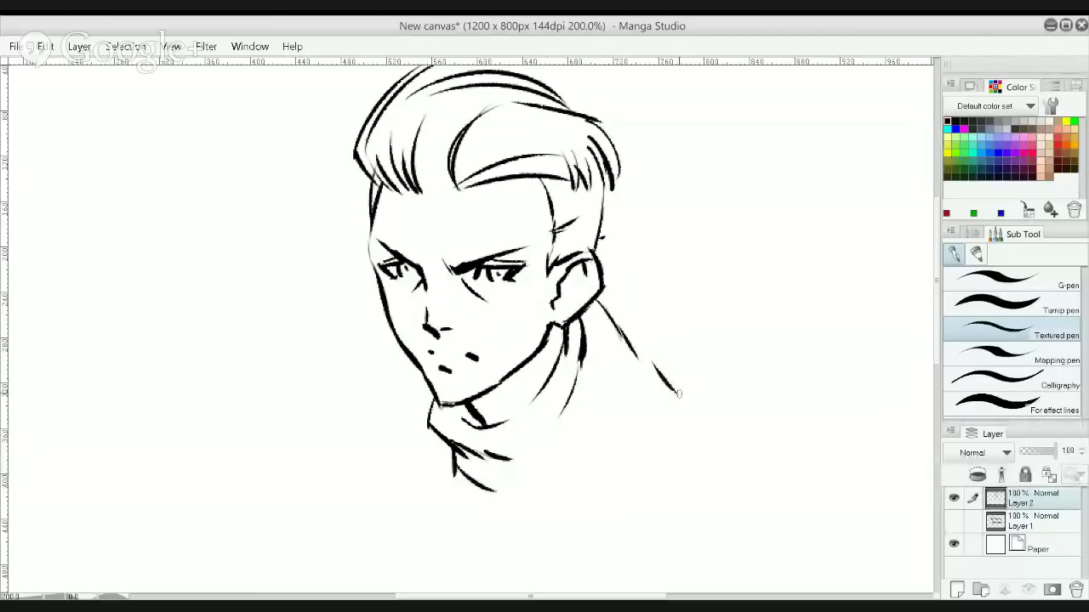
Ink the coat collar's pointed tip and outer edge on the viewer's right, and the long lapel line running down from the neck
mouse_move(651, 361)
left_mouse_down()
mouse_move(670, 387)
mouse_move(704, 401)
left_mouse_up()
mouse_move(703, 408)
left_mouse_down()
mouse_move(656, 472)
mouse_move(622, 494)
mouse_move(644, 432)
left_mouse_up()
left_click_drag(614, 340, 529, 488)
key("ctrl+z")
left_click_drag(589, 365, 504, 531)
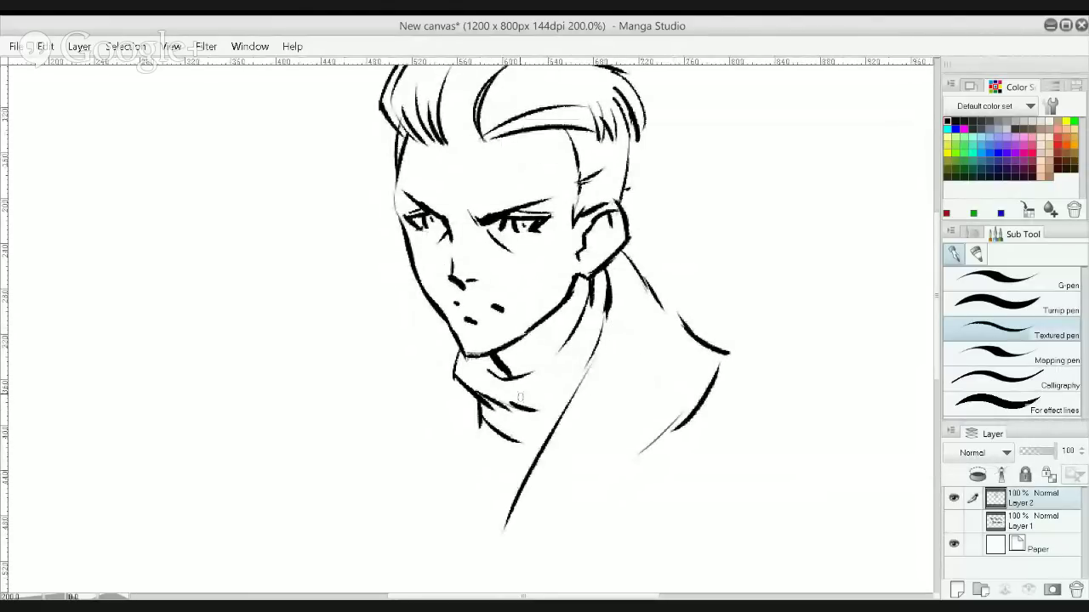
Draw the opposite collar outline and the curved front edge of the coat crossing below the scarf to a squared corner
mouse_move(435, 311)
left_mouse_down()
mouse_move(409, 397)
mouse_move(349, 414)
mouse_move(404, 532)
left_mouse_up()
left_click_drag(454, 430, 518, 252)
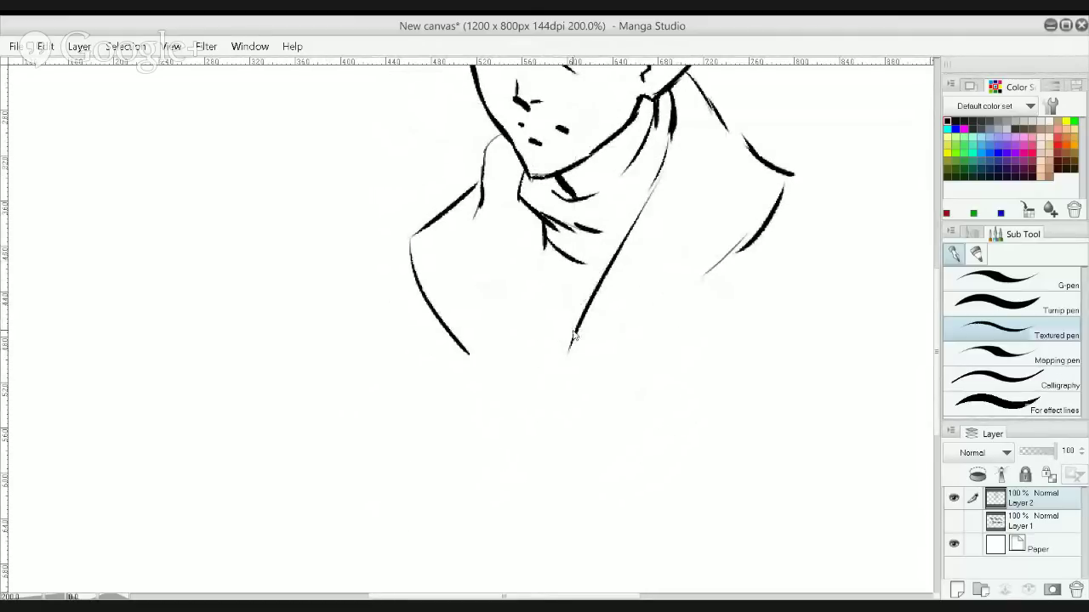
mouse_move(532, 297)
left_mouse_down()
mouse_move(617, 395)
mouse_move(657, 408)
mouse_move(665, 446)
left_mouse_up()
left_click_drag(526, 216, 536, 317)
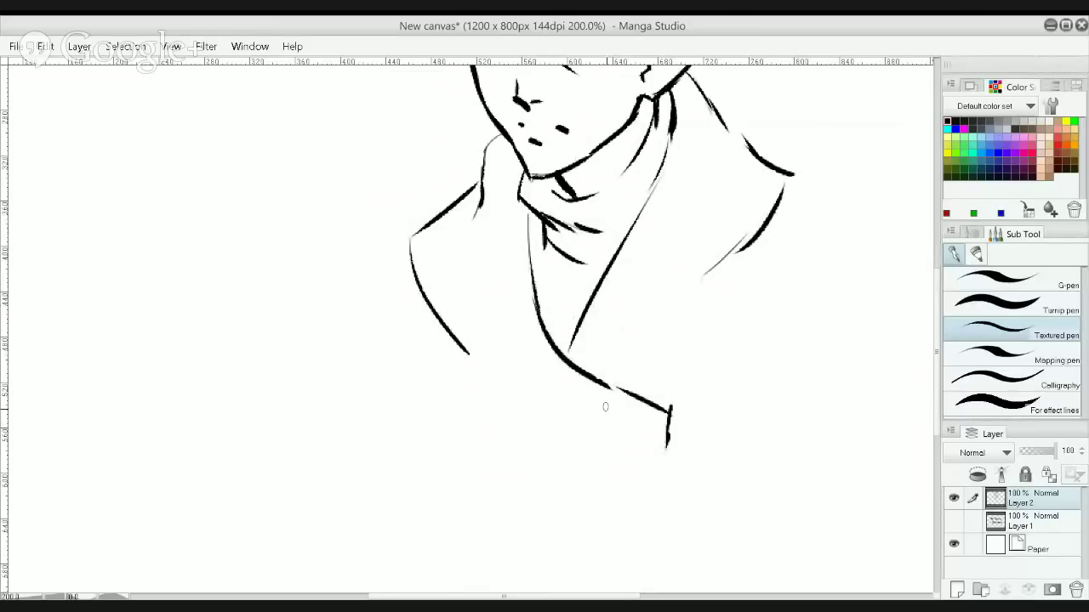
Draw the curved lower lapel edge beneath the coat's front overlap and add two round buttons below it
mouse_move(624, 408)
left_mouse_down()
mouse_move(628, 447)
mouse_move(610, 432)
mouse_move(615, 418)
left_mouse_up()
key("ctrl+z")
key("ctrl+z")
left_click_drag(468, 356, 563, 397)
key("ctrl+z")
left_click_drag(473, 363, 562, 398)
key("ctrl+z")
left_click_drag(474, 359, 619, 415)
key("ctrl+z")
left_click_drag(501, 383, 609, 406)
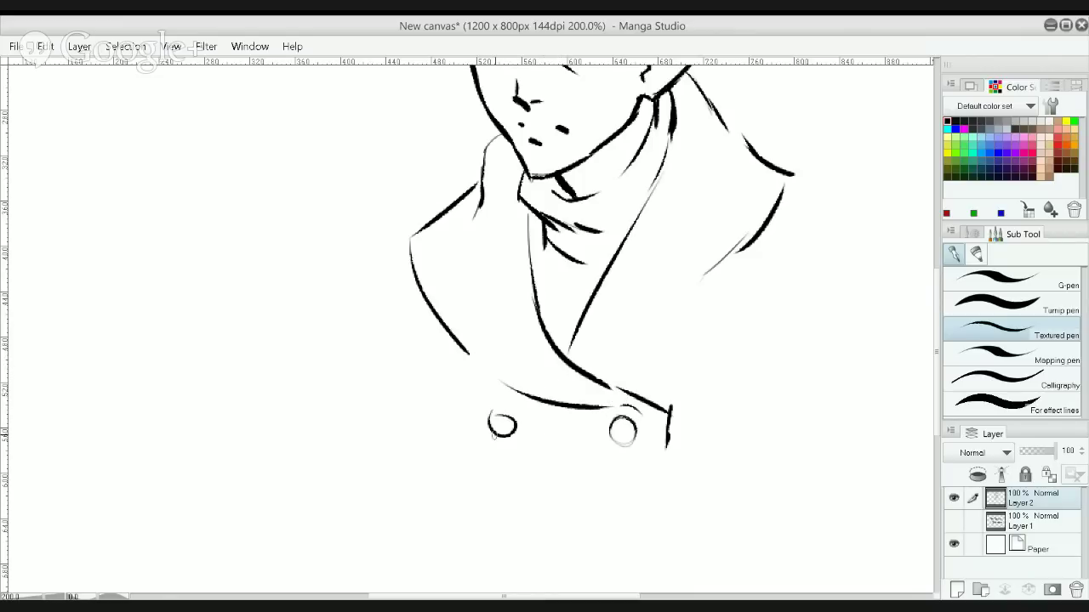
left_click_drag(518, 431, 517, 419)
left_click_drag(494, 414, 497, 436)
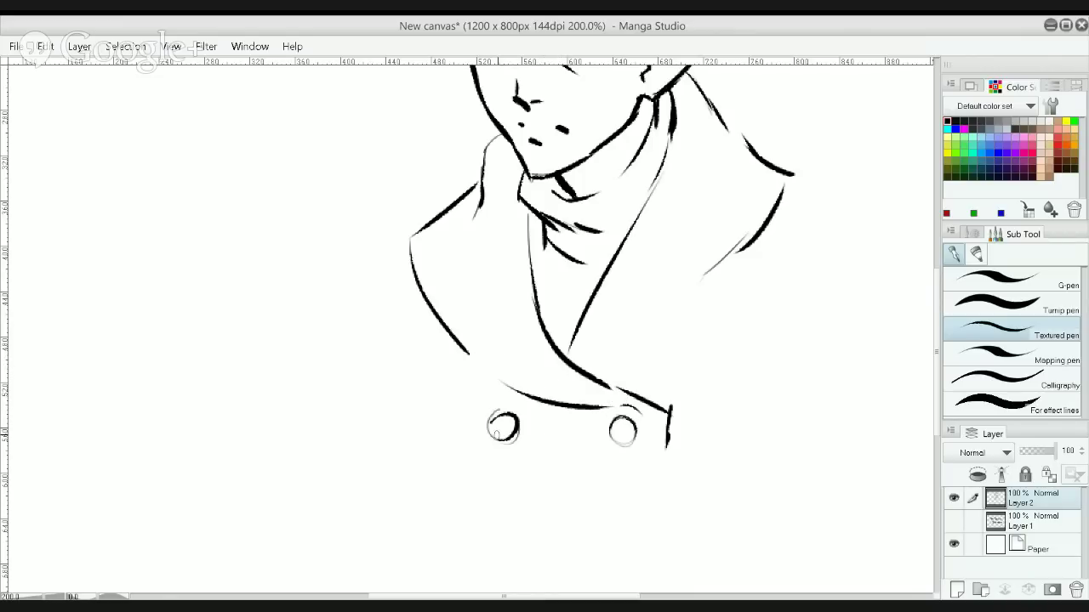
Draw the sloping shoulder from the collar on the viewer's right and continue it into the sleeve with a bent fold
left_click_drag(594, 492, 593, 415)
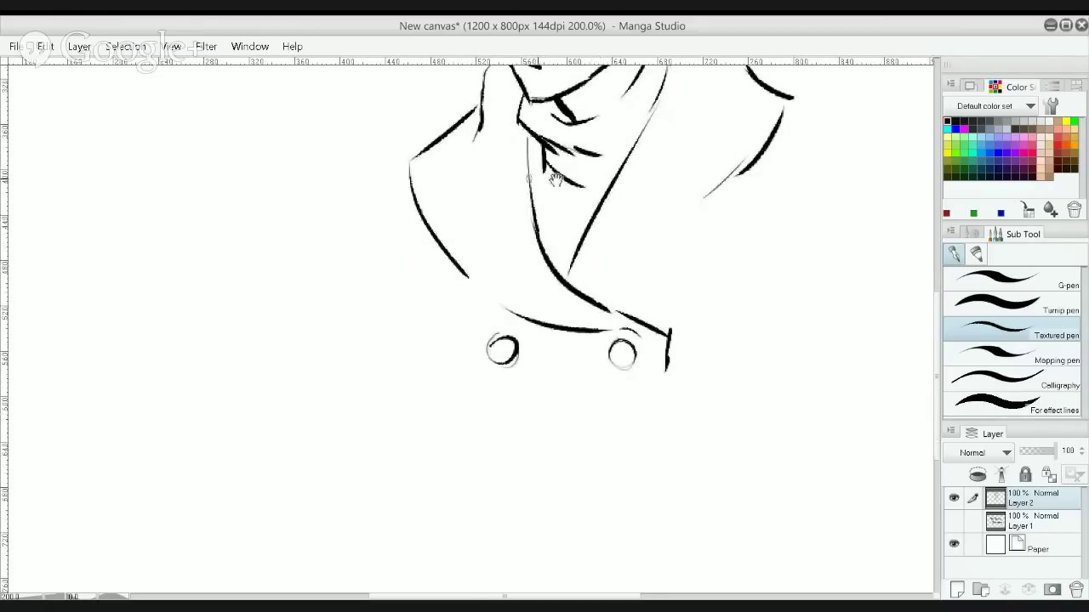
mouse_move(680, 255)
left_mouse_down()
mouse_move(366, 362)
mouse_move(338, 397)
left_mouse_up()
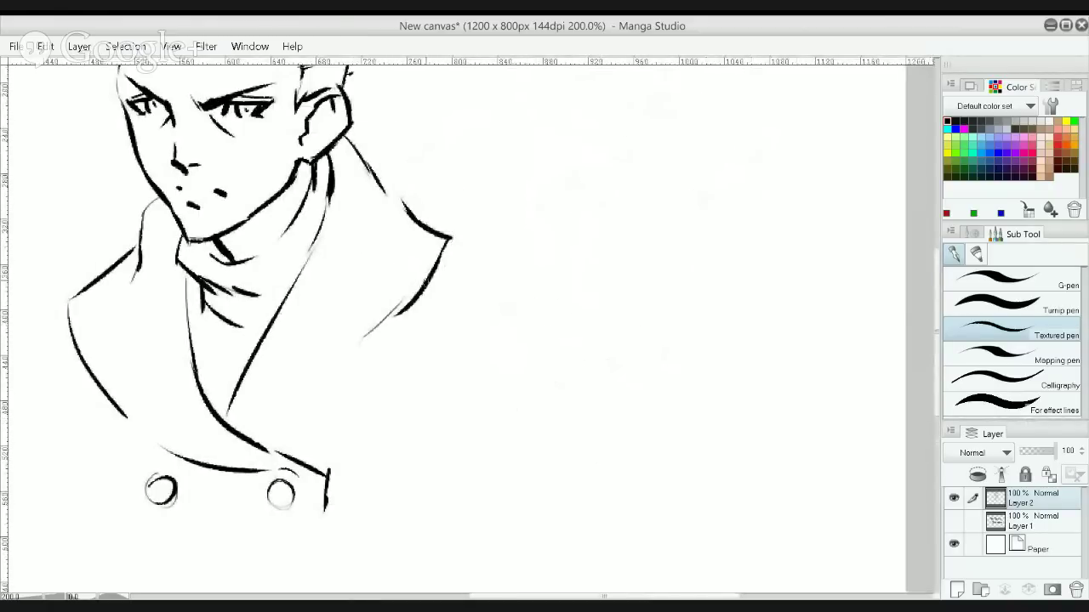
mouse_move(452, 239)
left_mouse_down()
mouse_move(424, 282)
mouse_move(506, 275)
left_mouse_up()
key("ctrl+z")
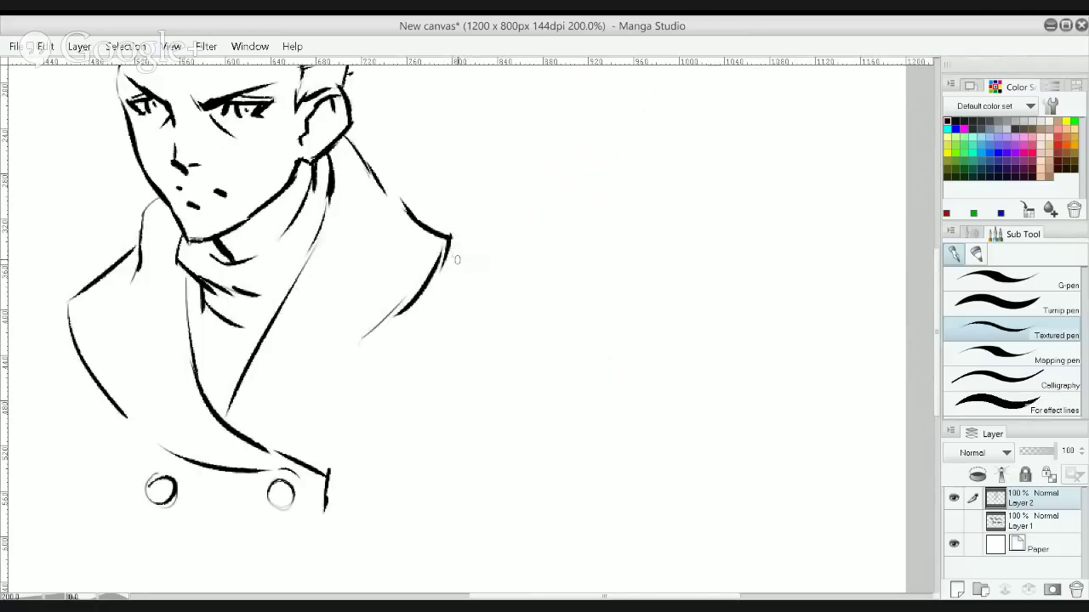
left_click_drag(376, 172, 525, 253)
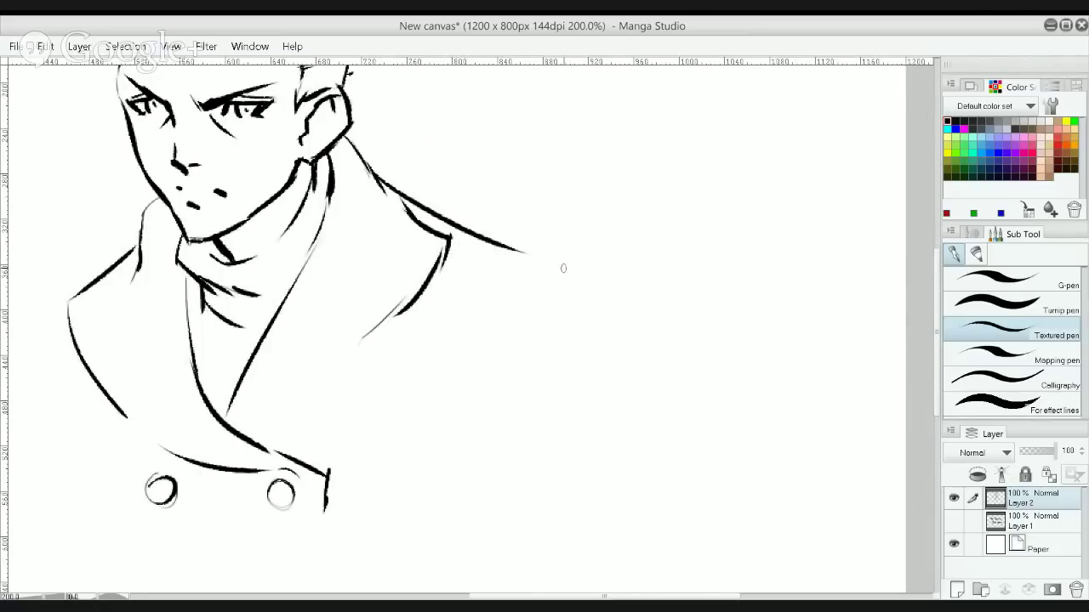
key("ctrl+z")
mouse_move(383, 183)
left_mouse_down()
mouse_move(536, 248)
mouse_move(546, 316)
left_mouse_up()
key("ctrl+z")
mouse_move(531, 249)
left_mouse_down()
mouse_move(539, 351)
mouse_move(518, 430)
mouse_move(531, 472)
left_mouse_up()
left_click_drag(680, 379, 893, 331)
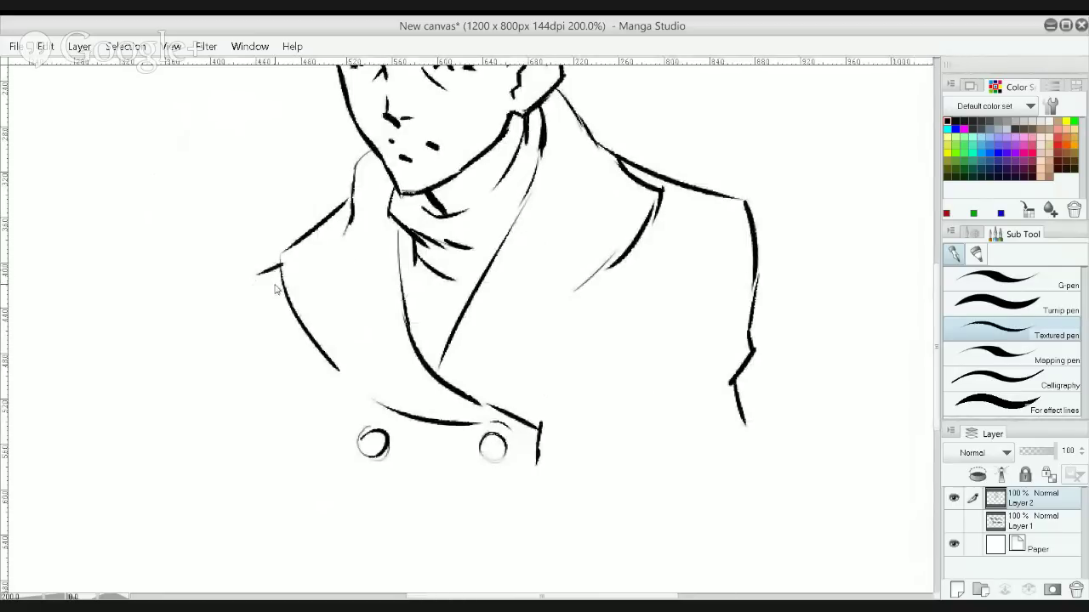
Draw the sleeve outline on the viewer's left, running down from the collar's corner and angling outward
left_click_drag(277, 274, 262, 393)
key("ctrl+z")
left_click_drag(286, 282, 253, 468)
key("ctrl+z")
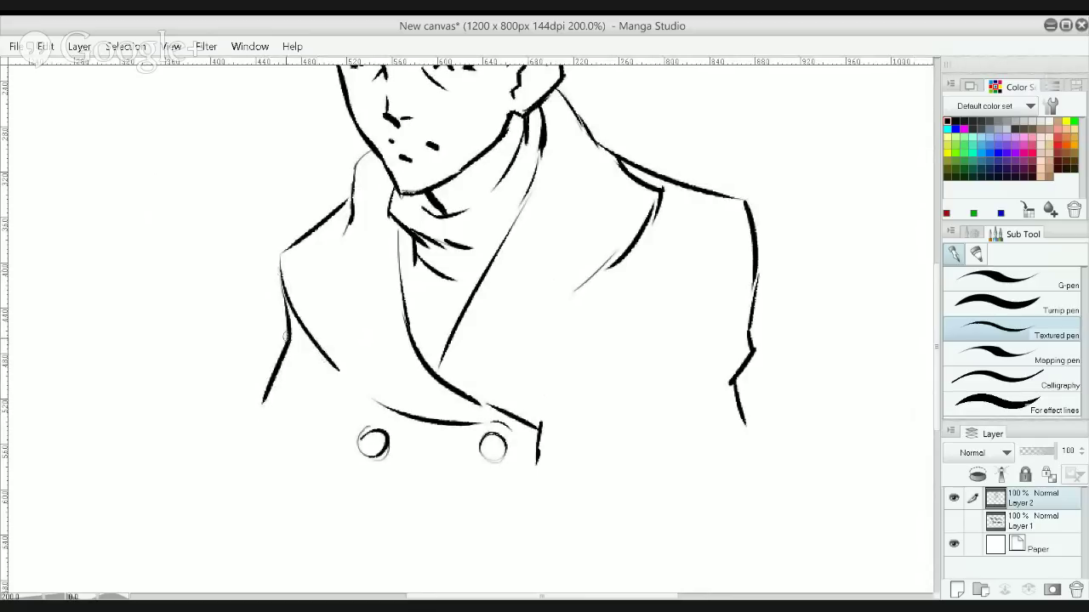
Add a fold line where the collar meets the neck and extend the large lapel's lower edge to the coat's overlap
left_click(448, 304, "alt")
left_click_drag(617, 305, 642, 444)
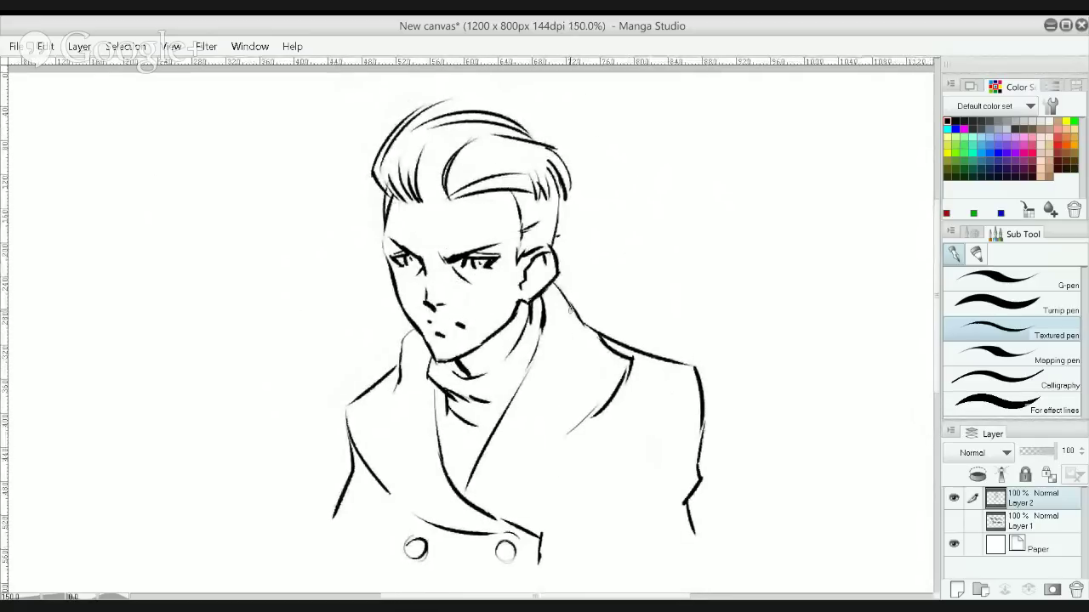
mouse_move(566, 300)
left_mouse_down()
mouse_move(584, 349)
mouse_move(577, 340)
mouse_move(602, 357)
left_mouse_up()
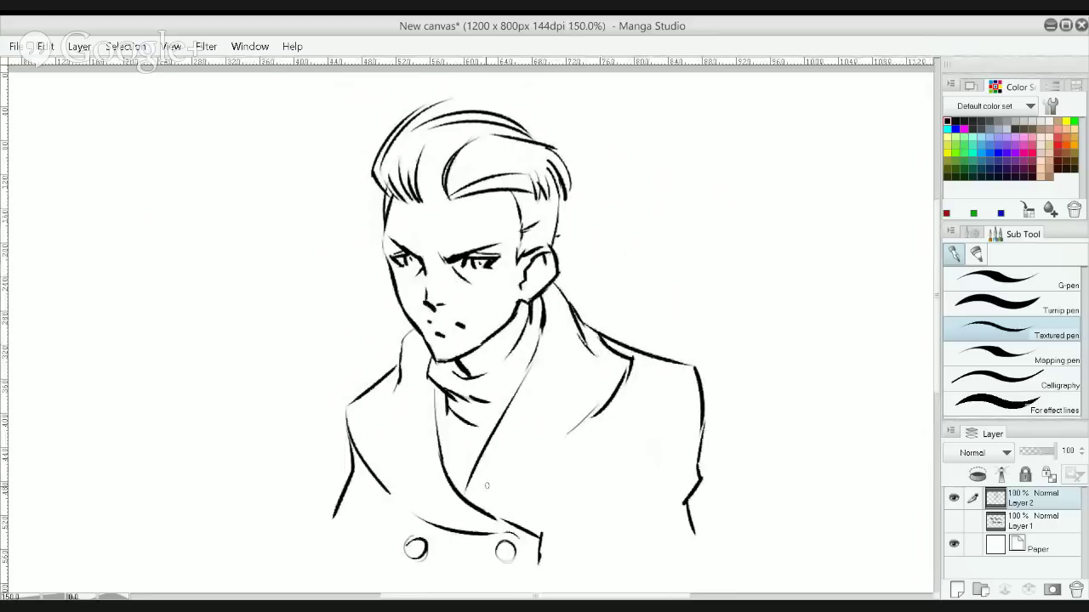
left_click_drag(467, 503, 563, 455)
Redraw the forehead outline at the face's far edge from the hairline down to the eye
left_click_drag(567, 315, 789, 347)
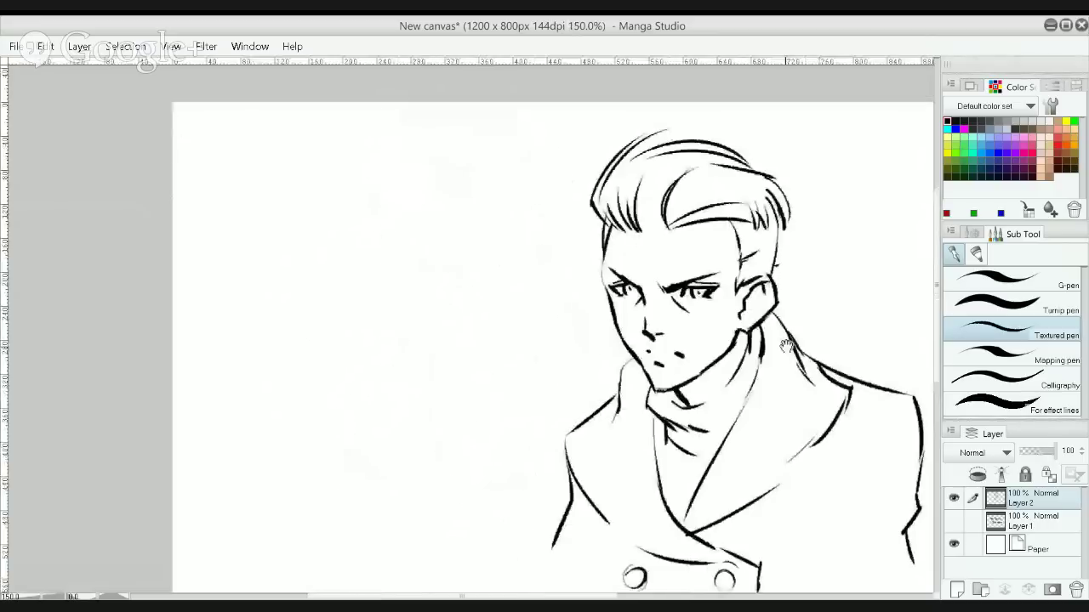
left_click(542, 320, "alt")
scroll(669, 298, "up", 4)
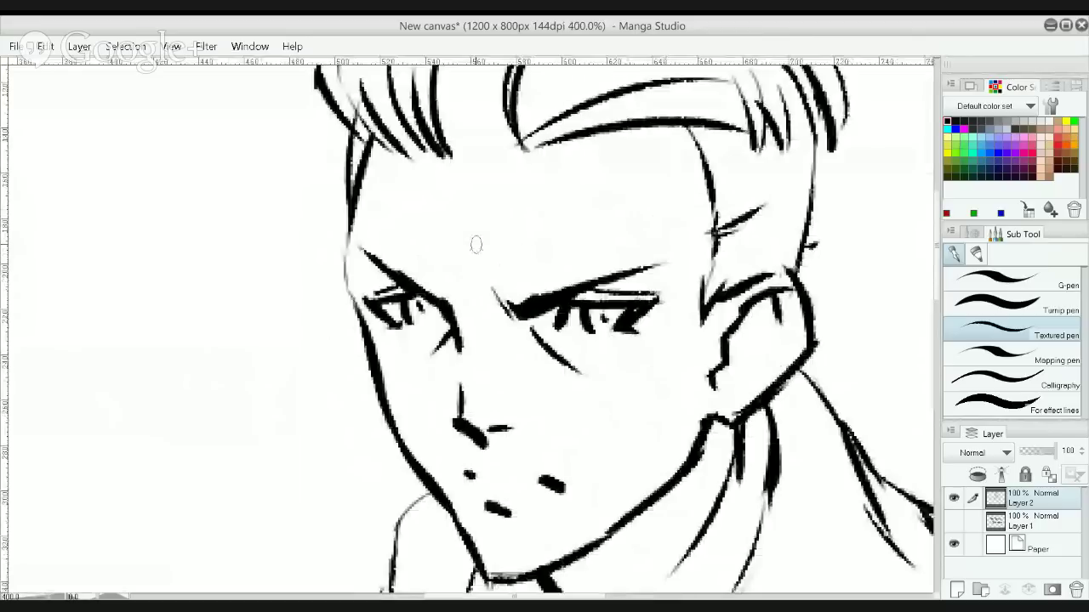
key("ctrl+z")
mouse_move(371, 137)
left_mouse_down()
mouse_move(334, 290)
mouse_move(362, 337)
left_mouse_up()
Lasso the whole character, scale it to under half size, place it in the canvas's upper left area, and deselect it
scroll(450, 303, "down", 2)
left_click_drag(456, 336, 551, 307)
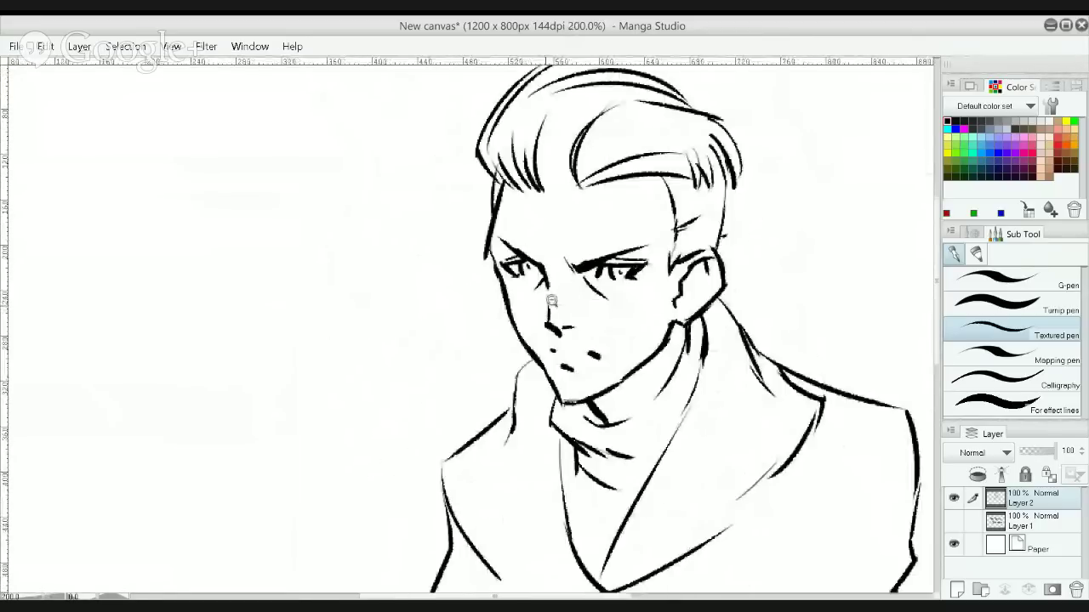
scroll(551, 308, "down", 2)
left_click_drag(585, 402, 603, 300)
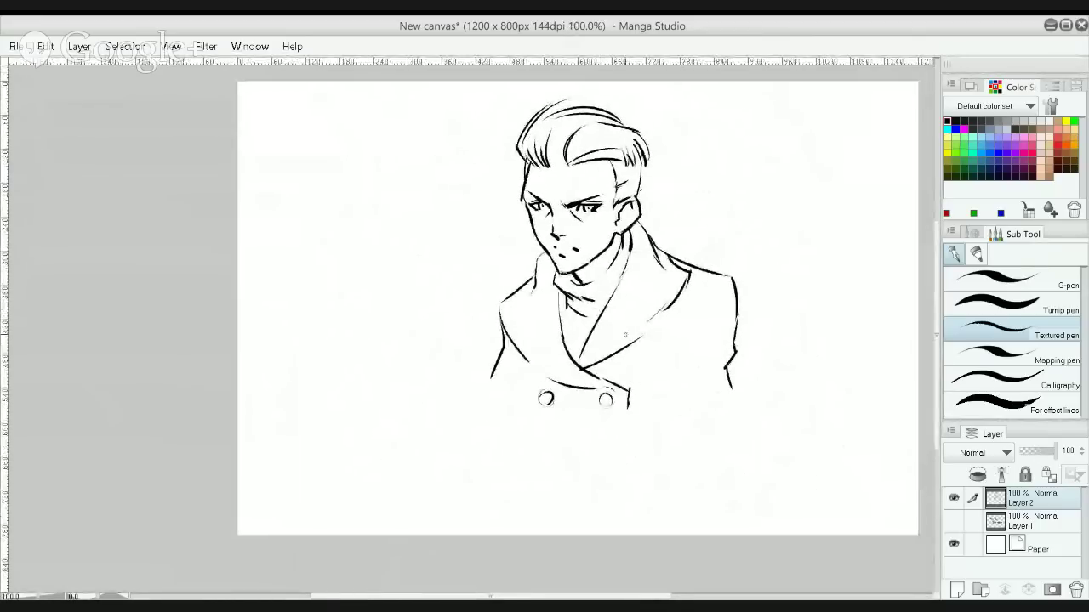
key("m")
mouse_move(646, 97)
left_mouse_down()
mouse_move(524, 66)
mouse_move(443, 181)
mouse_move(418, 355)
mouse_move(584, 446)
mouse_move(792, 228)
mouse_move(645, 96)
left_mouse_up()
key("ctrl+t")
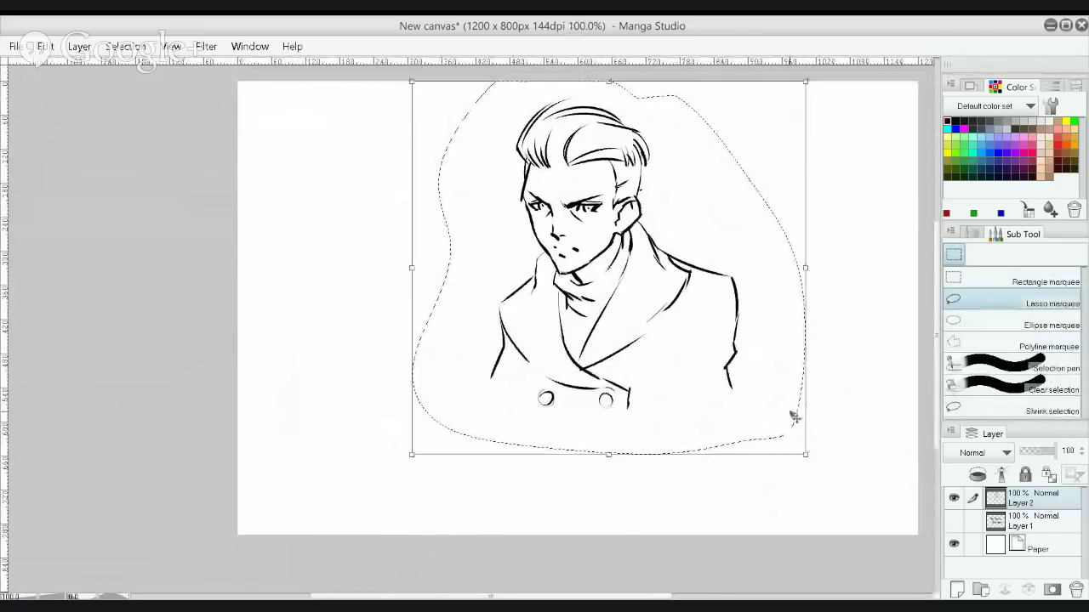
left_click_drag(757, 393, 705, 357)
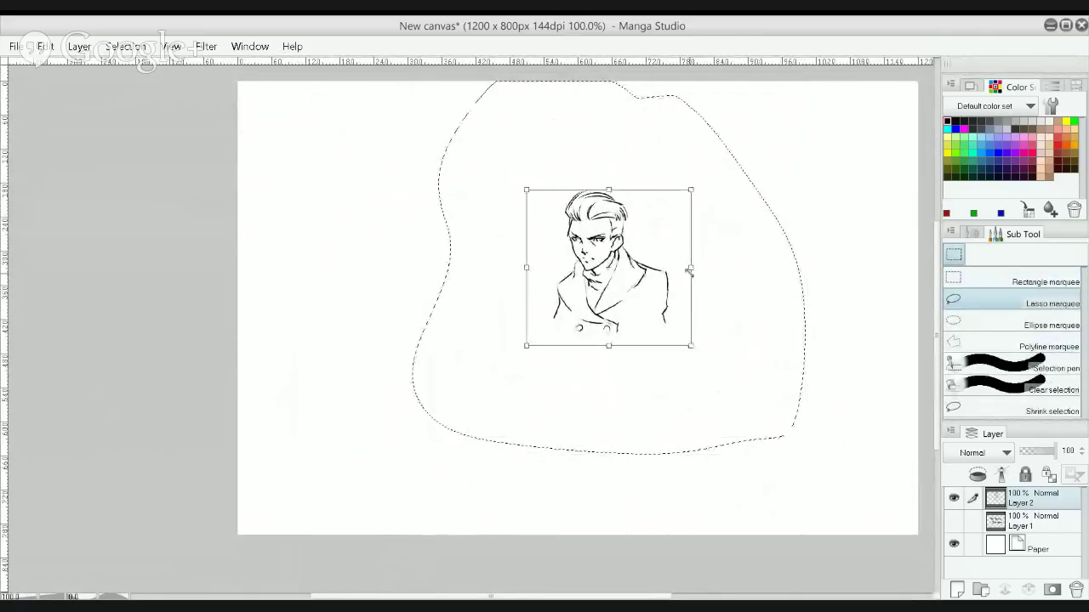
left_click_drag(602, 281, 384, 191)
key("Return")
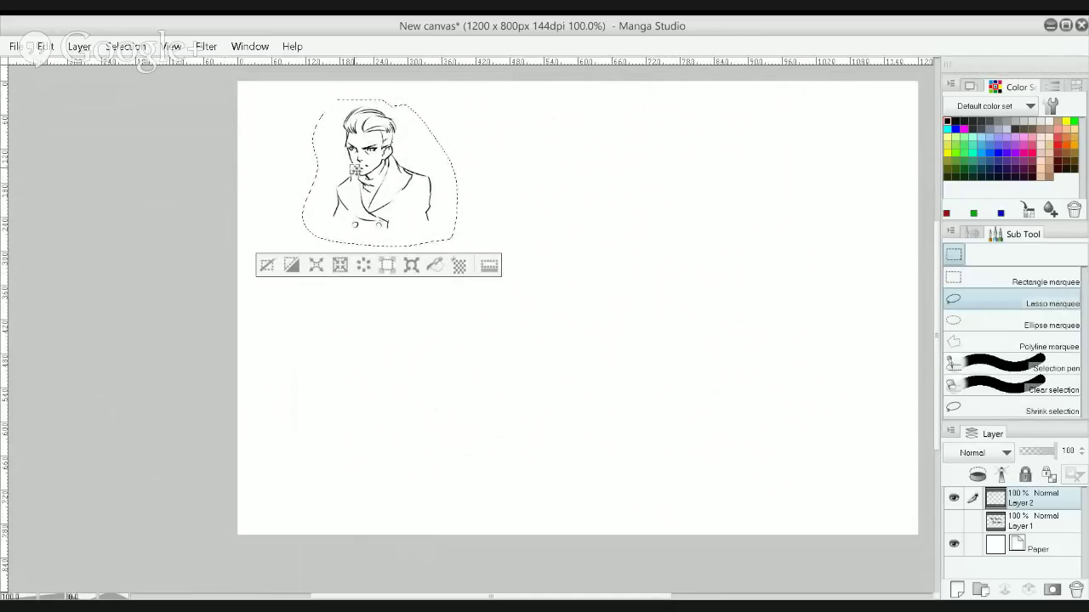
key("ctrl+d")
key("p")
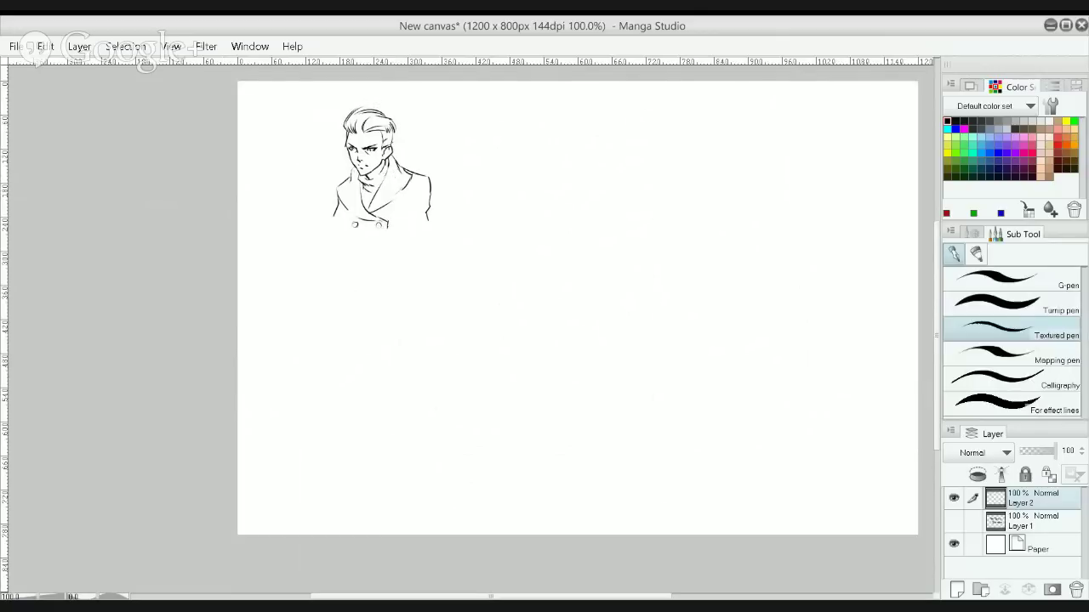
Examine the reduced character's face and coat linework up close
left_click(471, 224)
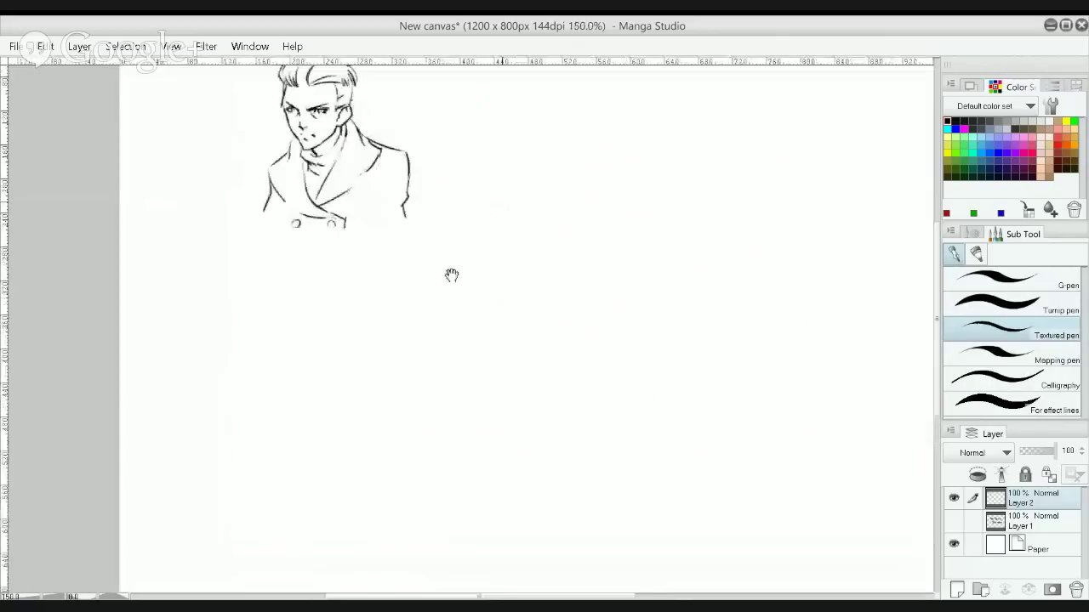
left_click(498, 248)
left_click_drag(615, 216, 406, 233)
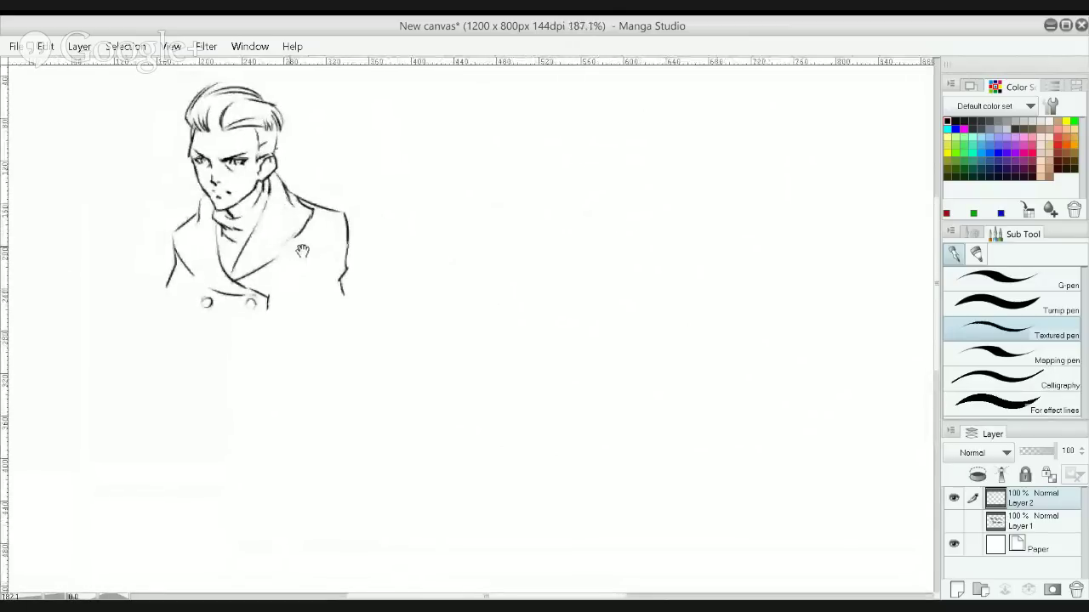
left_click_drag(302, 251, 427, 281)
left_click(308, 220)
left_click(312, 220)
left_click(311, 220)
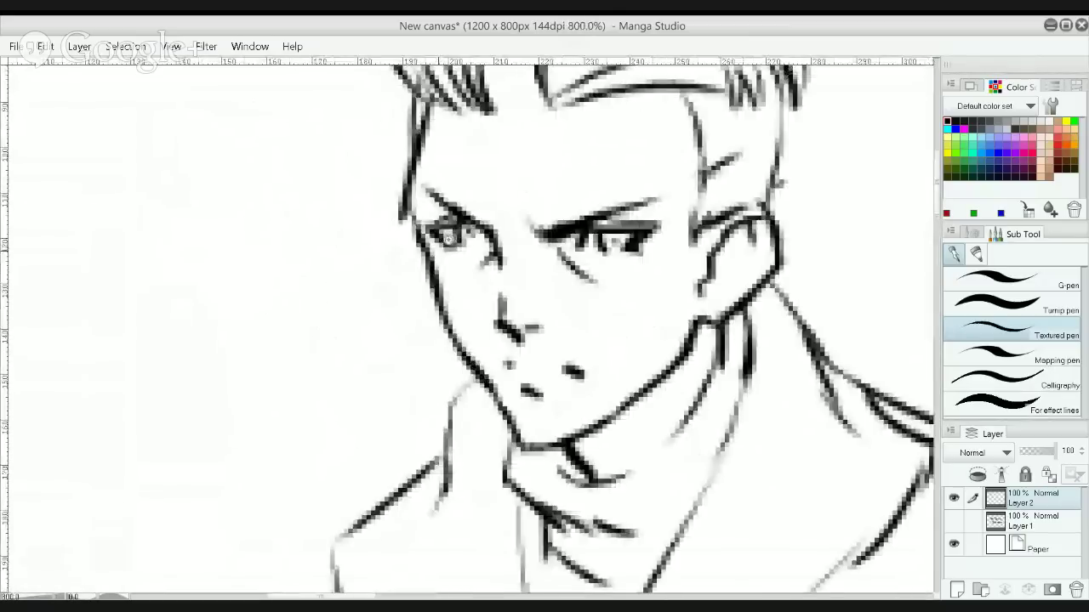
scroll(448, 239, "down", 1)
scroll(612, 235, "down", 1)
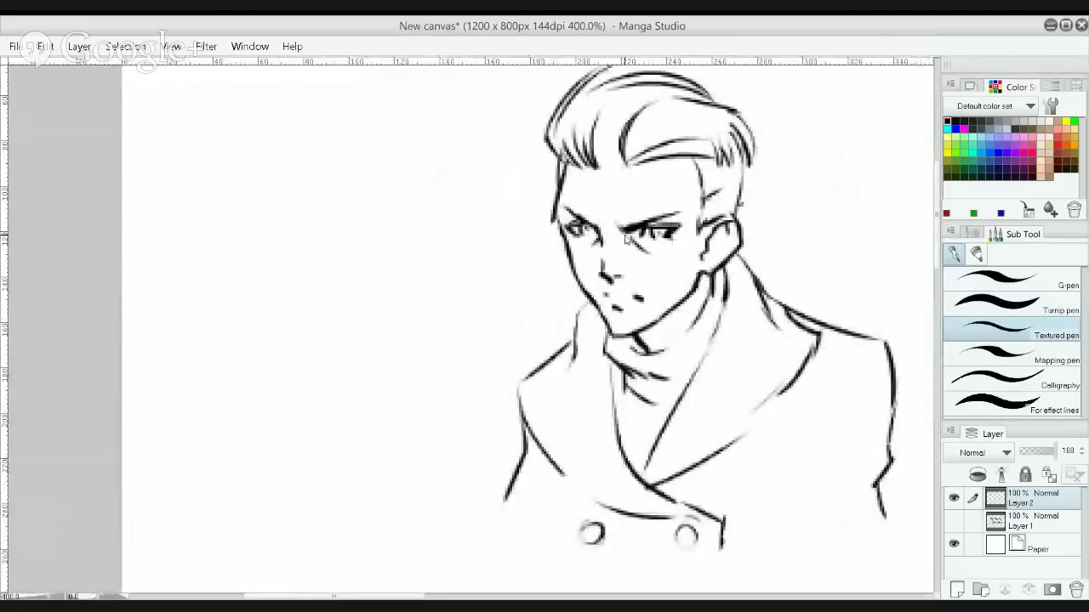
Undo the character's scaling and repositioning
key("ctrl+z")
key("ctrl+z")
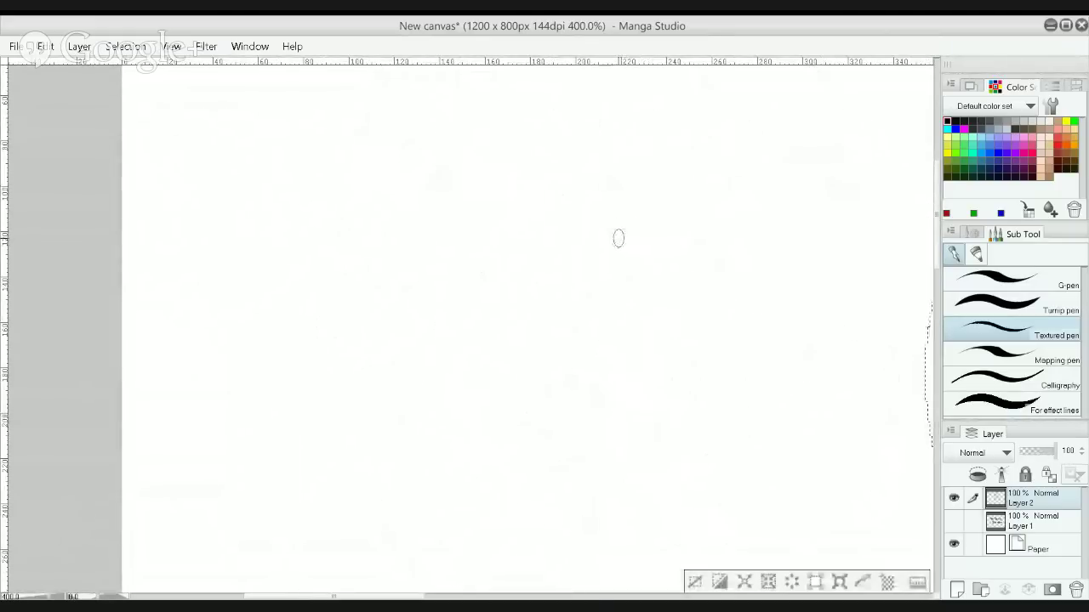
scroll(618, 241, "down", 3)
left_click_drag(644, 256, 168, 183)
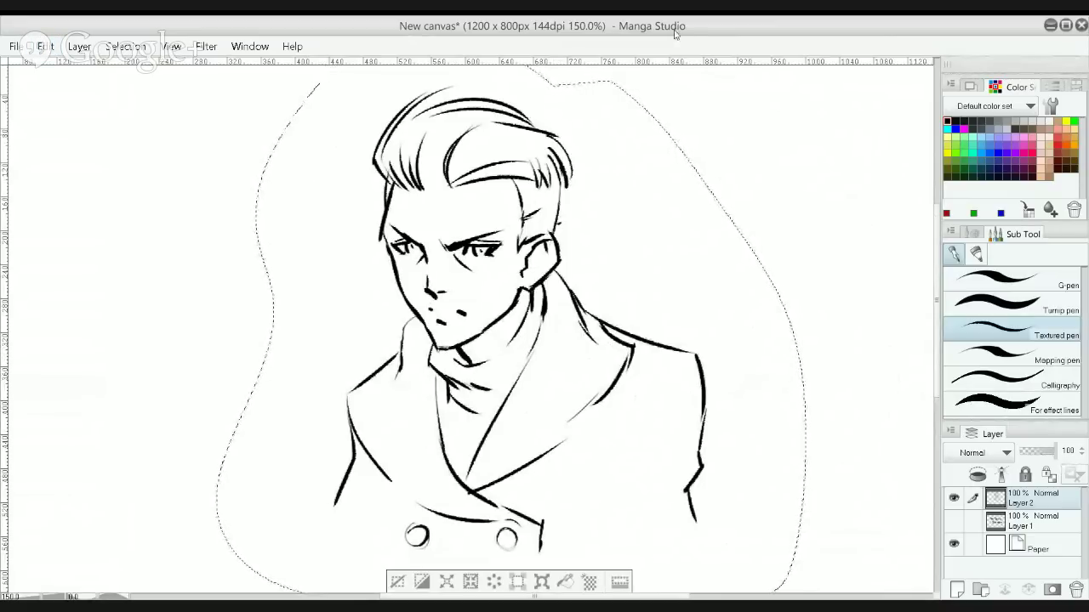
Move the selected full-size character to the left side of the canvas and clear the selection
left_click(655, 173, "alt")
left_click(655, 173, "alt")
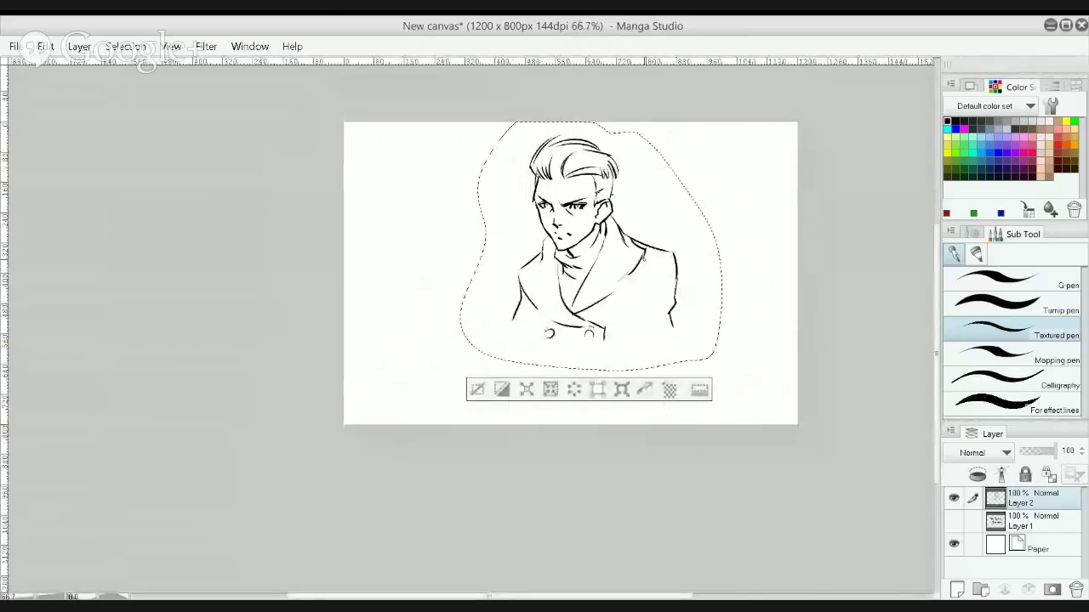
key("k")
mouse_move(634, 251)
left_mouse_down()
mouse_move(469, 240)
mouse_move(472, 249)
left_mouse_up()
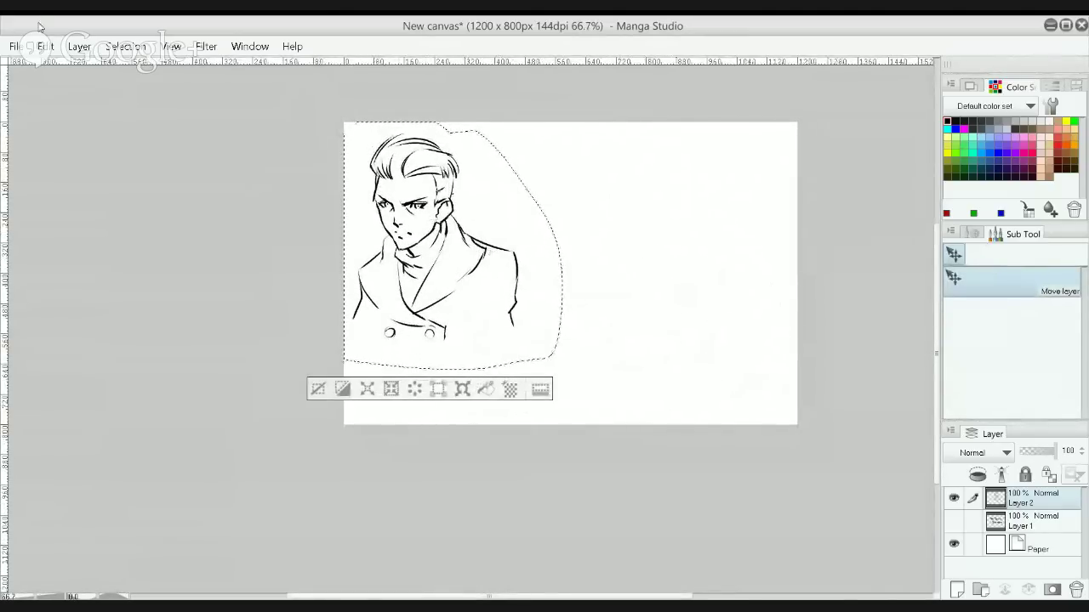
key("ctrl+d")
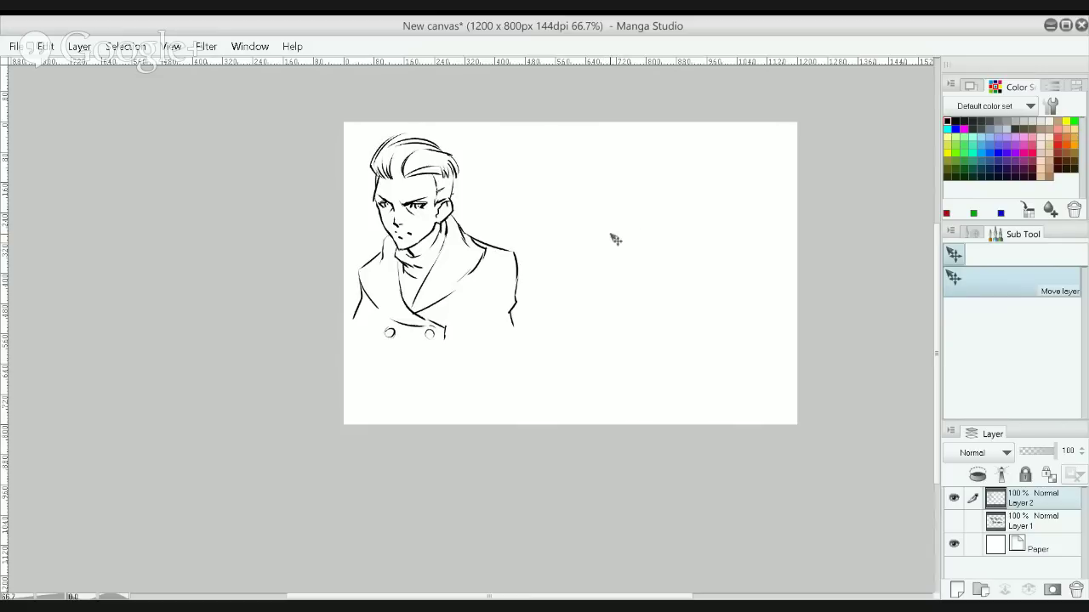
Return to the pen and flip the canvas view horizontally to check the drawing
left_click(476, 268)
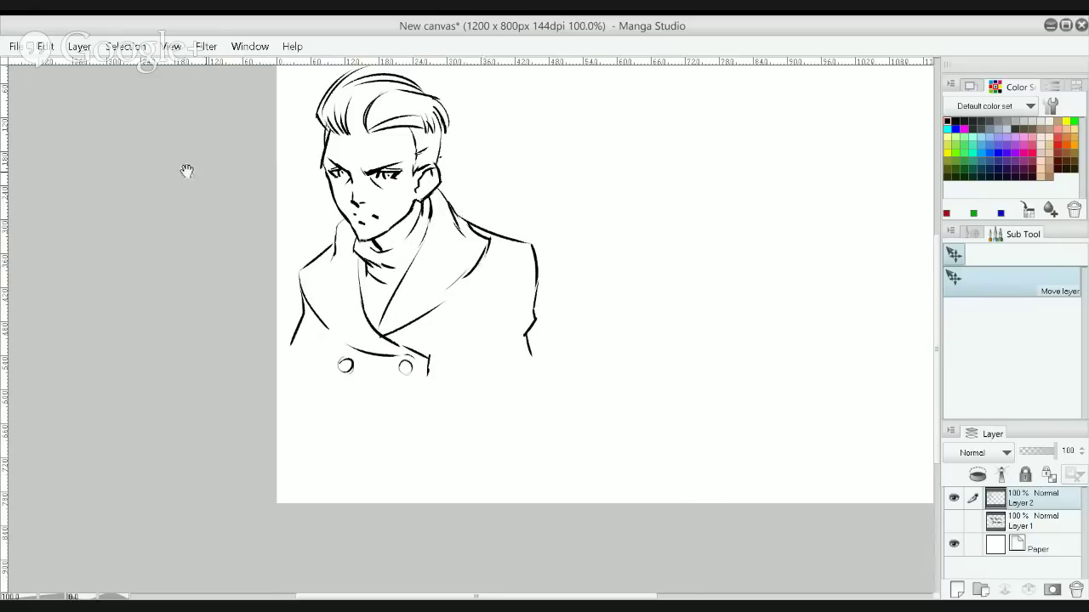
key("p")
left_click_drag(668, 196, 642, 199)
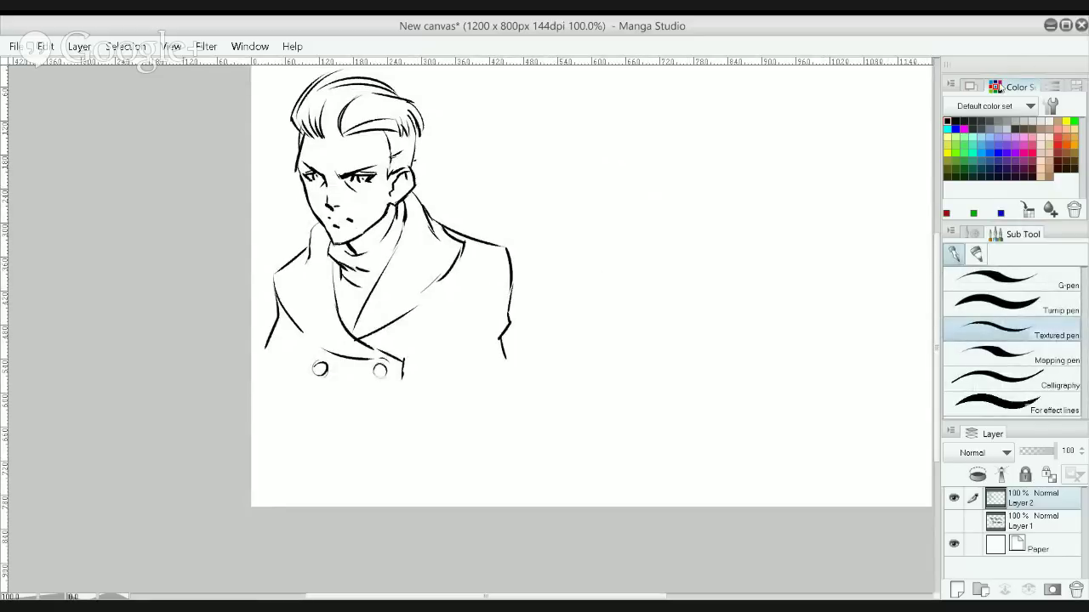
left_click(970, 86)
left_click(1051, 210)
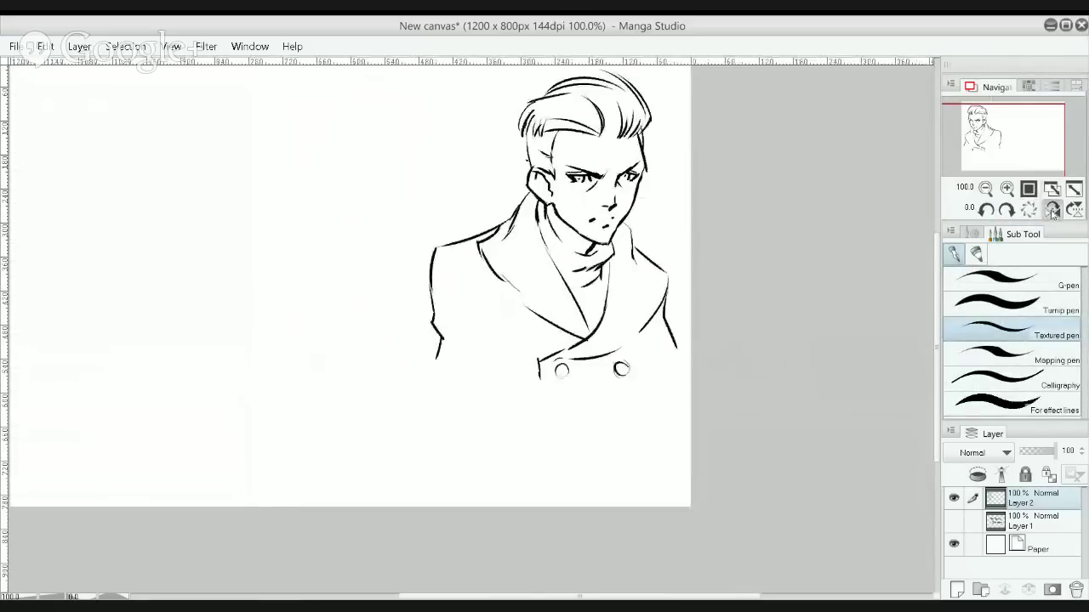
Erase the wide shoulder line and sleeve outline beside the large lapel with the Hard eraser
key("e")
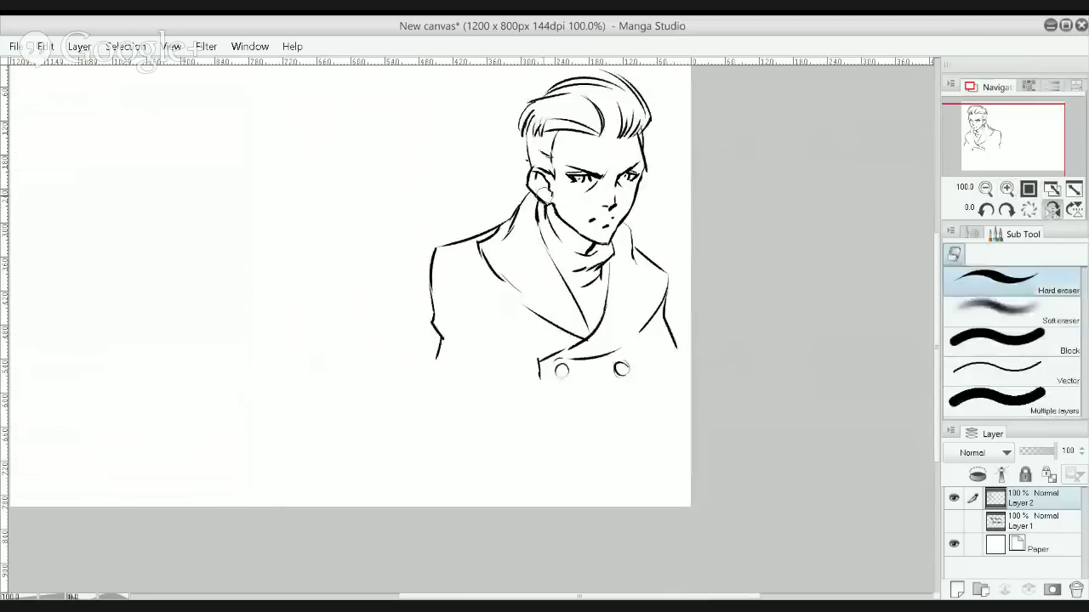
mouse_move(452, 247)
left_mouse_down()
mouse_move(483, 231)
mouse_move(427, 266)
mouse_move(432, 252)
mouse_move(420, 352)
mouse_move(436, 245)
mouse_move(439, 335)
left_mouse_up()
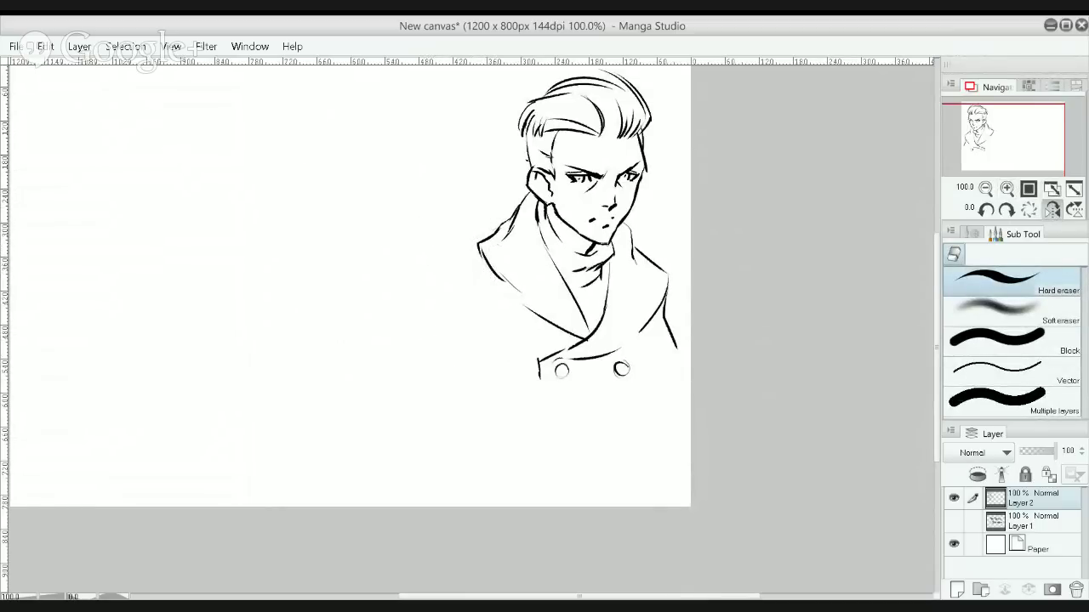
Redraw the shoulder line and sleeve outline and add the coat's side and front edges with the Textured pen
key("p")
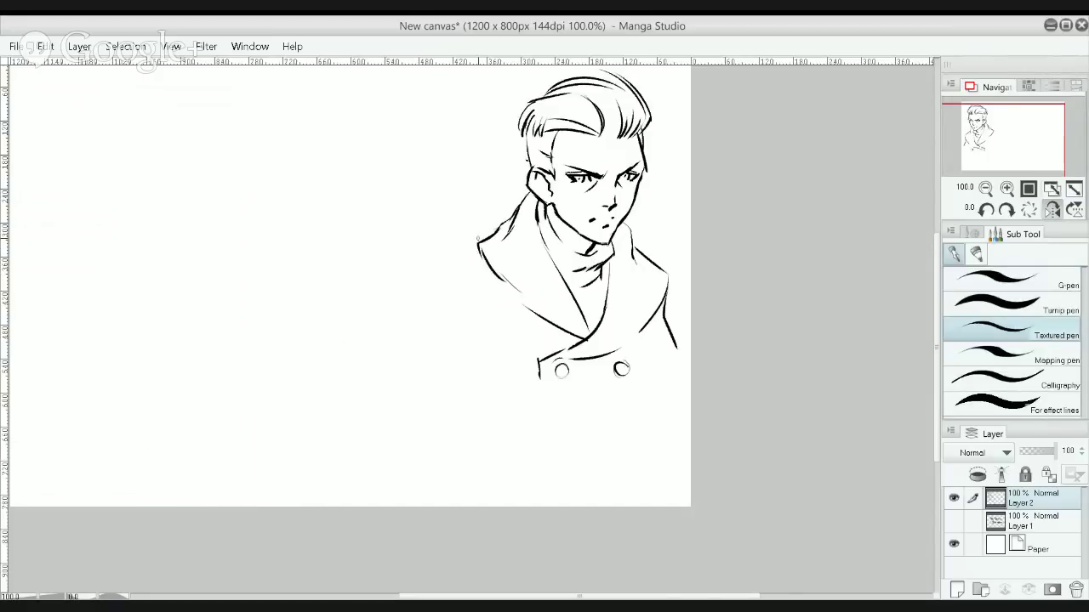
left_click_drag(490, 228, 432, 285)
key("ctrl+z")
mouse_move(510, 223)
left_mouse_down()
mouse_move(416, 284)
mouse_move(432, 379)
left_mouse_up()
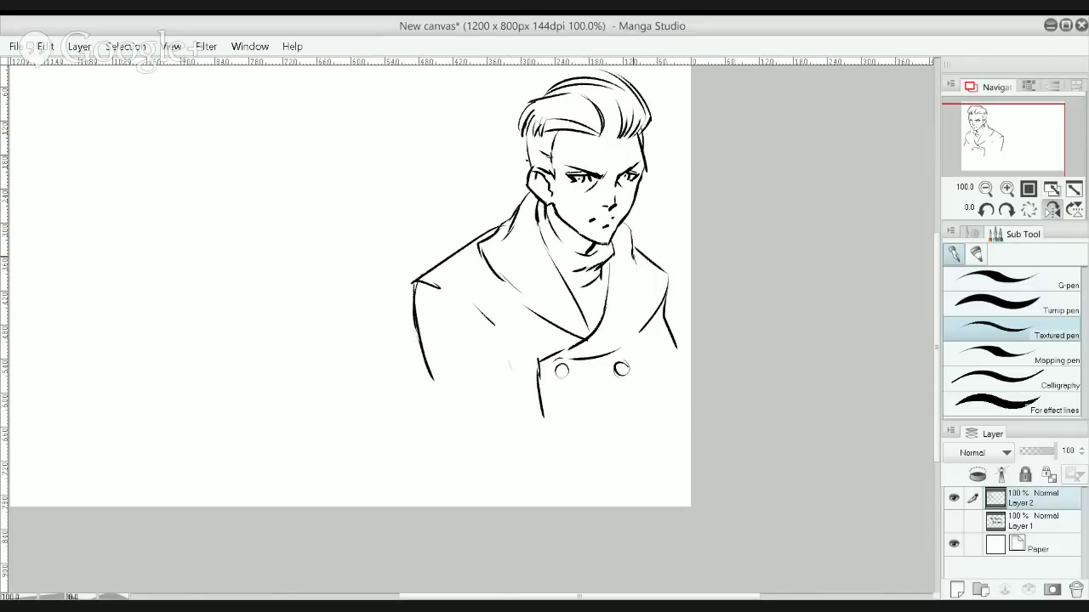
left_click_drag(655, 262, 624, 348)
left_click_drag(458, 217, 548, 315)
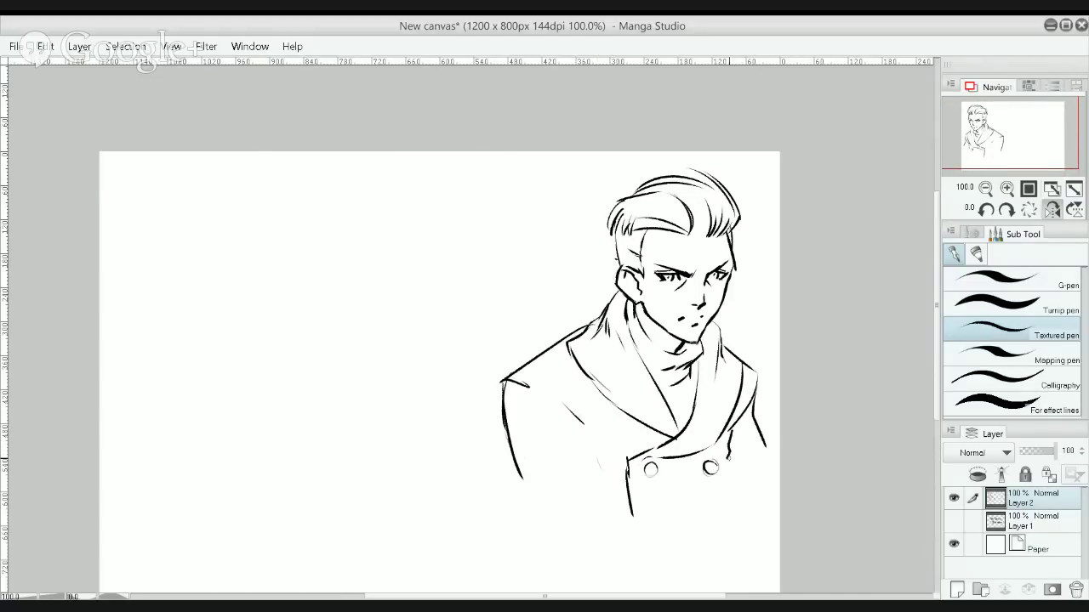
Restore the unflipped canvas view and erase the outer shoulder corner and sleeve outline beside the large lapel with the Hard eraser
left_click(1054, 211)
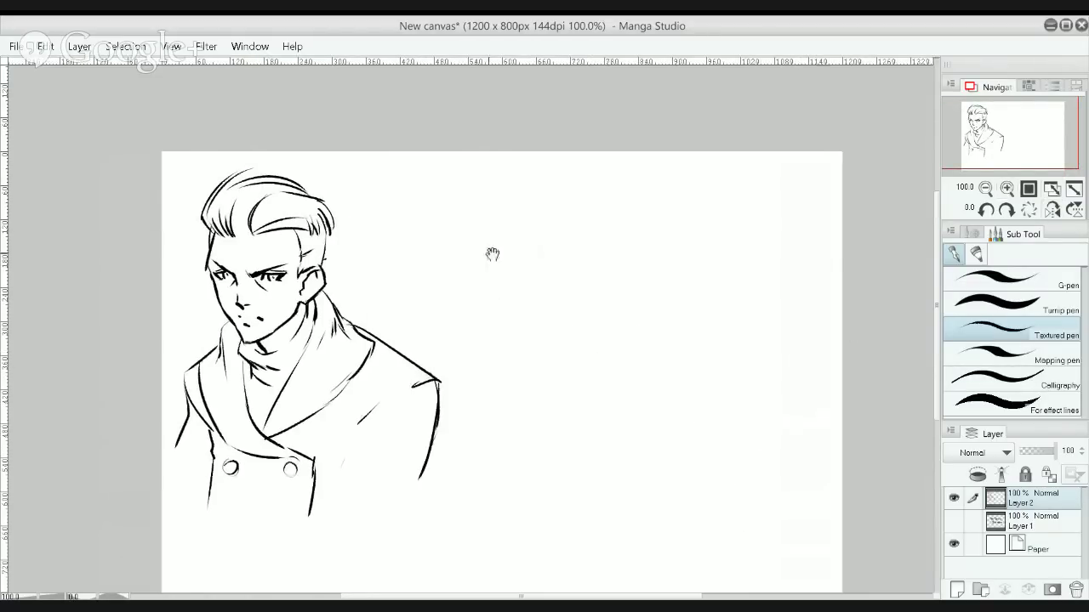
left_click_drag(493, 252, 583, 264)
left_click(554, 428, "ctrl")
mouse_move(544, 443)
left_mouse_down()
mouse_move(584, 361)
mouse_move(563, 568)
left_mouse_up()
key("e")
key("bracketright")
key("bracketright")
mouse_move(576, 308)
left_mouse_down()
mouse_move(583, 471)
mouse_move(549, 474)
left_mouse_up()
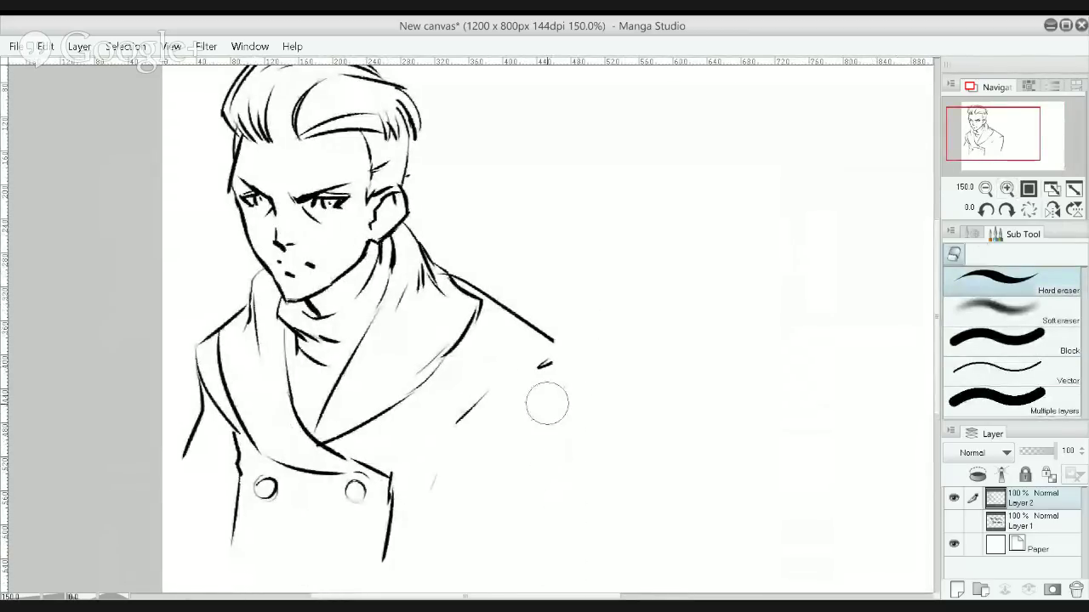
left_click_drag(545, 400, 549, 370)
Redraw the sleeve outline straight down from the shoulder corner with the Textured pen
key("p")
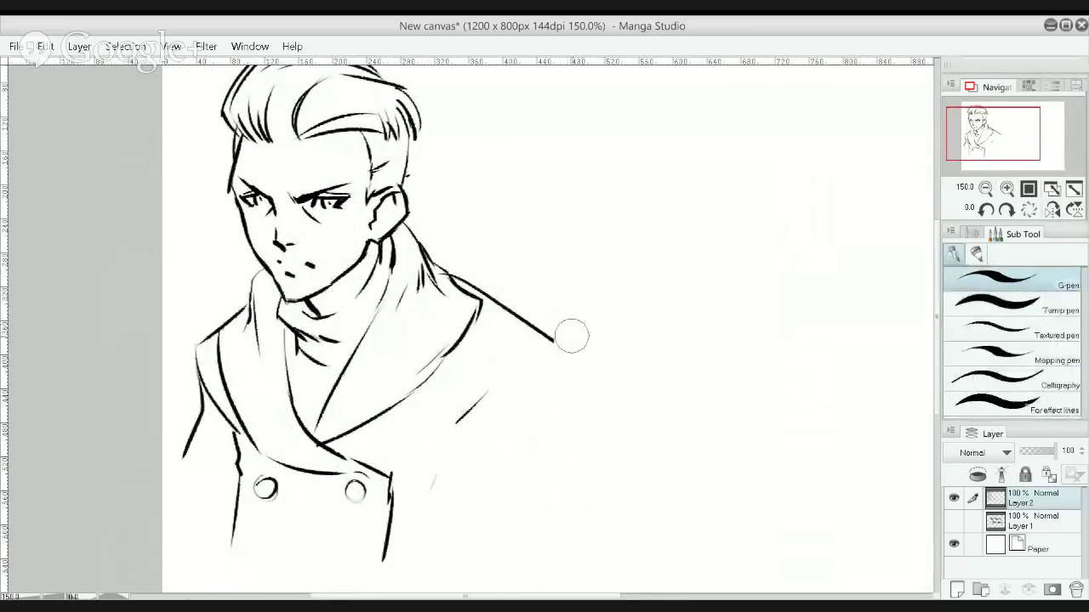
left_click(1008, 330)
left_click_drag(556, 342, 533, 554)
scroll(566, 304, "down", 1)
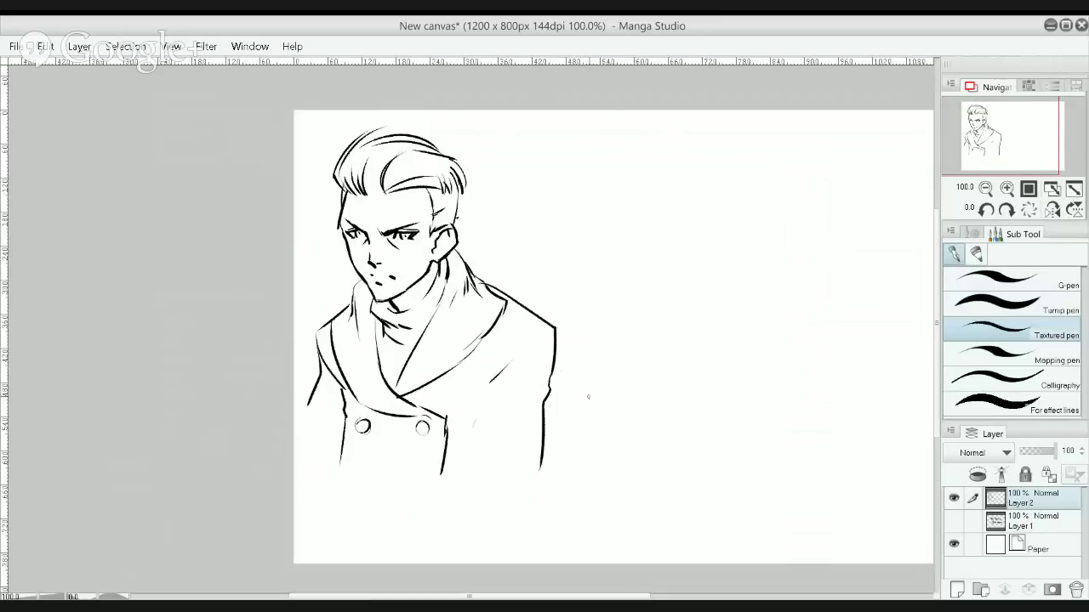
Trim the lower ends of the sleeves and coat edges and remove the left button with the Hard eraser
key("e")
mouse_move(549, 468)
left_mouse_down()
mouse_move(581, 406)
mouse_move(519, 435)
mouse_move(459, 440)
mouse_move(474, 453)
mouse_move(344, 461)
mouse_move(333, 446)
mouse_move(358, 445)
mouse_move(287, 393)
mouse_move(319, 463)
mouse_move(464, 457)
mouse_move(364, 421)
left_mouse_up()
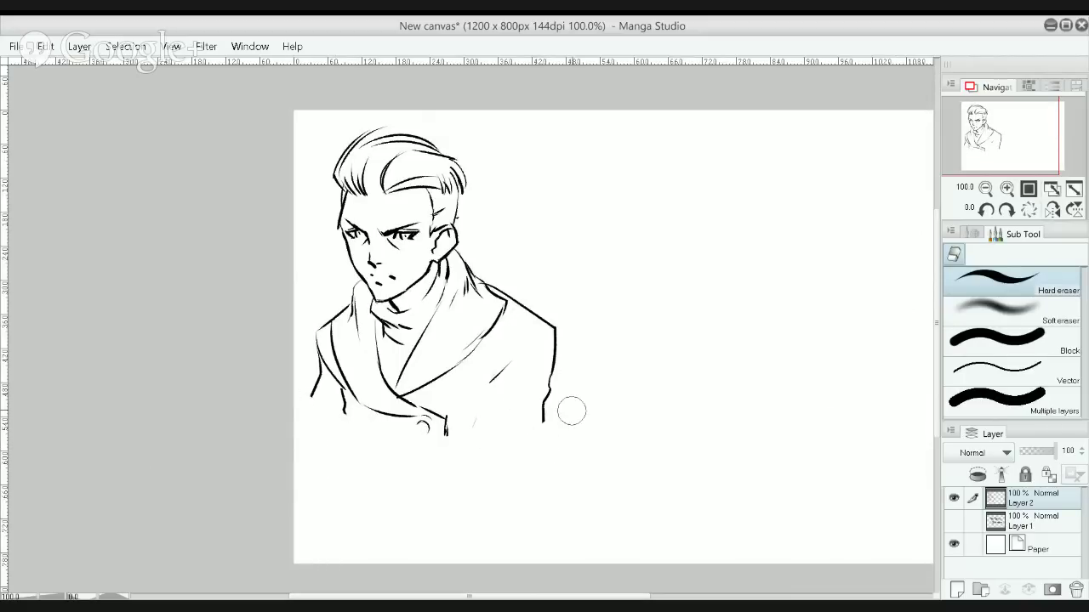
left_click_drag(539, 420, 549, 386)
key("p")
key("ctrl+space")
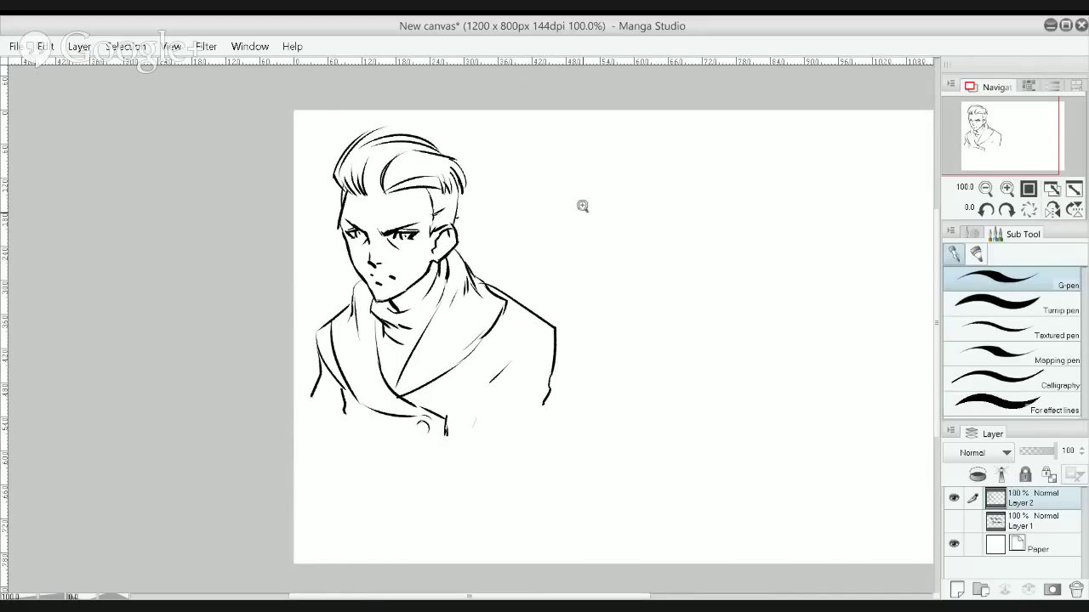
left_click(584, 206, "ctrl")
mouse_move(558, 194)
left_mouse_down()
mouse_move(481, 196)
mouse_move(309, 167)
left_mouse_up()
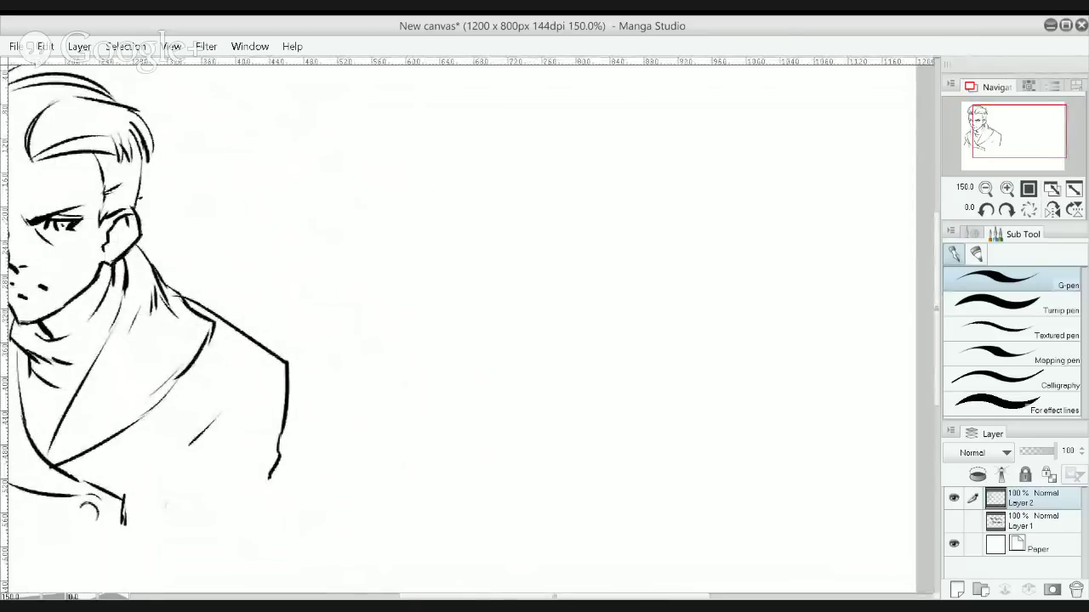
key("period")
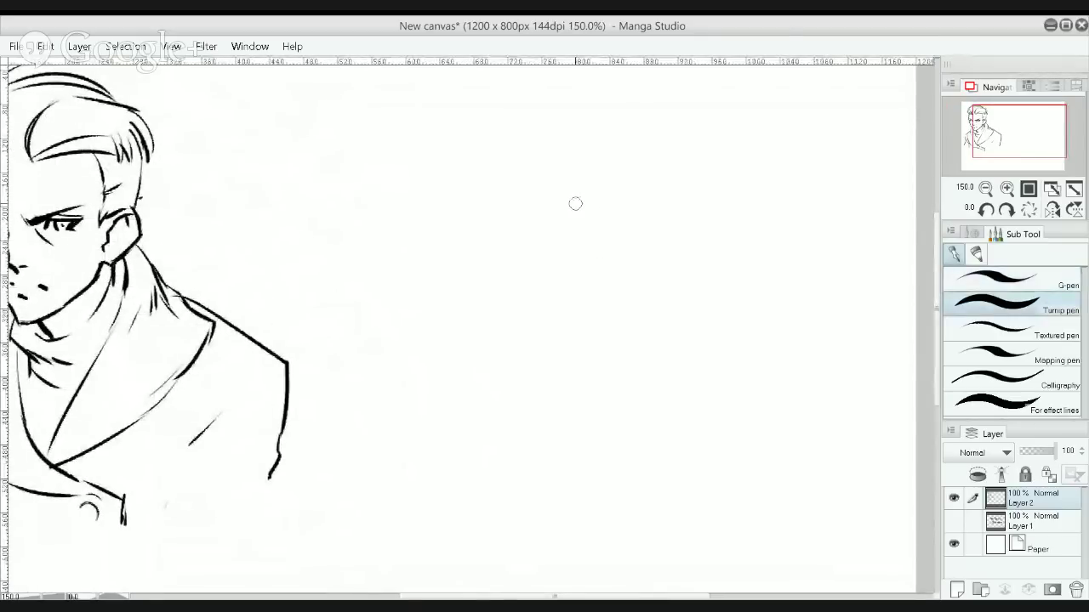
left_click_drag(555, 178, 563, 220)
key("ctrl+z")
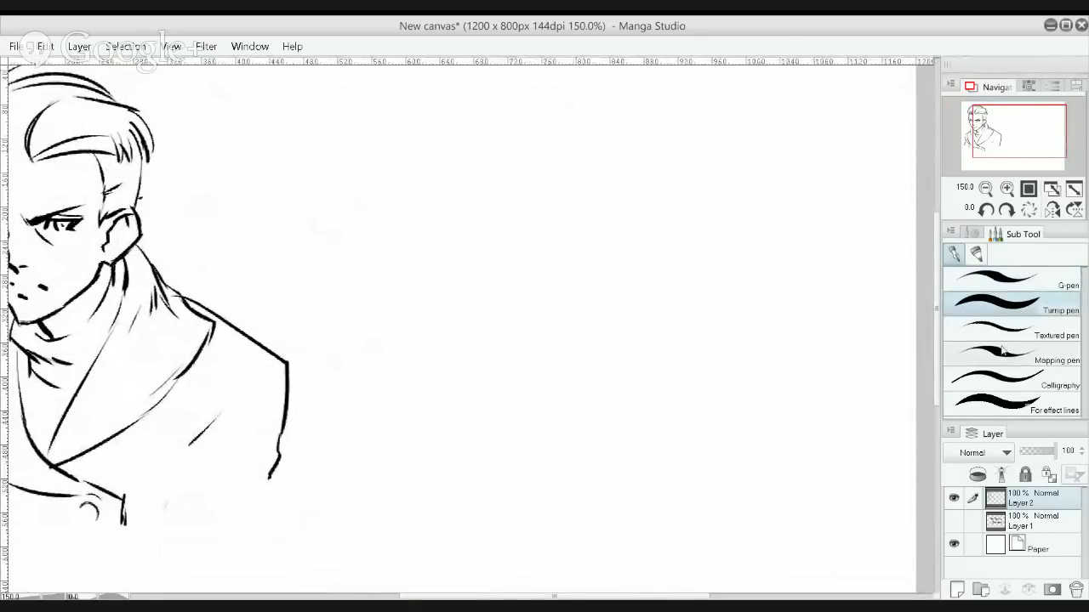
Start a new face in the blank area beside the man, drawing slanted eyebrows and the left eye's lids with the Textured pen
key("period")
scroll(699, 243, "up", 1)
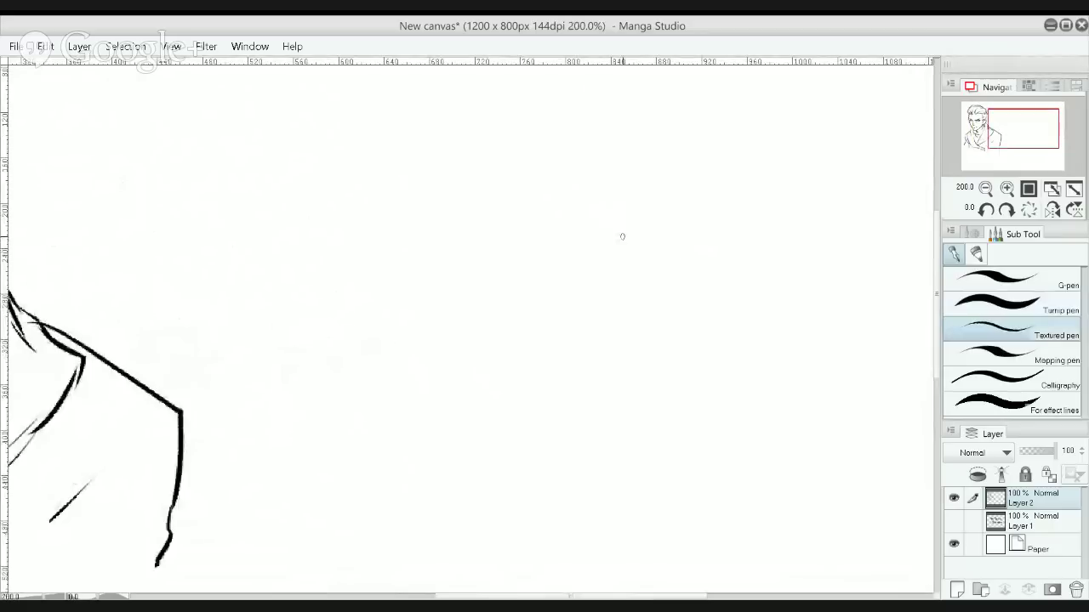
mouse_move(638, 252)
left_mouse_down()
mouse_move(660, 239)
mouse_move(656, 227)
left_mouse_up()
key("ctrl+z")
mouse_move(635, 244)
left_mouse_down()
mouse_move(656, 227)
mouse_move(633, 246)
mouse_move(683, 220)
left_mouse_up()
key("ctrl+z")
key("ctrl+z")
mouse_move(514, 207)
left_mouse_down()
mouse_move(566, 247)
mouse_move(521, 213)
mouse_move(579, 243)
left_mouse_up()
mouse_move(510, 253)
left_mouse_down()
mouse_move(545, 245)
mouse_move(565, 260)
mouse_move(530, 252)
mouse_move(525, 271)
left_mouse_up()
key("ctrl+z")
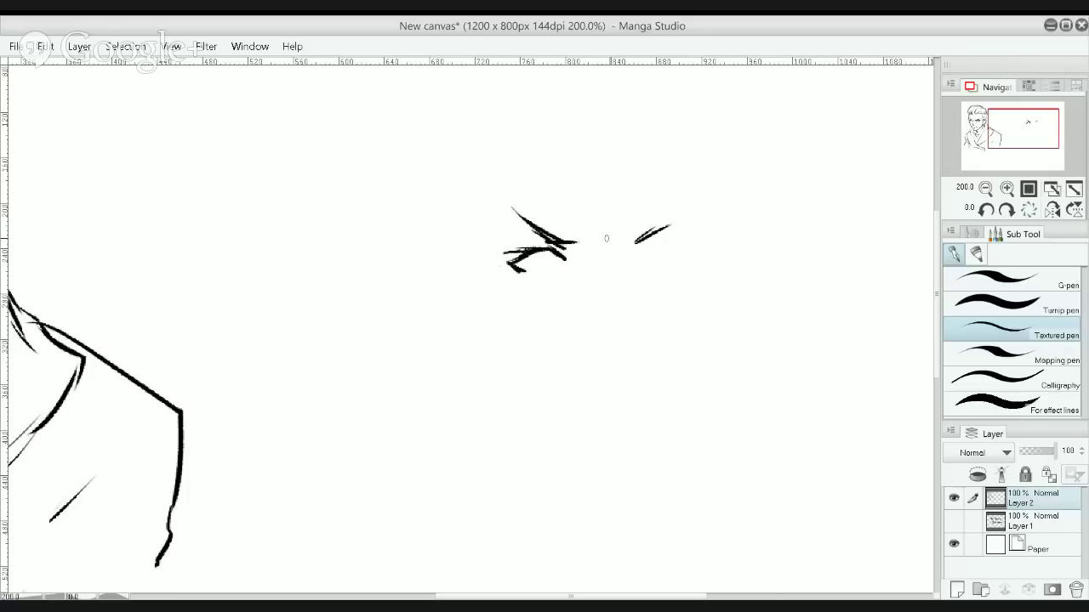
Draw the new face's right eye, iris edges in both eyes, and the nose bridge and tip
mouse_move(629, 256)
left_mouse_down()
mouse_move(650, 244)
mouse_move(653, 258)
mouse_move(669, 258)
mouse_move(662, 264)
mouse_move(638, 234)
left_mouse_up()
key("ctrl+z")
left_click_drag(641, 236, 660, 258)
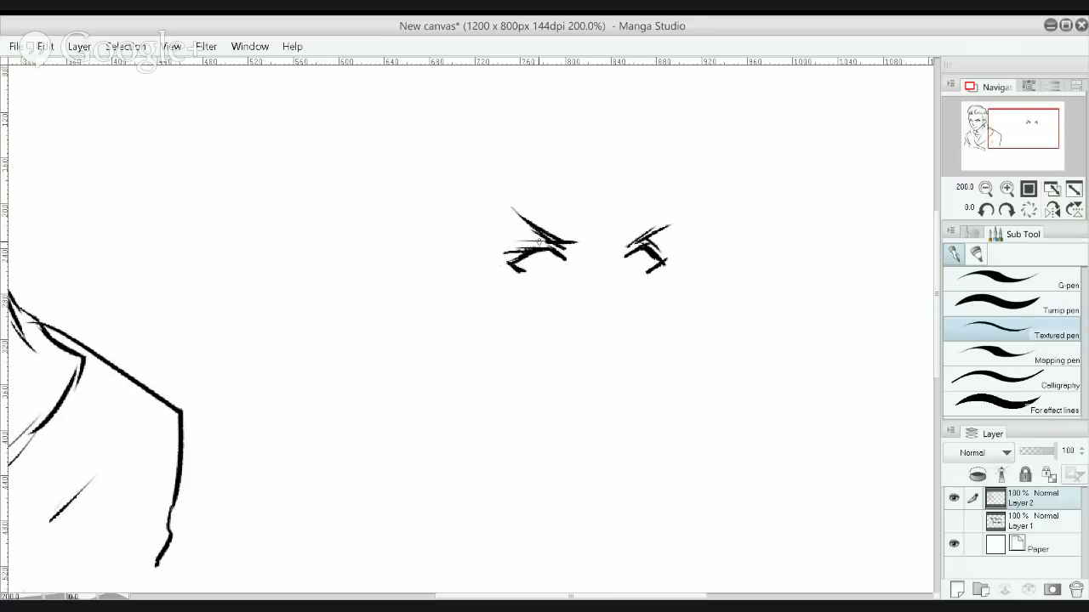
mouse_move(513, 242)
left_mouse_down()
mouse_move(622, 249)
mouse_move(609, 277)
left_mouse_up()
key("ctrl+z")
mouse_move(607, 325)
left_mouse_down()
mouse_move(590, 315)
mouse_move(614, 321)
mouse_move(600, 323)
mouse_move(608, 291)
left_mouse_up()
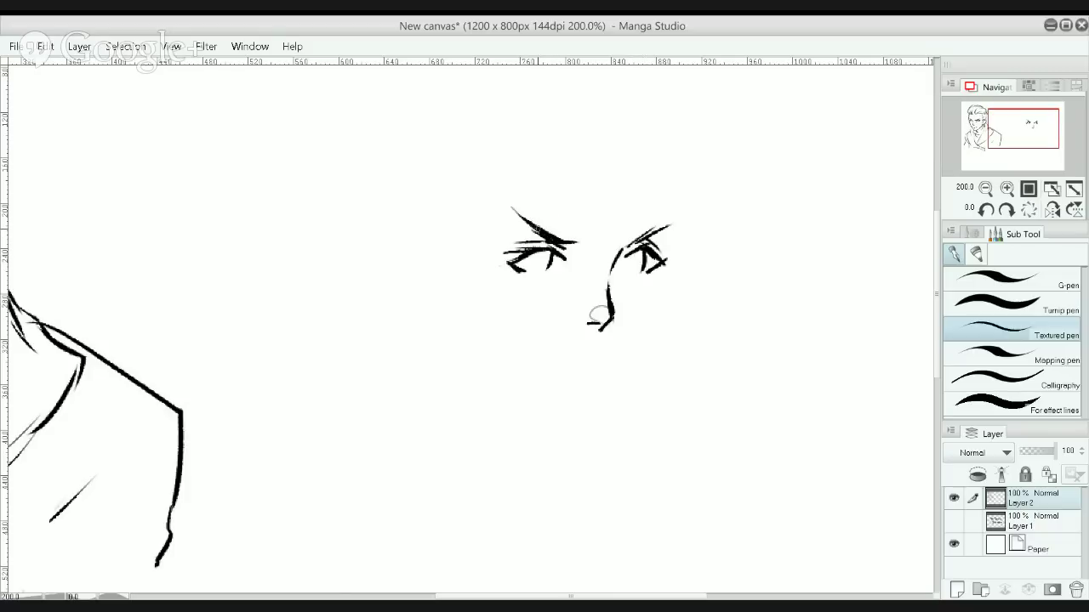
Thicken the new face's right eyebrow and erase its left eyebrow with the Hard eraser
left_click_drag(504, 207, 522, 224)
left_click_drag(630, 247, 656, 229)
key("e")
mouse_move(501, 199)
left_mouse_down()
mouse_move(573, 234)
mouse_move(519, 221)
left_mouse_up()
key("p")
key("e")
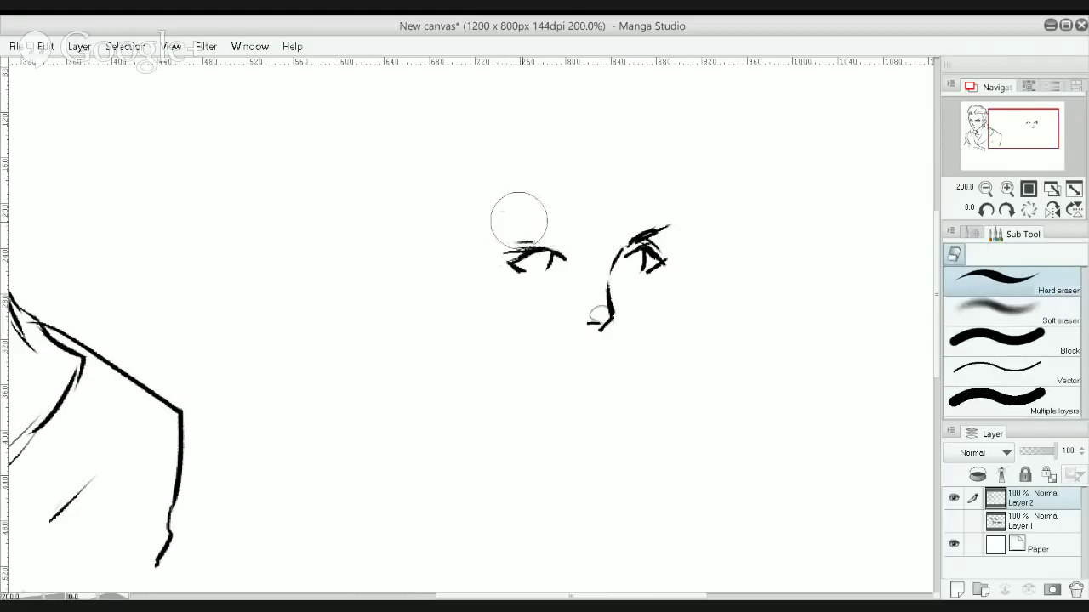
Try a left eyebrow curving down toward the nose with the Textured pen
key("p")
key("b")
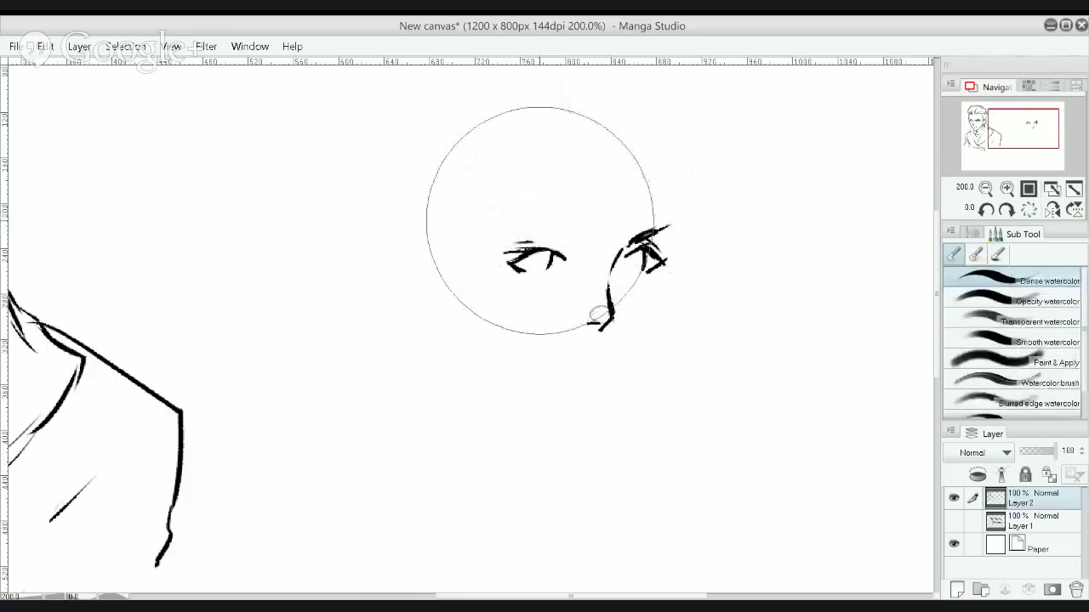
key("p")
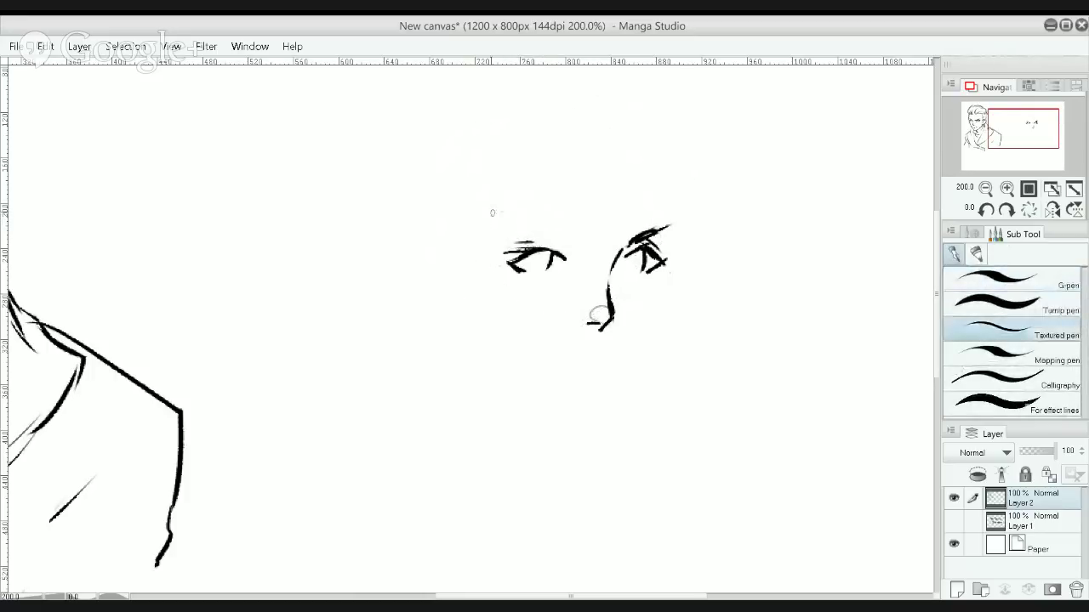
mouse_move(507, 212)
left_mouse_down()
mouse_move(566, 229)
mouse_move(532, 219)
mouse_move(578, 235)
left_mouse_up()
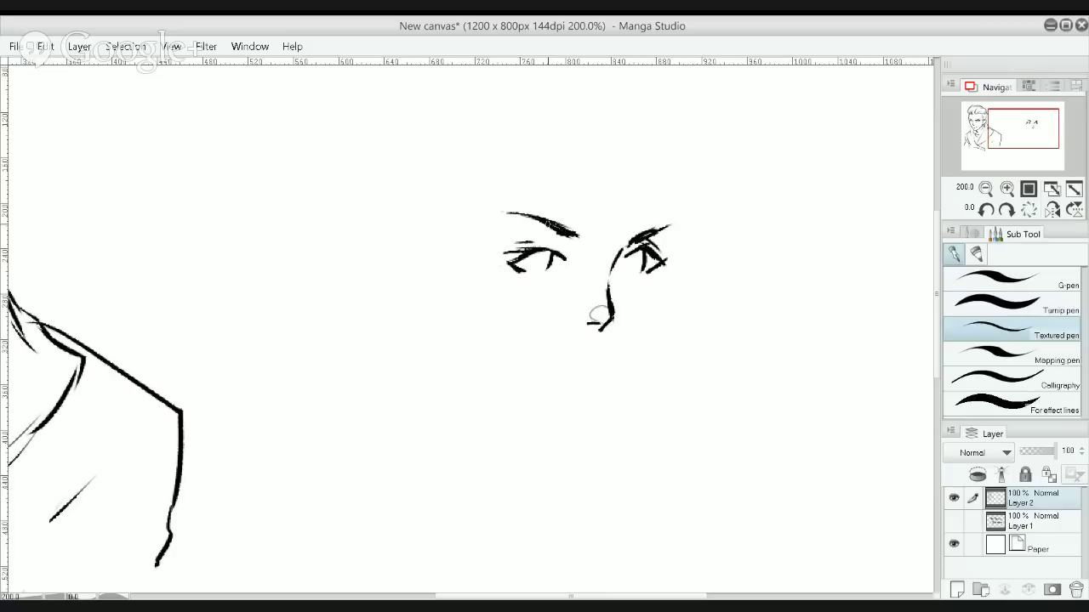
key("ctrl+z")
key("ctrl+z")
key("ctrl+z")
key("ctrl+z")
key("ctrl+z")
Draw a short, flat left eyebrow with a small crease mark at its inner end
left_click_drag(536, 221, 594, 221)
key("ctrl+z")
left_click_drag(581, 211, 609, 215)
key("ctrl+z")
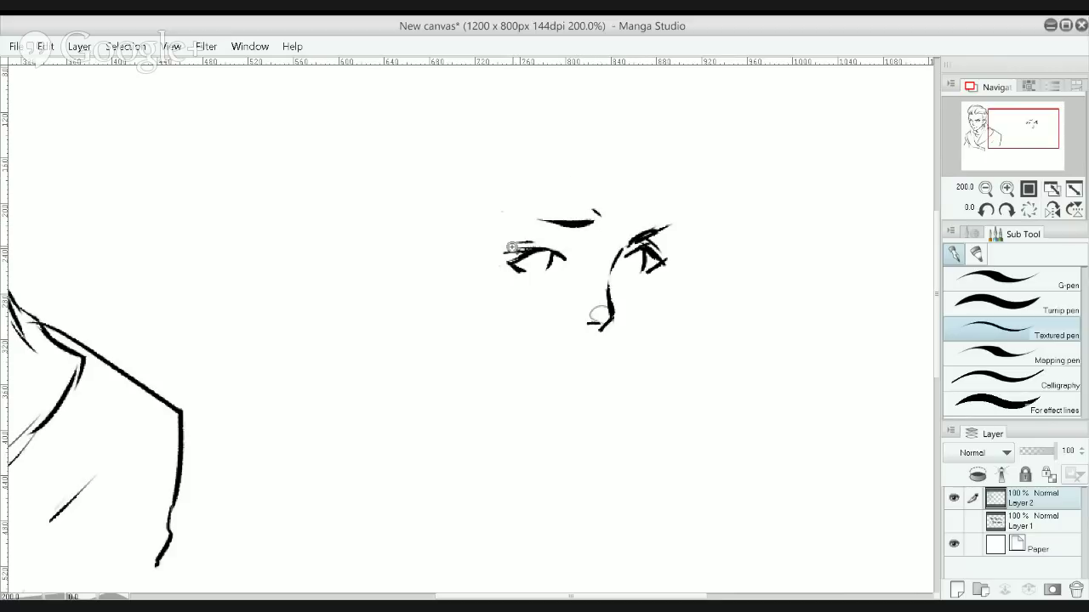
Draw the iris and pupil details inside both eyes of the new face
scroll(528, 242, "up", 2)
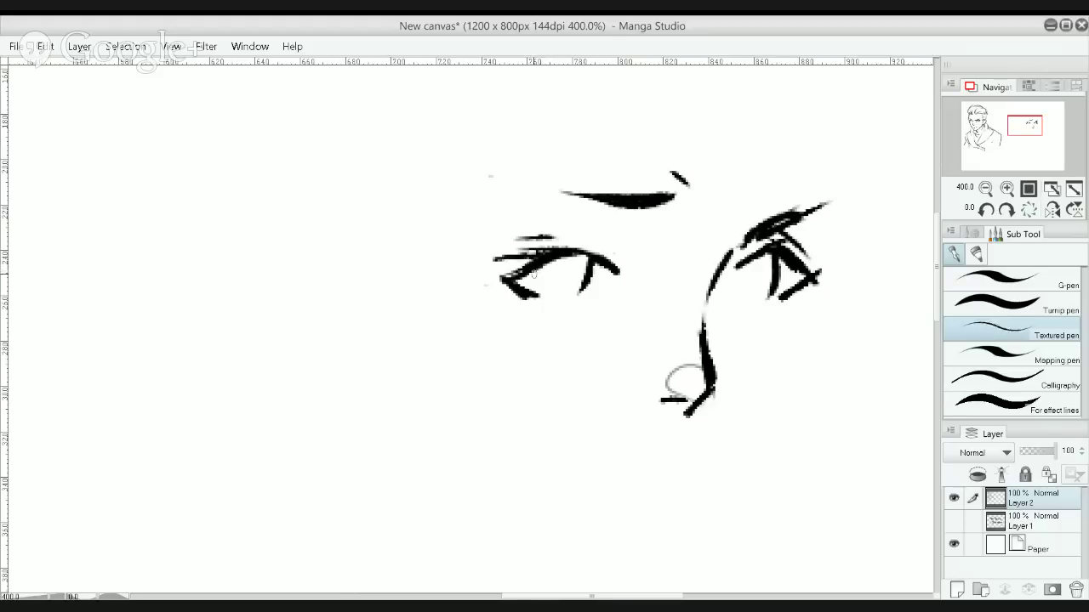
left_click_drag(532, 271, 564, 272)
mouse_move(748, 276)
left_mouse_down()
mouse_move(739, 270)
mouse_move(759, 283)
mouse_move(754, 292)
mouse_move(746, 287)
mouse_move(769, 243)
left_mouse_up()
left_click(761, 246, "alt")
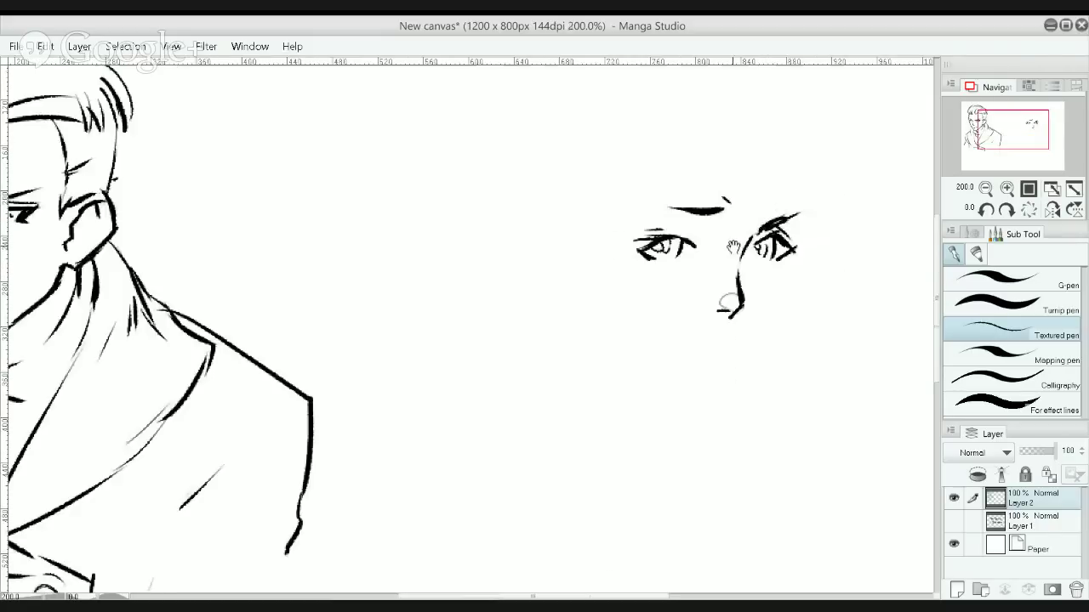
Draw a thin, broken mouth line beneath the new face's nose
left_click(736, 339, "ctrl")
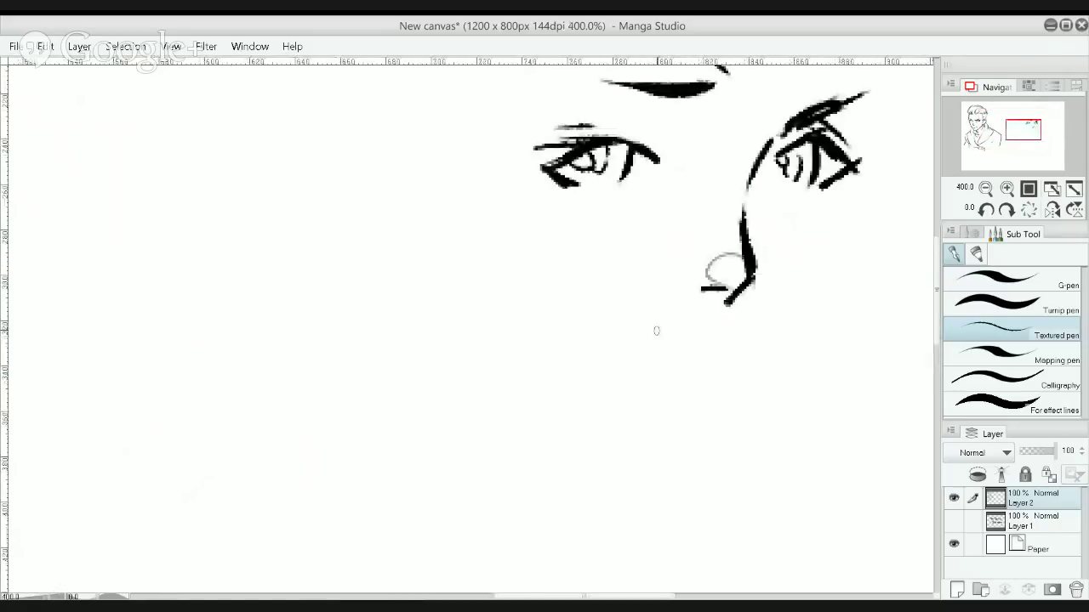
mouse_move(662, 331)
left_mouse_down()
mouse_move(695, 340)
mouse_move(670, 337)
mouse_move(744, 339)
mouse_move(707, 326)
mouse_move(740, 327)
left_mouse_up()
key("ctrl+z")
key("ctrl+z")
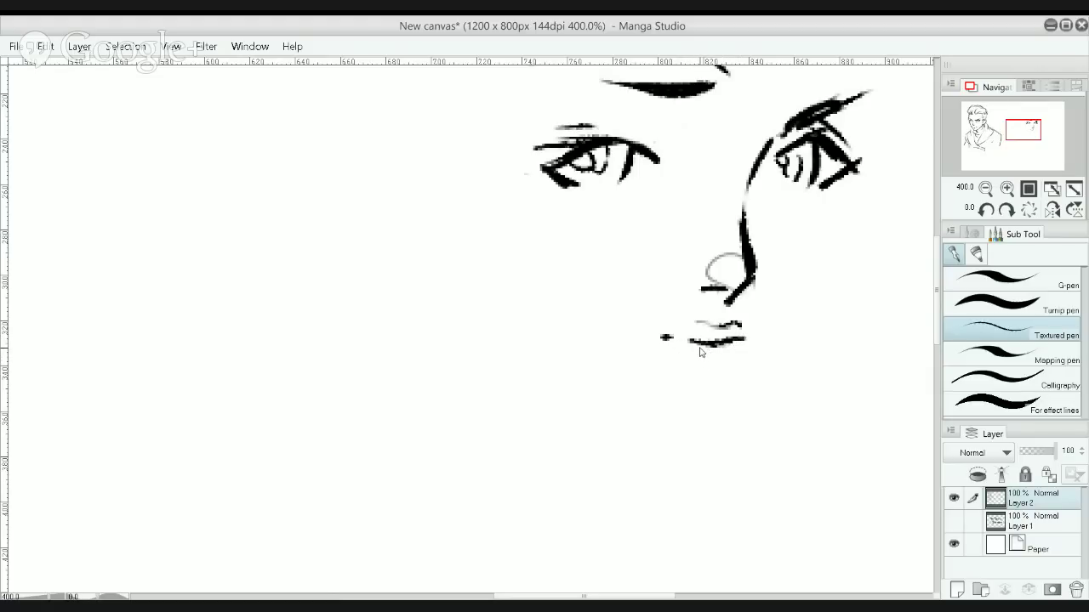
key("ctrl+z")
key("ctrl+z")
left_click_drag(743, 338, 751, 341)
left_click_drag(666, 338, 636, 347)
key("ctrl+z")
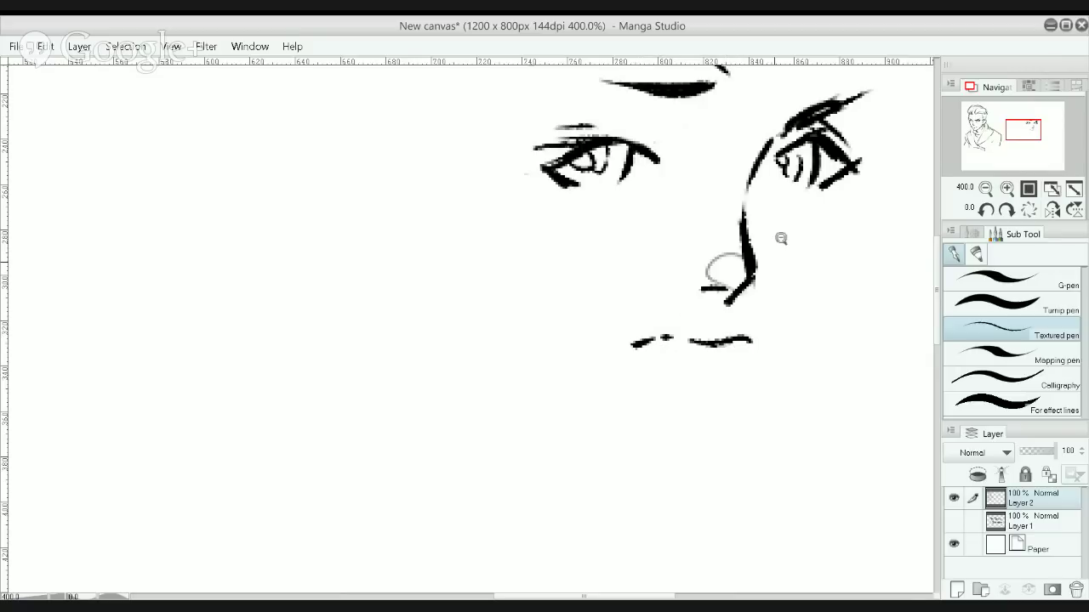
Draw the cheek contour running down from the outer corner of the new face's right eye
scroll(783, 236, "down", 2)
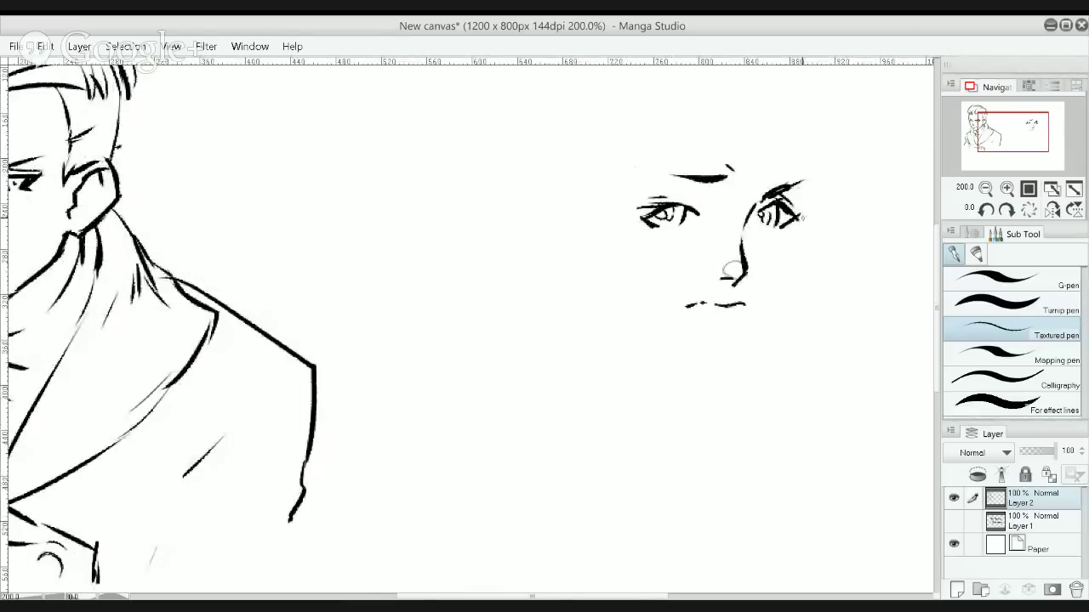
left_click_drag(805, 206, 784, 273)
key("ctrl+z")
Try a heavier stroke on the mouth and erase the whole mouth with the Hard eraser
left_click_drag(681, 308, 716, 308)
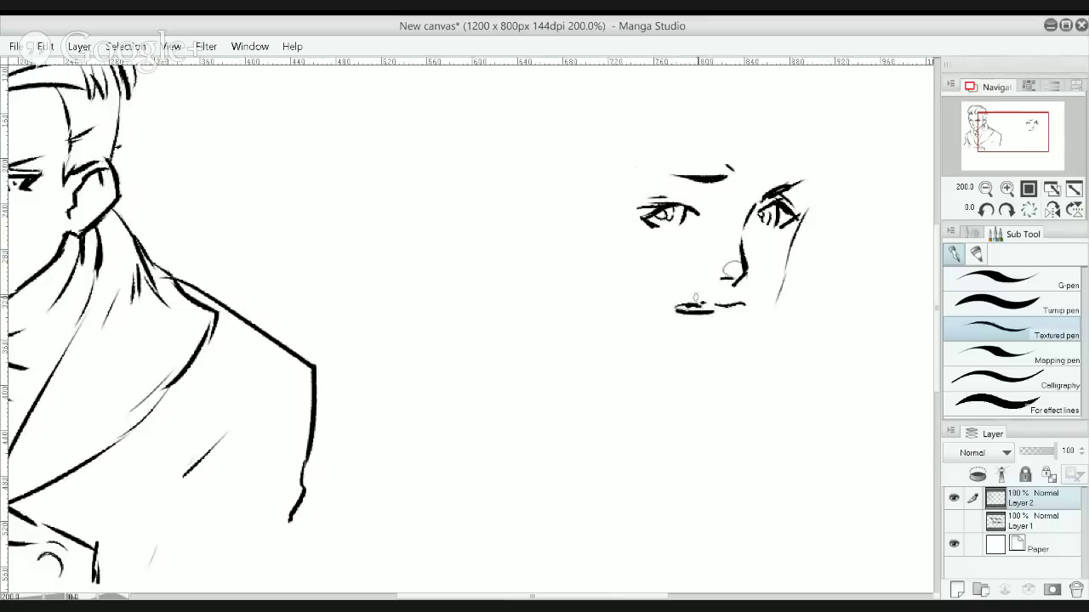
key("ctrl+z")
key("e")
left_click_drag(680, 313, 742, 315)
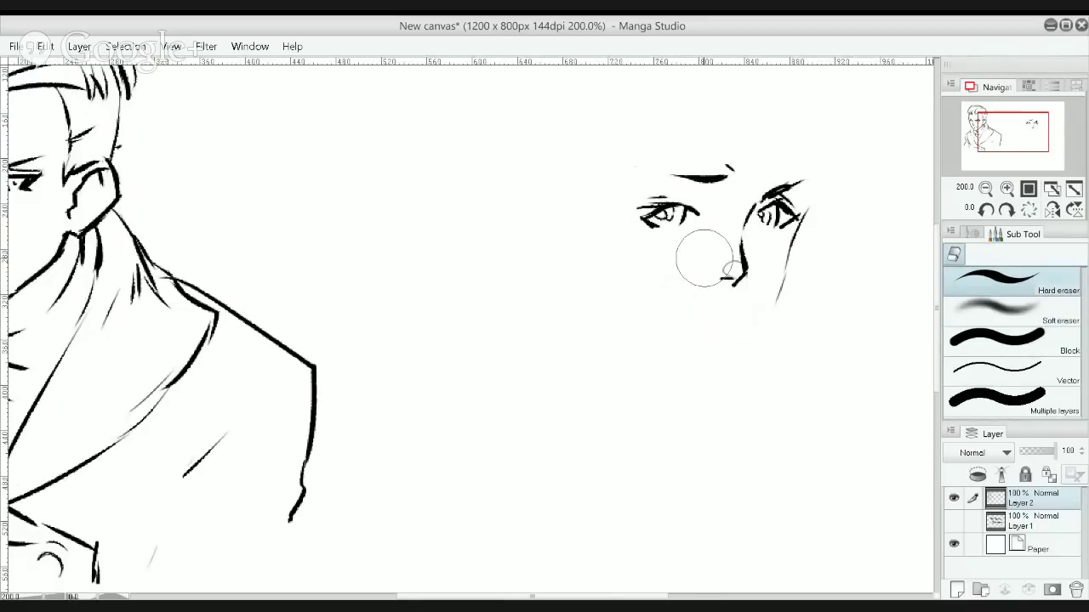
Draw the jawline and pointed chin with the Textured pen, joining them to the right cheek contour
key("p")
key("b")
key("p")
left_click(1014, 331)
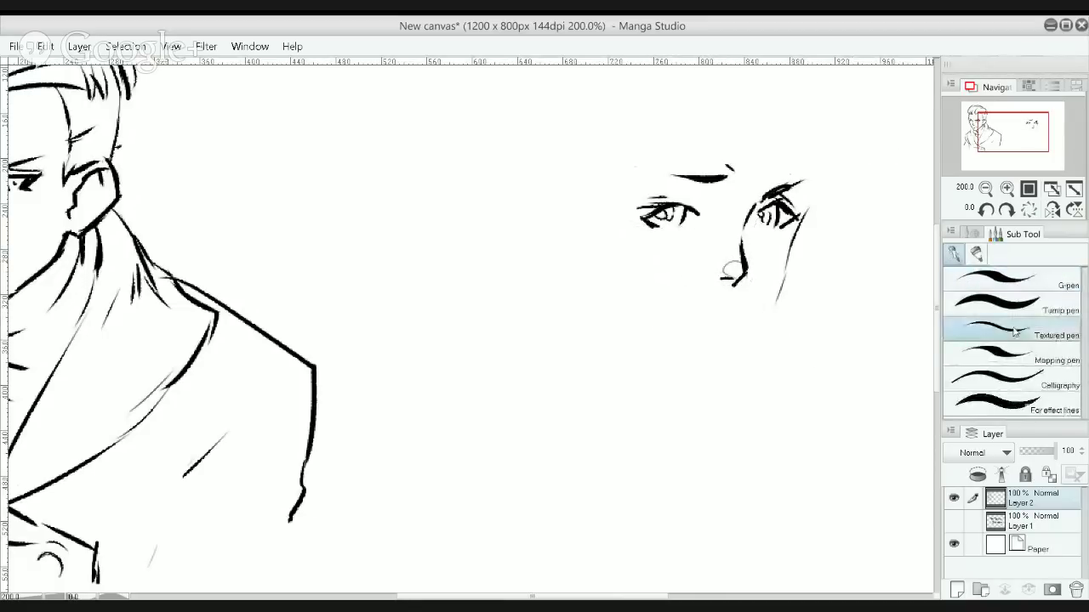
mouse_move(618, 271)
left_mouse_down()
mouse_move(648, 318)
mouse_move(633, 308)
mouse_move(629, 300)
mouse_move(677, 341)
left_mouse_up()
mouse_move(637, 309)
left_mouse_down()
mouse_move(707, 363)
mouse_move(753, 338)
mouse_move(784, 285)
left_mouse_up()
key("ctrl+z")
key("ctrl+z")
key("ctrl+z")
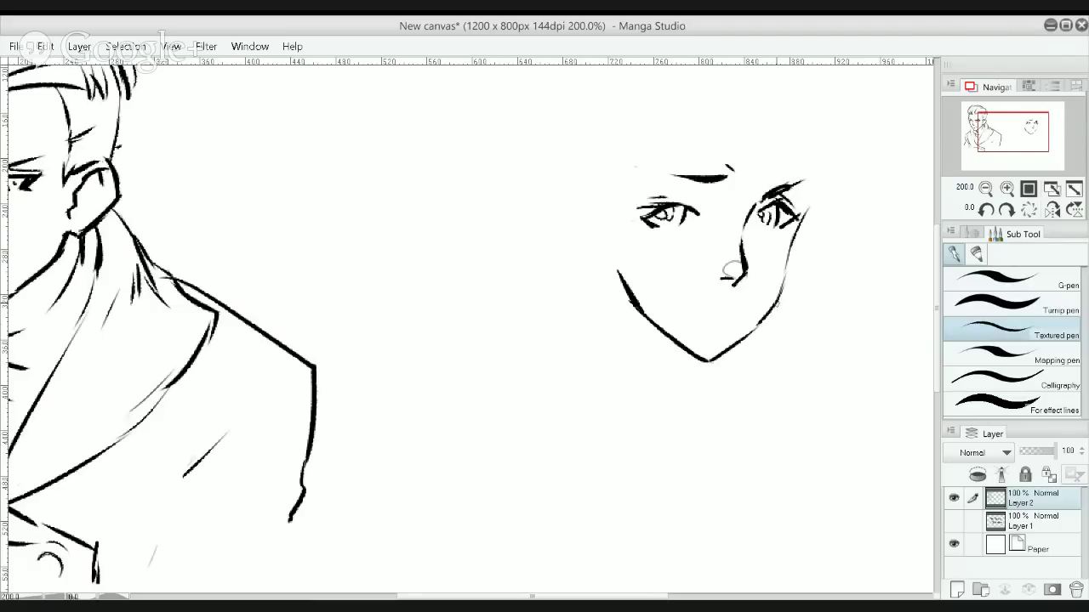
key("ctrl+z")
left_click_drag(760, 326, 785, 273)
Erase the flat left eyebrow and draw thin arched eyebrows above both eyes with the Textured pen
key("e")
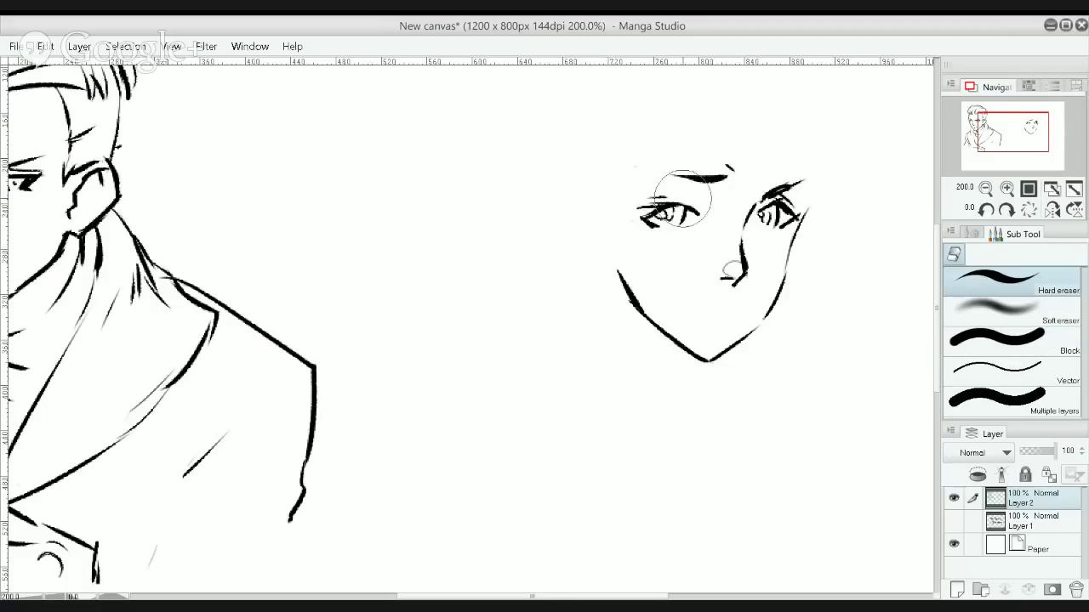
mouse_move(683, 199)
left_mouse_down()
mouse_move(676, 173)
mouse_move(707, 168)
left_mouse_up()
key("p")
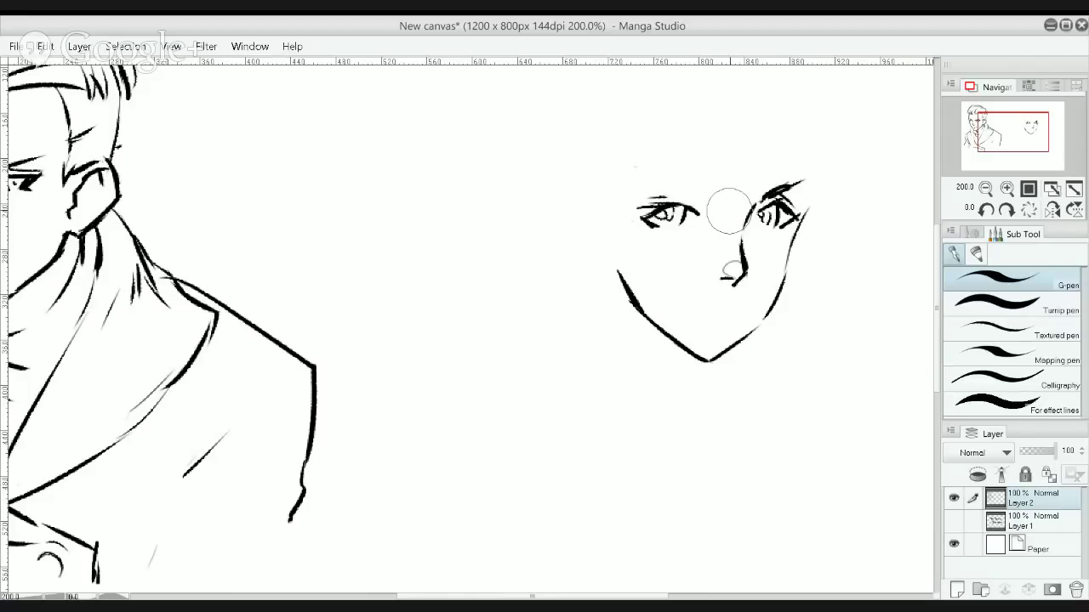
left_click(1004, 332)
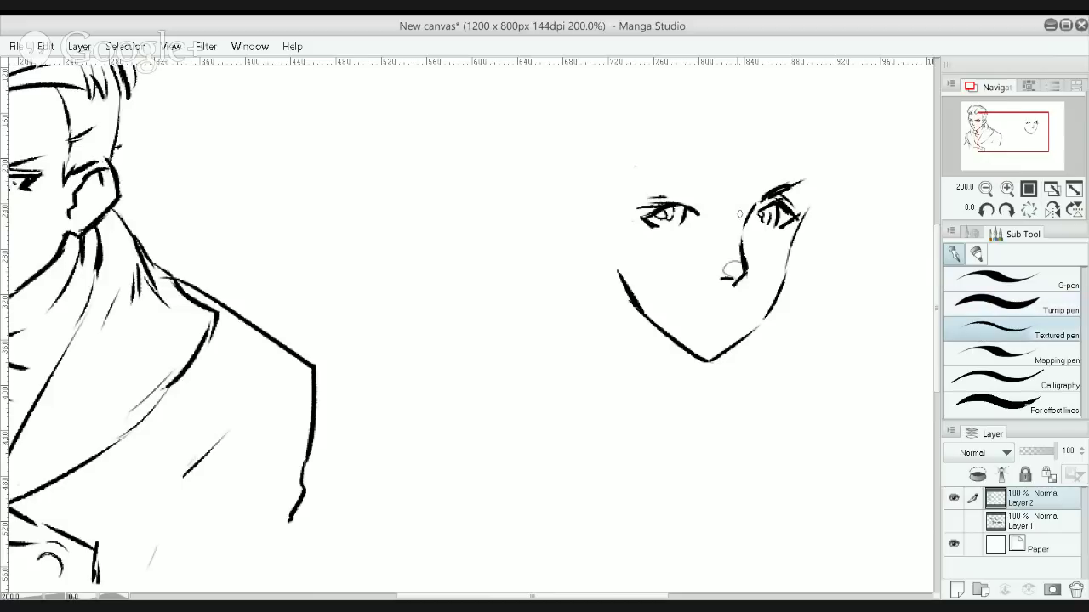
mouse_move(636, 158)
left_mouse_down()
mouse_move(720, 177)
mouse_move(699, 173)
mouse_move(711, 188)
left_mouse_up()
key("ctrl+z")
key("ctrl+z")
key("ctrl+z")
key("ctrl+z")
key("ctrl+z")
mouse_move(640, 164)
left_mouse_down()
mouse_move(701, 178)
mouse_move(804, 177)
left_mouse_up()
key("ctrl+z")
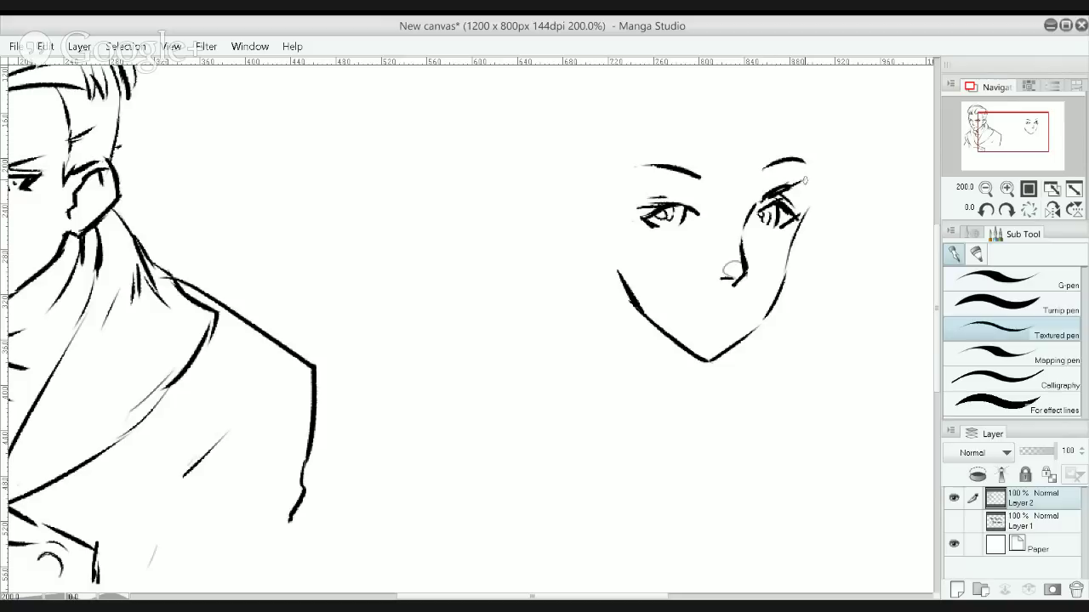
Undo the arched eyebrows and redraw both higher above the new face's eyes
key("ctrl+z")
key("ctrl+z")
key("ctrl+z")
left_click_drag(646, 143, 787, 139)
Erase the right eyebrow and the stray strokes above the right eye, and redraw that eyebrow with the Textured pen
key("e")
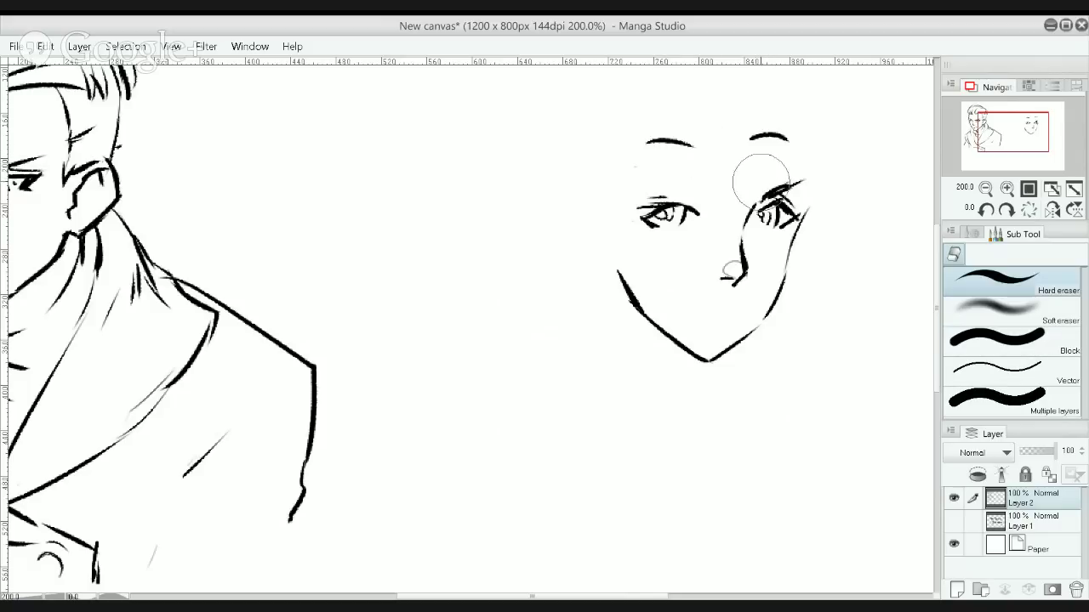
mouse_move(760, 180)
left_mouse_down()
mouse_move(766, 189)
mouse_move(790, 177)
left_mouse_up()
left_click_drag(733, 125, 777, 134)
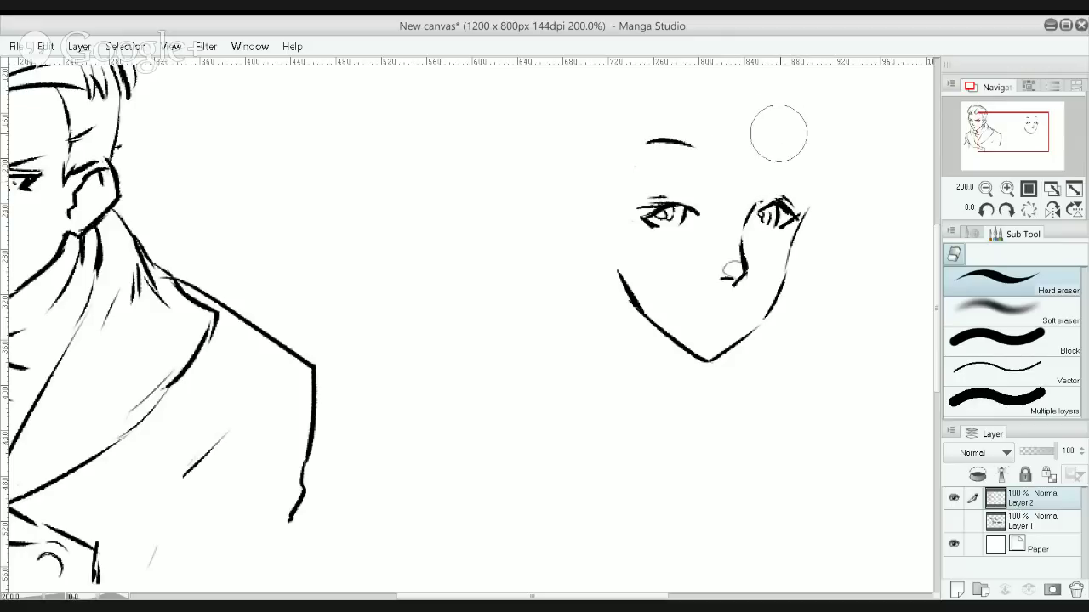
key("p")
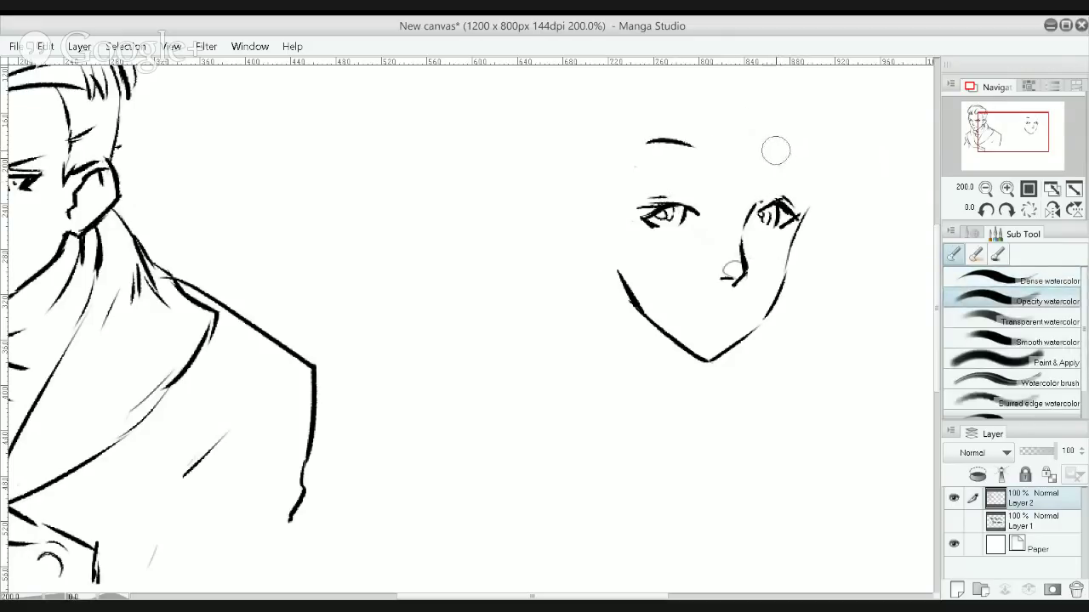
key("p")
left_click(980, 330)
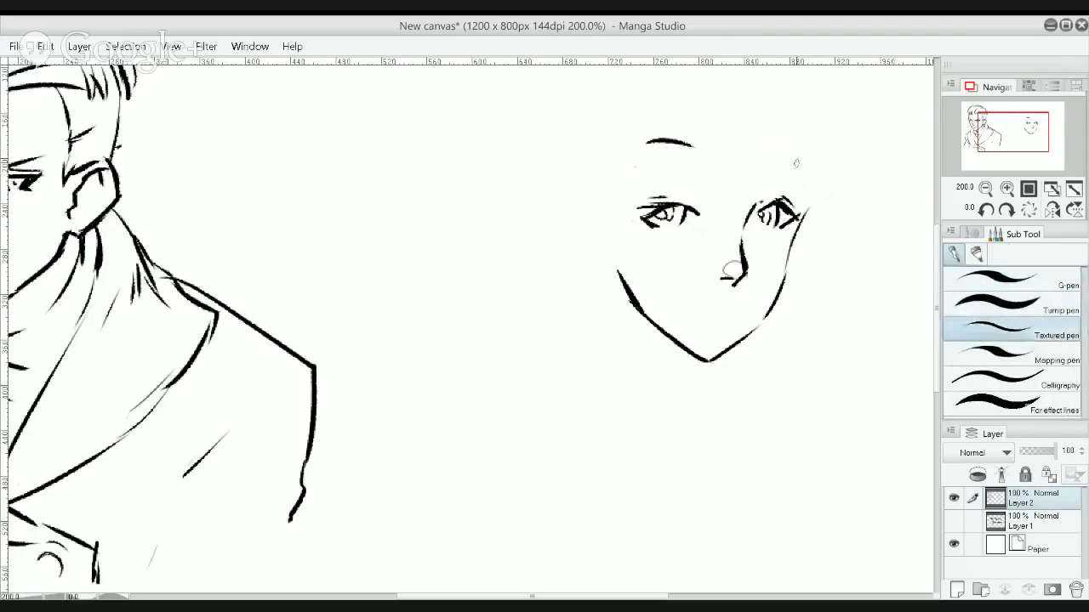
left_click_drag(776, 161, 806, 152)
key("ctrl+z")
key("ctrl+z")
Darken the left eye's upper lash line and draw the mouth as two short dashes
left_click_drag(653, 207, 695, 208)
left_click_drag(694, 314, 706, 312)
Outline the ear beside the left jaw and draw vertical sideburn strokes above it
mouse_move(604, 228)
left_mouse_down()
mouse_move(611, 262)
mouse_move(591, 221)
mouse_move(605, 231)
mouse_move(570, 210)
mouse_move(567, 247)
mouse_move(621, 294)
left_mouse_up()
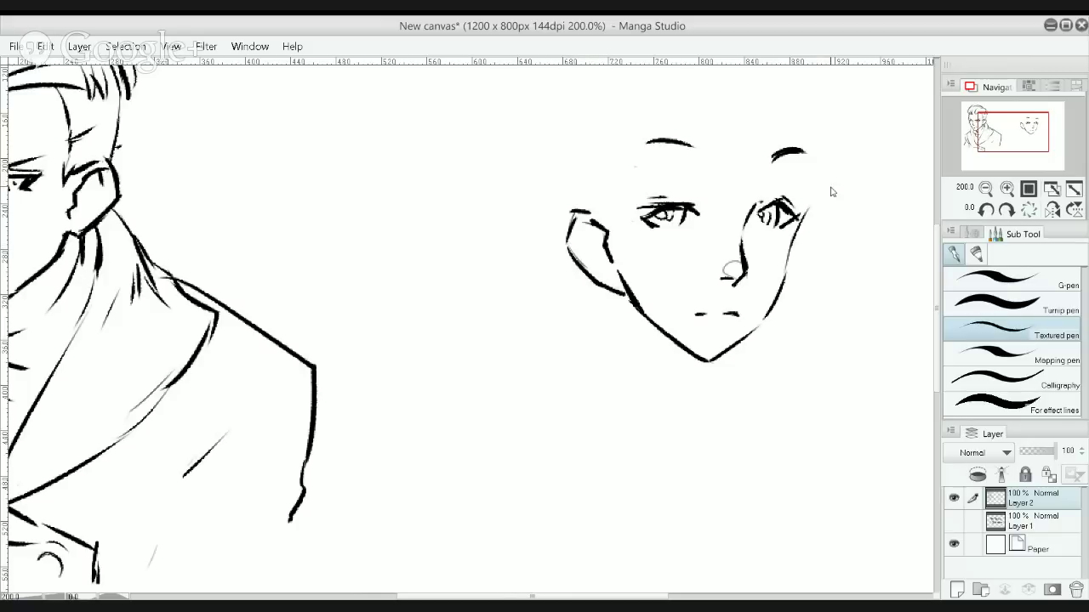
left_click_drag(595, 213, 614, 238)
left_click_drag(601, 166, 608, 214)
left_click_drag(611, 148, 614, 224)
left_click_drag(612, 148, 618, 221)
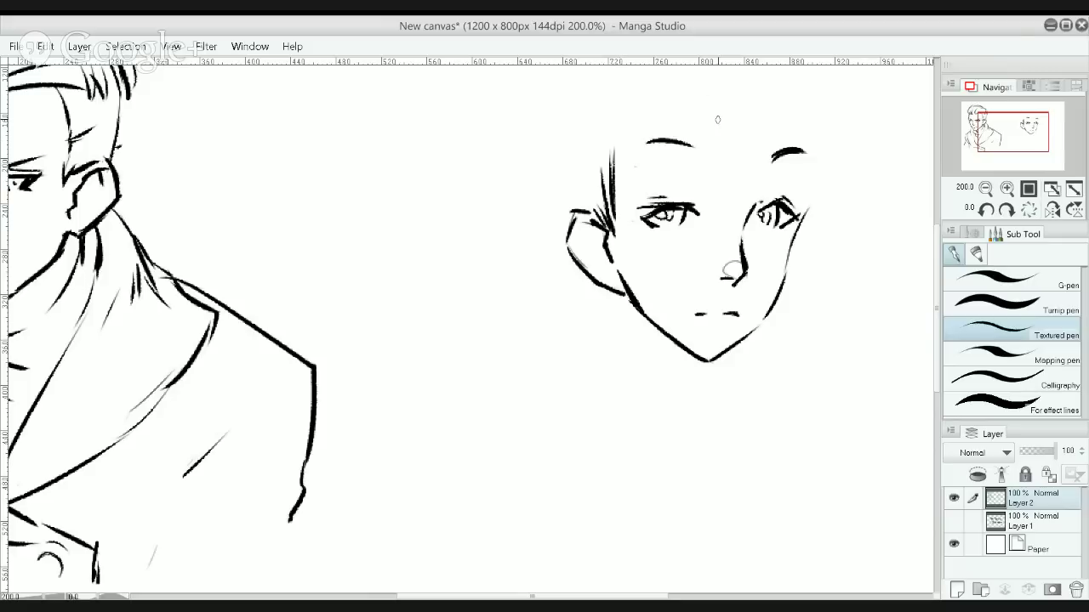
Draw the right forehead contour rising from the outer corner of the right eye
mouse_move(693, 110)
left_mouse_down()
mouse_move(674, 189)
mouse_move(698, 205)
left_mouse_up()
key("ctrl+z")
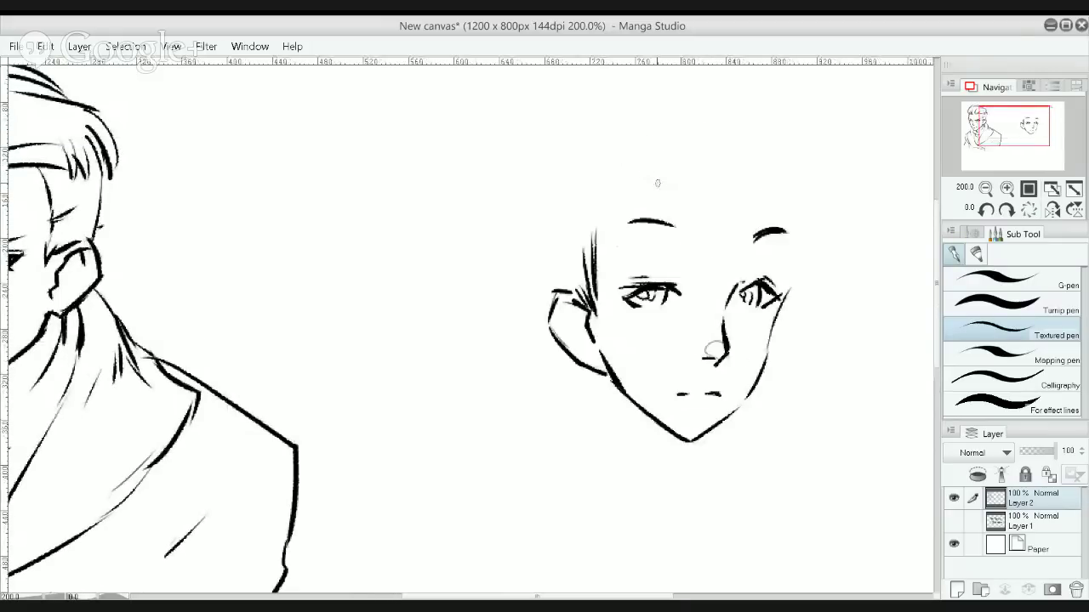
left_click_drag(789, 294, 794, 225)
key("ctrl+z")
left_click_drag(786, 293, 784, 214)
Draw the spiky hairline strokes across the top of the new face's forehead
mouse_move(657, 176)
left_mouse_down()
mouse_move(690, 195)
mouse_move(699, 188)
left_mouse_up()
mouse_move(696, 186)
left_mouse_down()
mouse_move(731, 172)
mouse_move(773, 184)
mouse_move(798, 177)
left_mouse_up()
mouse_move(787, 108)
left_mouse_down()
mouse_move(781, 187)
mouse_move(791, 204)
mouse_move(798, 142)
left_mouse_up()
key("ctrl+z")
key("ctrl+z")
Draw a tall curved forelock rising from the hairline and long strands sweeping back toward the head's rear
left_click_drag(709, 180, 759, 119)
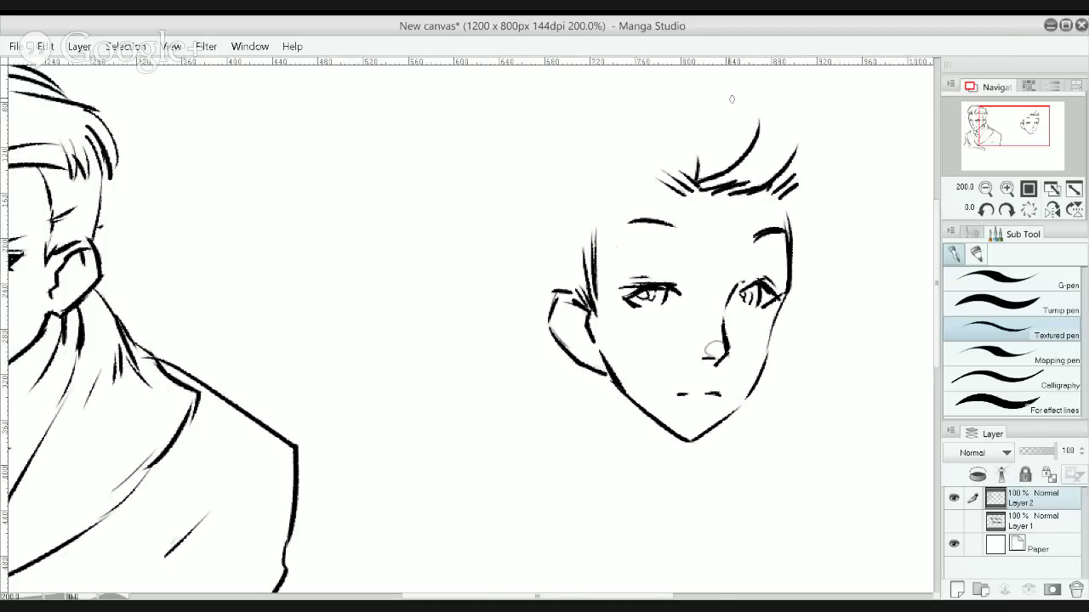
mouse_move(706, 78)
left_mouse_down()
mouse_move(747, 175)
mouse_move(732, 219)
left_mouse_up()
scroll(707, 148, "up", 2)
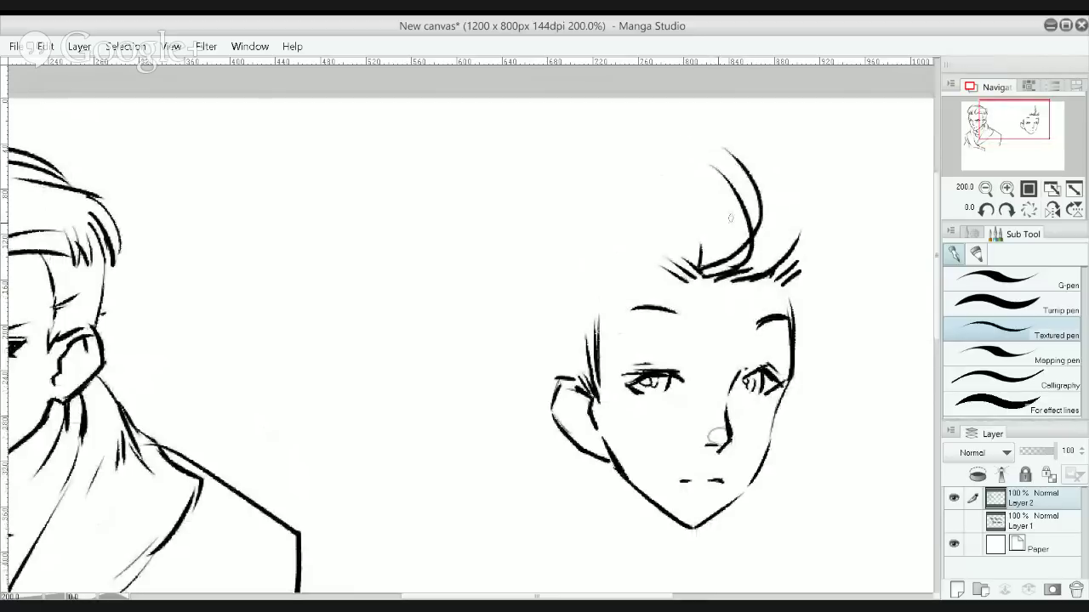
mouse_move(711, 274)
left_mouse_down()
mouse_move(569, 231)
mouse_move(526, 297)
mouse_move(504, 308)
mouse_move(513, 305)
left_mouse_up()
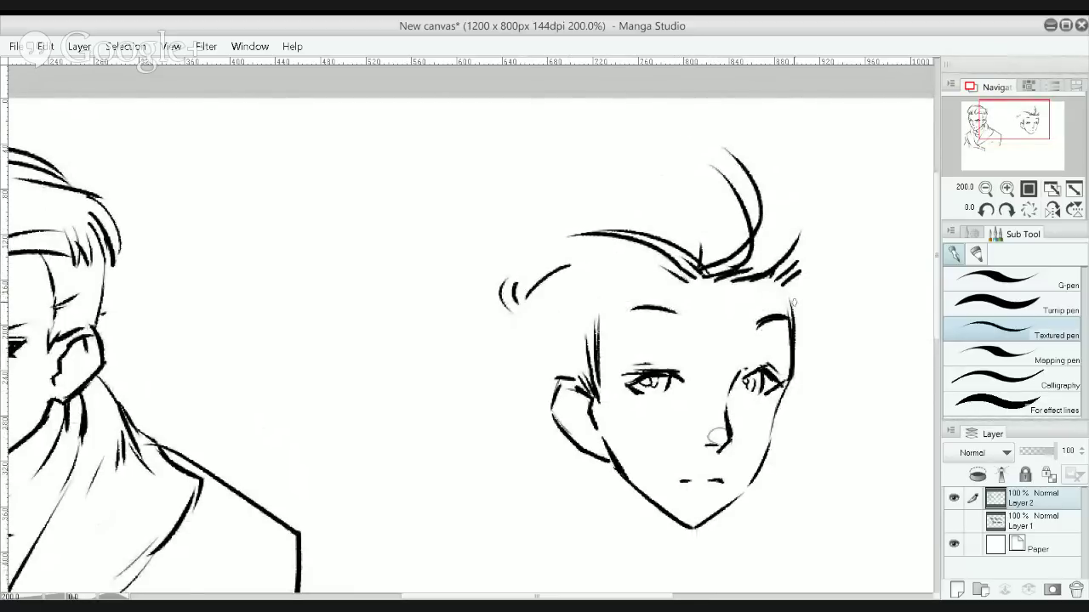
left_click_drag(805, 266, 774, 283)
Outline the crown of the swept-back hair with long arcs and add inner flow strands
left_click_drag(551, 186, 670, 207)
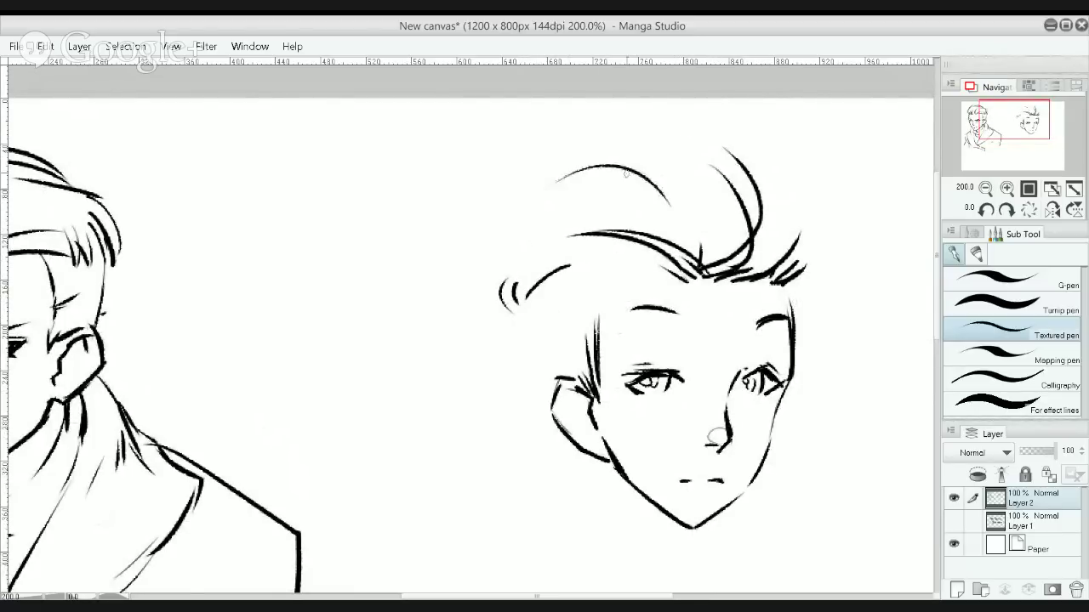
left_click_drag(640, 162, 709, 220)
left_click_drag(507, 265, 614, 185)
key("ctrl+z")
left_click_drag(514, 254, 625, 174)
mouse_move(678, 134)
left_mouse_down()
mouse_move(730, 158)
mouse_move(755, 191)
left_mouse_up()
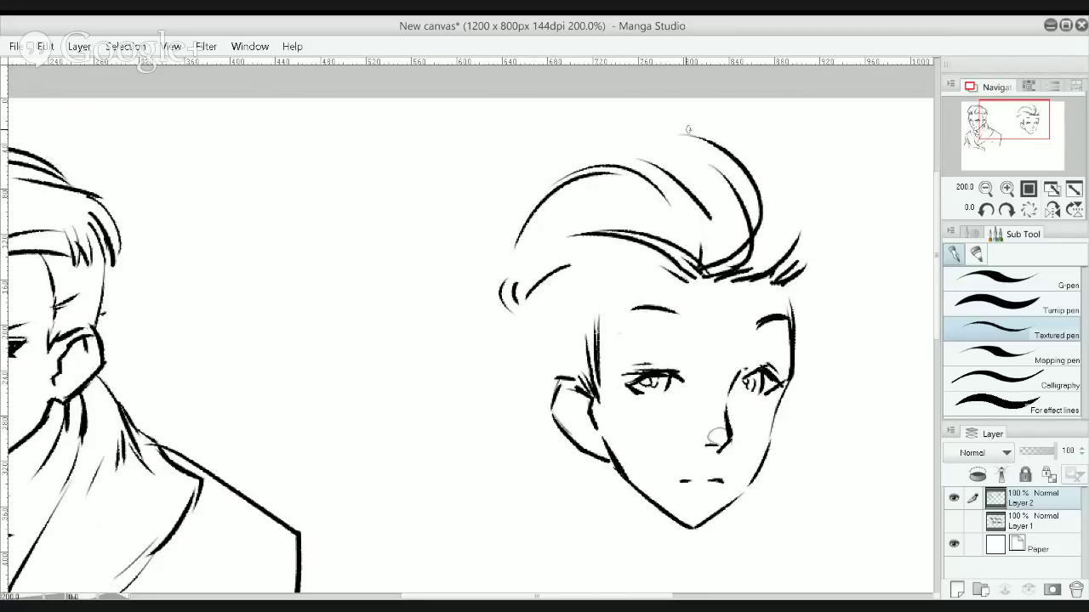
Draw the curved outer tuft that closes the hair above the right side of the forehead
mouse_move(688, 129)
left_mouse_down()
mouse_move(663, 139)
mouse_move(713, 150)
mouse_move(815, 223)
mouse_move(783, 291)
left_mouse_up()
key("ctrl+z")
mouse_move(792, 202)
left_mouse_down()
mouse_move(804, 273)
mouse_move(781, 273)
left_mouse_up()
Curve the left temple's hairline up into the fringe and add swept strands beside it
left_click_drag(595, 325, 616, 274)
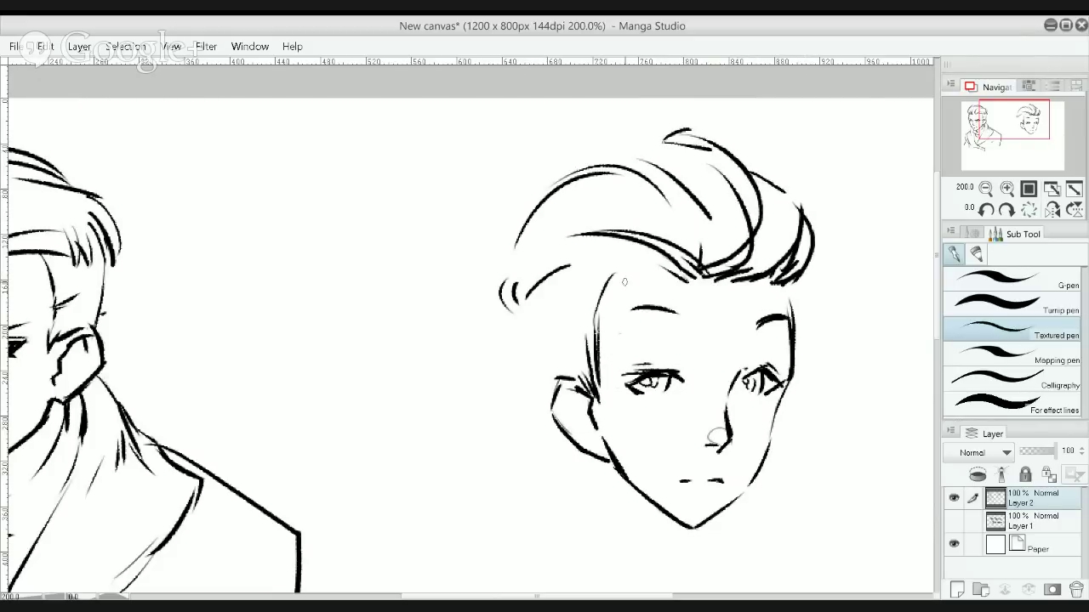
left_click_drag(599, 313, 631, 269)
mouse_move(576, 242)
left_mouse_down()
mouse_move(566, 290)
mouse_move(649, 255)
left_mouse_up()
key("ctrl+z")
key("ctrl+z")
mouse_move(567, 298)
left_mouse_down()
mouse_move(594, 264)
mouse_move(655, 248)
mouse_move(571, 275)
mouse_move(612, 240)
mouse_move(663, 268)
left_mouse_up()
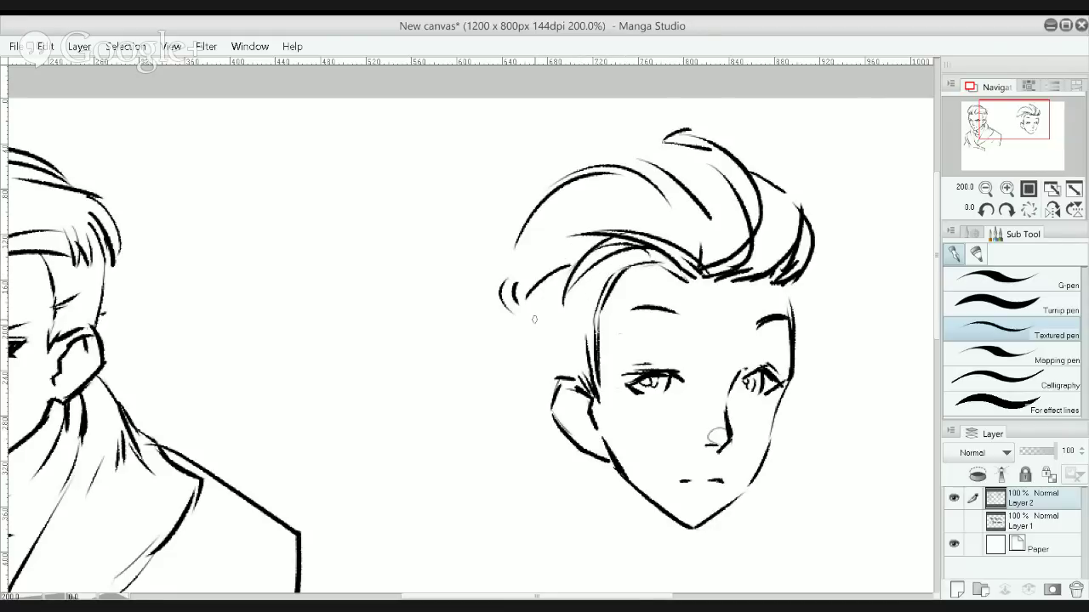
Draw the side contour of the head from the rear hair strands down to the ear
left_click_drag(536, 291, 558, 386)
key("ctrl+z")
mouse_move(538, 289)
left_mouse_down()
mouse_move(558, 384)
mouse_move(543, 348)
mouse_move(552, 374)
left_mouse_up()
left_click_drag(685, 410, 710, 282)
key("ctrl+z")
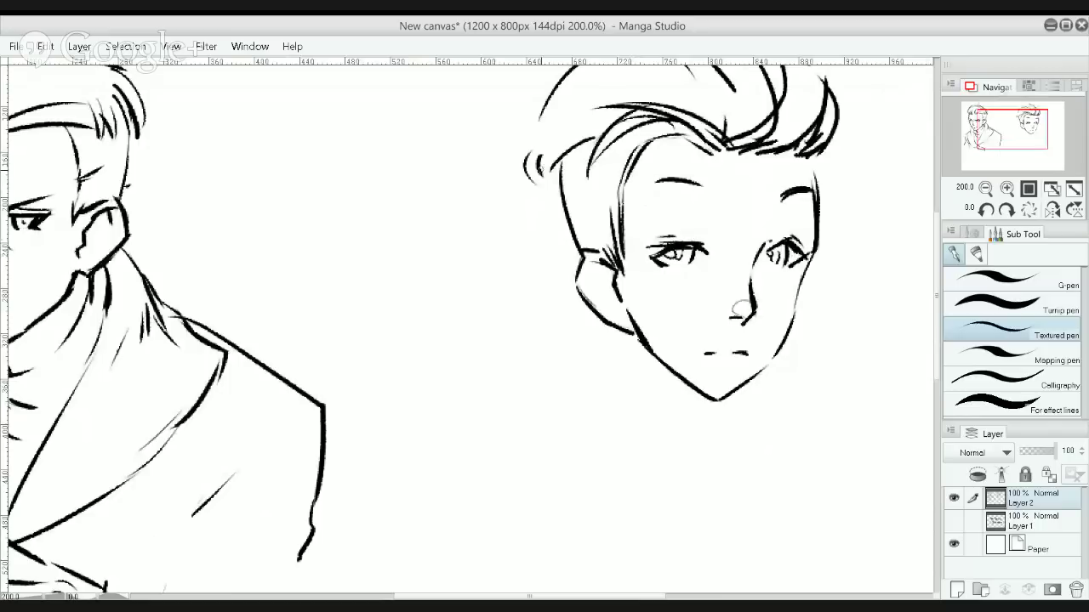
key("ctrl+z")
left_click_drag(569, 152, 581, 255)
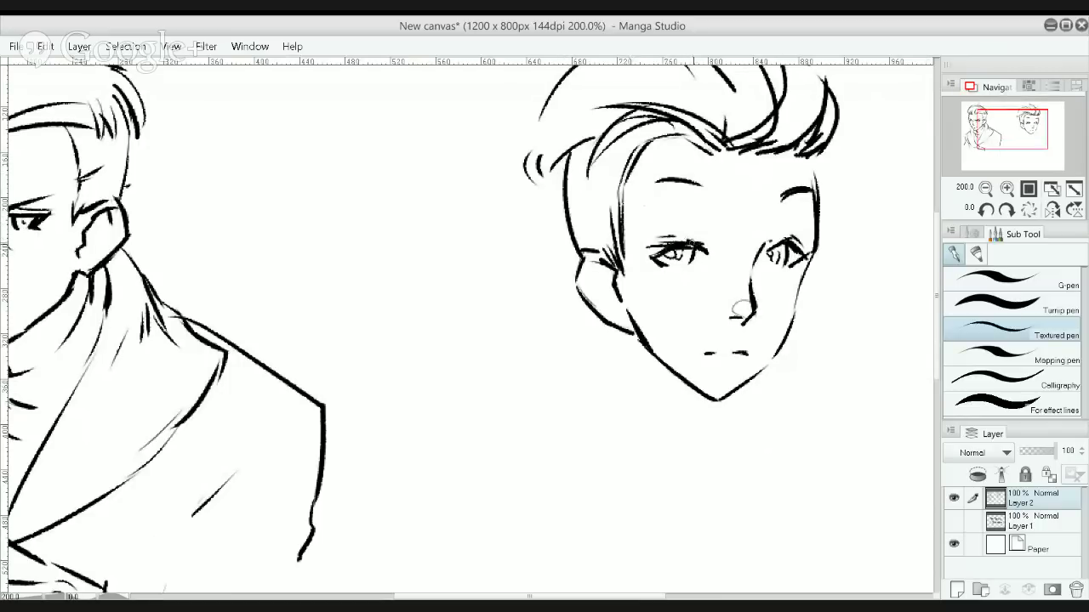
Erase the new face's arched left eyebrow with the Hard eraser
left_click_drag(693, 218, 718, 251)
left_click(819, 267, "alt")
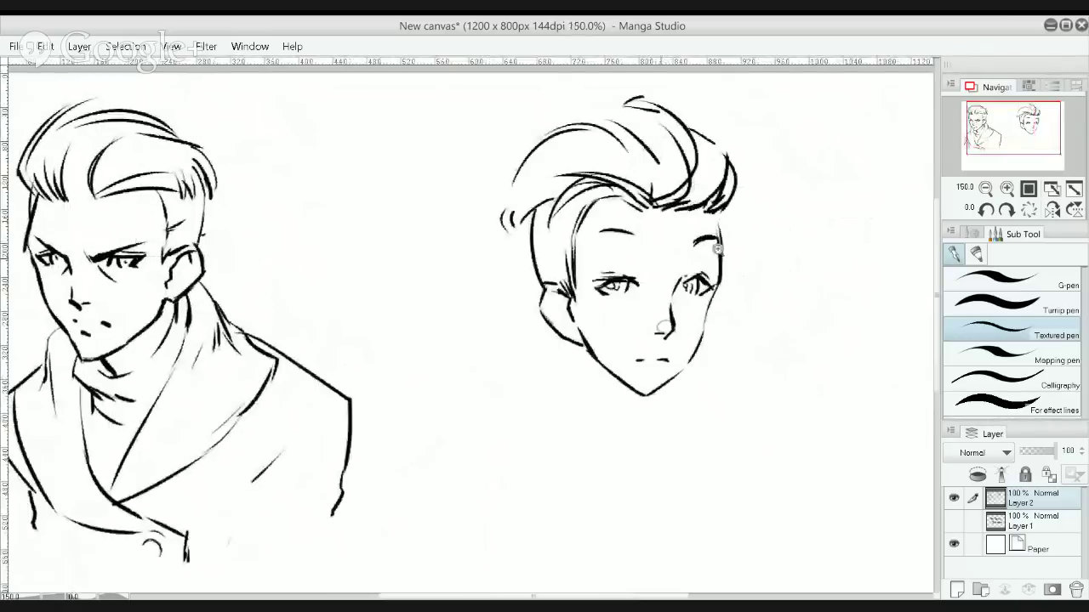
left_click(693, 248, "ctrl")
key("e")
left_click_drag(622, 228, 584, 221)
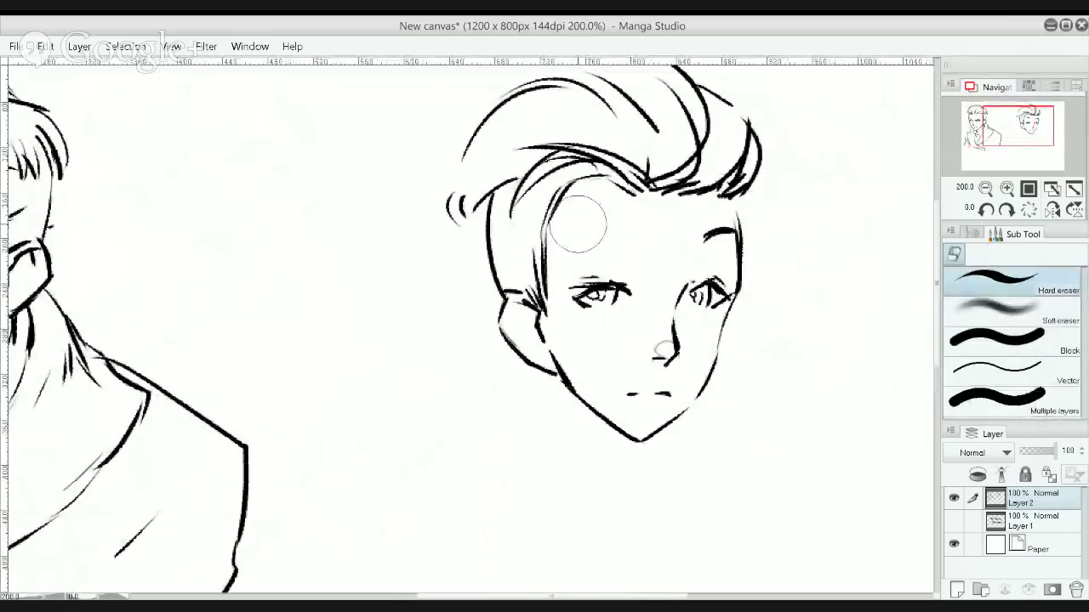
Reduce the G-pen's brush size and draw a thick left eyebrow slanting down toward the nose
key("p")
key("b")
key("p")
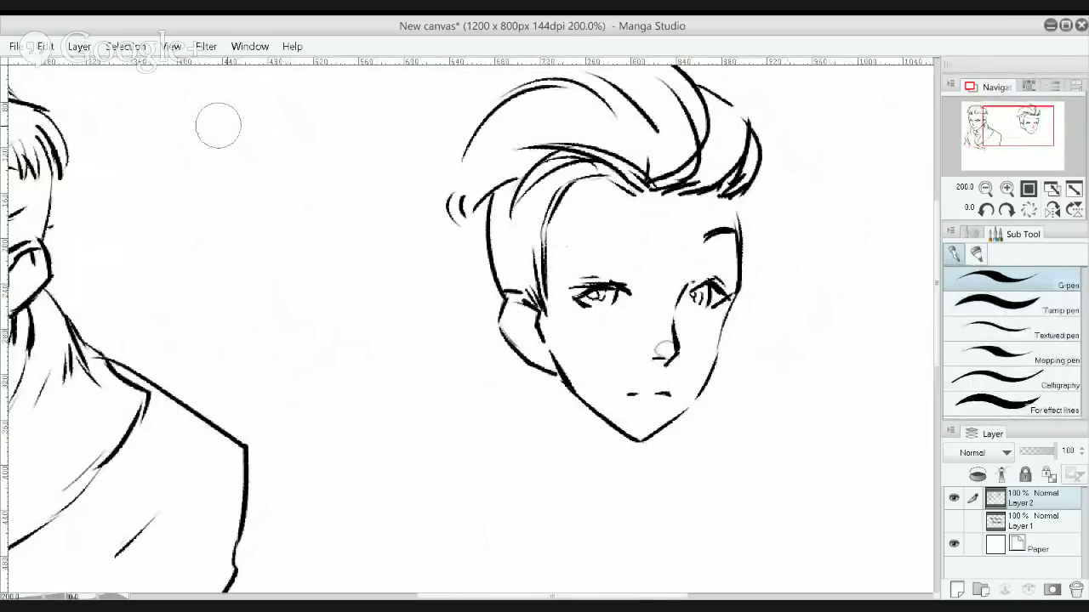
key("bracketleft")
key("bracketleft")
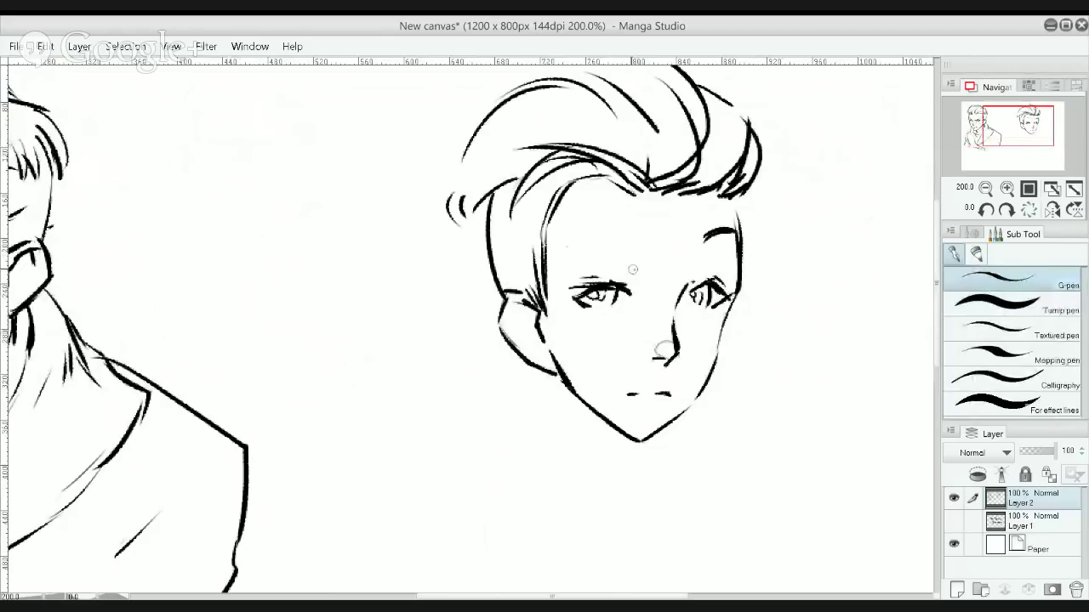
left_click_drag(614, 255, 648, 270)
mouse_move(587, 240)
left_mouse_down()
mouse_move(634, 264)
mouse_move(573, 242)
left_mouse_up()
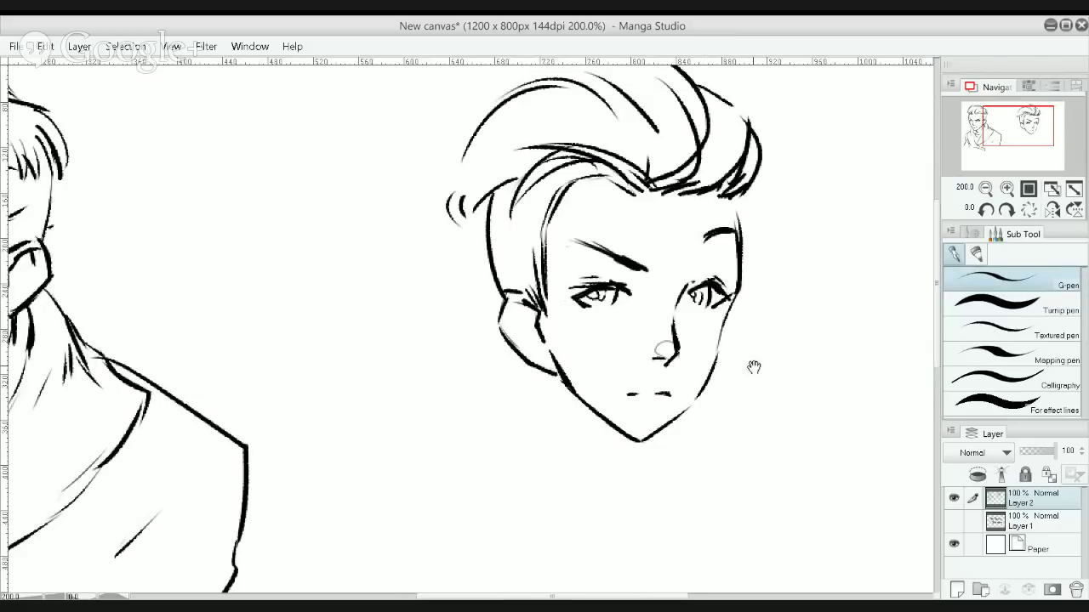
Erase the right cheek contour and the right half of the jaw with the Hard eraser
left_click_drag(755, 366, 742, 178)
key("e")
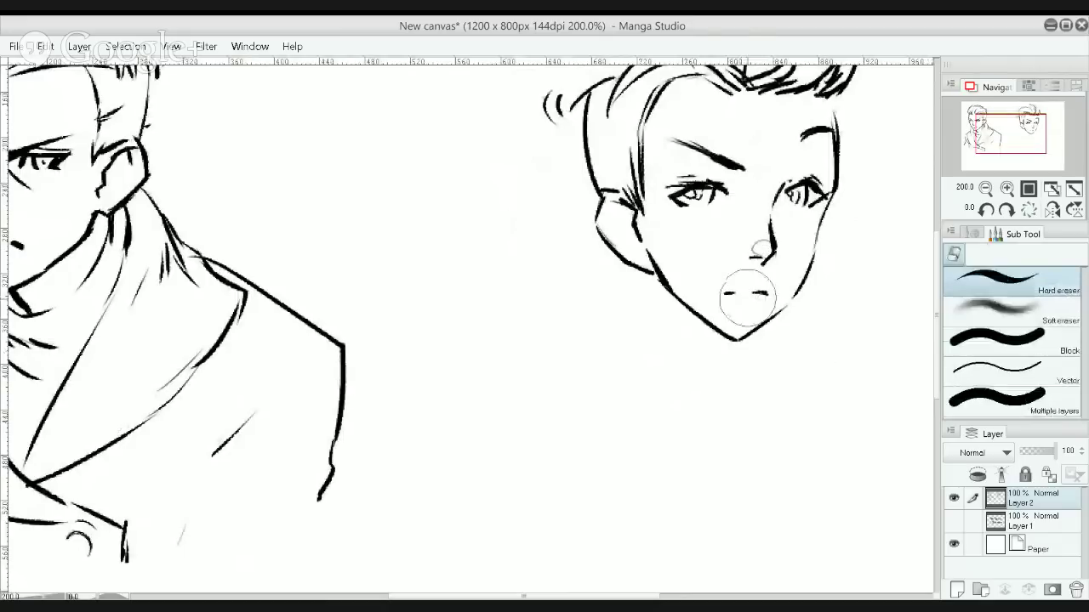
left_click_drag(741, 291, 751, 343)
left_click_drag(810, 271, 809, 250)
Extend the right forehead contour up to the hair and redraw a longer, heavier right cheek with the Textured pen
key("p")
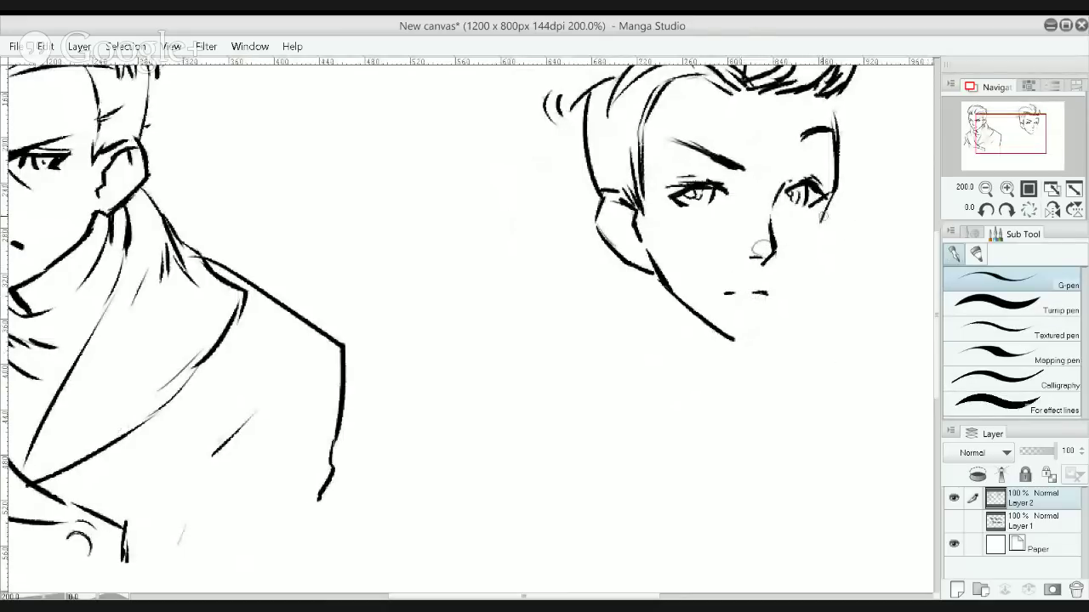
left_click(1013, 331)
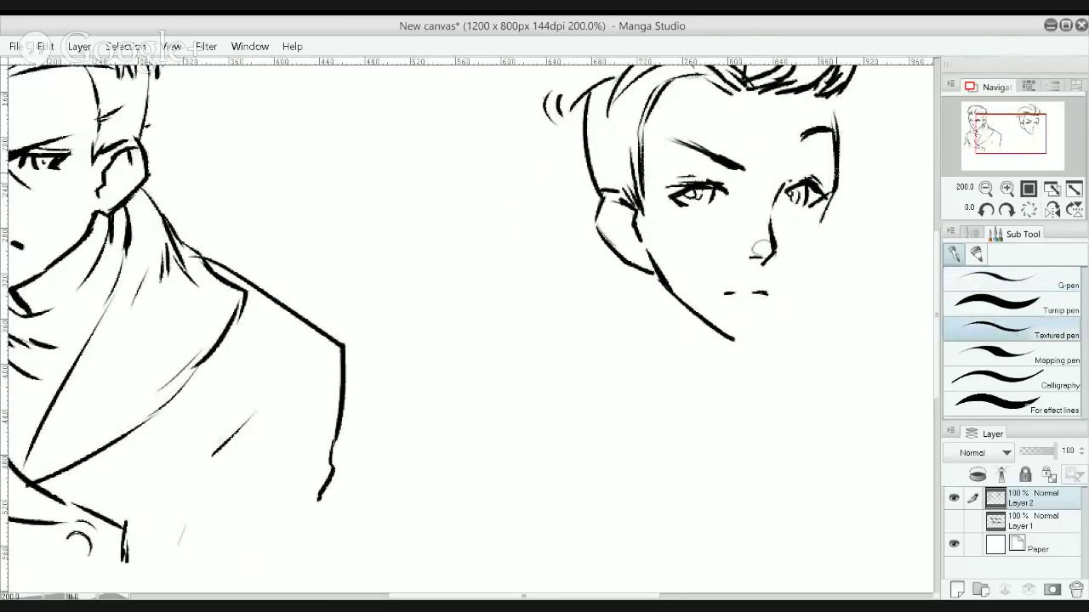
left_click_drag(837, 176, 823, 245)
key("ctrl+z")
left_click_drag(829, 96, 835, 121)
left_click_drag(825, 246, 810, 301)
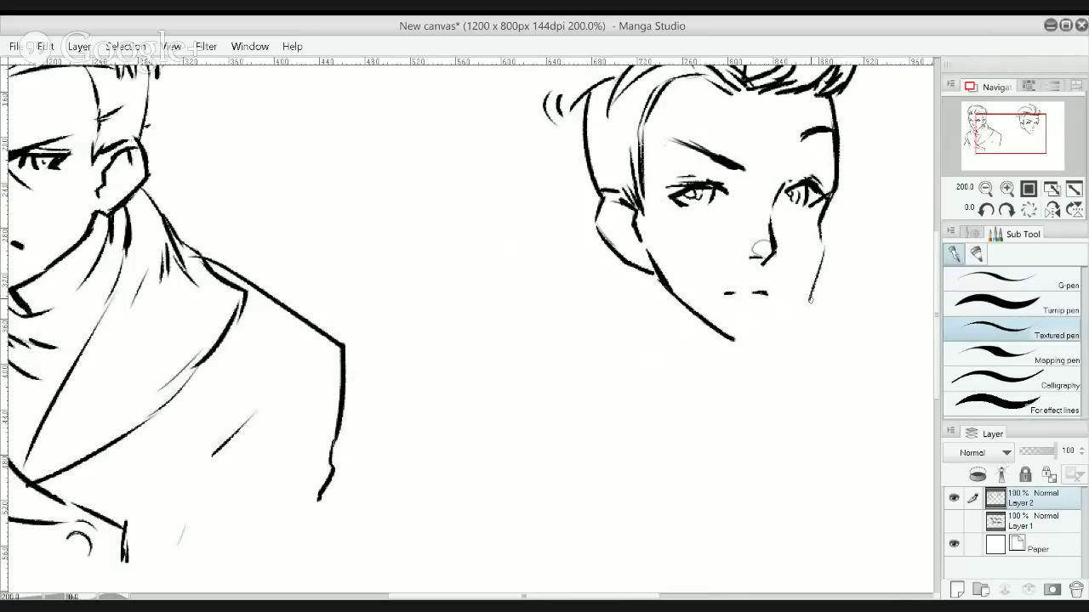
key("ctrl+z")
left_click_drag(820, 226, 800, 299)
left_click_drag(814, 257, 783, 339)
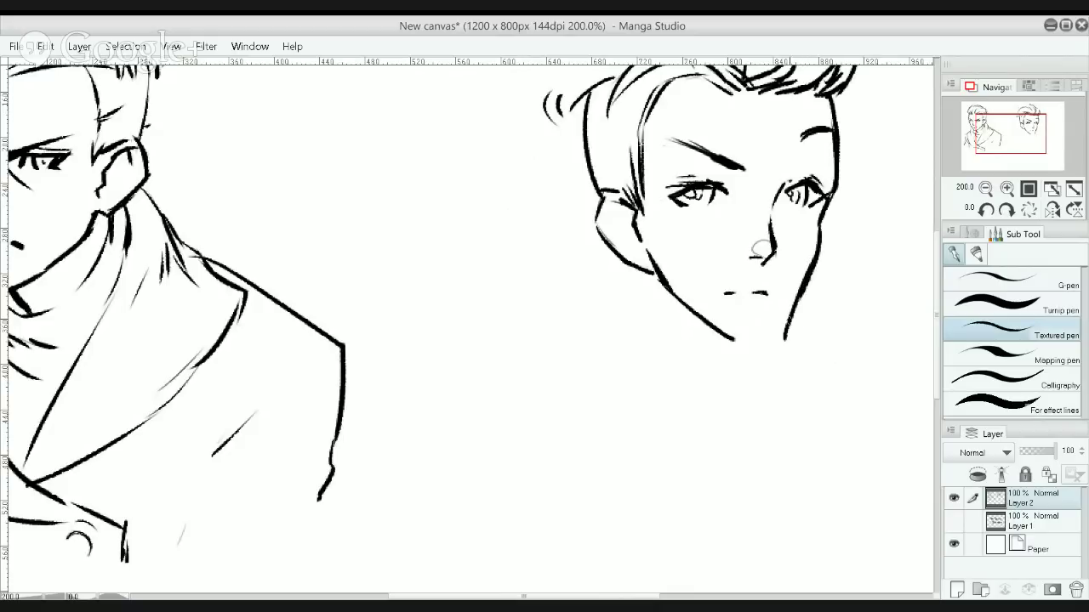
left_click_drag(794, 303, 782, 341)
Thicken the left jawline and join it to the right cheek with a broad, squared chin
left_click_drag(663, 288, 751, 342)
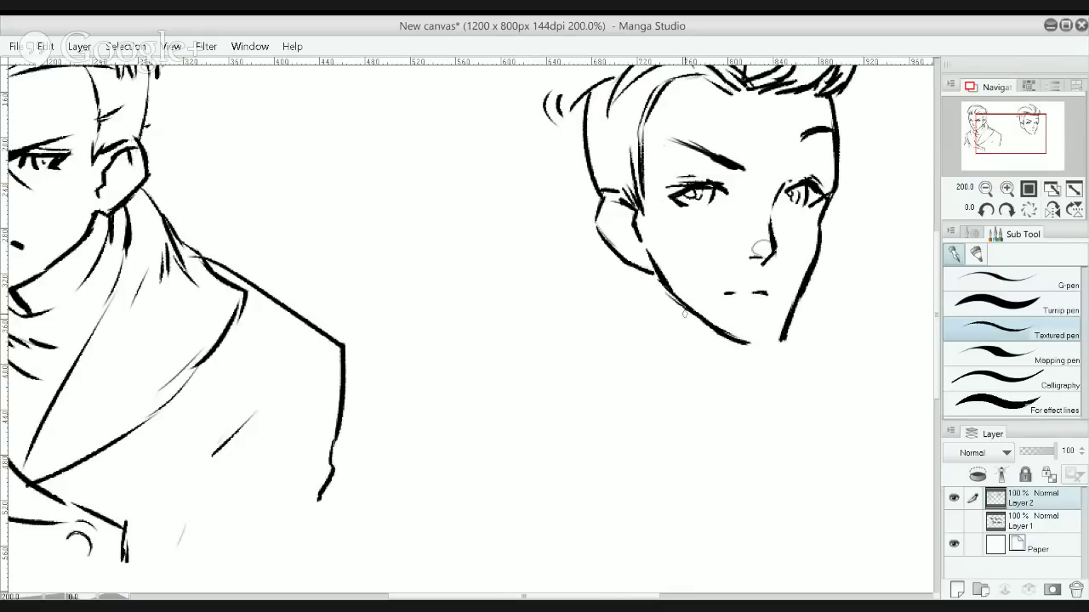
mouse_move(684, 314)
left_mouse_down()
mouse_move(781, 340)
mouse_move(766, 343)
left_mouse_up()
key("ctrl+z")
key("ctrl+z")
left_click_drag(747, 251, 715, 303)
left_click(718, 330, "ctrl")
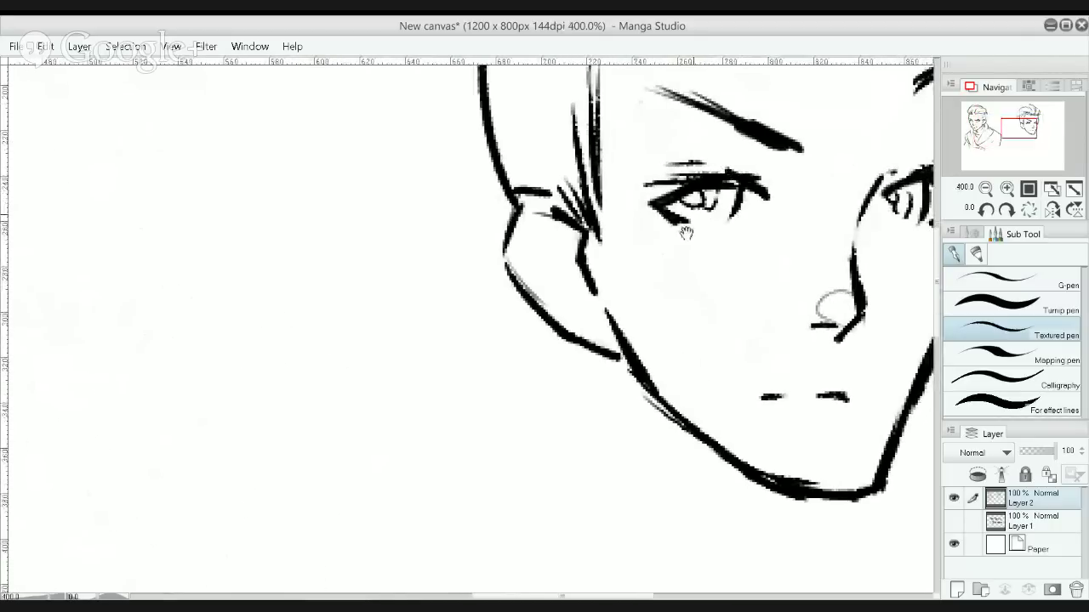
left_click_drag(686, 233, 634, 458)
left_click(446, 262, "alt")
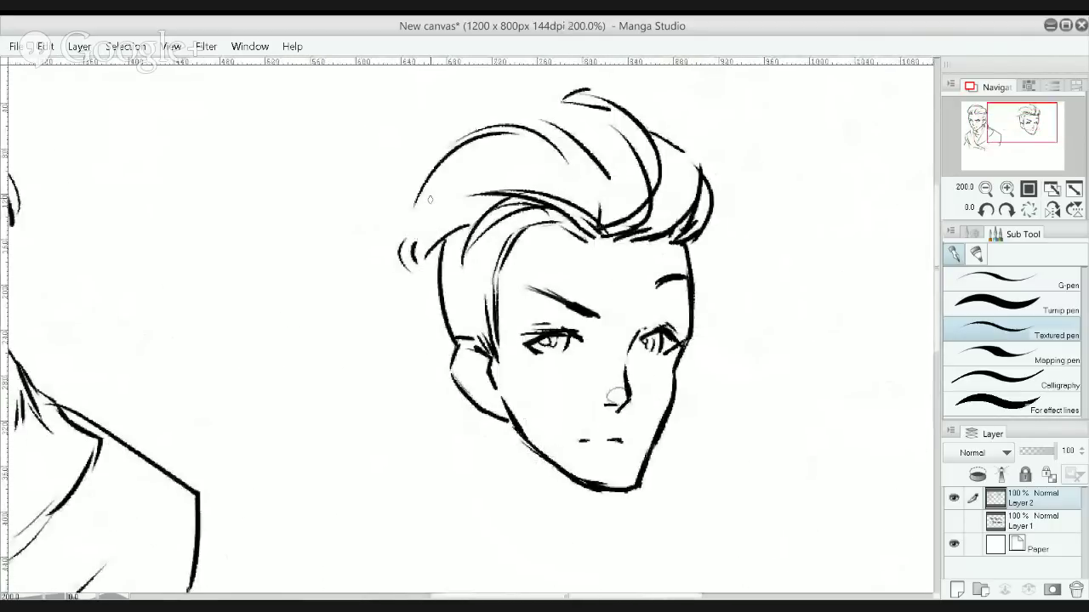
Add heavier strokes joining the small tuft behind the head to the side hair
left_click_drag(415, 245, 438, 287)
key("ctrl+z")
mouse_move(401, 252)
left_mouse_down()
mouse_move(416, 297)
mouse_move(414, 276)
left_mouse_up()
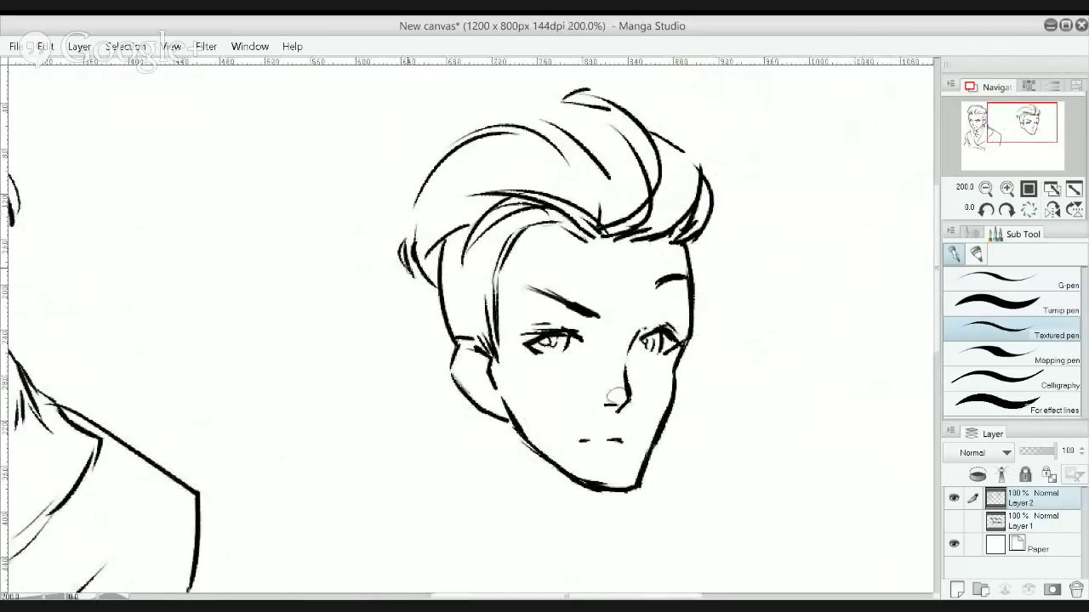
Draw the neck with a curved line below the ear and a front line with a short crease under the chin
left_click_drag(464, 453, 511, 274)
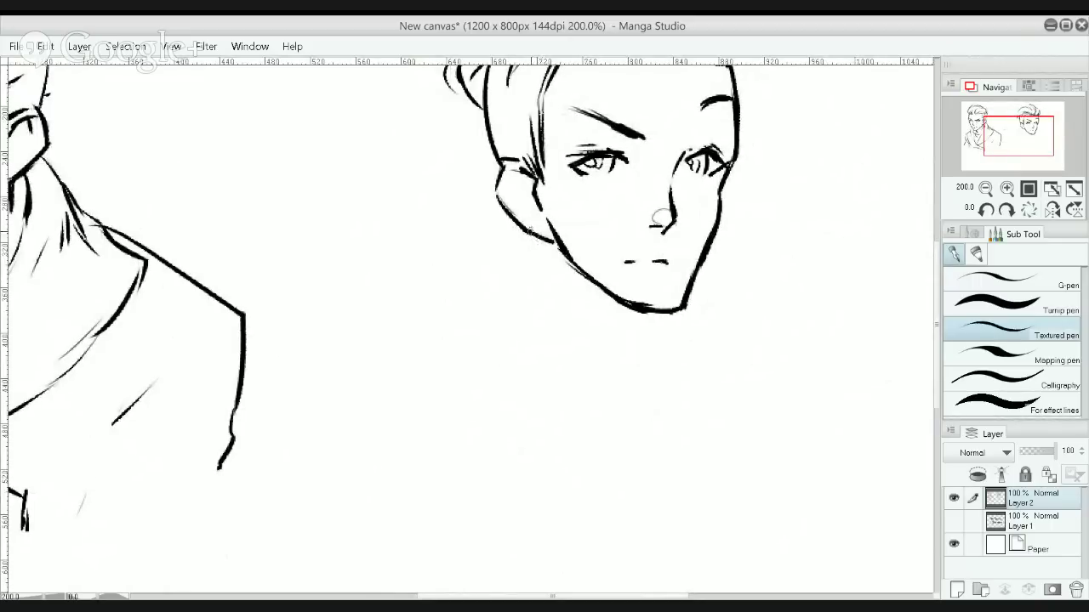
left_click_drag(534, 232, 549, 298)
left_click_drag(538, 236, 548, 296)
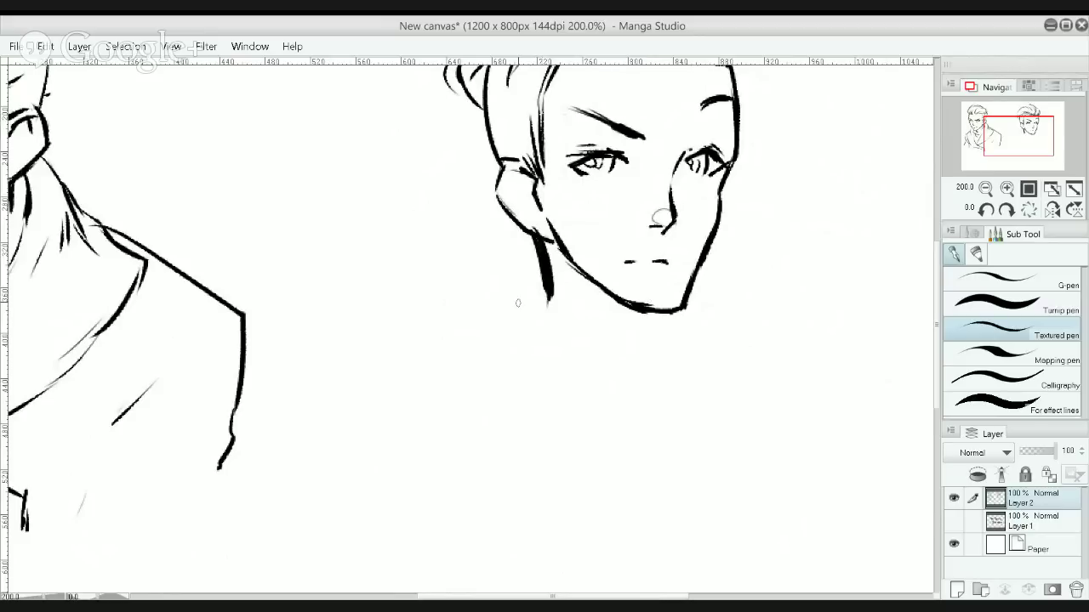
key("ctrl+z")
mouse_move(532, 240)
left_mouse_down()
mouse_move(543, 299)
mouse_move(527, 320)
left_mouse_up()
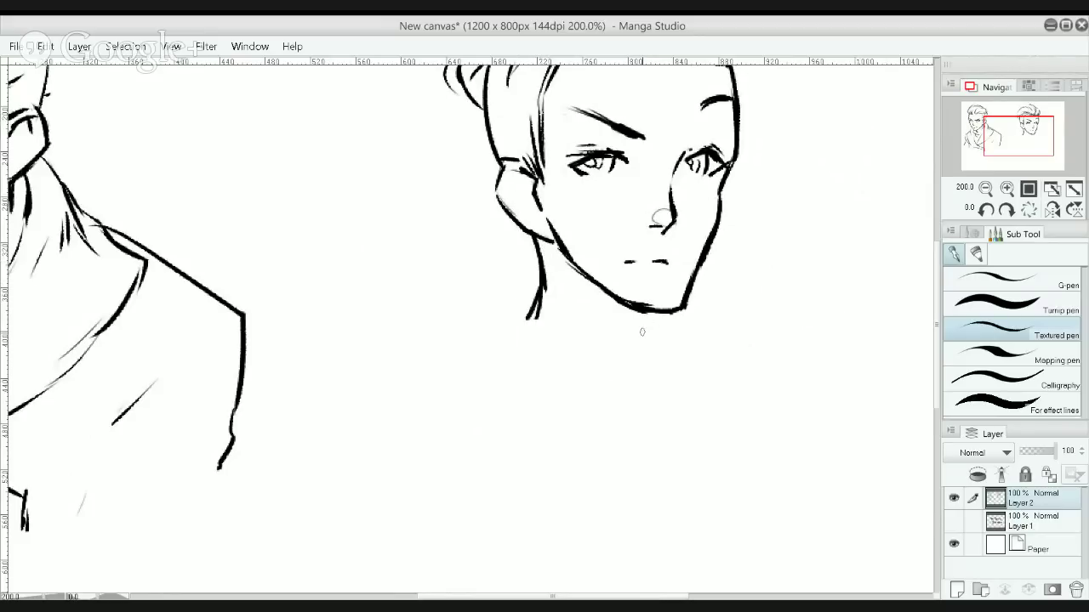
left_click_drag(655, 322, 645, 377)
left_click_drag(658, 322, 671, 340)
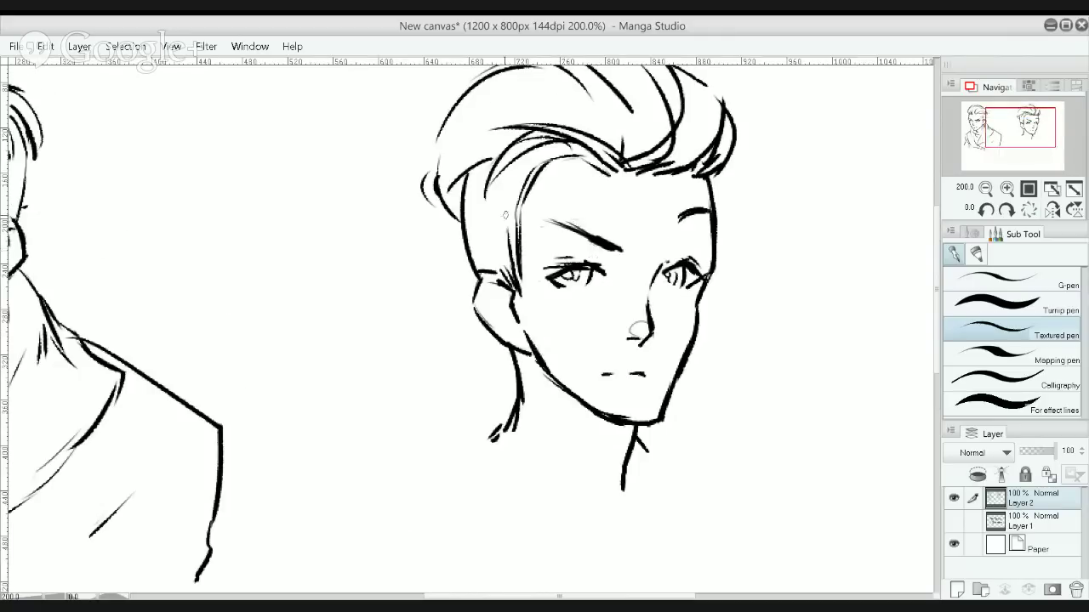
Add short curved hair strokes at the left temple above the sideburn
mouse_move(505, 215)
left_mouse_down()
mouse_move(494, 224)
mouse_move(507, 219)
left_mouse_up()
left_click_drag(692, 238, 536, 256)
left_click_drag(485, 356, 536, 319)
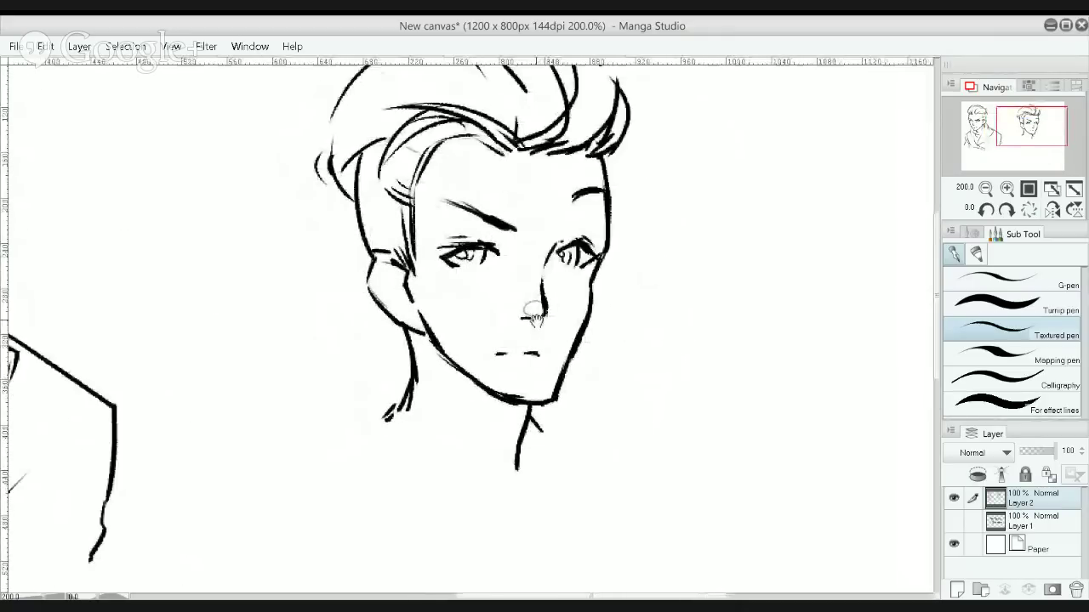
Draw the shirt collar's inner edge beside the nape and two collar lines descending from under the chin
left_click_drag(459, 394, 496, 360)
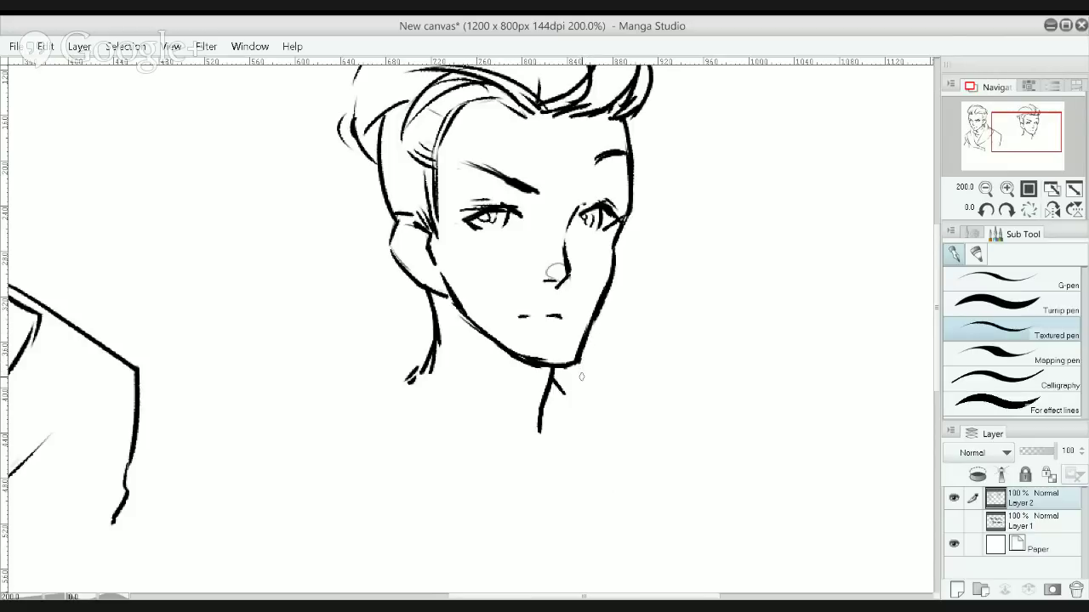
left_click_drag(576, 390, 564, 360)
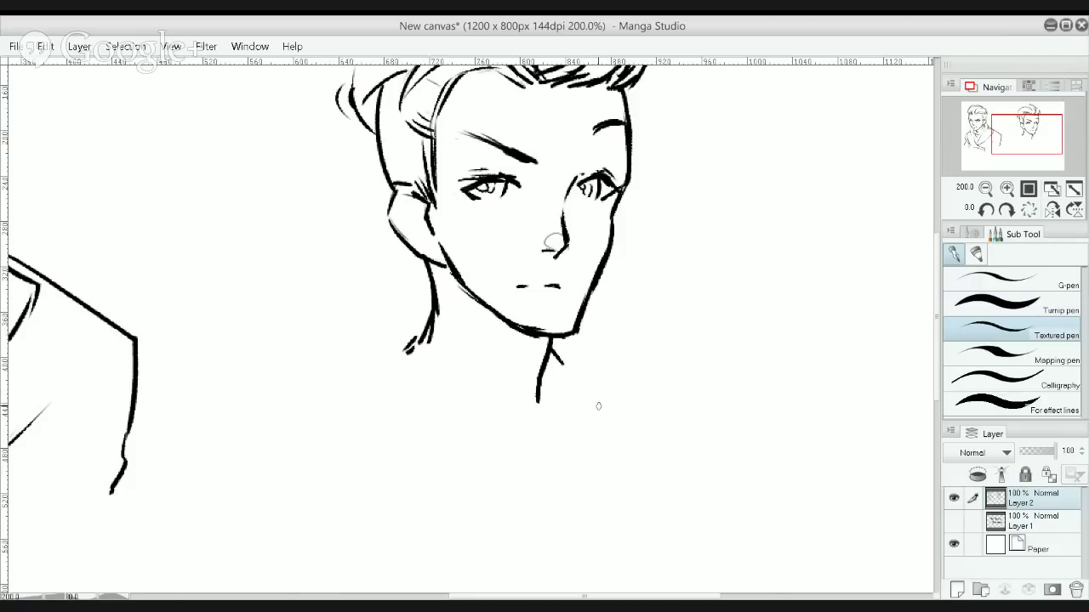
left_click_drag(407, 352, 426, 334)
left_click_drag(399, 347, 445, 414)
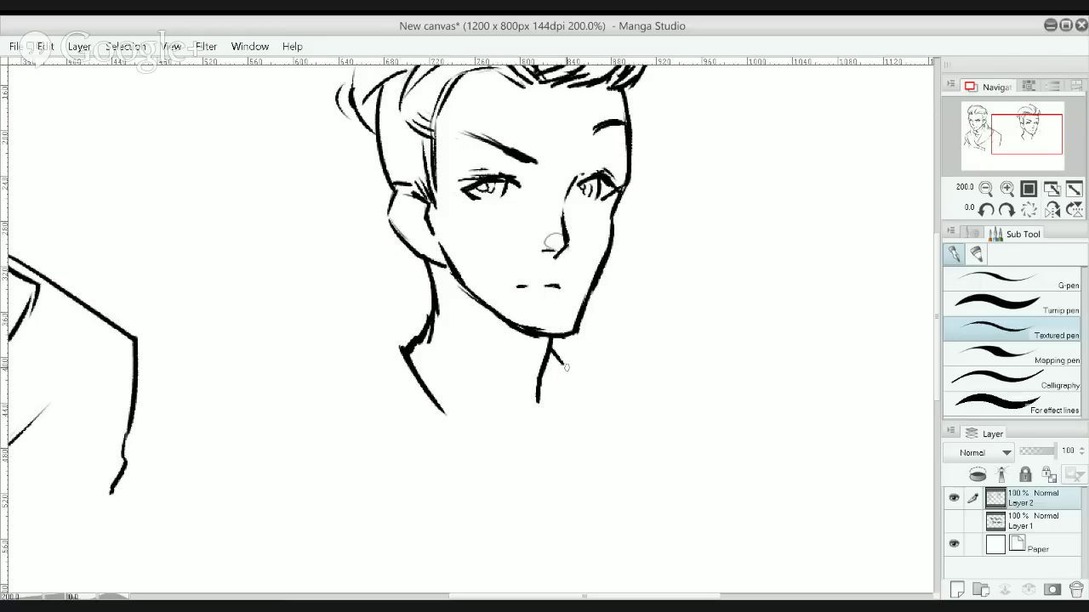
left_click_drag(565, 367, 576, 409)
left_click_drag(563, 340, 590, 372)
key("ctrl+z")
left_click_drag(561, 339, 590, 372)
key("ctrl+z")
key("ctrl+z")
left_click_drag(557, 334, 592, 372)
Draw the collar's top fold sloping from the nape out toward the shoulder
left_click_drag(429, 298, 368, 341)
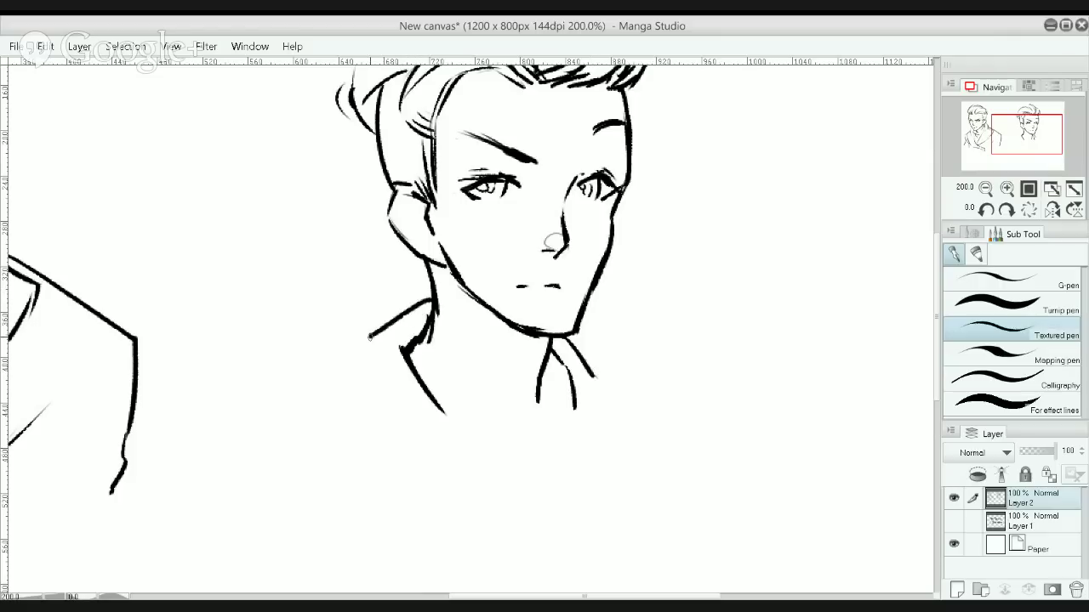
key("ctrl+z")
left_click_drag(422, 300, 326, 359)
key("ctrl+z")
mouse_move(432, 303)
left_mouse_down()
mouse_move(344, 350)
mouse_move(409, 329)
left_mouse_up()
key("ctrl+z")
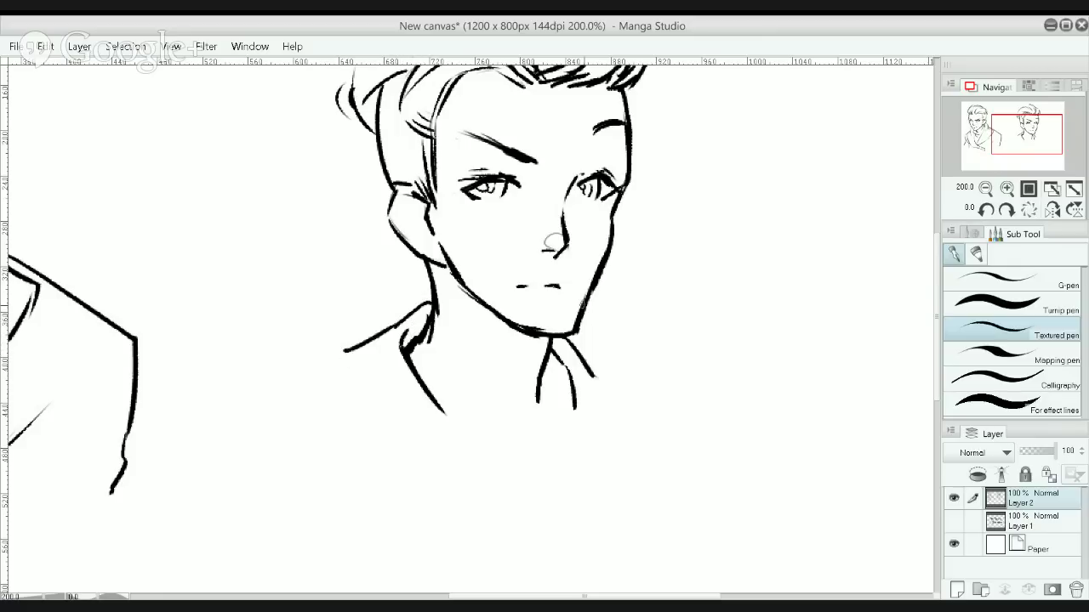
Join the collar's inner edges in a V below the neck and add the notched shirt opening beneath it
left_click_drag(594, 378, 617, 391)
left_click_drag(445, 413, 513, 455)
key("ctrl+z")
mouse_move(444, 413)
left_mouse_down()
mouse_move(520, 468)
mouse_move(591, 348)
mouse_move(618, 332)
mouse_move(575, 396)
left_mouse_up()
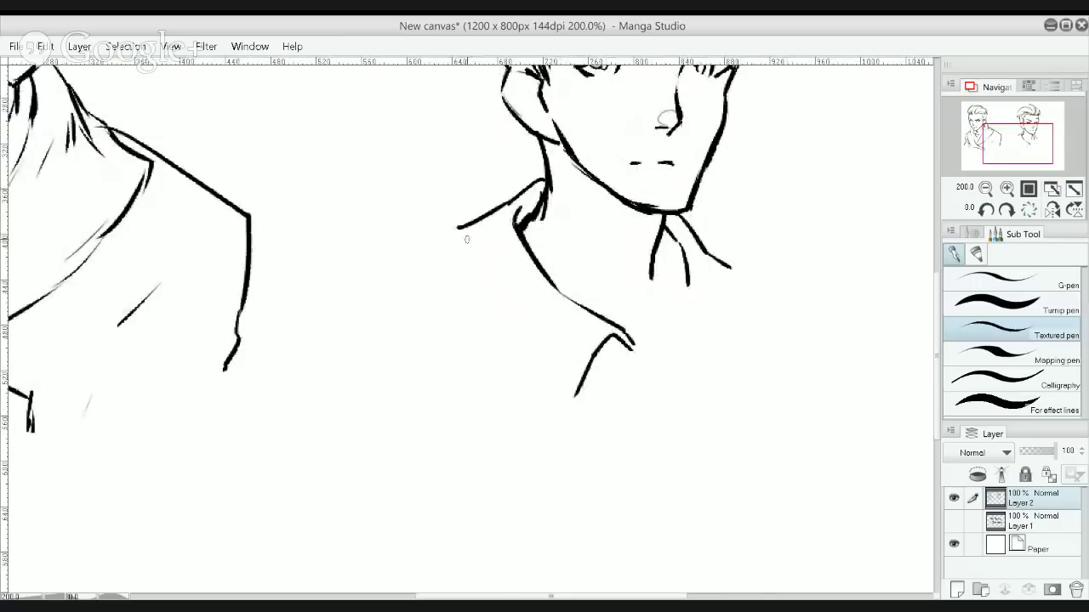
mouse_move(637, 350)
left_mouse_down()
mouse_move(668, 376)
mouse_move(662, 416)
left_mouse_up()
left_click_drag(647, 360, 685, 282)
mouse_move(737, 268)
left_mouse_down()
mouse_move(757, 285)
mouse_move(746, 317)
left_mouse_up()
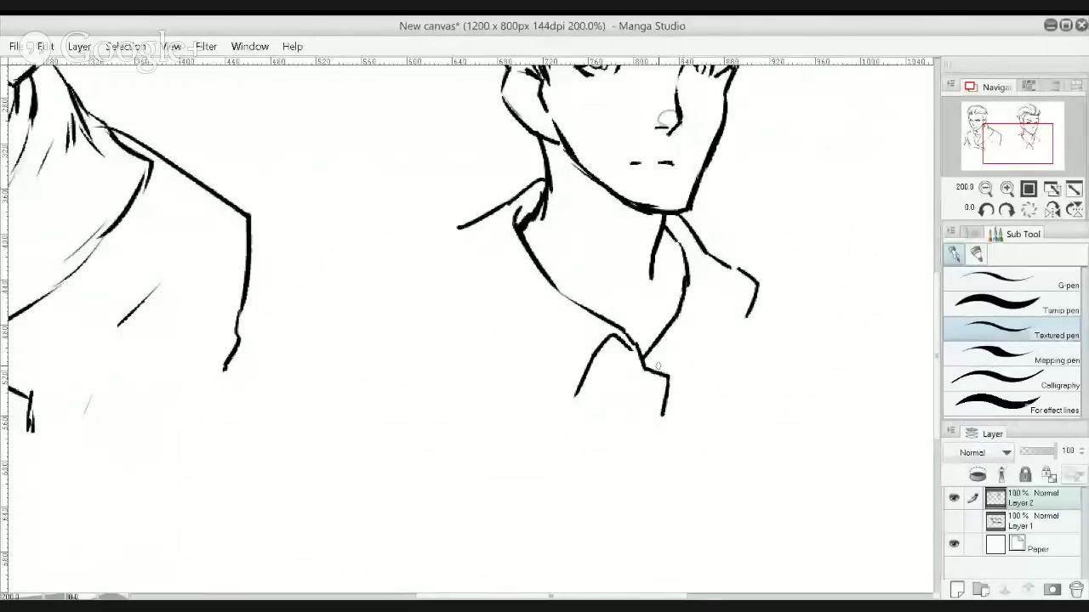
key("ctrl+z")
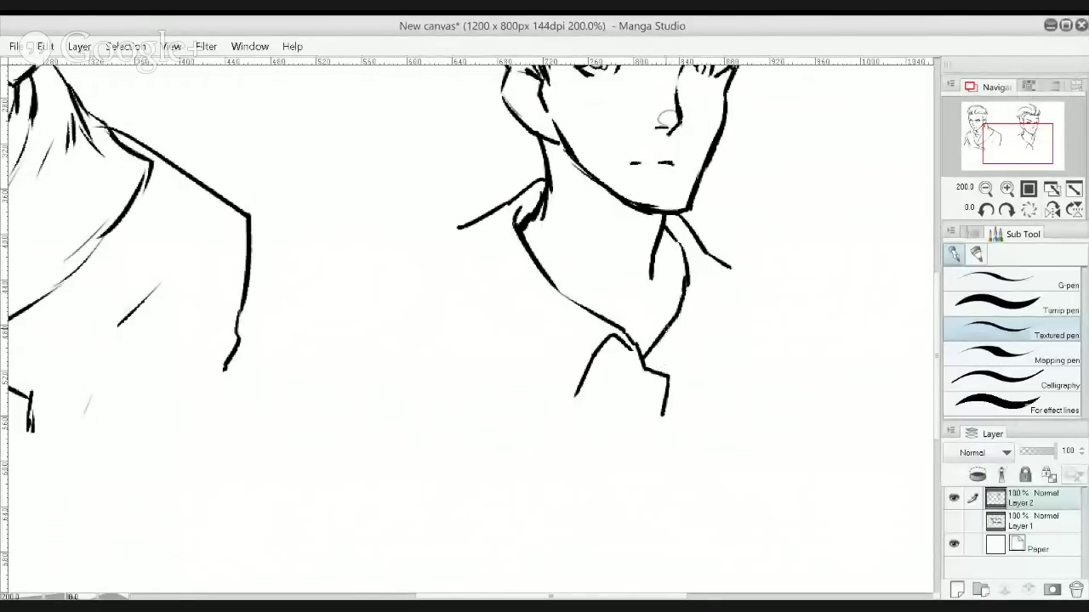
Draw the pointed collar flap under the chin and the long outer edge of the opposite flap
left_click_drag(670, 338, 710, 392)
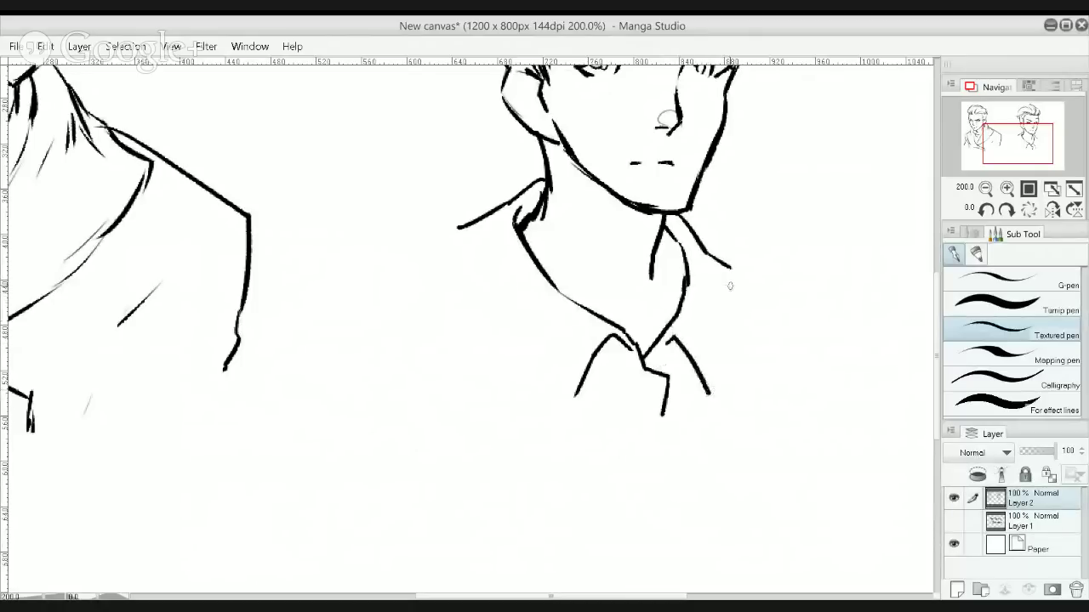
left_click_drag(732, 270, 712, 392)
left_click_drag(472, 257, 560, 388)
key("ctrl+z")
mouse_move(464, 235)
left_mouse_down()
mouse_move(487, 294)
mouse_move(563, 385)
left_mouse_up()
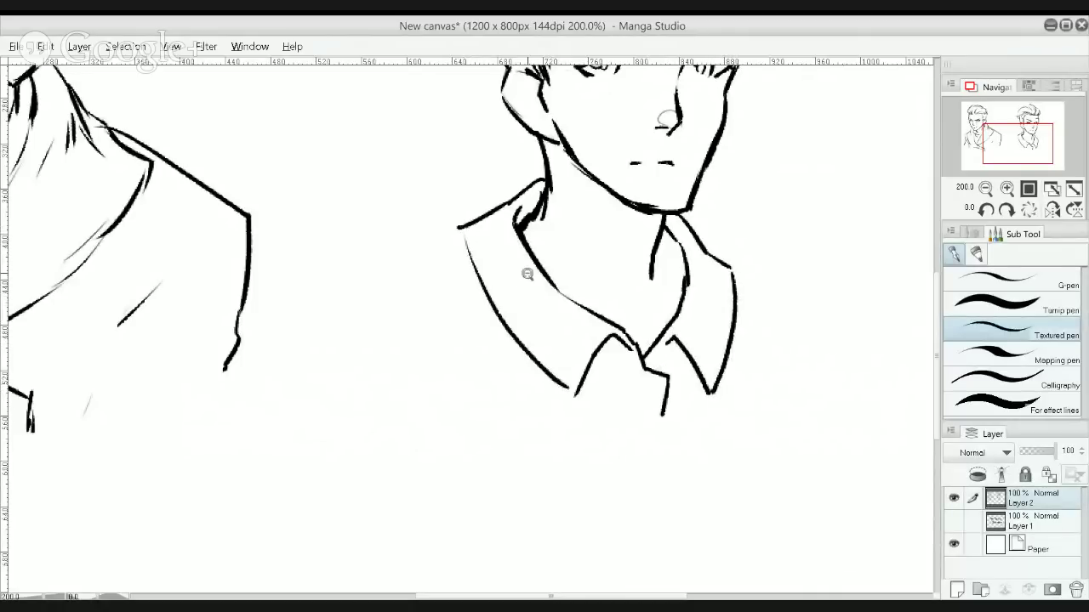
Erase the second character's collar and neck lines below the jaw, then switch back to the G-pen
left_click(554, 240, "alt")
left_click_drag(608, 260, 658, 373)
left_click_drag(624, 292, 627, 312)
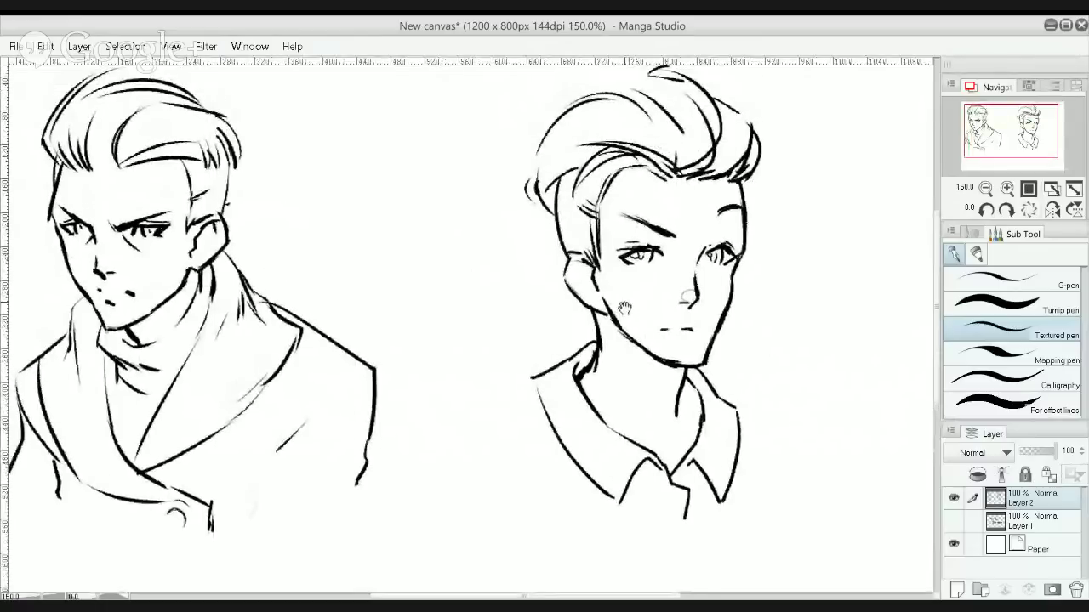
key("e")
mouse_move(537, 375)
left_mouse_down()
mouse_move(640, 532)
mouse_move(603, 410)
mouse_move(700, 502)
mouse_move(730, 510)
mouse_move(736, 451)
mouse_move(675, 502)
mouse_move(752, 397)
mouse_move(736, 392)
mouse_move(703, 413)
mouse_move(754, 449)
mouse_move(753, 462)
mouse_move(596, 373)
mouse_move(666, 393)
mouse_move(553, 312)
mouse_move(561, 456)
mouse_move(579, 460)
mouse_move(601, 492)
mouse_move(605, 375)
left_mouse_up()
key("p")
left_click_drag(581, 326, 671, 366)
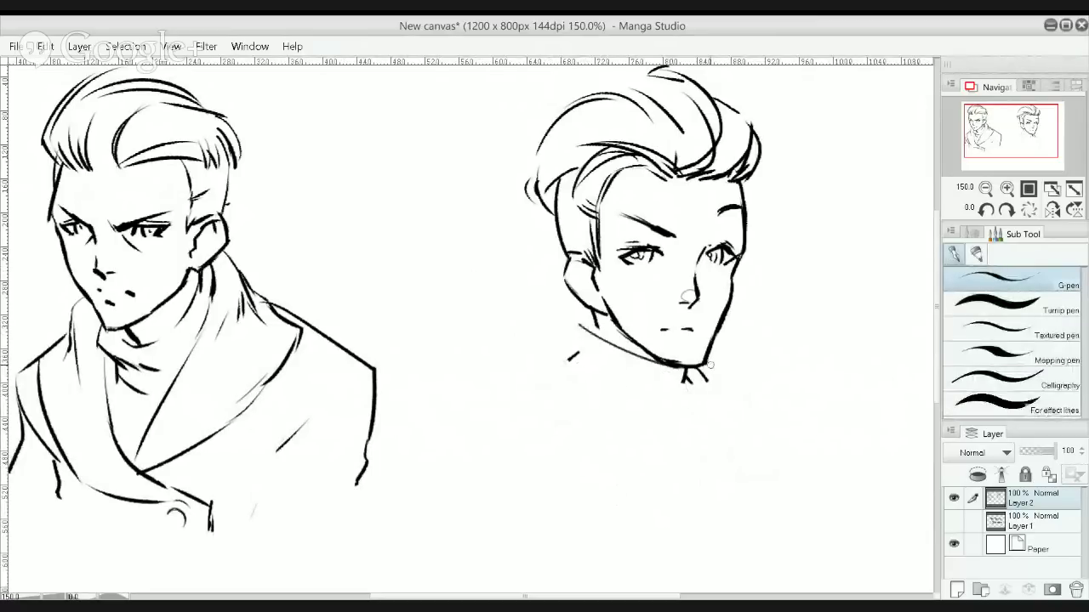
key("ctrl+z")
left_click_drag(593, 327, 599, 341)
key("ctrl+z")
Draw a wide coat collar with a raised back edge, a deep V opening and a stepped edge beyond the chin
left_click_drag(536, 334, 573, 305)
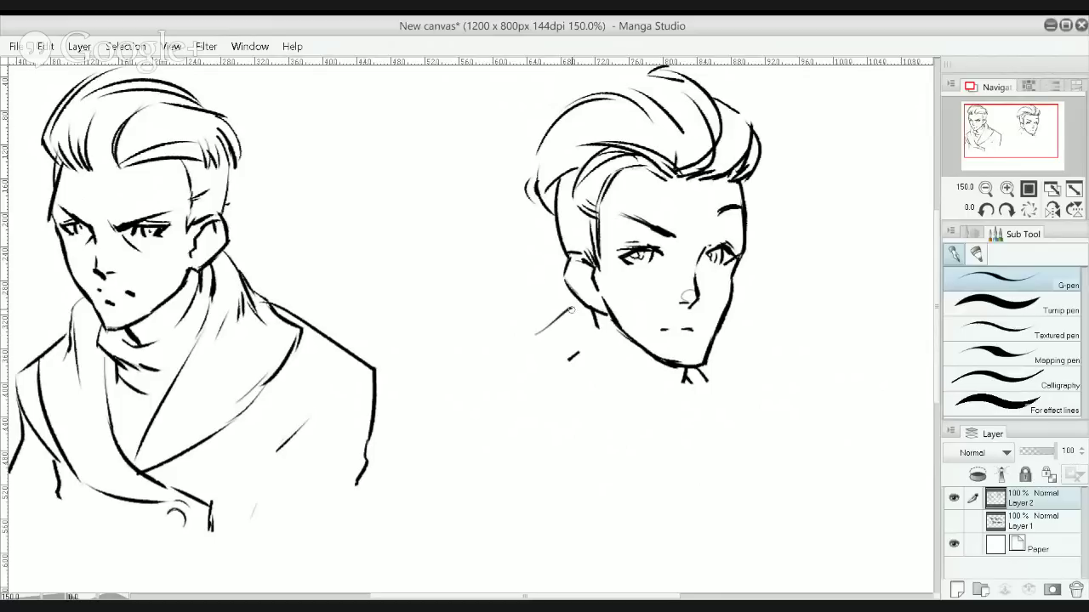
left_click_drag(706, 343, 738, 364)
mouse_move(529, 341)
left_mouse_down()
mouse_move(497, 383)
mouse_move(492, 363)
left_mouse_up()
key("ctrl+z")
mouse_move(577, 335)
left_mouse_down()
mouse_move(556, 373)
mouse_move(660, 457)
mouse_move(706, 529)
left_mouse_up()
mouse_move(713, 376)
left_mouse_down()
mouse_move(704, 473)
mouse_move(686, 509)
left_mouse_up()
mouse_move(736, 359)
left_mouse_down()
mouse_move(793, 396)
mouse_move(793, 417)
left_mouse_up()
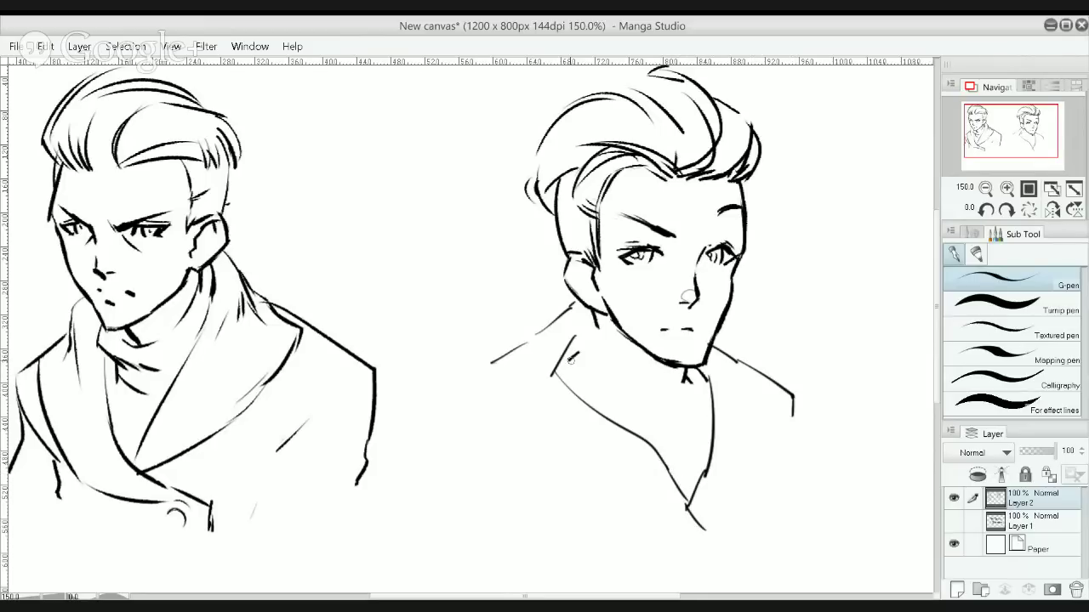
Draw the back of the neck, the outer edge of the left lapel and both shoulder lines
mouse_move(592, 324)
left_mouse_down()
mouse_move(593, 364)
mouse_move(596, 353)
mouse_move(563, 381)
mouse_move(585, 368)
left_mouse_up()
mouse_move(497, 364)
left_mouse_down()
mouse_move(468, 378)
mouse_move(477, 405)
mouse_move(536, 492)
left_mouse_up()
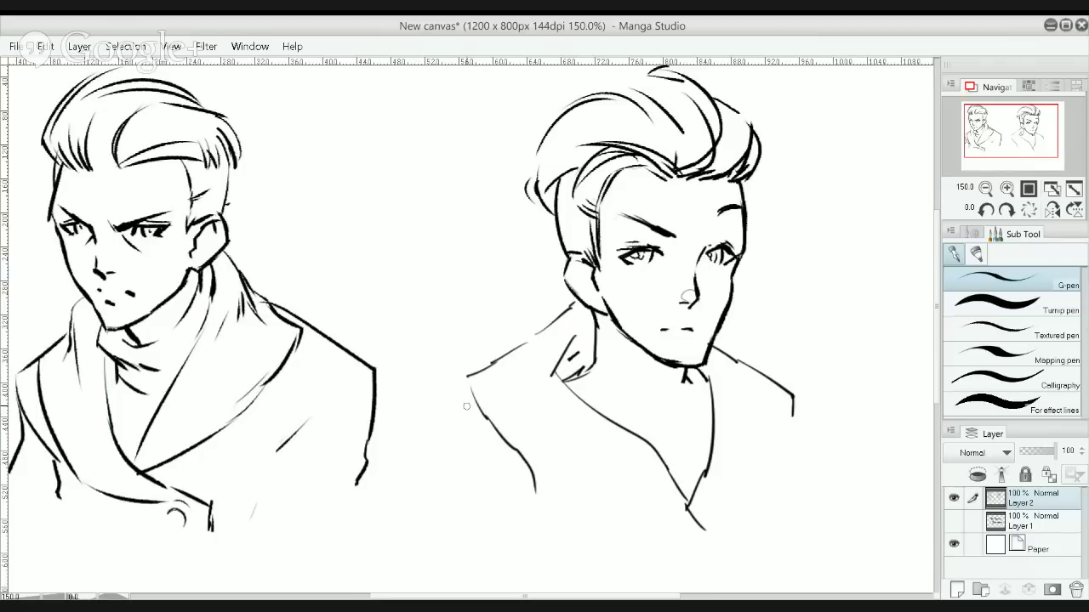
mouse_move(468, 405)
left_mouse_down()
mouse_move(422, 440)
mouse_move(473, 406)
left_mouse_up()
key("ctrl+z")
mouse_move(793, 414)
left_mouse_down()
mouse_move(836, 447)
mouse_move(840, 487)
left_mouse_up()
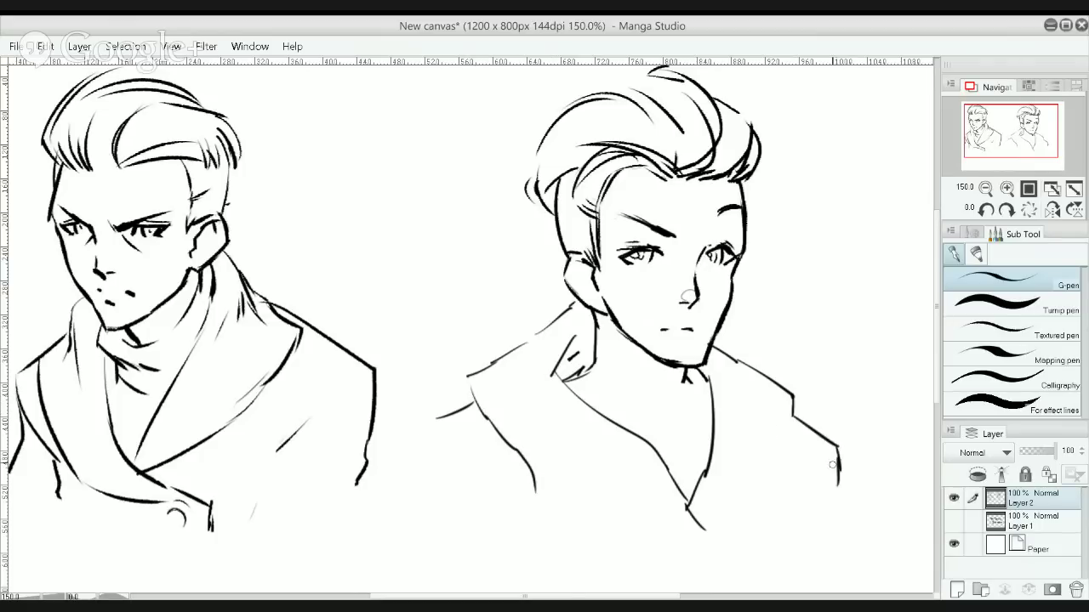
Add a thin strand along the crown of the second character's hair and ink the ear's upper rim and inner fold
left_click(825, 407)
left_click(658, 276)
left_click(695, 265)
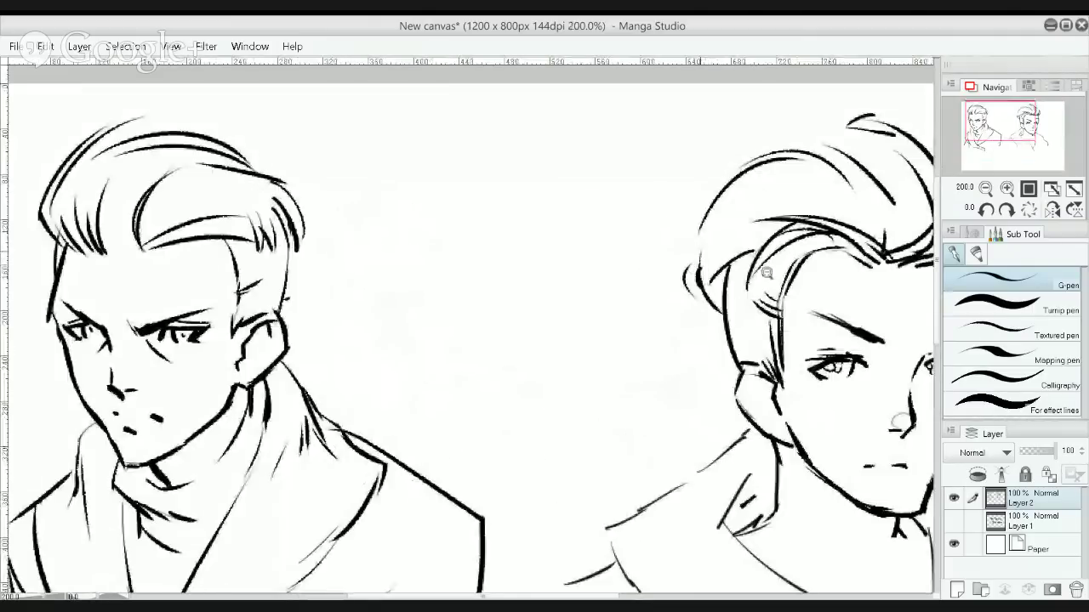
left_click(767, 273, "alt")
left_click(728, 287)
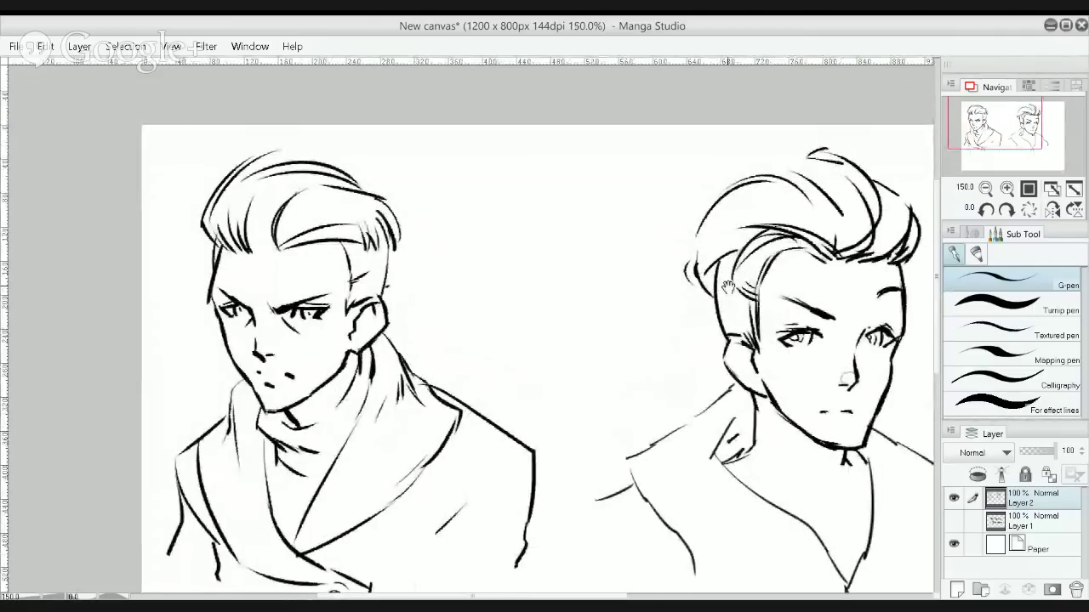
left_click_drag(729, 287, 667, 298)
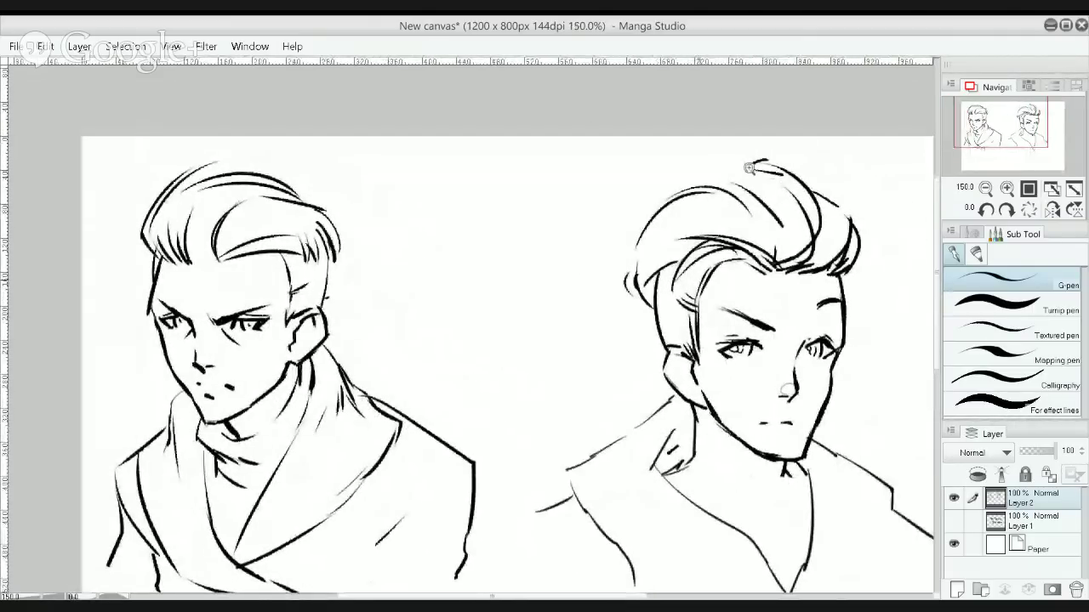
left_click(749, 168)
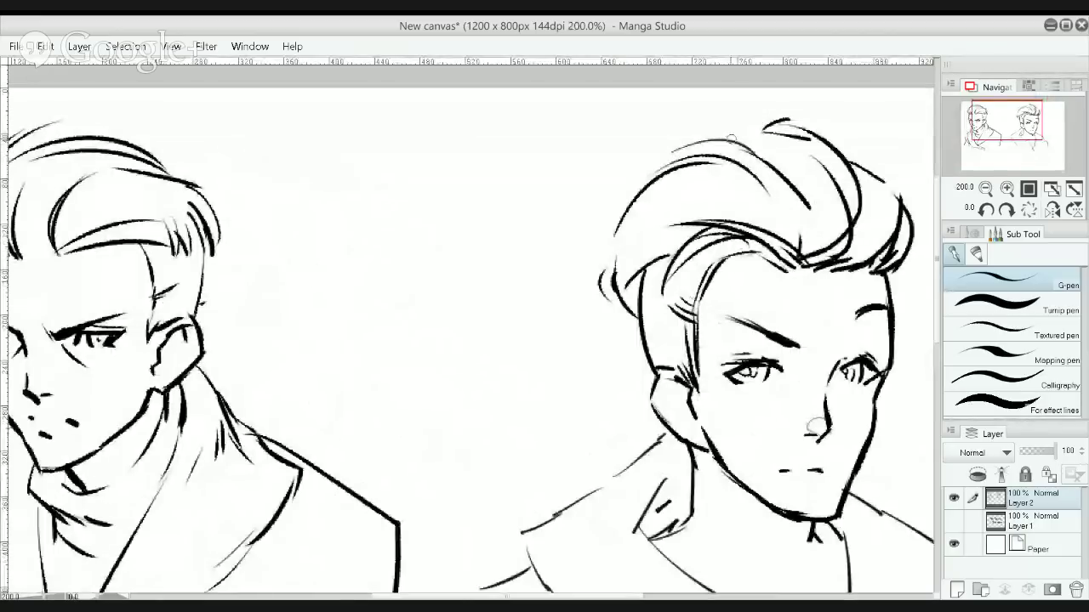
left_click_drag(715, 408, 591, 281)
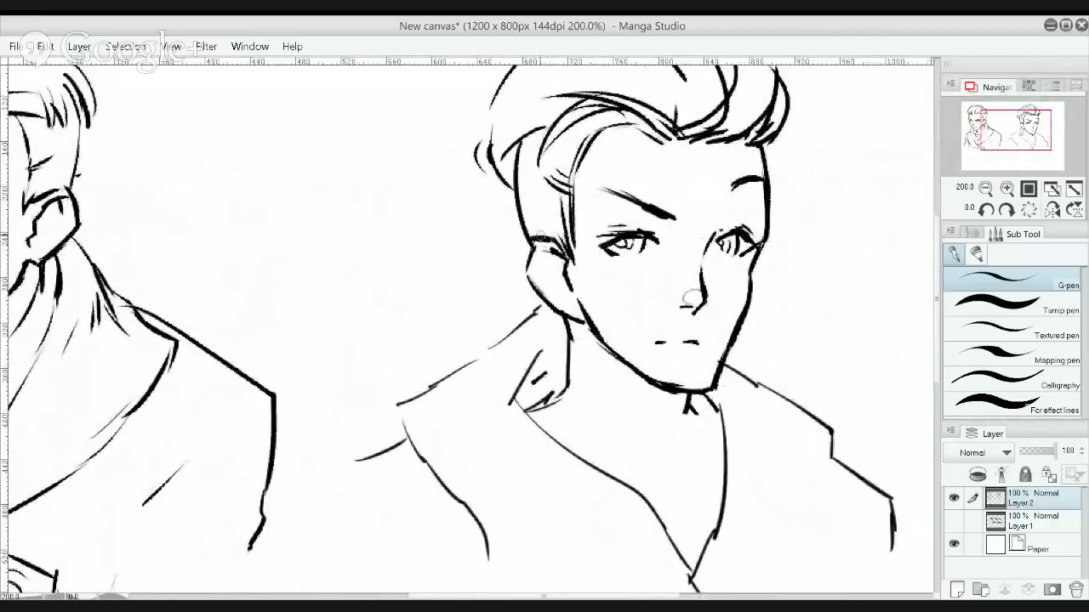
mouse_move(540, 236)
left_mouse_down()
mouse_move(565, 256)
mouse_move(531, 253)
left_mouse_up()
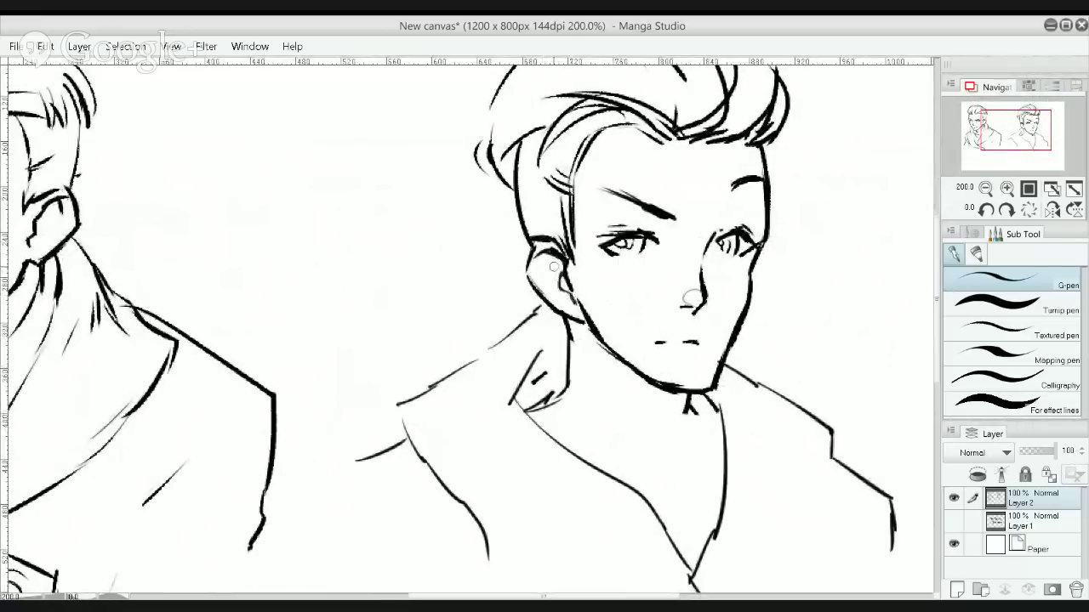
Lasso the whole second character, move him closer to the first bust and clear the selection
left_click(569, 242, "alt")
left_click_drag(466, 228, 396, 252)
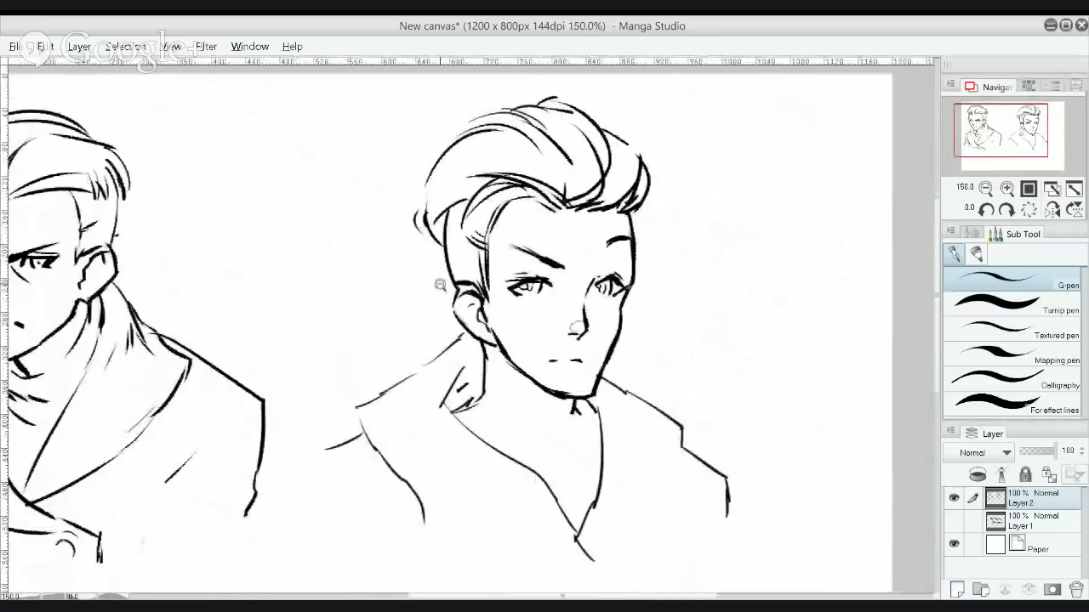
left_click(440, 285, "alt")
left_click(440, 285, "alt")
left_click_drag(549, 233, 797, 220)
key("m")
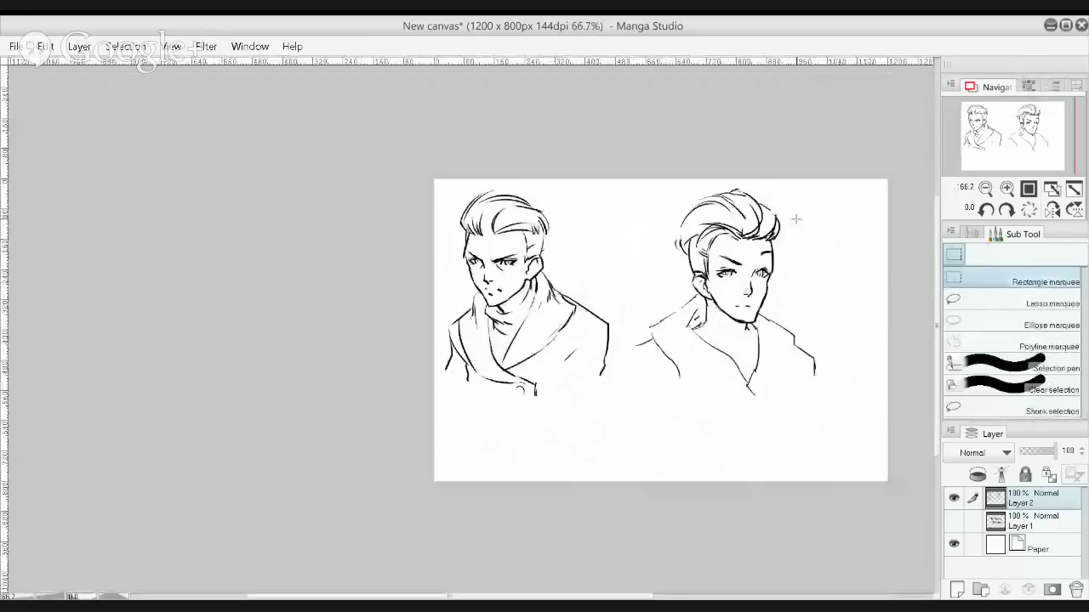
key("m")
mouse_move(766, 175)
left_mouse_down()
mouse_move(619, 358)
mouse_move(816, 178)
left_mouse_up()
key("k")
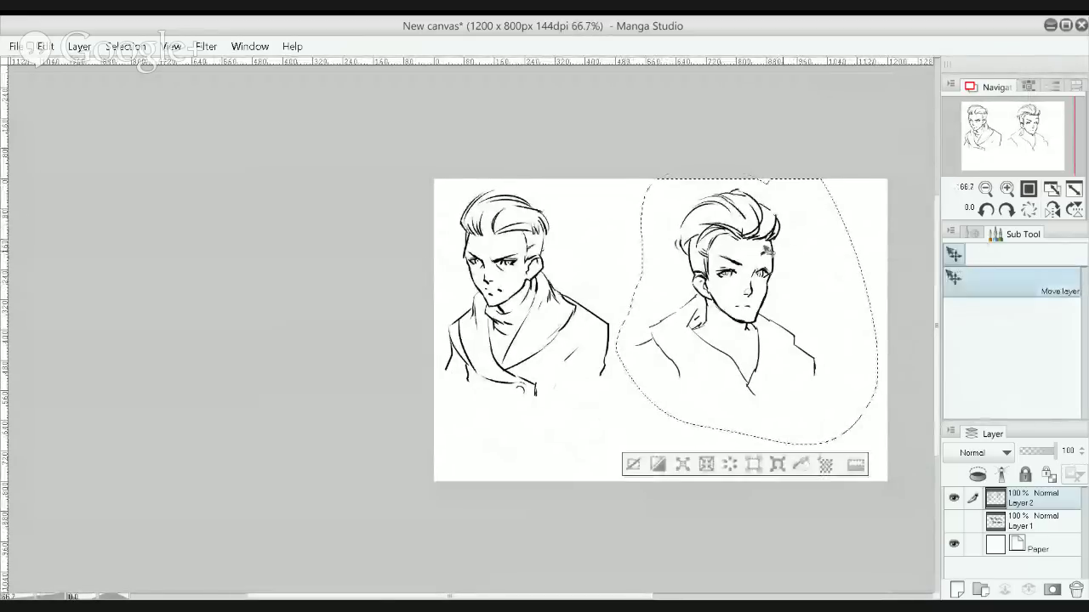
mouse_move(768, 250)
left_mouse_down()
mouse_move(680, 238)
mouse_move(711, 233)
mouse_move(710, 252)
mouse_move(724, 233)
mouse_move(746, 236)
mouse_move(678, 165)
left_mouse_up()
key("ctrl+d")
Draw a slanted neck muscle line inside the second character's open collar with the G-pen
key("p")
left_click(741, 239)
left_click(740, 232)
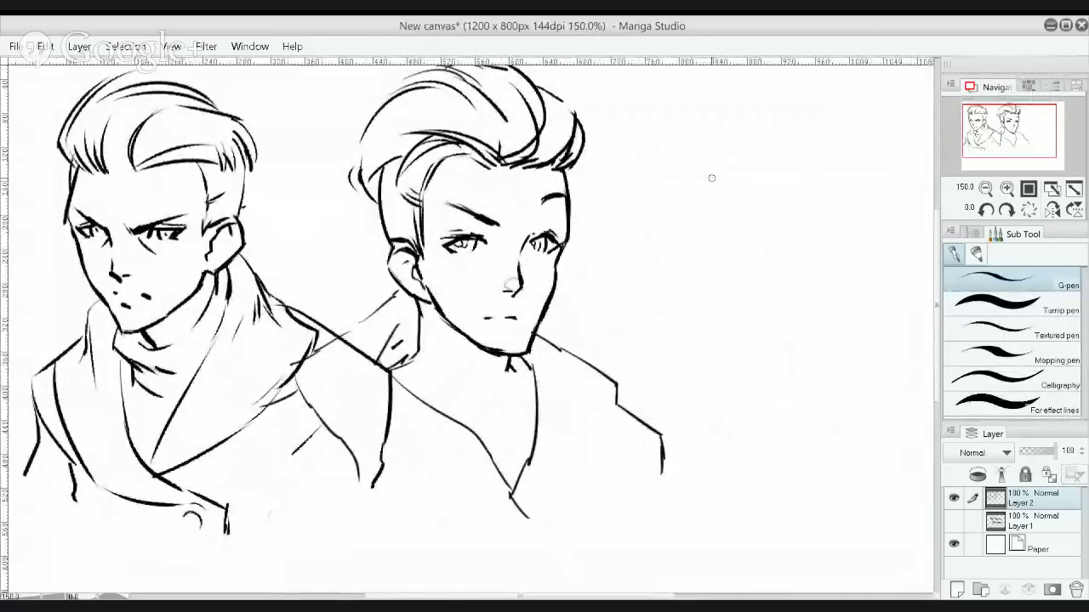
left_click_drag(698, 226, 683, 165)
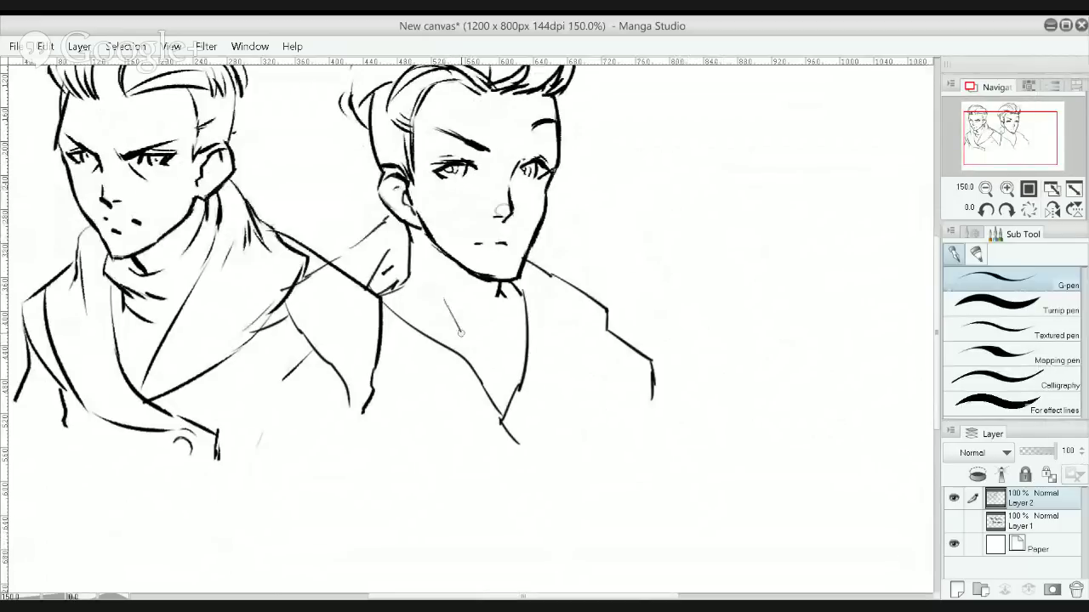
left_click_drag(443, 294, 468, 342)
Start a third face in the empty area beside the pair with a slanted left brow and a right brow and eyelid
scroll(640, 234, "up", 3)
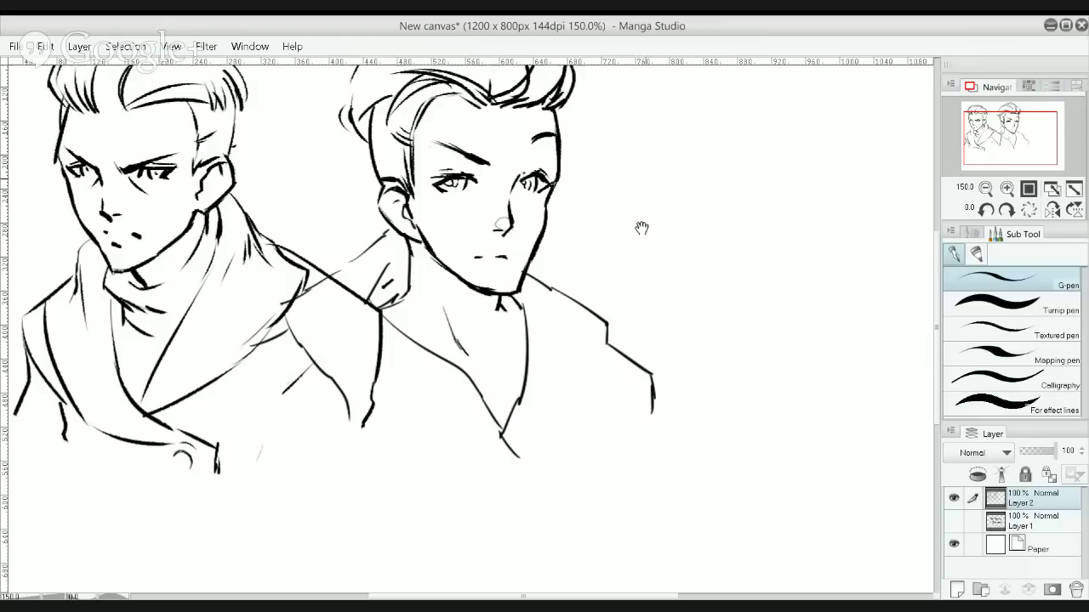
scroll(666, 265, "right", 3)
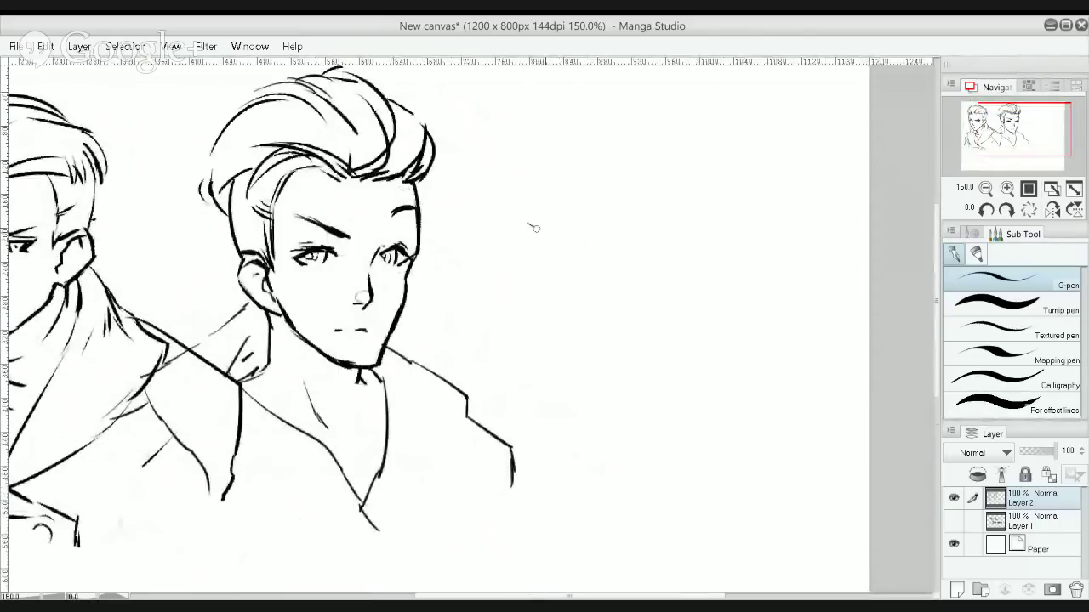
mouse_move(527, 234)
left_mouse_down()
mouse_move(568, 256)
mouse_move(558, 251)
mouse_move(634, 244)
mouse_move(617, 253)
mouse_move(667, 233)
mouse_move(638, 245)
left_mouse_up()
left_click_drag(546, 245, 568, 255)
mouse_move(638, 244)
left_mouse_down()
mouse_move(669, 254)
mouse_move(659, 264)
mouse_move(621, 260)
left_mouse_up()
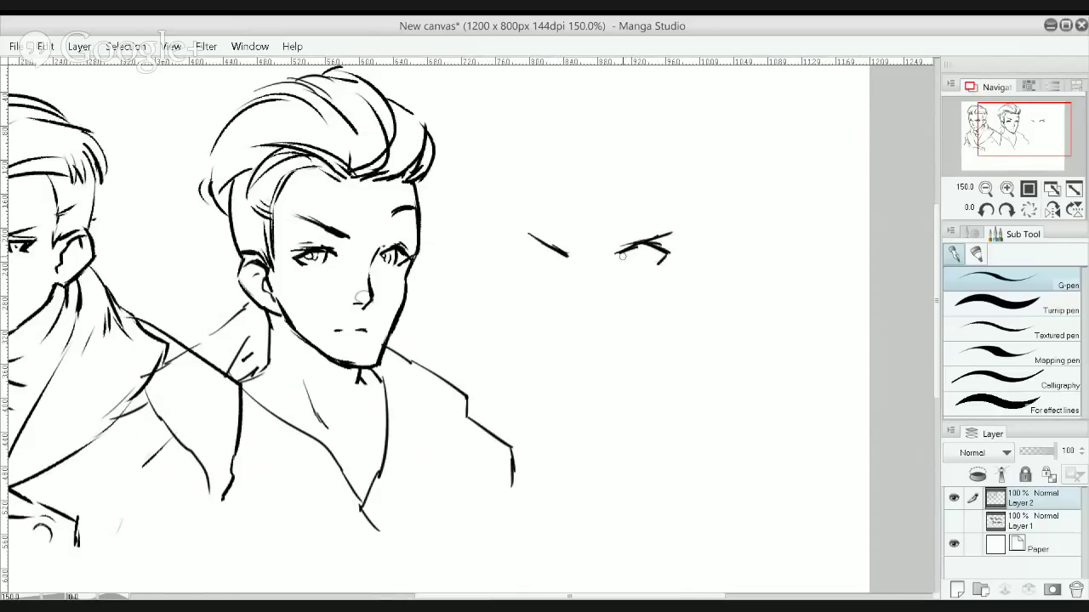
Try short eye strokes beneath the third face's left brow
mouse_move(548, 246)
left_mouse_down()
mouse_move(532, 242)
mouse_move(553, 266)
left_mouse_up()
key("ctrl+z")
key("ctrl+z")
key("ctrl+z")
key("ctrl+z")
mouse_move(543, 244)
left_mouse_down()
mouse_move(530, 252)
mouse_move(552, 242)
left_mouse_up()
key("ctrl+z")
key("ctrl+z")
left_click_drag(542, 240, 532, 250)
key("ctrl+z")
Draw the third face's left cheek contour, the nose bridge curve and a dark stroke at the nose base
mouse_move(513, 234)
left_mouse_down()
mouse_move(558, 301)
mouse_move(551, 292)
mouse_move(614, 354)
left_mouse_up()
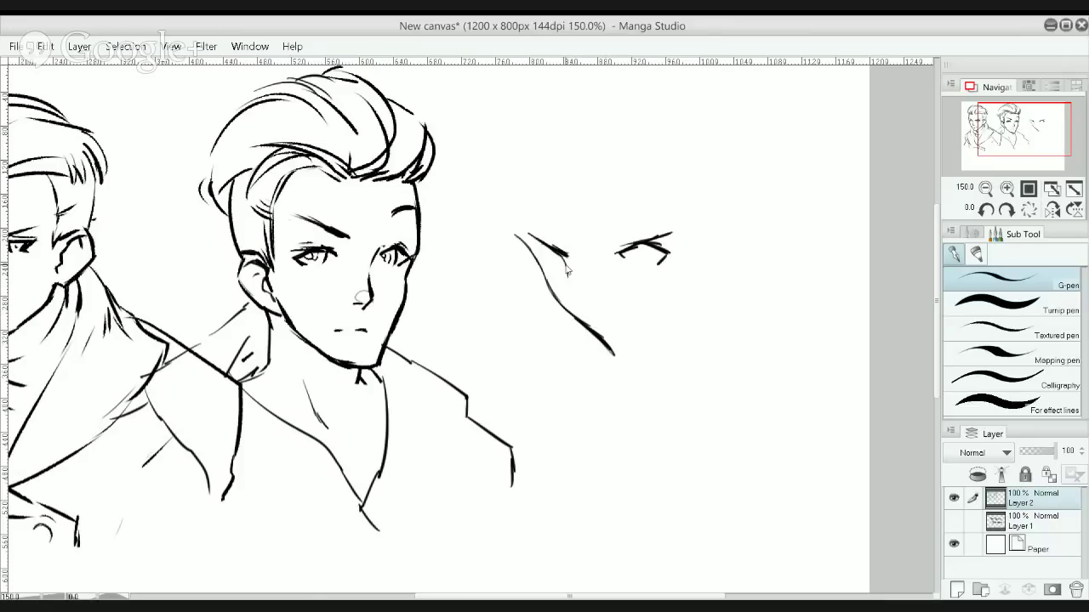
left_click_drag(567, 256, 570, 308)
key("ctrl+z")
key("ctrl+z")
left_click_drag(566, 257, 567, 312)
key("ctrl+z")
key("ctrl+z")
key("ctrl+z")
mouse_move(579, 269)
left_mouse_down()
mouse_move(594, 267)
mouse_move(569, 314)
mouse_move(613, 324)
mouse_move(587, 321)
left_mouse_up()
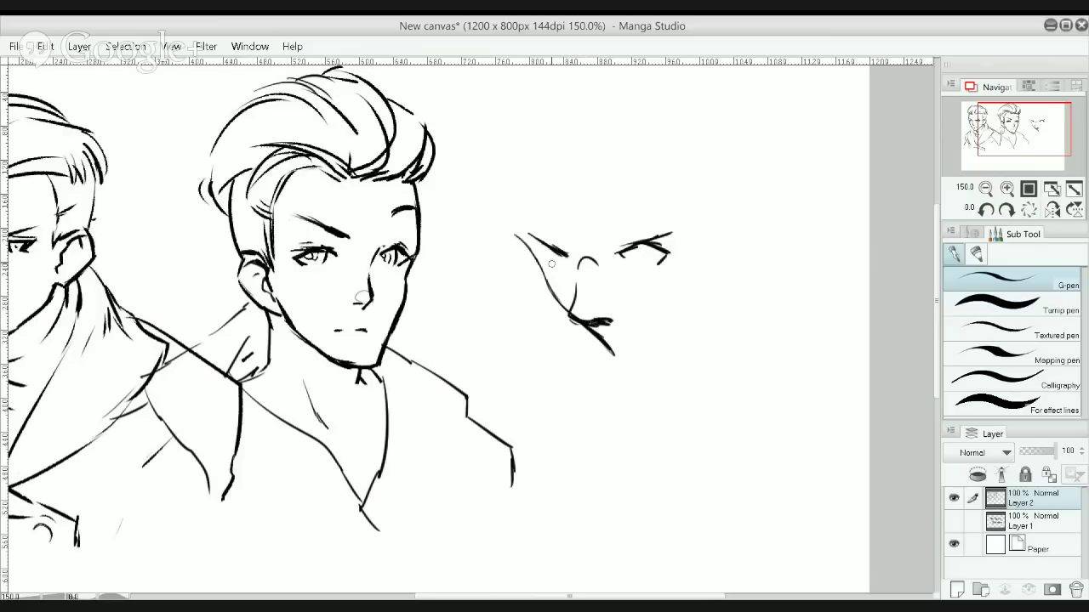
Thicken the third face's right brow, add a curved left eyelid and place short mouth strokes below the nose
mouse_move(545, 260)
left_mouse_down()
mouse_move(659, 245)
mouse_move(595, 254)
mouse_move(618, 258)
mouse_move(593, 251)
mouse_move(664, 233)
left_mouse_up()
key("ctrl+z")
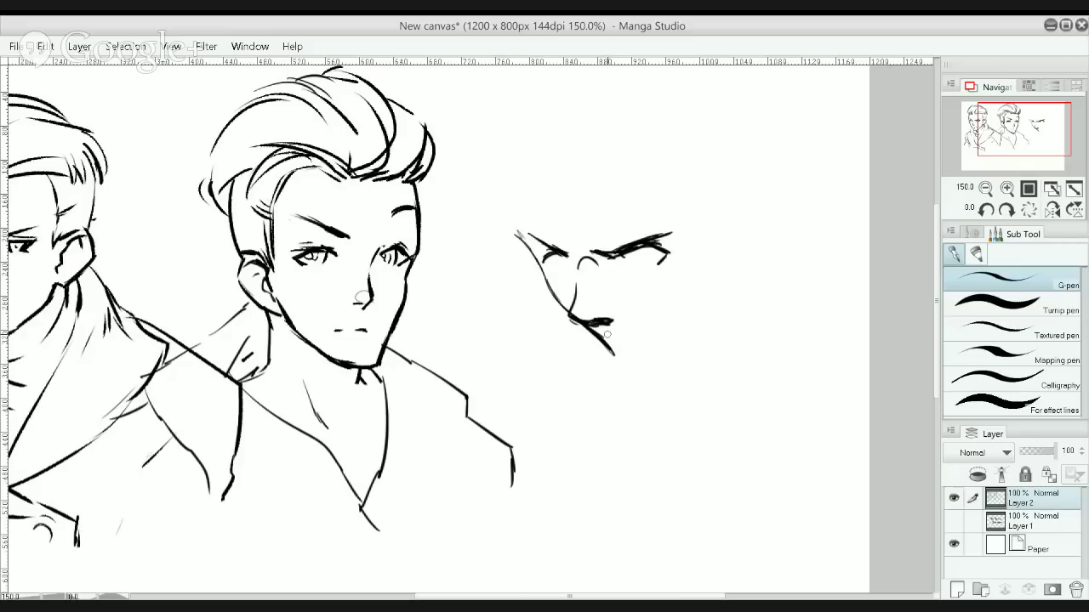
left_click_drag(606, 334, 638, 339)
key("ctrl+z")
key("ctrl+z")
left_click_drag(626, 336, 636, 338)
Try horizontal guide lines across the third face's eyes, nose and mouth
mouse_move(563, 255)
left_mouse_down()
mouse_move(557, 262)
mouse_move(554, 245)
mouse_move(675, 226)
mouse_move(570, 249)
mouse_move(684, 253)
left_mouse_up()
key("e")
key("p")
key("ctrl+z")
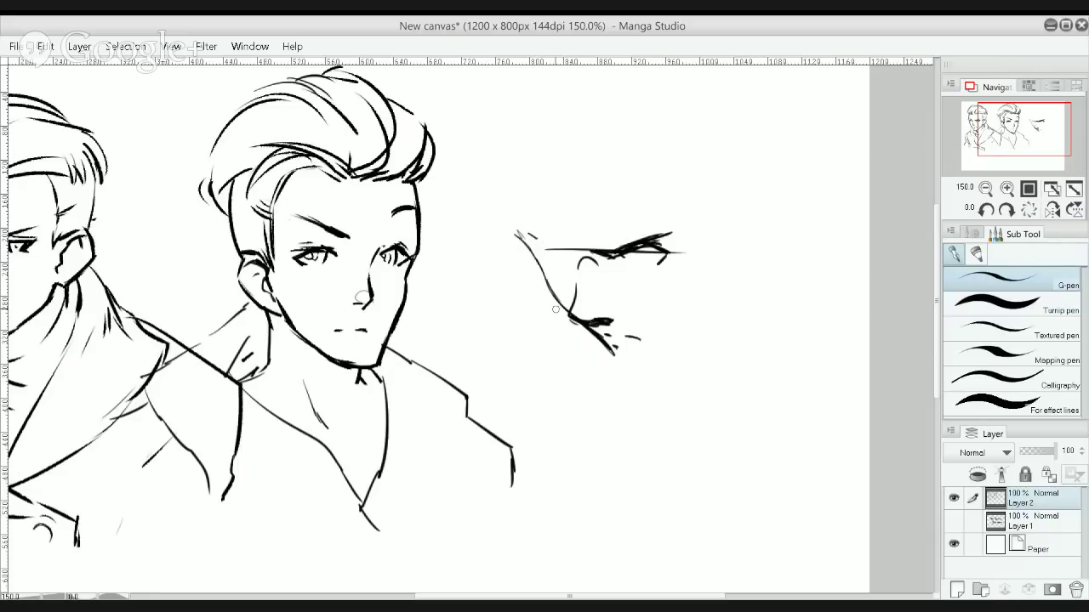
left_click_drag(575, 317, 668, 317)
left_click_drag(600, 337, 690, 332)
key("ctrl+z")
key("ctrl+z")
key("ctrl+z")
key("ctrl+z")
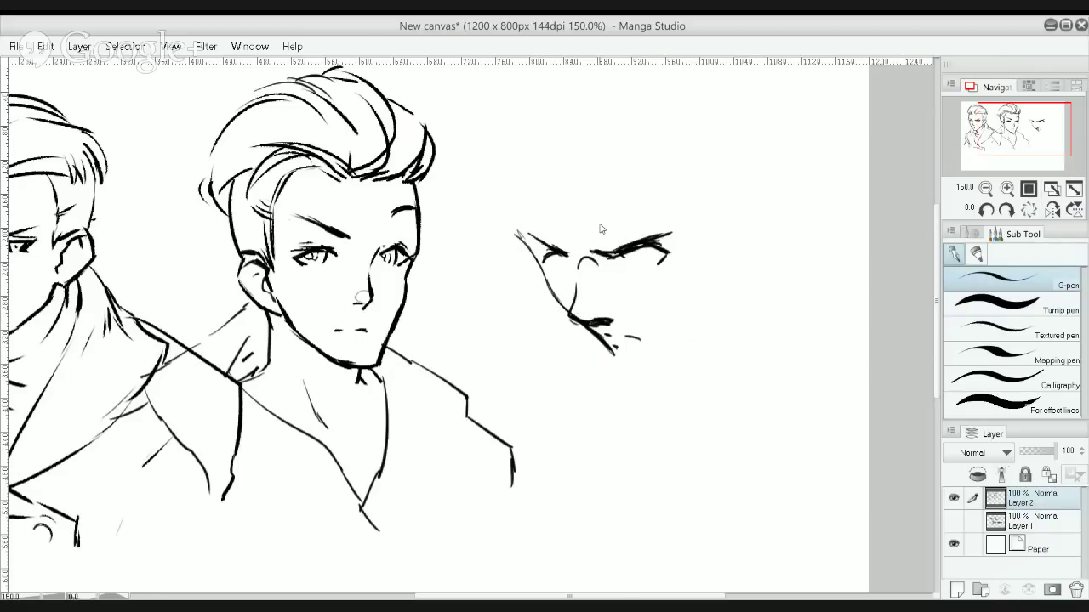
Erase the third face's brows, eyelids and mouth strokes, leaving the cheek contour and nose
key("e")
mouse_move(607, 236)
left_mouse_down()
mouse_move(588, 238)
mouse_move(690, 263)
left_mouse_up()
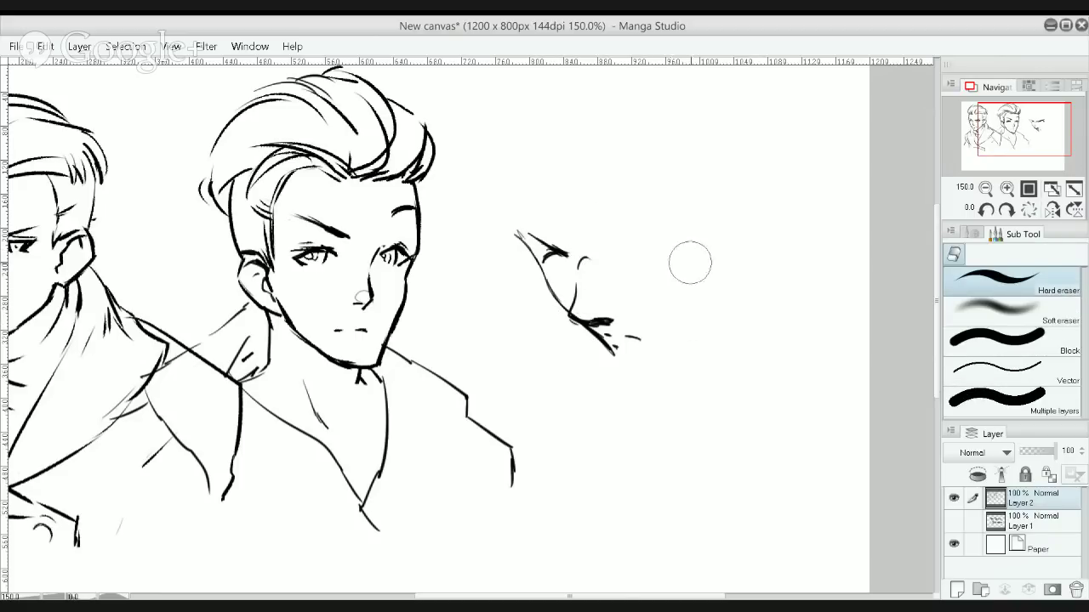
mouse_move(549, 235)
left_mouse_down()
mouse_move(554, 250)
mouse_move(604, 237)
left_mouse_up()
key("p")
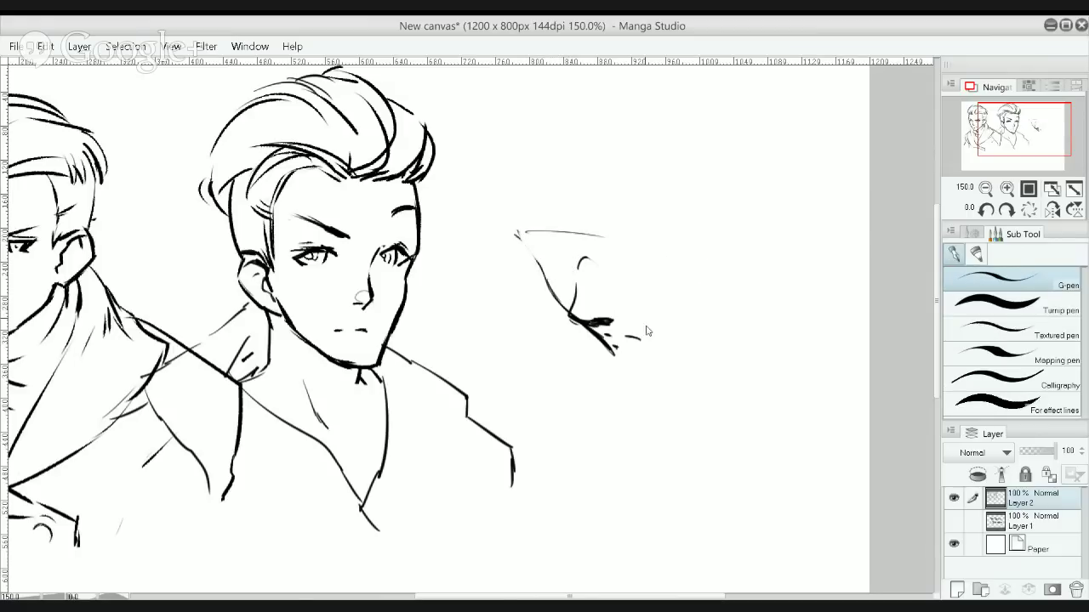
key("ctrl+z")
key("e")
left_click_drag(649, 333, 614, 354)
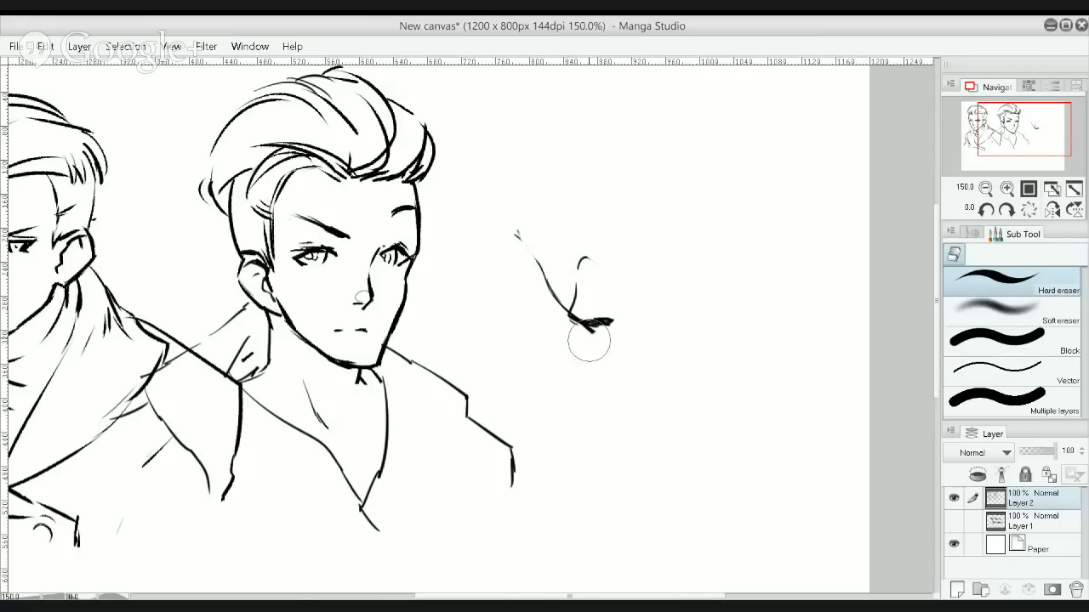
Erase the dark stroke at the third face's nose base and redraw it as a thin angular nose outline
key("p")
left_click_drag(563, 252, 672, 277)
key("ctrl+z")
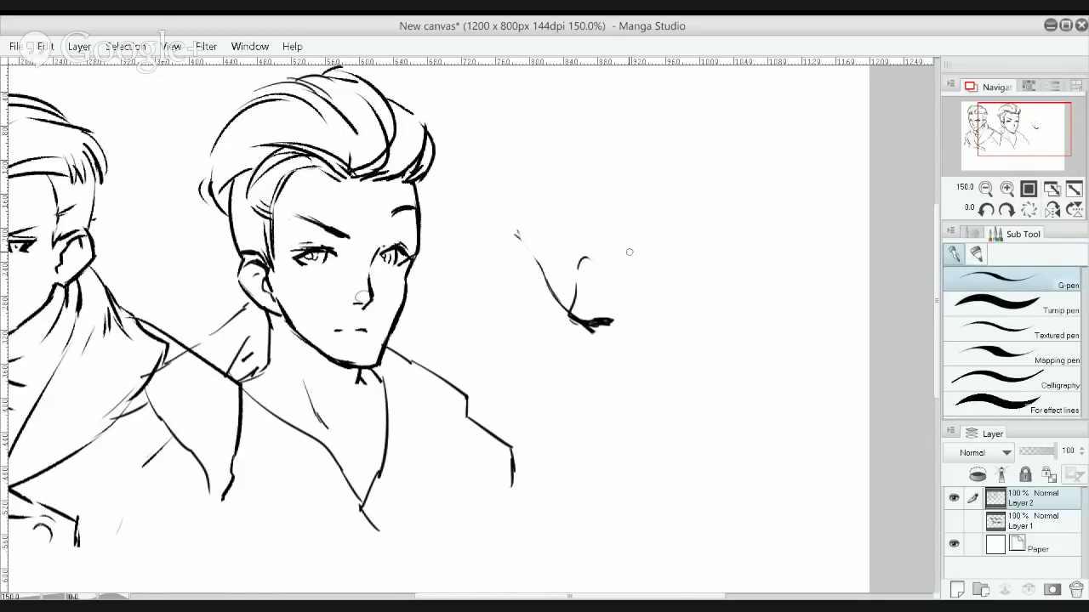
key("e")
mouse_move(603, 304)
left_mouse_down()
mouse_move(576, 318)
mouse_move(590, 299)
mouse_move(574, 323)
mouse_move(575, 305)
mouse_move(570, 320)
mouse_move(609, 321)
left_mouse_up()
key("p")
key("ctrl+z")
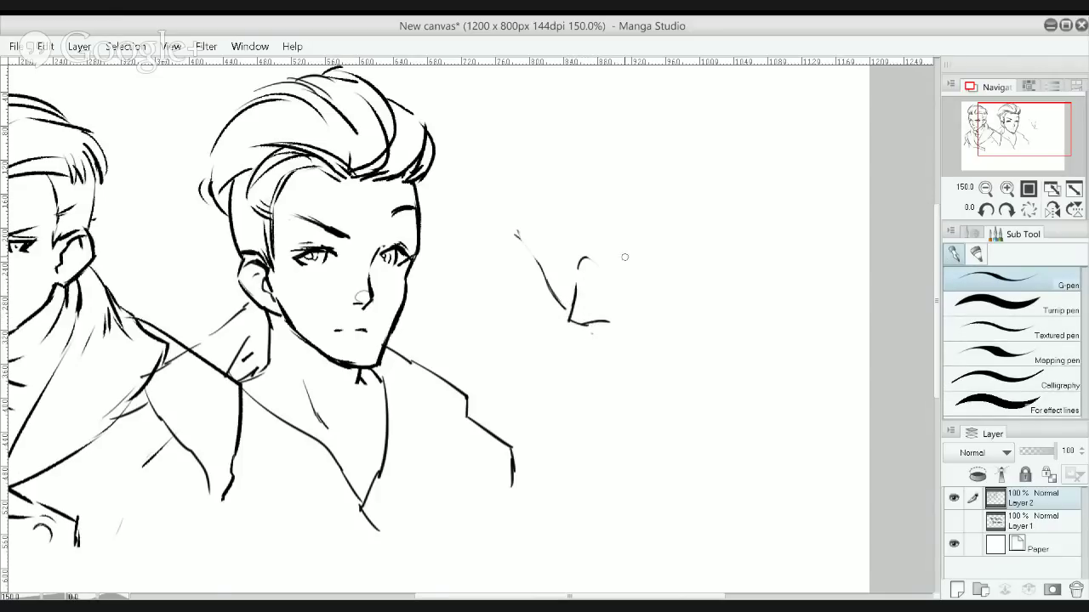
Draw the third face's pointed chin and jaw line, add a nostril mark and undo the strokes tried beside the nose bridge
left_click_drag(601, 252, 612, 262)
mouse_move(583, 332)
left_mouse_down()
mouse_move(618, 368)
mouse_move(640, 370)
mouse_move(695, 296)
left_mouse_up()
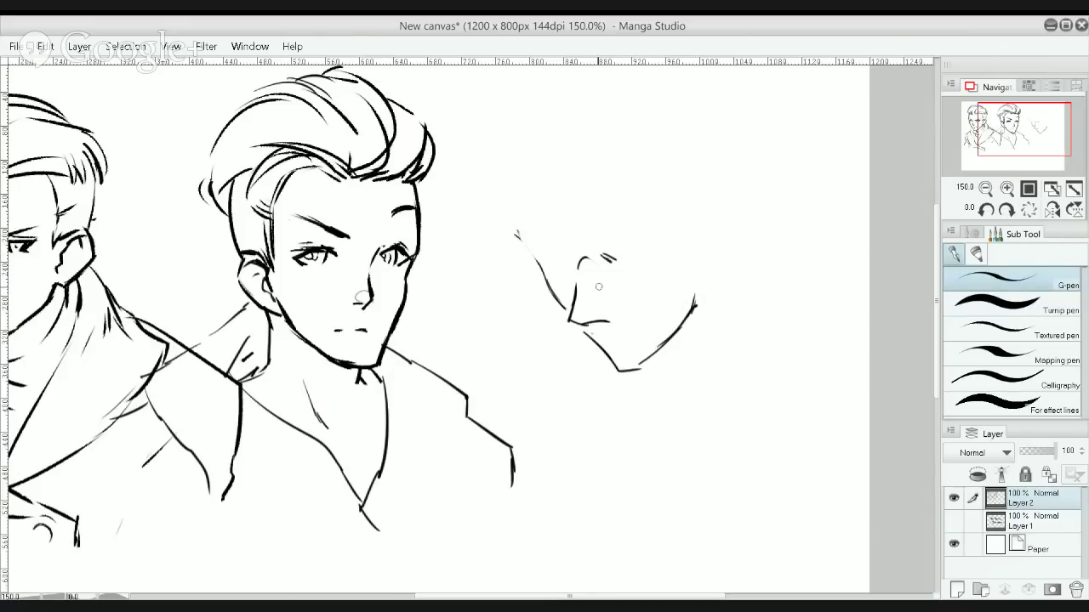
left_click_drag(599, 325, 610, 317)
mouse_move(603, 260)
left_mouse_down()
mouse_move(578, 284)
mouse_move(589, 259)
left_mouse_up()
mouse_move(578, 279)
left_mouse_down()
mouse_move(583, 258)
mouse_move(608, 246)
left_mouse_up()
key("ctrl+z")
key("ctrl+z")
Extend the third face's forehead edge and near jaw line upward and mirror the canvas view horizontally
left_click_drag(521, 228, 502, 151)
left_click_drag(695, 306, 711, 255)
left_click(1052, 209)
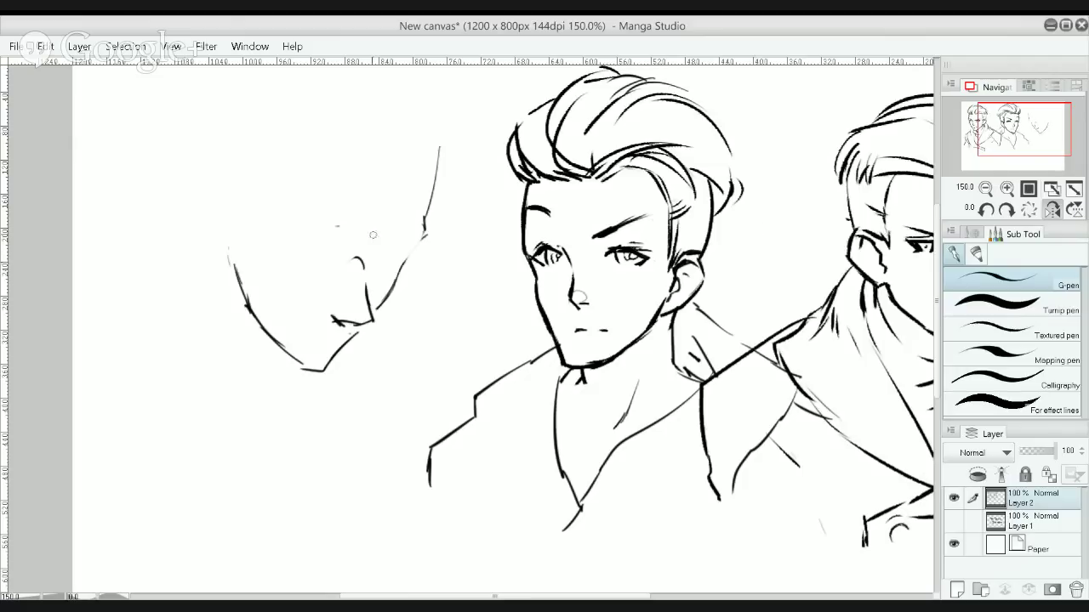
Draw slanted frowning brow and upper-lid strokes for both of the third face's eyes
mouse_move(285, 216)
left_mouse_down()
mouse_move(338, 227)
mouse_move(324, 223)
left_mouse_up()
key("ctrl+z")
key("ctrl+z")
left_click_drag(389, 234, 426, 219)
mouse_move(269, 221)
left_mouse_down()
mouse_move(395, 231)
mouse_move(386, 231)
mouse_move(407, 237)
mouse_move(413, 255)
mouse_move(423, 215)
left_mouse_up()
key("ctrl+z")
Erase the third face's nose and redraw it with a long bridge line and a short nose base
key("e")
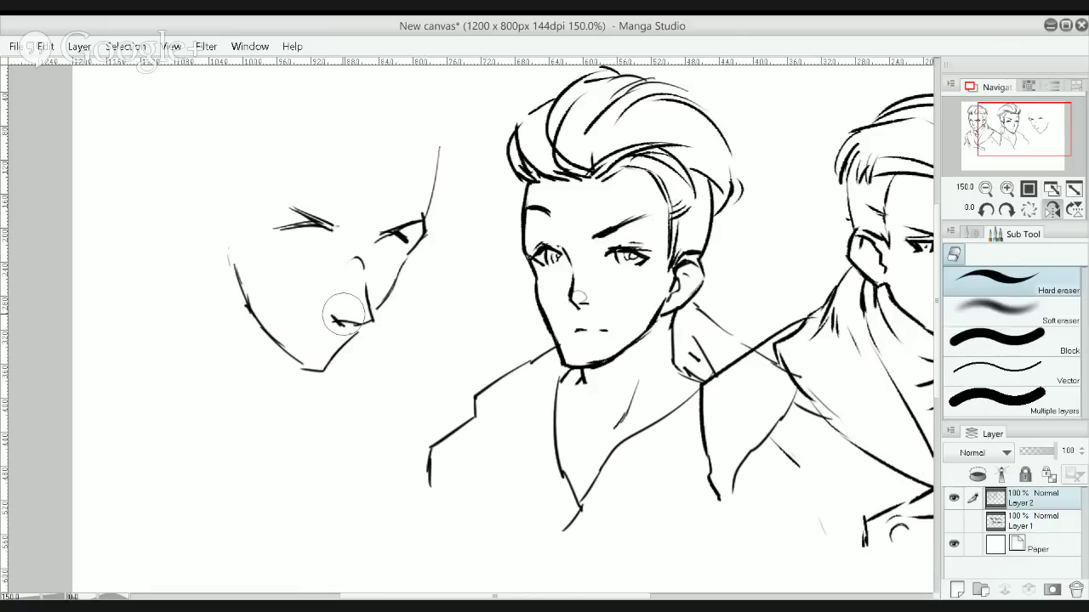
mouse_move(351, 301)
left_mouse_down()
mouse_move(326, 314)
mouse_move(364, 321)
mouse_move(360, 267)
mouse_move(370, 297)
mouse_move(355, 263)
mouse_move(365, 253)
mouse_move(370, 301)
left_mouse_up()
key("p")
left_click_drag(362, 262, 371, 305)
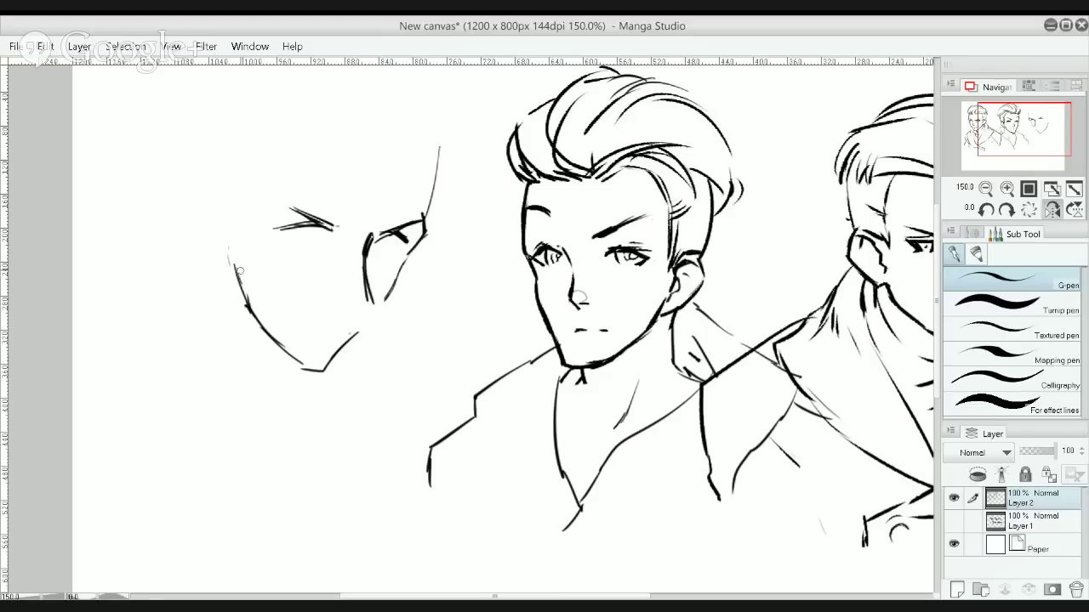
key("ctrl+z")
mouse_move(366, 261)
left_mouse_down()
mouse_move(367, 302)
mouse_move(338, 308)
mouse_move(340, 308)
left_mouse_up()
Darken the outer corner of the third face's near eye and add short pupil strokes to both eyes
mouse_move(313, 223)
left_mouse_down()
mouse_move(325, 231)
mouse_move(266, 230)
left_mouse_up()
mouse_move(289, 227)
left_mouse_down()
mouse_move(289, 239)
mouse_move(306, 239)
left_mouse_up()
key("ctrl+z")
mouse_move(396, 225)
left_mouse_down()
mouse_move(390, 255)
mouse_move(394, 242)
left_mouse_up()
key("ctrl+z")
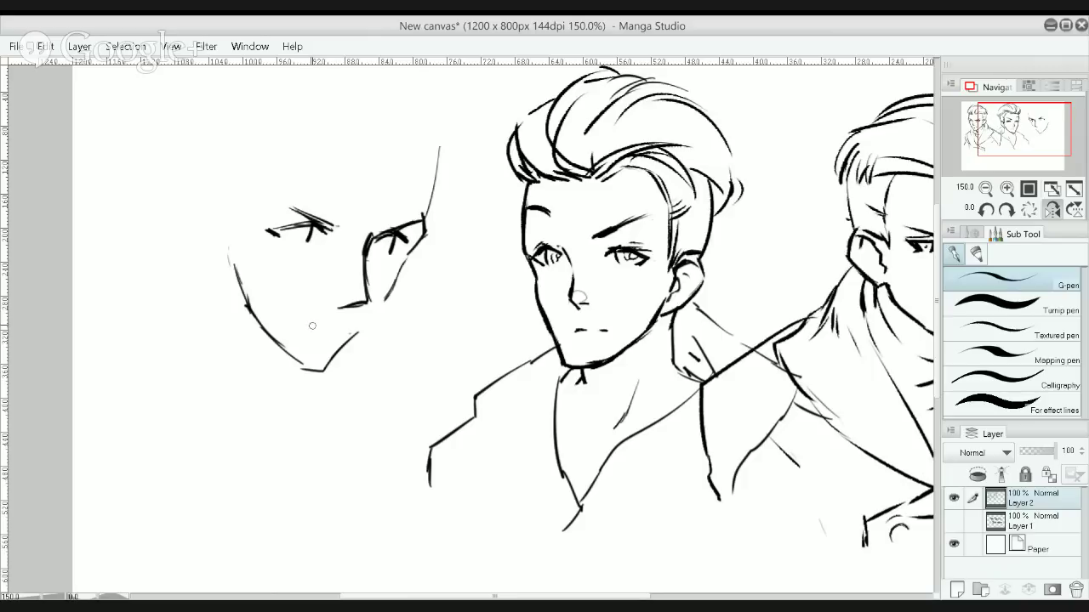
Add short mouth dashes to the third face and thicken its forehead edge and the upper end of its jaw
left_click_drag(304, 327, 331, 330)
left_click_drag(425, 222, 422, 151)
left_click_drag(232, 258, 231, 242)
mouse_move(361, 127)
left_mouse_down()
mouse_move(340, 153)
mouse_move(327, 216)
left_mouse_up()
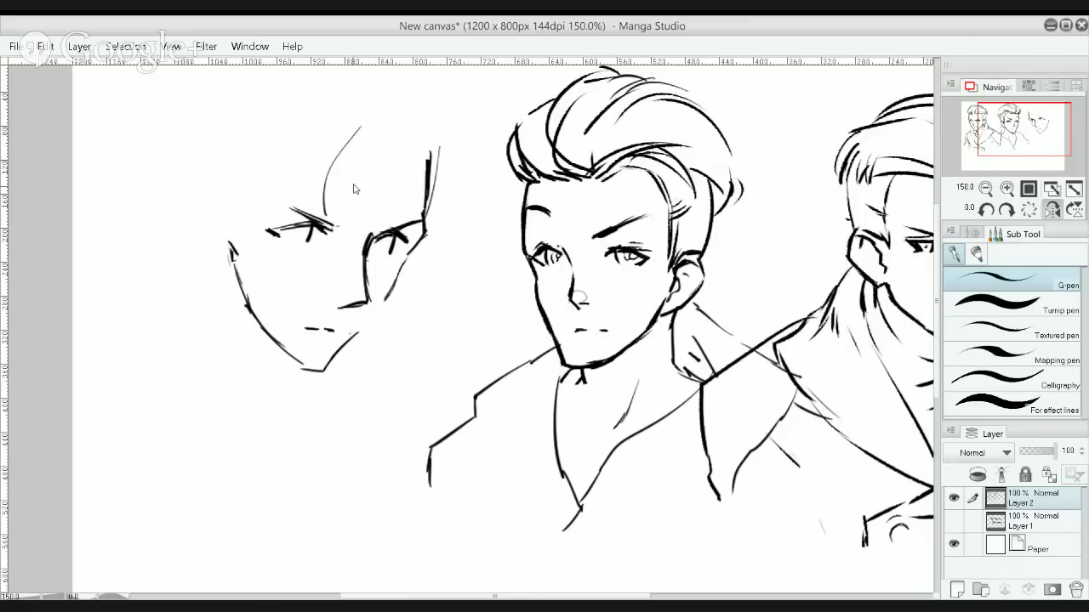
key("ctrl+z")
Start a fourth, downward-tilted face below the third with a curved brow line, dark eye strokes and a profile line
left_click_drag(411, 201, 656, 82)
mouse_move(470, 332)
left_mouse_down()
mouse_move(557, 313)
mouse_move(561, 296)
mouse_move(531, 333)
mouse_move(530, 358)
left_mouse_up()
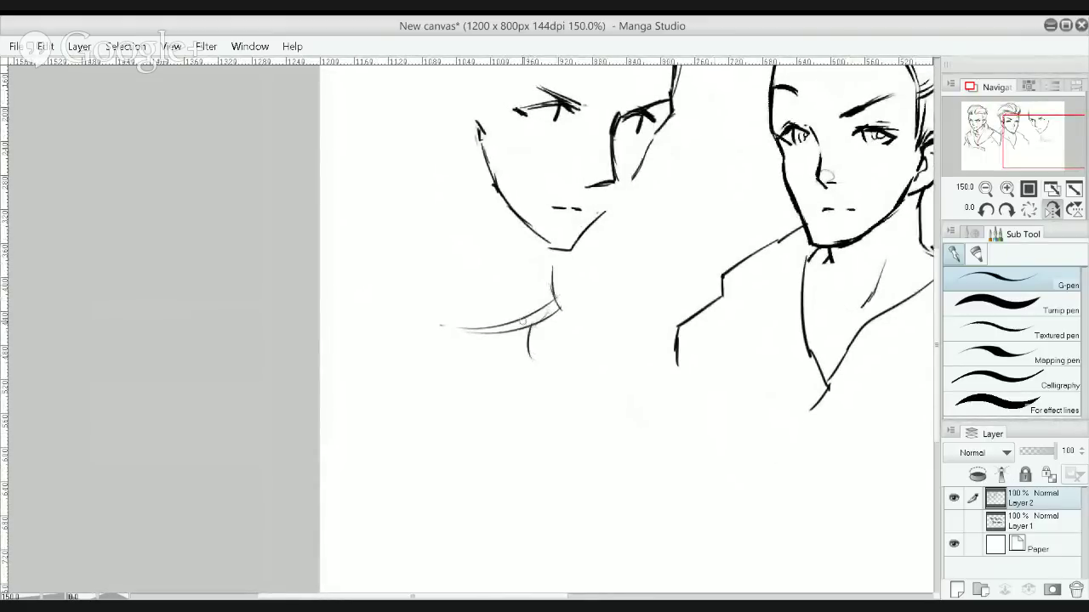
left_click_drag(522, 321, 535, 371)
left_click_drag(545, 325, 526, 385)
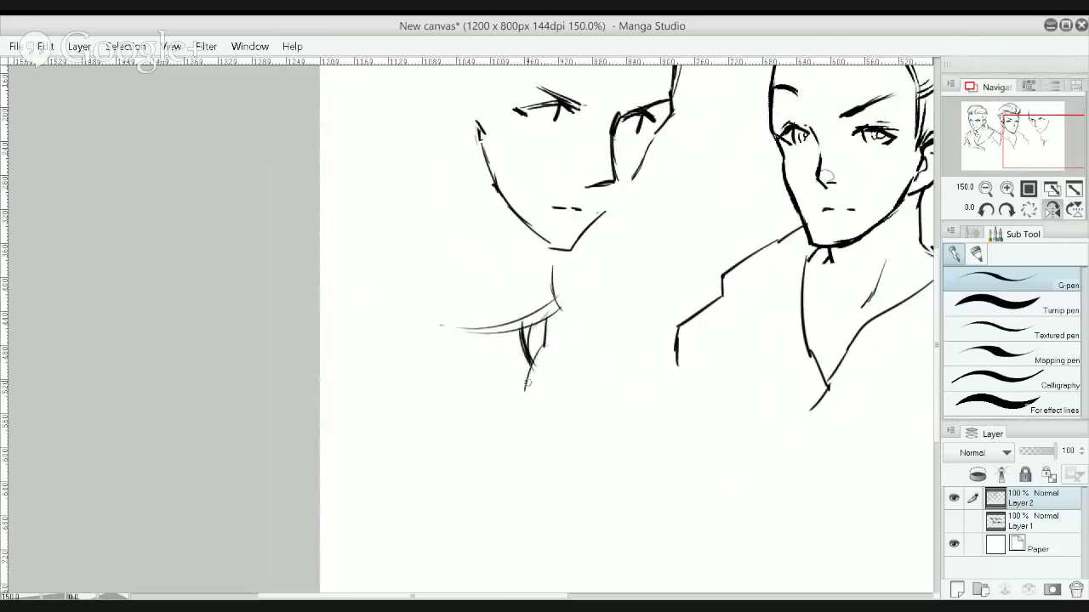
key("ctrl+z")
left_click_drag(549, 312, 537, 406)
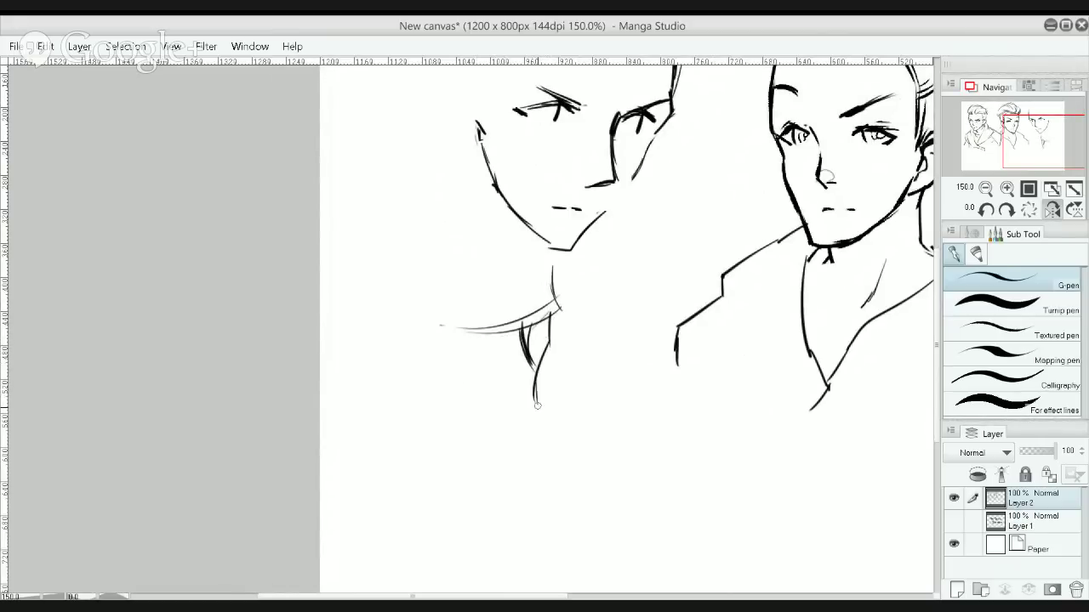
Draw the fourth face's jaw line and angular ear
mouse_move(434, 358)
left_mouse_down()
mouse_move(460, 393)
mouse_move(508, 408)
left_mouse_up()
left_click_drag(446, 385, 527, 404)
mouse_move(407, 330)
left_mouse_down()
mouse_move(431, 341)
mouse_move(399, 330)
mouse_move(391, 360)
mouse_move(434, 373)
left_mouse_up()
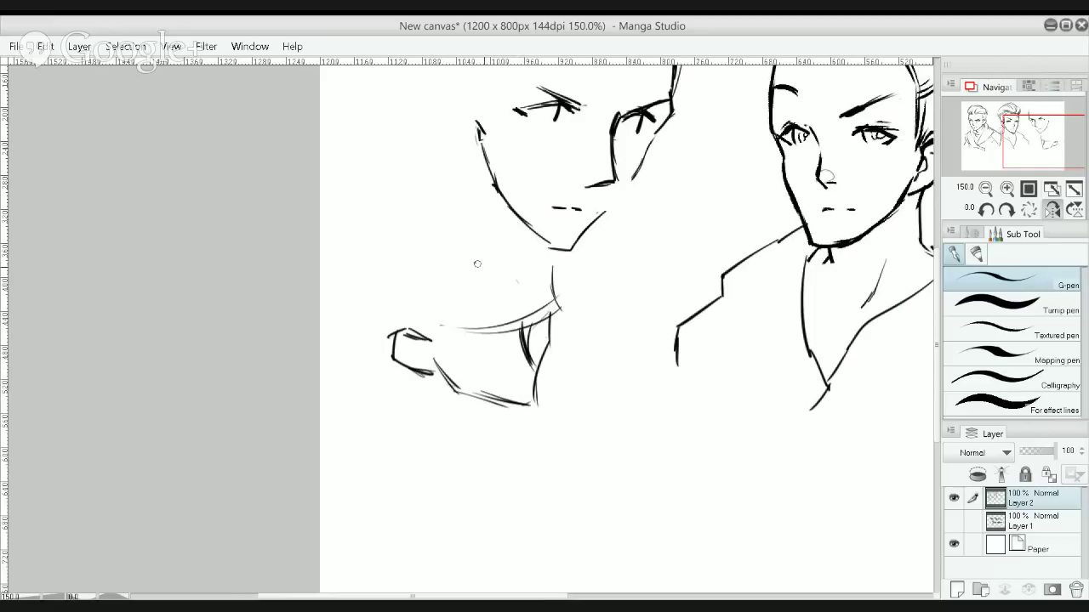
Draw the fourth head's swept front hair lock curving down to the forehead
mouse_move(489, 265)
left_mouse_down()
mouse_move(512, 285)
mouse_move(554, 249)
mouse_move(554, 263)
left_mouse_up()
left_click_drag(515, 194, 551, 242)
left_click_drag(495, 173, 564, 265)
key("ctrl+z")
left_click_drag(492, 166, 549, 260)
Draw flowing hair strands across the fourth head and the curved outline of its crown
left_click_drag(429, 214, 504, 251)
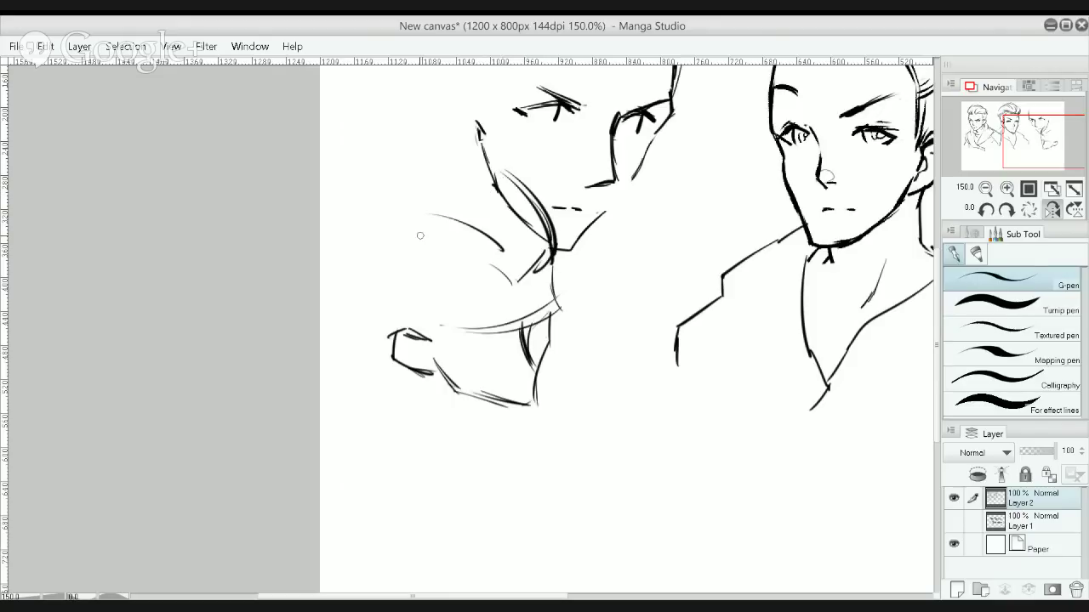
left_click_drag(435, 245, 507, 271)
left_click_drag(407, 275, 502, 291)
left_click_drag(420, 293, 502, 290)
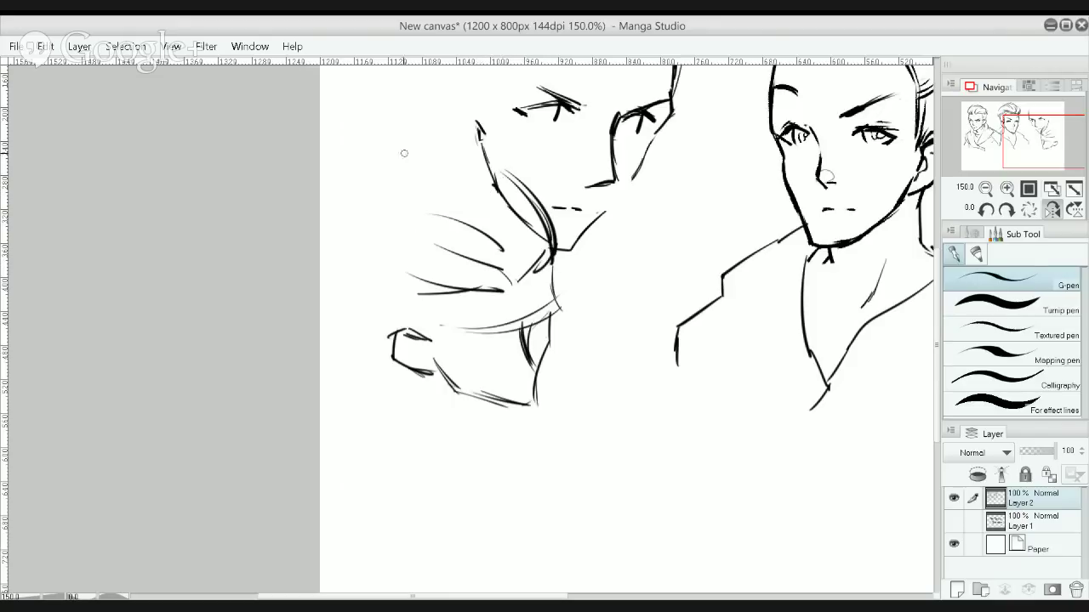
mouse_move(405, 151)
left_mouse_down()
mouse_move(499, 213)
mouse_move(495, 182)
left_mouse_up()
mouse_move(387, 145)
left_mouse_down()
mouse_move(361, 184)
mouse_move(464, 171)
left_mouse_up()
left_click_drag(480, 130, 557, 238)
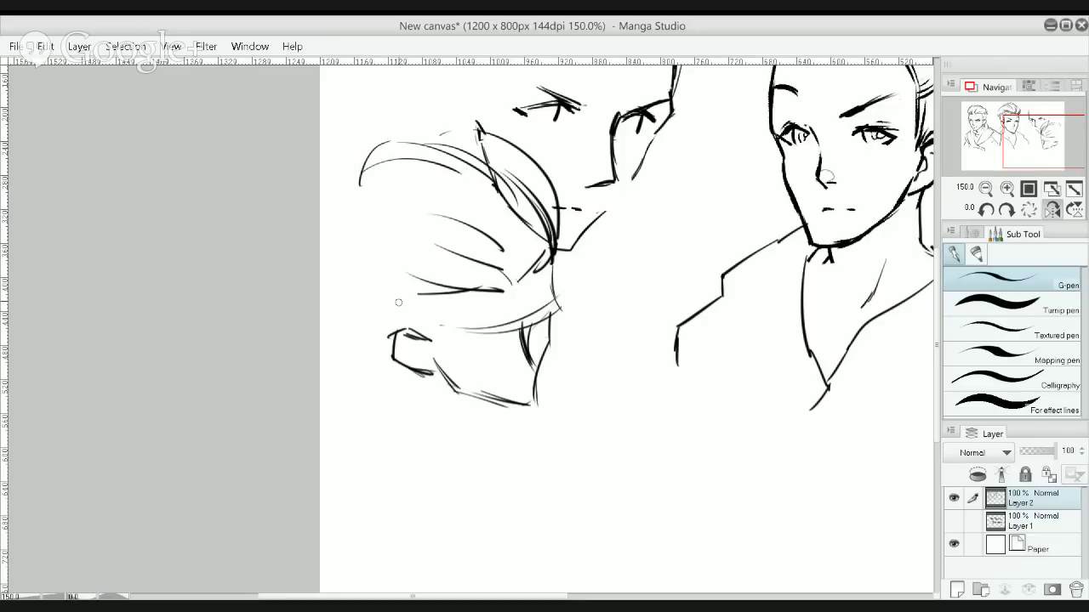
Draw curved hair strands at the back of the fourth head and in front of its ear
mouse_move(403, 293)
left_mouse_down()
mouse_move(409, 333)
mouse_move(420, 336)
left_mouse_up()
left_click_drag(361, 289, 386, 332)
key("ctrl+z")
left_click_drag(364, 273, 394, 338)
left_click_drag(357, 281, 387, 333)
left_click_drag(346, 269, 442, 299)
key("ctrl+z")
key("ctrl+z")
Try two neck strokes below the fourth head's ear
left_click_drag(416, 370, 460, 419)
left_click_drag(422, 374, 444, 413)
key("ctrl+z")
key("ctrl+z")
Darken the fourth face's chin corner and brow line and add a small eye curve beneath the brow
left_click_drag(528, 406, 536, 388)
key("ctrl+z")
left_click_drag(473, 349, 492, 334)
key("ctrl+z")
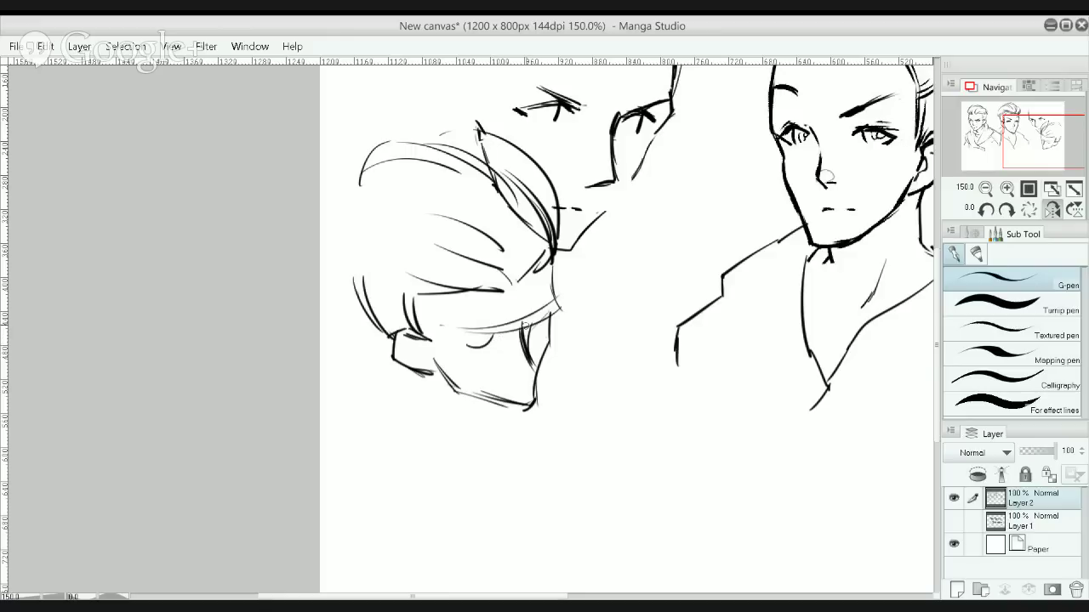
key("ctrl+z")
left_click_drag(546, 313, 535, 330)
mouse_move(457, 330)
left_mouse_down()
mouse_move(554, 295)
mouse_move(536, 366)
mouse_move(556, 325)
mouse_move(538, 385)
left_mouse_up()
key("ctrl+z")
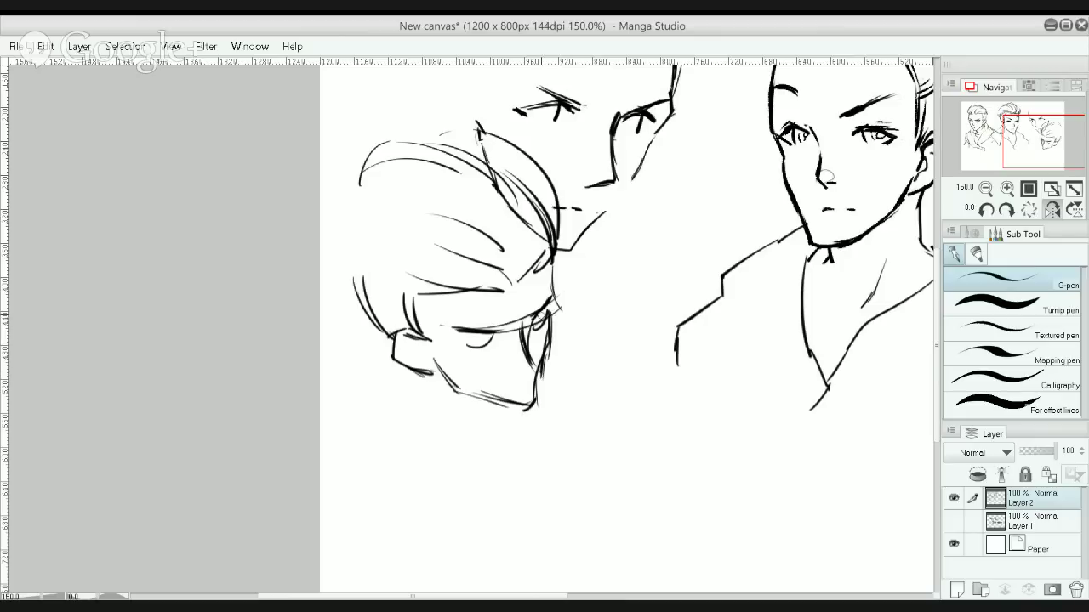
Draw the fourth figure's shoulders, upper arm lines and a slanted coat seam
mouse_move(550, 318)
left_mouse_down()
mouse_move(621, 354)
mouse_move(631, 374)
left_mouse_up()
key("ctrl+z")
mouse_move(366, 303)
left_mouse_down()
mouse_move(322, 329)
mouse_move(344, 410)
left_mouse_up()
left_click_drag(330, 357, 356, 423)
mouse_move(614, 354)
left_mouse_down()
mouse_move(662, 398)
mouse_move(655, 454)
left_mouse_up()
left_click_drag(658, 393, 655, 472)
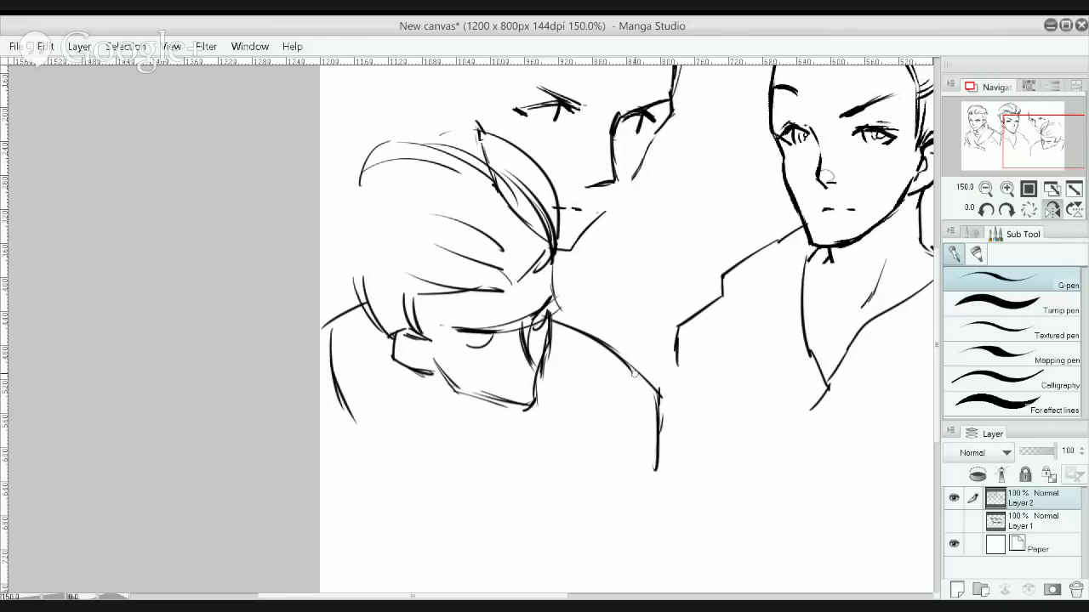
mouse_move(645, 375)
left_mouse_down()
mouse_move(584, 431)
mouse_move(580, 501)
left_mouse_up()
key("ctrl+z")
Thicken the upper eyelid of the third face's near eye
left_click_drag(557, 413, 609, 322)
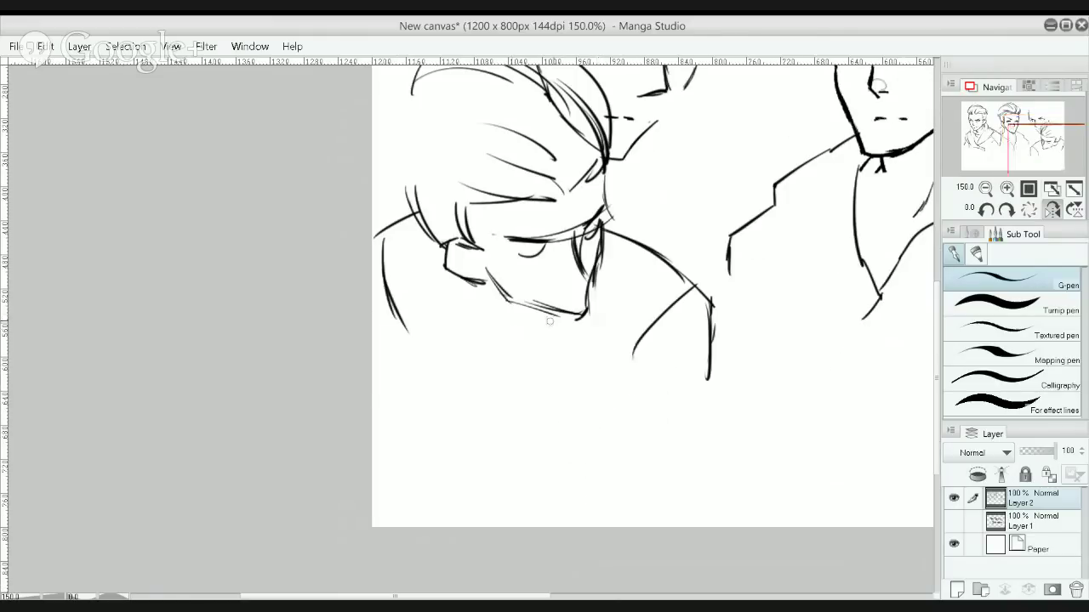
left_click_drag(673, 273, 519, 470)
left_click(667, 382, "alt")
left_click_drag(706, 374, 723, 294)
left_click_drag(689, 230, 694, 272)
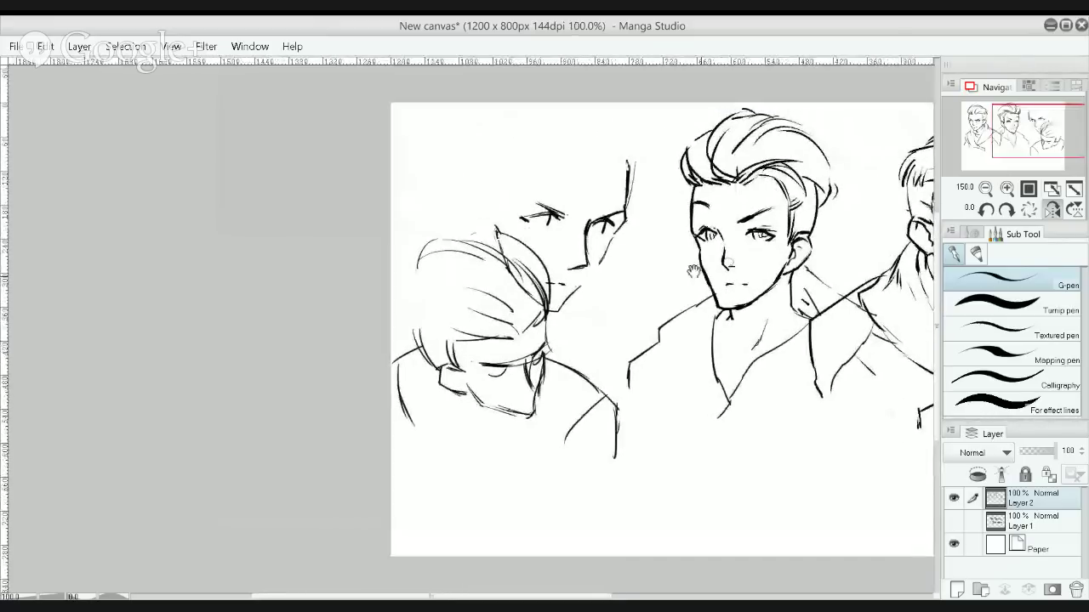
scroll(619, 230, "up", 2)
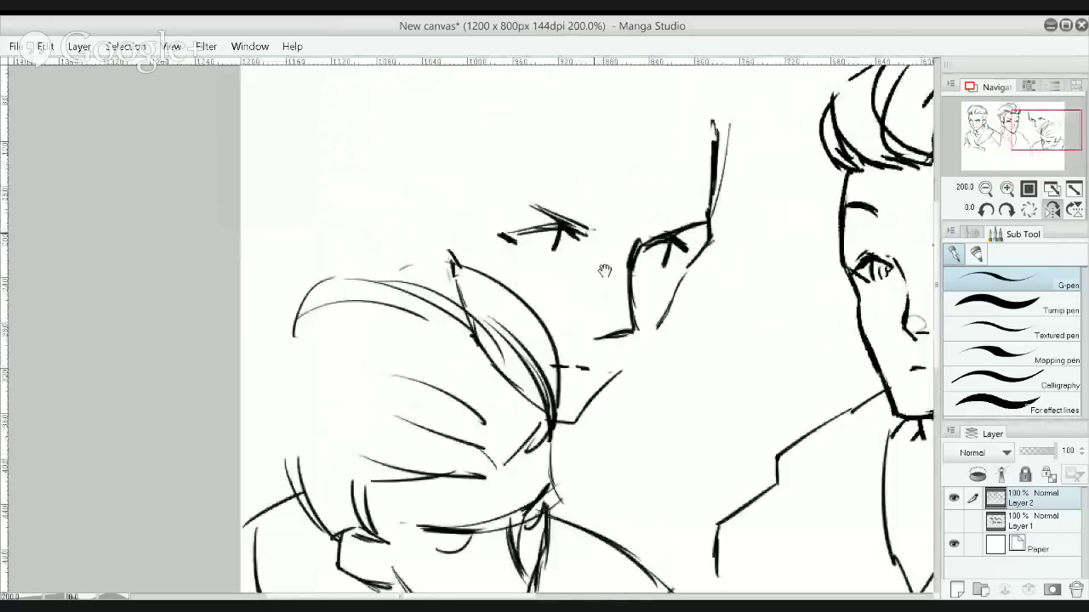
left_click_drag(605, 271, 617, 310)
left_click_drag(521, 276, 573, 267)
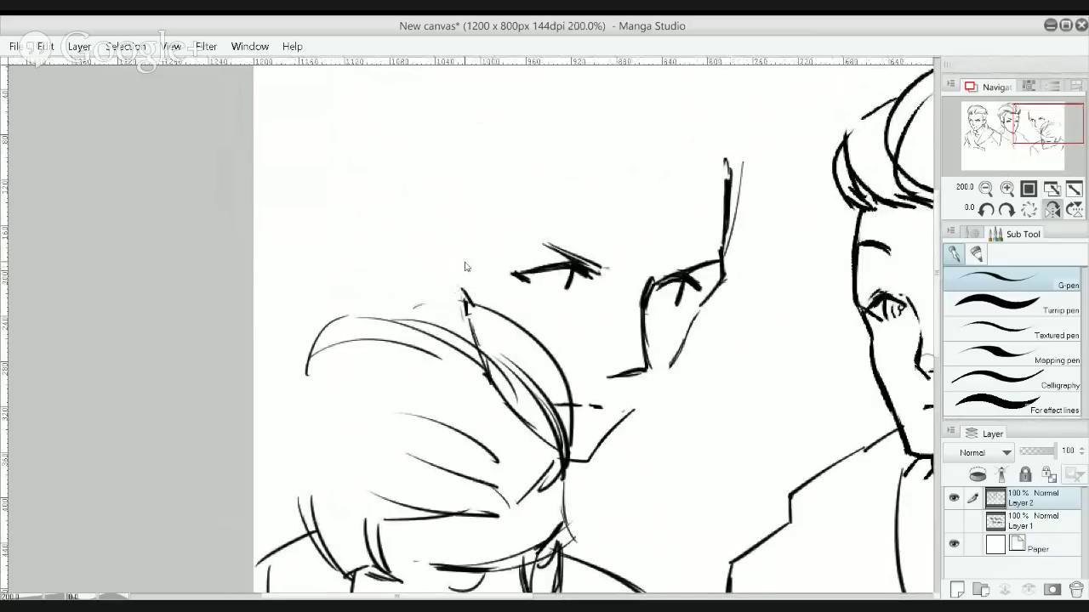
Draw the top of the third head's ear and short spiky hairline strokes rising along the temple
left_click_drag(453, 248, 467, 288)
mouse_move(412, 245)
left_mouse_down()
mouse_move(446, 253)
mouse_move(469, 281)
left_mouse_up()
mouse_move(464, 228)
left_mouse_down()
mouse_move(475, 276)
mouse_move(487, 243)
left_mouse_up()
left_click_drag(481, 223, 490, 240)
mouse_move(485, 197)
left_mouse_down()
mouse_move(495, 245)
mouse_move(509, 236)
left_mouse_up()
mouse_move(507, 175)
left_mouse_down()
mouse_move(526, 217)
mouse_move(525, 192)
mouse_move(537, 190)
left_mouse_up()
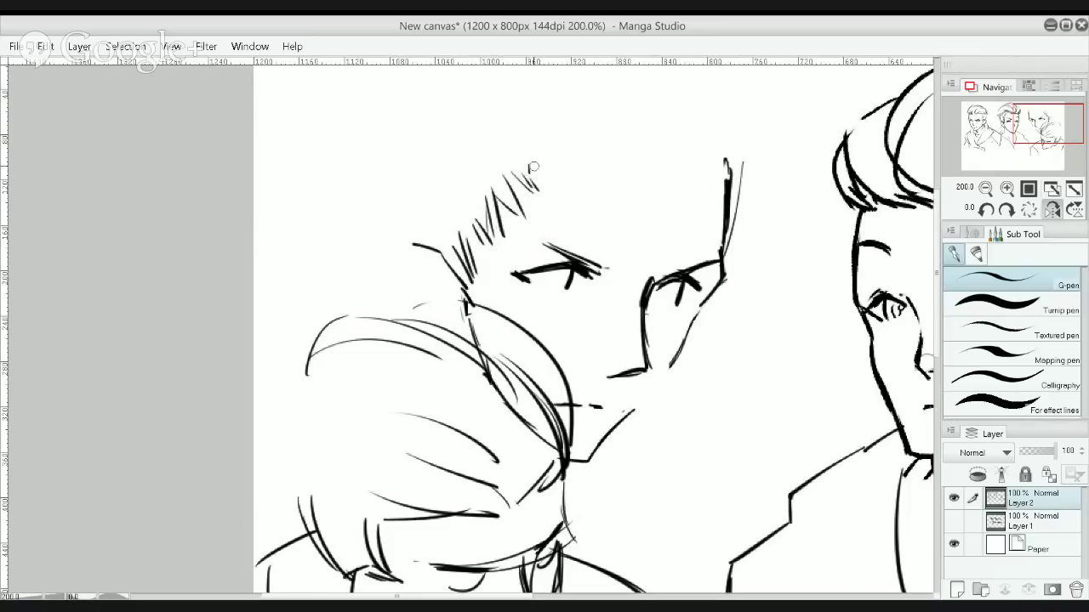
Undo the uppermost temple strokes on the third head and replace them with a shorter hairline tuft
key("ctrl+z")
key("ctrl+z")
key("ctrl+z")
key("ctrl+z")
key("ctrl+z")
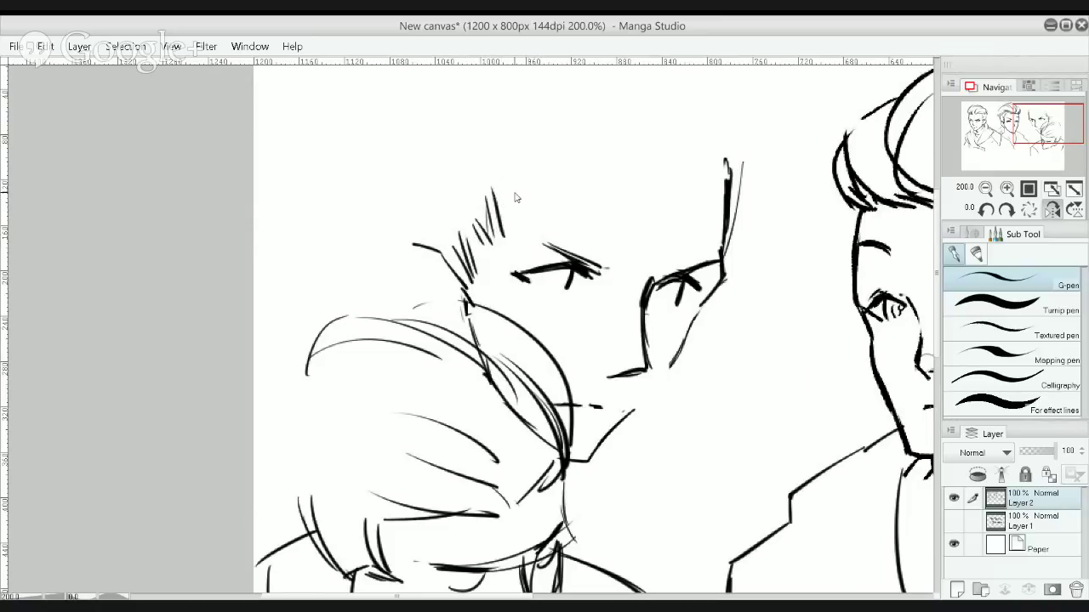
left_click_drag(496, 213, 505, 186)
Draw the third head's front hairline with an upswept forelock and a lock curling over the far temple
left_click_drag(565, 128, 578, 131)
left_click_drag(599, 133, 638, 157)
mouse_move(655, 102)
left_mouse_down()
mouse_move(636, 158)
mouse_move(707, 106)
left_mouse_up()
mouse_move(668, 145)
left_mouse_down()
mouse_move(648, 244)
mouse_move(695, 139)
left_mouse_up()
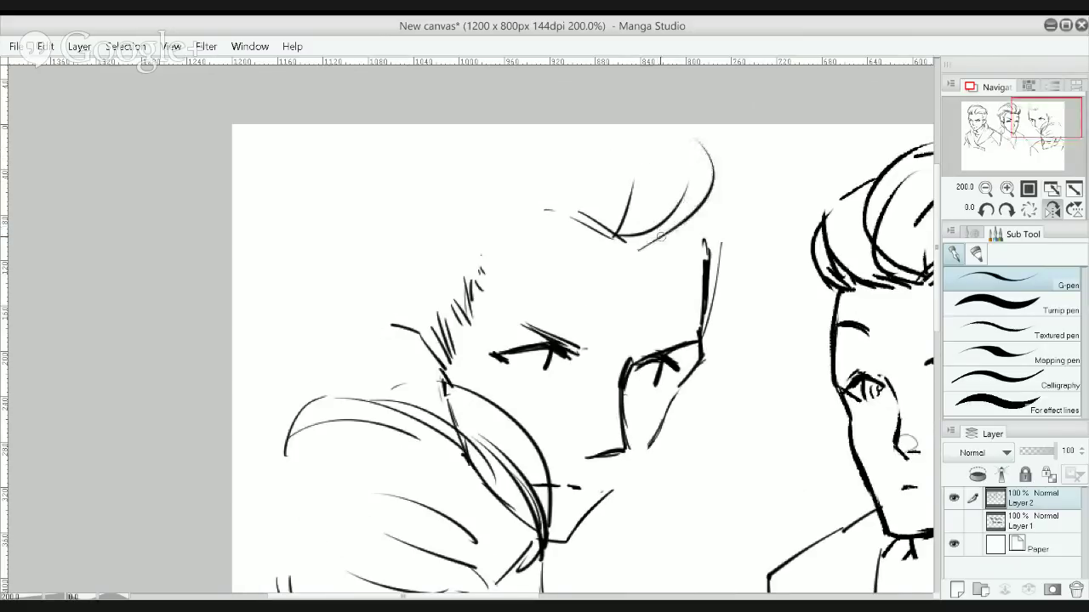
mouse_move(660, 238)
left_mouse_down()
mouse_move(712, 147)
mouse_move(764, 323)
mouse_move(733, 368)
left_mouse_up()
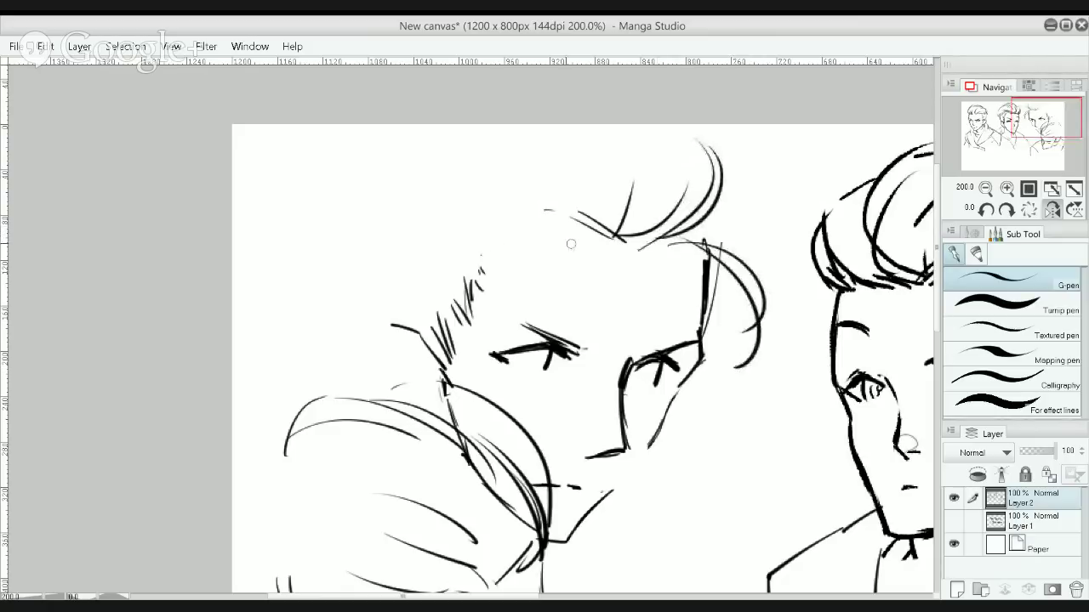
Draw an arched hairline above the third face's near temple and undo the higher arc tried over it
left_click_drag(476, 232, 573, 223)
left_click_drag(471, 253, 584, 228)
left_click_drag(438, 223, 575, 175)
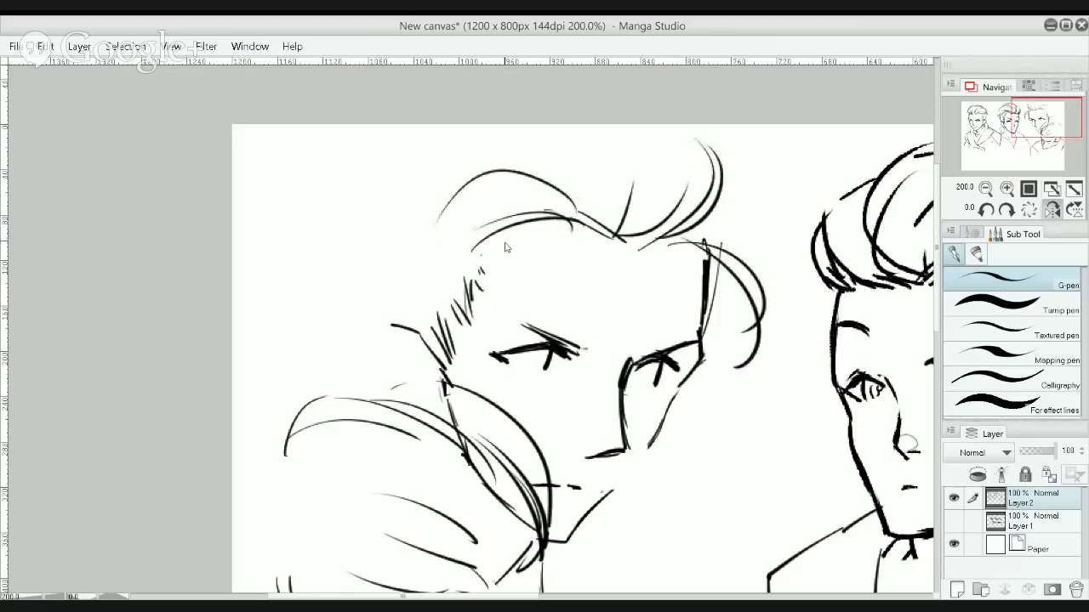
key("ctrl+z")
Draw the near-vertical side hair edge rising from the third head's ear with two close strokes
left_click_drag(391, 244, 396, 328)
key("ctrl+z")
left_click_drag(418, 219, 398, 331)
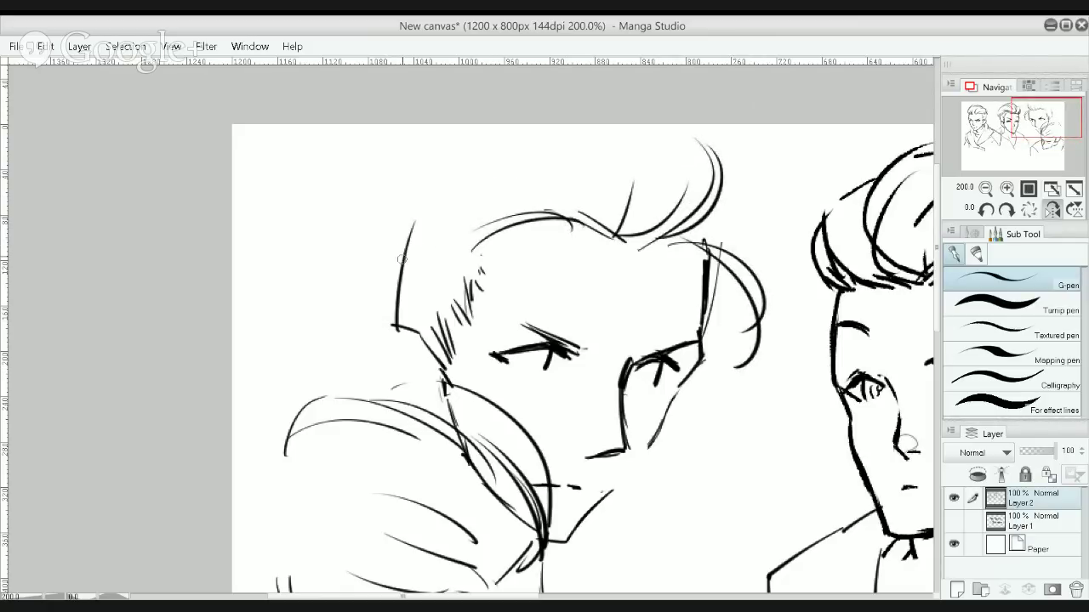
key("ctrl+z")
left_click_drag(406, 210, 404, 319)
left_click_drag(405, 212, 393, 327)
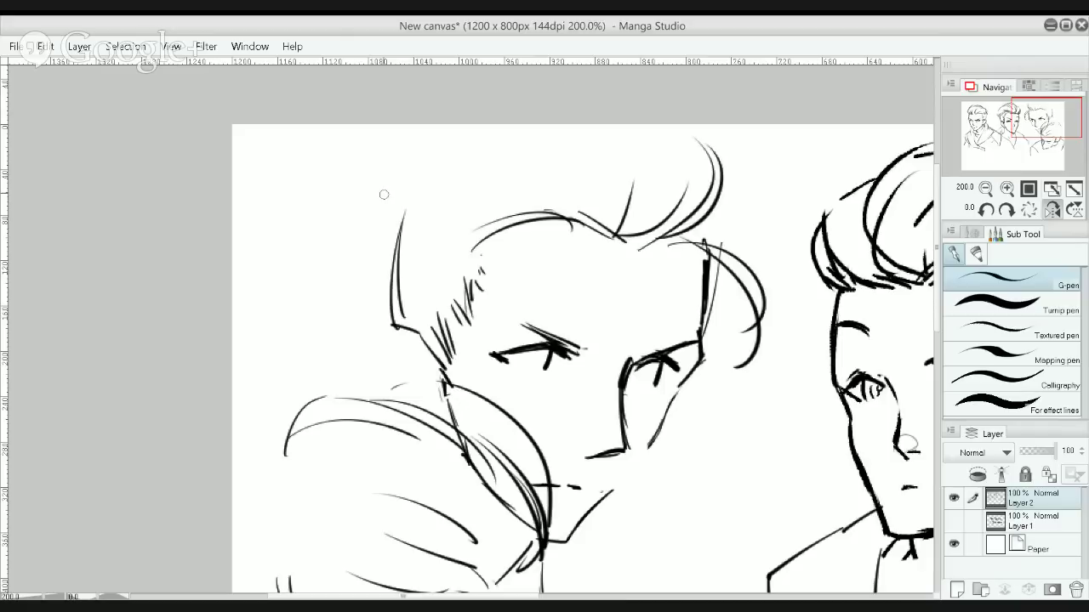
Add sweeping curved hair strands over the third head's crown and beside the forelock
mouse_move(375, 219)
left_mouse_down()
mouse_move(483, 196)
mouse_move(497, 202)
left_mouse_up()
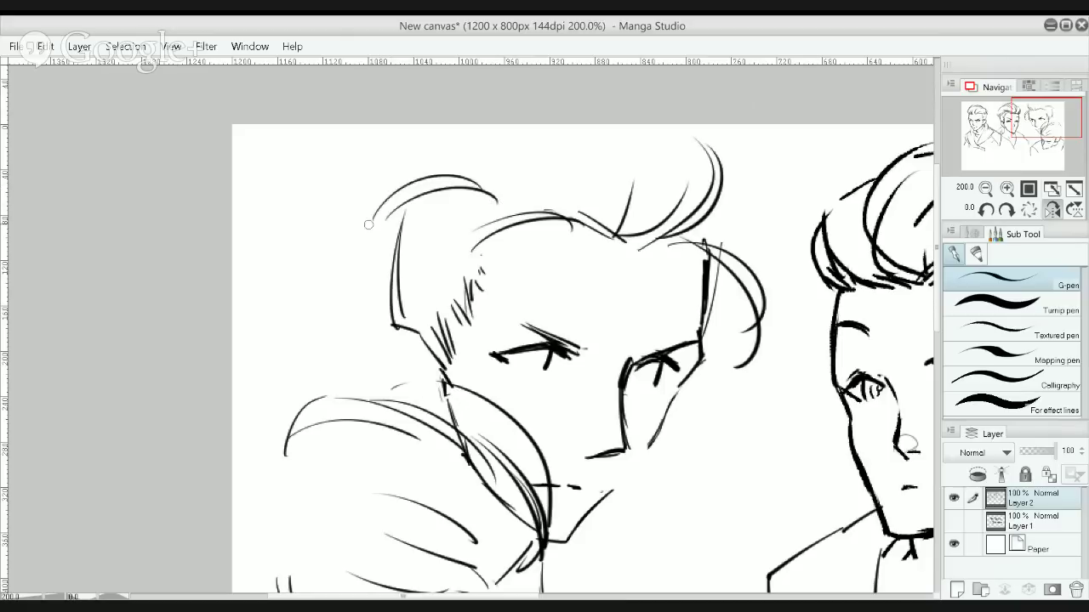
left_click_drag(368, 224, 477, 156)
left_click_drag(587, 201, 513, 124)
key("ctrl+z")
mouse_move(582, 126)
left_mouse_down()
mouse_move(640, 175)
mouse_move(635, 225)
left_mouse_up()
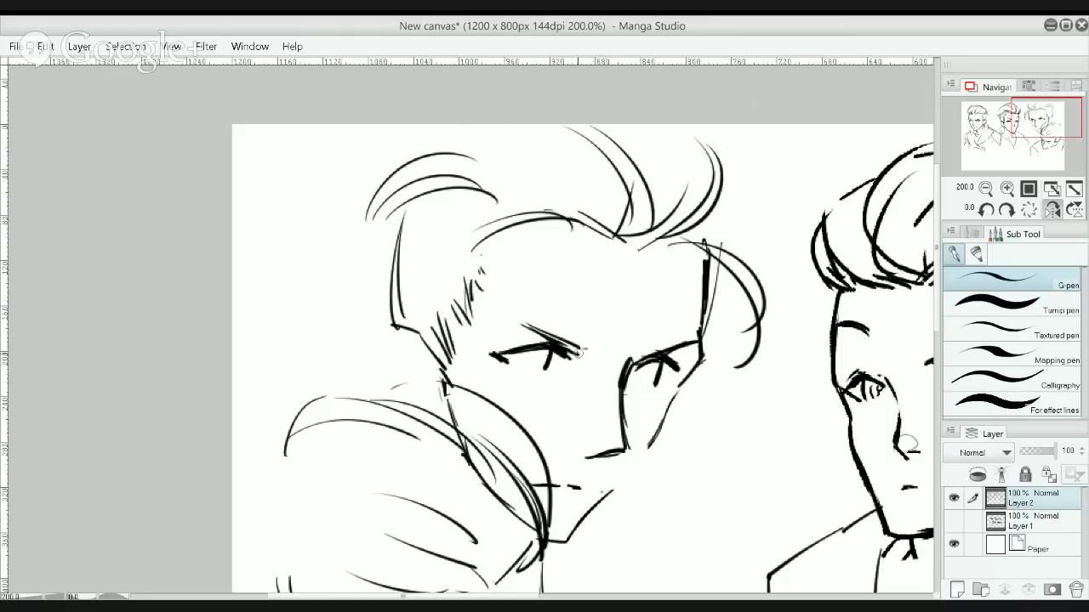
Darken the third face's inner brow, far upper eyelid and far cheek edge
left_click_drag(580, 357, 593, 352)
left_click_drag(661, 360, 701, 342)
mouse_move(676, 397)
left_mouse_down()
mouse_move(695, 360)
mouse_move(687, 373)
mouse_move(703, 323)
left_mouse_up()
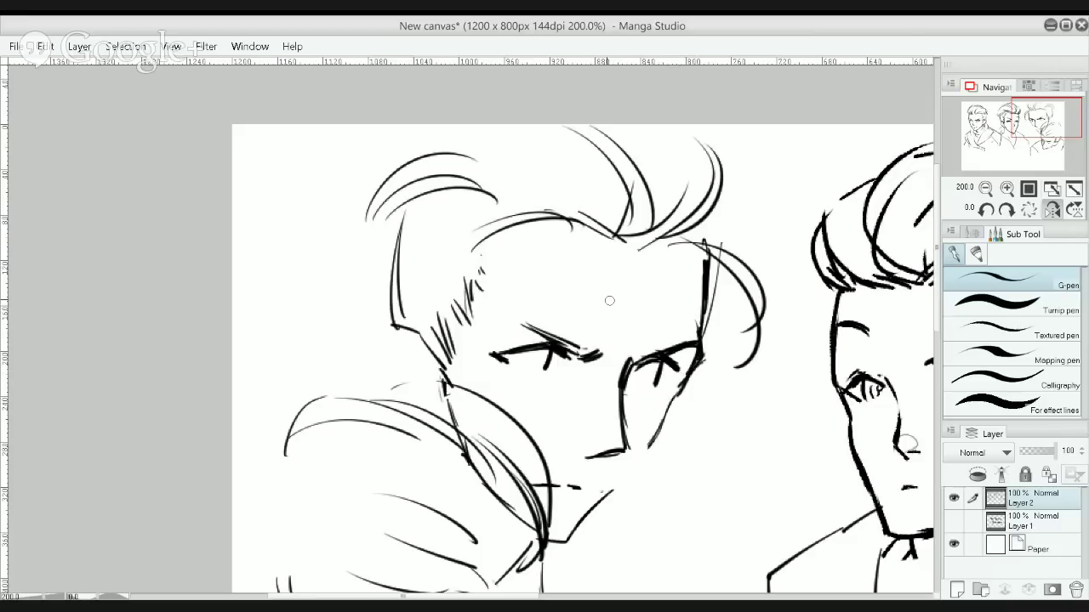
Draw the outer edge of the third head's near ear down toward the jaw
mouse_move(397, 324)
left_mouse_down()
mouse_move(382, 334)
mouse_move(397, 391)
left_mouse_up()
left_click_drag(388, 342, 398, 394)
left_click(417, 320)
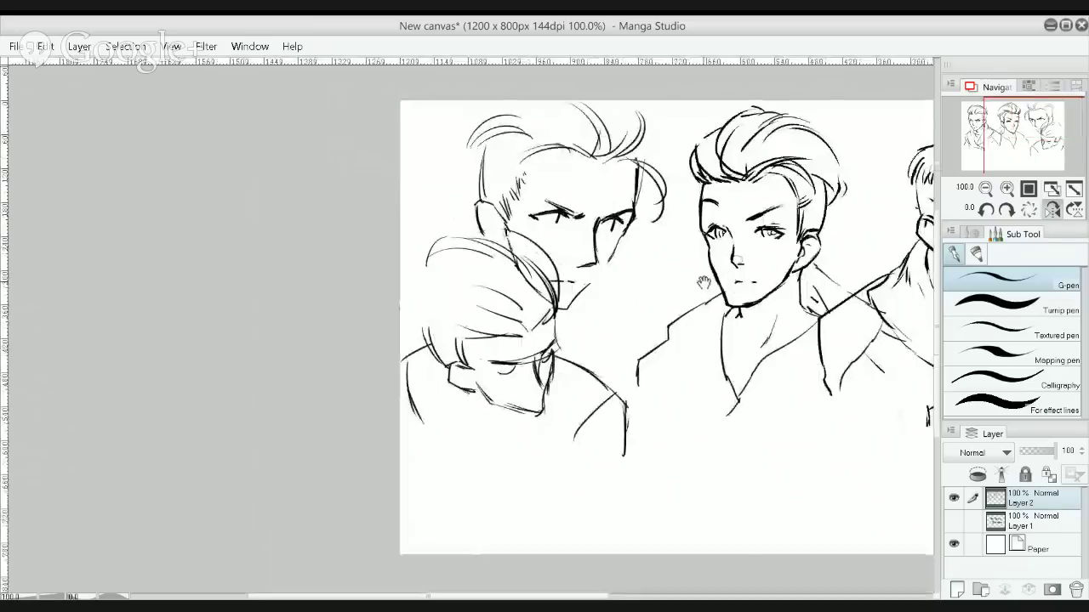
Darken the near eye's iris on the downward-looking fourth face and add a short slanted mouth line
scroll(485, 385, "up", 2)
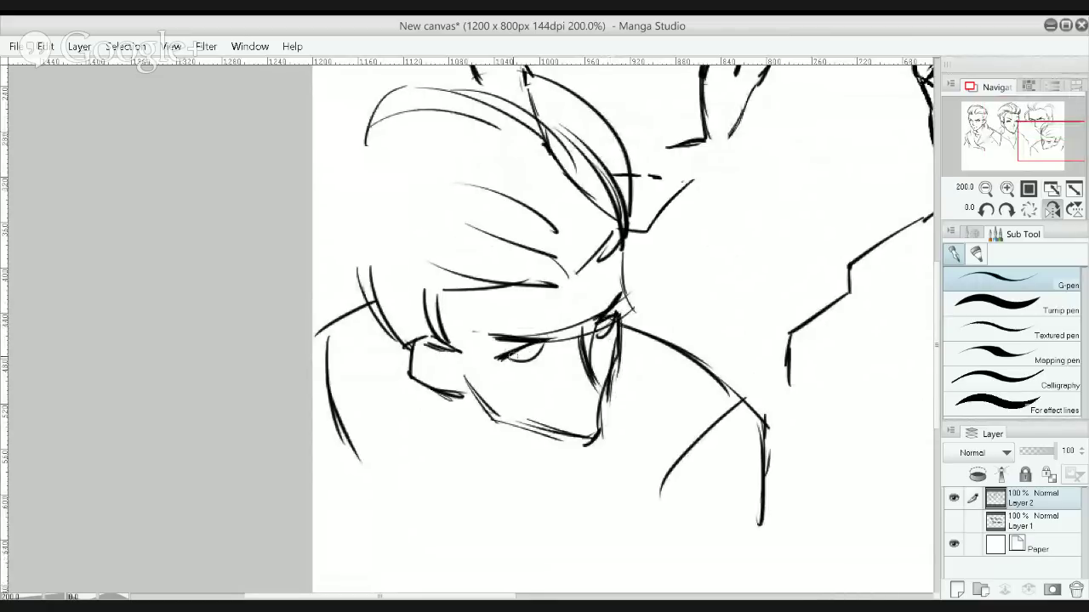
mouse_move(511, 354)
left_mouse_down()
mouse_move(530, 347)
mouse_move(521, 350)
left_mouse_up()
left_click_drag(553, 413, 584, 407)
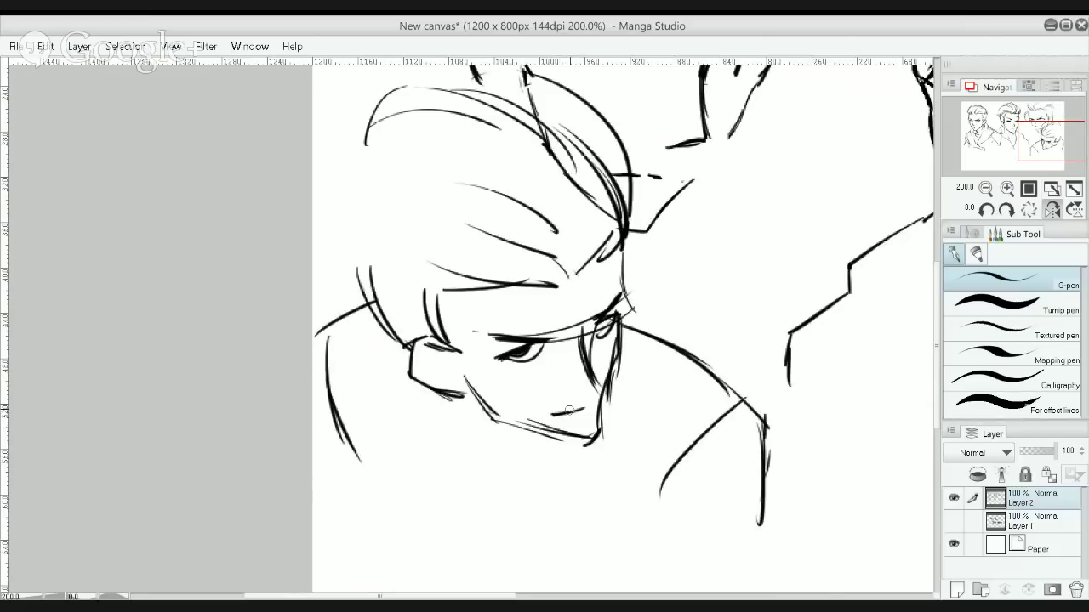
Draw sweeping strands along the fourth head's front hairline, then thicken its ear outline and add the inner ear fold
left_click_drag(414, 340, 451, 349)
mouse_move(384, 223)
left_mouse_down()
mouse_move(539, 285)
mouse_move(614, 205)
left_mouse_up()
left_click_drag(585, 259, 604, 214)
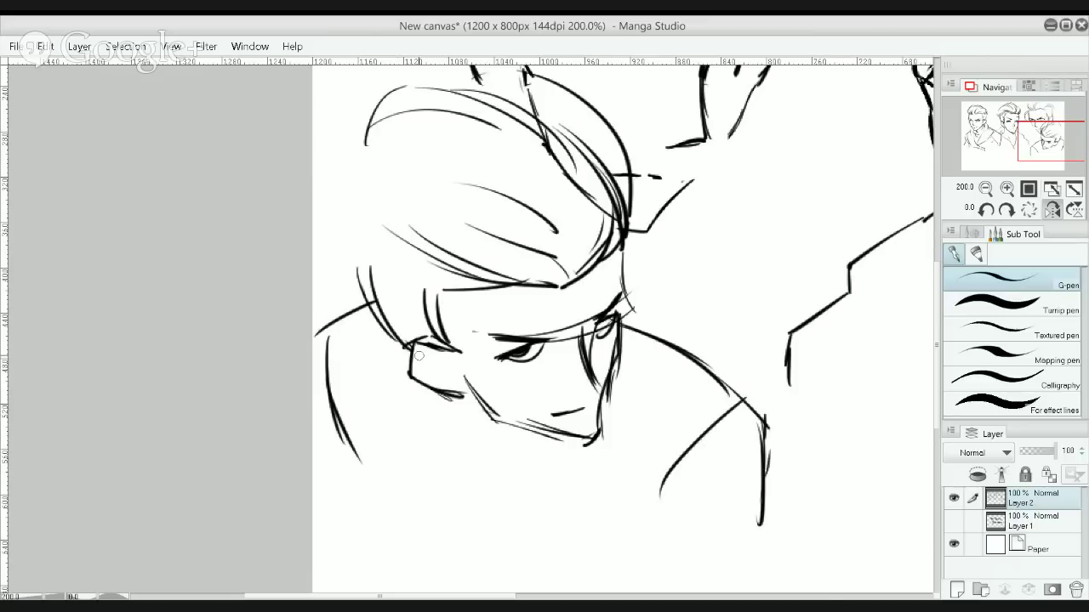
left_click_drag(412, 352, 456, 378)
left_click_drag(463, 390, 437, 385)
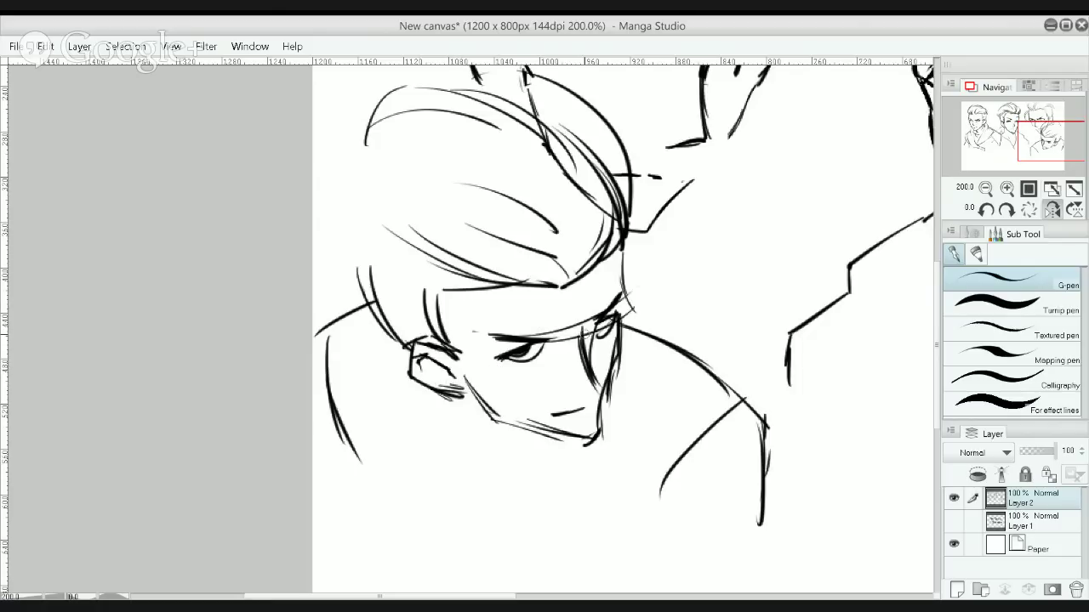
Darken the fourth face's far eye and the far edge of its forehead
mouse_move(584, 332)
left_mouse_down()
mouse_move(603, 321)
mouse_move(605, 333)
mouse_move(604, 318)
left_mouse_up()
mouse_move(623, 242)
left_mouse_down()
mouse_move(619, 321)
mouse_move(621, 299)
left_mouse_up()
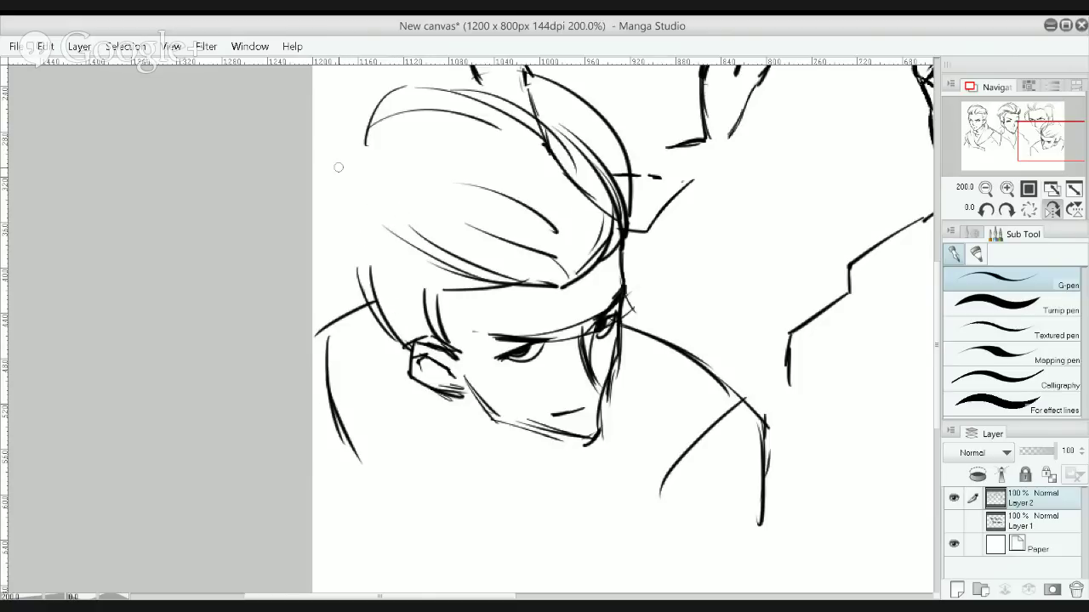
Draw the curved parting strands and the back-of-head contour above the fourth head's ear, undoing the misplaced strokes
left_click_drag(348, 166, 459, 253)
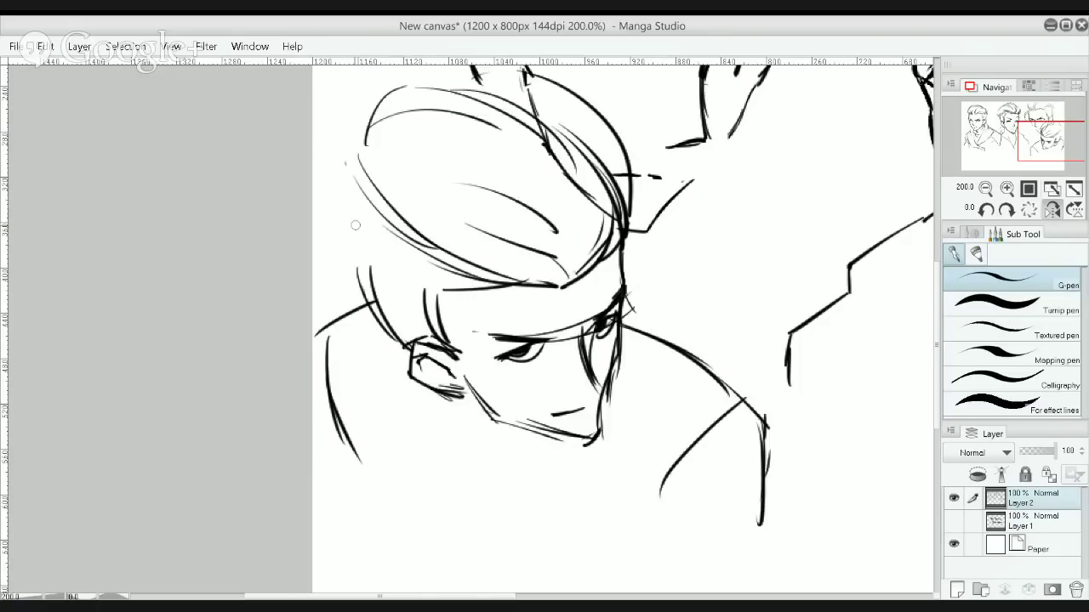
mouse_move(372, 209)
left_mouse_down()
mouse_move(328, 257)
mouse_move(377, 193)
left_mouse_up()
key("ctrl+z")
key("ctrl+z")
mouse_move(372, 298)
left_mouse_down()
mouse_move(361, 200)
mouse_move(381, 189)
left_mouse_up()
left_click_drag(338, 245, 399, 209)
key("ctrl+z")
left_click_drag(730, 217, 728, 224)
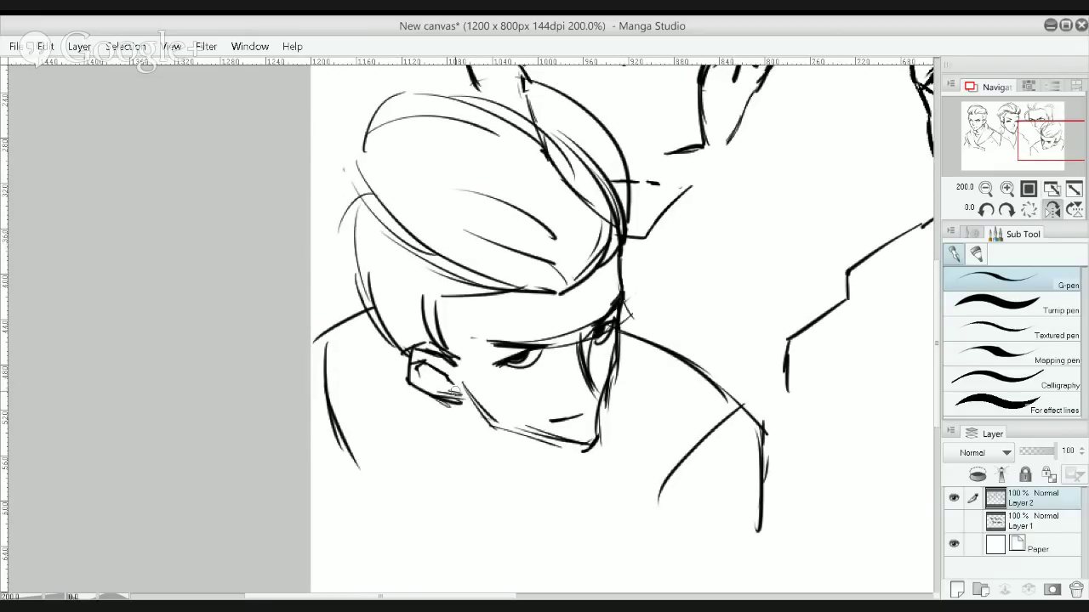
Strengthen the fourth face's jawline and draw a jagged near collar edge descending from below the ear
left_click_drag(460, 389, 495, 428)
left_click_drag(529, 433, 527, 352)
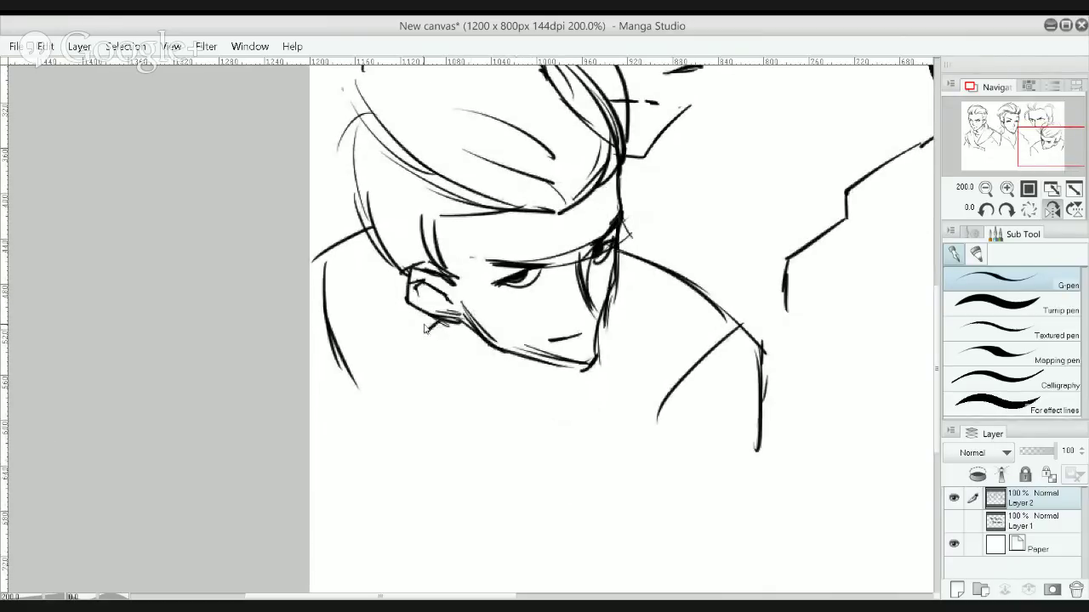
mouse_move(412, 309)
left_mouse_down()
mouse_move(465, 378)
mouse_move(435, 335)
mouse_move(448, 354)
left_mouse_up()
mouse_move(438, 361)
left_mouse_down()
mouse_move(475, 365)
mouse_move(500, 400)
mouse_move(482, 432)
mouse_move(499, 456)
left_mouse_up()
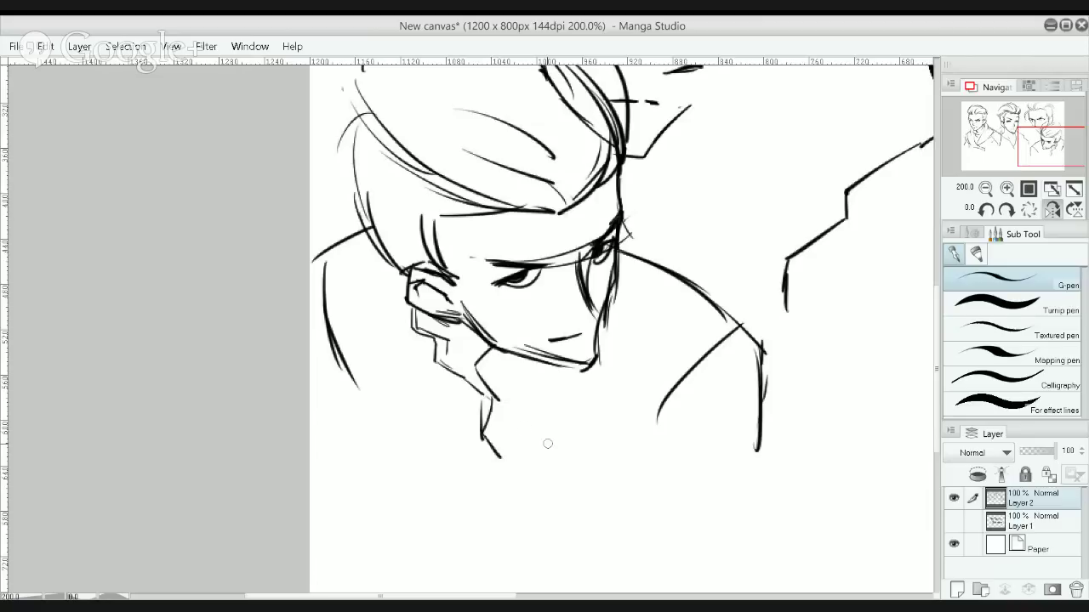
Add a small button dot to the fourth figure's near collar and a wavy far collar edge beside the chin
left_click_drag(627, 360, 561, 380)
key("ctrl+z")
mouse_move(502, 348)
left_mouse_down()
mouse_move(478, 366)
mouse_move(498, 398)
mouse_move(495, 368)
left_mouse_up()
mouse_move(601, 332)
left_mouse_down()
mouse_move(631, 310)
mouse_move(627, 356)
mouse_move(531, 349)
left_mouse_up()
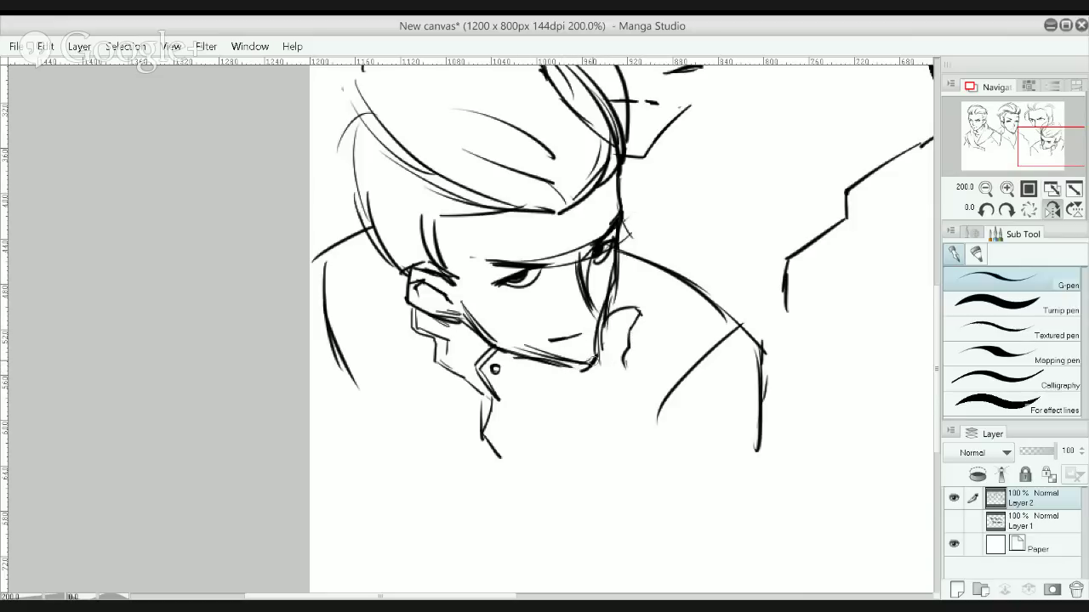
Erase and redraw the fourth figure's near collar with a hatched strip below it, and extend the far collar edge downward
mouse_move(574, 369)
left_mouse_down()
mouse_move(491, 361)
mouse_move(529, 440)
left_mouse_up()
mouse_move(518, 393)
left_mouse_down()
mouse_move(508, 351)
mouse_move(504, 423)
left_mouse_up()
key("e")
mouse_move(473, 354)
left_mouse_down()
mouse_move(499, 400)
mouse_move(483, 415)
left_mouse_up()
key("p")
mouse_move(475, 338)
left_mouse_down()
mouse_move(461, 363)
mouse_move(485, 379)
mouse_move(528, 468)
mouse_move(499, 425)
mouse_move(523, 447)
mouse_move(499, 417)
mouse_move(502, 382)
mouse_move(515, 413)
left_mouse_up()
mouse_move(621, 362)
left_mouse_down()
mouse_move(637, 380)
mouse_move(632, 418)
mouse_move(649, 438)
left_mouse_up()
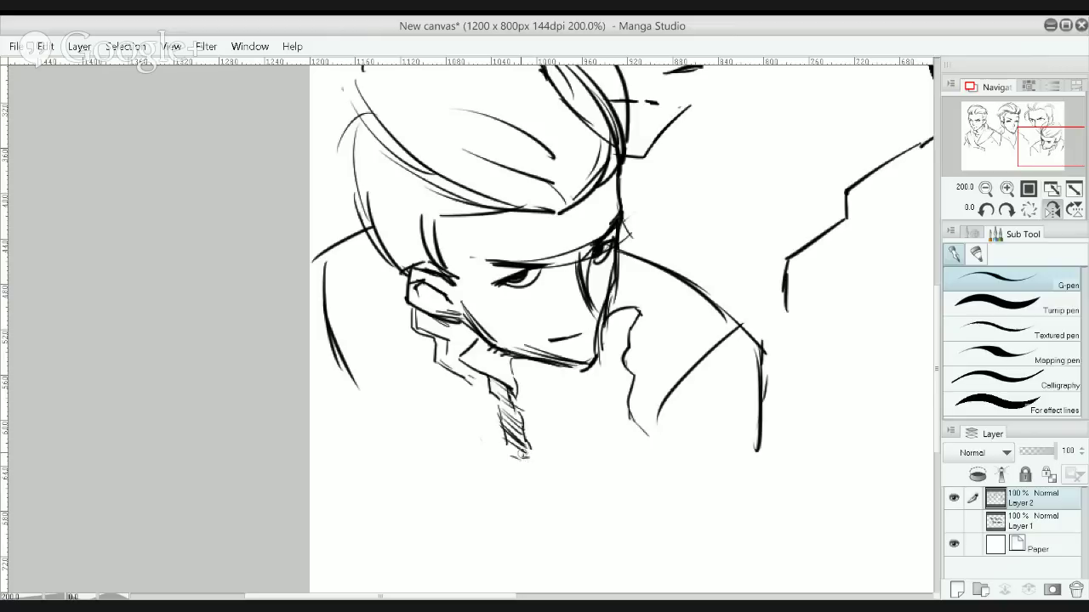
left_click_drag(521, 450, 530, 465)
Touch up the fourth figure's chin line and the collar edges around it
left_click_drag(573, 372, 601, 356)
mouse_move(482, 347)
left_mouse_down()
mouse_move(521, 359)
mouse_move(479, 336)
left_mouse_up()
mouse_move(606, 329)
left_mouse_down()
mouse_move(647, 300)
mouse_move(654, 312)
mouse_move(649, 301)
mouse_move(621, 317)
mouse_move(652, 303)
left_mouse_up()
key("e")
key("p")
Thicken the fourth head's front hair edge and parting line after undoing the arched strand at the back
left_click_drag(651, 249, 678, 331)
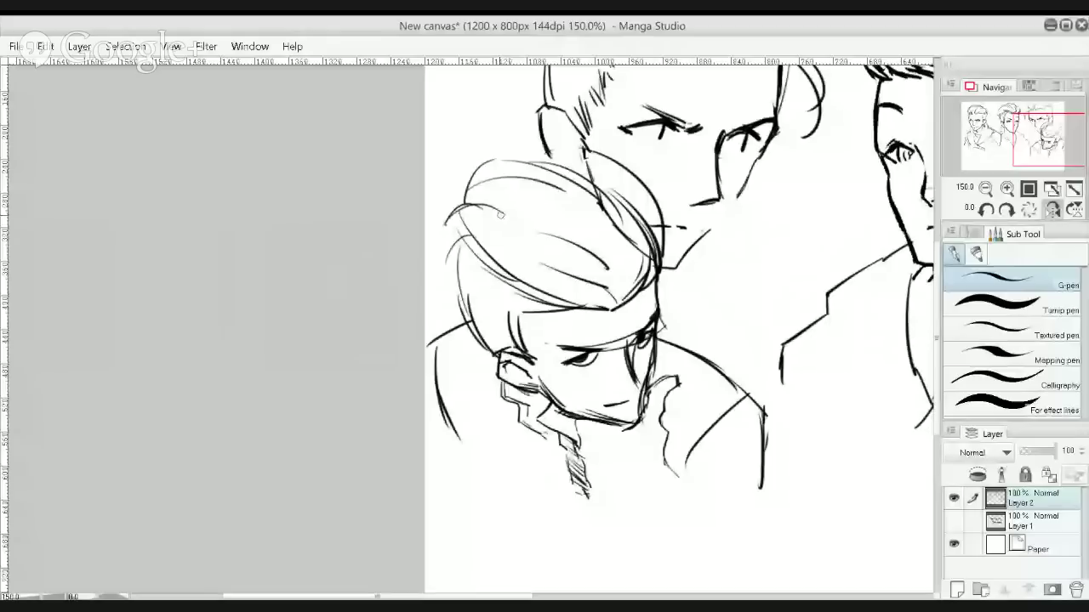
key("ctrl+z")
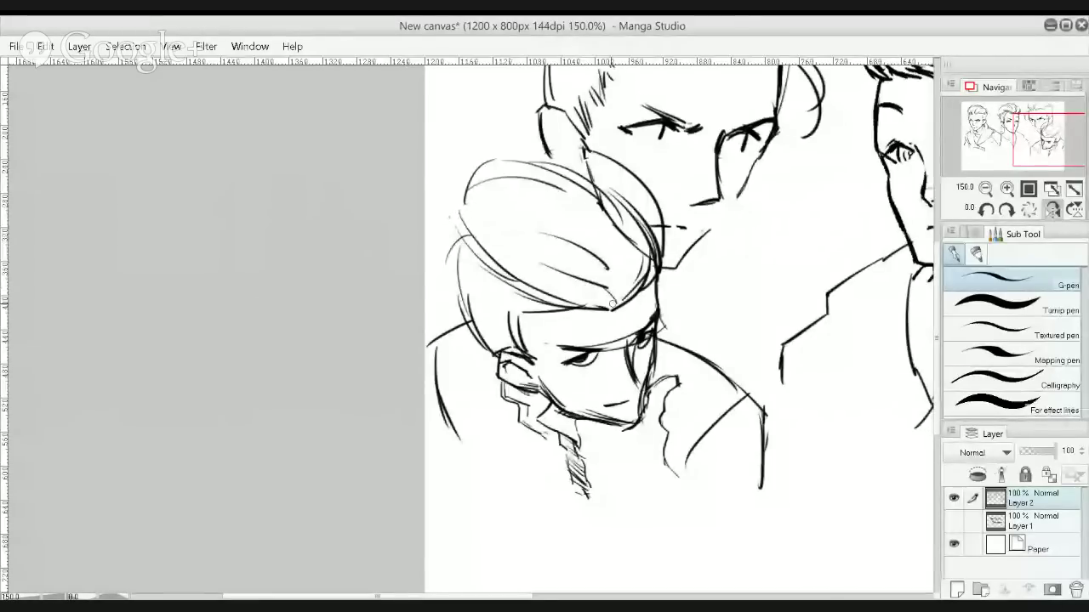
mouse_move(658, 245)
left_mouse_down()
mouse_move(652, 279)
mouse_move(607, 310)
left_mouse_up()
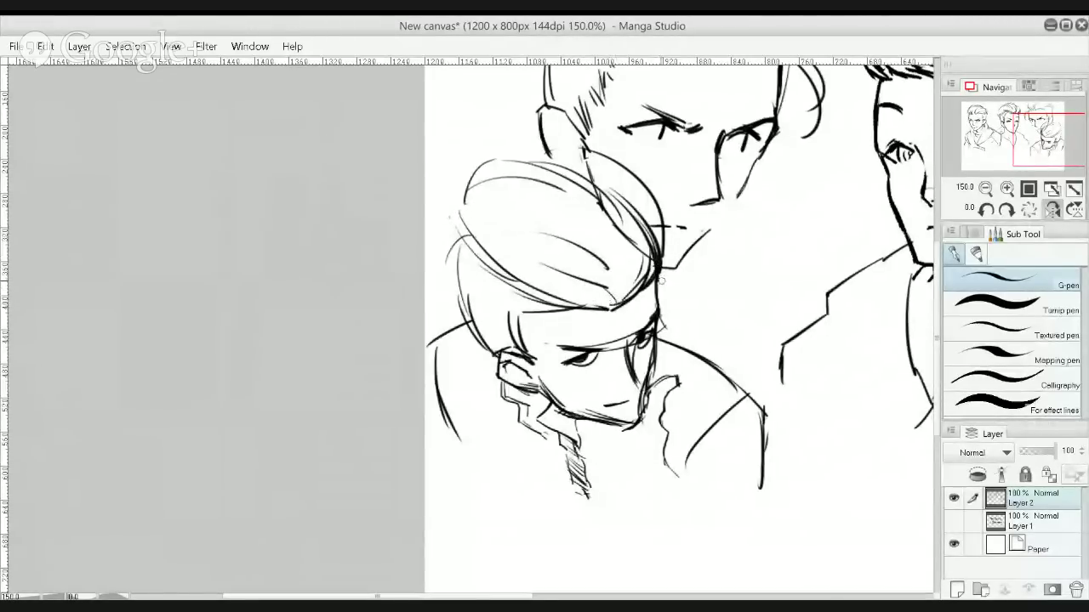
left_click_drag(470, 245, 544, 296)
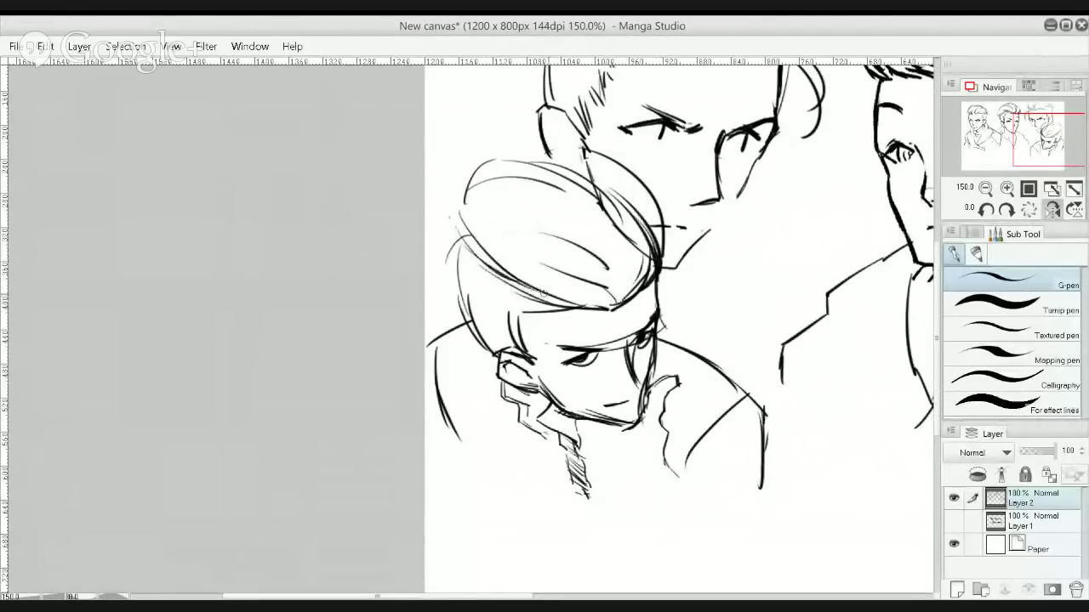
Fill the short side hair above the fourth head's ear with close parallel hatching
mouse_move(474, 331)
left_mouse_down()
mouse_move(505, 356)
mouse_move(498, 338)
mouse_move(519, 338)
left_mouse_up()
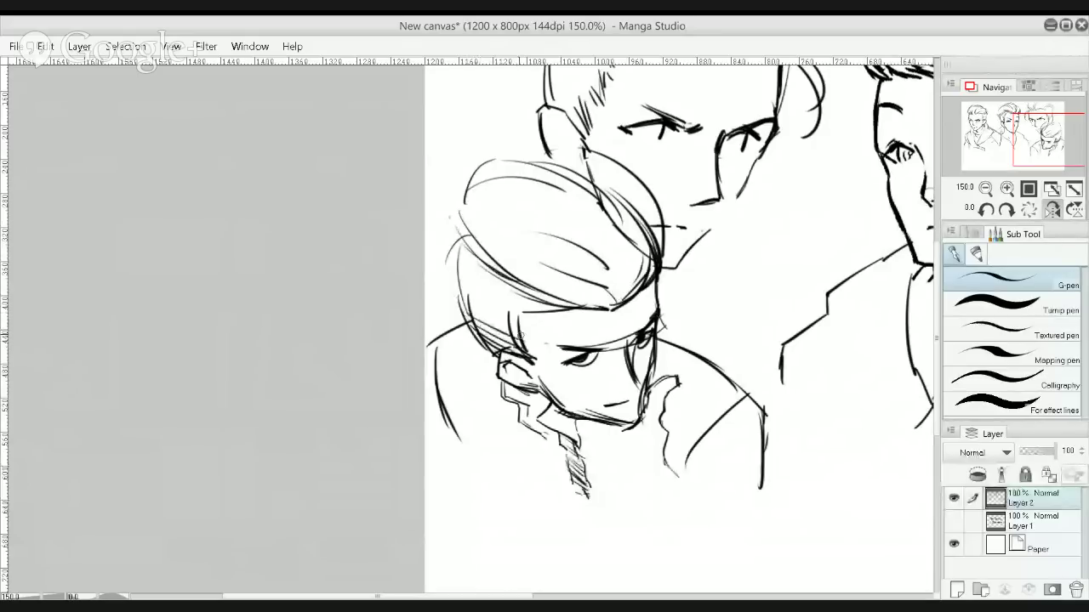
mouse_move(464, 302)
left_mouse_down()
mouse_move(517, 328)
mouse_move(515, 310)
left_mouse_up()
mouse_move(456, 268)
left_mouse_down()
mouse_move(524, 298)
mouse_move(532, 289)
left_mouse_up()
left_click_drag(478, 264, 555, 314)
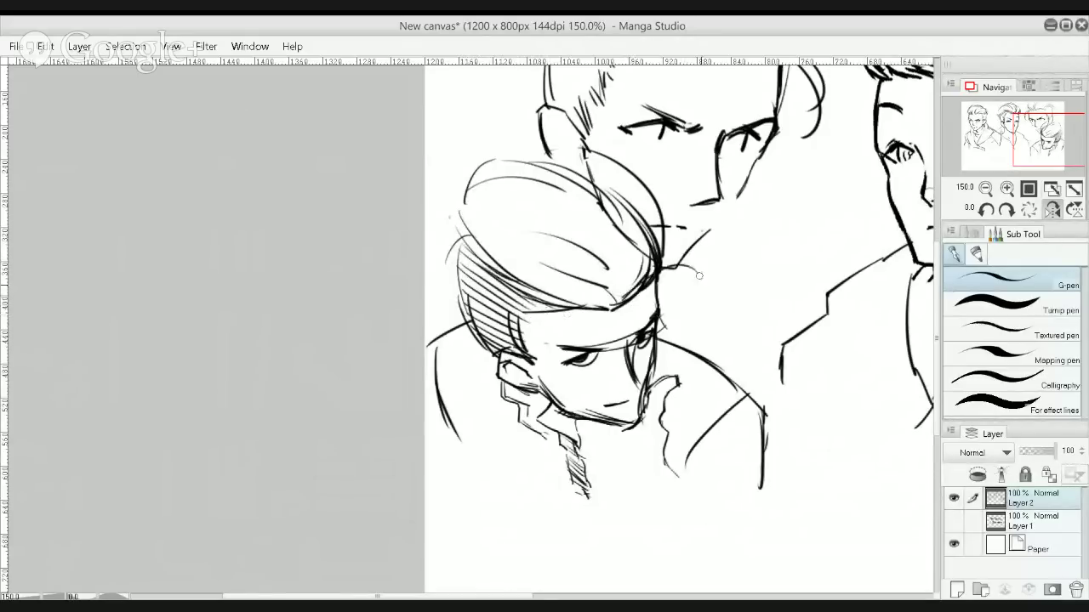
Draw a loose curved lock falling in front of the fourth head's forehead and an arched strand at the back of its crown
left_click_drag(658, 280, 700, 342)
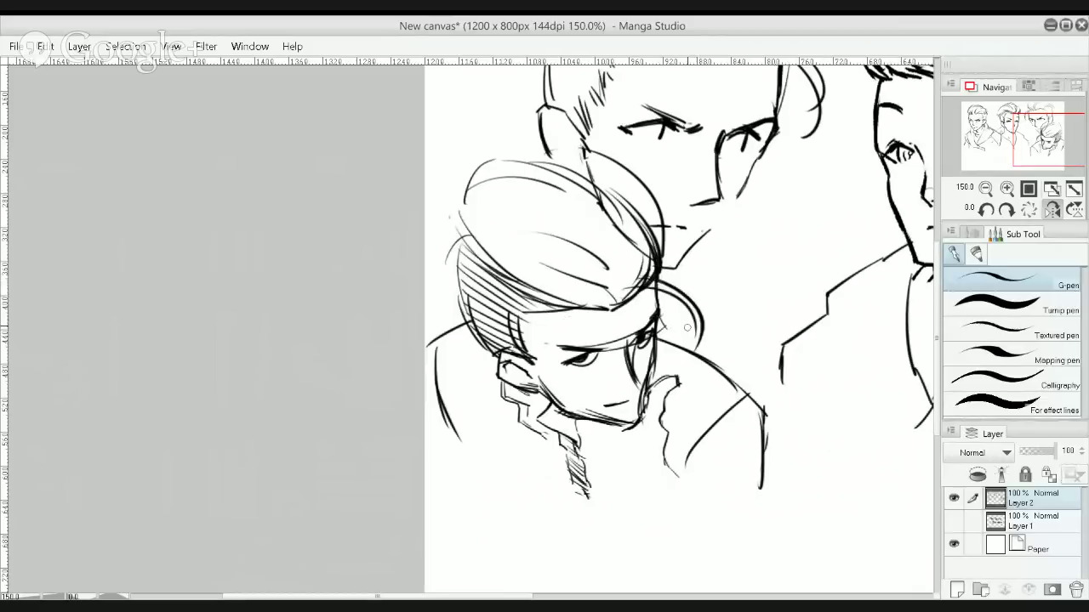
left_click_drag(661, 282, 684, 300)
key("ctrl+z")
mouse_move(448, 223)
left_mouse_down()
mouse_move(477, 208)
mouse_move(524, 217)
left_mouse_up()
left_click_drag(459, 198, 551, 229)
key("ctrl+z")
mouse_move(623, 294)
left_mouse_down()
mouse_move(496, 215)
mouse_move(507, 231)
mouse_move(497, 217)
mouse_move(613, 261)
mouse_move(563, 195)
left_mouse_up()
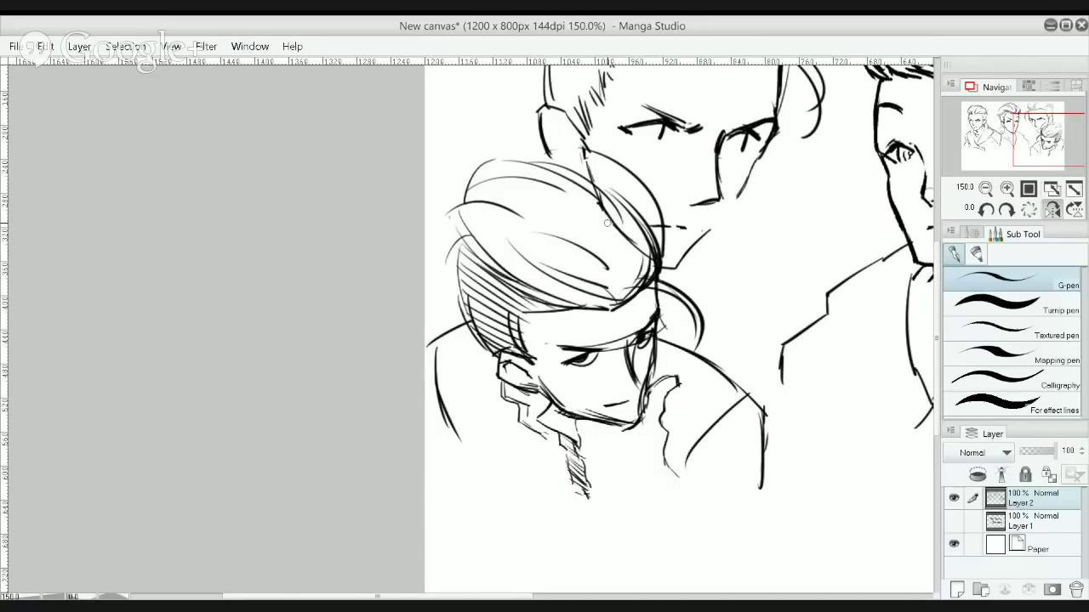
Erase the fourth head's overlapping front hair lines and redraw the front hair contour with the Textured pen
key("e")
mouse_move(606, 234)
left_mouse_down()
mouse_move(599, 171)
mouse_move(644, 218)
mouse_move(638, 255)
left_mouse_up()
key("p")
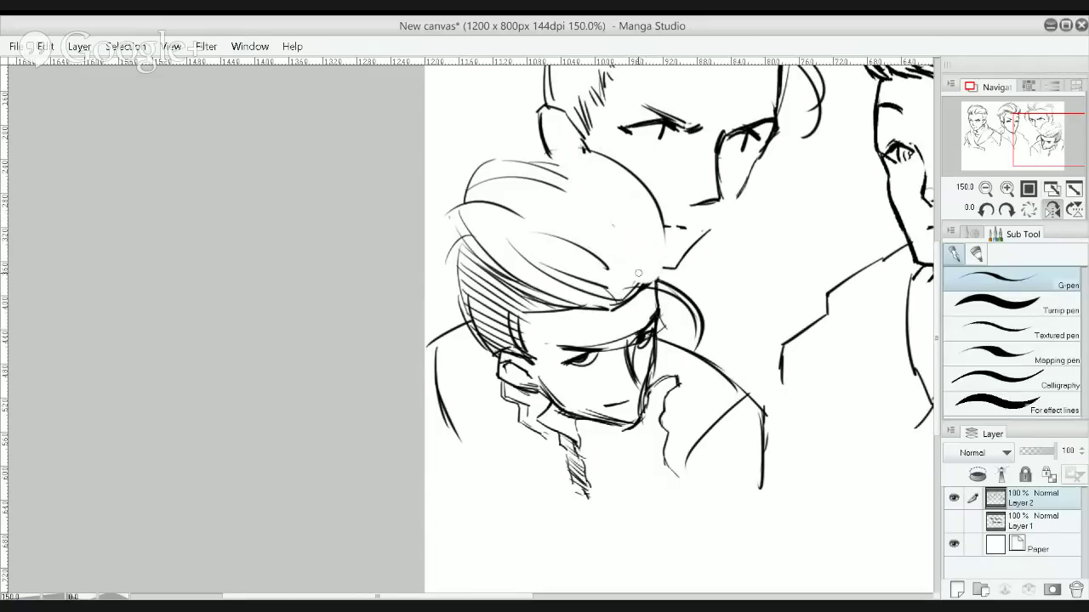
left_click(1033, 327)
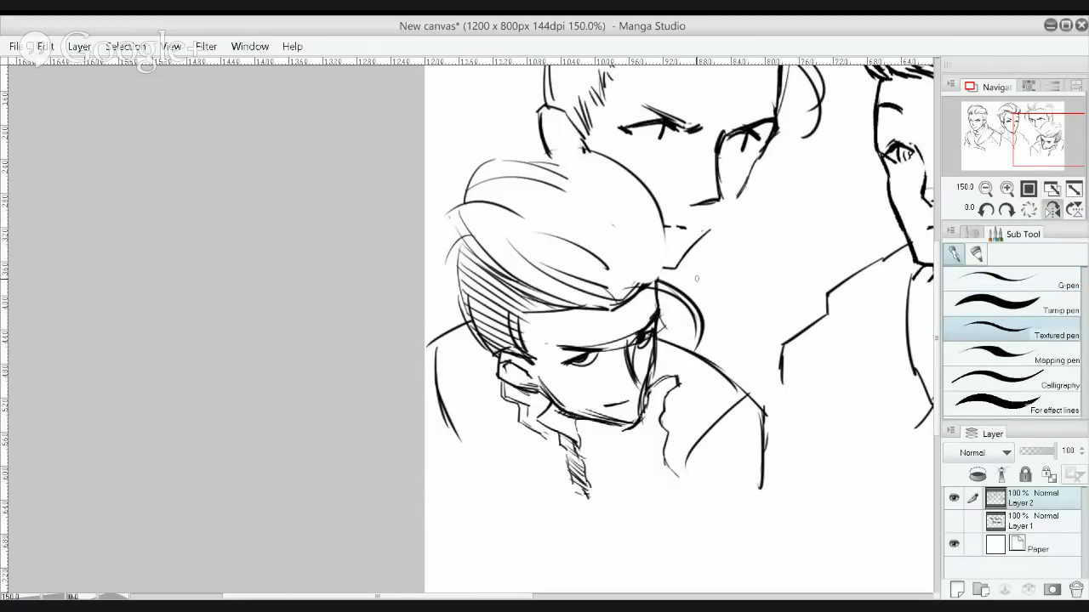
left_click_drag(631, 287, 658, 213)
key("ctrl+z")
mouse_move(622, 281)
left_mouse_down()
mouse_move(671, 213)
mouse_move(669, 271)
left_mouse_up()
left_click_drag(538, 164, 661, 255)
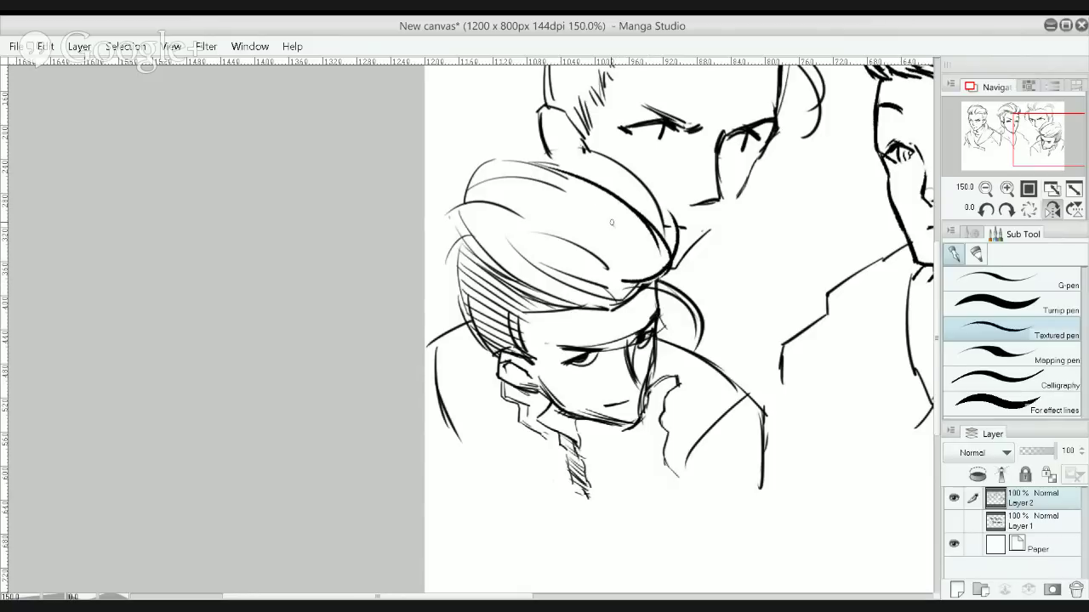
Layer close arched strands over the top front of the fourth head's hair, undoing the ill-fitting ones
mouse_move(507, 162)
left_mouse_down()
mouse_move(584, 159)
mouse_move(626, 177)
left_mouse_up()
key("ctrl+z")
left_click_drag(541, 165, 640, 181)
key("ctrl+z")
left_click_drag(545, 163, 643, 214)
left_click_drag(538, 162, 639, 178)
key("ctrl+z")
left_click_drag(528, 163, 649, 196)
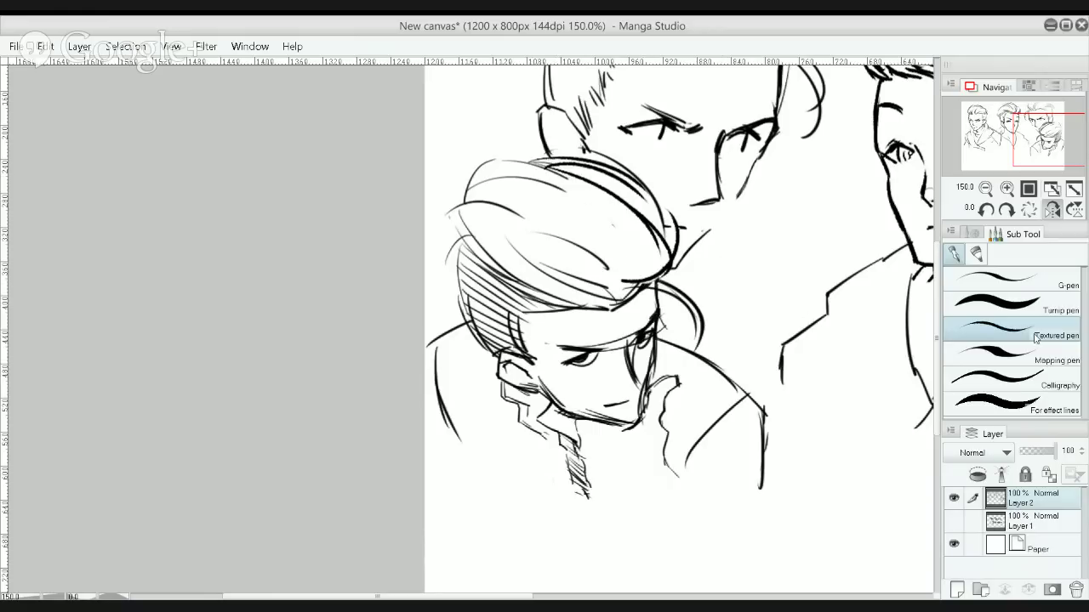
Hatch the side hair of the high-collared figure's head and add extra strands to its swept-back top hair
left_click(799, 337, "alt")
left_click(756, 330, "alt")
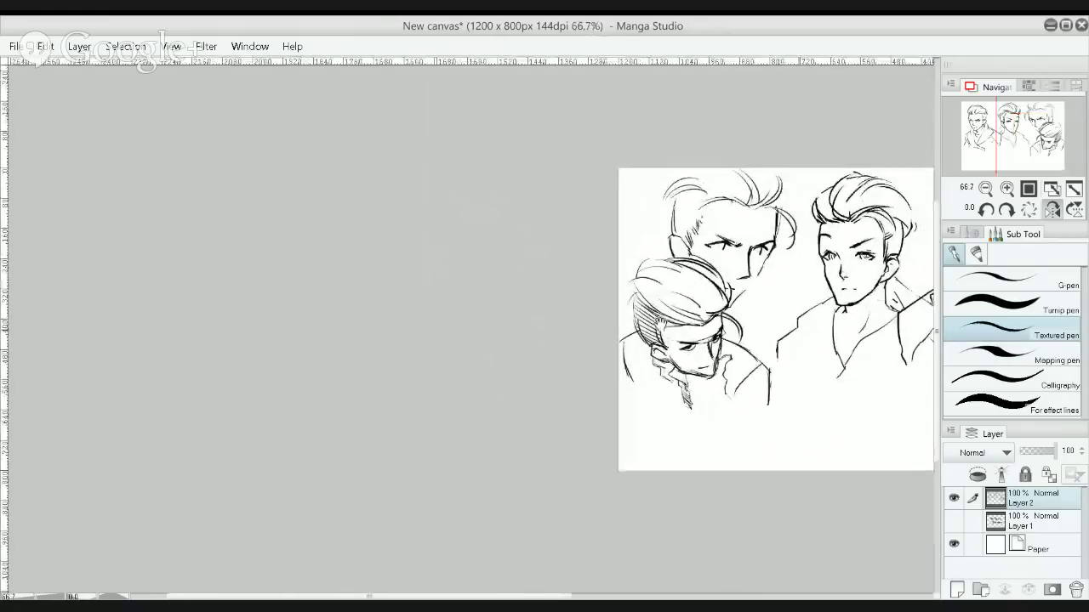
left_click_drag(885, 325, 651, 330)
left_click(719, 329, "ctrl")
scroll(776, 213, "up", 1)
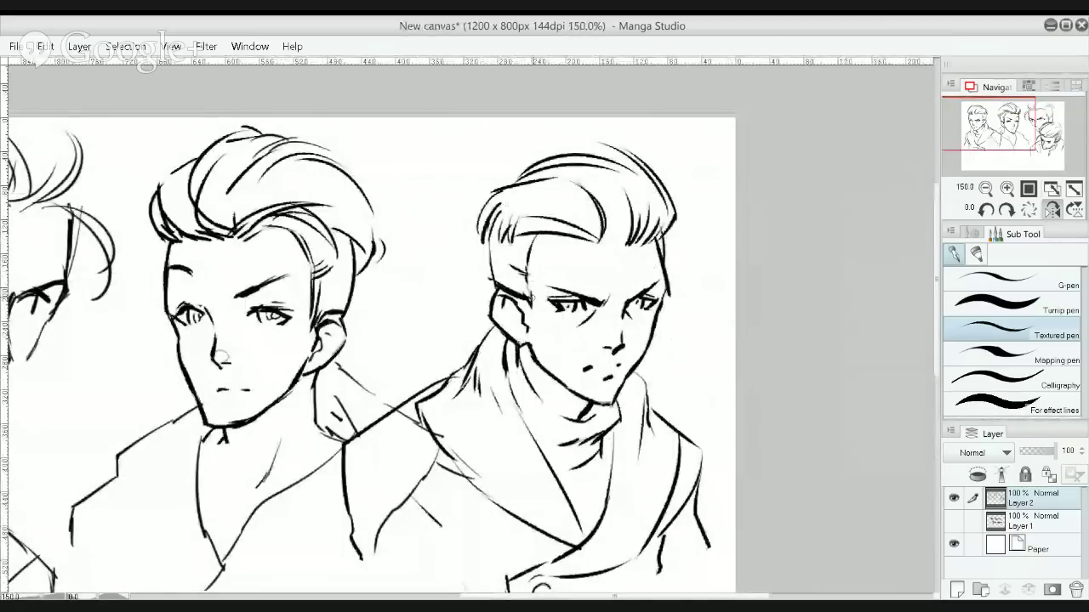
mouse_move(491, 277)
left_mouse_down()
mouse_move(526, 296)
mouse_move(531, 283)
left_mouse_up()
mouse_move(485, 246)
left_mouse_down()
mouse_move(511, 266)
mouse_move(540, 245)
left_mouse_up()
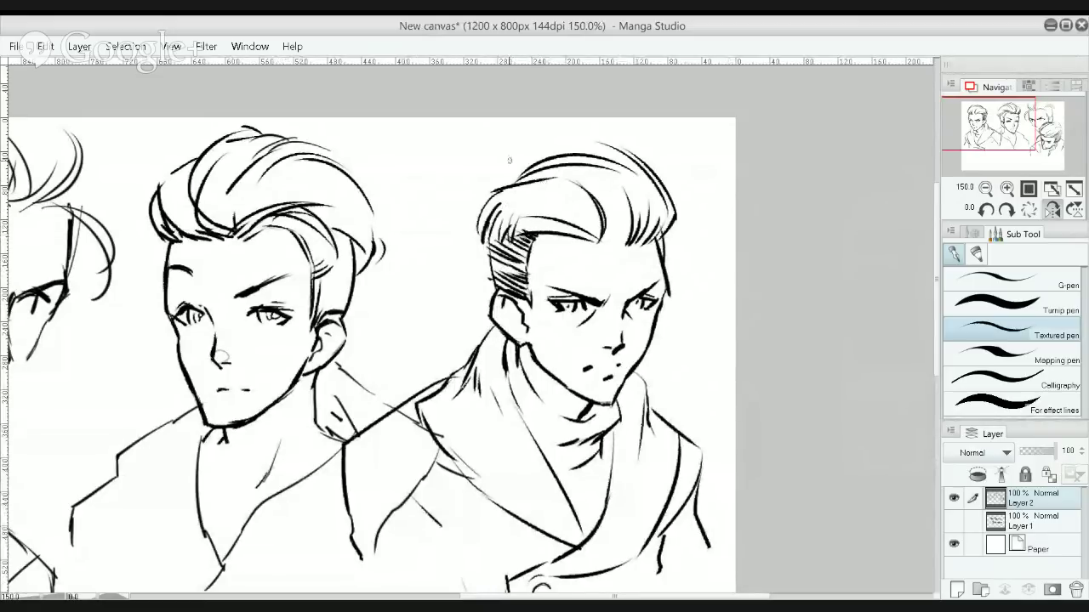
mouse_move(478, 199)
left_mouse_down()
mouse_move(587, 161)
mouse_move(628, 236)
left_mouse_up()
left_click_drag(625, 171, 652, 199)
Try another strand across the fourth head's top hair and undo it
scroll(614, 177, "down", 2)
left_click_drag(594, 217, 788, 227)
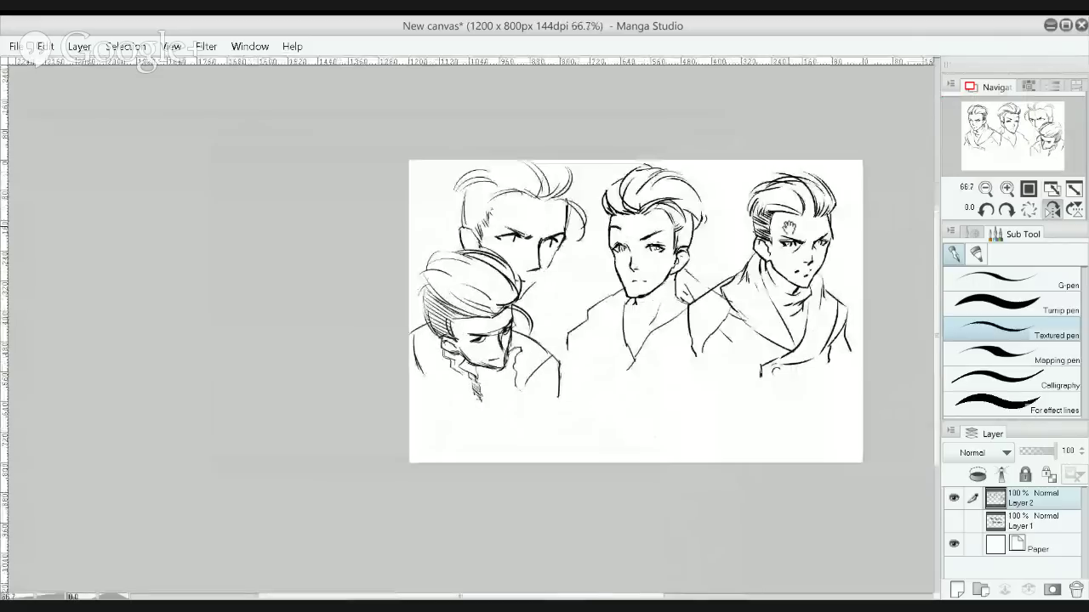
scroll(471, 237, "up", 2)
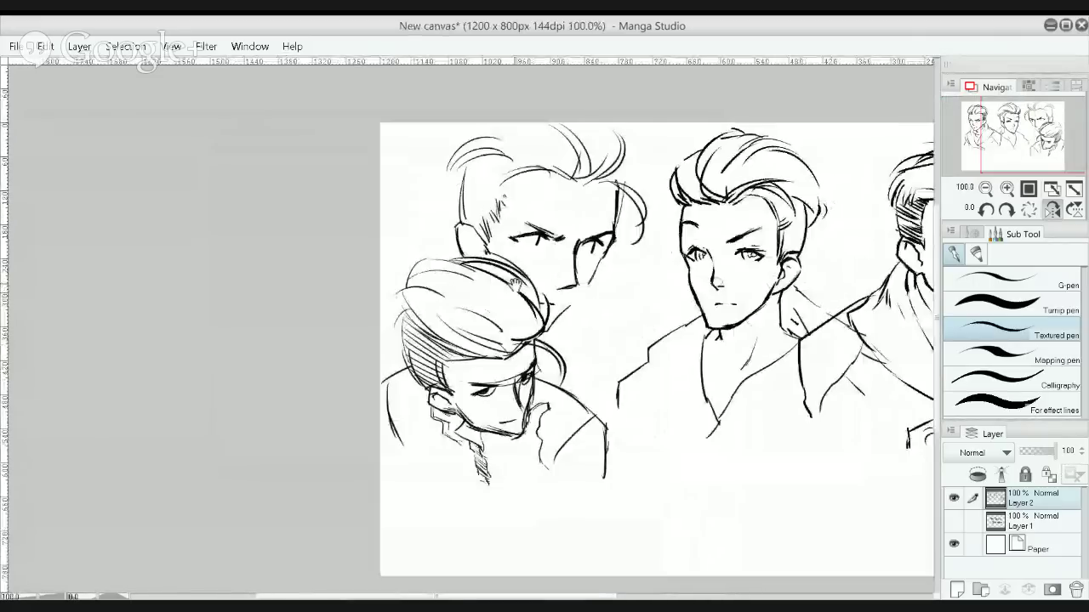
mouse_move(475, 271)
left_mouse_down()
mouse_move(516, 345)
mouse_move(506, 343)
left_mouse_up()
key("ctrl+z")
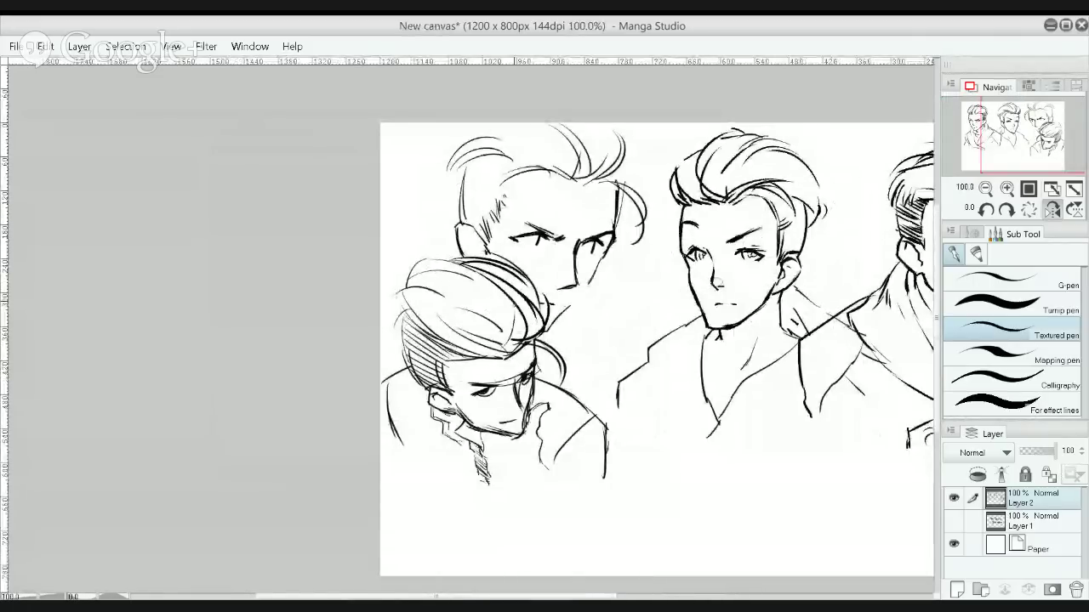
Draw a notched lapel from the middle figure's collar down to the chest opening, undoing the first attempt
left_click_drag(664, 343, 631, 279)
left_click_drag(780, 326, 577, 305)
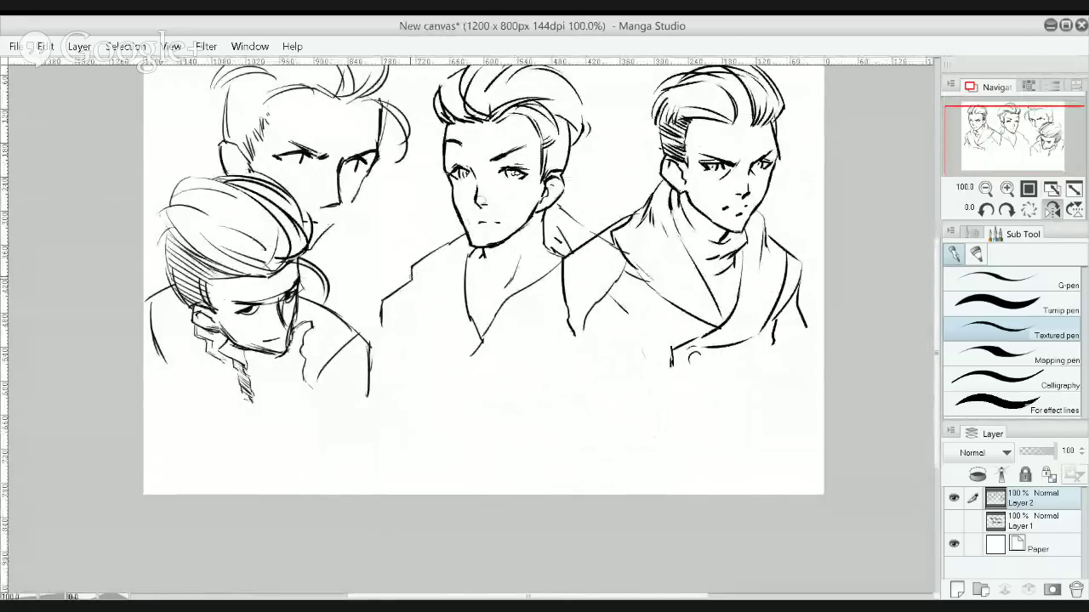
left_click_drag(411, 277, 453, 353)
key("ctrl+z")
mouse_move(410, 266)
left_mouse_down()
mouse_move(430, 344)
mouse_move(449, 371)
left_mouse_up()
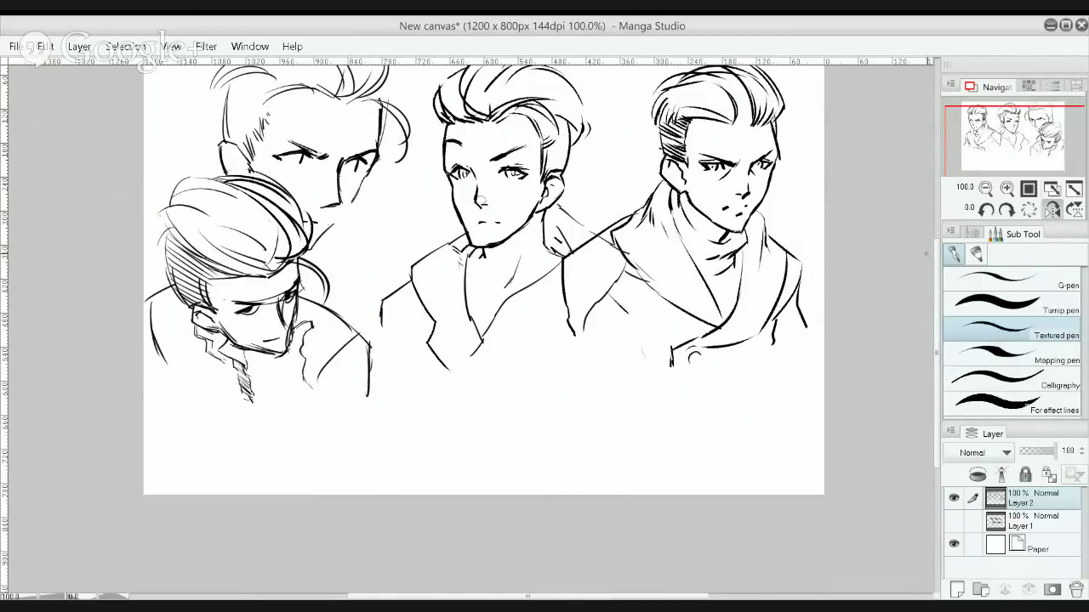
Draw the curved lower edges of the third face's two eyes
left_click_drag(411, 94, 493, 220)
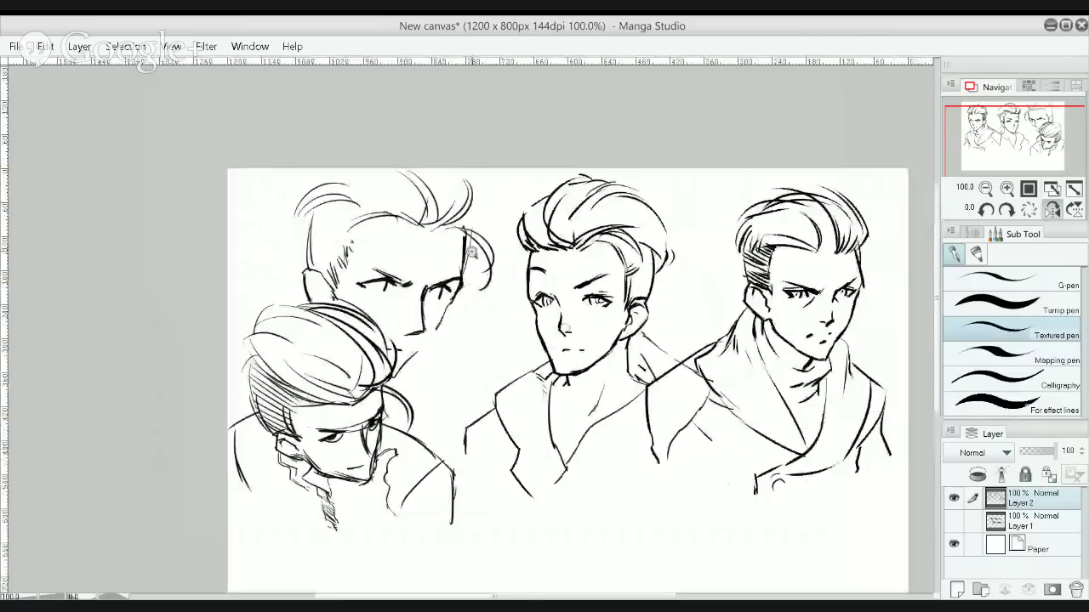
left_click(428, 246, "ctrl")
left_click_drag(373, 301, 429, 310)
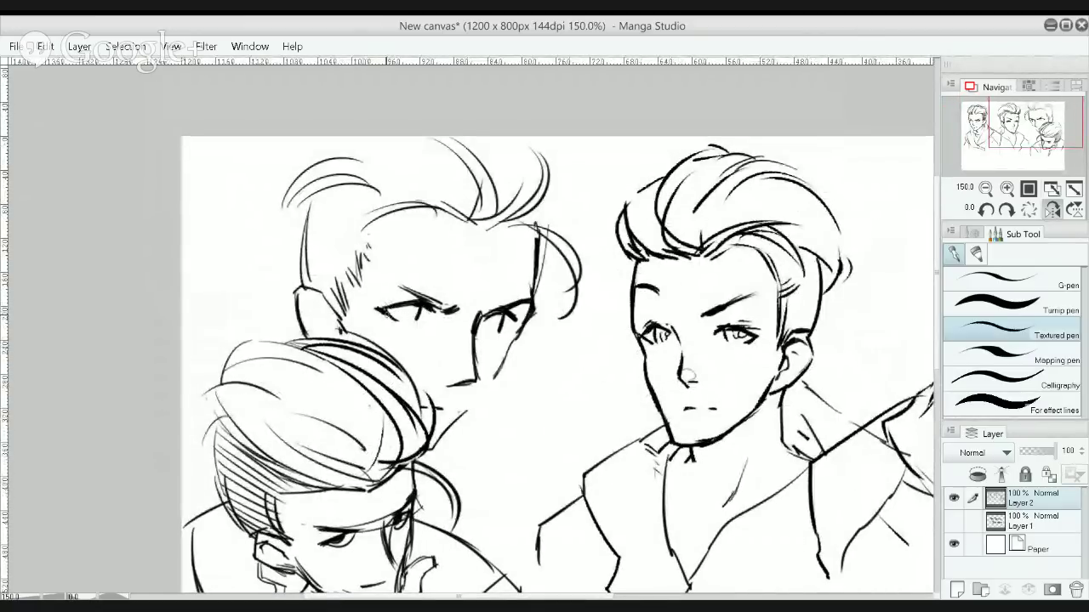
left_click_drag(383, 313, 410, 319)
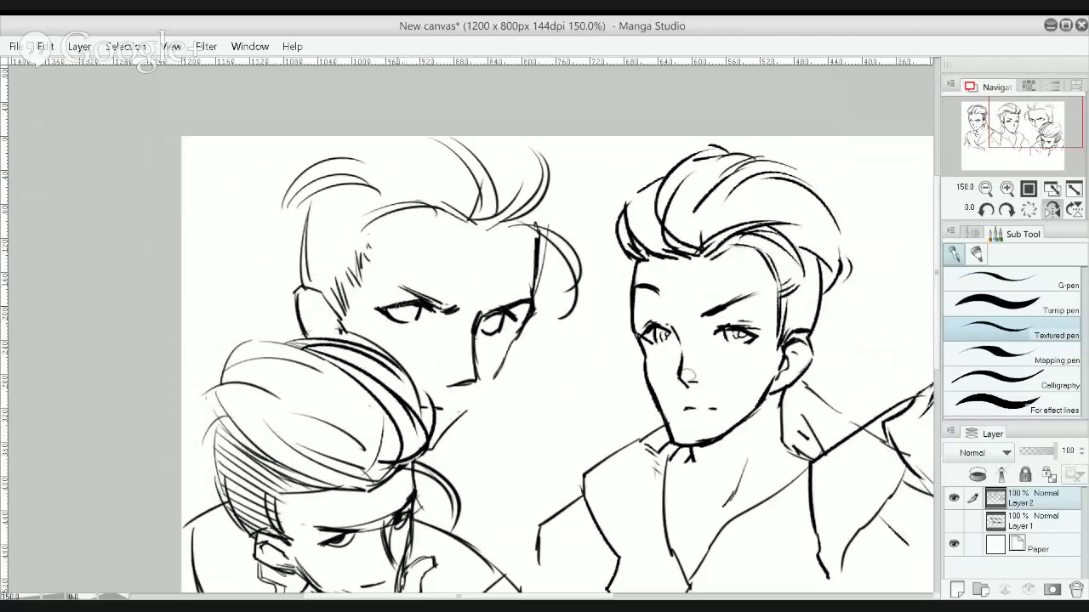
Touch up the third face's eye and enclose its swept hair with outer strokes along both sides of the crown
left_click_drag(395, 306, 403, 311)
key("ctrl+minus")
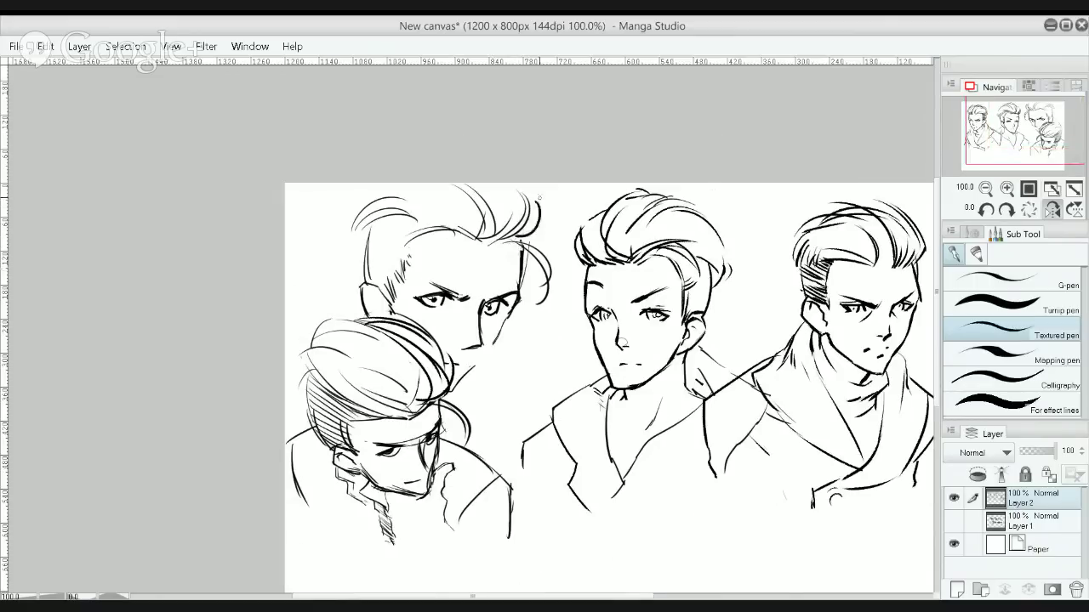
key("ctrl+z")
mouse_move(536, 193)
left_mouse_down()
mouse_move(529, 245)
mouse_move(553, 230)
mouse_move(542, 183)
left_mouse_up()
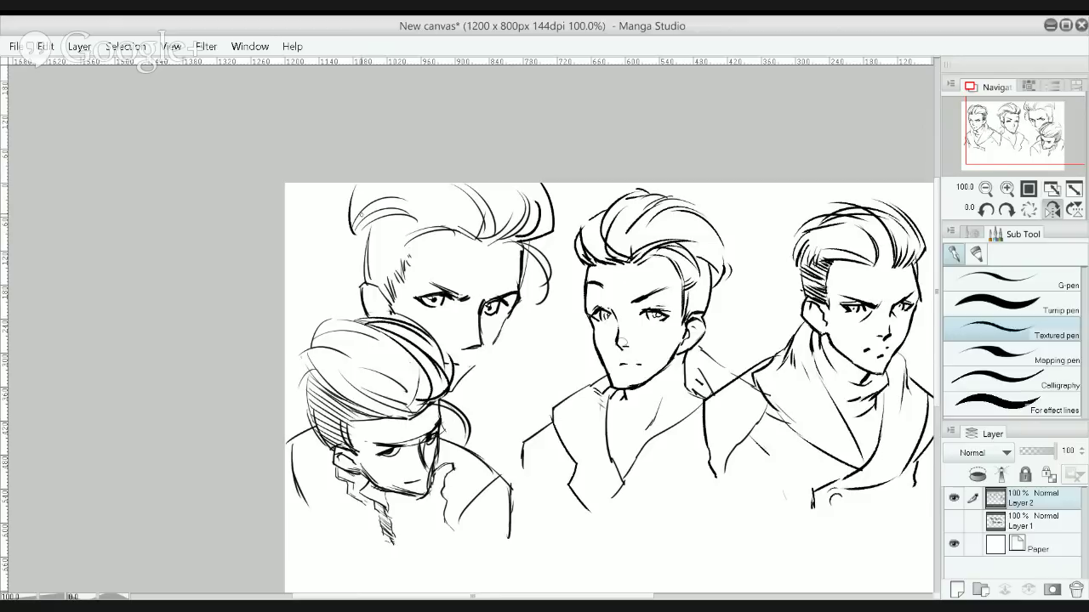
left_click_drag(353, 232, 365, 285)
mouse_move(357, 222)
left_mouse_down()
mouse_move(371, 277)
mouse_move(375, 184)
left_mouse_up()
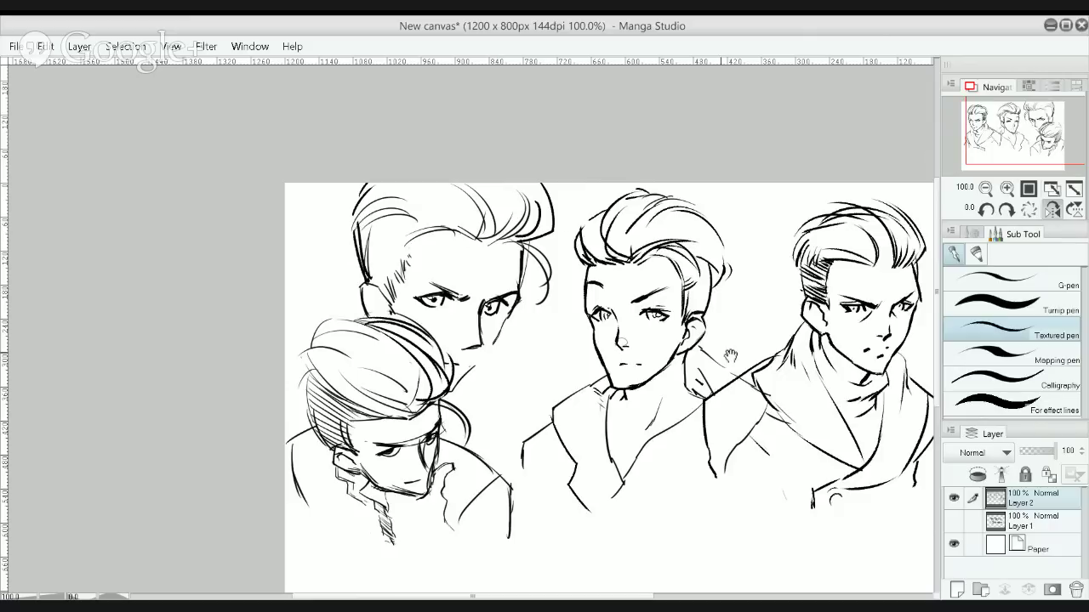
Start a fifth head in the empty space below the middle figure with sideburn lines, ear tops and slanted eyebrows
left_click_drag(751, 356, 689, 284)
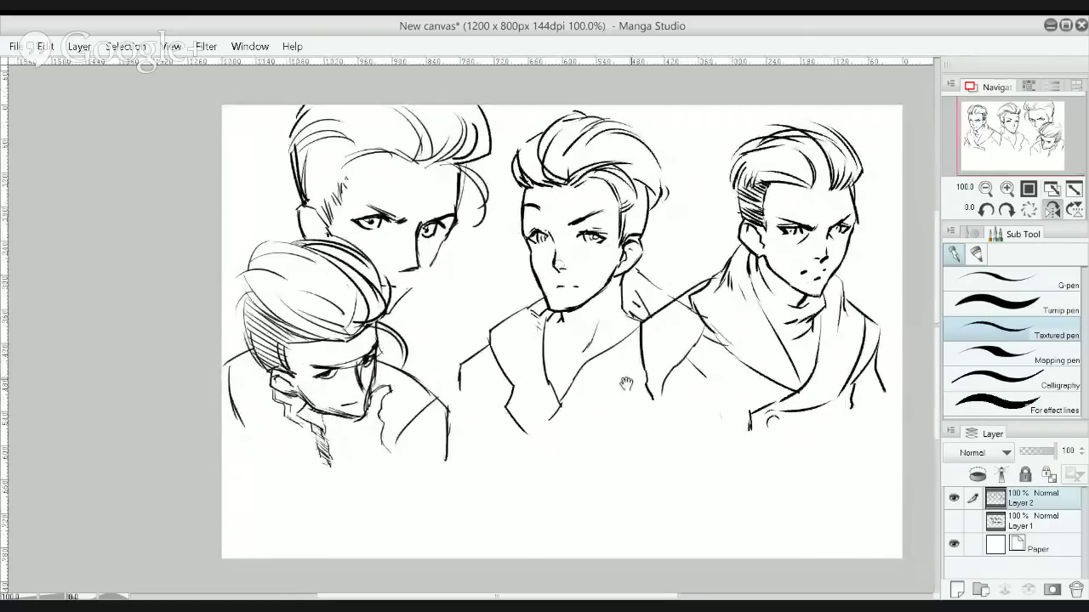
left_click_drag(611, 384, 618, 207)
left_click(611, 343, "ctrl")
scroll(660, 352, "up", 1)
left_click_drag(621, 159, 571, 325)
scroll(587, 333, "down", 1)
left_click_drag(592, 405, 621, 240)
left_click(606, 284)
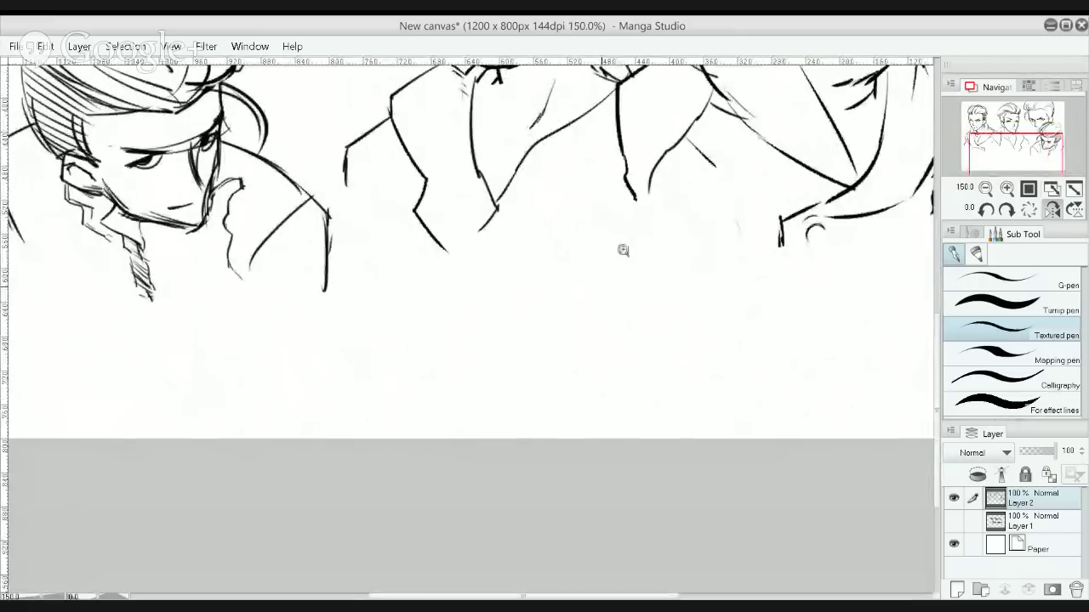
left_click_drag(570, 164, 585, 299)
key("ctrl+z")
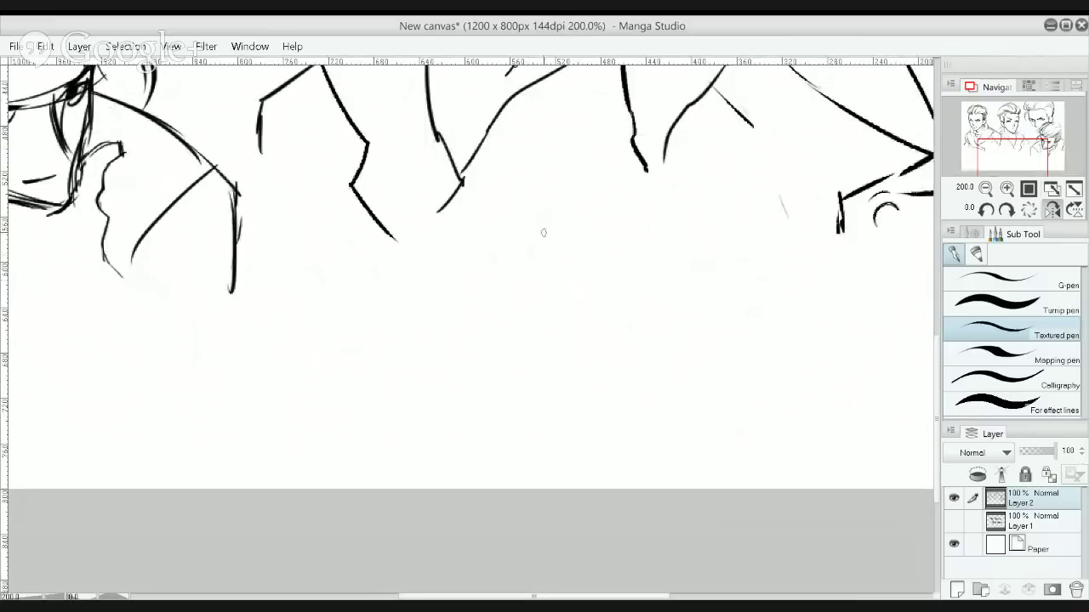
left_click_drag(540, 248, 549, 294)
left_click_drag(686, 249, 687, 294)
mouse_move(540, 248)
left_mouse_down()
mouse_move(542, 310)
mouse_move(526, 301)
mouse_move(517, 321)
mouse_move(540, 361)
left_mouse_up()
key("ctrl+z")
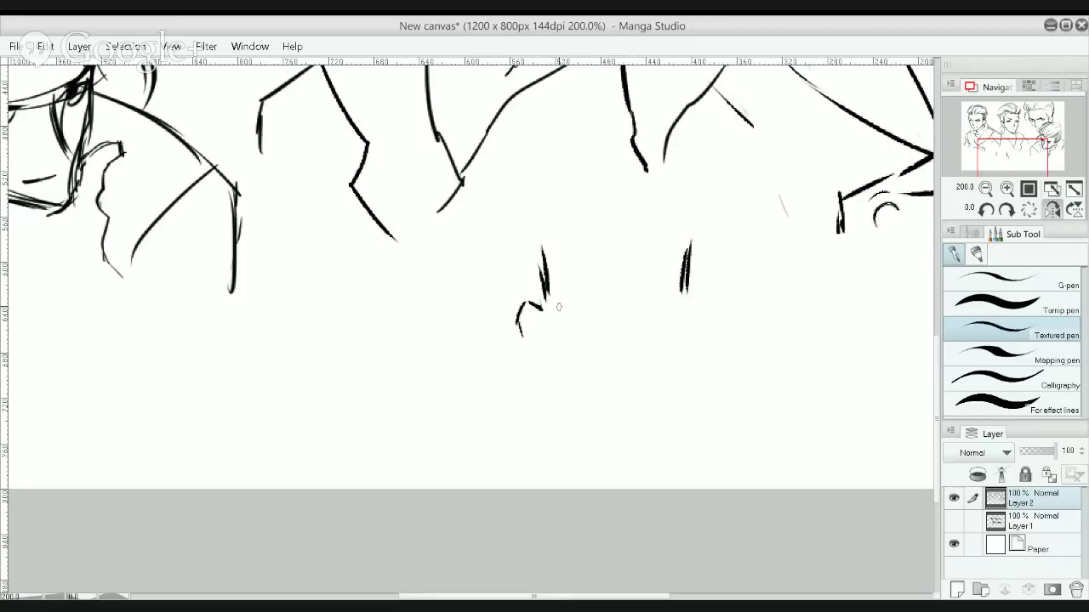
mouse_move(572, 304)
left_mouse_down()
mouse_move(599, 320)
mouse_move(555, 301)
left_mouse_up()
mouse_move(656, 308)
left_mouse_down()
mouse_move(711, 305)
mouse_move(716, 356)
left_mouse_up()
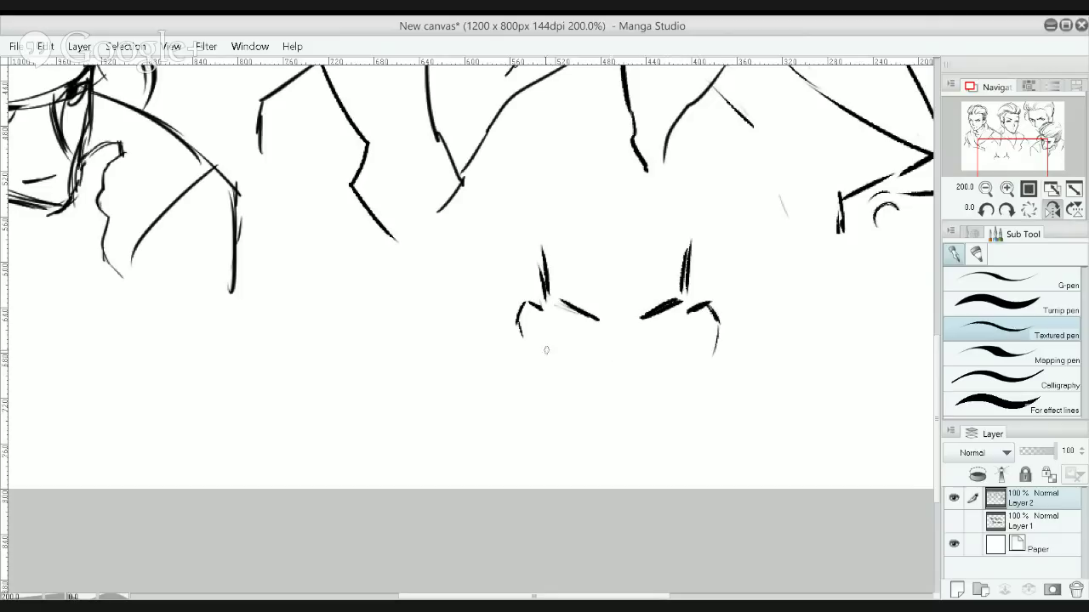
Draw the outer curves of the fifth head's ears down to the lobes and add one side of the face
left_click_drag(520, 337, 542, 375)
left_click_drag(714, 349, 702, 369)
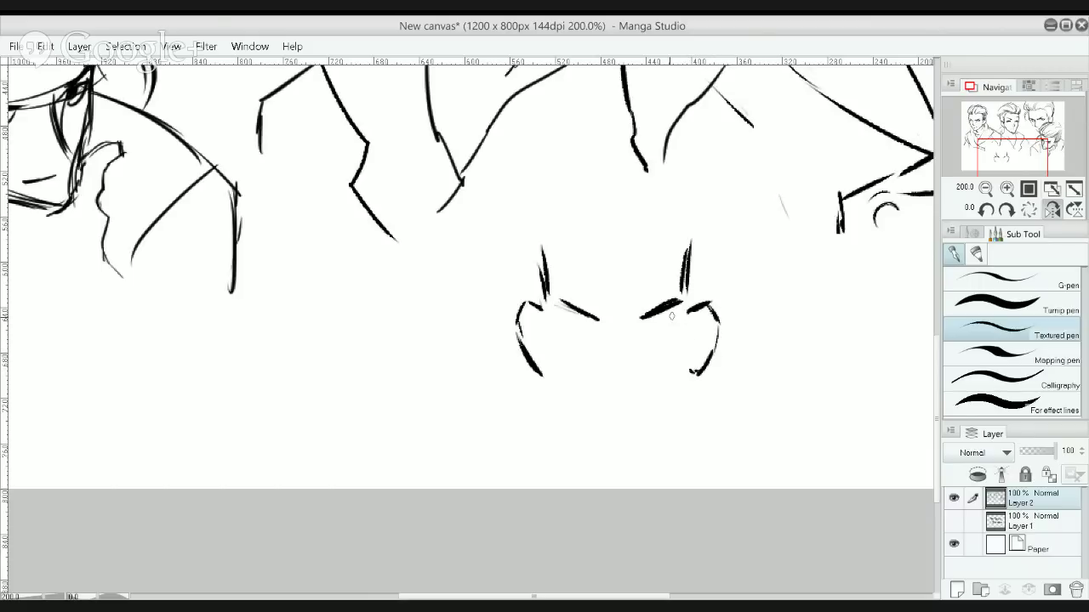
left_click_drag(534, 318, 550, 367)
left_click_drag(522, 302, 614, 308)
mouse_move(560, 372)
left_mouse_down()
mouse_move(705, 365)
mouse_move(702, 304)
mouse_move(692, 365)
left_mouse_up()
left_click_drag(673, 304, 703, 305)
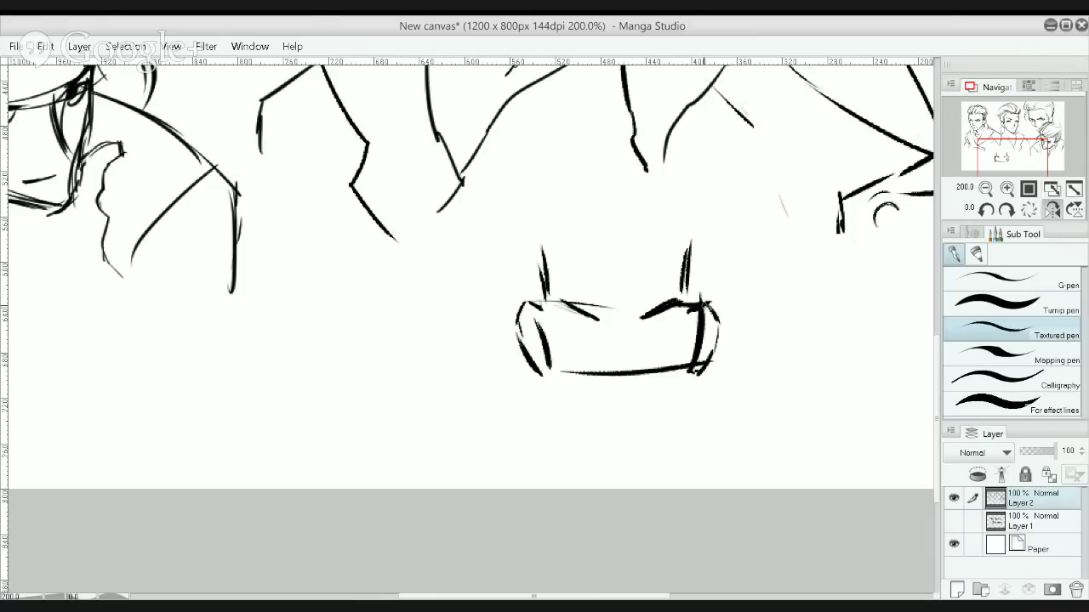
key("ctrl+z")
key("ctrl+z")
key("ctrl+z")
key("ctrl+z")
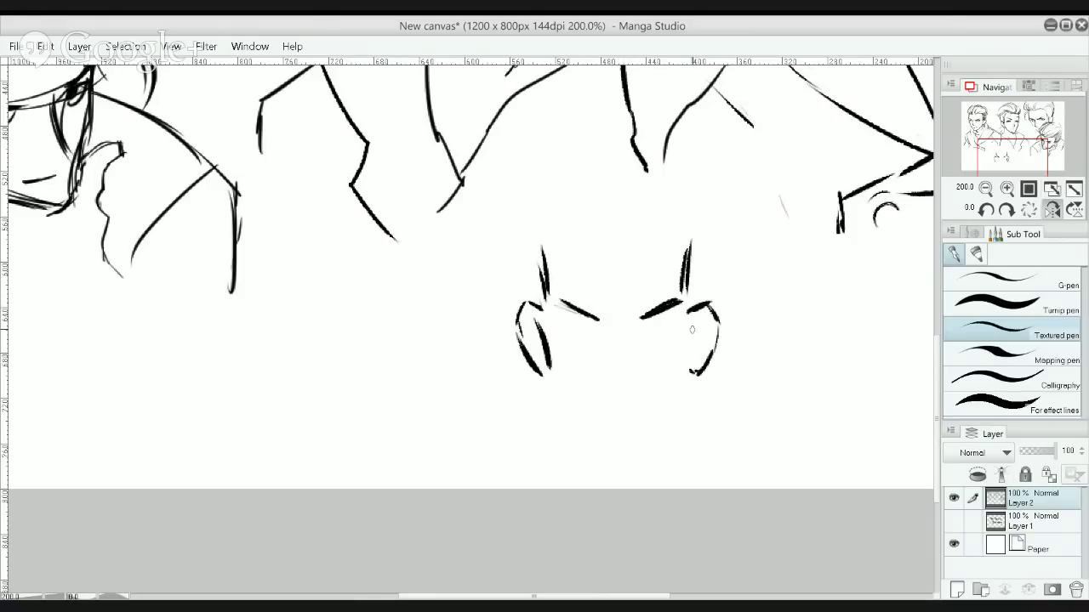
Draw the other side of the fifth face and the outer edges of both sideburns
left_click_drag(693, 305, 685, 371)
left_click_drag(534, 306, 527, 279)
left_click_drag(703, 262, 695, 299)
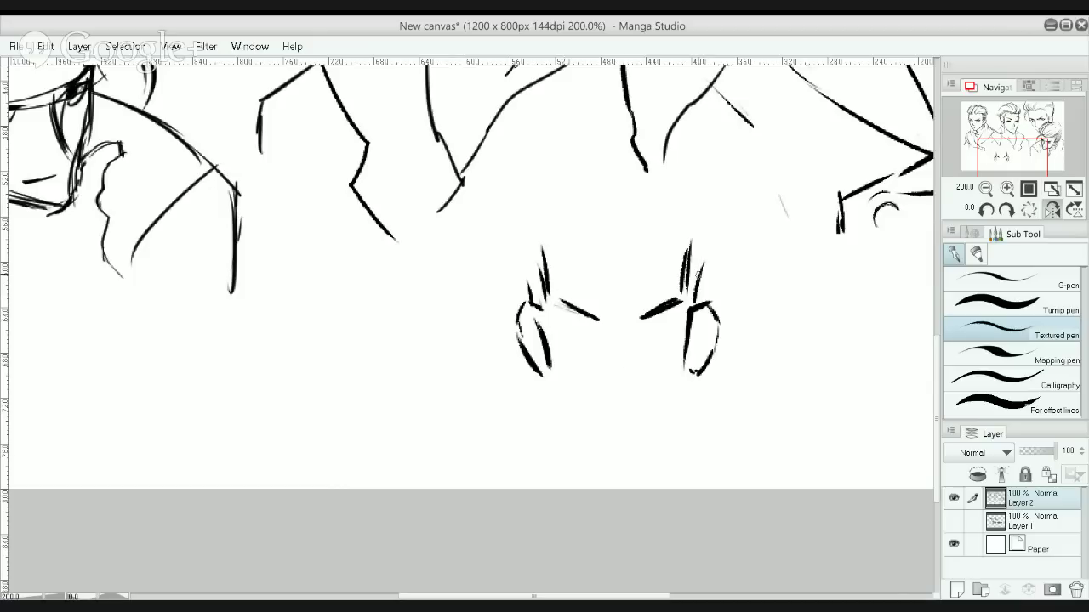
Draw the fifth face's tapering jawline down to a short flat chin, undoing the rejected strokes
mouse_move(545, 376)
left_mouse_down()
mouse_move(565, 410)
mouse_move(556, 398)
mouse_move(620, 450)
mouse_move(629, 440)
left_mouse_up()
key("ctrl+z")
key("ctrl+z")
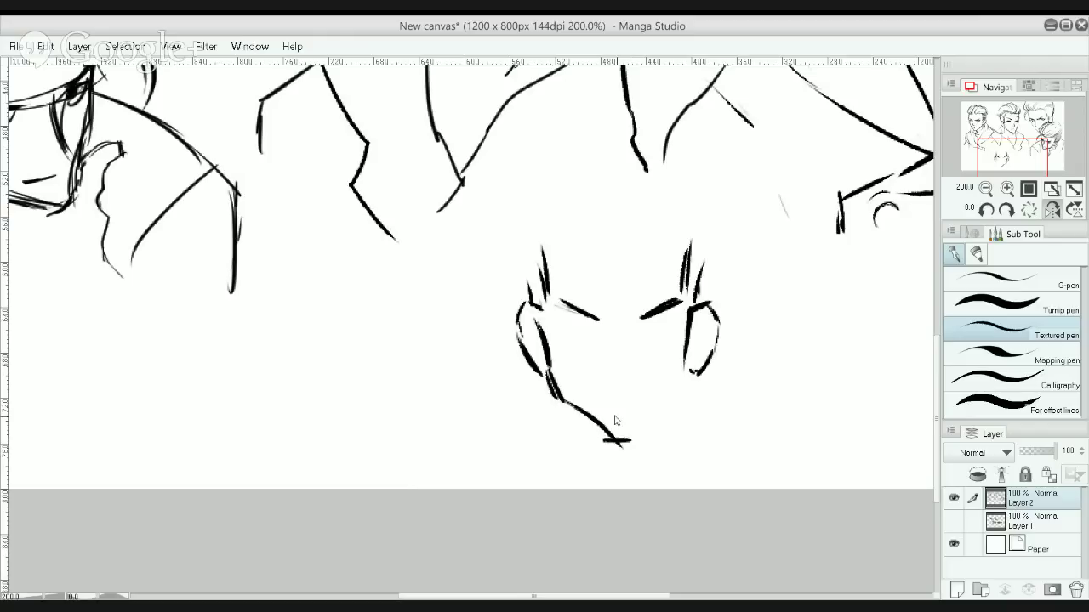
key("ctrl+z")
key("ctrl+z")
mouse_move(563, 403)
left_mouse_down()
mouse_move(614, 442)
mouse_move(642, 450)
mouse_move(644, 441)
left_mouse_up()
mouse_move(692, 377)
left_mouse_down()
mouse_move(640, 444)
mouse_move(690, 374)
mouse_move(683, 325)
left_mouse_up()
key("ctrl+z")
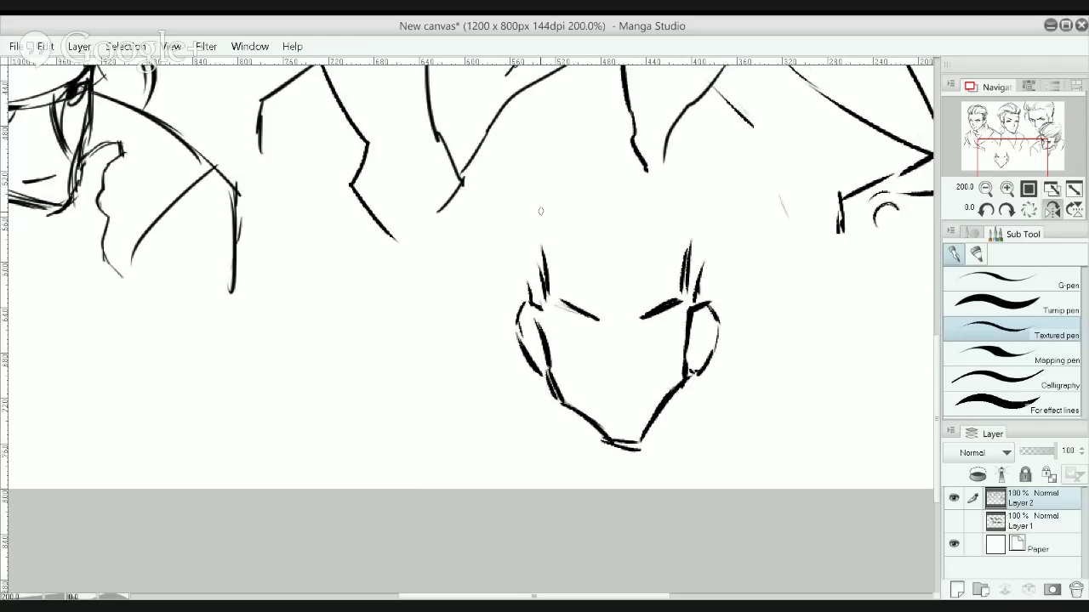
Draw the fifth head's hairline as strands parting from the middle of the forehead and curling down over both temples
mouse_move(606, 238)
left_mouse_down()
mouse_move(557, 189)
mouse_move(575, 161)
left_mouse_up()
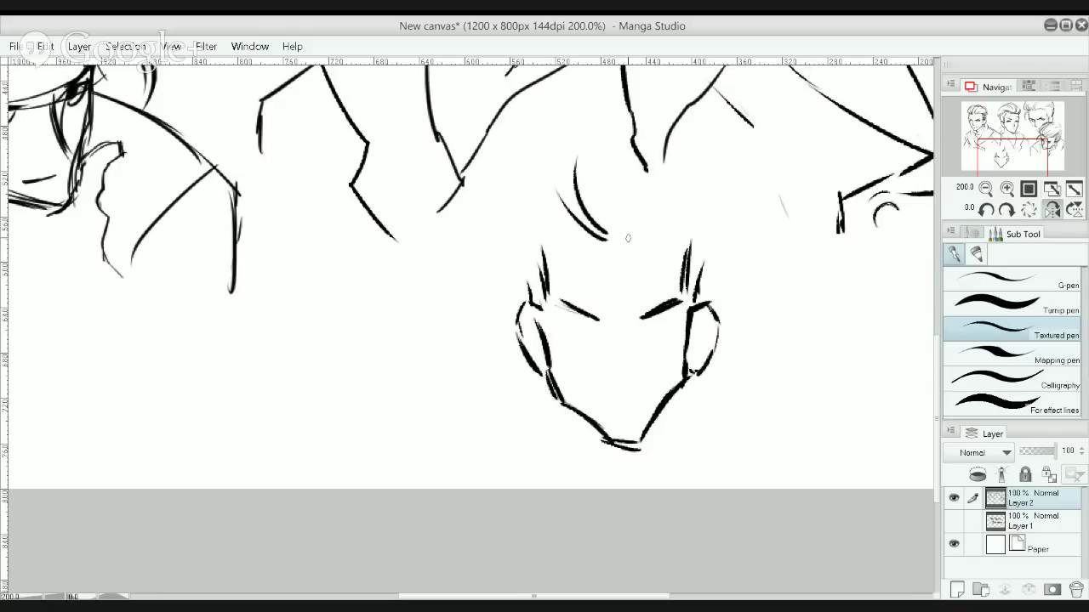
mouse_move(617, 245)
left_mouse_down()
mouse_move(662, 226)
mouse_move(722, 260)
left_mouse_up()
left_click_drag(681, 212, 721, 266)
left_click_drag(543, 256, 601, 220)
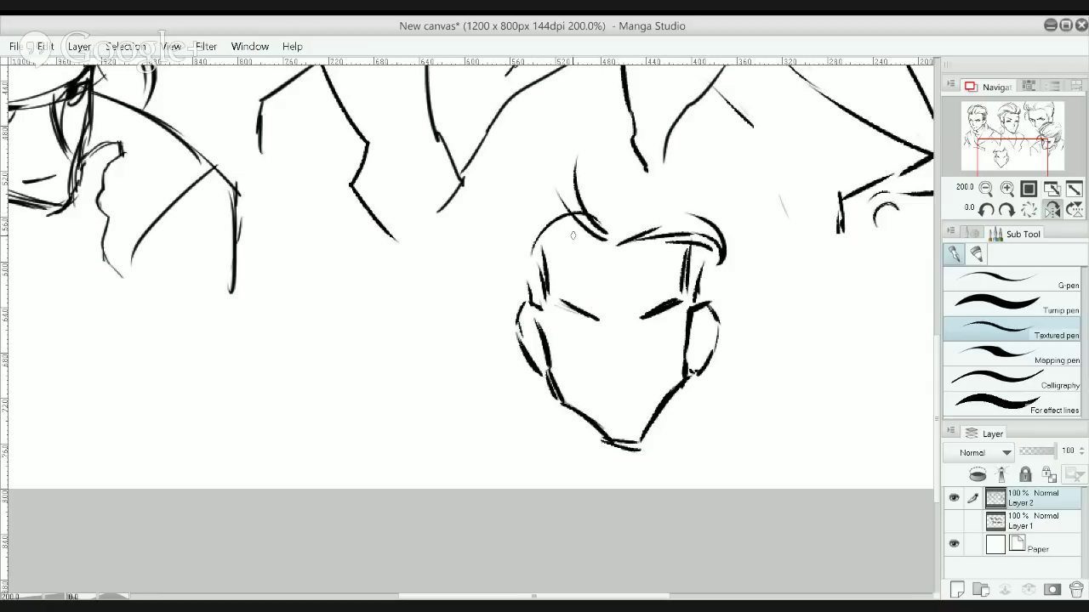
key("ctrl+z")
mouse_move(518, 259)
left_mouse_down()
mouse_move(604, 241)
mouse_move(583, 228)
left_mouse_up()
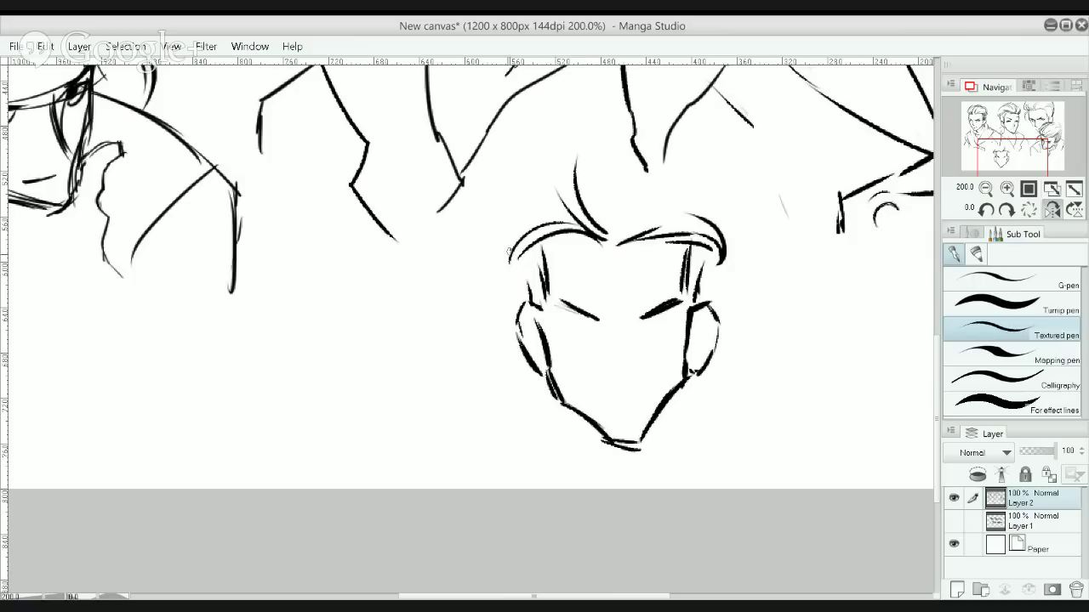
key("ctrl+z")
left_click_drag(510, 252, 529, 293)
Build the raised forelock and the swept-back hair on one side of the fifth head, undoing the rejected strokes
mouse_move(503, 222)
left_mouse_down()
mouse_move(580, 212)
mouse_move(531, 172)
mouse_move(570, 135)
left_mouse_up()
key("ctrl+z")
left_click_drag(551, 207, 595, 131)
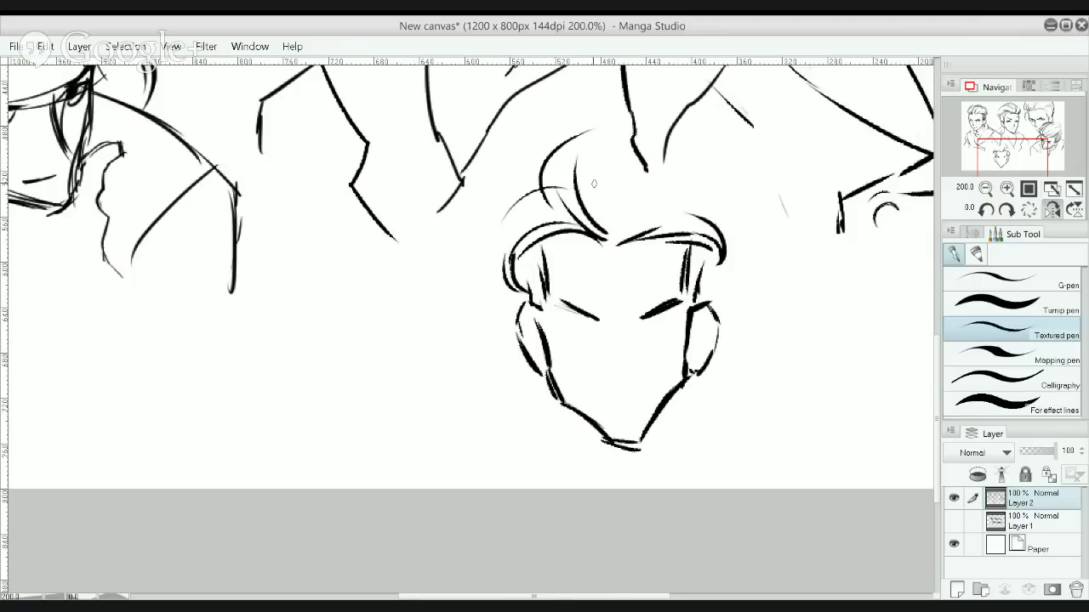
mouse_move(568, 177)
left_mouse_down()
mouse_move(622, 123)
mouse_move(646, 131)
left_mouse_up()
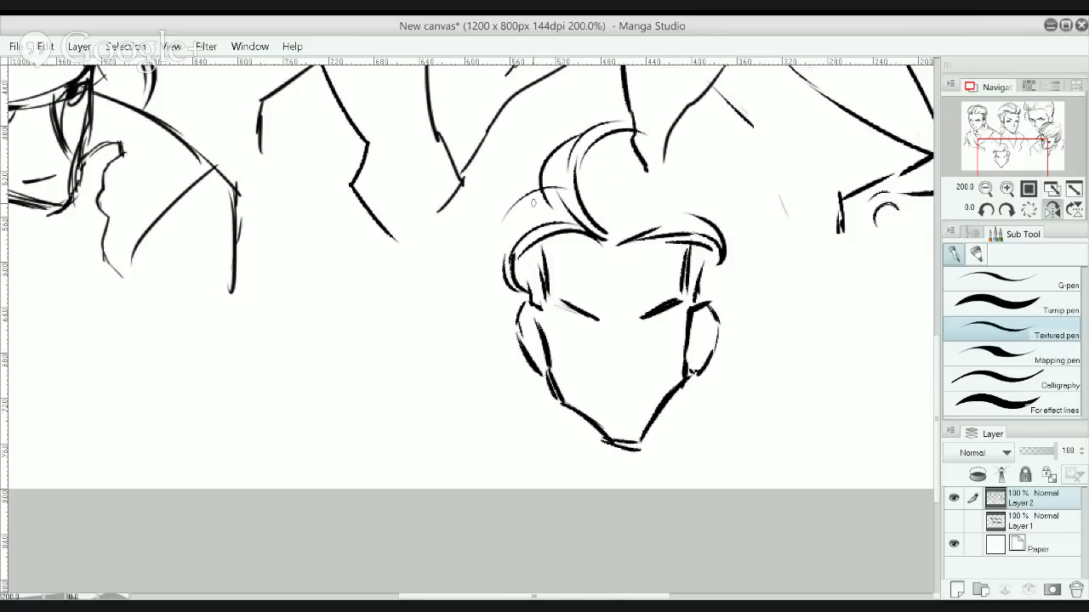
left_click_drag(528, 219, 533, 160)
key("ctrl+z")
left_click_drag(524, 208, 511, 162)
Draw the swept-back strands and outer contour on the other side of the fifth head's hair
left_click_drag(623, 238, 655, 150)
key("ctrl+z")
left_click_drag(626, 238, 660, 151)
key("ctrl+z")
key("ctrl+z")
mouse_move(621, 241)
left_mouse_down()
mouse_move(652, 179)
mouse_move(694, 164)
left_mouse_up()
mouse_move(672, 206)
left_mouse_down()
mouse_move(698, 174)
mouse_move(737, 238)
left_mouse_up()
mouse_move(645, 139)
left_mouse_down()
mouse_move(716, 160)
mouse_move(721, 201)
left_mouse_up()
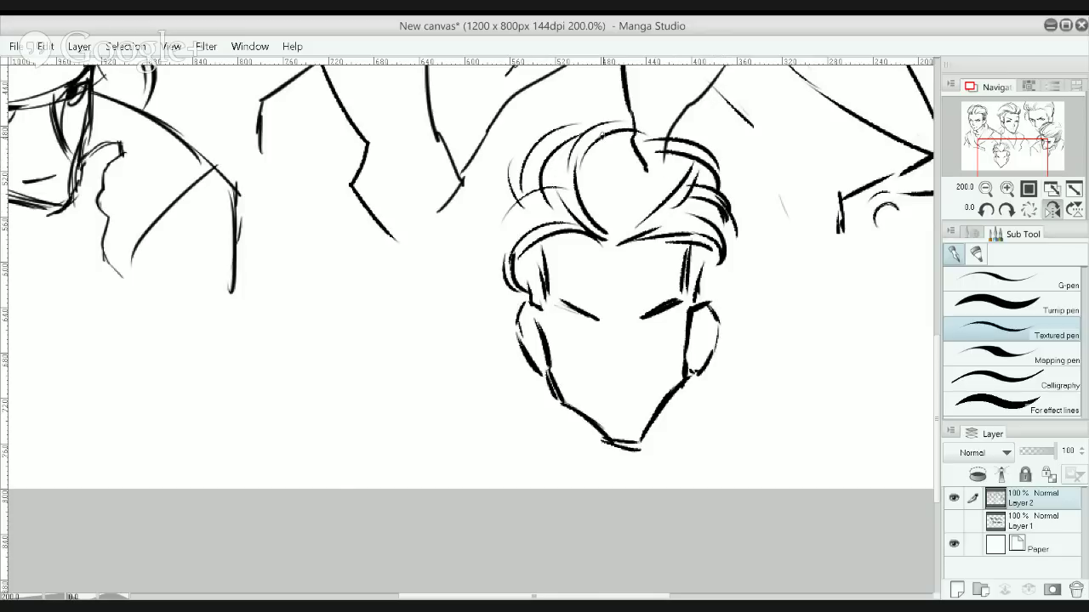
Add extra strands to the side waves of the fifth head's hair and one curved strand from the parting to the crown
mouse_move(514, 192)
left_mouse_down()
mouse_move(539, 141)
mouse_move(577, 157)
left_mouse_up()
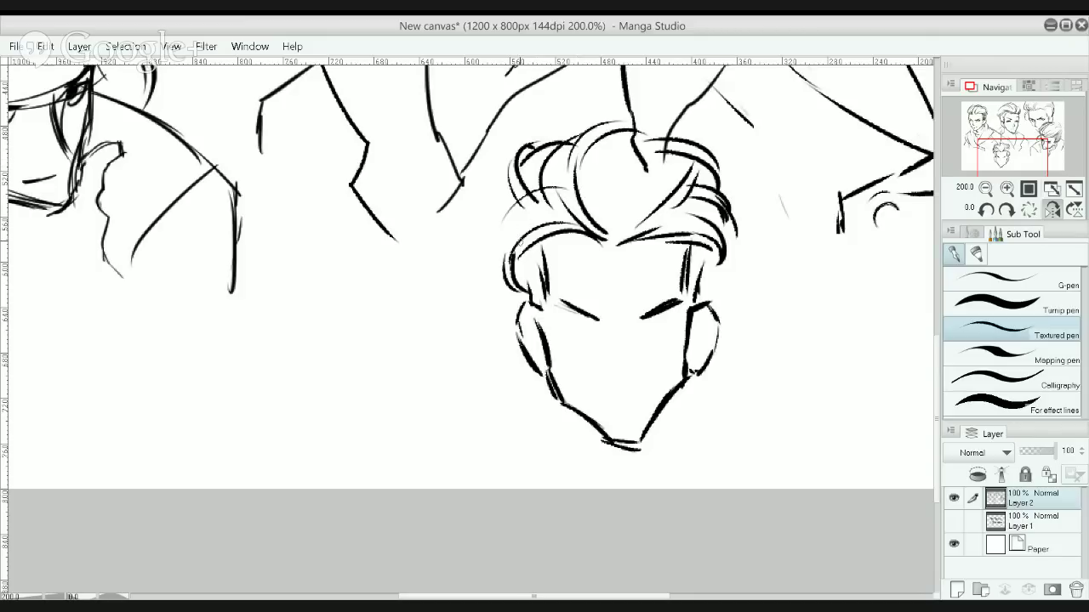
mouse_move(512, 226)
left_mouse_down()
mouse_move(503, 257)
mouse_move(572, 187)
left_mouse_up()
left_click_drag(560, 228, 629, 233)
key("ctrl+z")
left_click_drag(605, 148, 619, 244)
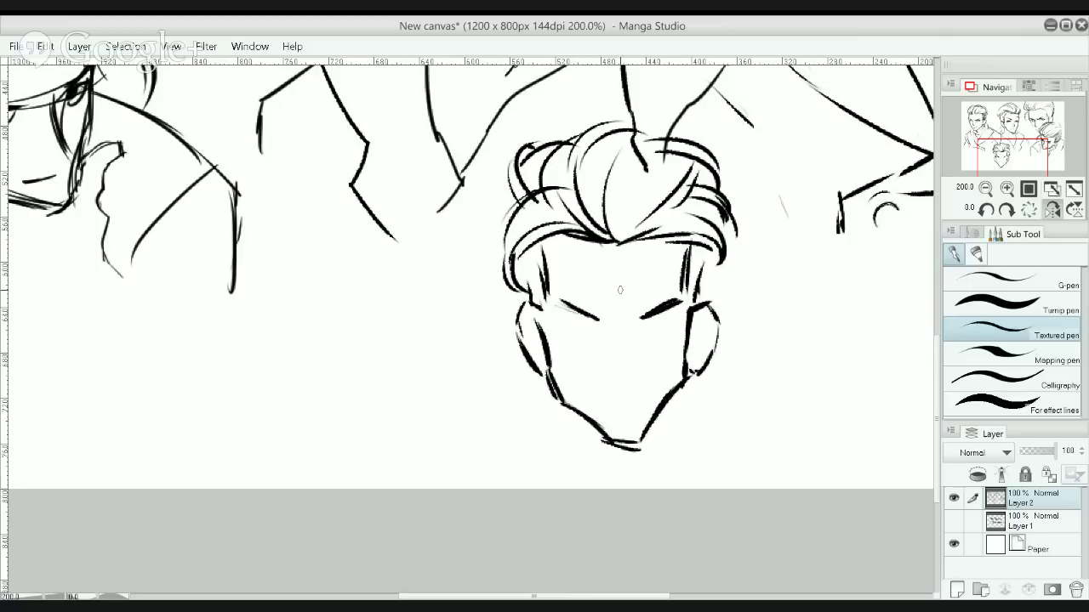
Thicken and extend the fifth face's eyebrow, undoing the extra stroke on the other brow
left_click_drag(634, 319, 676, 303)
left_click_drag(573, 312, 594, 316)
key("ctrl+z")
Outline the fifth head's sideburns and fill both with short diagonal hatching
left_click_drag(696, 304, 707, 254)
key("ctrl+z")
left_click_drag(698, 304, 707, 253)
key("ctrl+z")
left_click_drag(697, 301, 707, 250)
key("ctrl+z")
key("ctrl+z")
left_click_drag(696, 304, 707, 248)
mouse_move(521, 254)
left_mouse_down()
mouse_move(534, 302)
mouse_move(543, 280)
mouse_move(544, 239)
left_mouse_up()
left_click_drag(684, 310, 701, 293)
left_click_drag(689, 296, 700, 275)
left_click_drag(684, 275, 701, 243)
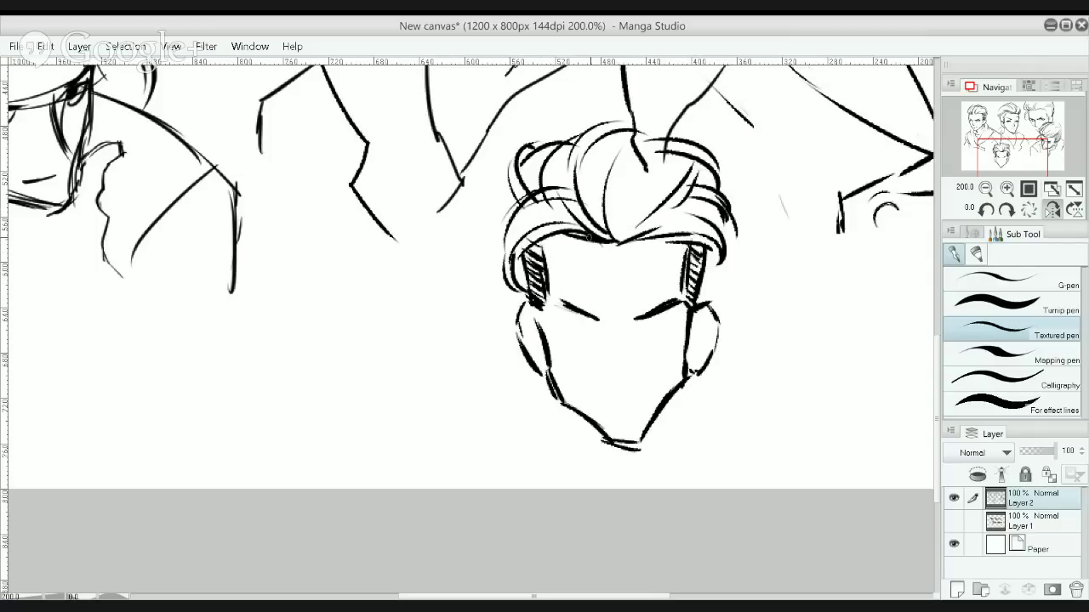
Add fine strands above the fifth head's hairline and a short hook at the inner end of one eyebrow
left_click_drag(590, 240, 550, 199)
left_click_drag(659, 228, 712, 213)
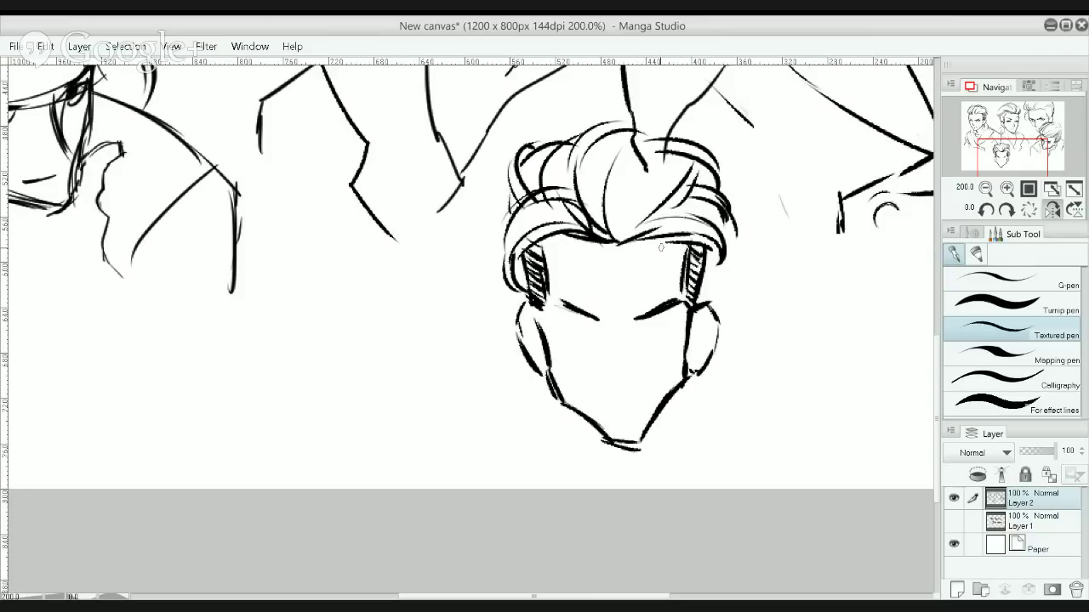
left_click_drag(643, 316, 633, 327)
Try filling one of the fifth head's sideburns solid black and undo it
mouse_move(729, 286)
left_mouse_down()
mouse_move(713, 284)
mouse_move(723, 278)
mouse_move(697, 298)
left_mouse_up()
left_click_drag(693, 255, 690, 304)
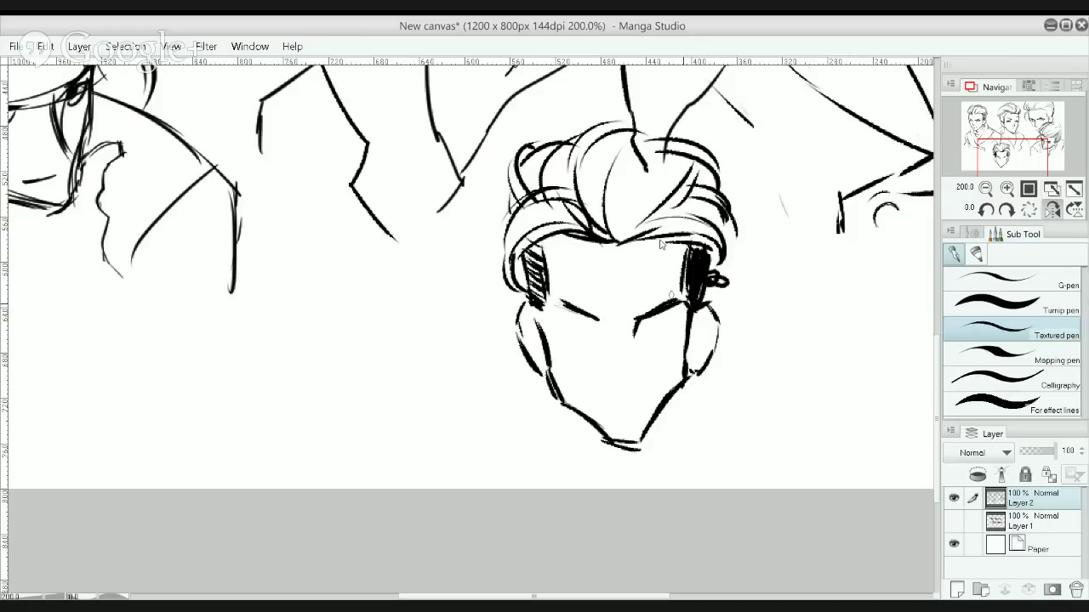
key("ctrl+z")
key("ctrl+z")
key("ctrl+z")
key("ctrl+z")
Try several curved strands from the fifth head's parting up to the crown and undo them
mouse_move(613, 227)
left_mouse_down()
mouse_move(665, 145)
mouse_move(643, 160)
mouse_move(662, 131)
left_mouse_up()
key("ctrl+z")
key("ctrl+z")
key("ctrl+z")
left_click_drag(629, 250, 650, 134)
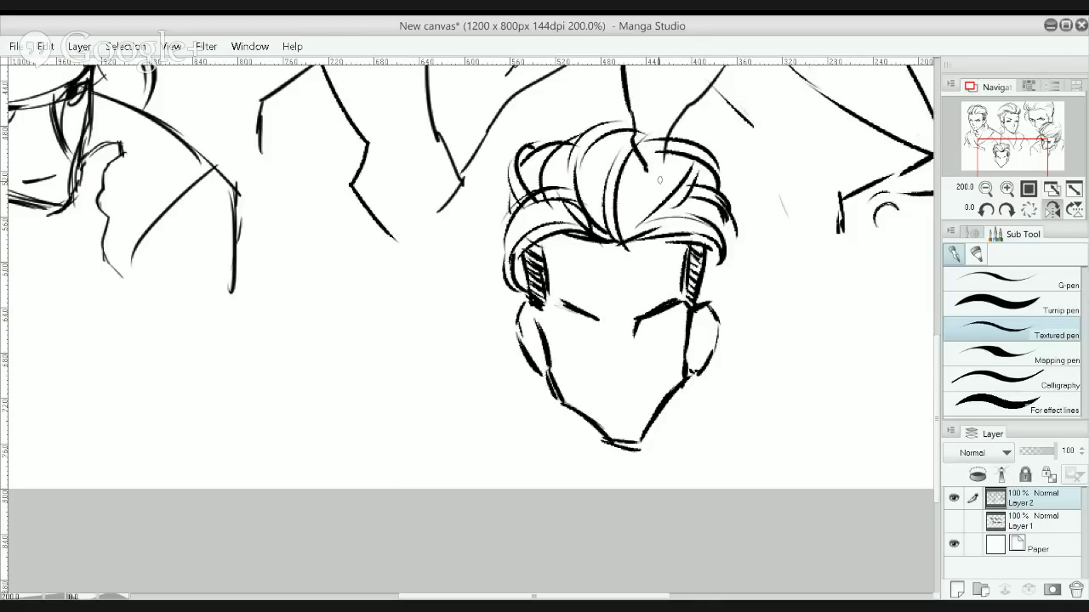
key("ctrl+z")
left_click_drag(611, 247, 654, 125)
left_click_drag(621, 238, 629, 173)
key("ctrl+z")
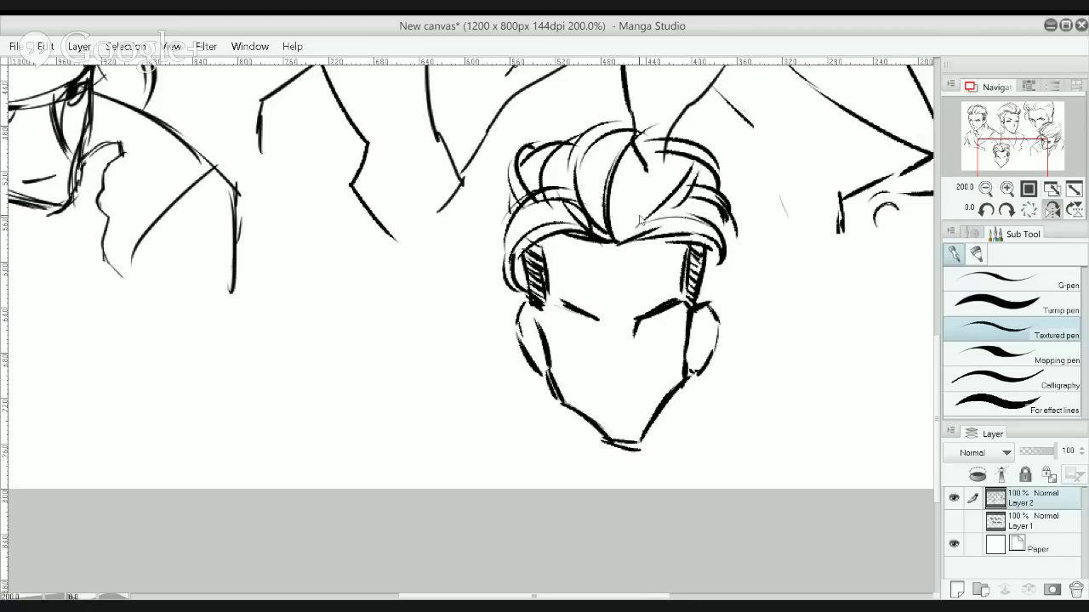
key("ctrl+z")
left_click_drag(640, 232, 676, 149)
key("ctrl+z")
key("ctrl+z")
mouse_move(629, 240)
left_mouse_down()
mouse_move(660, 155)
mouse_move(657, 127)
left_mouse_up()
key("ctrl+z")
left_click_drag(638, 243, 662, 129)
key("ctrl+z")
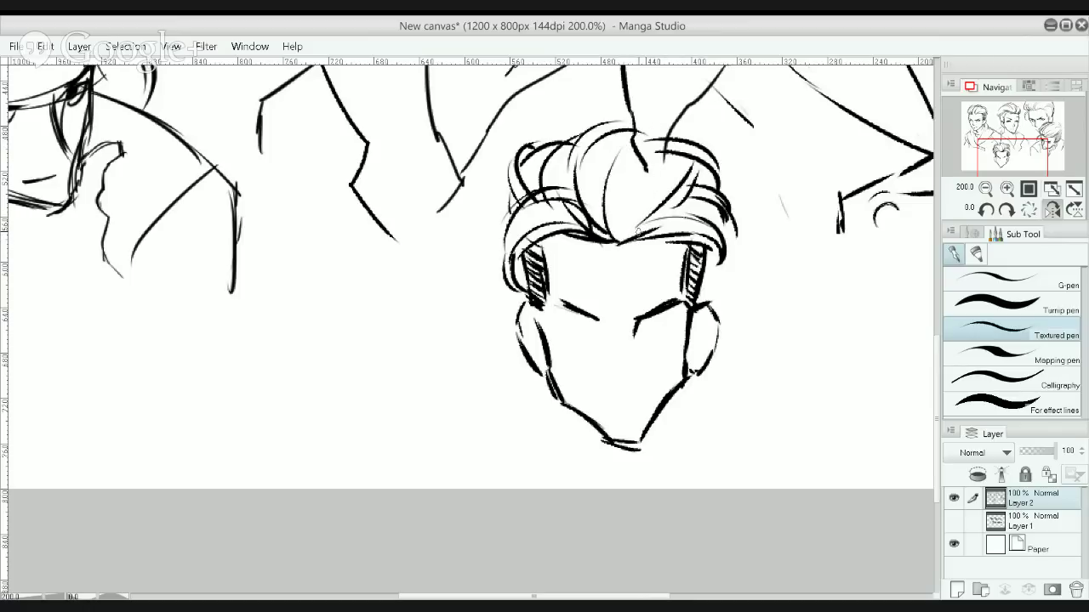
key("ctrl+z")
left_click_drag(639, 234, 665, 155)
key("ctrl+z")
left_click_drag(641, 206, 672, 157)
key("ctrl+z")
Draw the fifth face's narrowed eyes beneath the slanted eyebrows
left_click_drag(646, 323, 680, 322)
mouse_move(551, 323)
left_mouse_down()
mouse_move(589, 322)
mouse_move(547, 329)
left_mouse_up()
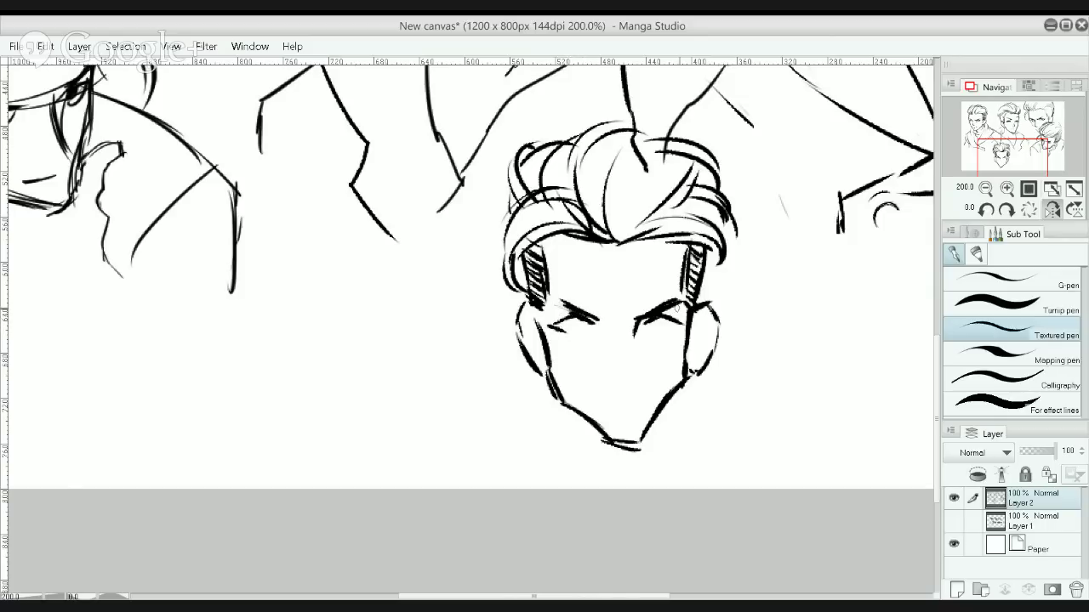
mouse_move(674, 331)
left_mouse_down()
mouse_move(690, 321)
mouse_move(635, 328)
left_mouse_up()
Draw the fifth face's nose tip and mark the two corners of the mouth
mouse_move(607, 382)
left_mouse_down()
mouse_move(626, 391)
mouse_move(631, 379)
left_mouse_up()
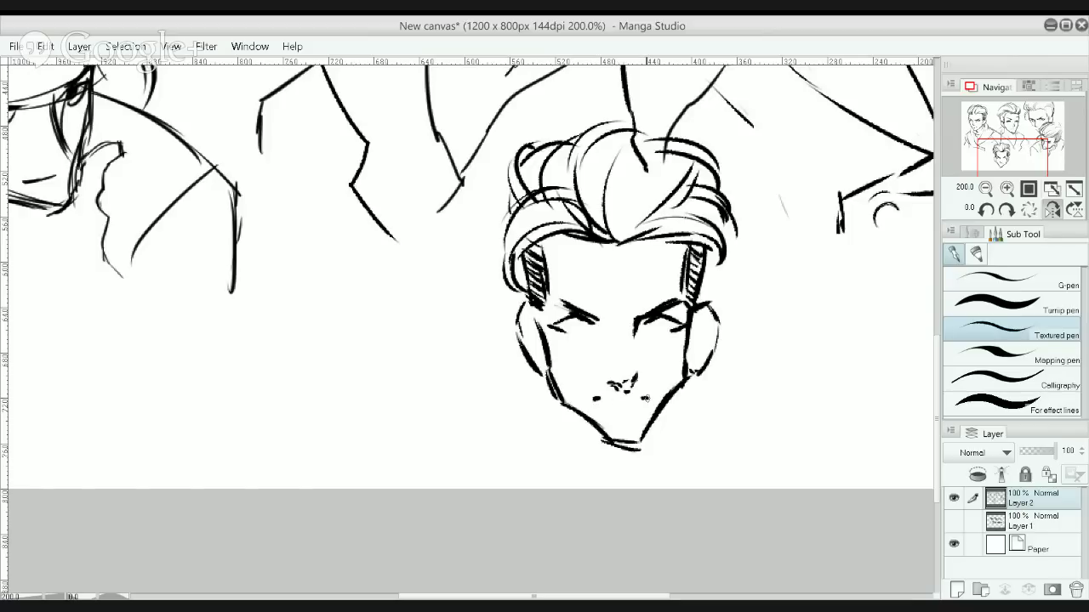
key("ctrl+z")
key("ctrl+z")
left_click_drag(599, 398, 595, 401)
Draw the fifth figure's collar with angular outer lines below both ears and a V-shaped front beneath the chin
left_click_drag(571, 445, 555, 372)
left_click_drag(546, 327, 529, 339)
key("ctrl+z")
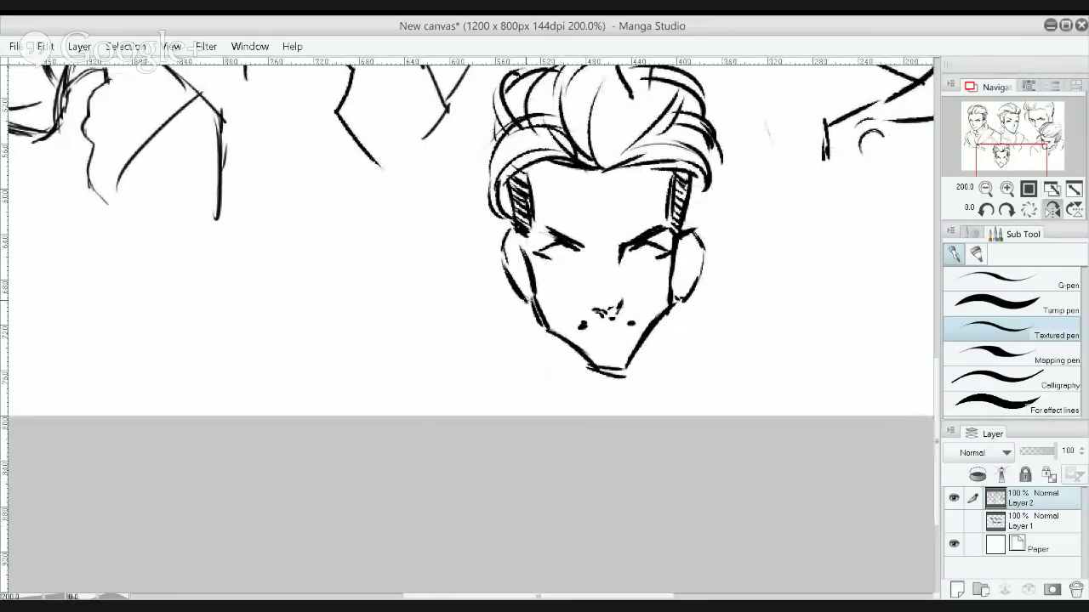
left_click_drag(525, 301, 531, 368)
left_click_drag(696, 298, 679, 353)
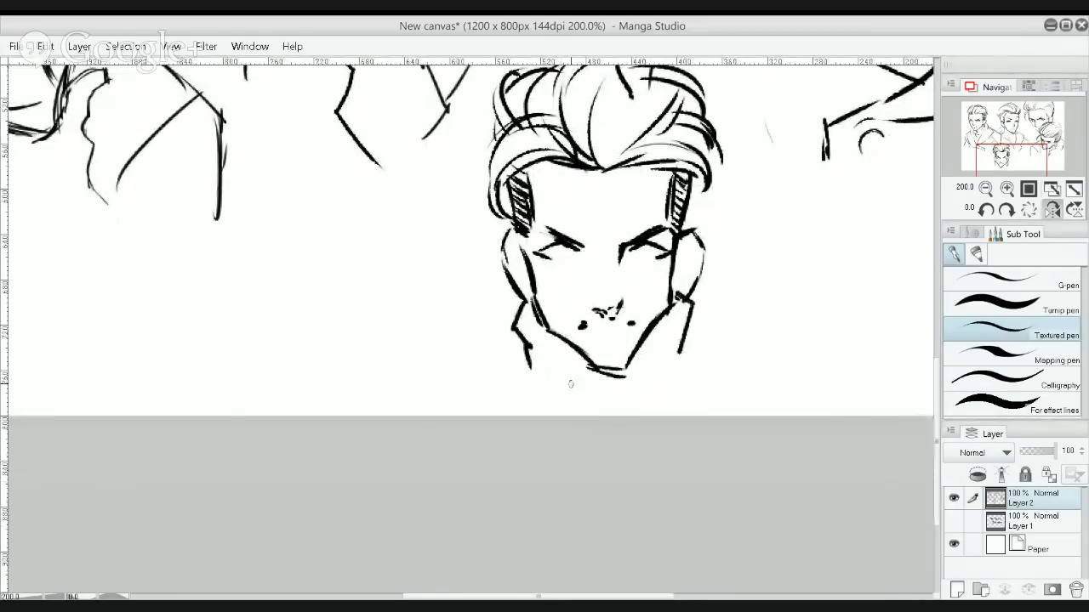
left_click_drag(568, 341, 618, 405)
left_click_drag(634, 344, 620, 403)
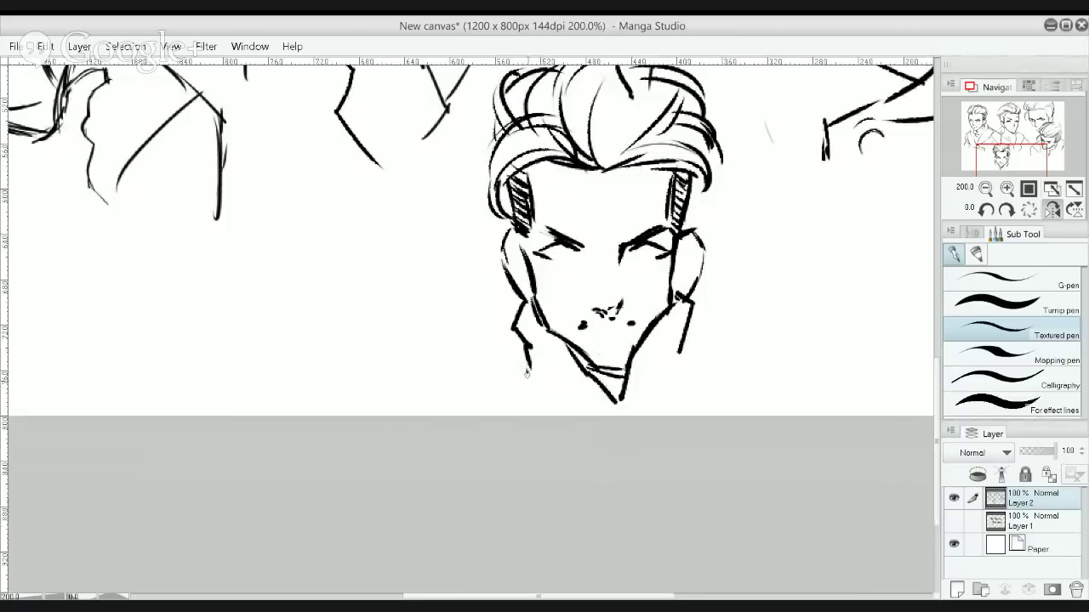
left_click_drag(528, 367, 506, 398)
left_click_drag(679, 348, 703, 389)
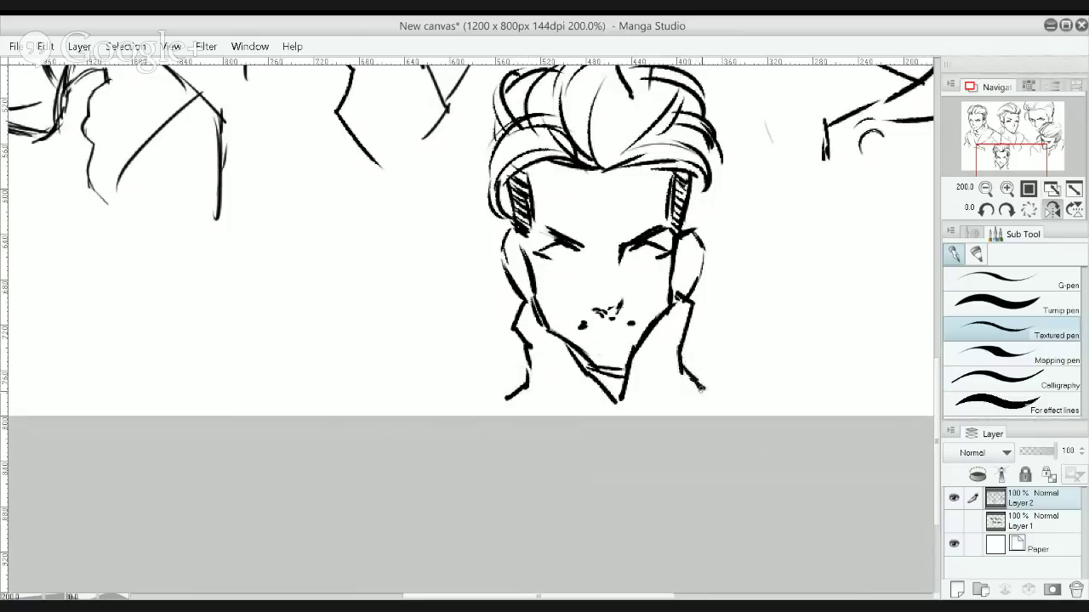
left_click(671, 323, "alt")
left_click(632, 242, "ctrl")
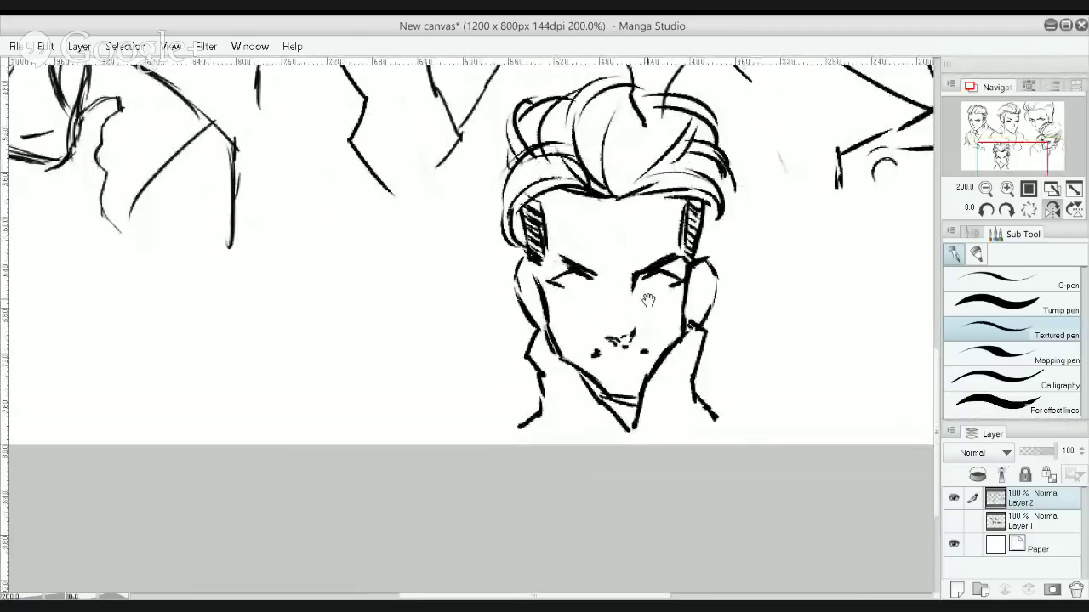
Refine the fifth figure with a closed collar tip, a mouth line between the corner marks and heavier ear outlines
left_click_drag(670, 345, 639, 399)
key("ctrl+z")
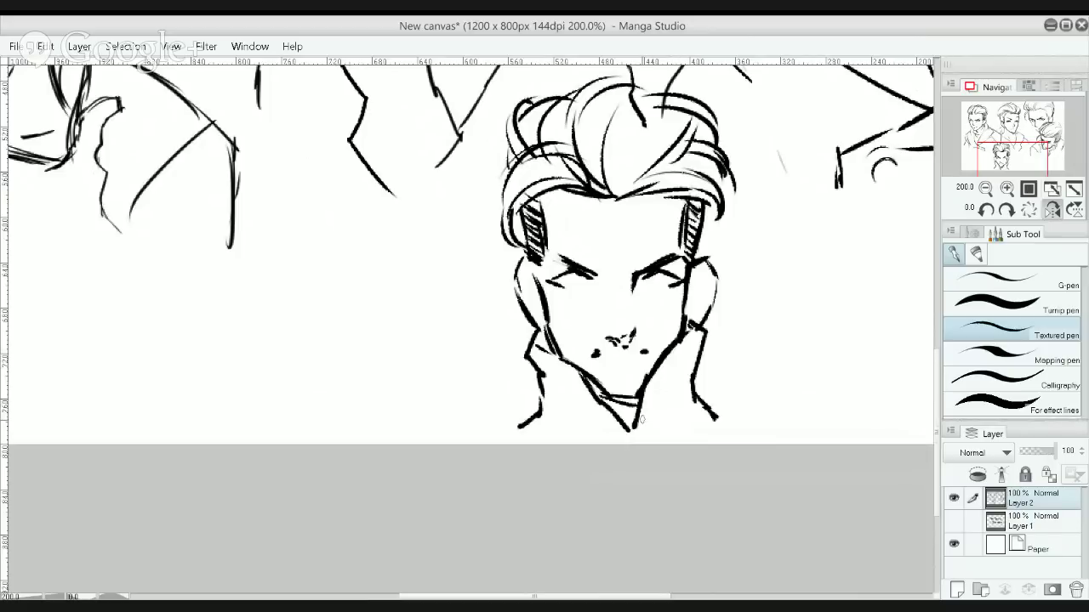
mouse_move(634, 425)
left_mouse_down()
mouse_move(624, 432)
mouse_move(643, 435)
left_mouse_up()
left_click_drag(621, 354, 636, 355)
mouse_move(715, 269)
left_mouse_down()
mouse_move(713, 299)
mouse_move(693, 325)
left_mouse_up()
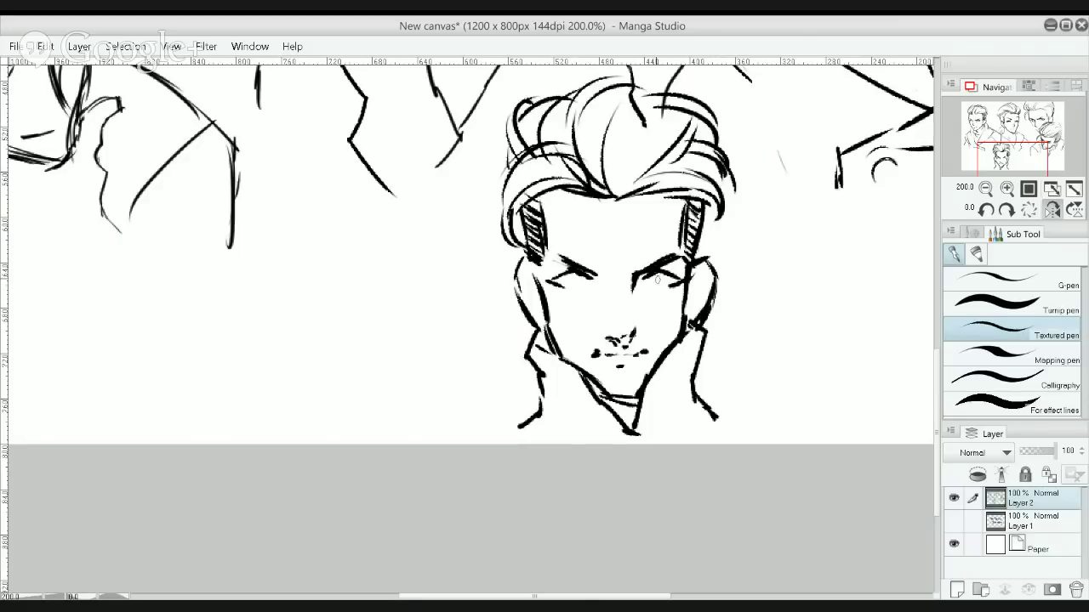
left_click_drag(538, 255, 527, 273)
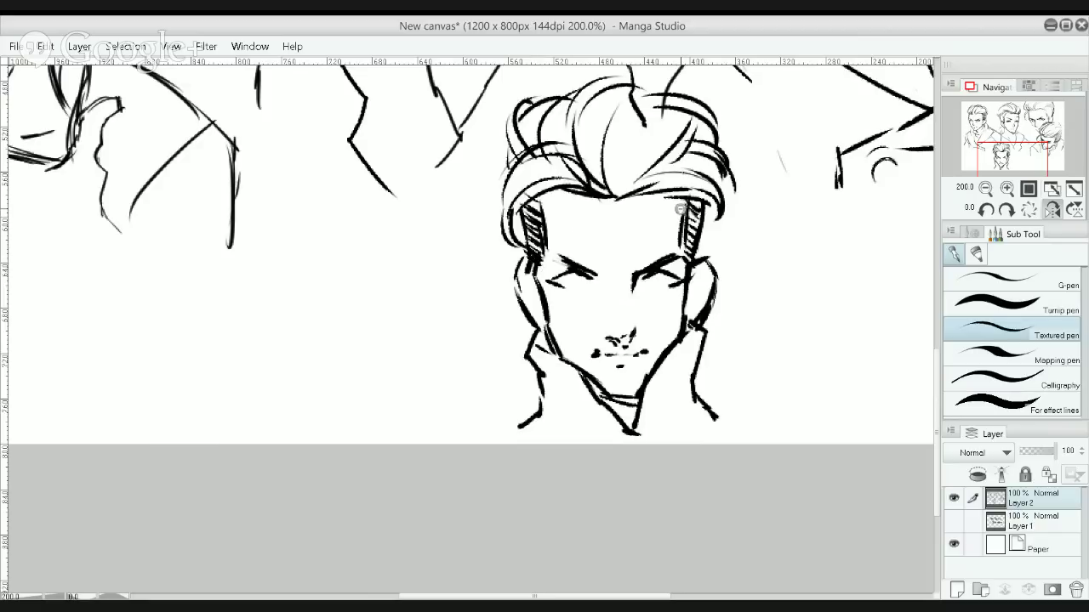
Erase the scarf-wearing figure's chin outline and redraw the jawline from the ear to the chin with the G-pen
scroll(681, 209, "down", 4)
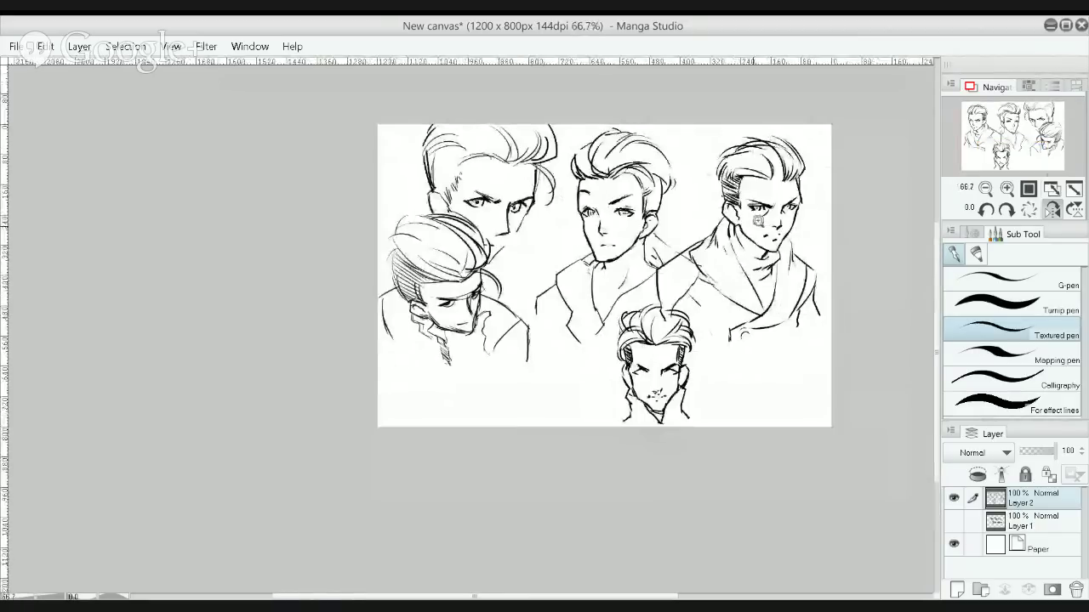
scroll(757, 219, "up", 4)
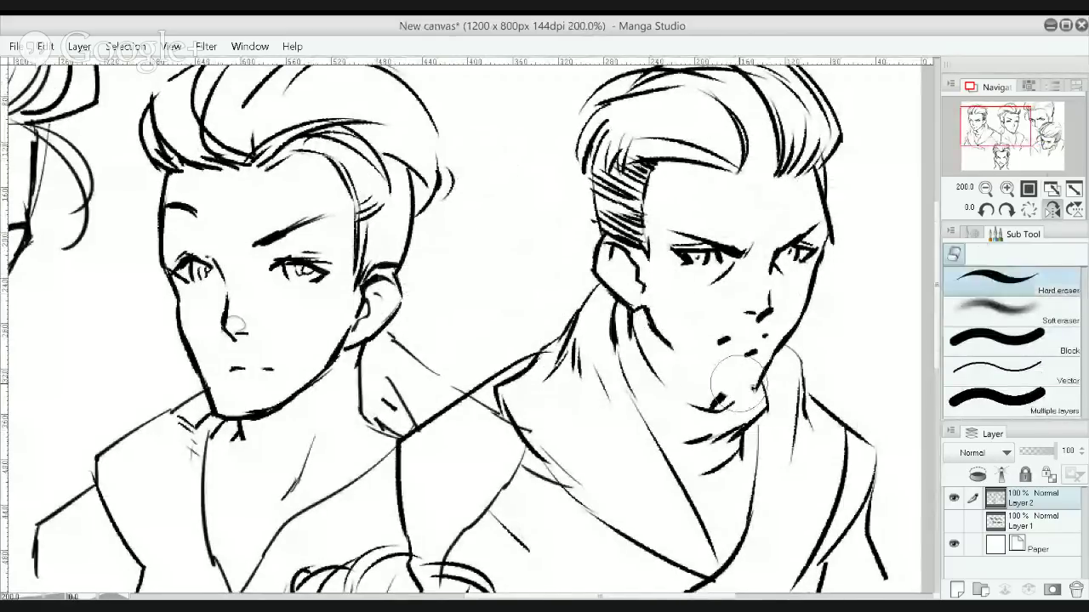
key("b")
key("p")
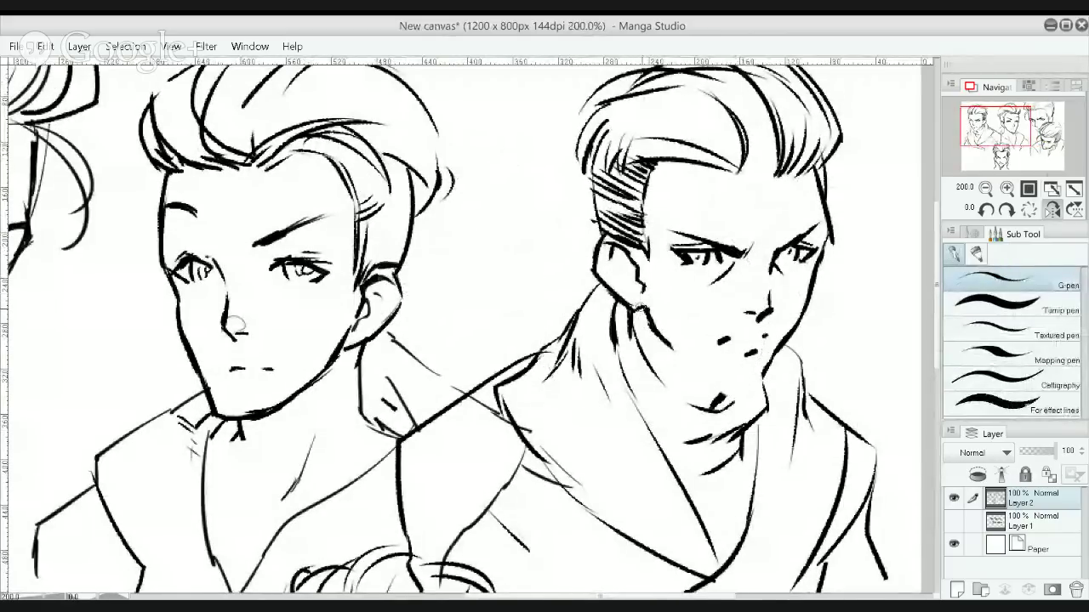
left_click_drag(695, 375, 717, 385)
left_click_drag(650, 325, 714, 385)
mouse_move(677, 355)
left_mouse_down()
mouse_move(721, 389)
mouse_move(759, 380)
left_mouse_up()
mouse_move(787, 342)
left_mouse_down()
mouse_move(758, 387)
mouse_move(795, 320)
left_mouse_up()
key("ctrl+z")
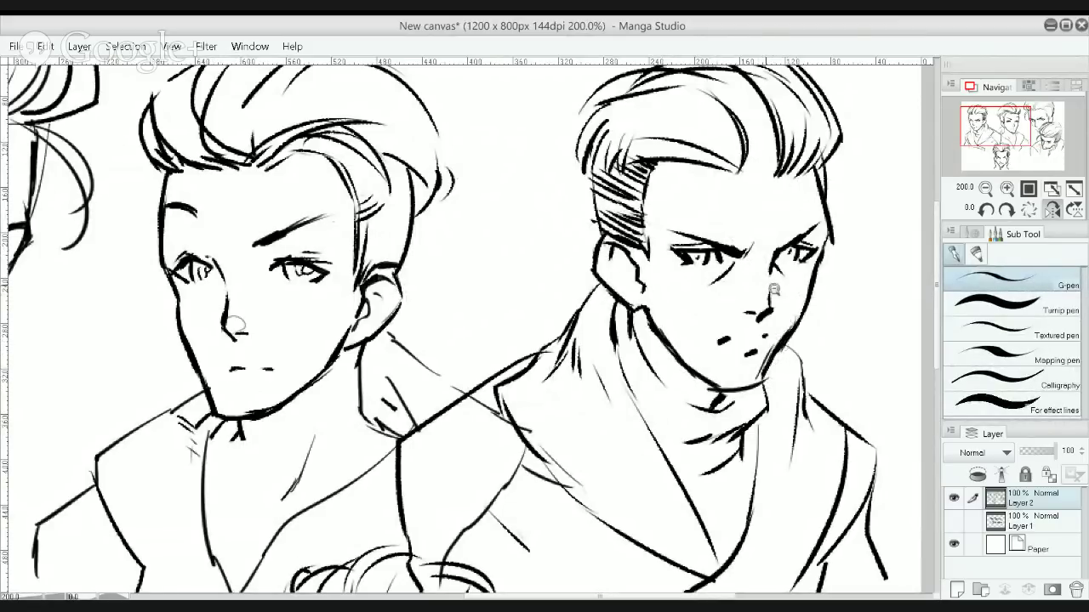
Erase the middle figure's lower lapels and outer shoulder and the downward-looking figure's adjacent sleeve lines with an enlarged hard eraser
scroll(773, 288, "down", 2)
left_click_drag(488, 341, 703, 303)
mouse_move(678, 384)
left_mouse_down()
mouse_move(565, 338)
mouse_move(589, 255)
mouse_move(525, 230)
left_mouse_up()
key("e")
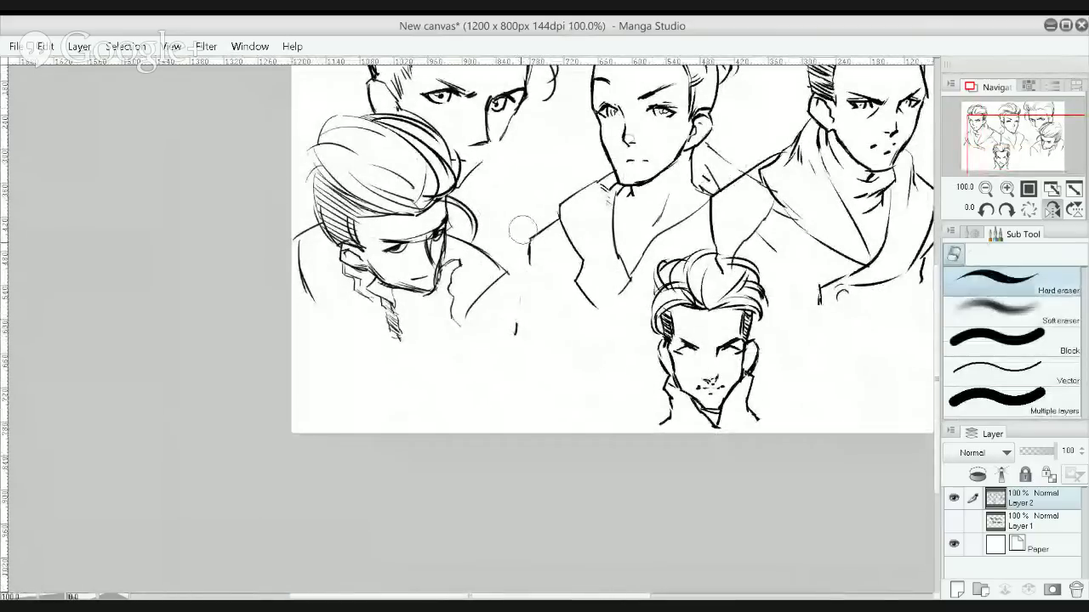
key("bracketright")
key("bracketright")
key("bracketright")
key("bracketright")
key("bracketright")
mouse_move(536, 272)
left_mouse_down()
mouse_move(579, 231)
mouse_move(593, 257)
mouse_move(559, 265)
mouse_move(437, 238)
left_mouse_up()
Draw slanted eyebrow lines and the near eye's upper lid for a sixth face in the cleared space beside the downward-looking figure
key("p")
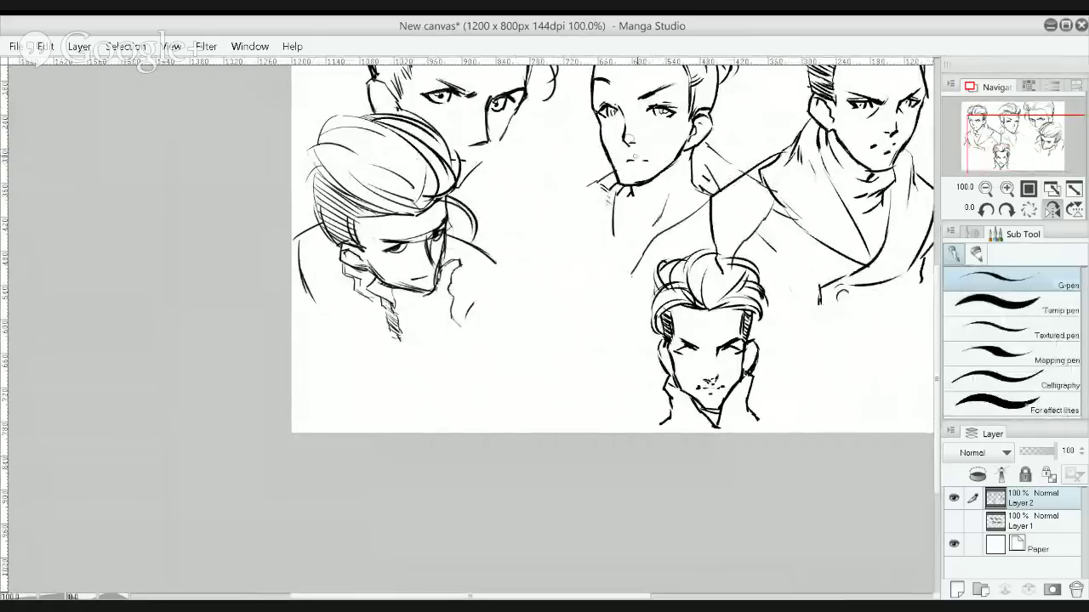
mouse_move(626, 123)
left_mouse_down()
mouse_move(636, 145)
mouse_move(672, 144)
left_mouse_up()
key("ctrl+z")
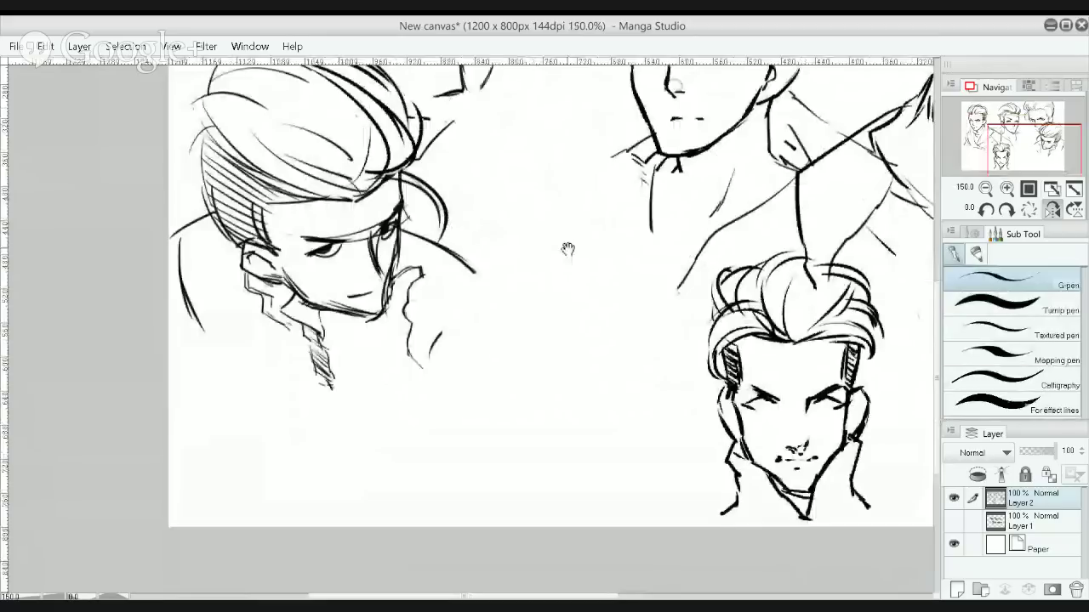
scroll(544, 245, "up", 2)
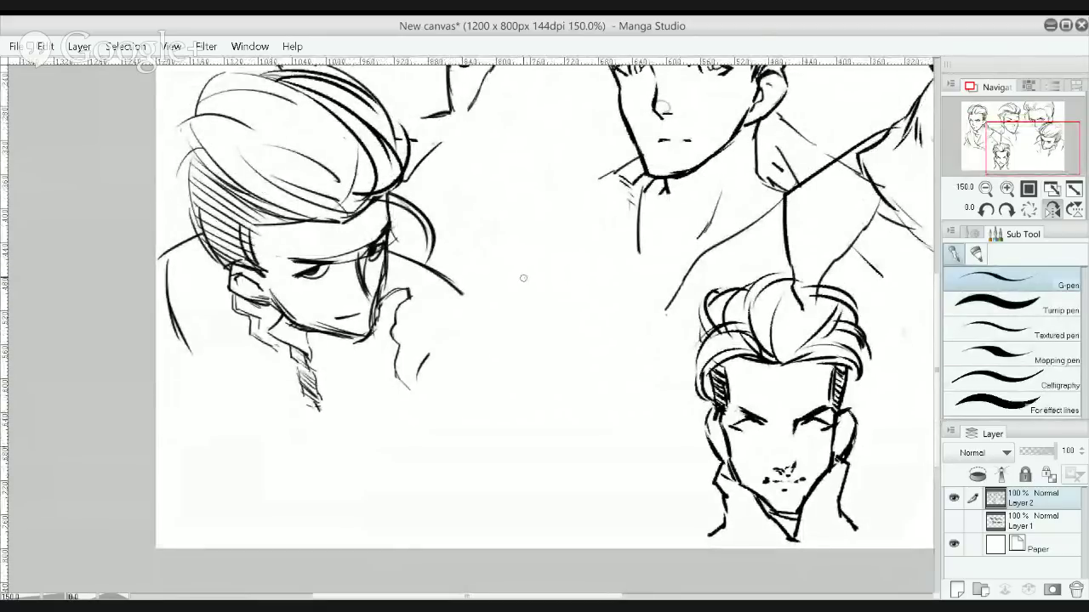
left_click_drag(541, 286, 597, 262)
mouse_move(460, 270)
left_mouse_down()
mouse_move(544, 294)
mouse_move(587, 283)
mouse_move(607, 295)
mouse_move(559, 294)
mouse_move(572, 289)
left_mouse_up()
key("ctrl+z")
key("ctrl+z")
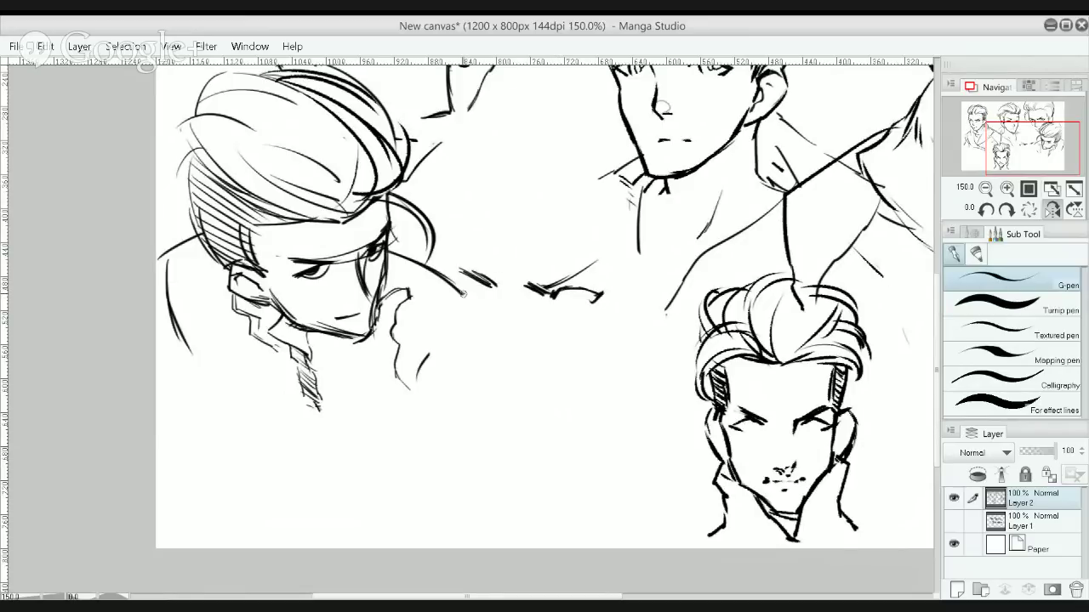
Draw the sixth face's narrowed eyes with lower lids and extend the near eyebrow outward
left_click_drag(463, 293, 490, 281)
left_click_drag(548, 303, 567, 311)
left_click_drag(466, 292, 480, 305)
mouse_move(474, 296)
left_mouse_down()
mouse_move(486, 309)
mouse_move(496, 290)
left_mouse_up()
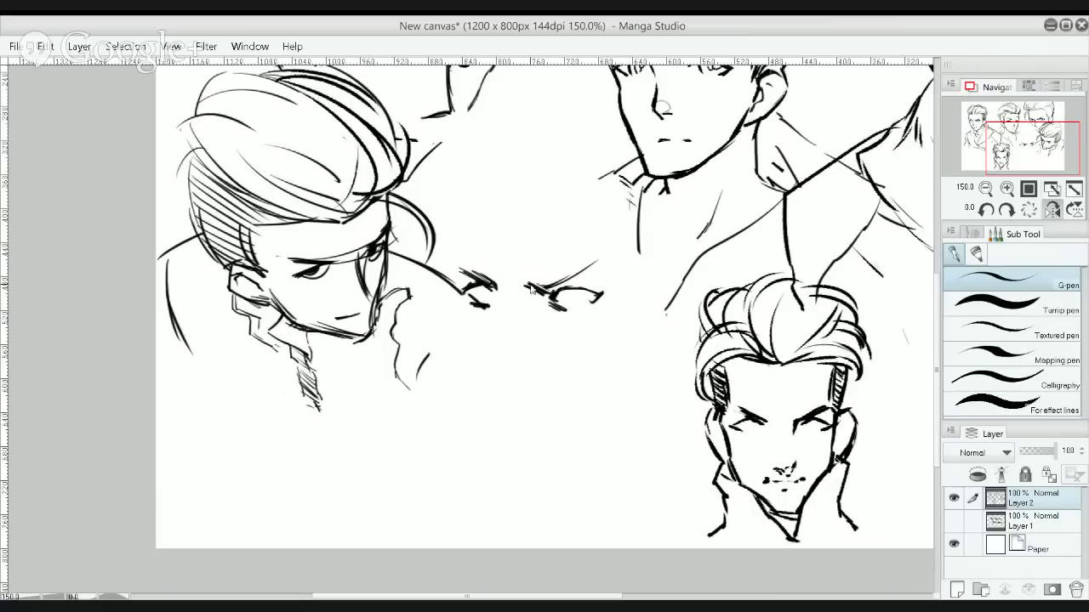
mouse_move(568, 290)
left_mouse_down()
mouse_move(573, 307)
mouse_move(611, 301)
left_mouse_up()
left_click_drag(532, 287, 626, 275)
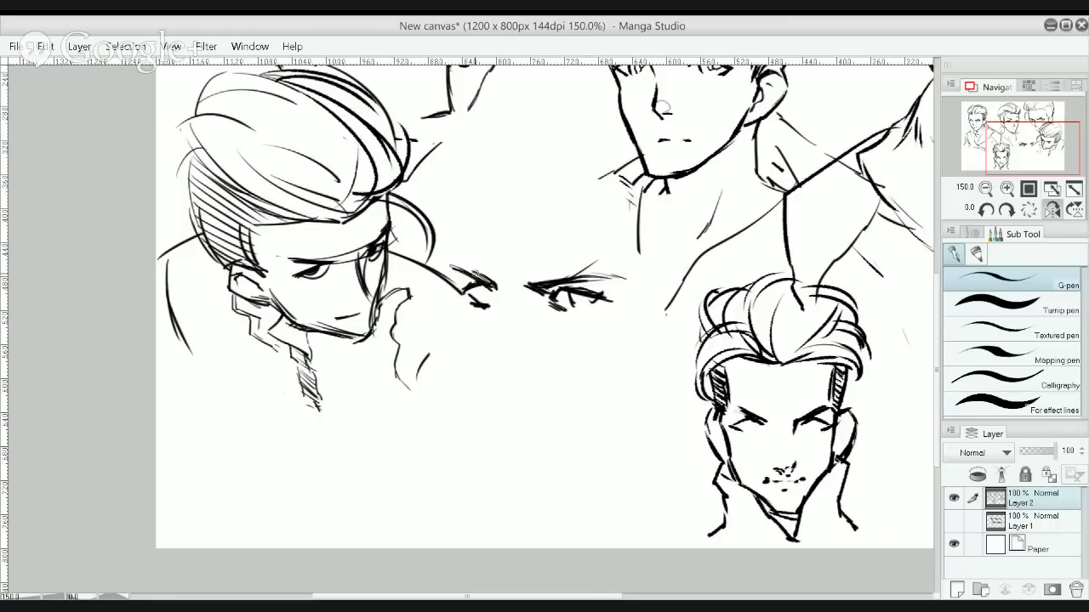
Thicken the sixth face's far eyebrow and fill in the iris beneath it
mouse_move(461, 268)
left_mouse_down()
mouse_move(500, 290)
mouse_move(474, 302)
left_mouse_up()
left_click_drag(494, 294, 498, 316)
key("ctrl+z")
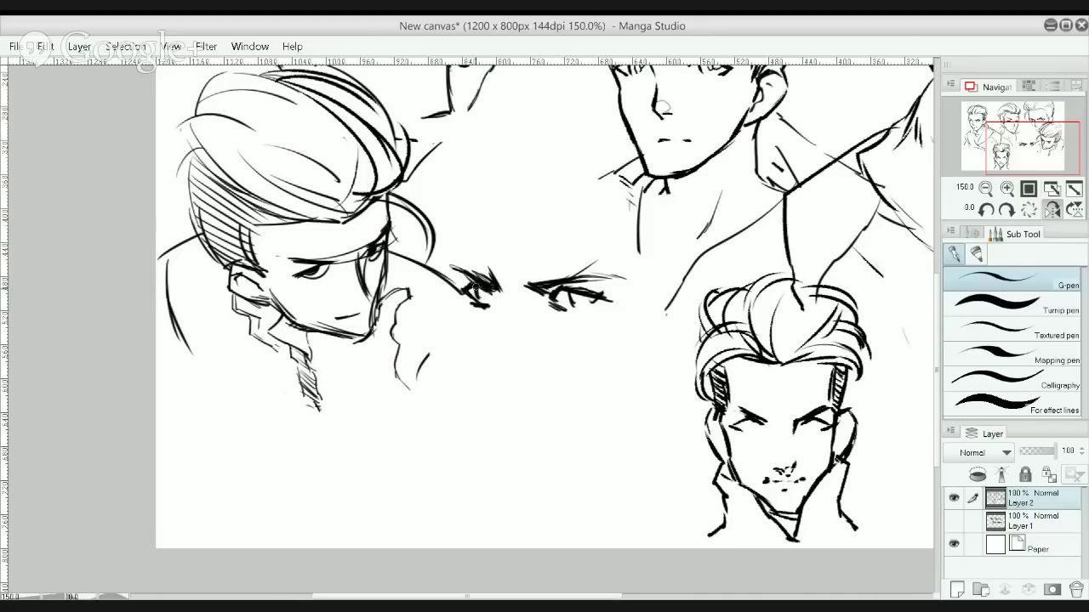
left_click_drag(471, 284, 481, 301)
Draw the sixth face's nose bridge and underside, undoing the unwanted profile strokes
mouse_move(476, 291)
left_mouse_down()
mouse_move(503, 297)
mouse_move(470, 364)
left_mouse_up()
key("ctrl+z")
left_click_drag(501, 307, 462, 356)
key("ctrl+z")
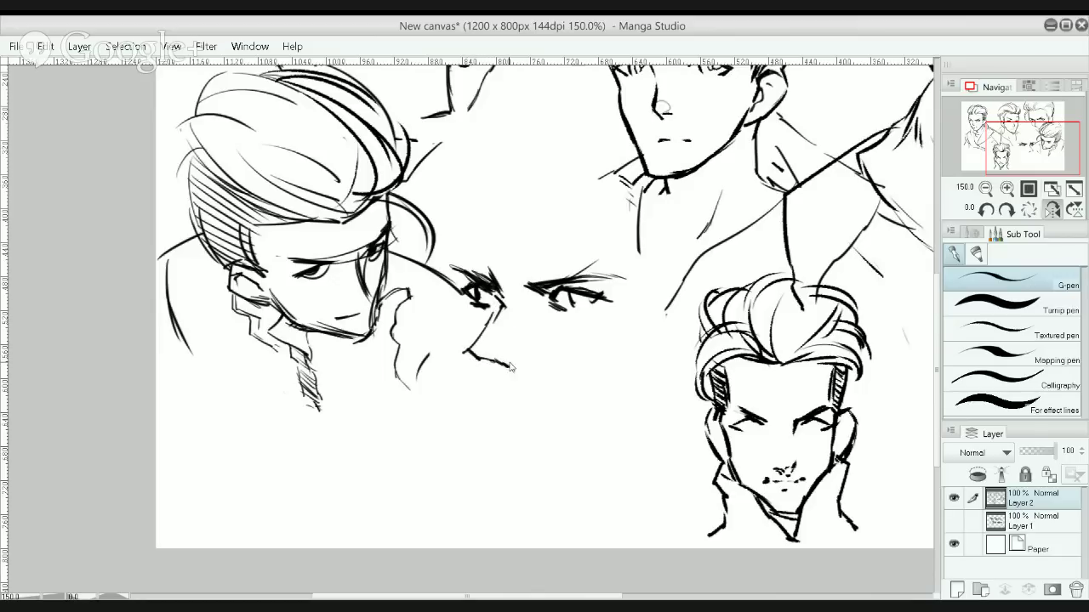
key("ctrl+z")
mouse_move(501, 304)
left_mouse_down()
mouse_move(478, 367)
mouse_move(496, 319)
mouse_move(481, 362)
mouse_move(491, 366)
left_mouse_up()
key("ctrl+z")
key("ctrl+z")
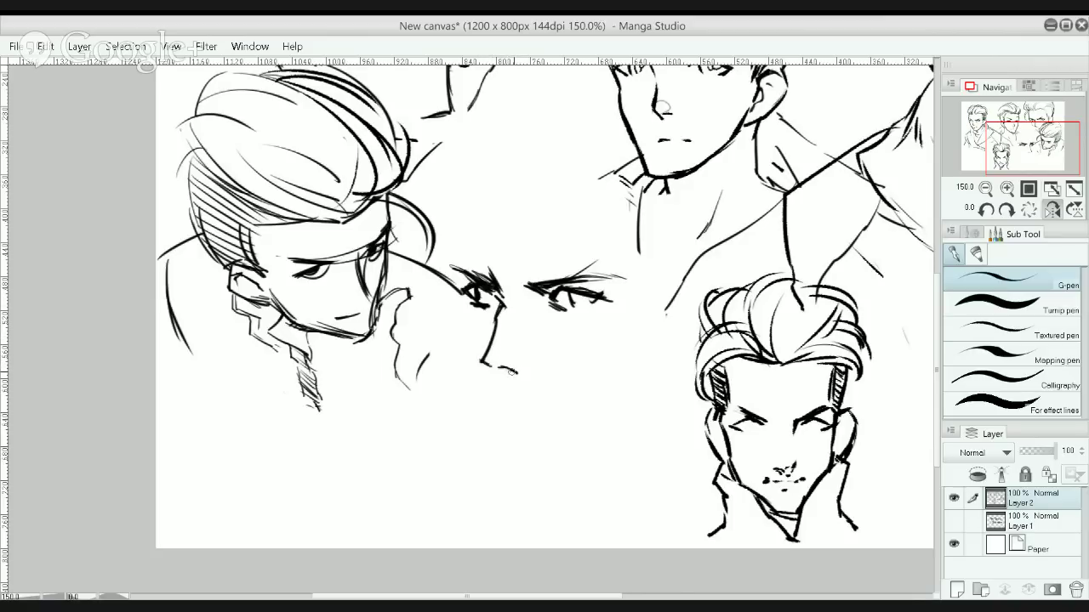
Add the sixth face's nostril, a crease beside the nose bridge and a short broken mouth line
mouse_move(500, 368)
left_mouse_down()
mouse_move(518, 370)
mouse_move(501, 375)
left_mouse_up()
left_click_drag(511, 308, 519, 306)
mouse_move(513, 375)
left_mouse_down()
mouse_move(505, 393)
mouse_move(557, 396)
left_mouse_up()
key("ctrl+z")
key("ctrl+z")
left_click_drag(481, 380, 505, 443)
key("ctrl+z")
left_click_drag(482, 364, 502, 375)
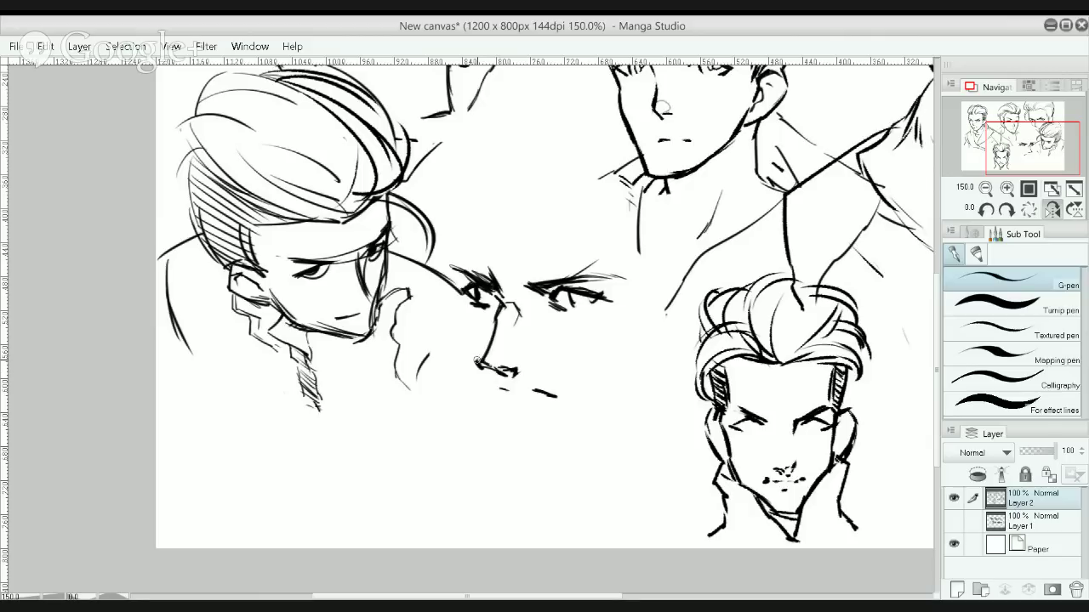
Erase the sixth face's nose bridge and redraw it slanting out to a sharper tip with a darker nostril
key("e")
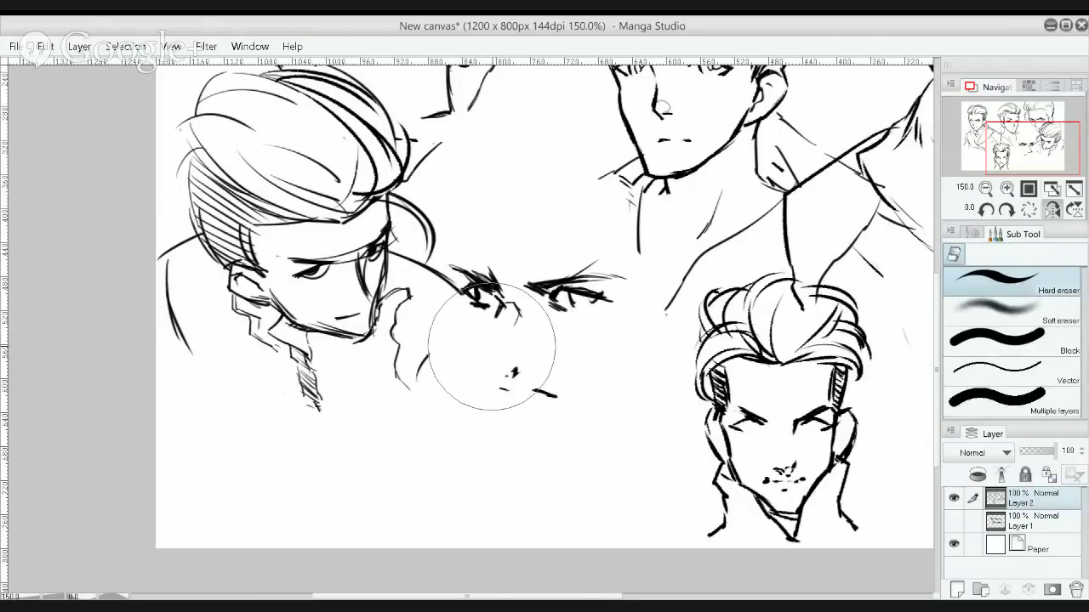
key("p")
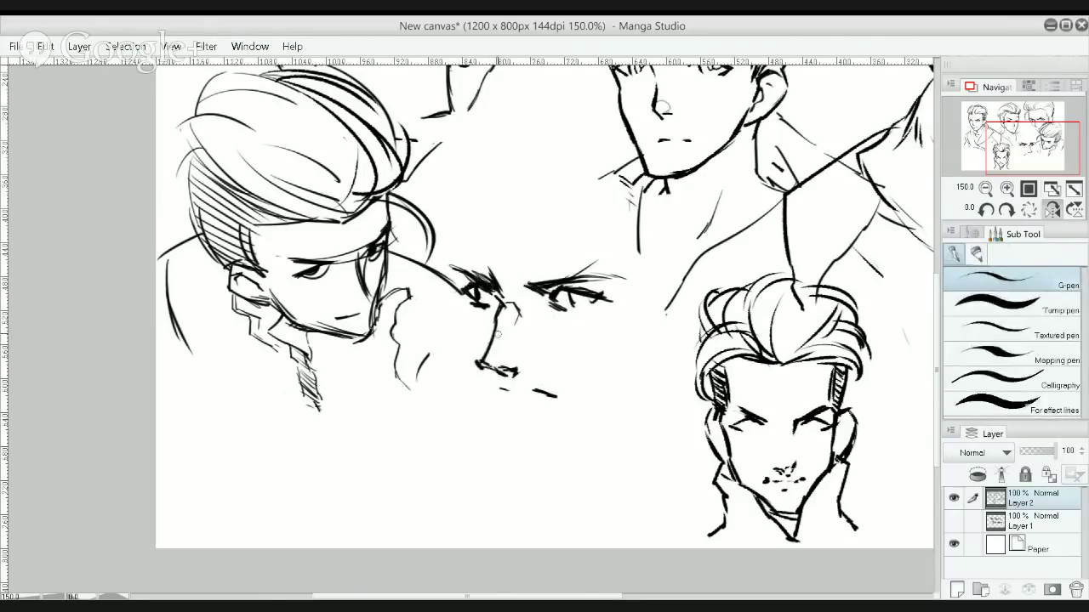
key("e")
left_click_drag(496, 330, 491, 350)
key("p")
left_click_drag(498, 305, 461, 362)
key("ctrl+z")
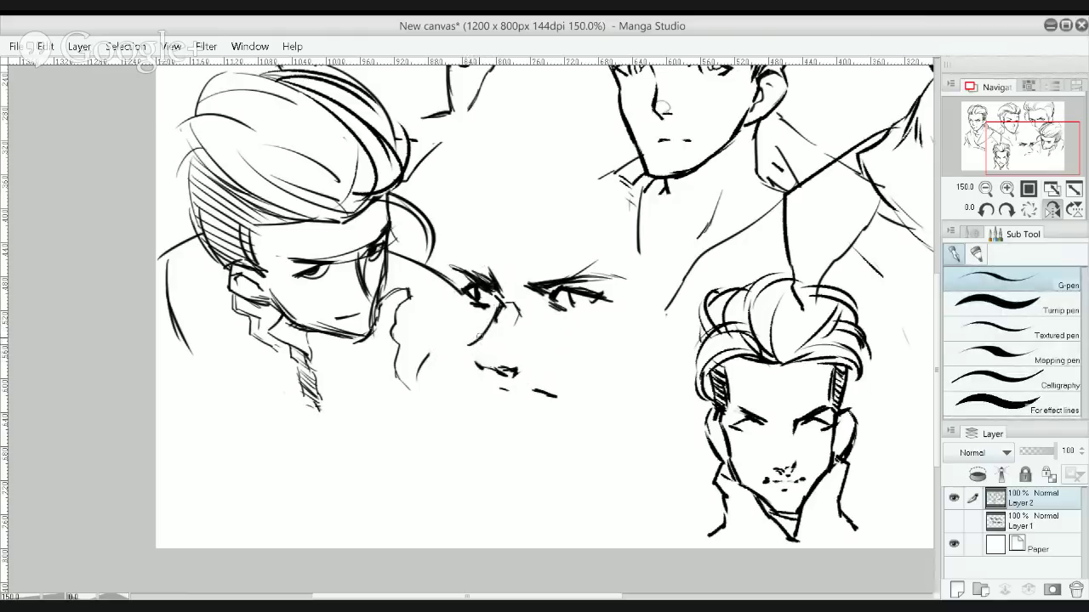
mouse_move(488, 329)
left_mouse_down()
mouse_move(466, 354)
mouse_move(505, 372)
left_mouse_up()
left_click_drag(486, 336, 511, 302)
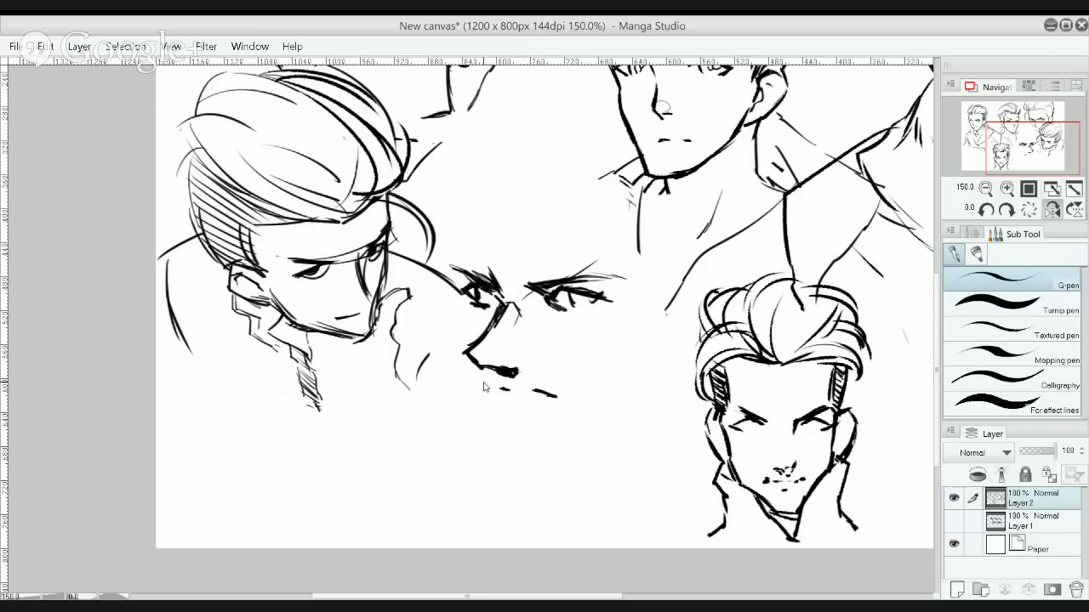
Draw the sixth face's profile from the upper lip to the chin and a doubled jawline up toward the ear
mouse_move(479, 376)
left_mouse_down()
mouse_move(502, 448)
mouse_move(543, 452)
mouse_move(633, 400)
left_mouse_up()
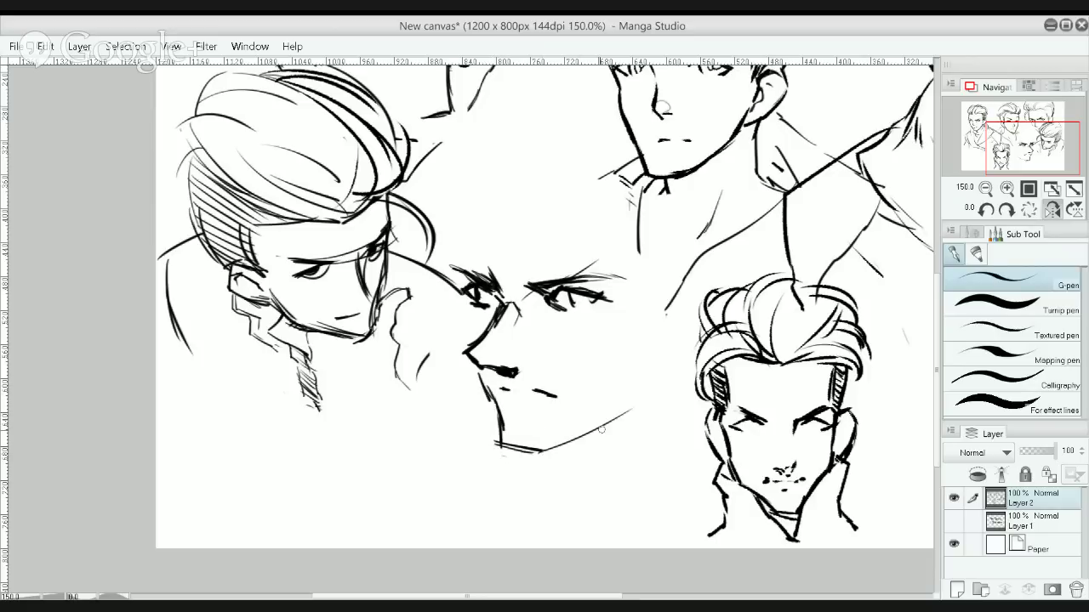
key("ctrl+z")
left_click_drag(540, 455, 634, 397)
left_click_drag(552, 449, 633, 387)
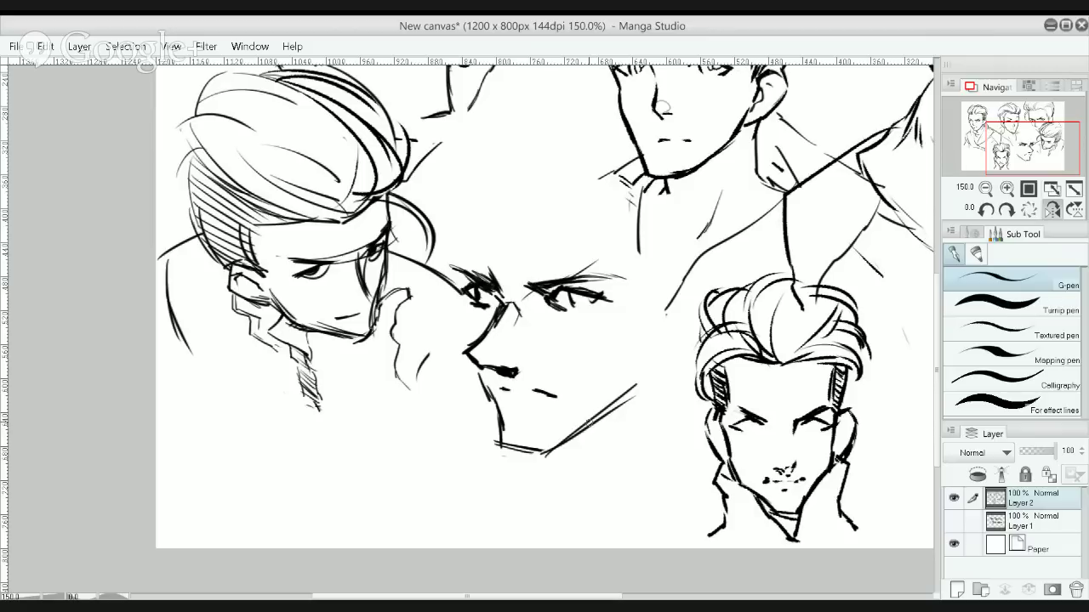
mouse_move(590, 423)
left_mouse_down()
mouse_move(651, 377)
mouse_move(653, 360)
mouse_move(645, 385)
left_mouse_up()
Draw the sixth face's forehead line rising from the far eyebrow and thicken its upper part
left_click_drag(604, 150, 538, 190)
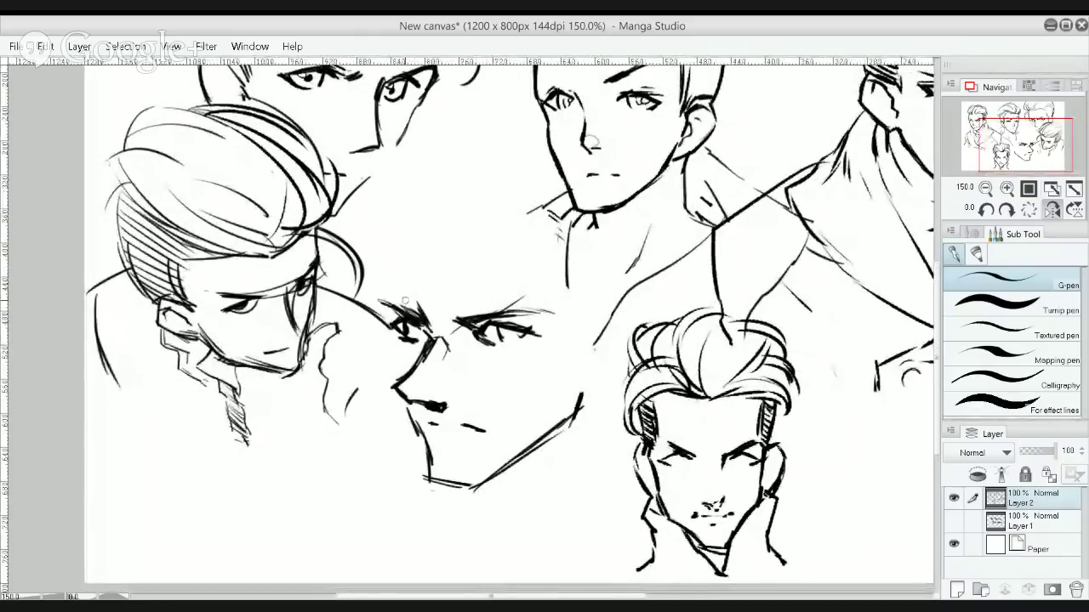
left_click_drag(382, 303, 427, 211)
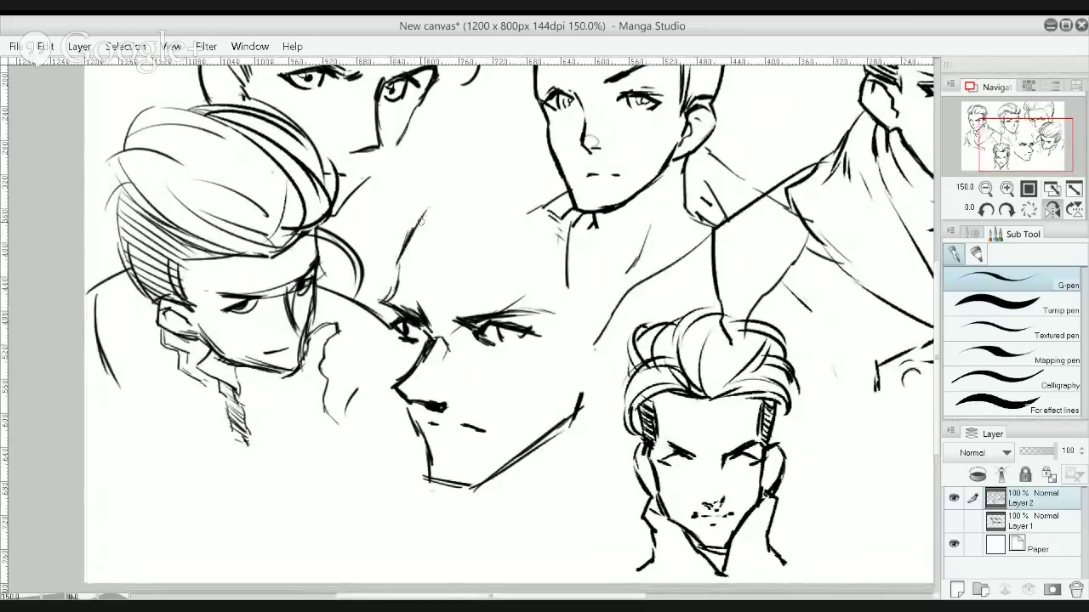
left_click_drag(399, 264, 416, 216)
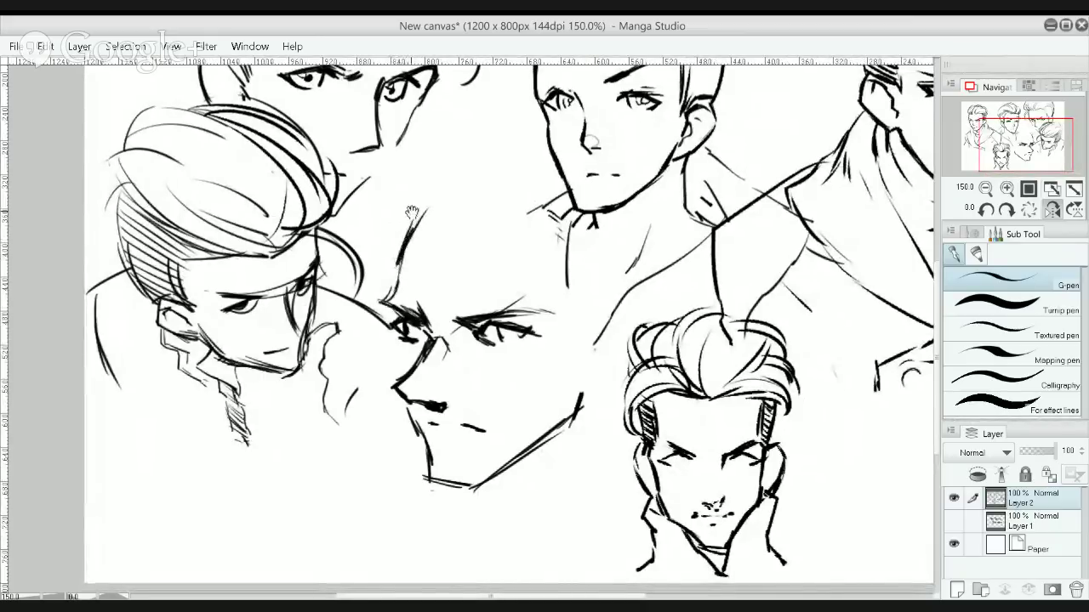
Erase the lower coat lines and button circle of the scarf-wearing figure
left_click(487, 231)
left_click_drag(609, 242, 564, 224)
mouse_move(718, 328)
left_mouse_down()
mouse_move(664, 317)
mouse_move(756, 272)
mouse_move(734, 240)
mouse_move(733, 254)
left_mouse_up()
key("e")
key("p")
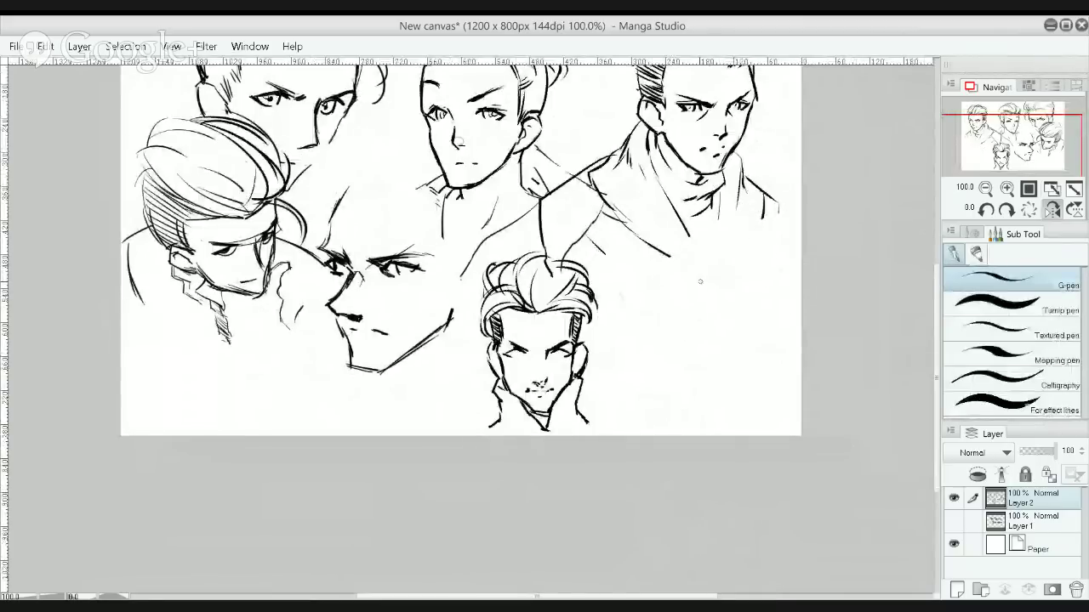
Start a seventh face in the empty space beside the fifth head with a forehead curve, slanted brows, near eye and nose profile
scroll(681, 292, "up", 1)
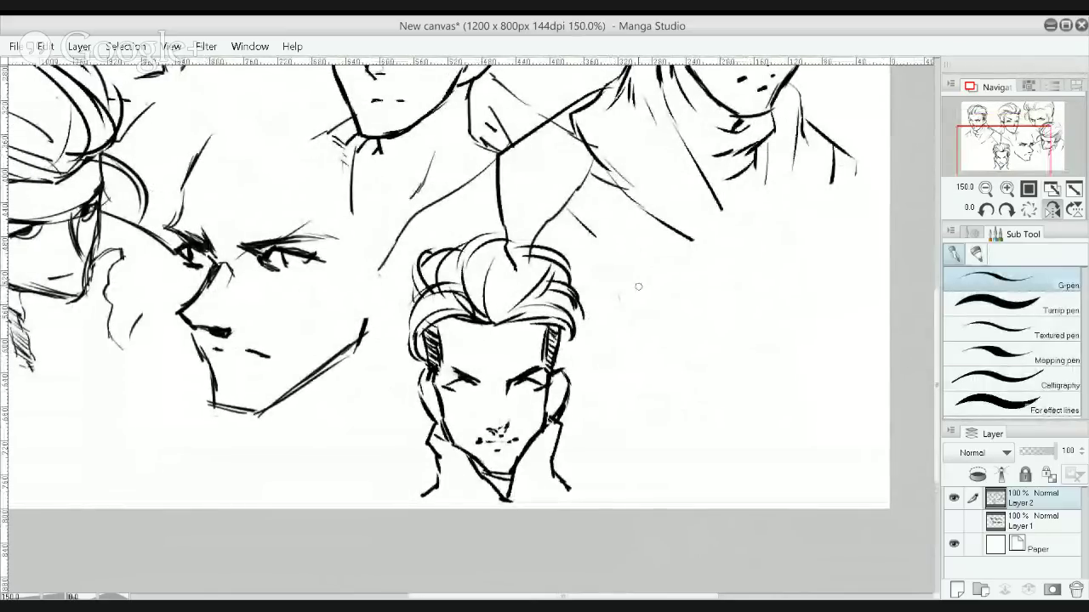
left_click_drag(638, 277, 643, 297)
mouse_move(654, 257)
left_mouse_down()
mouse_move(646, 308)
mouse_move(662, 319)
left_mouse_up()
left_click_drag(717, 343, 767, 352)
key("ctrl+z")
key("ctrl+z")
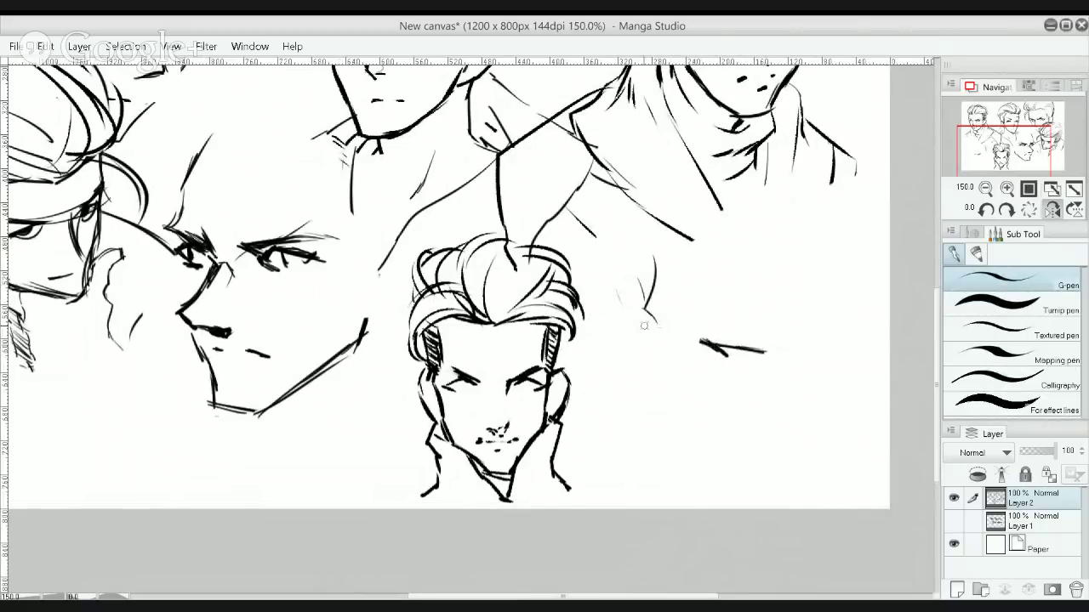
mouse_move(646, 311)
left_mouse_down()
mouse_move(742, 373)
mouse_move(733, 347)
mouse_move(762, 361)
mouse_move(739, 361)
mouse_move(752, 359)
left_mouse_up()
mouse_move(657, 318)
left_mouse_down()
mouse_move(674, 331)
mouse_move(669, 344)
mouse_move(689, 340)
mouse_move(667, 352)
mouse_move(650, 388)
mouse_move(684, 413)
mouse_move(680, 423)
left_mouse_up()
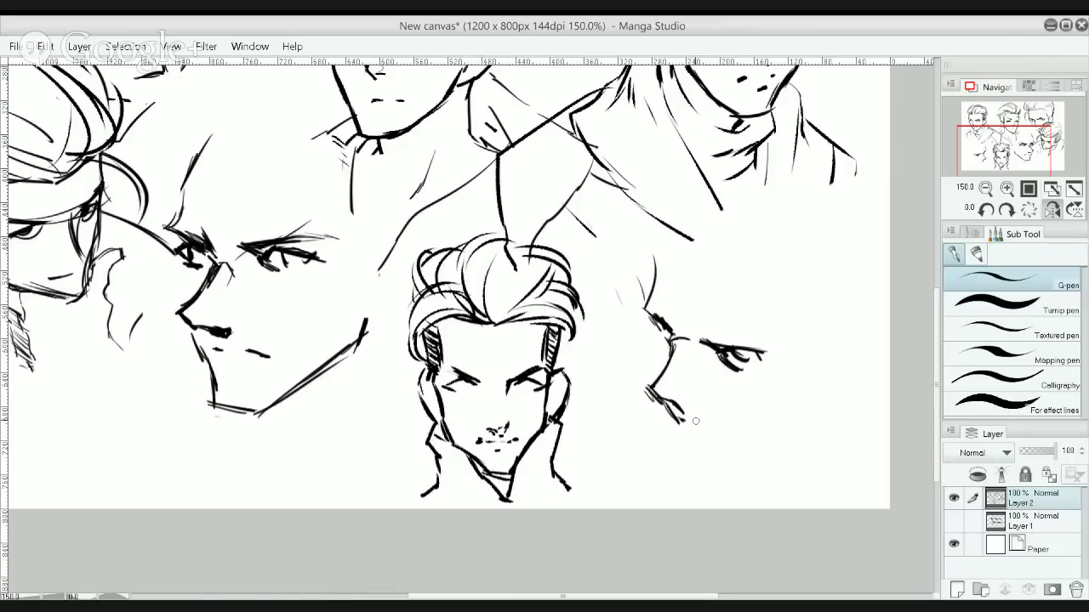
Try strokes for the seventh face's mouth and lower face and undo them along with the underside of the nose
key("ctrl+z")
mouse_move(659, 400)
left_mouse_down()
mouse_move(684, 463)
mouse_move(708, 477)
mouse_move(758, 457)
left_mouse_up()
key("ctrl+z")
key("ctrl+z")
key("ctrl+z")
key("ctrl+z")
key("ctrl+z")
key("ctrl+z")
Draw the seventh face's nostril, mouth line and lip-to-chin profile with the Textured pen
key("e")
key("b")
key("p")
left_click(1004, 330)
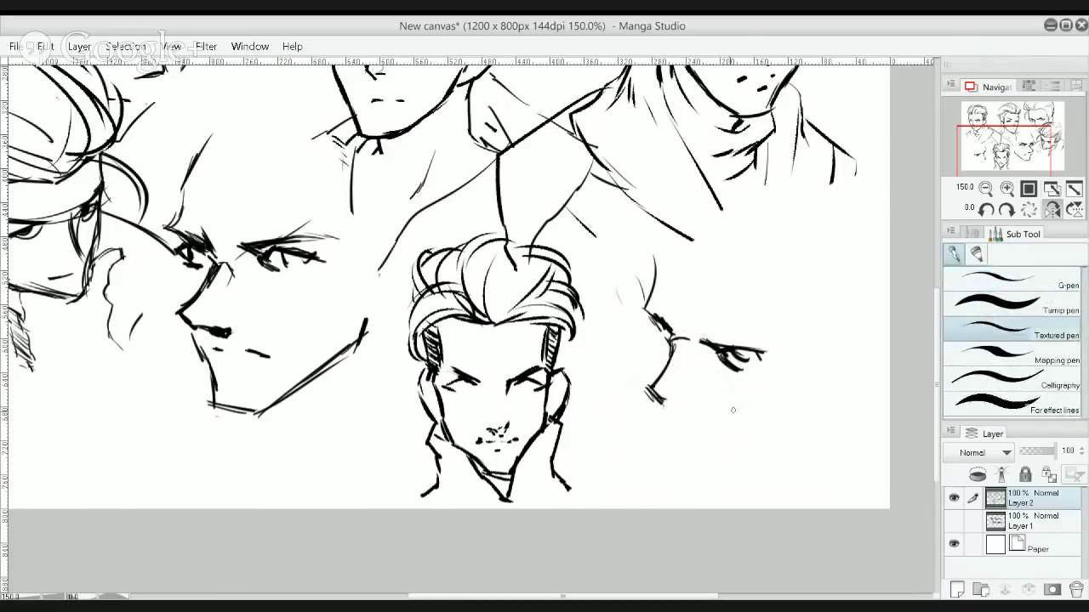
left_click_drag(655, 394, 678, 406)
mouse_move(662, 423)
left_mouse_down()
mouse_move(666, 416)
mouse_move(693, 475)
left_mouse_up()
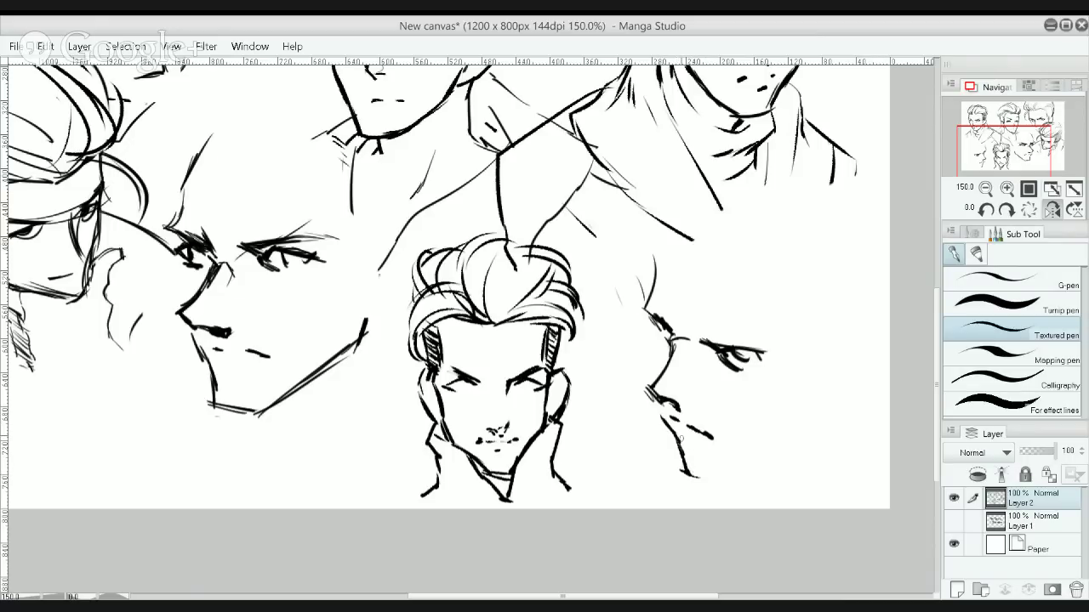
Draw the seventh face's far cheek contour beside the nose and a curved jawline rising from the chin
left_click_drag(646, 349, 649, 377)
left_click_drag(648, 328, 641, 352)
left_click_drag(711, 482, 766, 461)
key("ctrl+z")
mouse_move(713, 482)
left_mouse_down()
mouse_move(768, 460)
mouse_move(791, 427)
left_mouse_up()
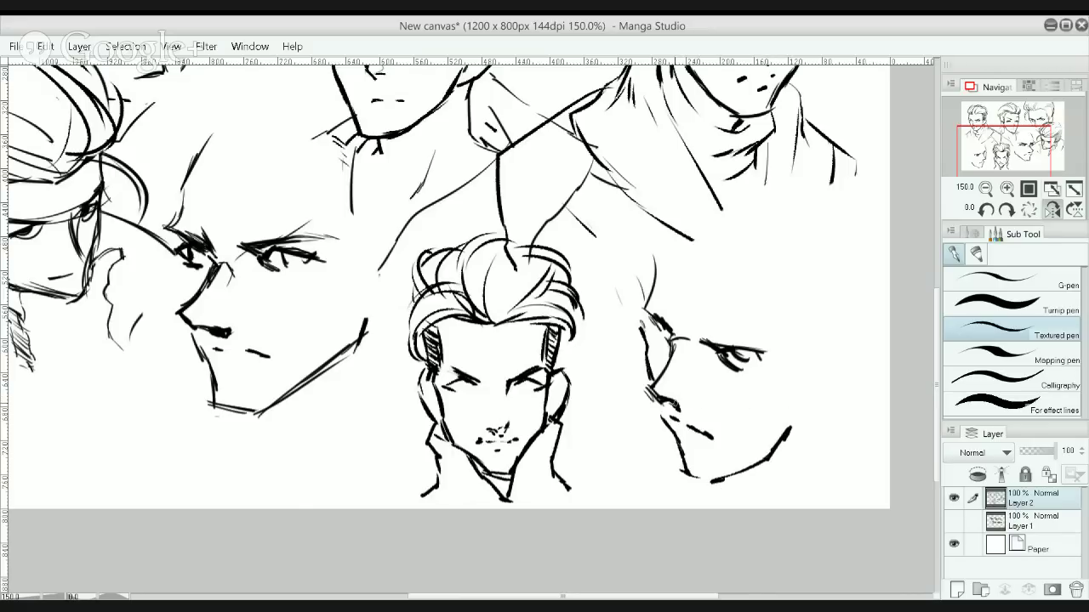
Erase the seventh face's nose tip and redraw the nose with a pointed tip, wider nostril and inner bridge line
key("e")
left_click_drag(686, 398, 656, 401)
key("p")
scroll(984, 330, "down", 1)
mouse_move(669, 366)
left_mouse_down()
mouse_move(647, 407)
mouse_move(699, 410)
left_mouse_up()
left_click_drag(683, 351, 670, 391)
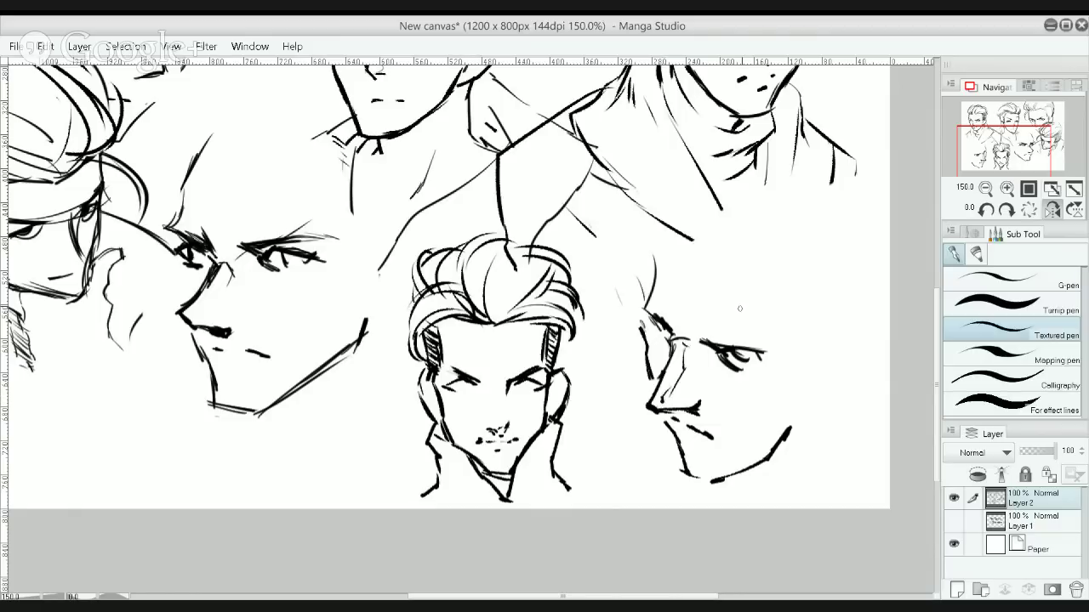
Close the gap in the seventh face's chin contour and erase the upper end of its jawline
left_click_drag(638, 293, 654, 318)
left_click_drag(596, 298, 889, 330)
left_click_drag(558, 327, 223, 352)
left_click_drag(702, 376, 584, 377)
left_click_drag(521, 527, 517, 417)
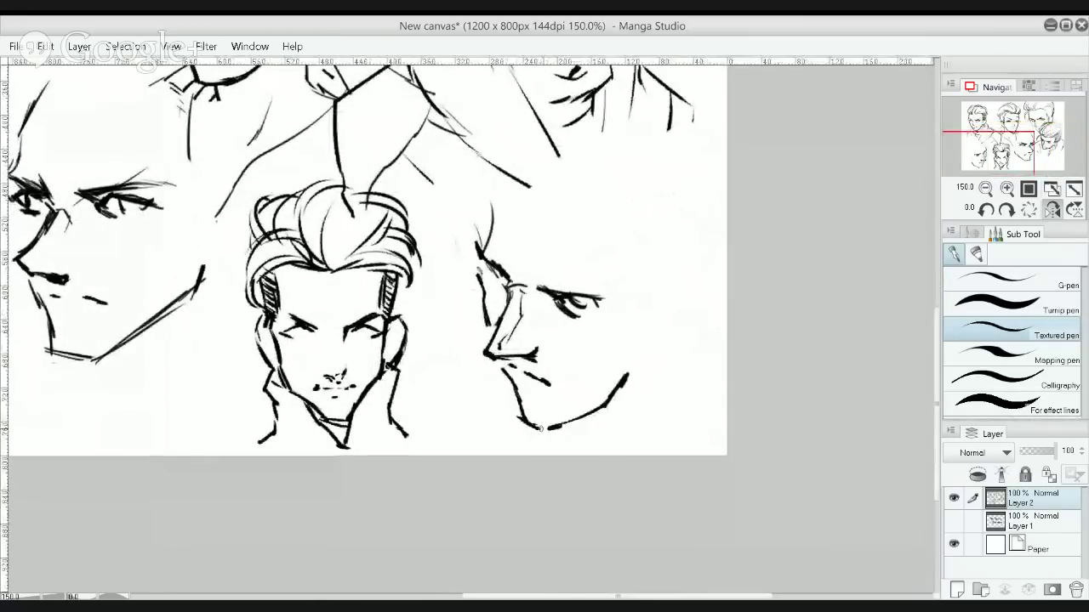
key("e")
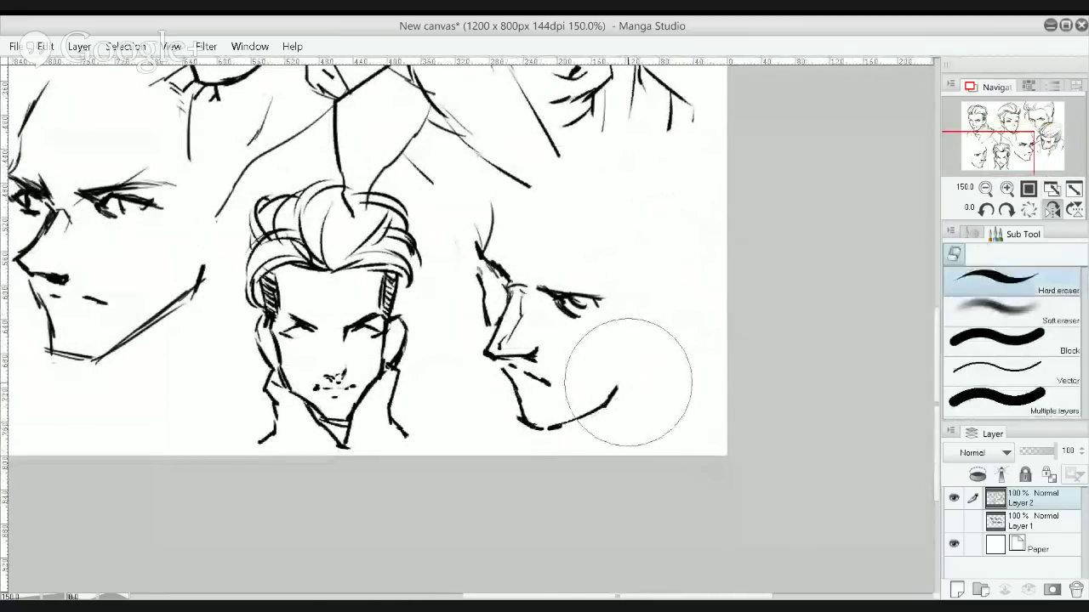
key("p")
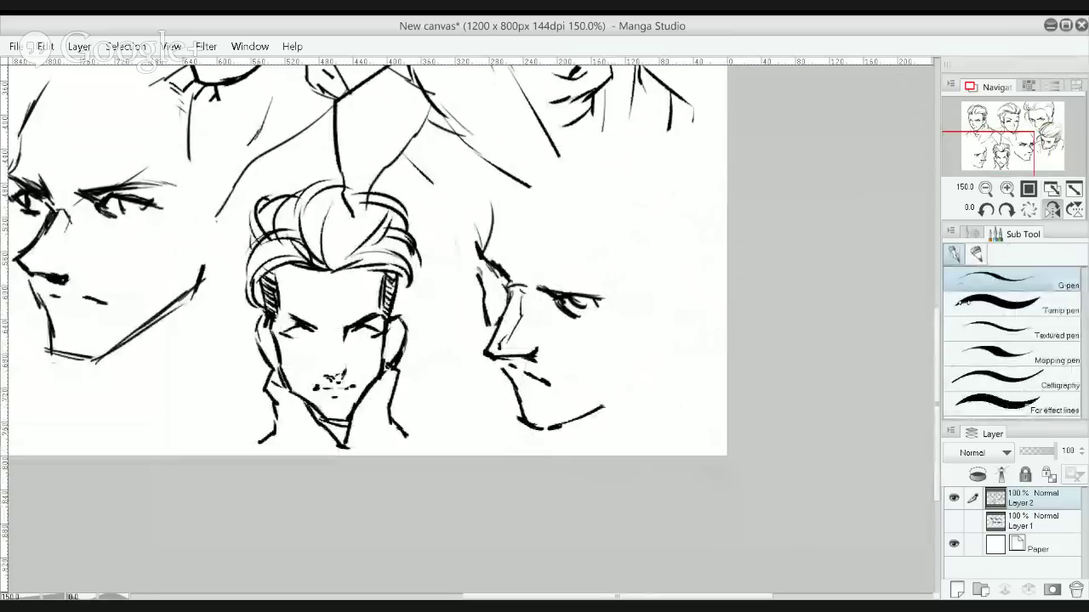
Redraw the seventh face's rising jawline with the Textured pen, hatching chin stubble and adding a slanted stroke between nose and mouth
left_click(967, 320)
left_click_drag(600, 409, 652, 335)
mouse_move(519, 408)
left_mouse_down()
mouse_move(528, 426)
mouse_move(551, 425)
left_mouse_up()
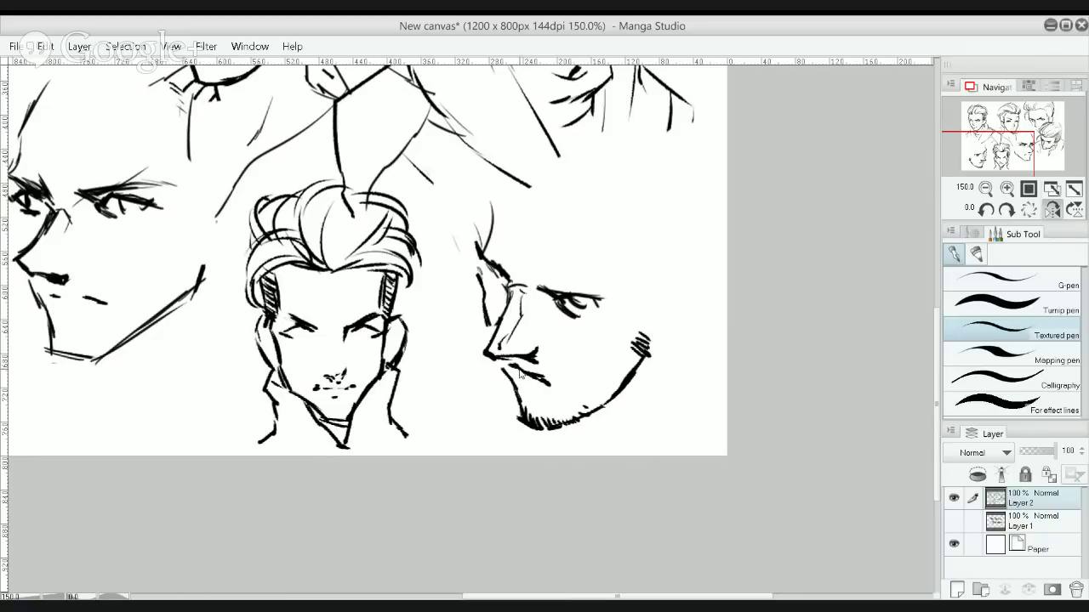
mouse_move(519, 370)
left_mouse_down()
mouse_move(547, 379)
mouse_move(537, 397)
left_mouse_up()
Extend the seventh face's near upper eyelid line outward, detail its iris and ink the far eye beside the nose bridge
left_click_drag(599, 297, 623, 303)
left_click_drag(584, 298, 593, 306)
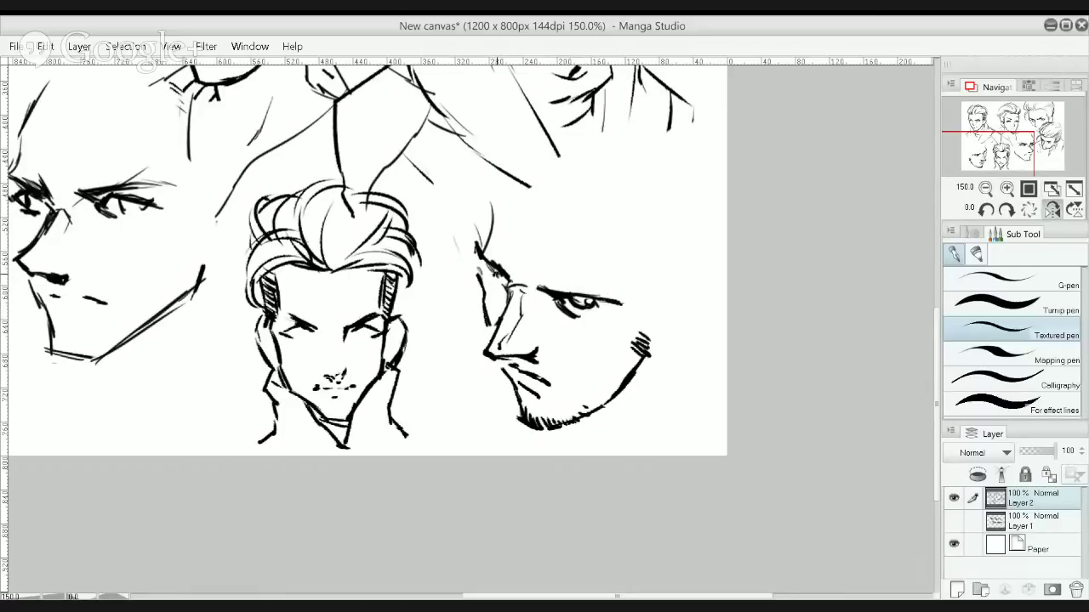
left_click_drag(485, 265, 502, 291)
left_click_drag(498, 270, 504, 284)
Mirror the canvas and thicken the seventh face's brows, adding a thin tapering near brow and a darker far brow
left_click(1053, 211)
left_click(631, 268, "alt")
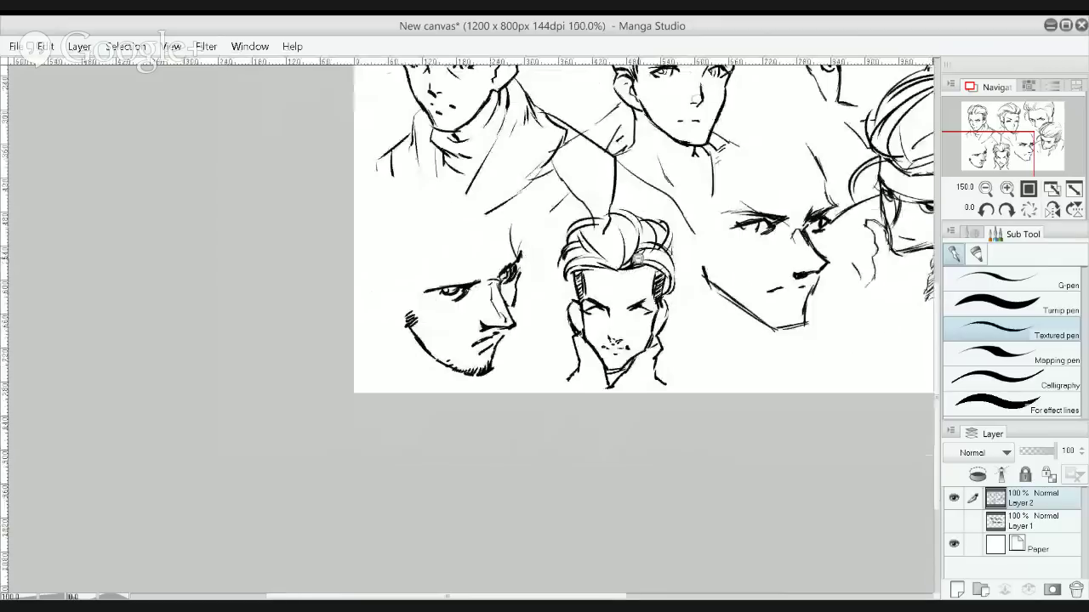
left_click(455, 272)
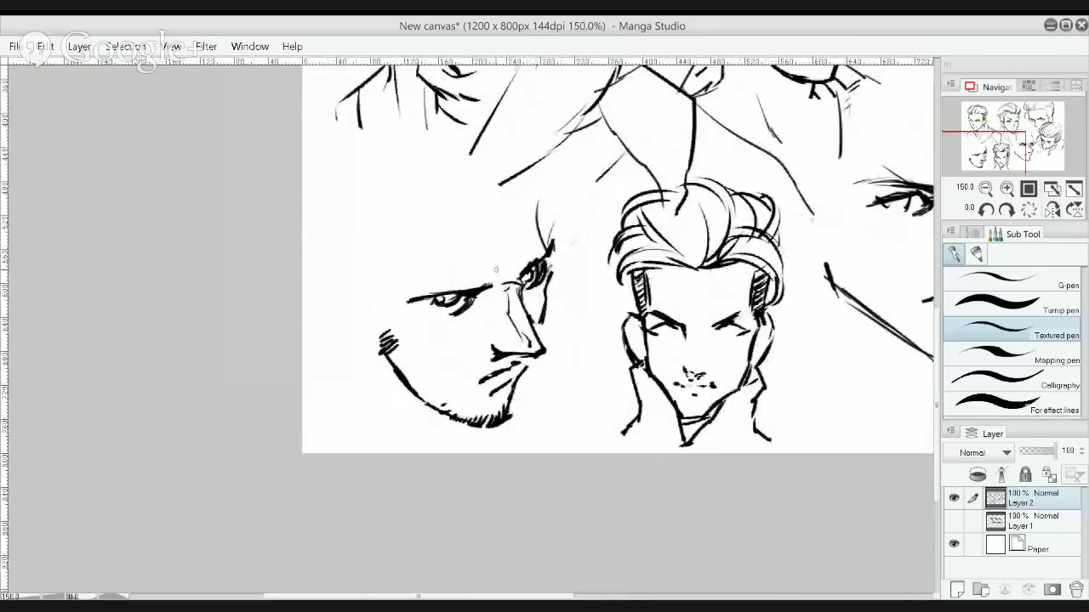
mouse_move(465, 290)
left_mouse_down()
mouse_move(519, 278)
mouse_move(519, 267)
left_mouse_up()
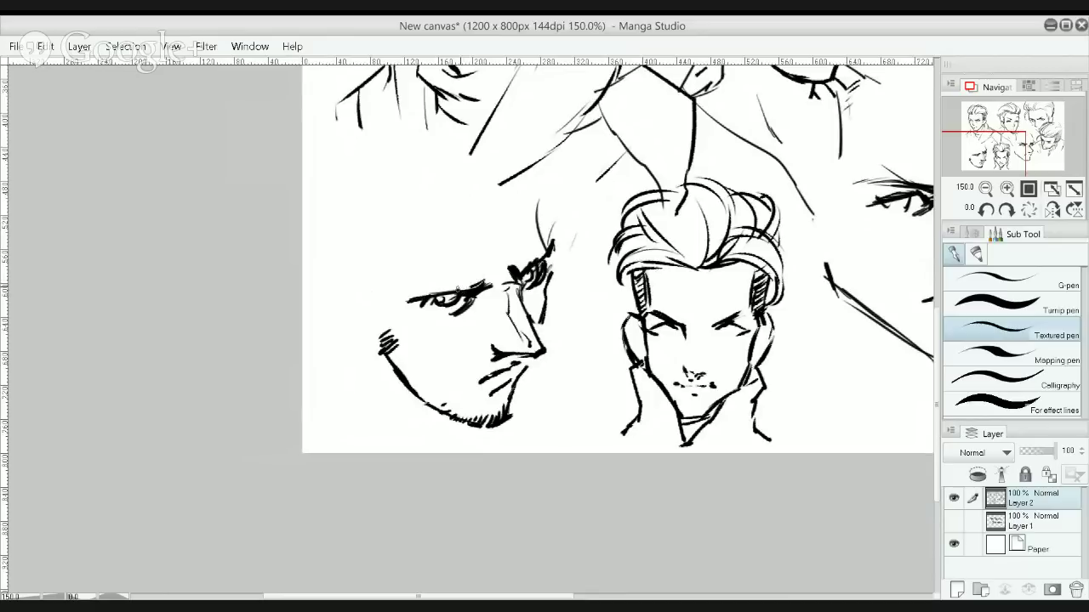
left_click_drag(416, 280, 476, 293)
key("ctrl+z")
key("ctrl+z")
left_click_drag(405, 282, 471, 289)
left_click_drag(524, 266, 542, 241)
key("ctrl+z")
left_click_drag(520, 277, 550, 241)
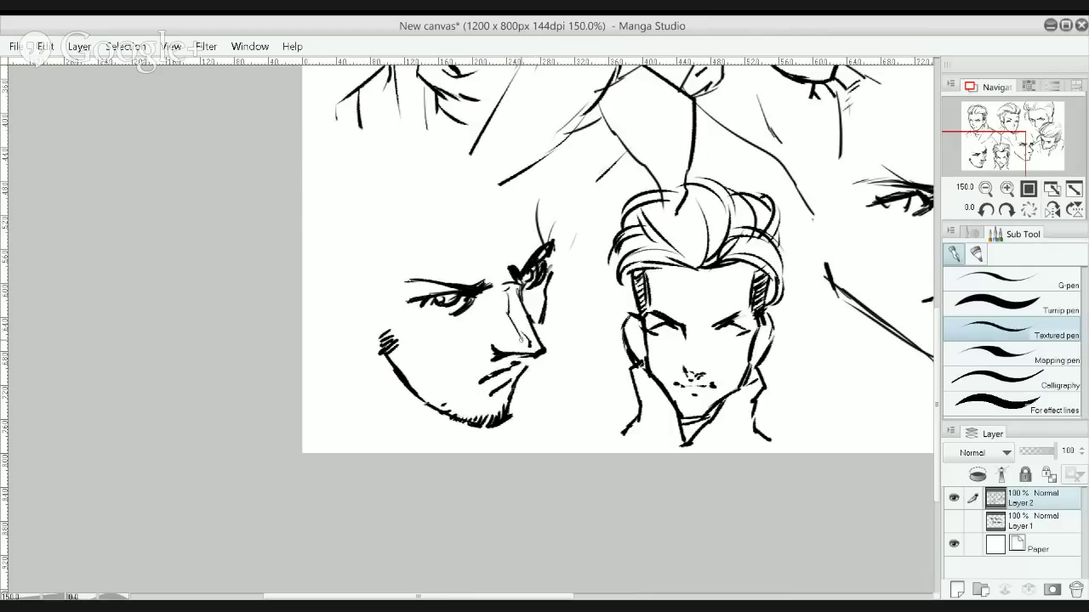
Erase most of the seventh face's long mouth strokes with the Hard eraser, keeping short marks below the nose
key("e")
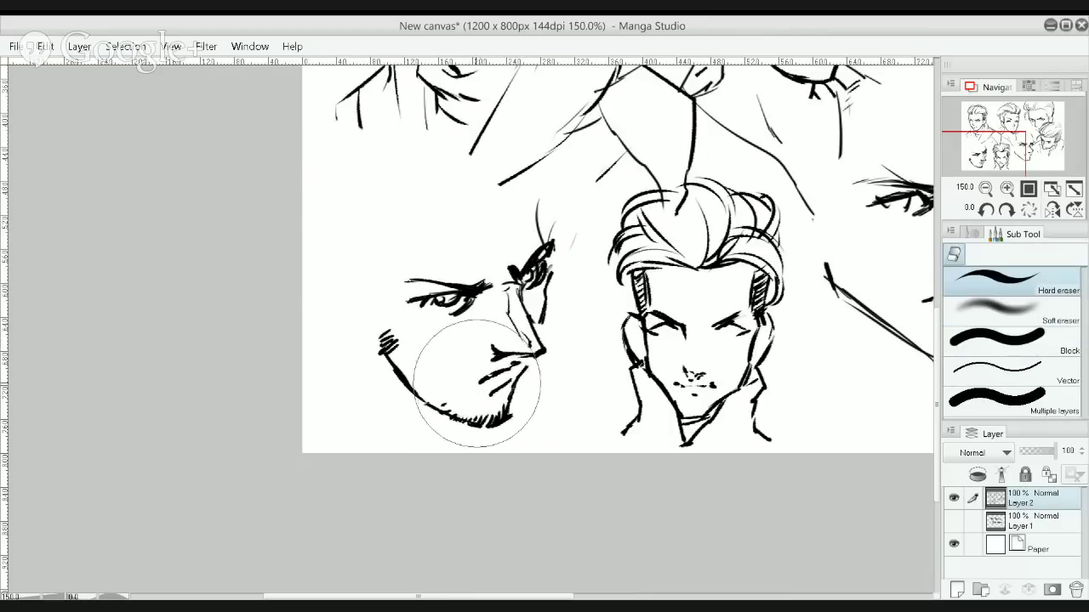
mouse_move(477, 382)
left_mouse_down()
mouse_move(499, 401)
mouse_move(497, 390)
left_mouse_up()
key("p")
key("e")
key("p")
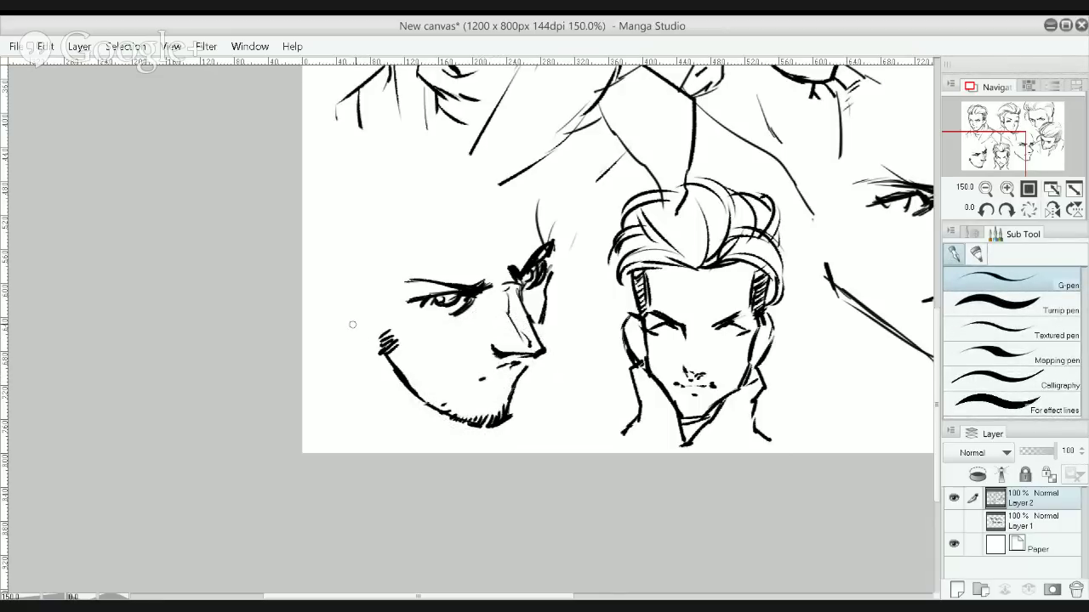
Draw the seventh face's ear with the G-pen, adding its inner folds and the contour joining the sideburn hatching
left_click_drag(367, 295, 372, 334)
mouse_move(354, 292)
left_mouse_down()
mouse_move(323, 309)
mouse_move(348, 286)
mouse_move(317, 276)
mouse_move(368, 350)
left_mouse_up()
key("ctrl+z")
key("ctrl+z")
left_click_drag(326, 294, 374, 337)
key("ctrl+z")
key("ctrl+z")
mouse_move(367, 294)
left_mouse_down()
mouse_move(328, 281)
mouse_move(322, 304)
mouse_move(375, 361)
left_mouse_up()
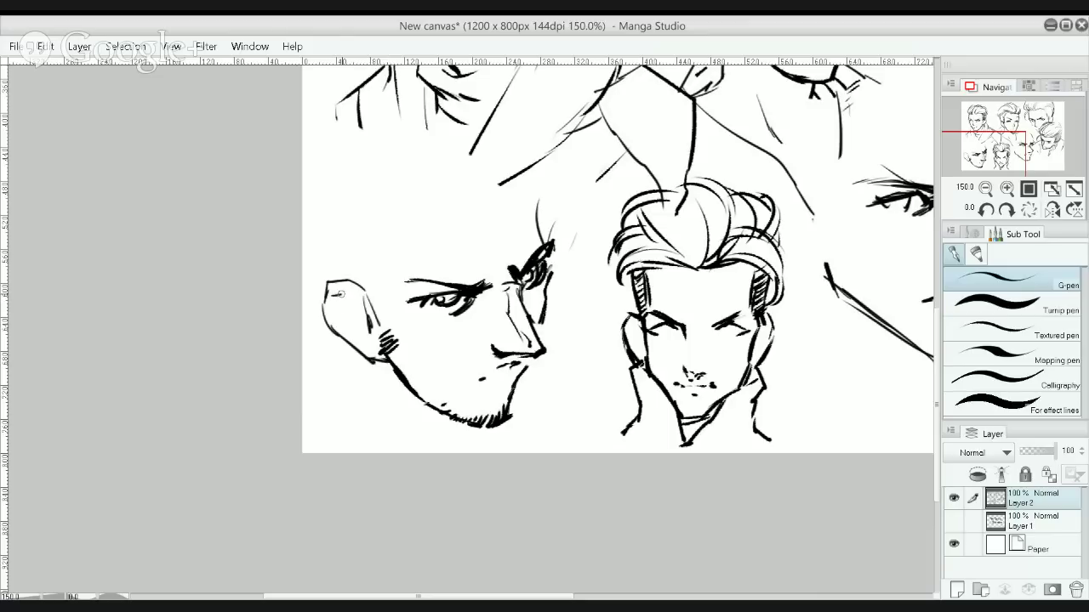
mouse_move(339, 292)
left_mouse_down()
mouse_move(365, 312)
mouse_move(334, 305)
mouse_move(348, 326)
mouse_move(380, 347)
mouse_move(389, 330)
left_mouse_up()
key("ctrl+z")
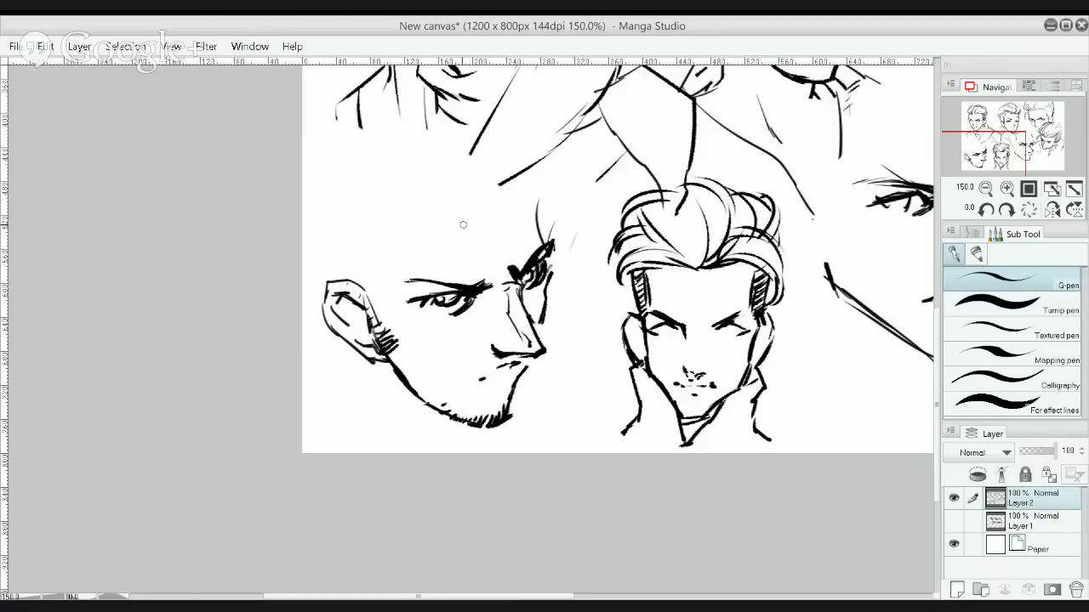
Extend the seventh face's forehead contour upward and add short crossing strokes marking the front of the hair
mouse_move(538, 206)
left_mouse_down()
mouse_move(517, 147)
mouse_move(535, 189)
left_mouse_up()
key("ctrl+z")
key("ctrl+z")
left_click_drag(516, 152, 540, 200)
key("ctrl+minus")
left_click_drag(518, 153, 559, 349)
left_click_drag(412, 431, 416, 341)
scroll(416, 340, "up", 1)
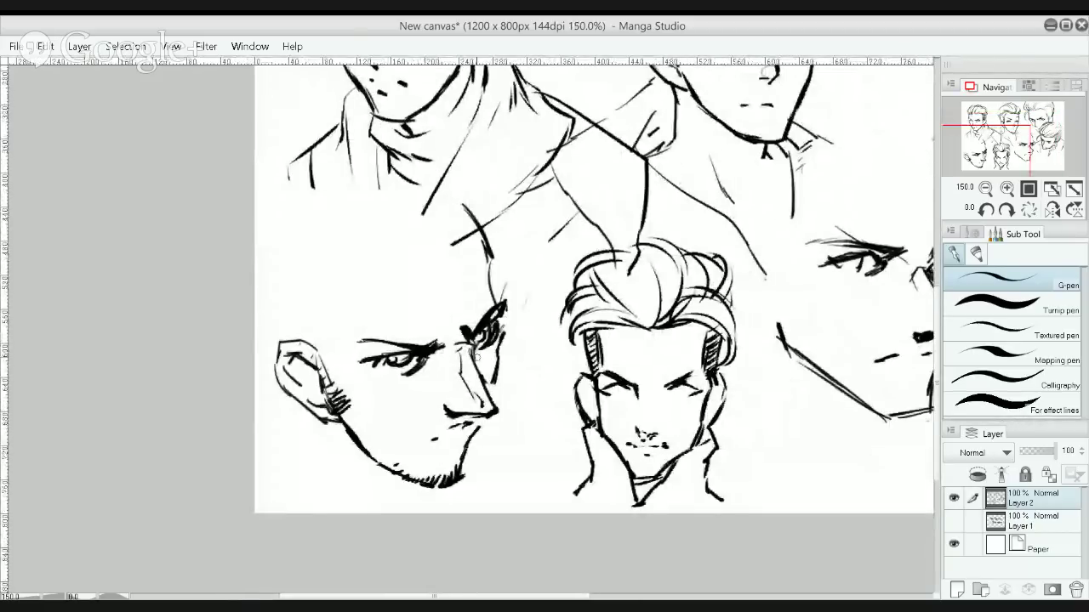
Replace the seventh face's slanted mouth-to-chin profile with a straight vertical line and squared chin, adding stubble marks along the jaw
mouse_move(435, 361)
left_mouse_down()
mouse_move(410, 412)
mouse_move(370, 436)
left_mouse_up()
key("ctrl+z")
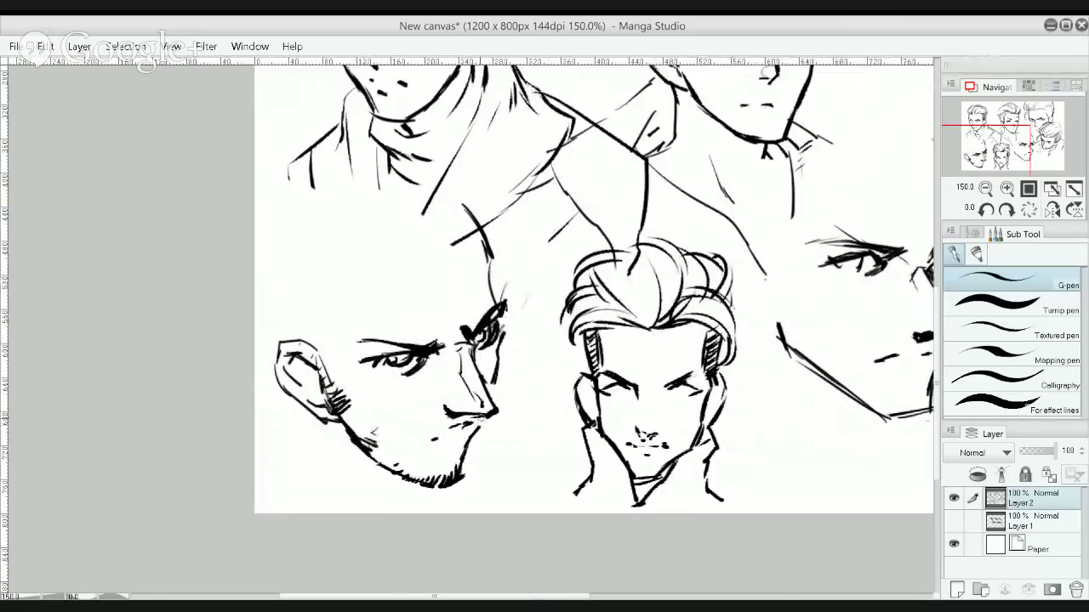
left_click_drag(482, 417, 466, 459)
key("e")
left_click_drag(464, 462, 474, 442)
key("p")
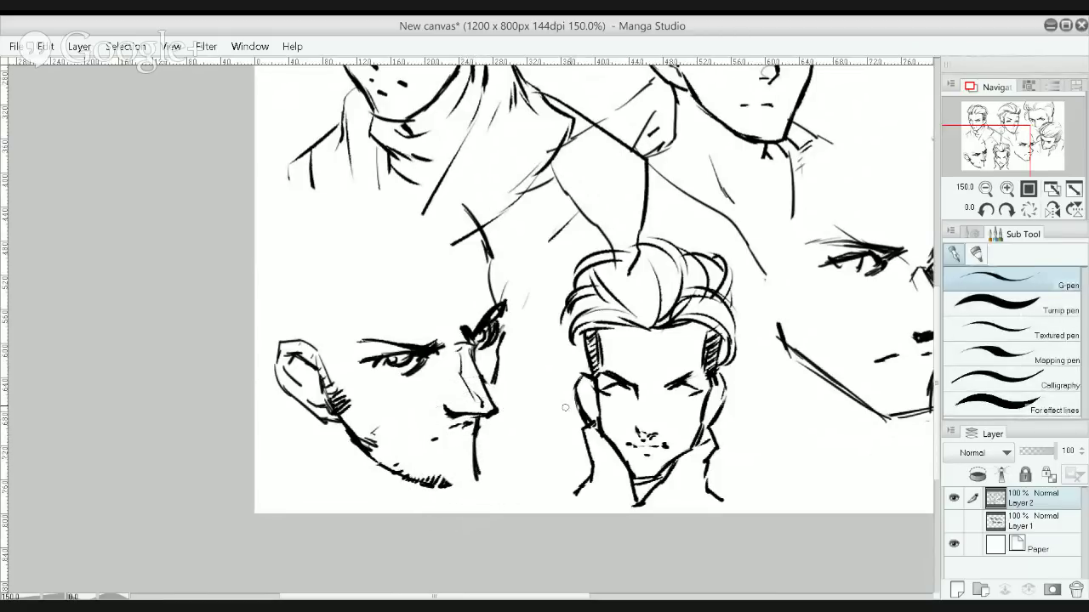
left_click(950, 334)
mouse_move(474, 419)
left_mouse_down()
mouse_move(481, 489)
mouse_move(478, 469)
mouse_move(453, 483)
mouse_move(487, 472)
left_mouse_up()
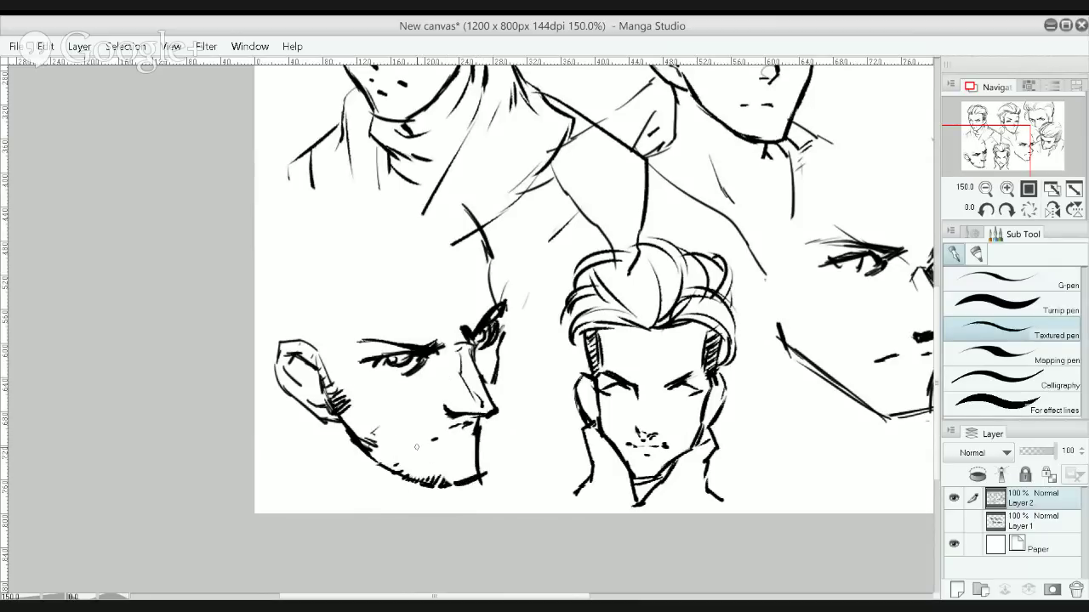
left_click_drag(428, 460, 422, 464)
Lasso the first figure with its collar, move it upward and slightly right above the seventh face, and deselect it
left_click(469, 201, "alt")
left_click_drag(531, 204, 506, 354)
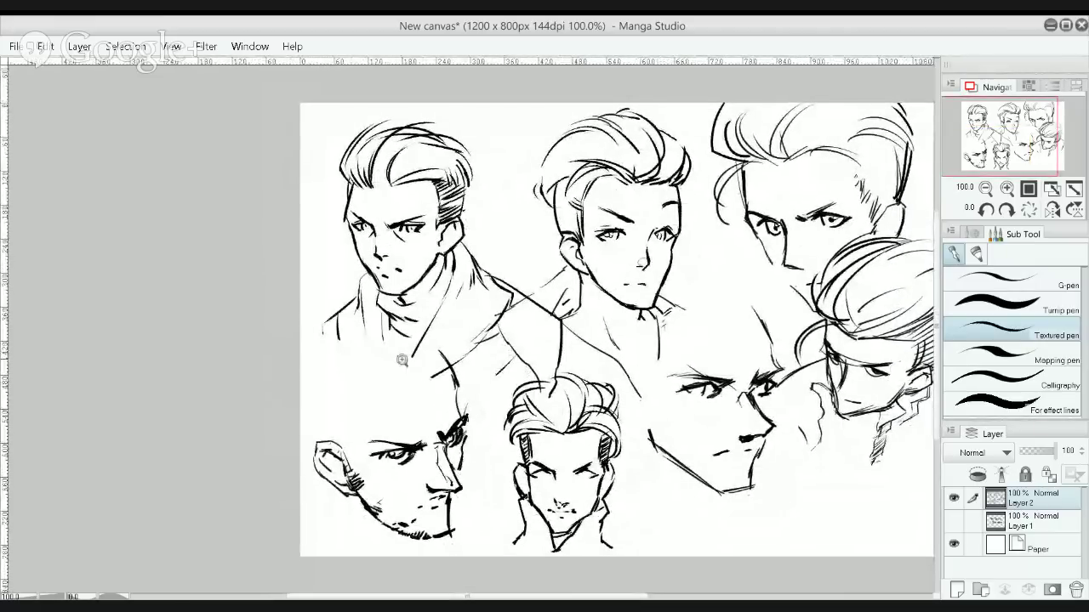
scroll(434, 362, "up", 2)
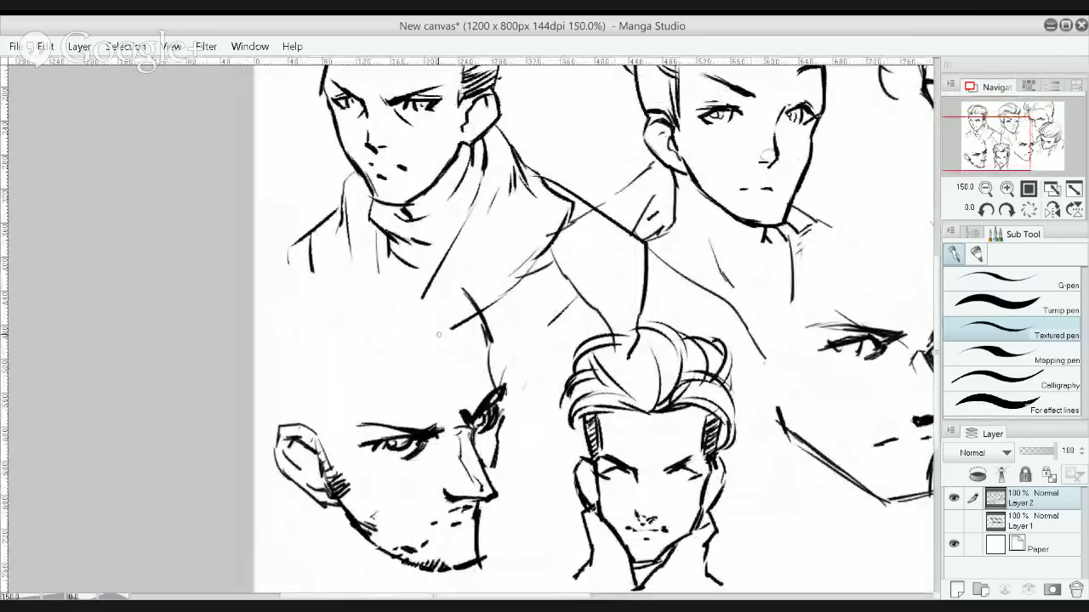
scroll(469, 287, "down", 2)
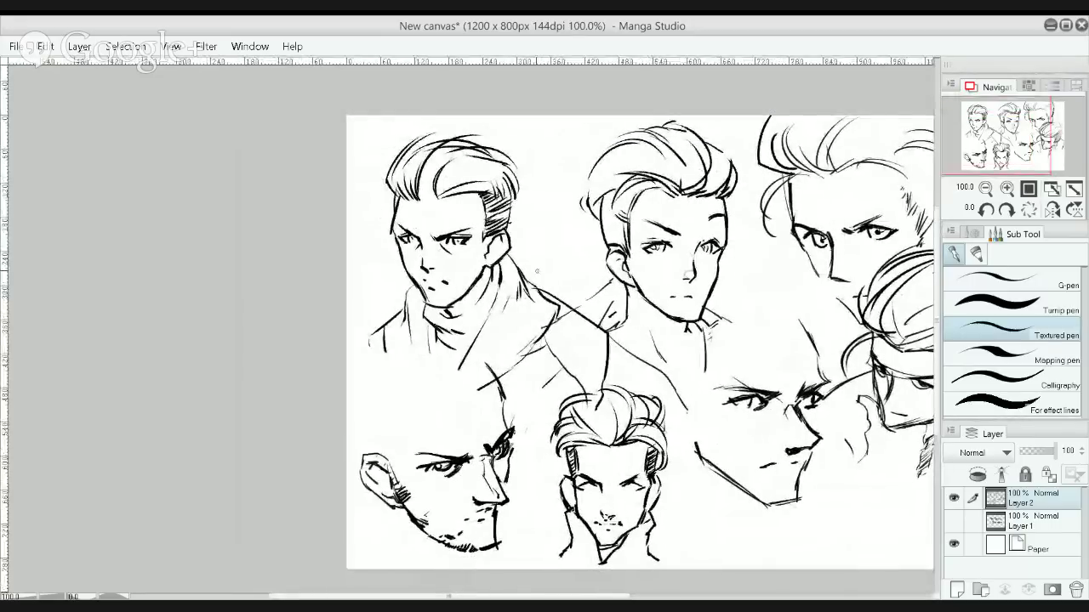
key("m")
mouse_move(504, 129)
left_mouse_down()
mouse_move(410, 119)
mouse_move(363, 255)
mouse_move(477, 379)
mouse_move(489, 340)
mouse_move(476, 387)
mouse_move(562, 353)
mouse_move(557, 160)
left_mouse_up()
key("k")
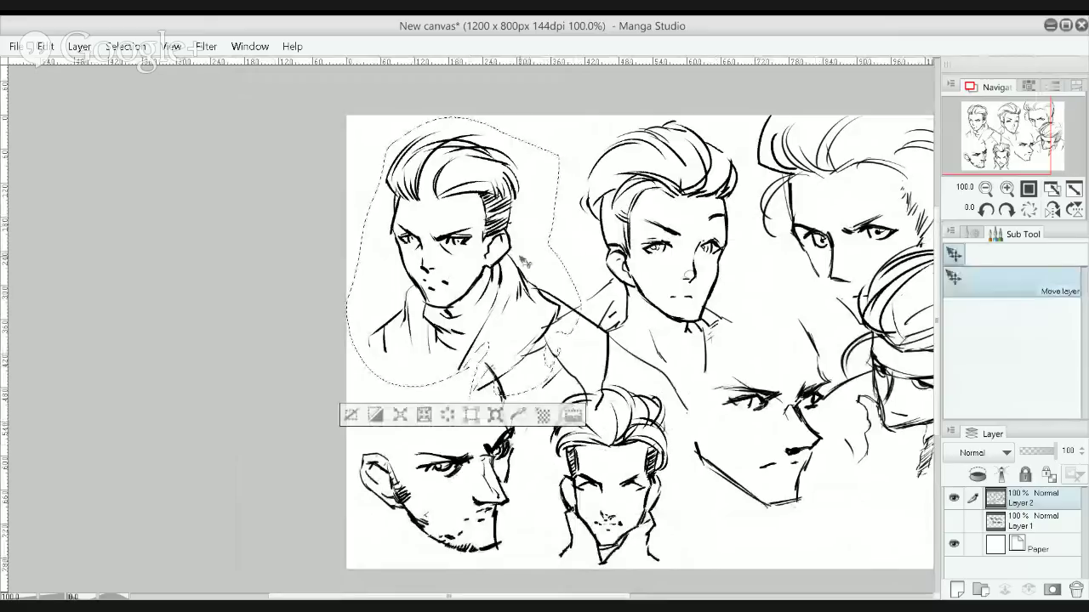
mouse_move(526, 260)
left_mouse_down()
mouse_move(525, 222)
mouse_move(521, 247)
left_mouse_up()
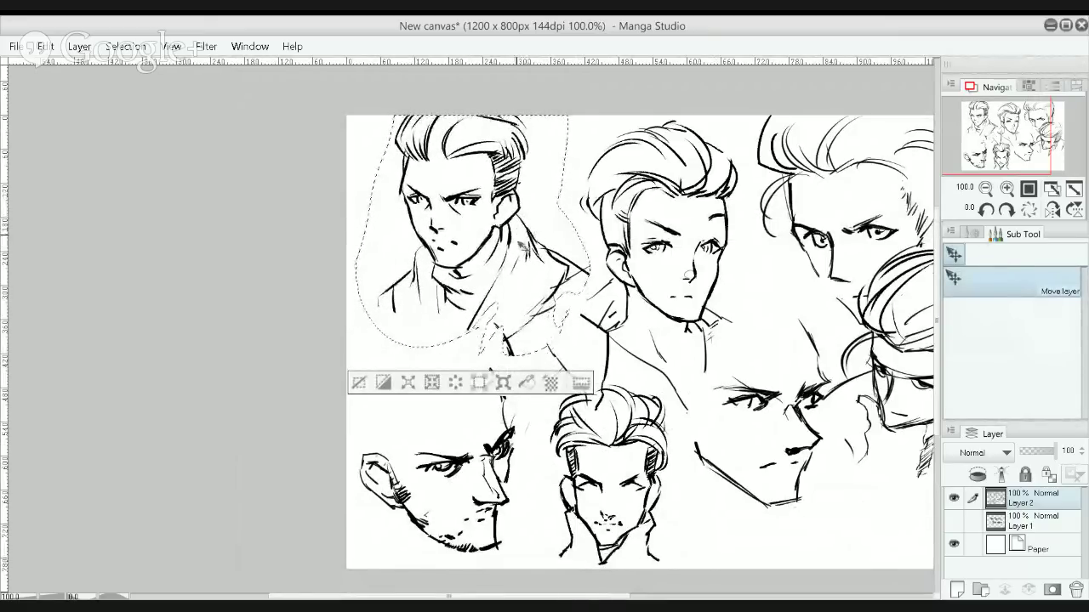
key("ctrl+d")
Draw the seventh face's swept-back front hair strands and the hairline across the forehead with the G-pen
key("p")
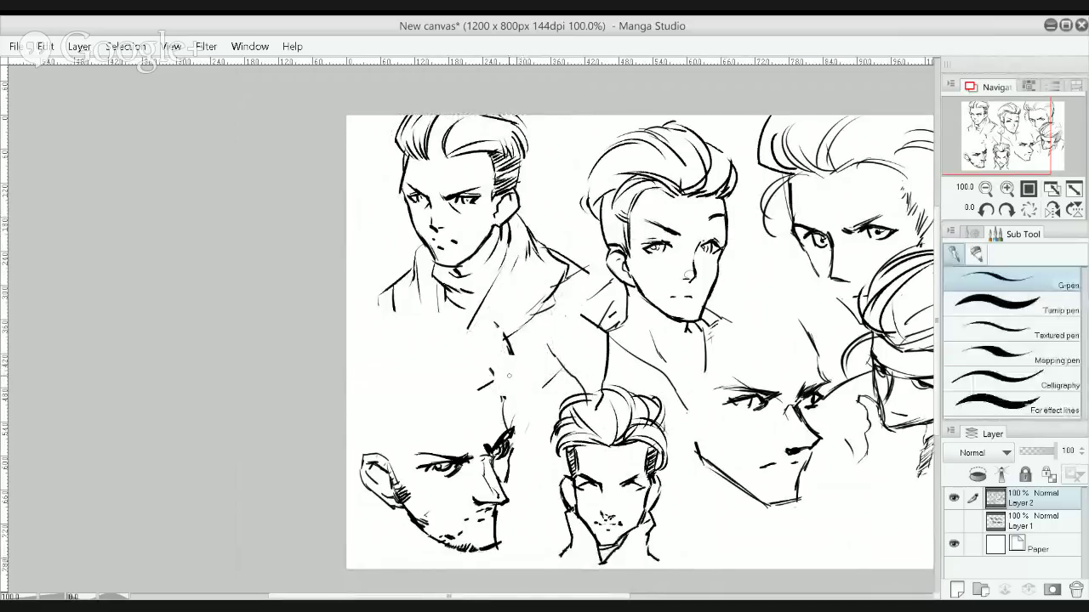
mouse_move(443, 381)
left_mouse_down()
mouse_move(469, 401)
mouse_move(485, 381)
mouse_move(514, 388)
left_mouse_up()
left_click_drag(473, 326, 516, 381)
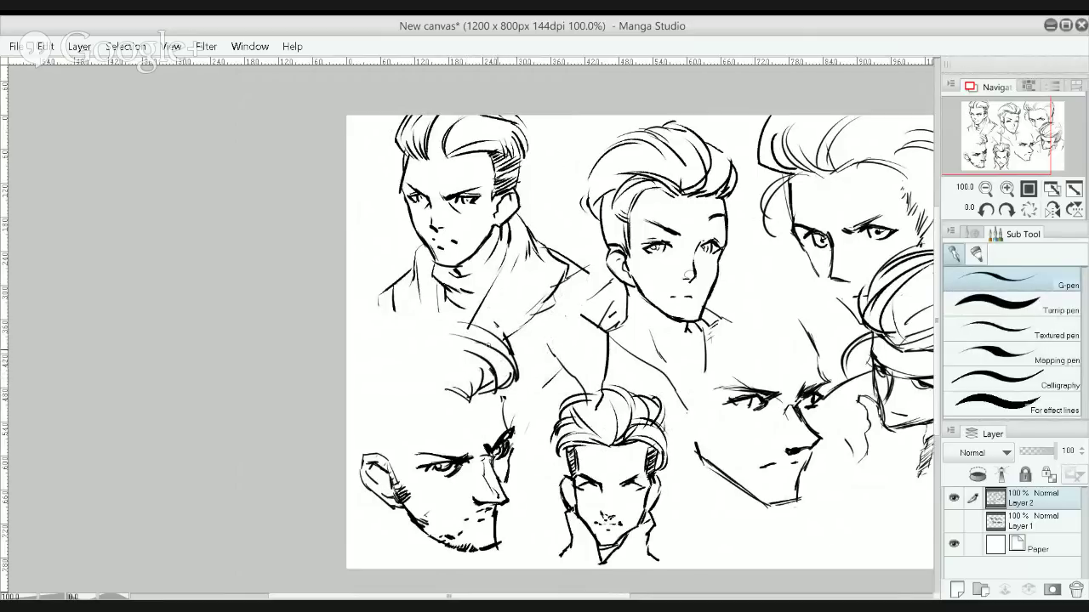
left_click_drag(486, 343, 514, 380)
left_click_drag(403, 391, 452, 401)
left_click_drag(400, 360, 466, 393)
left_click_drag(395, 349, 469, 393)
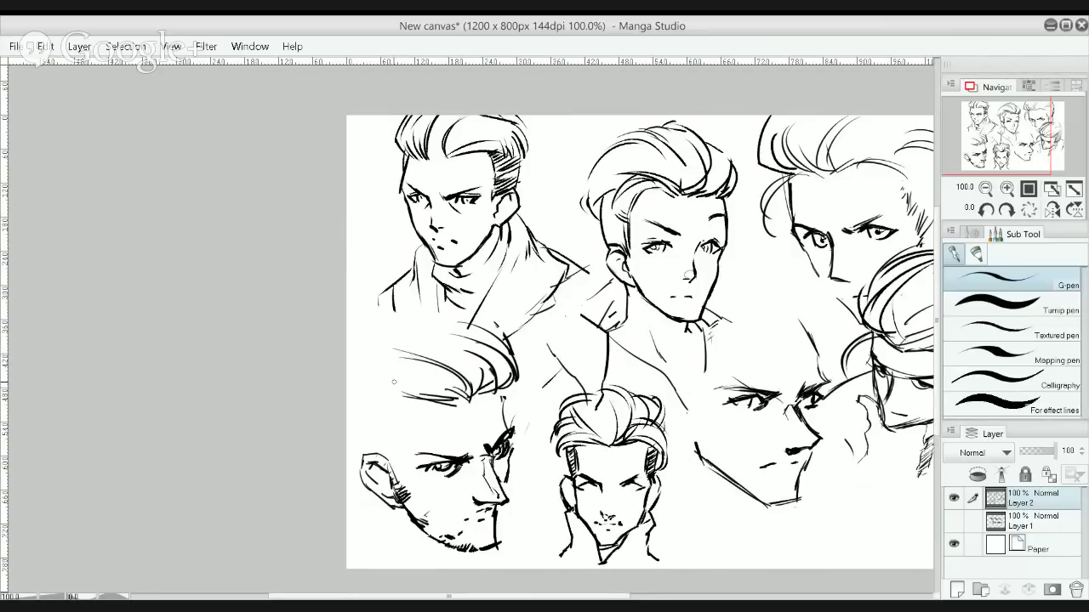
left_click_drag(366, 400, 407, 397)
left_click_drag(488, 397, 528, 364)
Draw the seventh face's temple hairline down to the sideburn and a loose curved lock hanging past the far brow
scroll(393, 417, "up", 1)
mouse_move(393, 395)
left_mouse_down()
mouse_move(410, 416)
mouse_move(391, 450)
mouse_move(388, 487)
left_mouse_up()
left_click_drag(406, 484, 392, 505)
left_click_drag(472, 421, 500, 357)
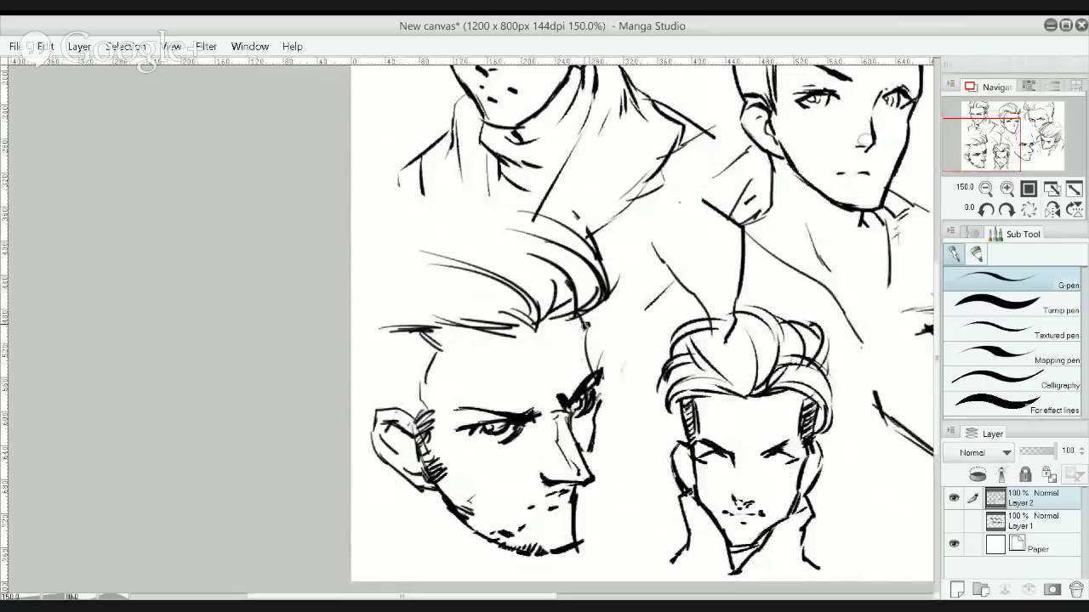
mouse_move(579, 313)
left_mouse_down()
mouse_move(588, 328)
mouse_move(615, 332)
mouse_move(633, 363)
mouse_move(634, 422)
left_mouse_up()
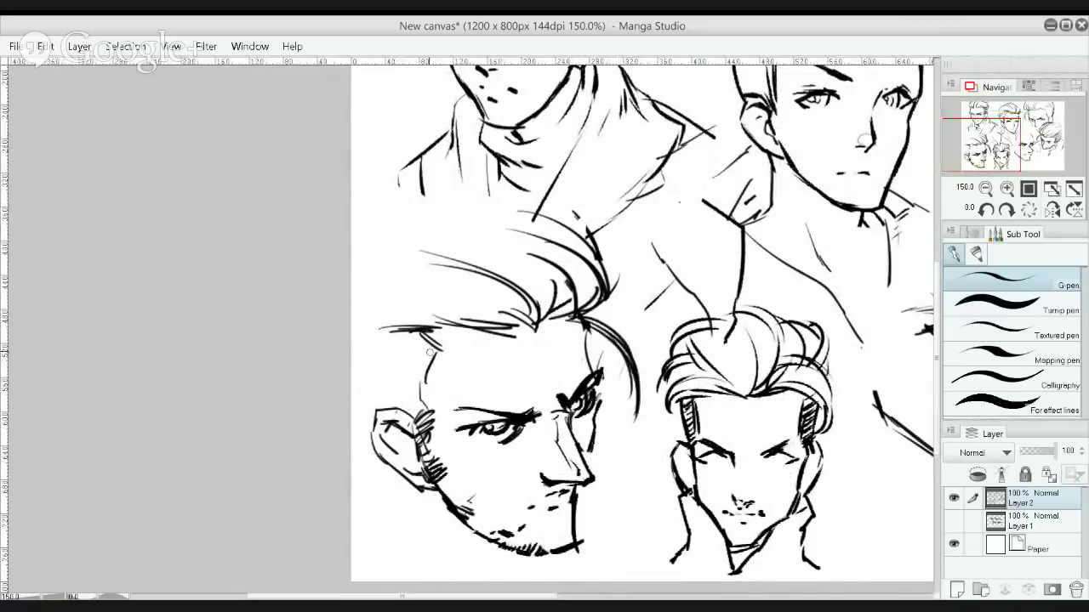
Add short strands at the seventh face's temple, a back hair line above the ear and a long swept-back strand
left_click_drag(399, 370, 431, 380)
key("ctrl+z")
mouse_move(354, 379)
left_mouse_down()
mouse_move(374, 414)
mouse_move(427, 383)
left_mouse_up()
mouse_move(421, 330)
left_mouse_down()
mouse_move(432, 338)
mouse_move(468, 321)
left_mouse_up()
key("ctrl+z")
left_click_drag(389, 274, 516, 339)
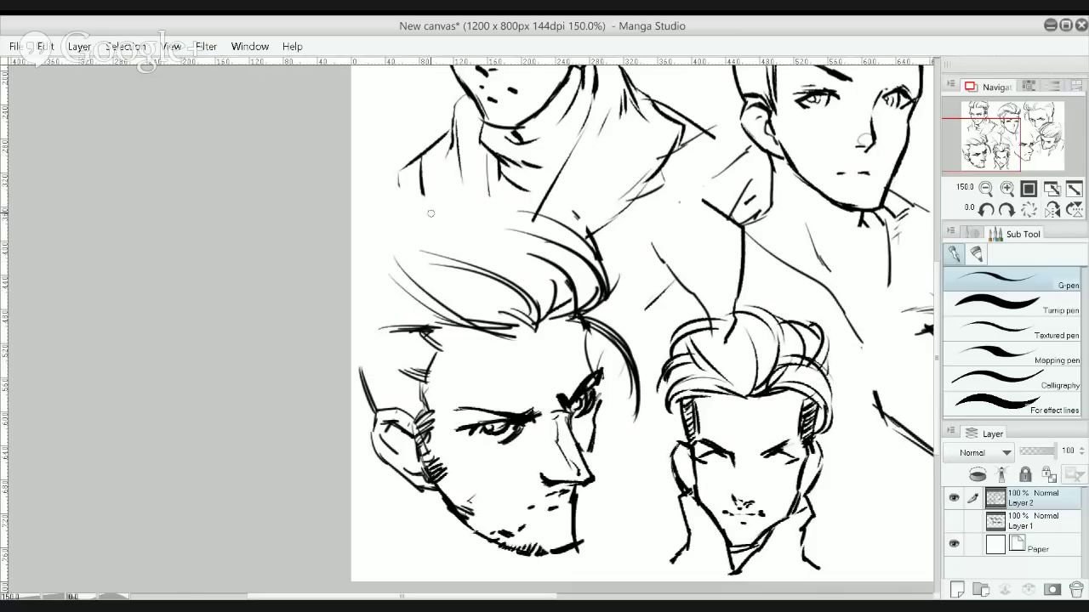
key("ctrl+z")
mouse_move(402, 215)
left_mouse_down()
mouse_move(539, 214)
mouse_move(596, 250)
left_mouse_up()
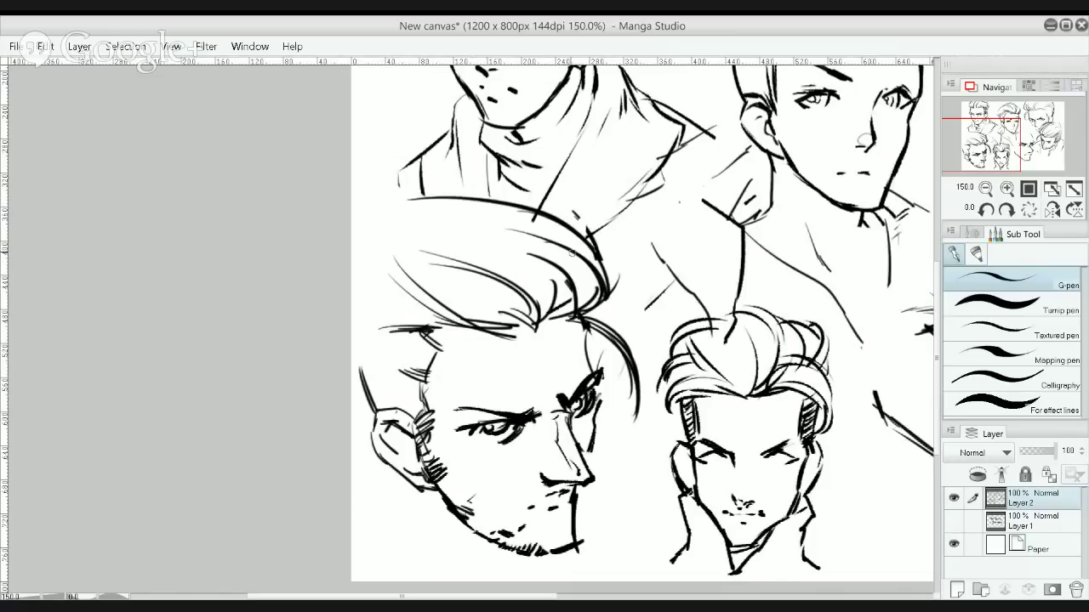
key("ctrl+z")
left_click_drag(393, 220, 575, 219)
left_click(987, 209)
Outline the seventh face's hair crown with the Textured pen as one long arc from the back to the front tuft
left_click(1010, 336)
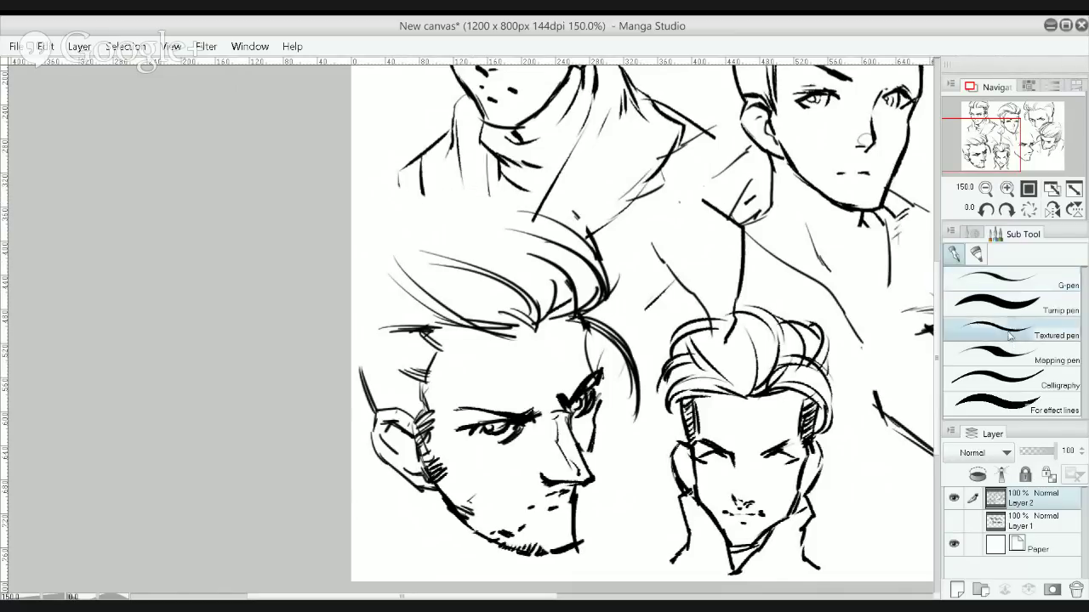
left_click_drag(439, 192, 606, 226)
key("ctrl+z")
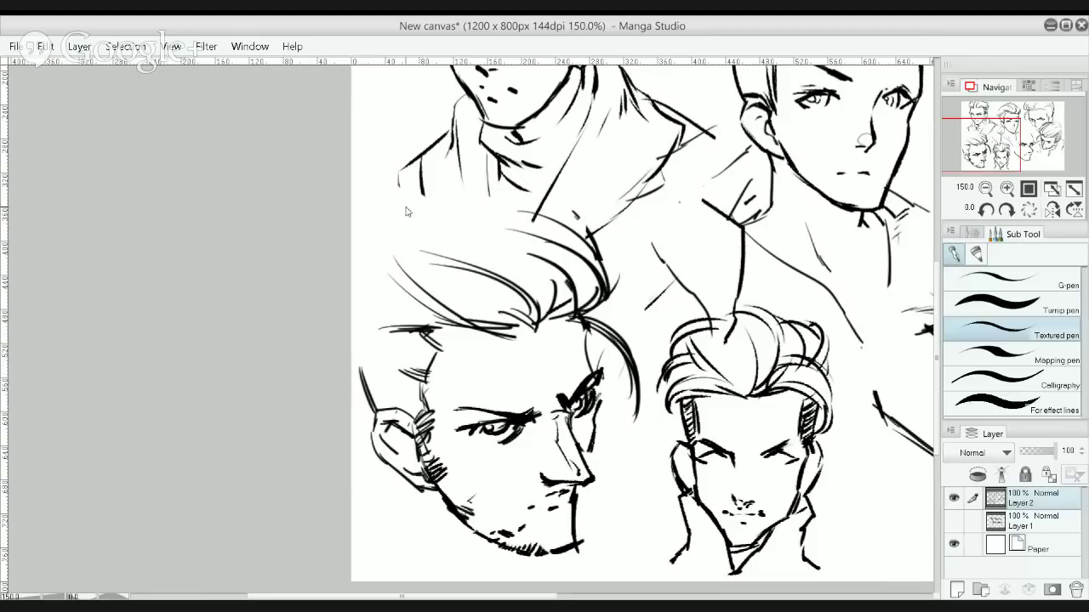
mouse_move(388, 209)
left_mouse_down()
mouse_move(558, 222)
mouse_move(577, 245)
left_mouse_up()
key("ctrl+z")
mouse_move(448, 188)
left_mouse_down()
mouse_move(590, 262)
mouse_move(507, 181)
mouse_move(612, 291)
left_mouse_up()
key("ctrl+z")
left_click_drag(489, 186, 609, 280)
key("ctrl+z")
mouse_move(514, 191)
left_mouse_down()
mouse_move(615, 294)
mouse_move(606, 250)
left_mouse_up()
key("ctrl+z")
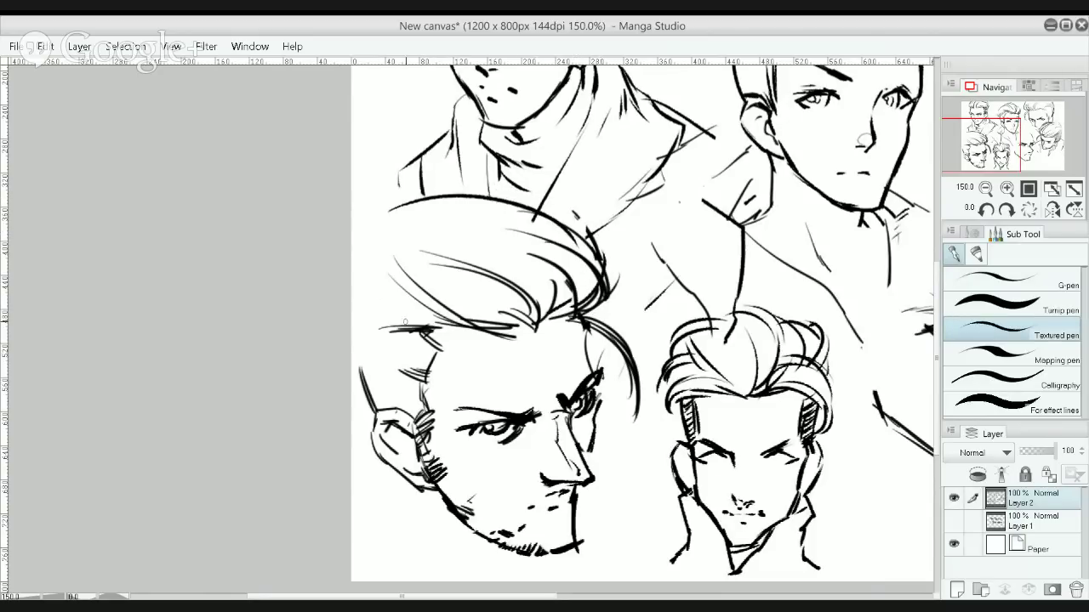
Fill the seventh face's side hair above the ear with swept-back strands running to the temple hairline
left_click_drag(372, 394, 399, 409)
mouse_move(369, 390)
left_mouse_down()
mouse_move(406, 406)
mouse_move(426, 399)
left_mouse_up()
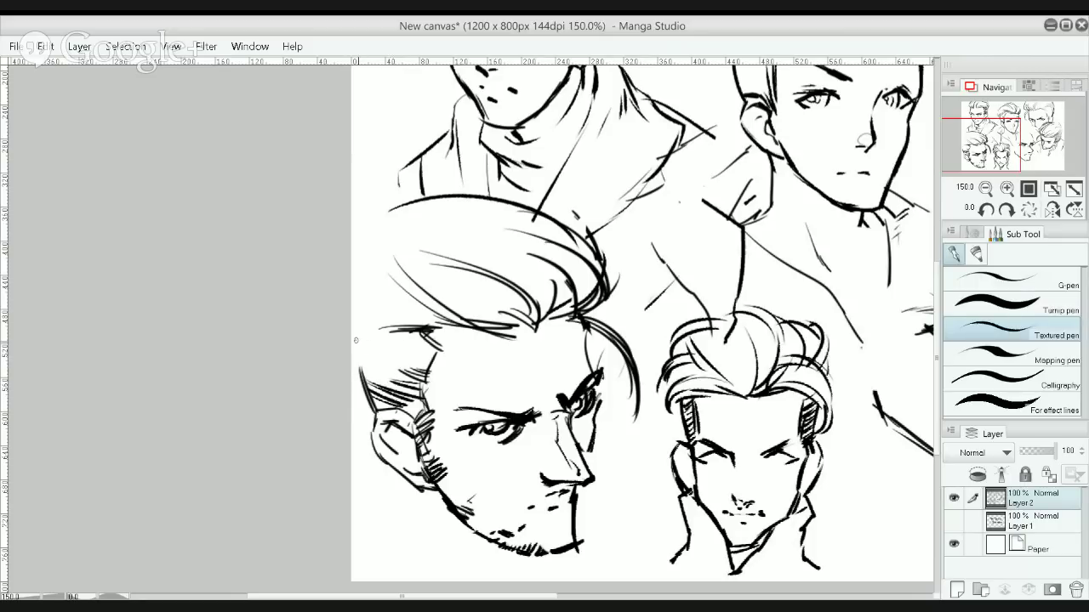
left_click_drag(356, 340, 430, 330)
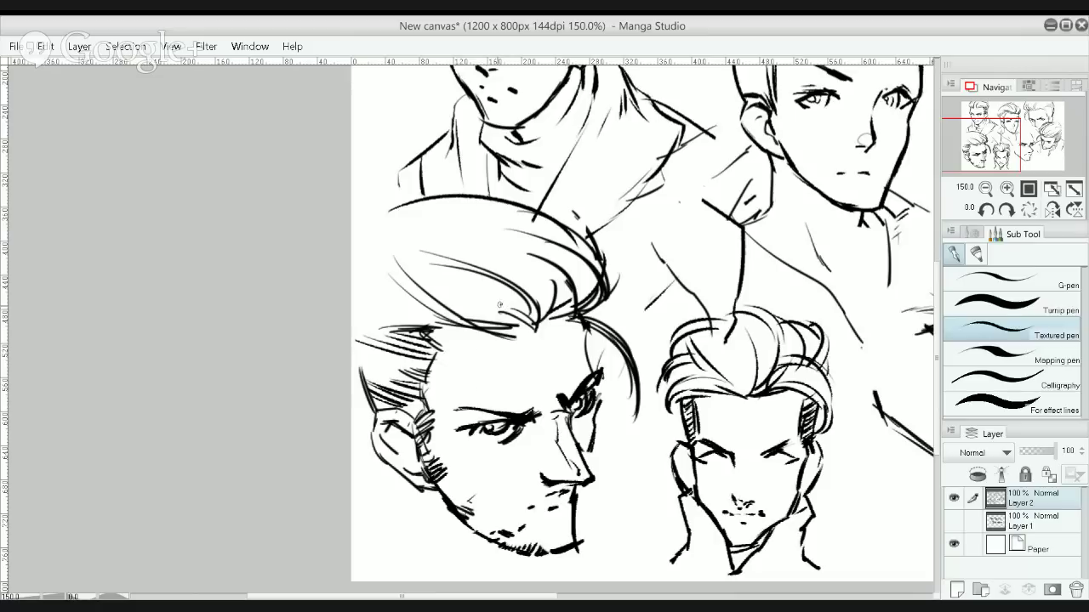
Draw a thin loose lock curving from the seventh face's hairline down the near side of the forehead
mouse_move(500, 304)
left_mouse_down()
mouse_move(478, 408)
mouse_move(466, 356)
mouse_move(487, 416)
mouse_move(452, 430)
left_mouse_up()
key("ctrl+z")
key("ctrl+z")
key("ctrl+z")
left_click_drag(467, 337, 460, 423)
key("ctrl+z")
mouse_move(482, 314)
left_mouse_down()
mouse_move(463, 342)
mouse_move(460, 416)
left_mouse_up()
key("ctrl+z")
left_click_drag(465, 323, 446, 430)
key("ctrl+z")
left_click_drag(473, 319, 447, 424)
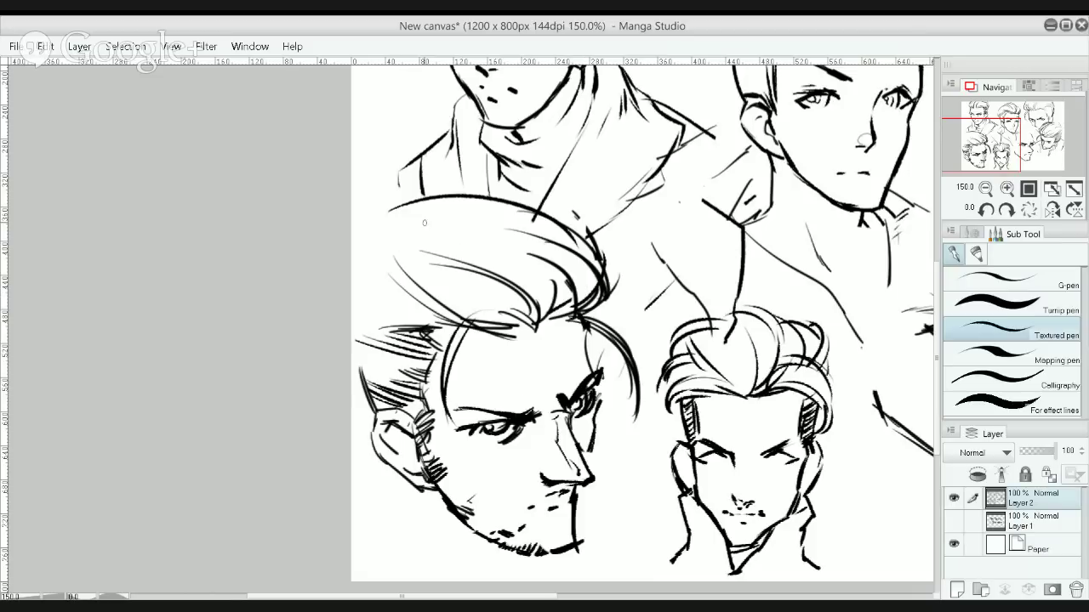
Draw a strand following the inside of the seventh face's hair crown from the back towards the front tuft
left_click_drag(402, 206, 534, 207)
key("ctrl+z")
left_click_drag(434, 208, 588, 259)
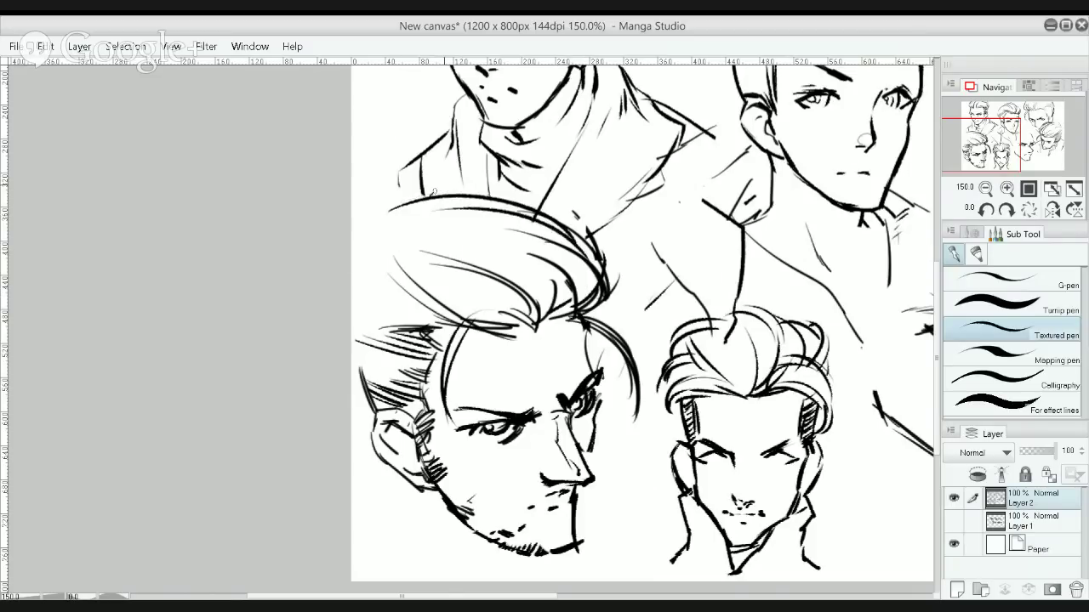
left_click_drag(434, 192, 587, 229)
key("ctrl+z")
left_click_drag(483, 181, 613, 284)
key("ctrl+z")
Raise the seventh face's hair volume with a second arc above the crown, curving down and thickening at the front tuft
left_click_drag(473, 182, 598, 247)
left_click_drag(473, 194, 597, 247)
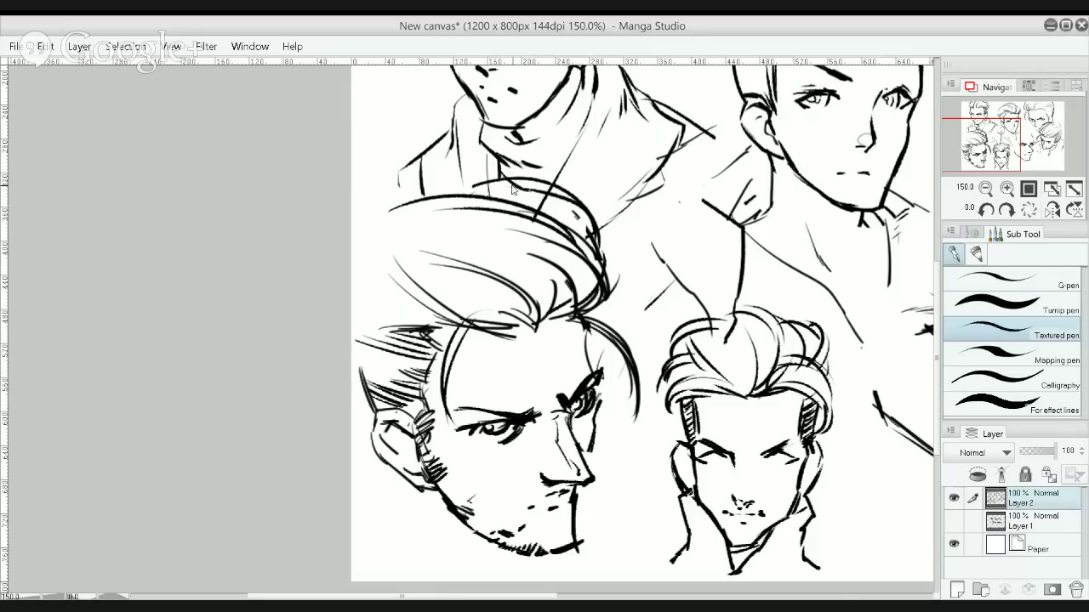
key("ctrl+z")
mouse_move(468, 183)
left_mouse_down()
mouse_move(594, 226)
mouse_move(609, 299)
left_mouse_up()
left_click_drag(588, 216, 606, 299)
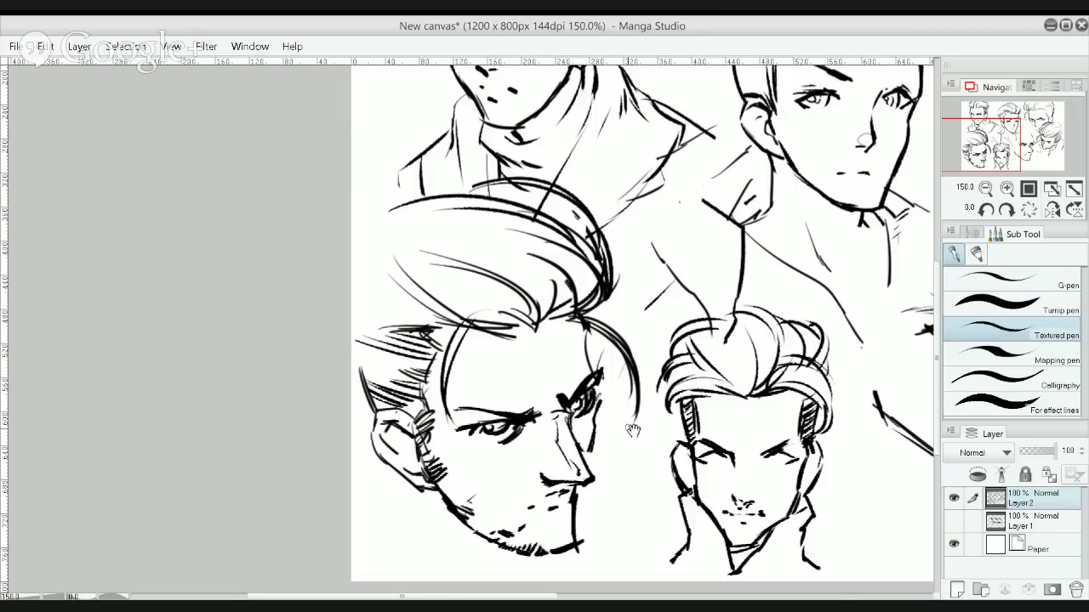
Darken the near eye of the seventh face and the eyes of the small frontal head beside it
mouse_move(635, 430)
left_mouse_down()
mouse_move(653, 337)
mouse_move(712, 320)
left_mouse_up()
left_click_drag(664, 379, 545, 344)
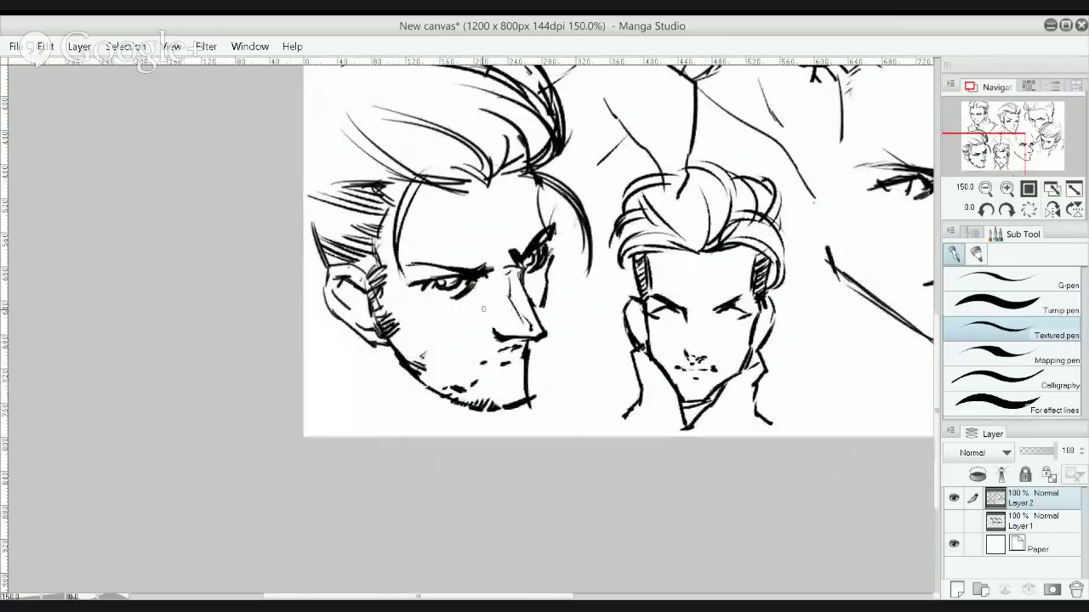
left_click_drag(452, 333, 490, 299)
key("ctrl+z")
left_click_drag(425, 284, 443, 295)
key("ctrl+z")
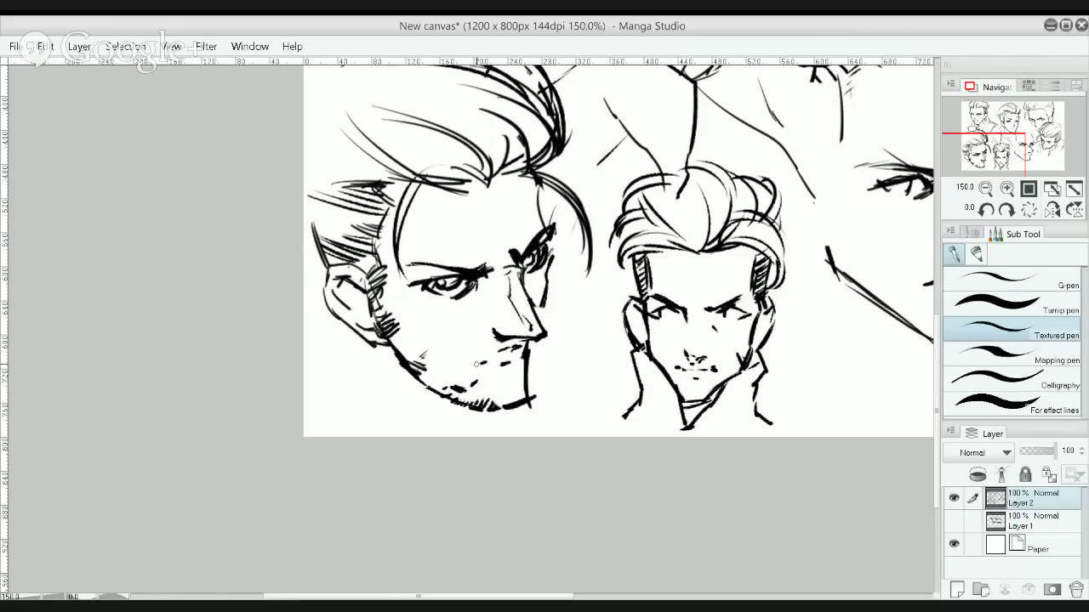
Erase the seventh face's broken mouth marks and redraw the mouth with the G-pen as one slanted line rising towards the profile
left_click_drag(464, 364, 468, 359)
key("e")
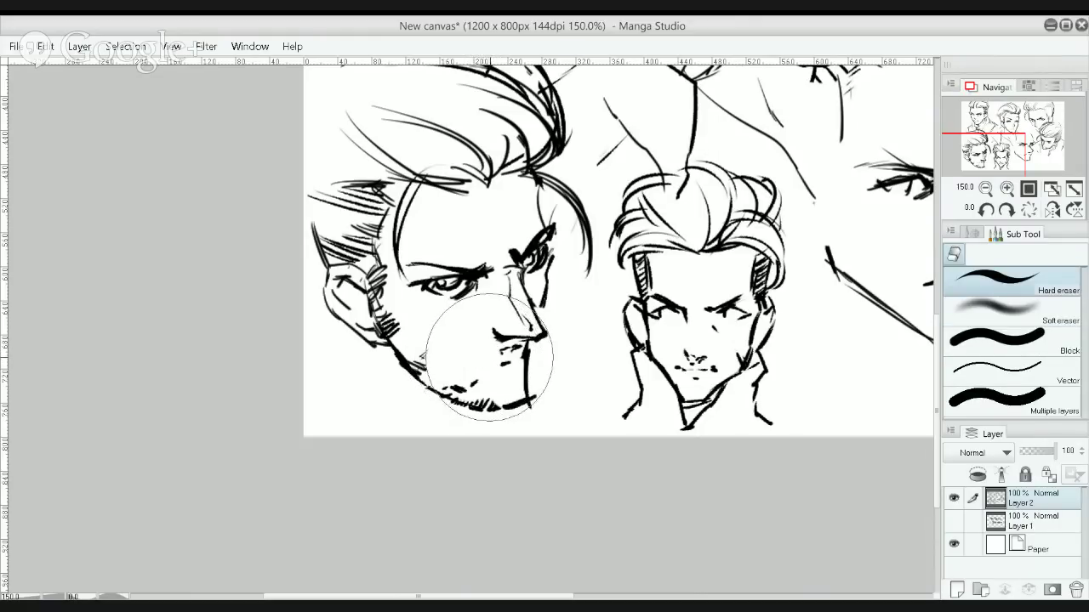
mouse_move(508, 357)
left_mouse_down()
mouse_move(466, 360)
mouse_move(506, 356)
left_mouse_up()
key("p")
key("ctrl+z")
key("ctrl+z")
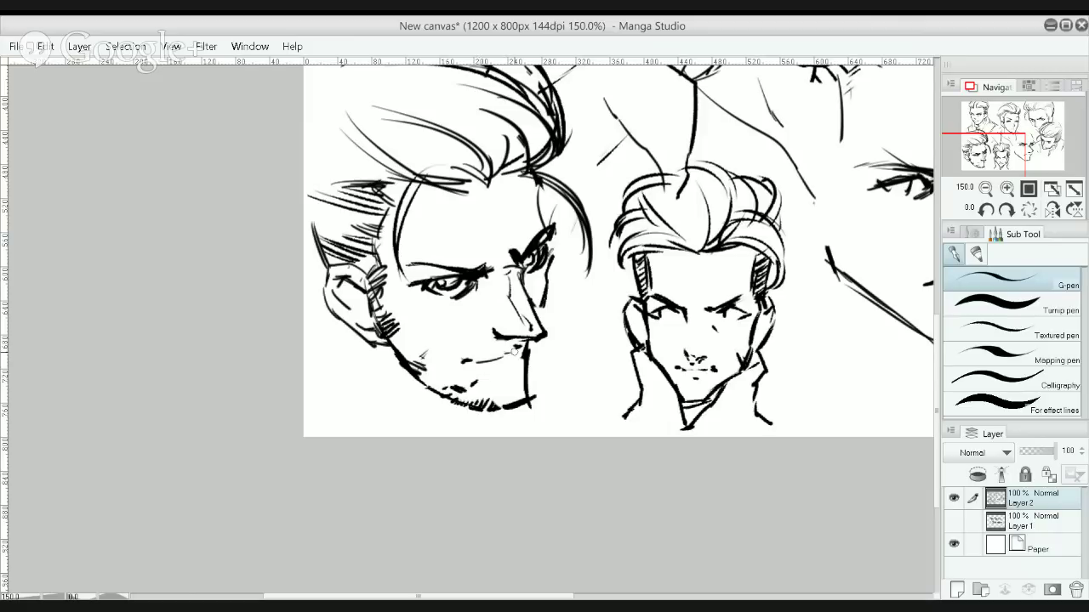
key("ctrl+z")
left_click_drag(483, 361, 517, 350)
Add a short lower-lip mark to the seventh face, touch up the far eye and thicken the contour from under the nose to the chin
left_click_drag(514, 369, 504, 373)
left_click_drag(546, 269, 552, 253)
left_click_drag(533, 339, 532, 399)
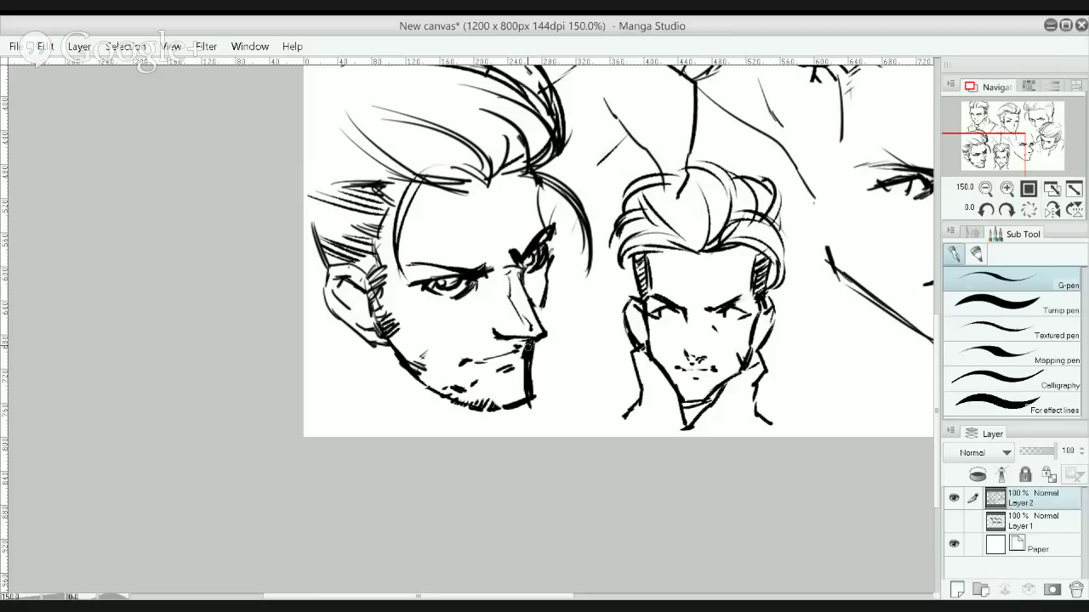
Thicken the shadow between the nose and mouth of the lower-left head and add a slanted stroke extending outward beneath the nose
left_click_drag(506, 342, 522, 342)
left_click_drag(368, 342, 382, 405)
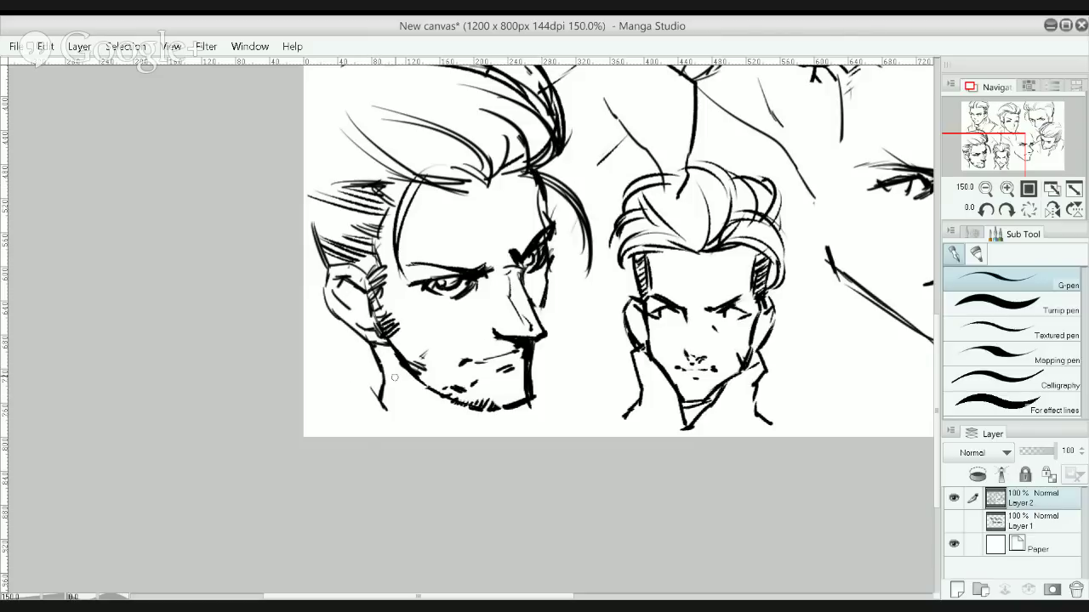
key("ctrl+minus")
left_click_drag(485, 296, 695, 303)
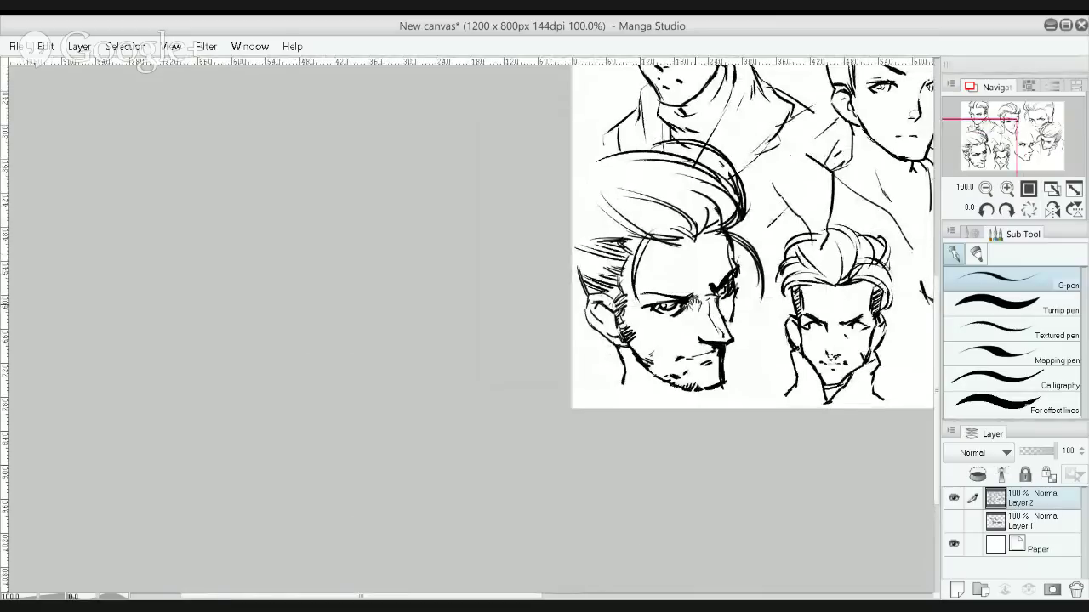
key("ctrl+plus")
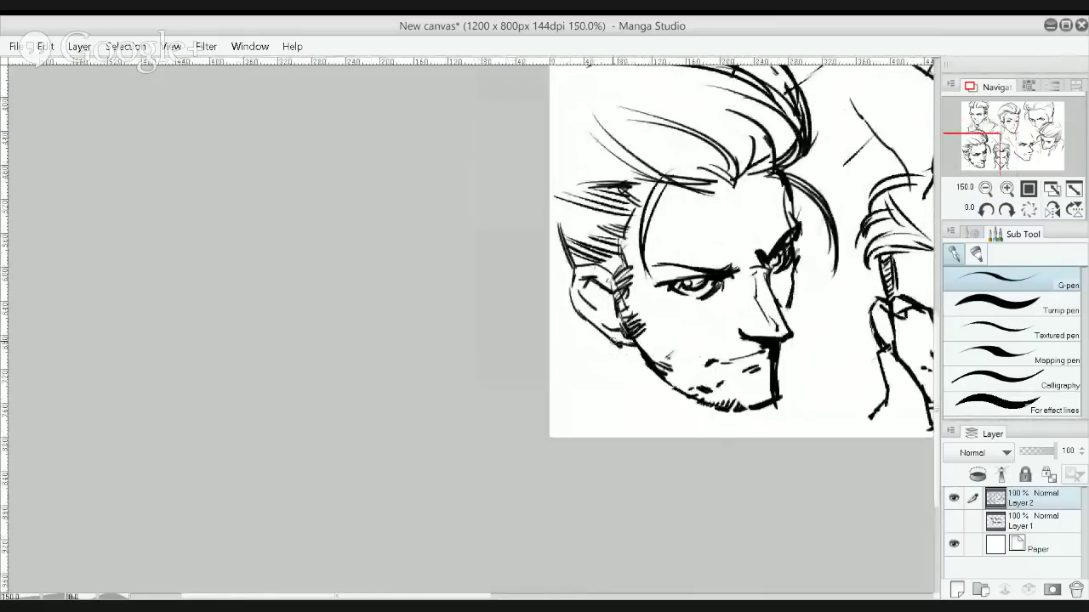
mouse_move(754, 318)
left_mouse_down()
mouse_move(633, 303)
mouse_move(698, 322)
left_mouse_up()
key("ctrl+z")
key("ctrl+z")
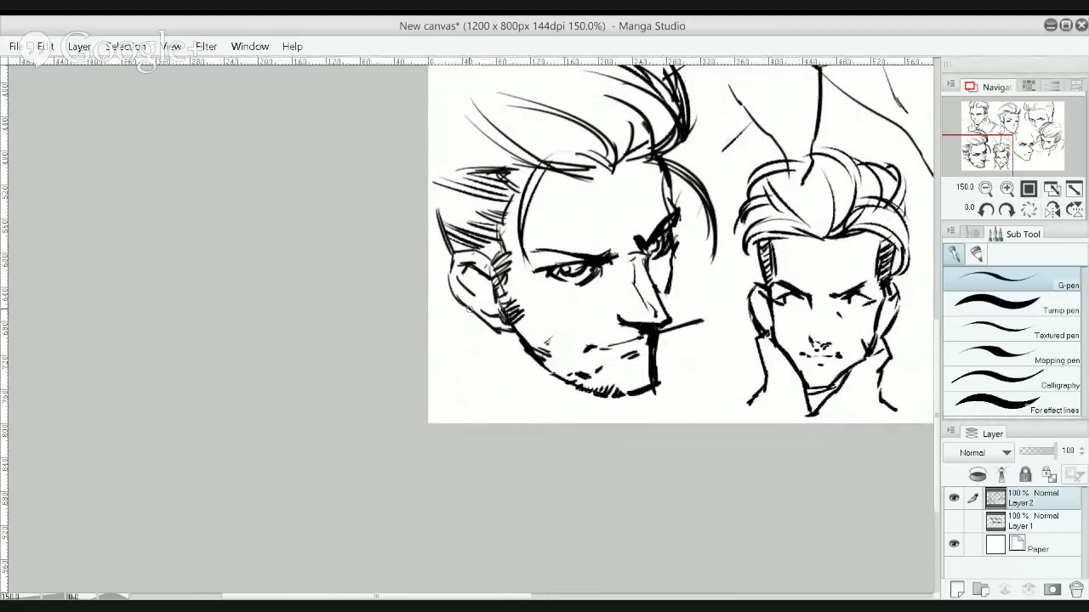
left_click_drag(470, 309, 487, 364)
key("ctrl+z")
left_click_drag(471, 309, 482, 367)
key("ctrl+z")
mouse_move(435, 185)
left_mouse_down()
mouse_move(466, 262)
mouse_move(463, 282)
mouse_move(454, 255)
left_mouse_up()
key("ctrl+z")
key("ctrl+z")
left_click_drag(434, 182, 445, 247)
key("ctrl+z")
Draw the neck line behind the ear and the neck strokes below the jaw of the lower-left head
left_click_drag(471, 308, 482, 364)
mouse_move(475, 313)
left_mouse_down()
mouse_move(486, 347)
mouse_move(536, 381)
mouse_move(535, 357)
left_mouse_up()
key("ctrl+z")
mouse_move(549, 341)
left_mouse_down()
mouse_move(559, 332)
mouse_move(547, 391)
mouse_move(564, 407)
left_mouse_up()
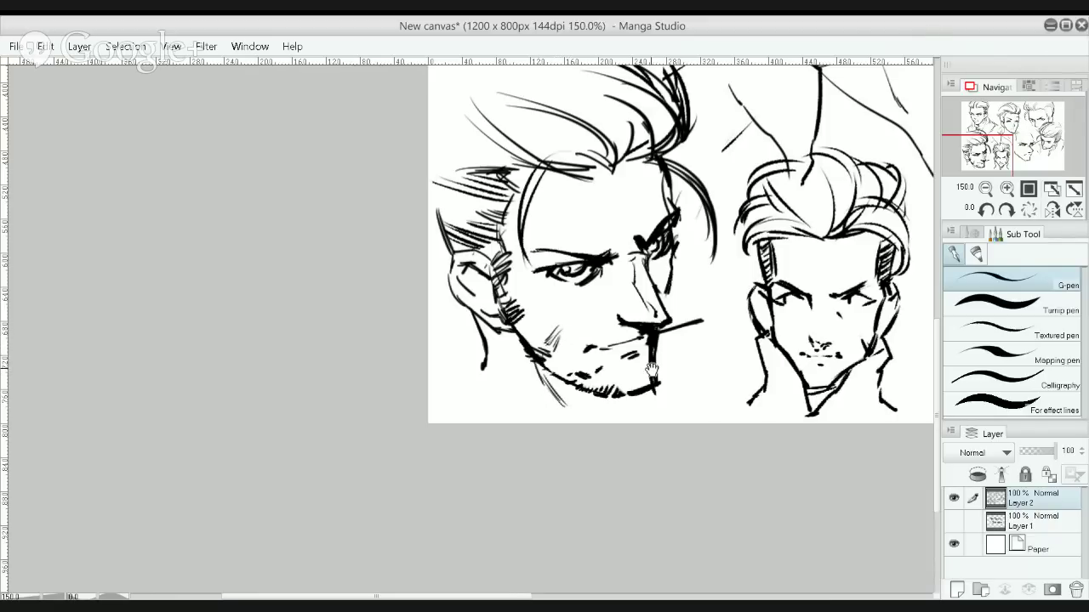
Add a short neck stroke under the lower-left head's chin and extend its rear neck line outward into the shoulder
left_click_drag(651, 370, 675, 298)
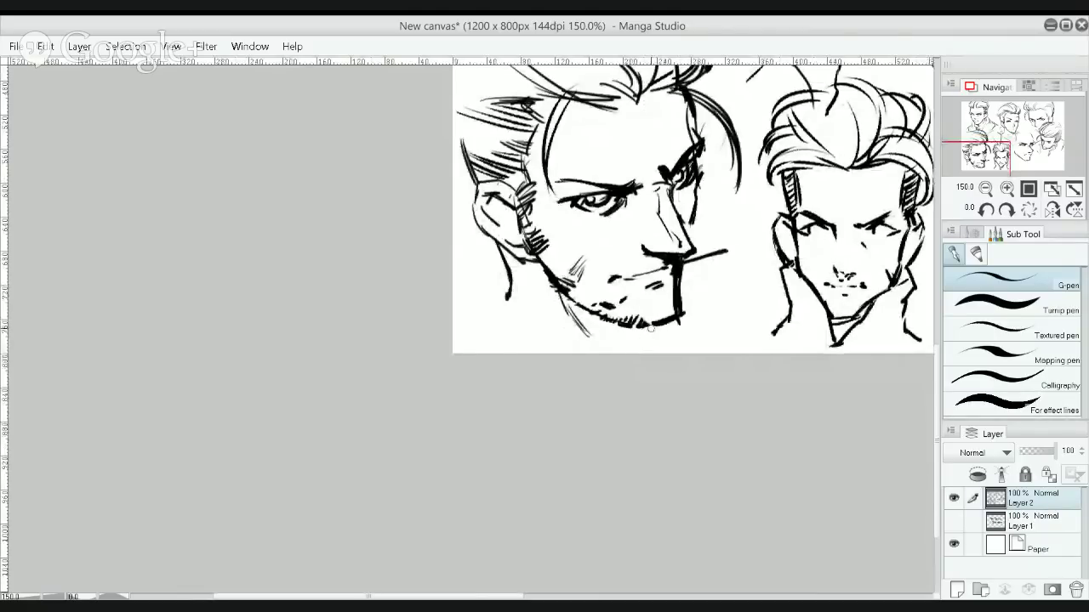
scroll(638, 336, "down", 2)
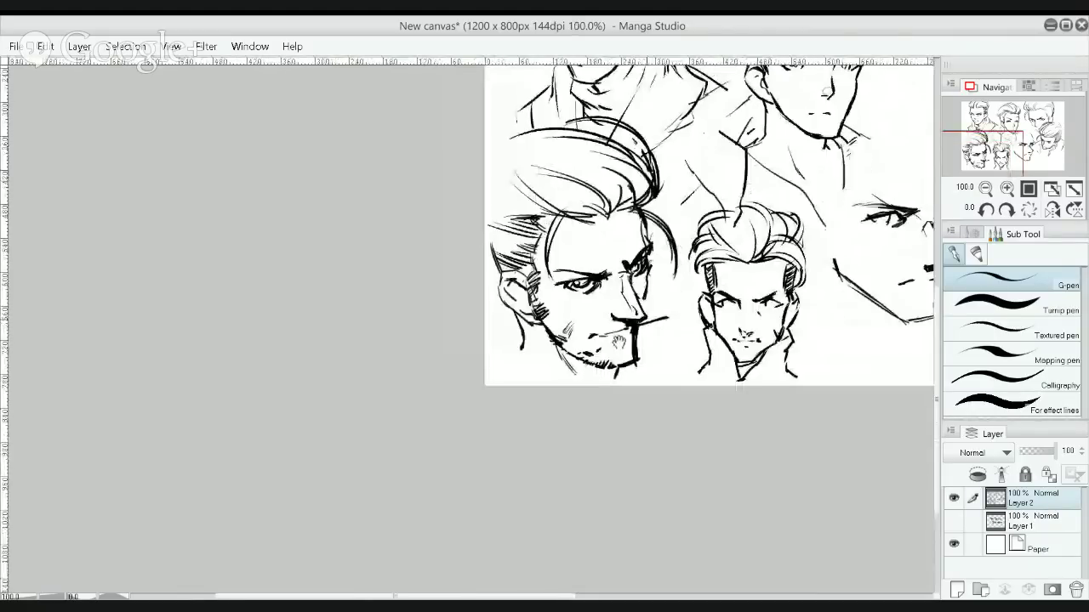
left_click_drag(624, 337, 615, 347)
left_click_drag(752, 182, 607, 137)
scroll(354, 319, "up", 1)
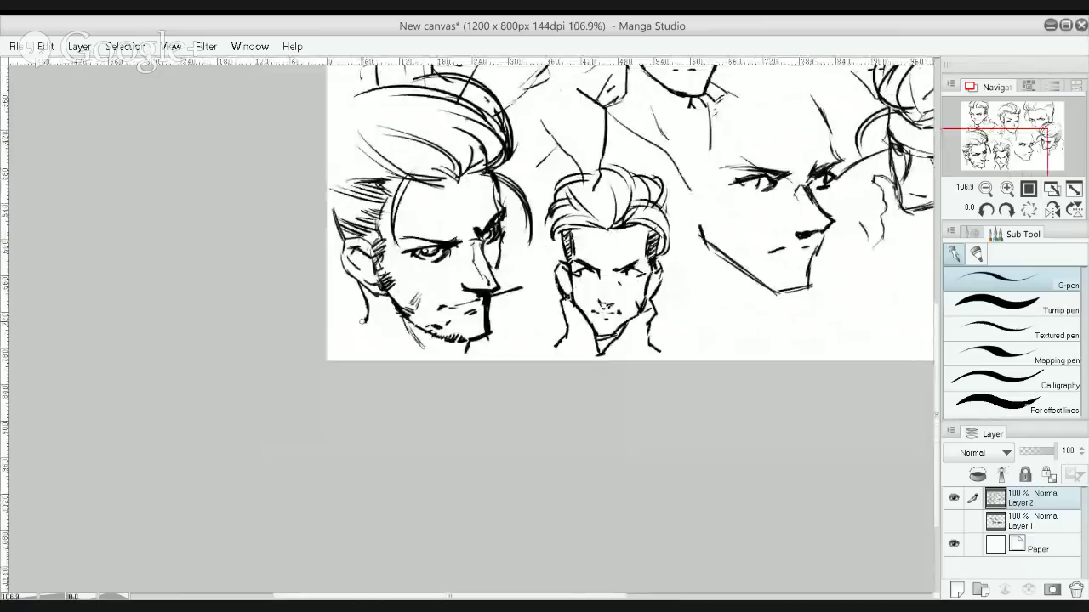
left_click_drag(367, 319, 344, 337)
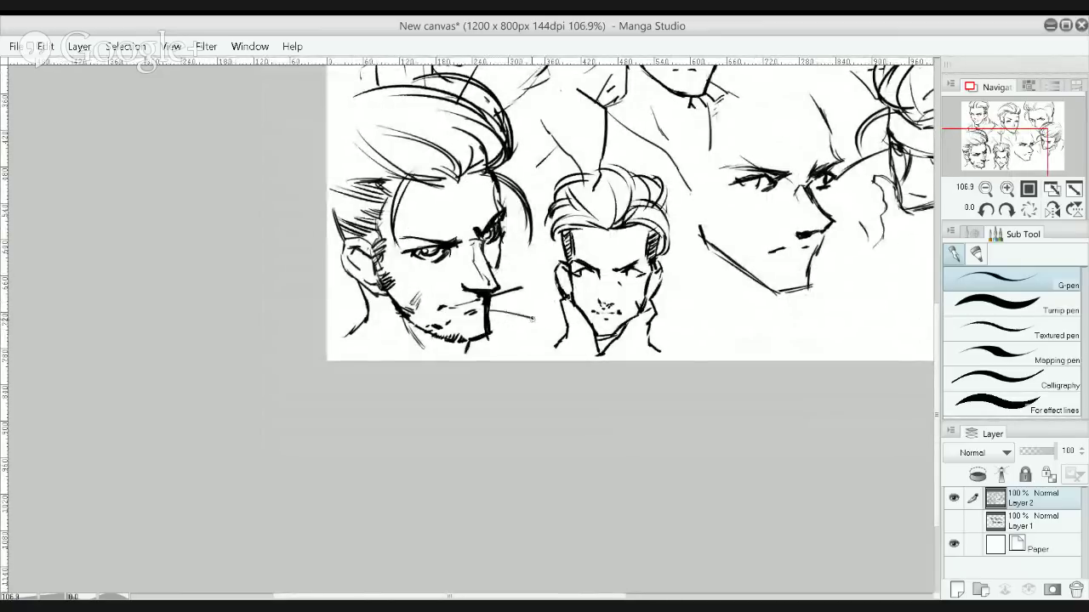
mouse_move(497, 269)
left_mouse_down()
mouse_move(532, 276)
mouse_move(539, 340)
left_mouse_up()
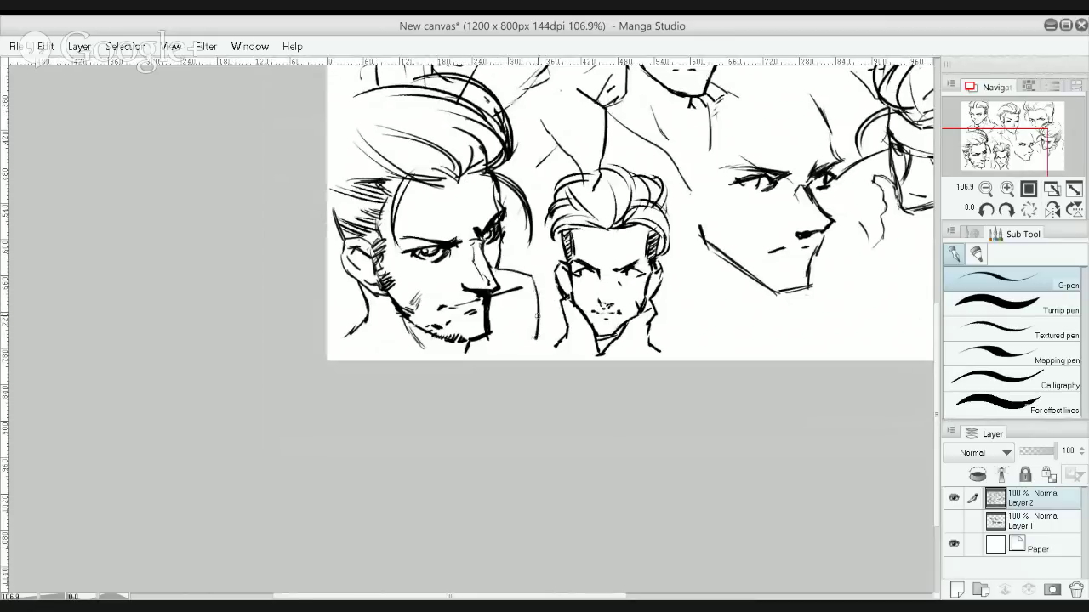
key("ctrl+z")
key("ctrl+z")
left_click_drag(490, 308, 525, 314)
key("ctrl+z")
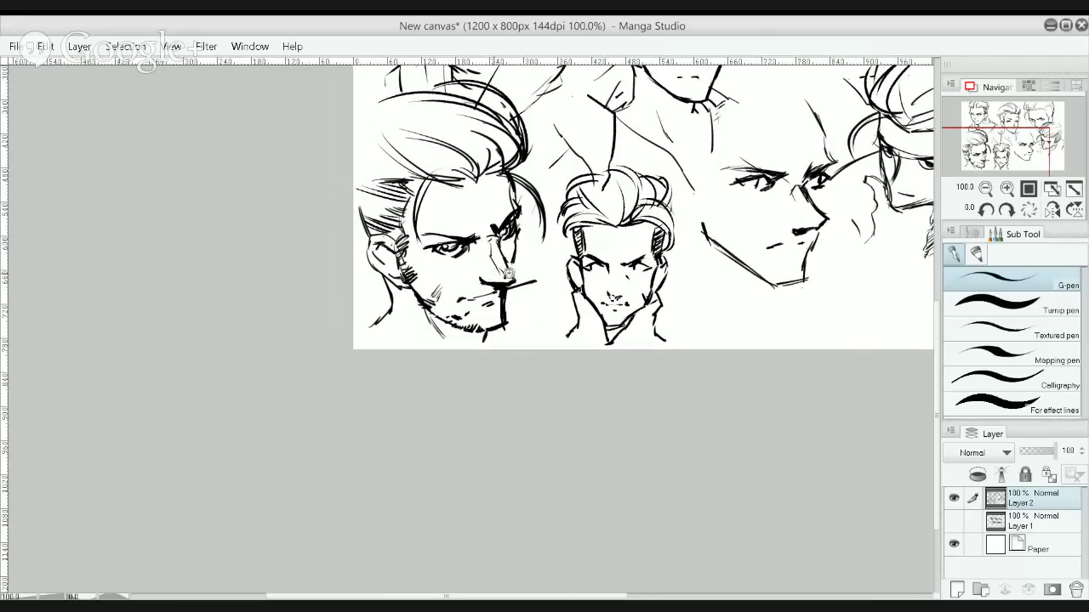
scroll(501, 276, "up", 2)
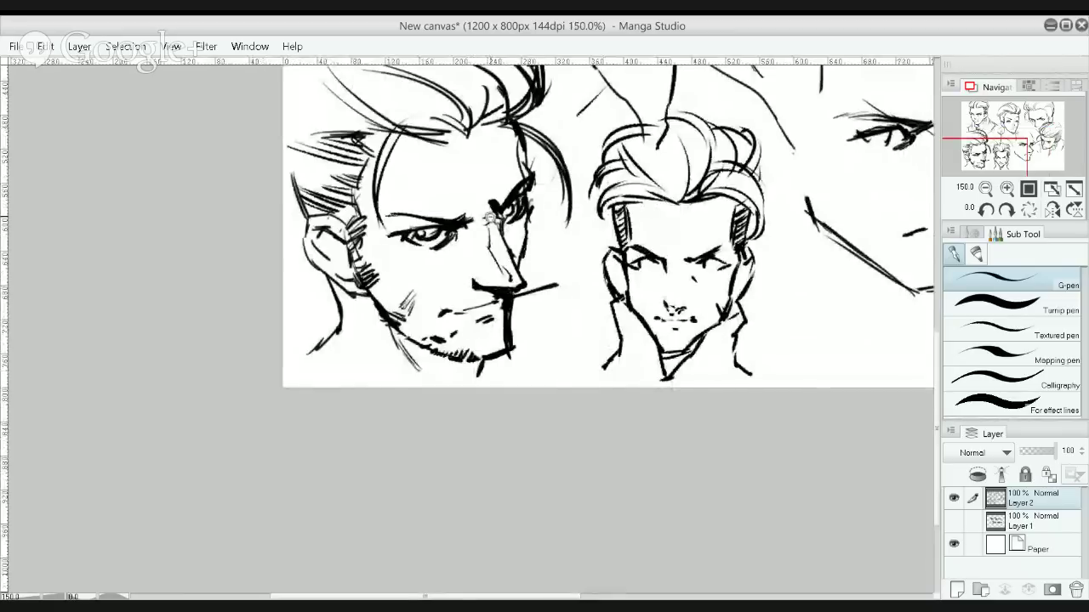
scroll(490, 220, "down", 2)
left_click_drag(529, 307, 486, 346)
mouse_move(601, 274)
left_mouse_down()
mouse_move(647, 211)
mouse_move(660, 252)
left_mouse_up()
key("ctrl+z")
key("ctrl+z")
key("ctrl+z")
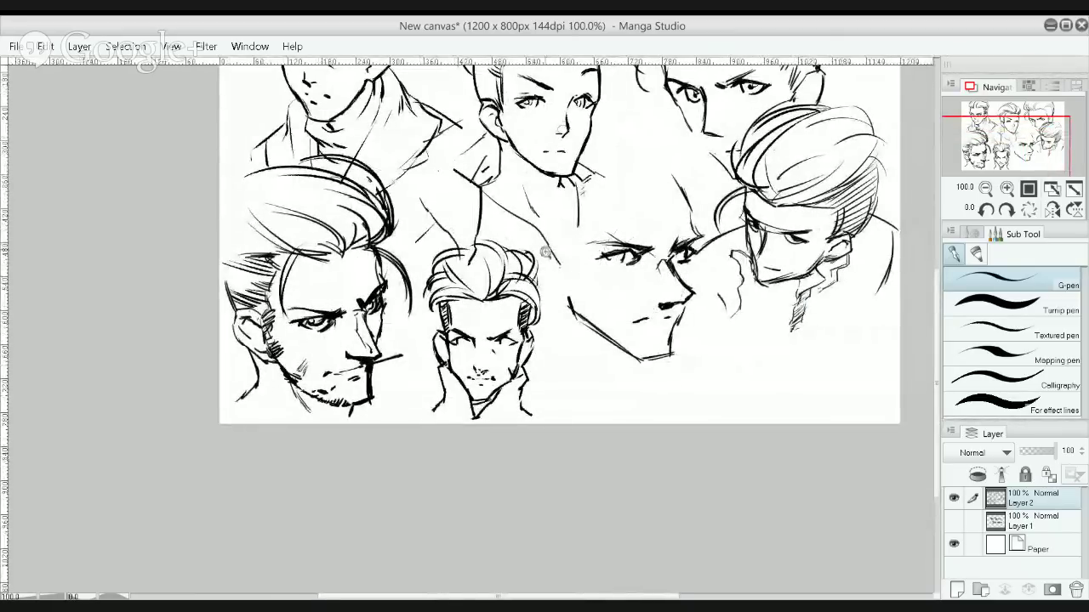
Add short cheek strokes and hatched hairline strokes above the forehead of the unfinished face beside the small front-facing head
scroll(564, 262, "up", 2)
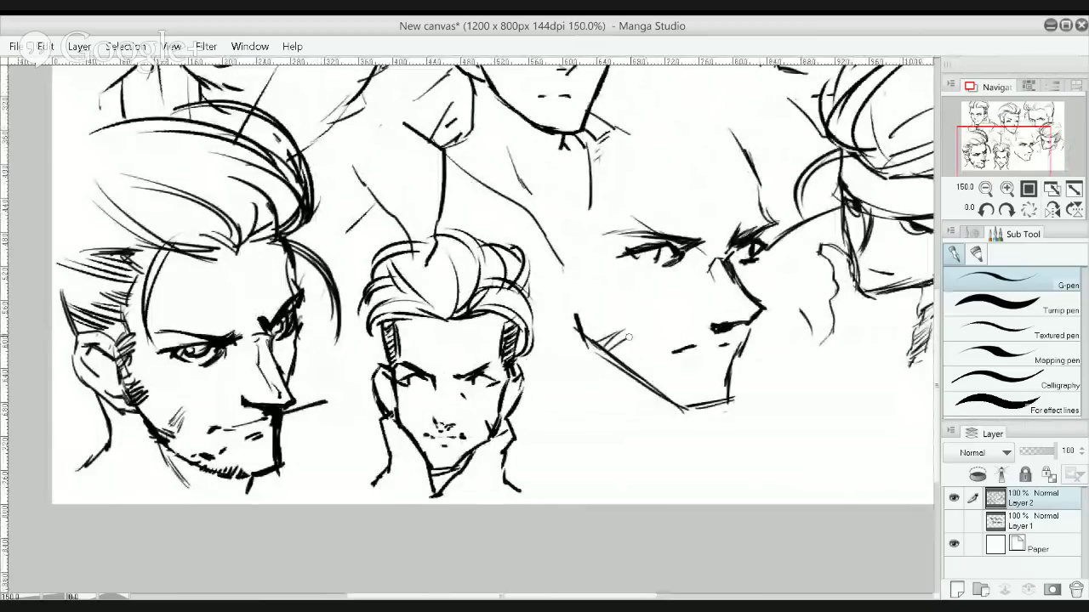
left_click_drag(689, 220, 673, 240)
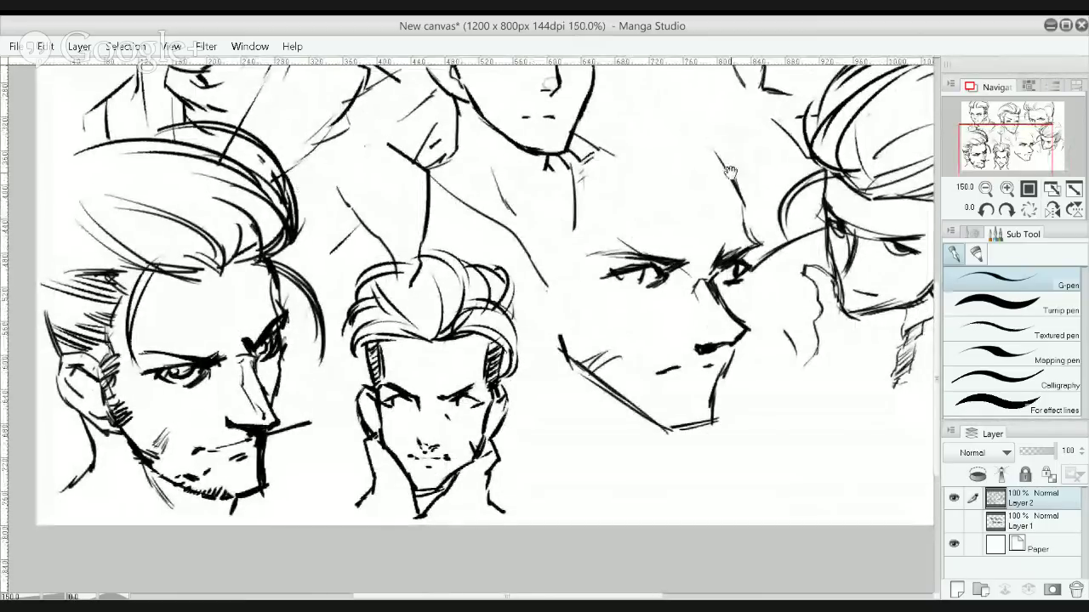
mouse_move(724, 158)
left_mouse_down()
mouse_move(760, 123)
mouse_move(760, 85)
left_mouse_up()
key("ctrl+z")
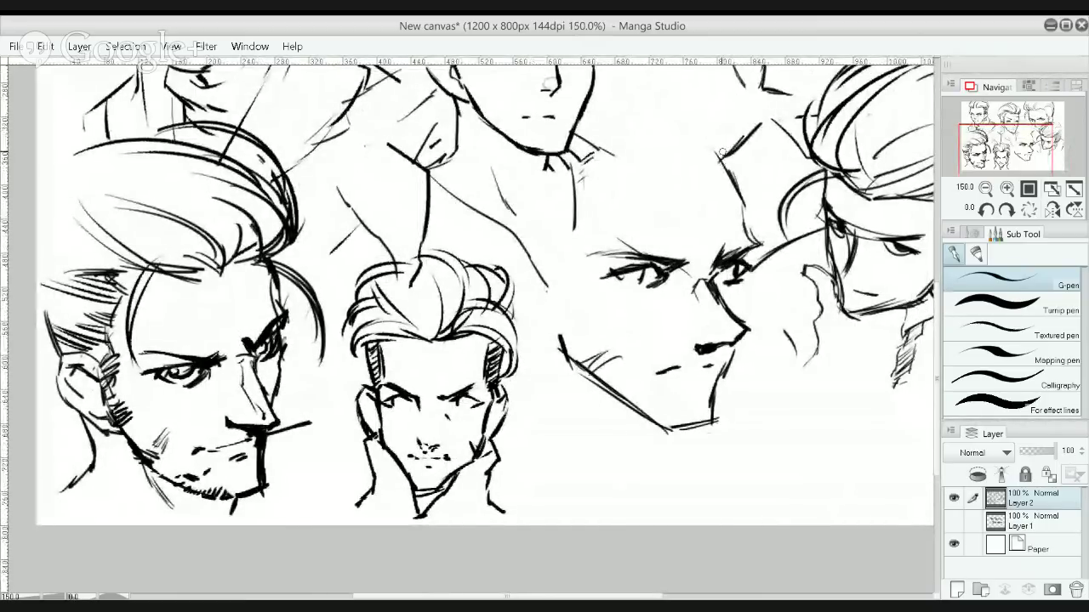
left_click_drag(720, 156, 754, 115)
mouse_move(721, 157)
left_mouse_down()
mouse_move(752, 121)
mouse_move(689, 161)
left_mouse_up()
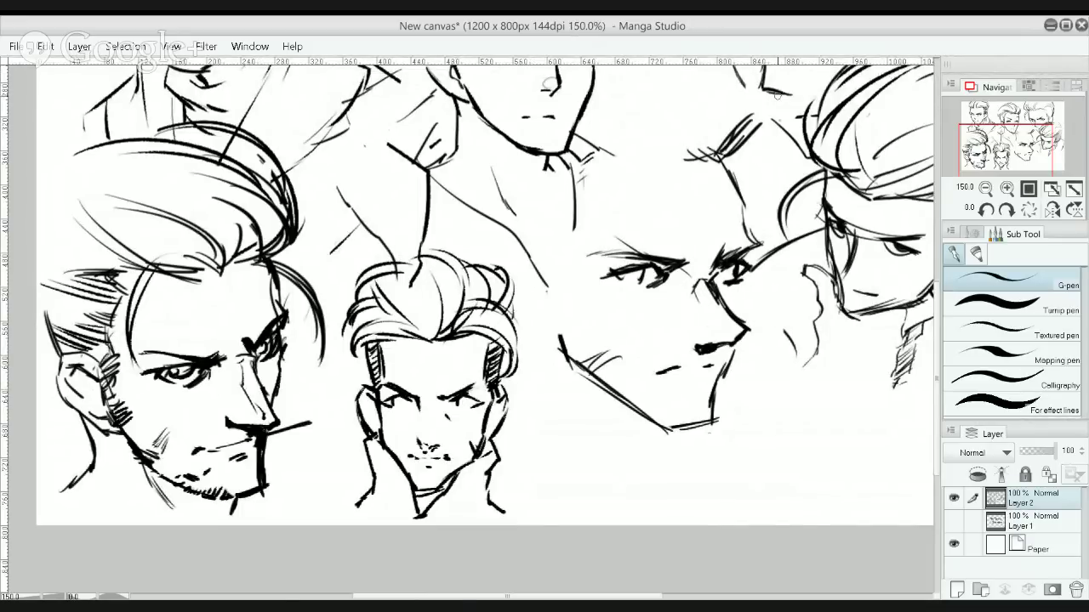
mouse_move(624, 486)
left_mouse_down()
mouse_move(608, 417)
mouse_move(544, 401)
mouse_move(569, 412)
left_mouse_up()
left_click_drag(575, 383, 583, 411)
mouse_move(602, 410)
left_mouse_down()
mouse_move(603, 396)
mouse_move(634, 383)
mouse_move(655, 410)
left_mouse_up()
mouse_move(655, 380)
left_mouse_down()
mouse_move(674, 396)
mouse_move(657, 412)
left_mouse_up()
mouse_move(681, 406)
left_mouse_down()
mouse_move(691, 381)
mouse_move(706, 406)
left_mouse_up()
left_click_drag(719, 344, 717, 397)
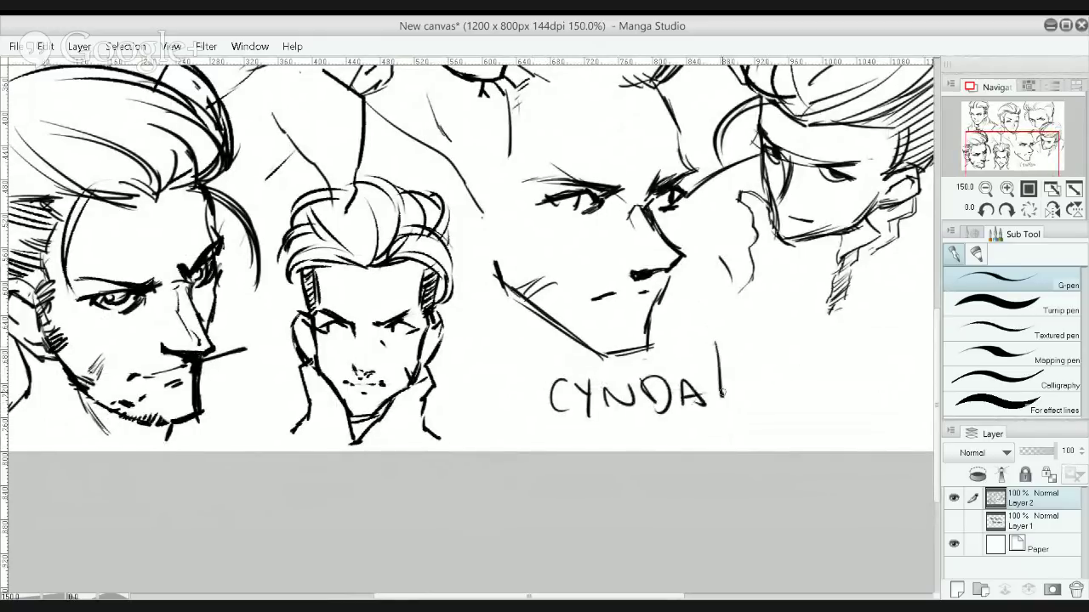
left_click(724, 409)
key("ctrl+z")
key("ctrl+z")
key("ctrl+z")
key("ctrl+z")
key("ctrl+z")
key("ctrl+z")
key("ctrl+z")
key("ctrl+z")
key("ctrl+z")
key("ctrl+z")
key("ctrl+z")
key("ctrl+z")
key("ctrl+z")
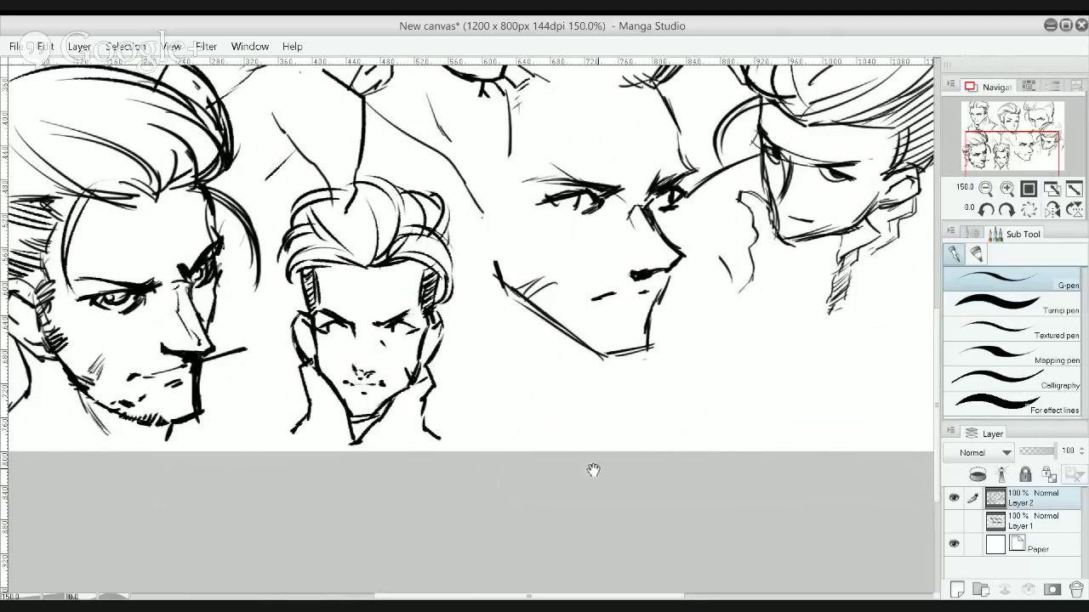
Refine the hair strokes at the crown of the small front-facing head
left_click_drag(579, 425, 584, 520)
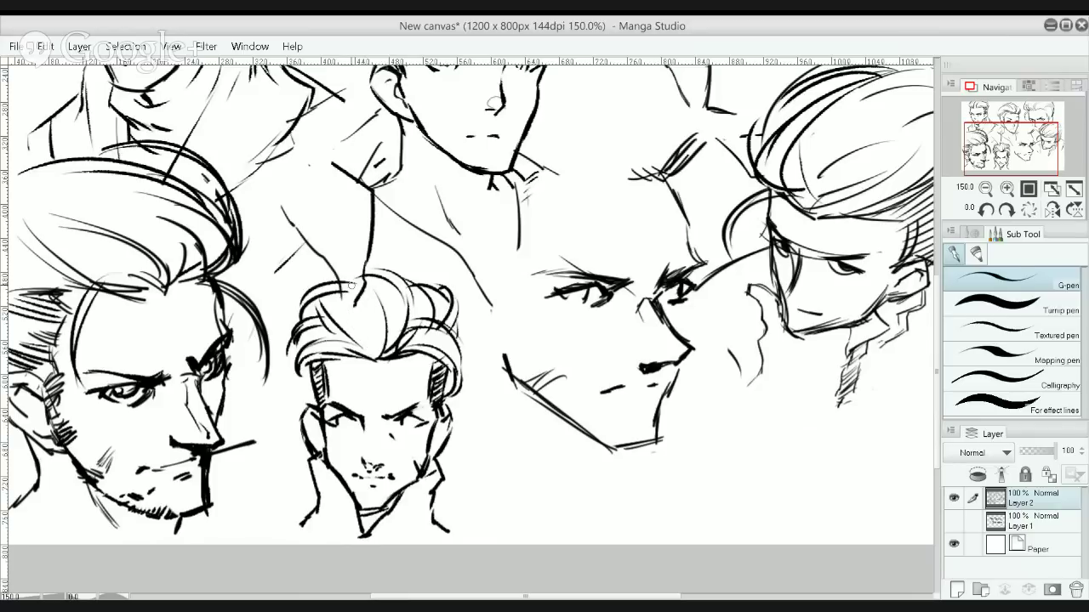
key("ctrl+z")
left_click_drag(335, 270, 392, 327)
key("ctrl+z")
left_click_drag(364, 267, 398, 336)
Extend the rear jaw line of the unfinished three-quarter face upward toward the ear
left_click(450, 286, "alt")
left_click_drag(564, 335, 696, 289)
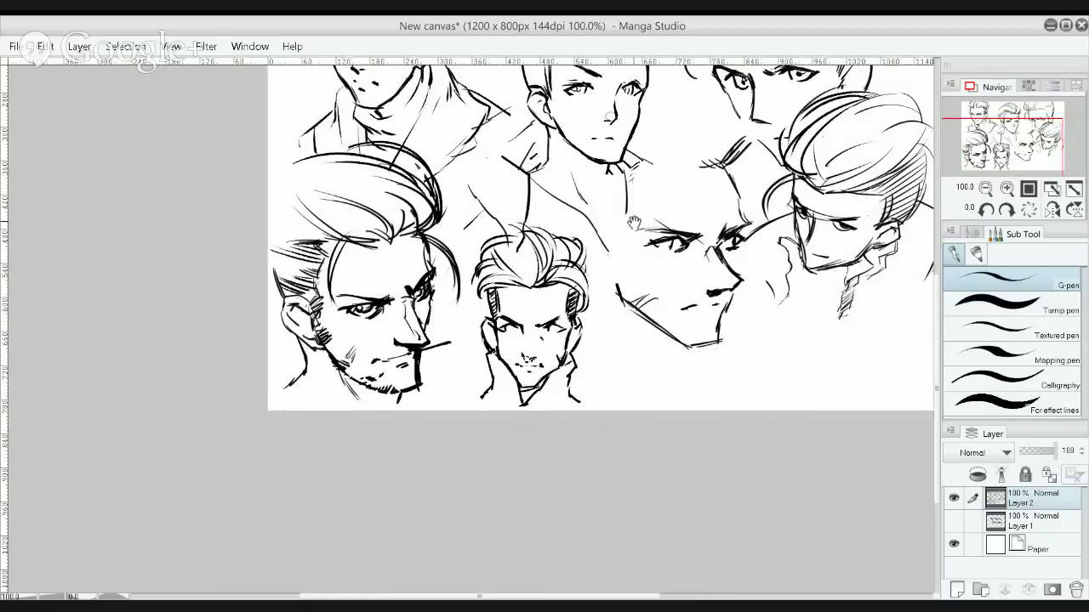
key("ctrl+plus")
left_click_drag(634, 222, 586, 256)
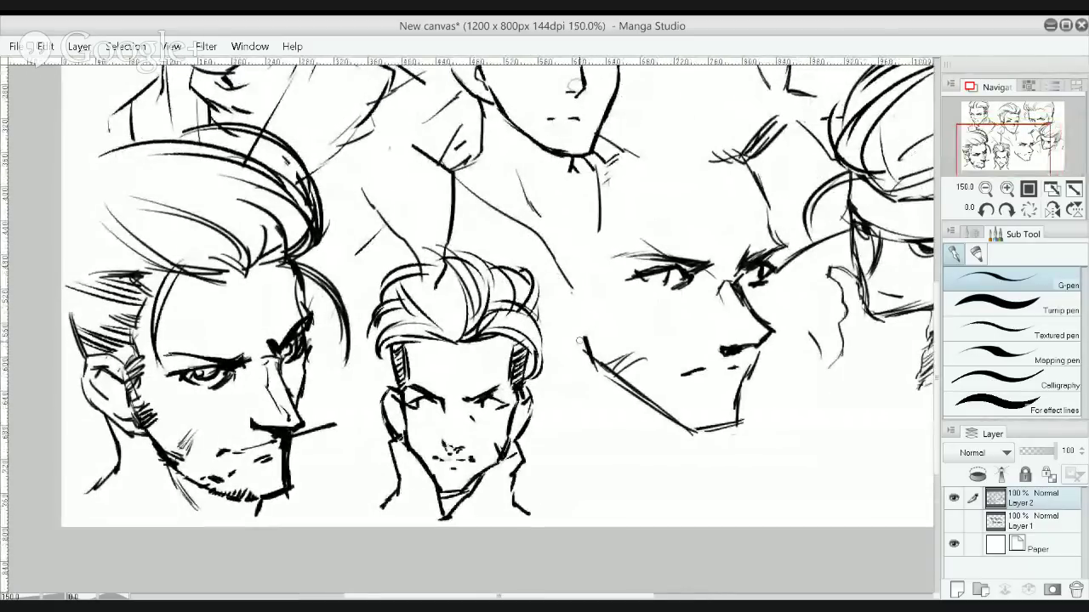
left_click_drag(575, 297, 593, 361)
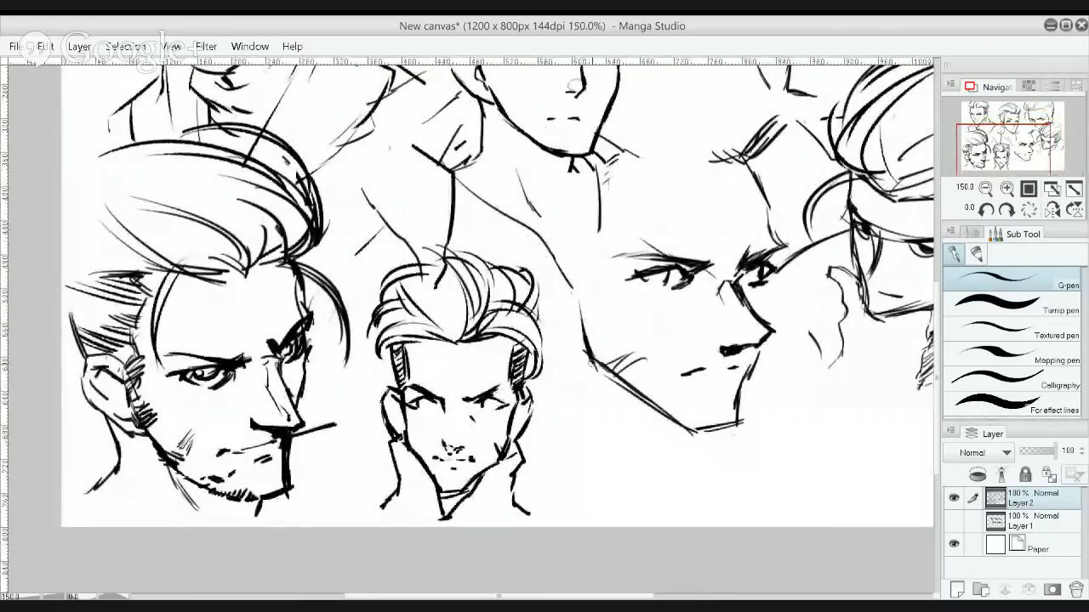
Sketch dark strokes at the ear and hatch the sideburn up to the temple on the unfinished three-quarter face
left_click_drag(560, 269, 575, 286)
mouse_move(547, 244)
left_mouse_down()
mouse_move(525, 261)
mouse_move(566, 258)
mouse_move(591, 280)
left_mouse_up()
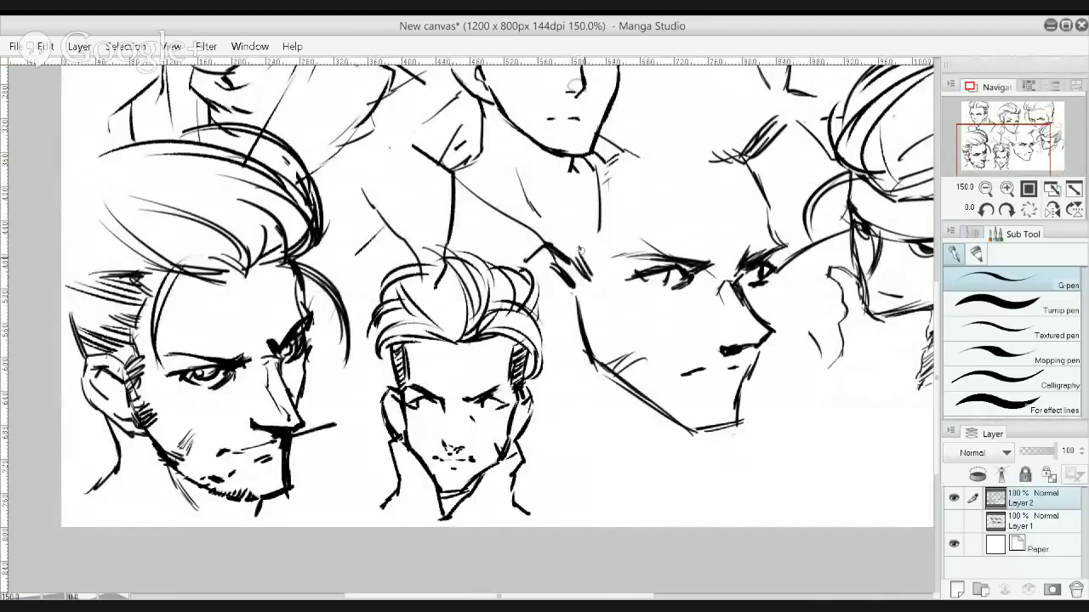
mouse_move(578, 237)
left_mouse_down()
mouse_move(596, 270)
mouse_move(598, 245)
left_mouse_up()
left_click_drag(585, 194, 595, 228)
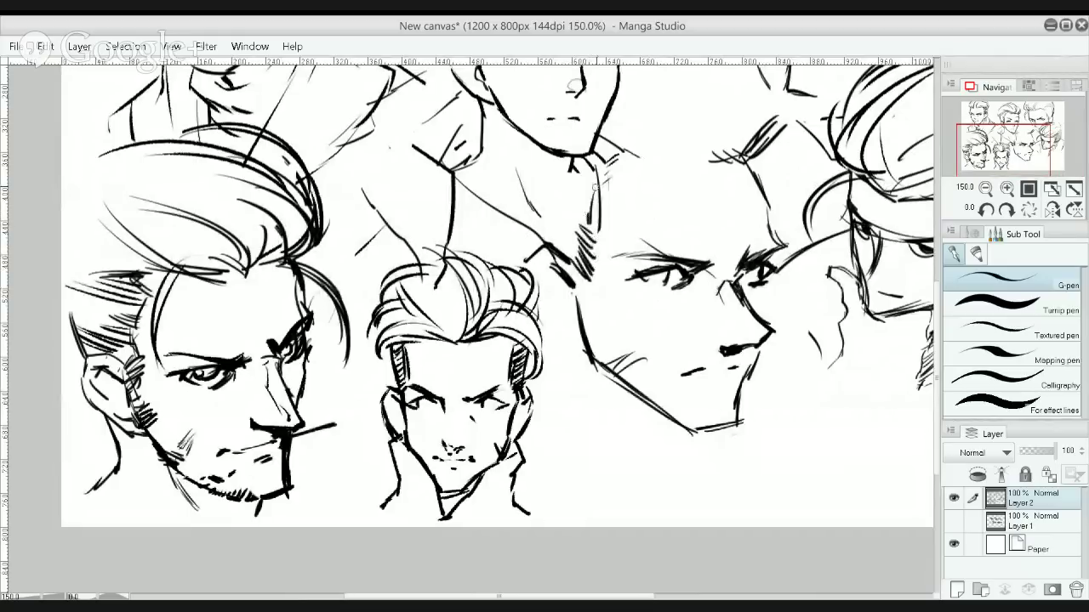
Draw the hairline across the unfinished face's forehead and add curved strokes for the swept-up hair above it
mouse_move(601, 175)
left_mouse_down()
mouse_move(613, 203)
mouse_move(632, 156)
mouse_move(730, 155)
left_mouse_up()
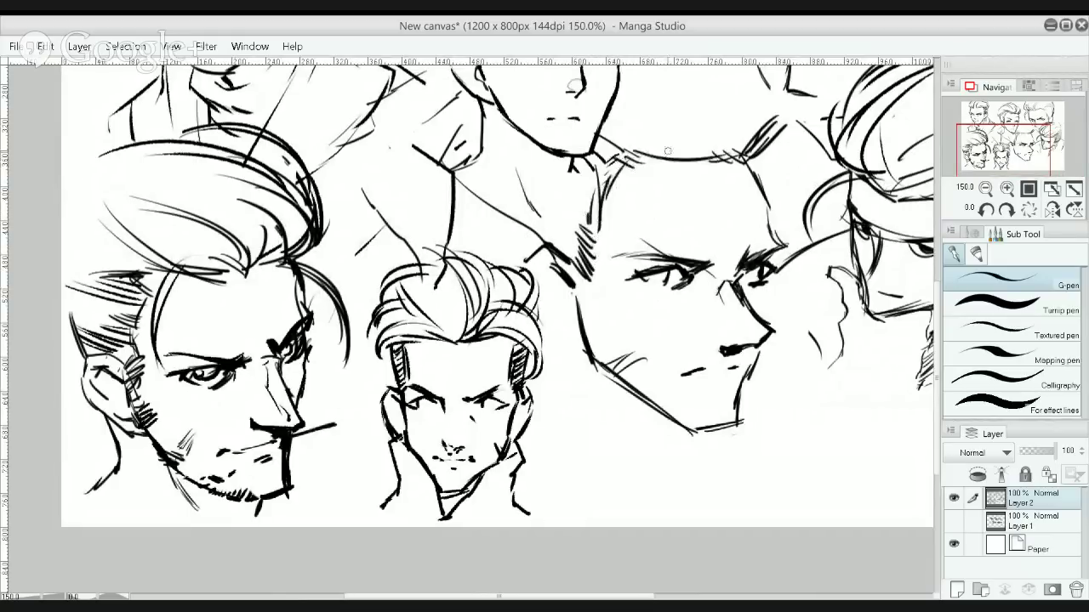
mouse_move(658, 162)
left_mouse_down()
mouse_move(734, 149)
mouse_move(745, 83)
left_mouse_up()
mouse_move(706, 156)
left_mouse_down()
mouse_move(753, 122)
mouse_move(757, 69)
left_mouse_up()
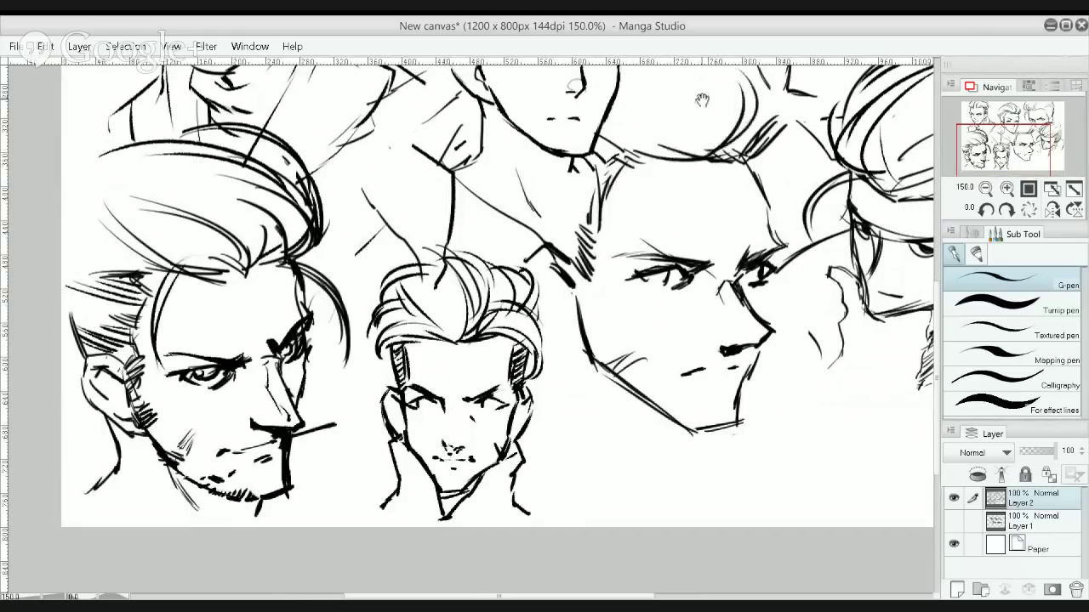
left_click_drag(640, 302, 585, 491)
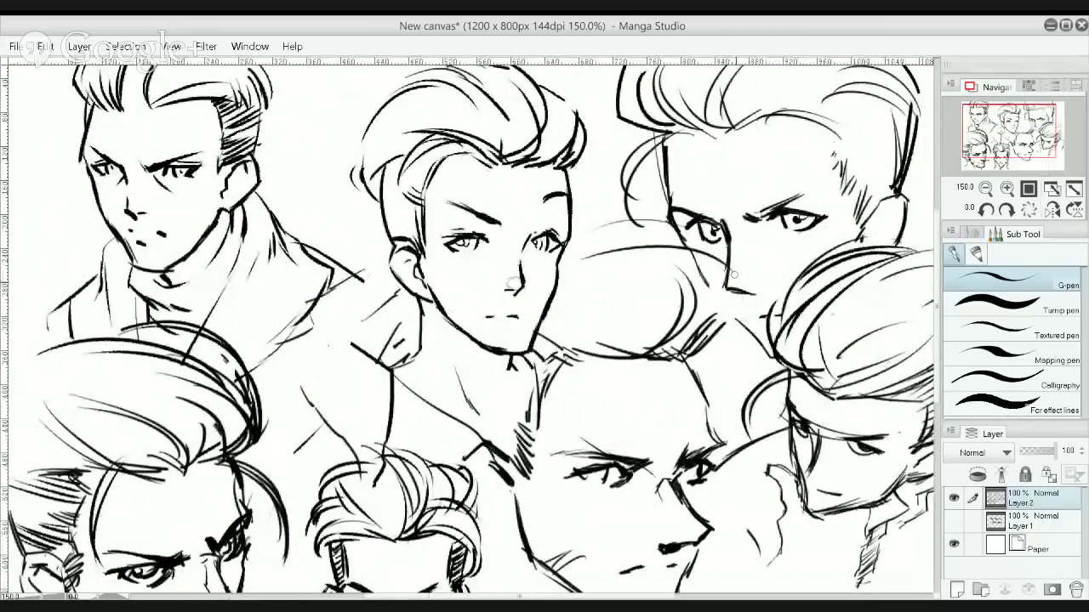
mouse_move(602, 255)
left_mouse_down()
mouse_move(717, 254)
mouse_move(715, 327)
mouse_move(690, 354)
left_mouse_up()
key("ctrl+z")
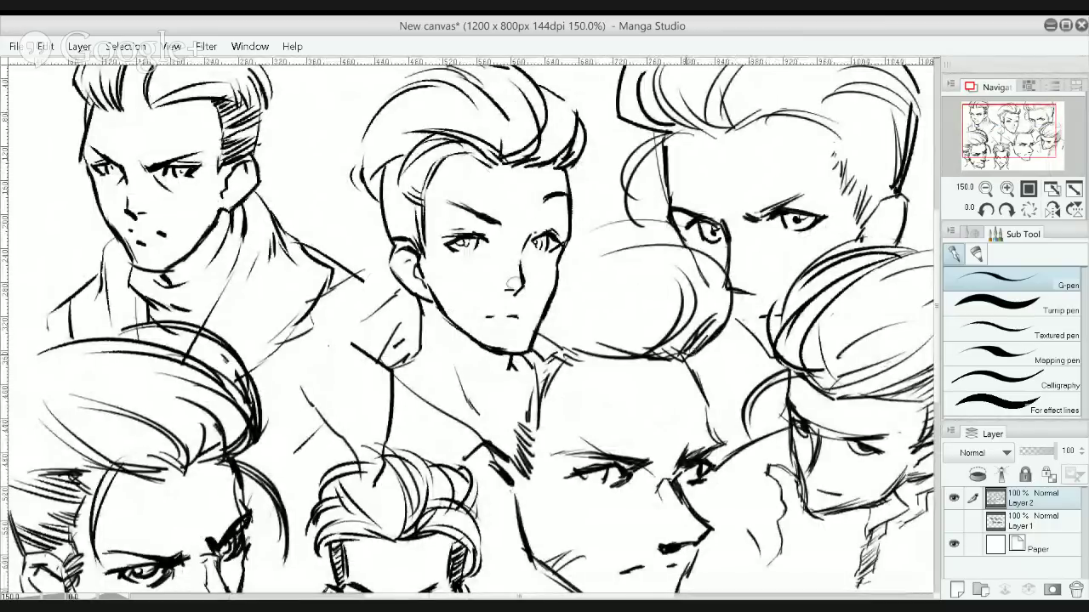
key("ctrl+z")
key("ctrl+z")
left_click_drag(589, 253, 692, 260)
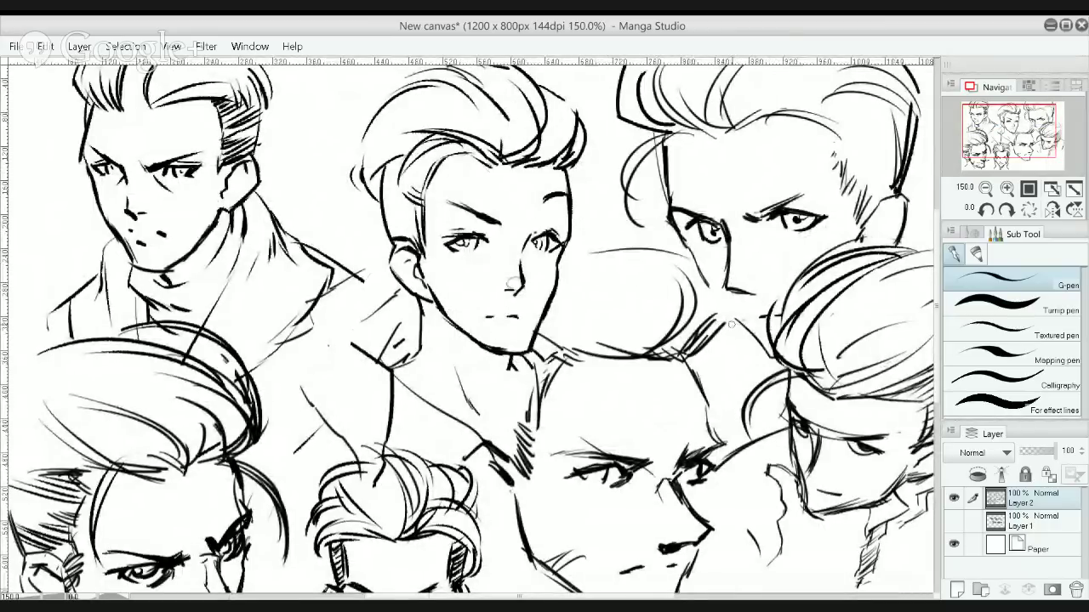
key("ctrl+z")
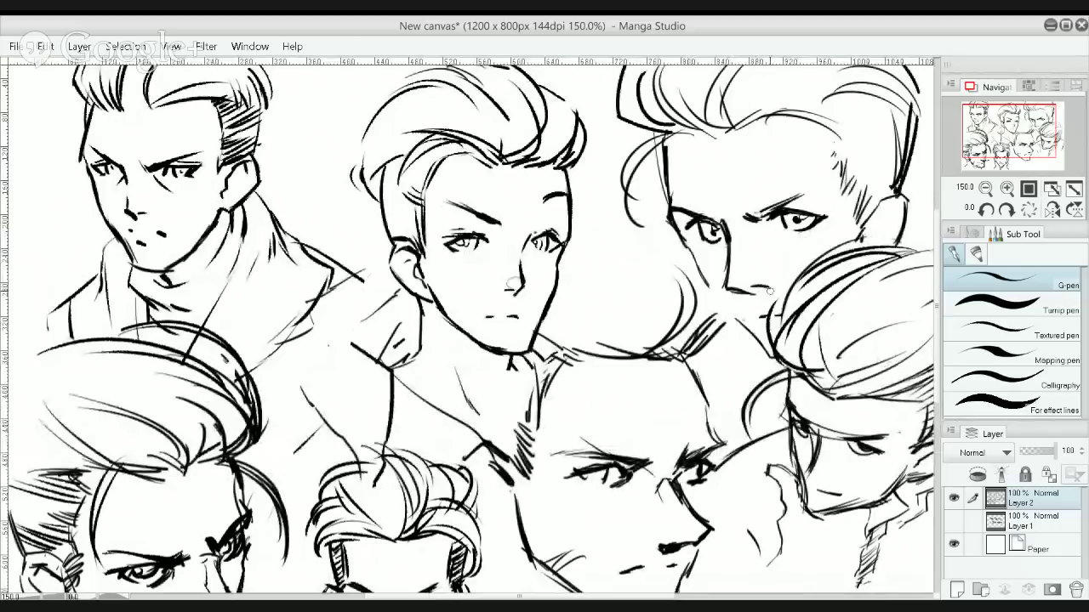
Add the inner ear detail to the upper-right head and draw its jaw line down toward the chin
mouse_move(871, 211)
left_mouse_down()
mouse_move(865, 240)
mouse_move(897, 203)
mouse_move(873, 228)
left_mouse_up()
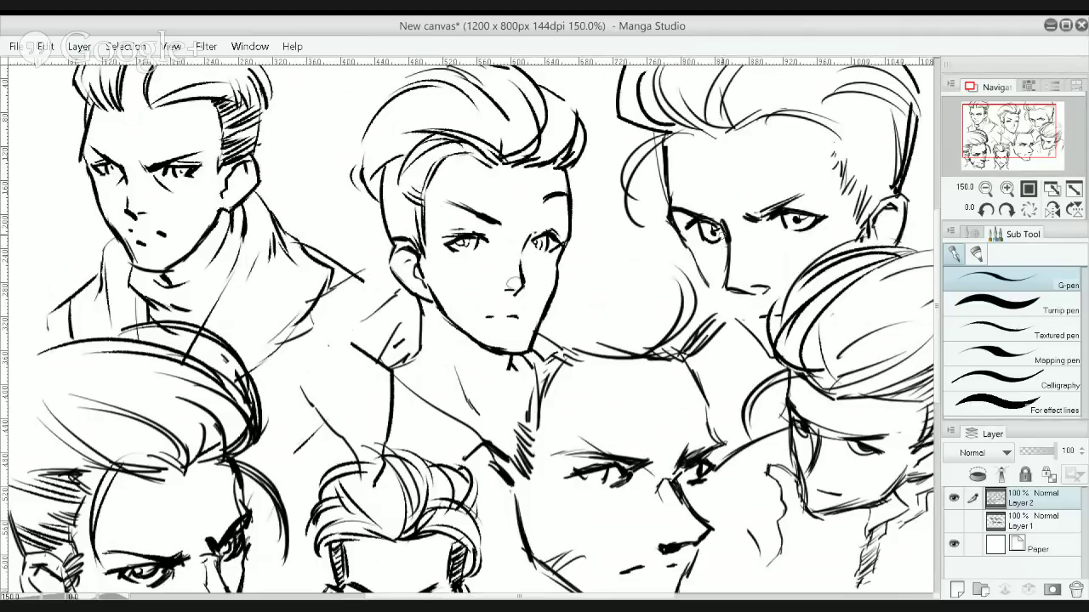
left_click_drag(722, 225, 719, 237)
key("ctrl+z")
left_click_drag(710, 291, 768, 353)
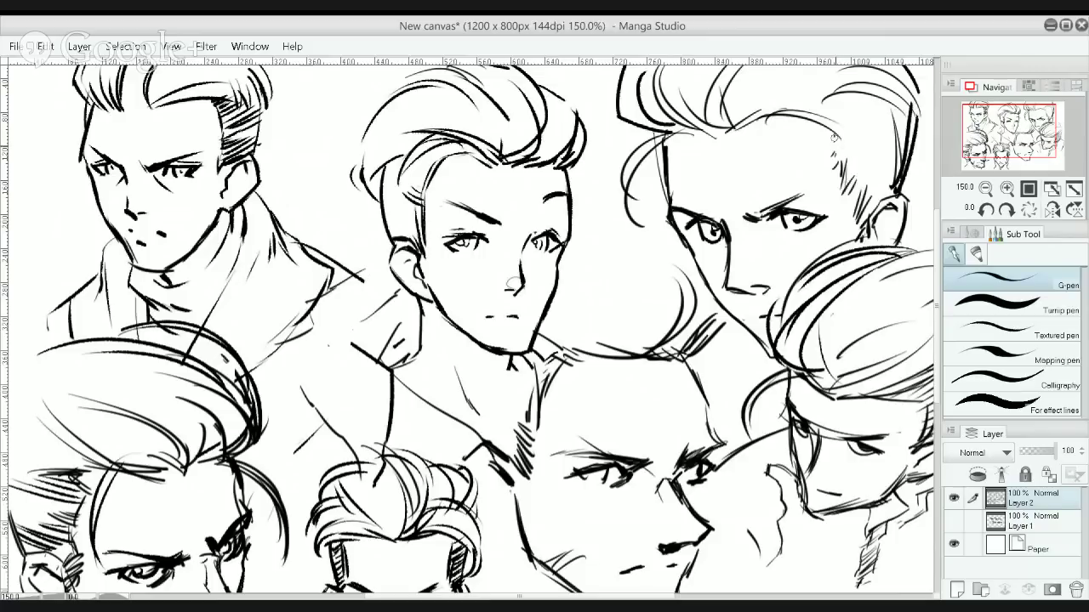
Erase the hatching at the temple of the upper-right head
key("e")
left_click_drag(834, 141, 856, 225)
key("p")
key("ctrl+z")
key("ctrl+z")
left_click_drag(841, 164, 853, 155)
mouse_move(843, 169)
left_mouse_down()
mouse_move(854, 160)
mouse_move(860, 208)
left_mouse_up()
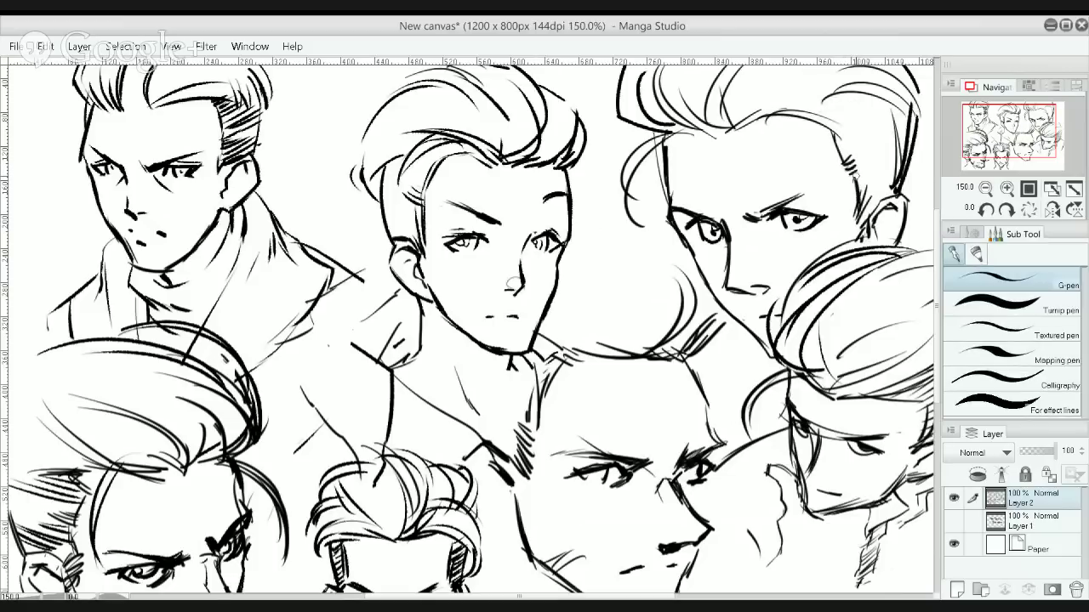
key("ctrl+z")
key("ctrl+z")
key("ctrl+z")
key("ctrl+z")
Redraw the side hairline of the upper-right head from the forehead down to the ear
left_click_drag(827, 132, 858, 210)
left_click_drag(854, 160, 864, 221)
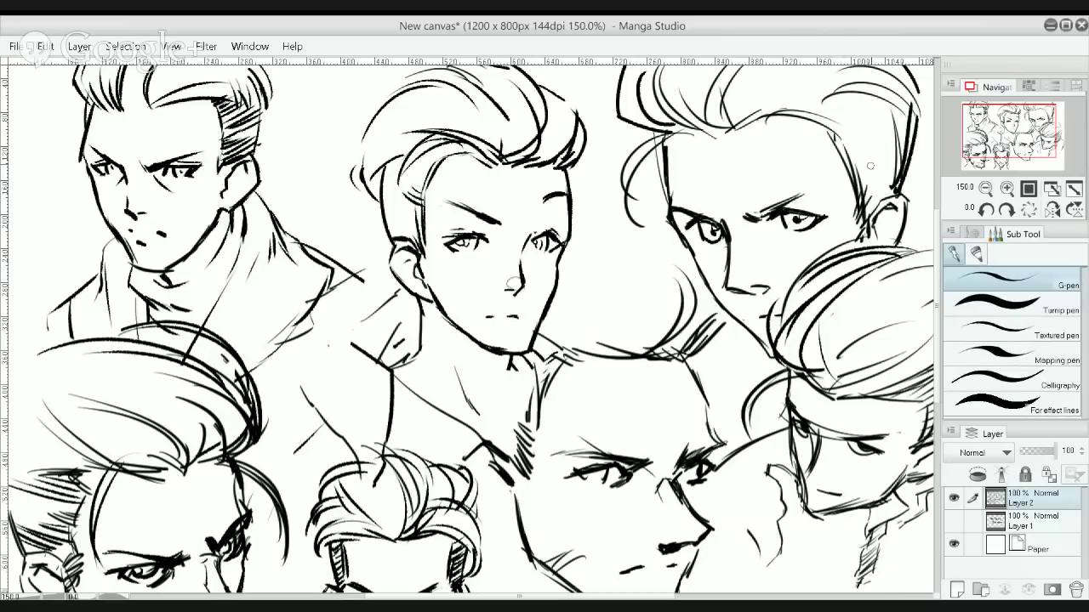
Start a new small head in the lower-right corner, drawing its hairline, face side lines, brow line and temple hatching
scroll(869, 165, "down", 3)
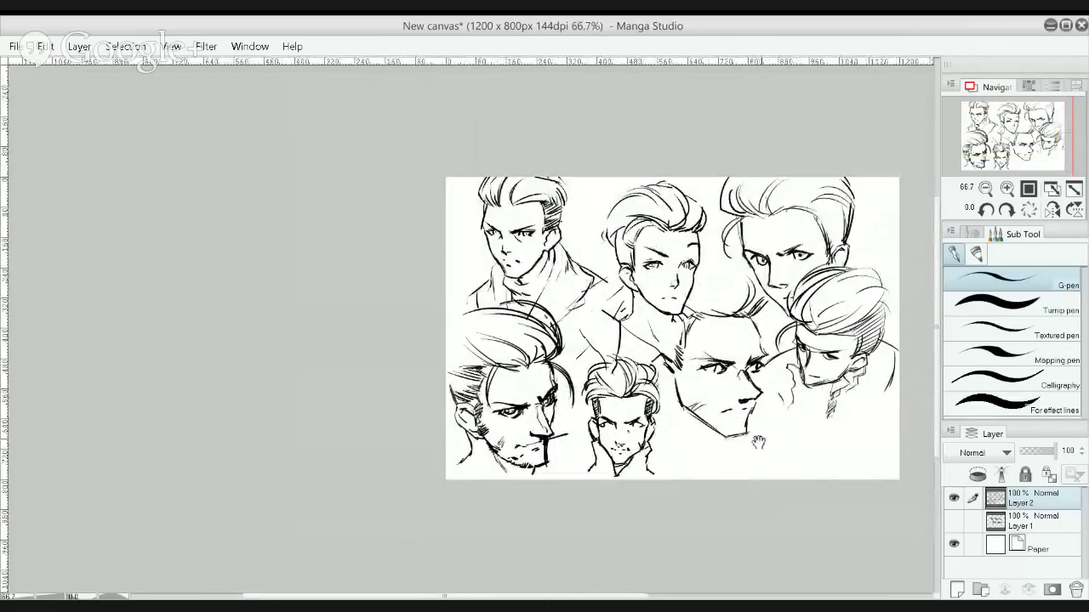
scroll(757, 442, "up", 2)
left_click_drag(835, 408, 737, 328)
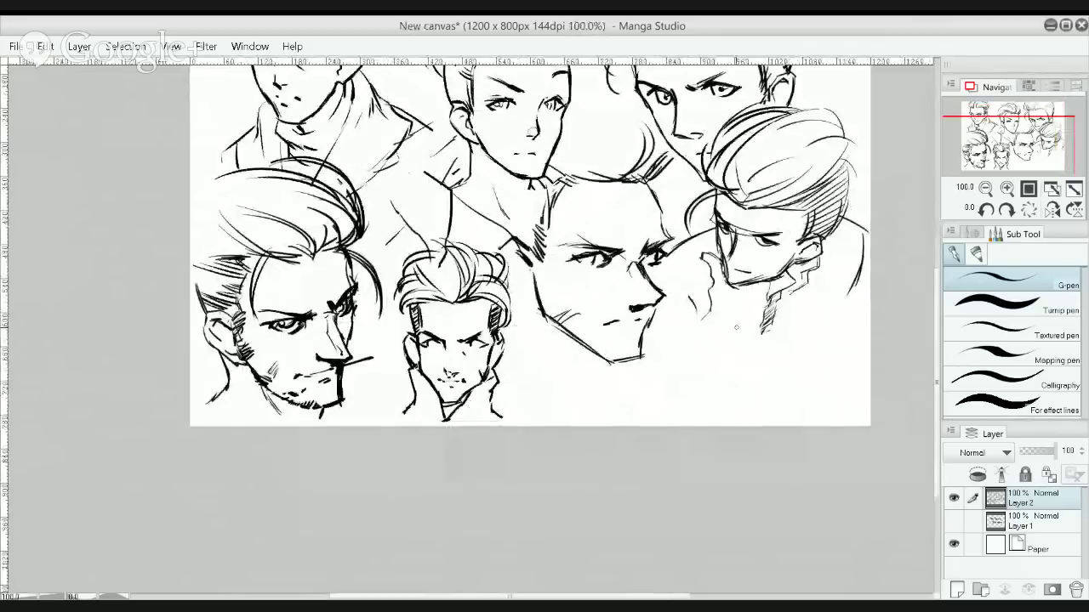
left_click_drag(674, 341, 697, 387)
key("ctrl+z")
mouse_move(677, 320)
left_mouse_down()
mouse_move(697, 376)
mouse_move(755, 371)
mouse_move(758, 400)
left_mouse_up()
mouse_move(772, 343)
left_mouse_down()
mouse_move(759, 398)
mouse_move(769, 387)
left_mouse_up()
left_click_drag(764, 372, 771, 389)
left_click_drag(653, 319, 693, 350)
left_click_drag(685, 340, 734, 334)
mouse_move(713, 341)
left_mouse_down()
mouse_move(761, 328)
mouse_move(767, 352)
left_mouse_up()
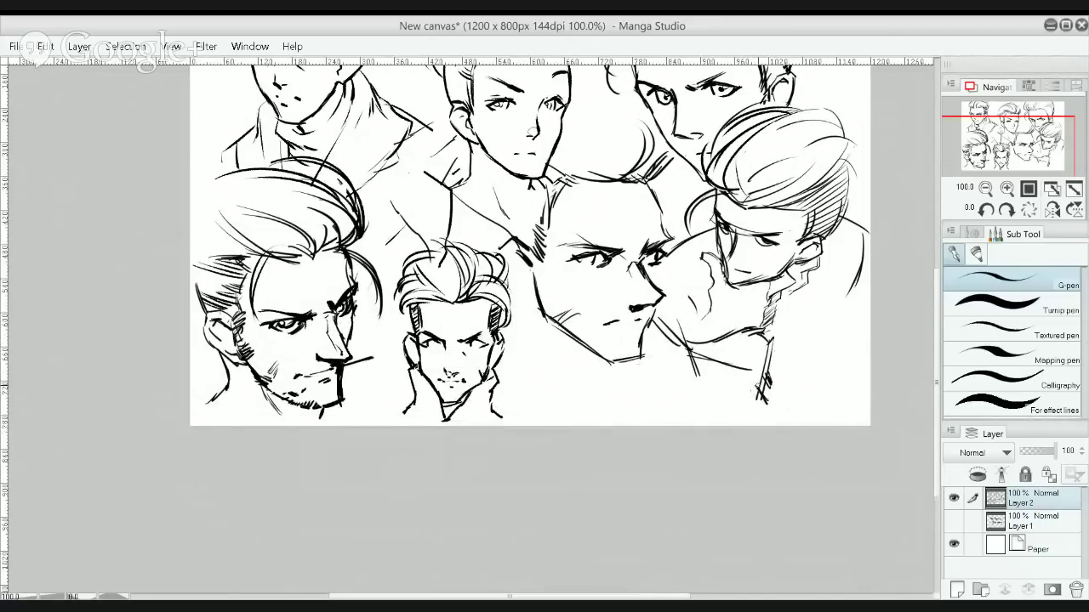
Add the upper ear curve, nose bridge line, lowered eyes and brow strokes to the new lower-right head
left_click_drag(773, 376, 790, 364)
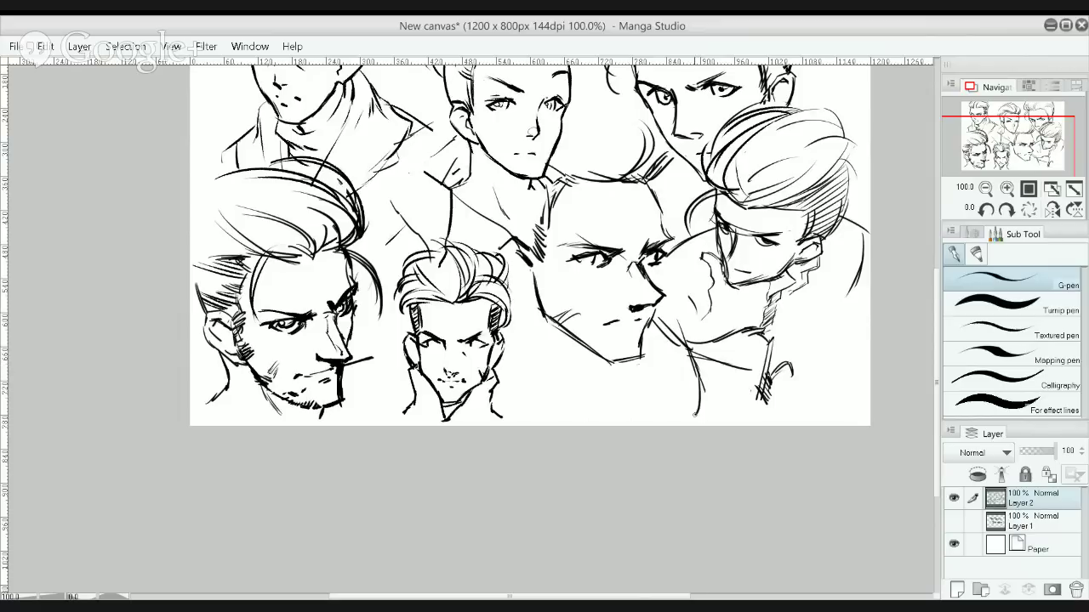
left_click_drag(699, 357, 702, 396)
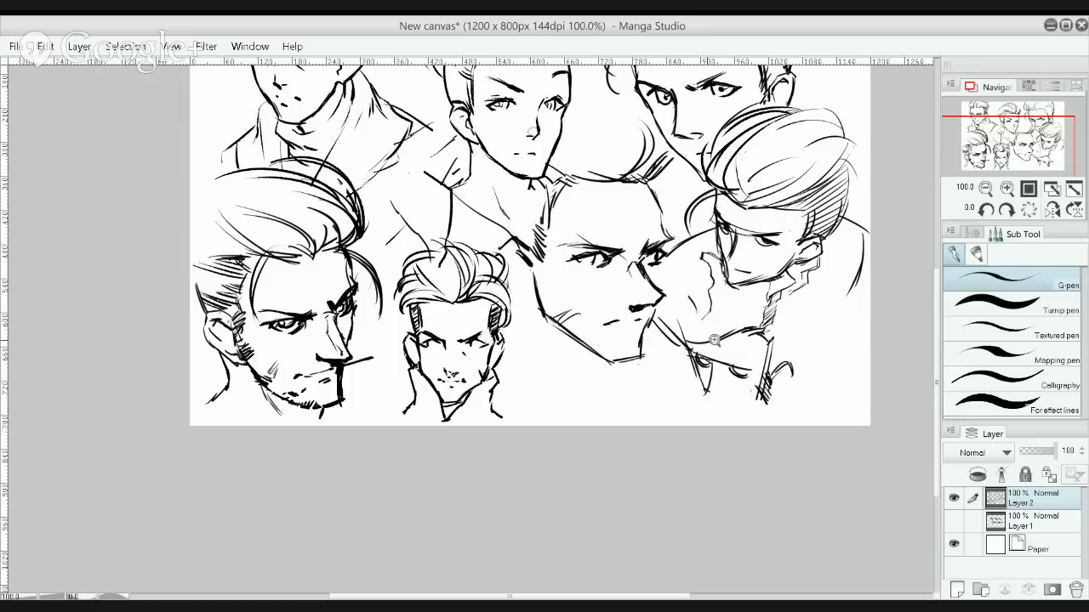
scroll(708, 342, "up", 3)
left_click_drag(789, 403, 754, 331)
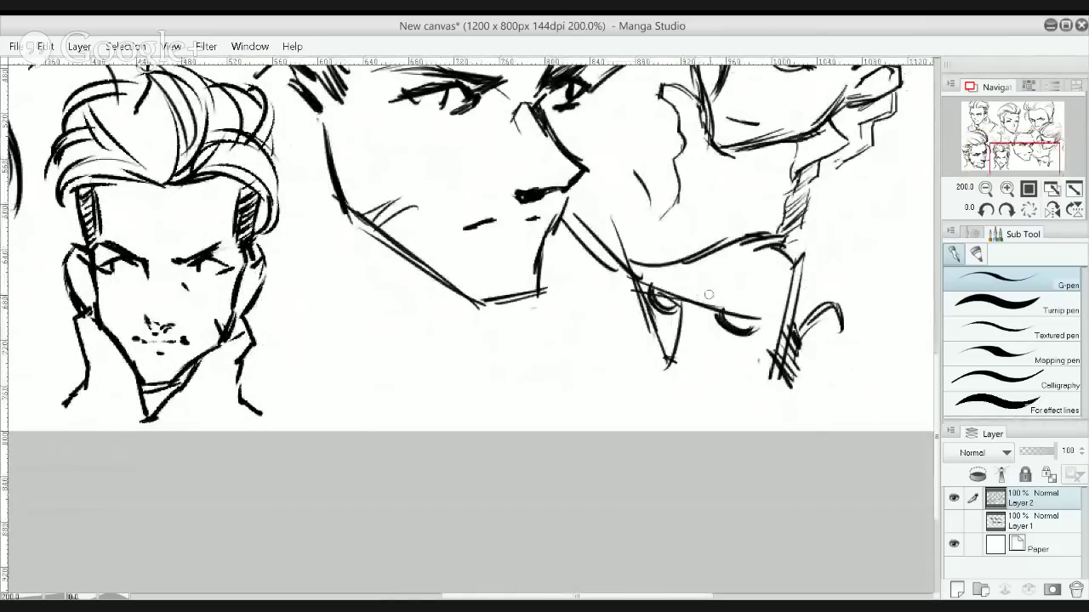
left_click_drag(713, 309, 770, 299)
key("ctrl+z")
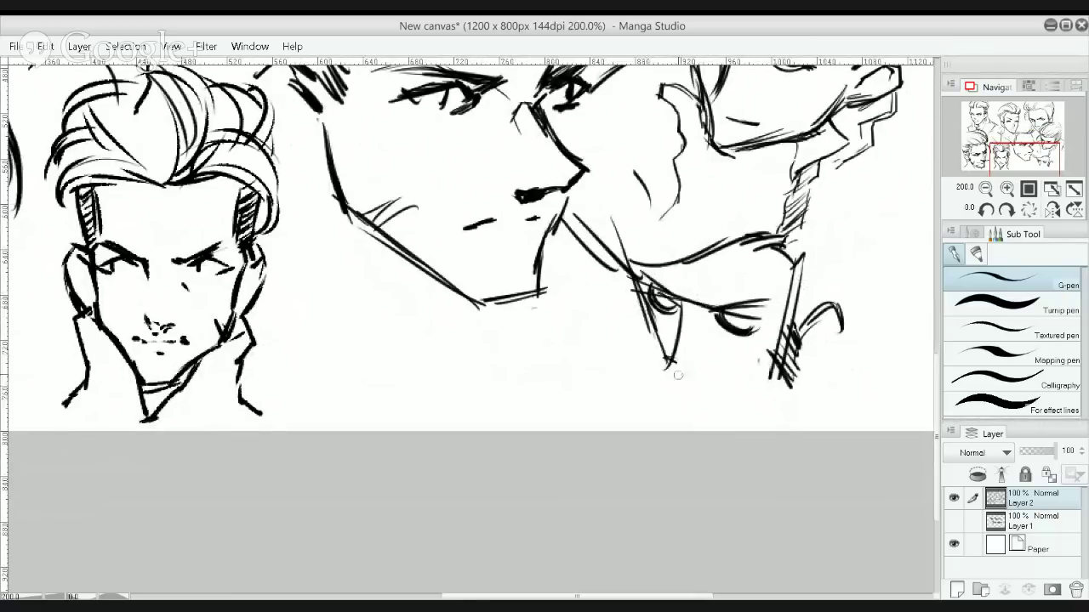
Draw the mouth-side contour, chin and jaw line of the new lower-right head up to its ear
mouse_move(669, 359)
left_mouse_down()
mouse_move(705, 366)
mouse_move(711, 353)
mouse_move(681, 391)
mouse_move(688, 407)
left_mouse_up()
key("ctrl+z")
key("ctrl+z")
key("ctrl+z")
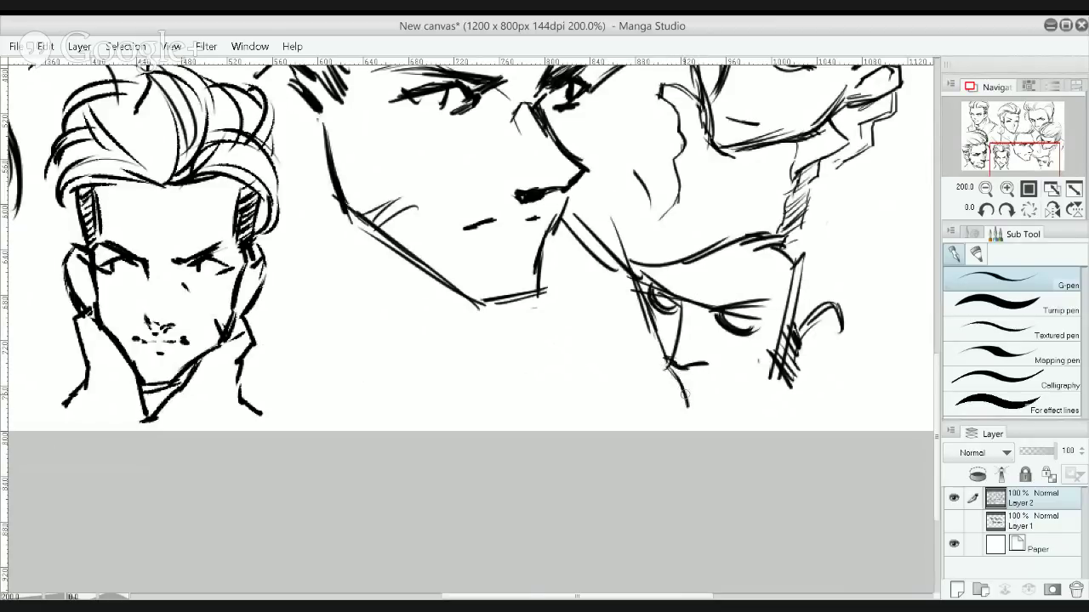
key("ctrl+z")
mouse_move(669, 367)
left_mouse_down()
mouse_move(684, 415)
mouse_move(715, 418)
left_mouse_up()
mouse_move(684, 410)
left_mouse_down()
mouse_move(717, 416)
mouse_move(782, 392)
left_mouse_up()
left_click_drag(727, 415, 795, 372)
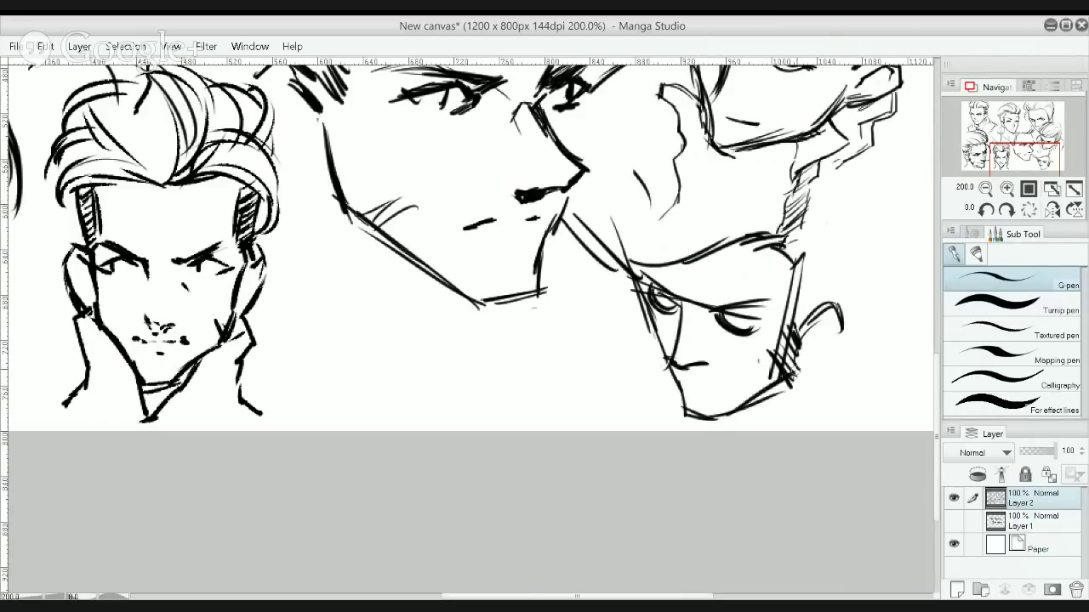
Finish the ear outline of the new lower-right head and draw the back of the head rising behind it
mouse_move(747, 400)
left_mouse_down()
mouse_move(803, 340)
mouse_move(806, 362)
mouse_move(845, 346)
mouse_move(852, 264)
left_mouse_up()
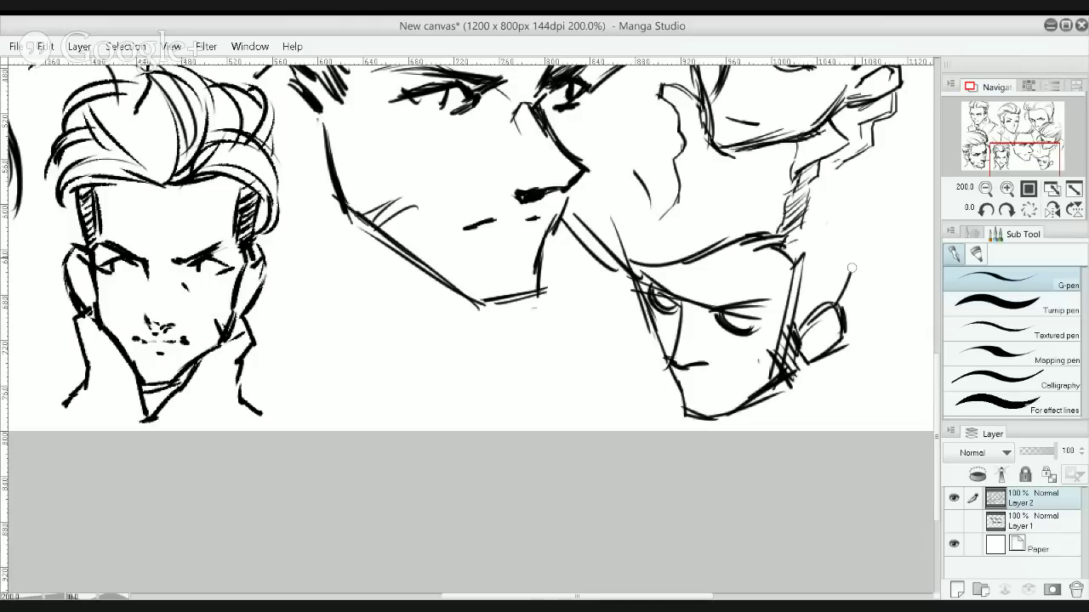
mouse_move(836, 311)
left_mouse_down()
mouse_move(854, 248)
mouse_move(818, 227)
mouse_move(832, 232)
mouse_move(851, 215)
left_mouse_up()
left_click_drag(847, 223, 838, 211)
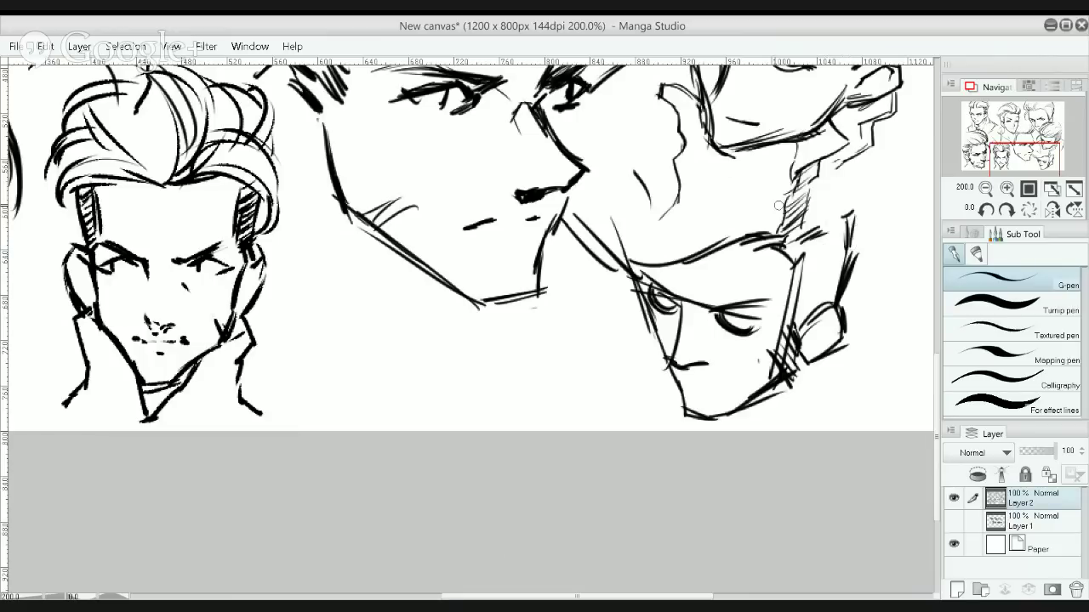
Draw curved strokes for the swept-up front hair of the lower-right head, redoing the ones that do not fit
mouse_move(577, 219)
left_mouse_down()
mouse_move(668, 145)
mouse_move(626, 159)
mouse_move(667, 154)
left_mouse_up()
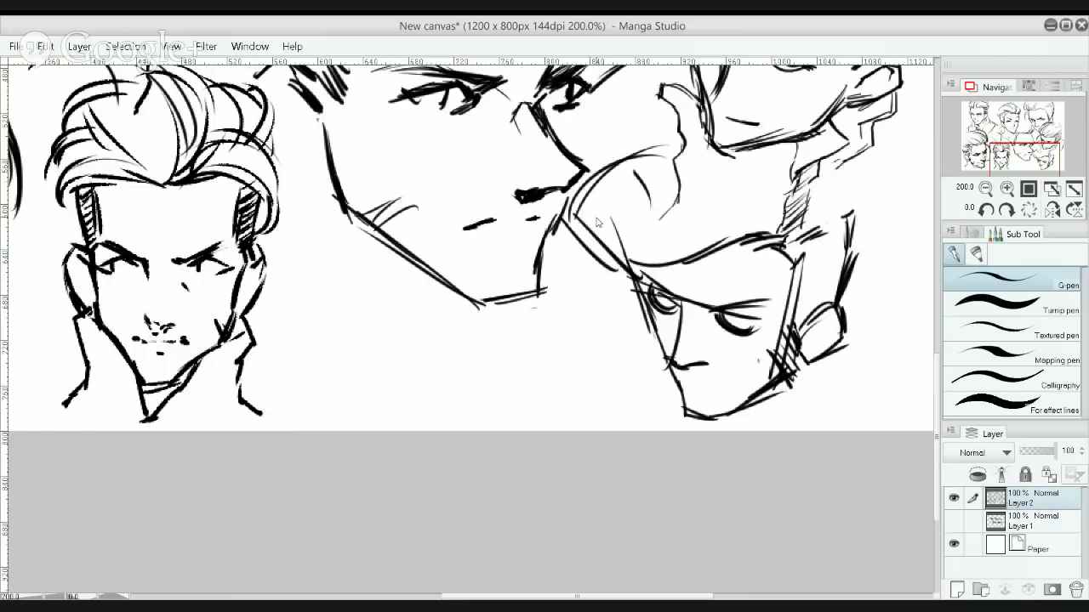
key("ctrl+z")
key("ctrl+z")
left_click_drag(576, 220, 652, 147)
left_click_drag(579, 228, 662, 133)
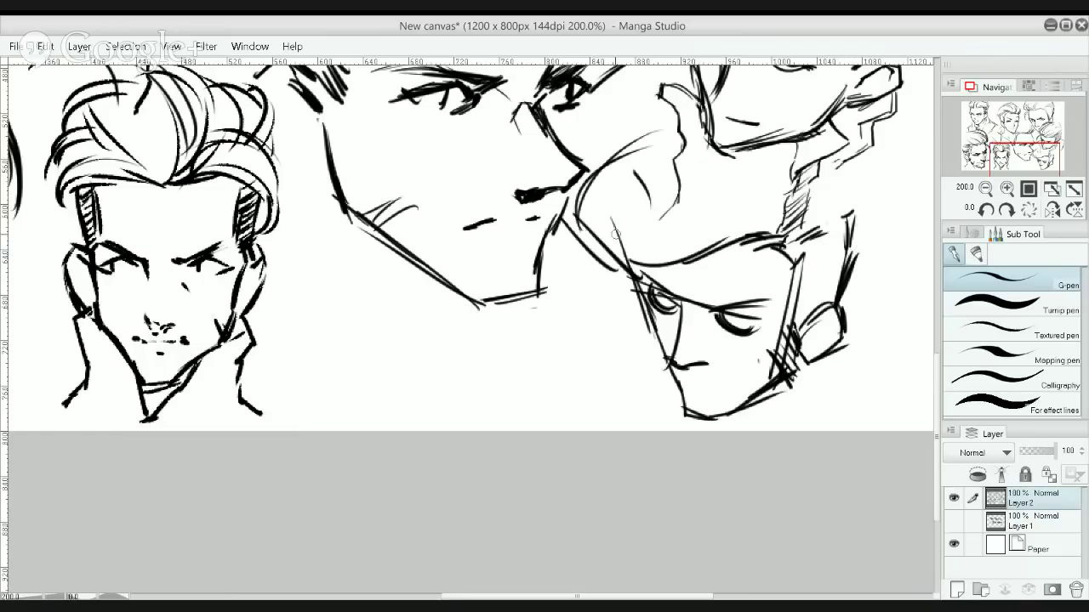
left_click_drag(609, 245, 670, 133)
left_click_drag(614, 194, 707, 139)
key("ctrl+z")
left_click_drag(662, 262, 662, 145)
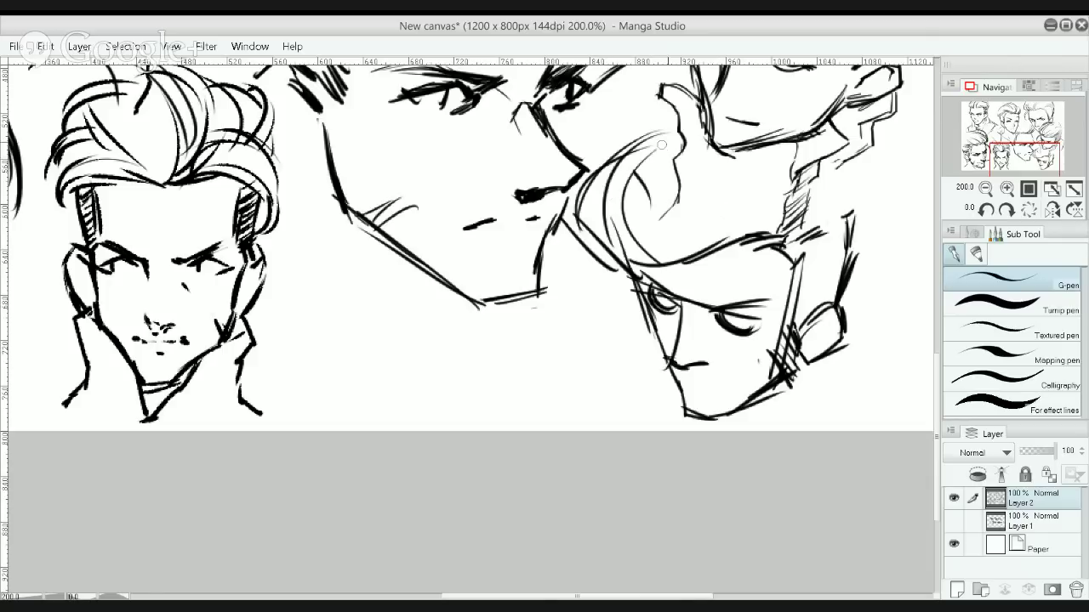
key("ctrl+z")
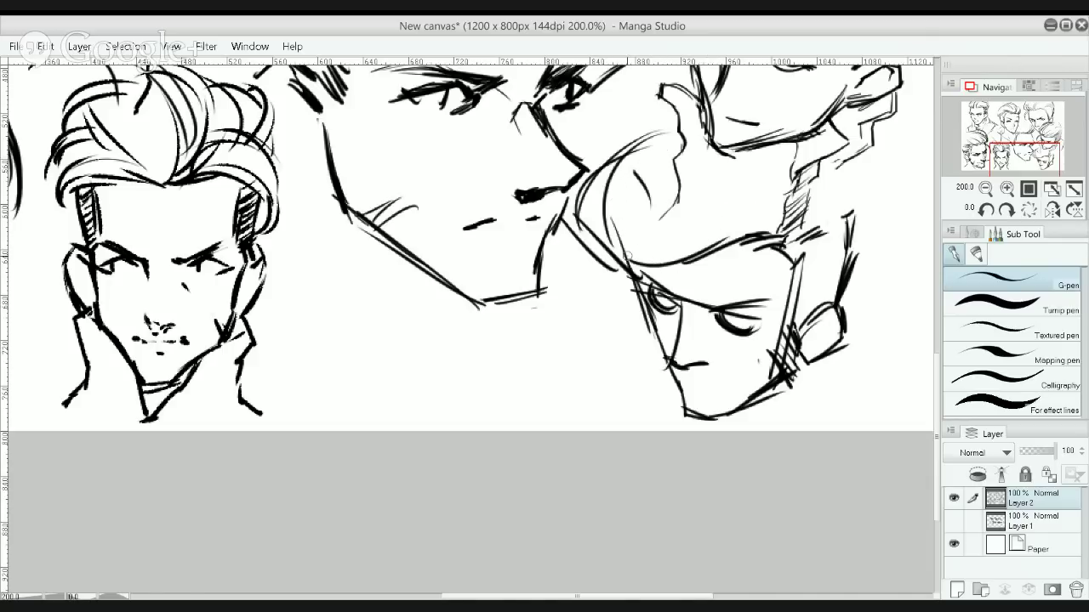
left_click_drag(625, 253, 696, 277)
Hatch the slicked-back side hair above the ear of the top-middle head
left_click(721, 240, "alt")
left_click(729, 224, "alt")
left_click_drag(729, 225, 774, 398)
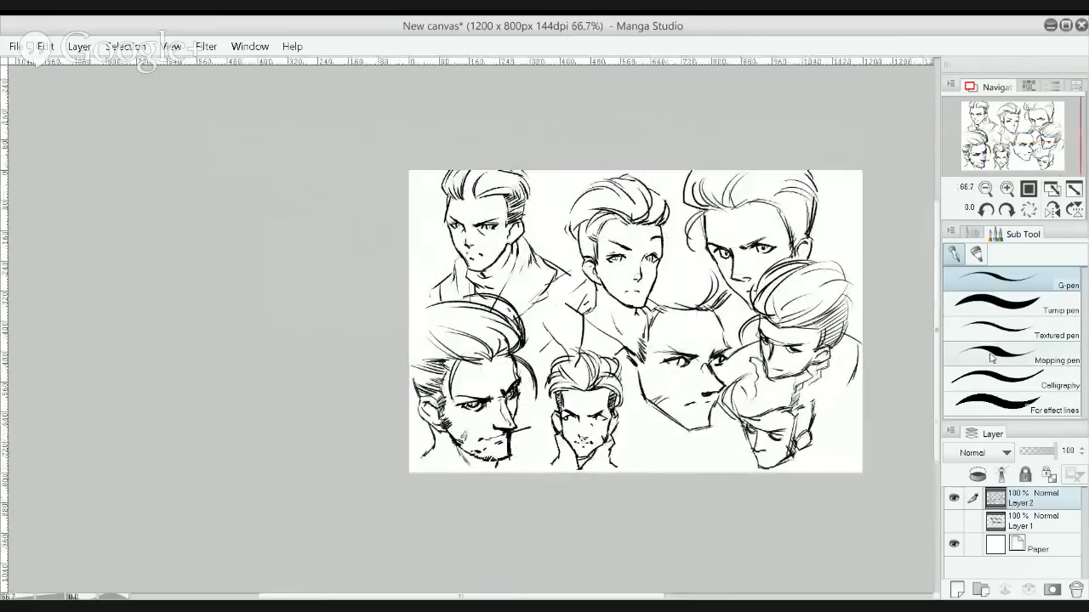
scroll(679, 204, "up", 1)
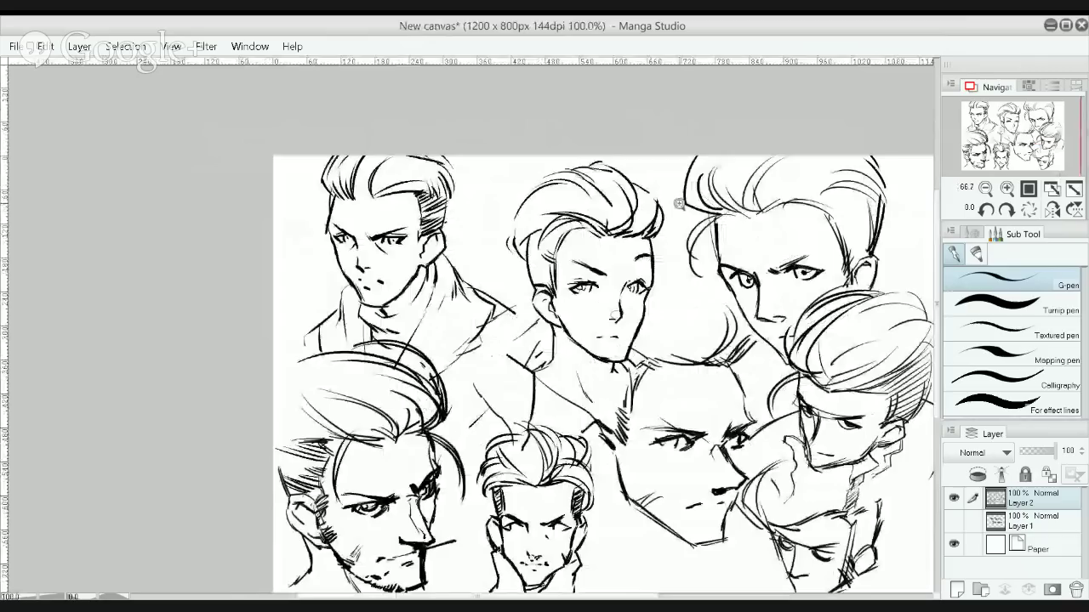
scroll(679, 204, "up", 1)
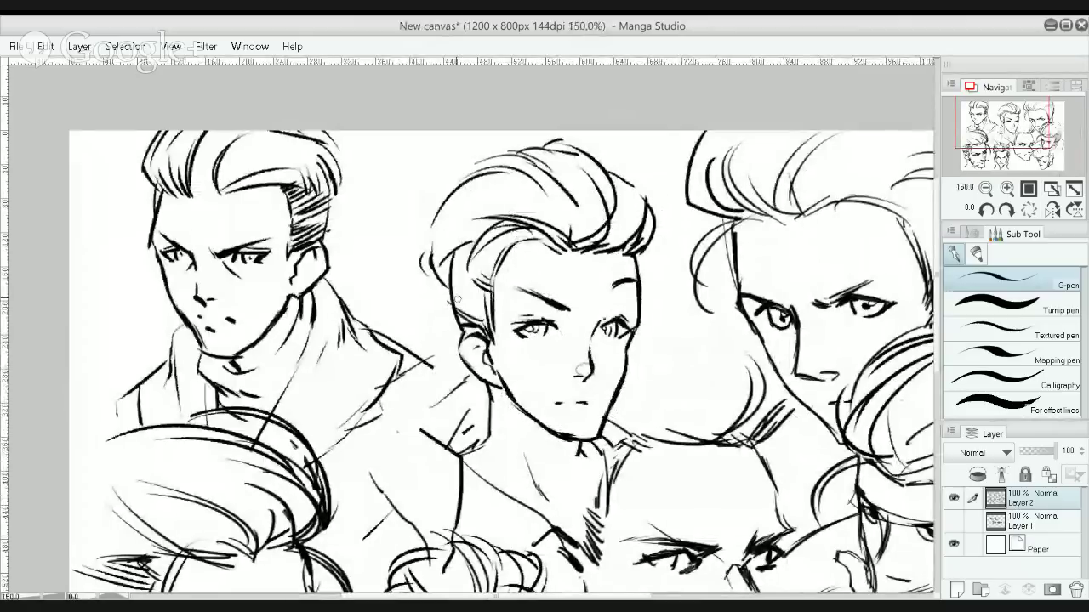
left_click_drag(457, 300, 487, 309)
left_click_drag(454, 287, 485, 296)
left_click_drag(452, 274, 485, 290)
Add a loose strand over the forehead of the upper-right head and hatch its side hair above the ear
mouse_move(836, 183)
left_mouse_down()
mouse_move(670, 137)
mouse_move(735, 246)
left_mouse_up()
left_click_drag(706, 135, 742, 233)
left_click_drag(736, 189, 796, 157)
mouse_move(741, 195)
left_mouse_down()
mouse_move(790, 168)
mouse_move(748, 201)
left_mouse_up()
mouse_move(806, 177)
left_mouse_down()
mouse_move(755, 216)
mouse_move(765, 244)
mouse_move(791, 239)
left_mouse_up()
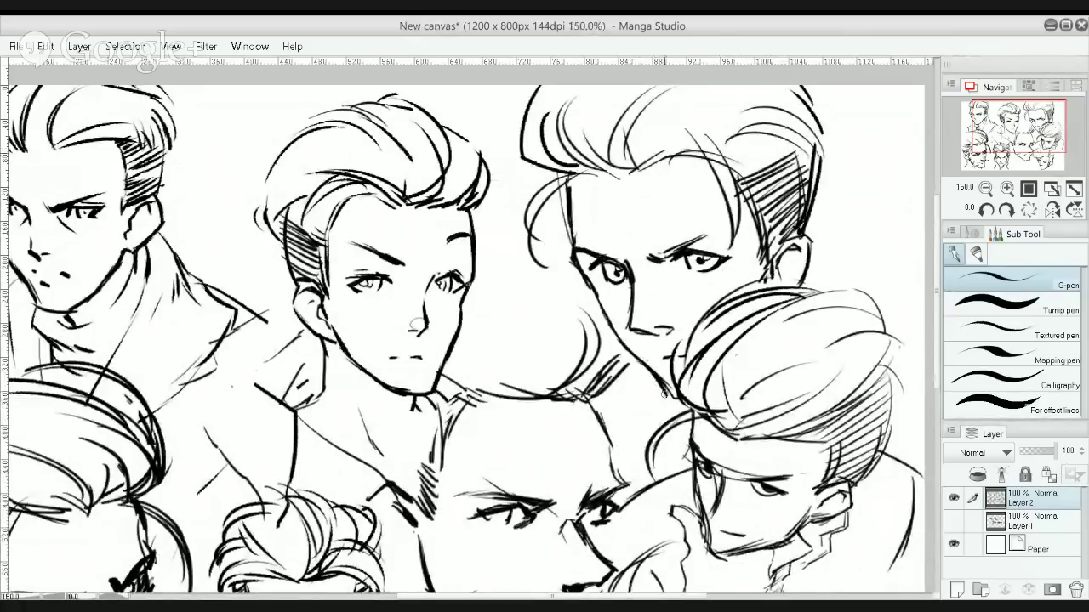
Draw a short diagonal stroke in the gap between the top-middle and upper-right heads
scroll(642, 368, "down", 1)
left_click_drag(528, 400, 666, 307)
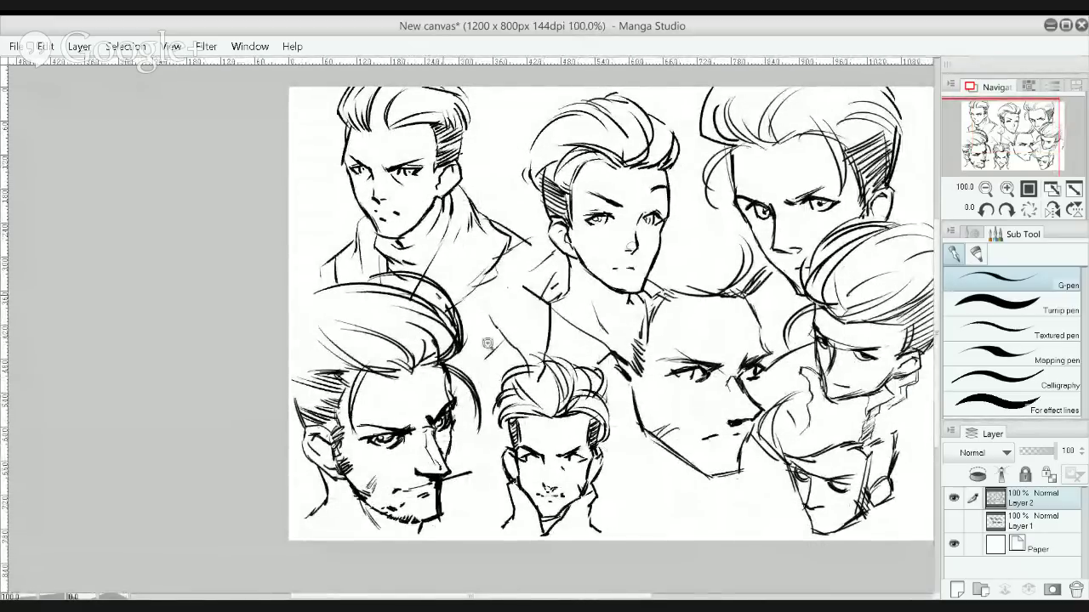
scroll(474, 272, "up", 1)
mouse_move(474, 273)
left_mouse_down()
mouse_move(554, 155)
mouse_move(522, 211)
mouse_move(575, 342)
left_mouse_up()
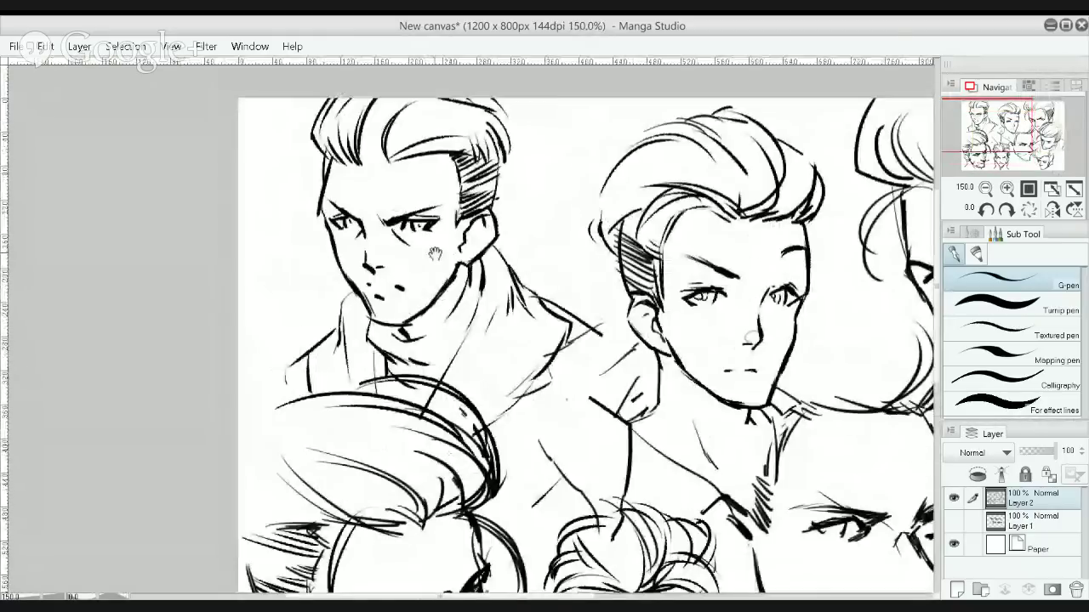
scroll(383, 225, "up", 1)
left_click_drag(383, 225, 477, 306)
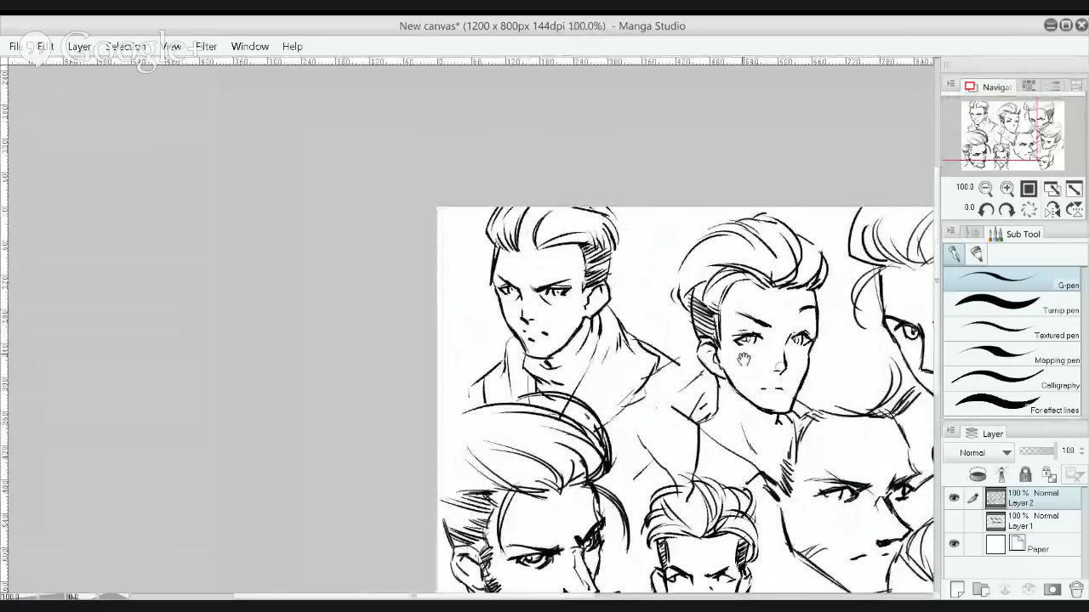
left_click_drag(743, 359, 698, 246)
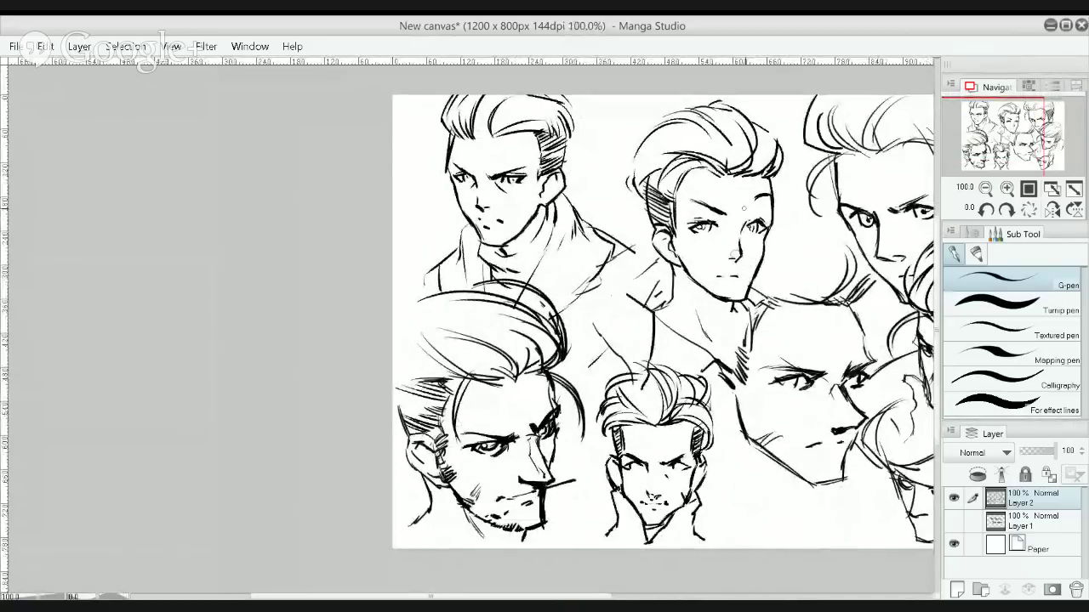
mouse_move(802, 156)
left_mouse_down()
mouse_move(782, 199)
mouse_move(794, 188)
left_mouse_up()
key("ctrl+z")
left_click_drag(625, 324, 577, 393)
key("ctrl+z")
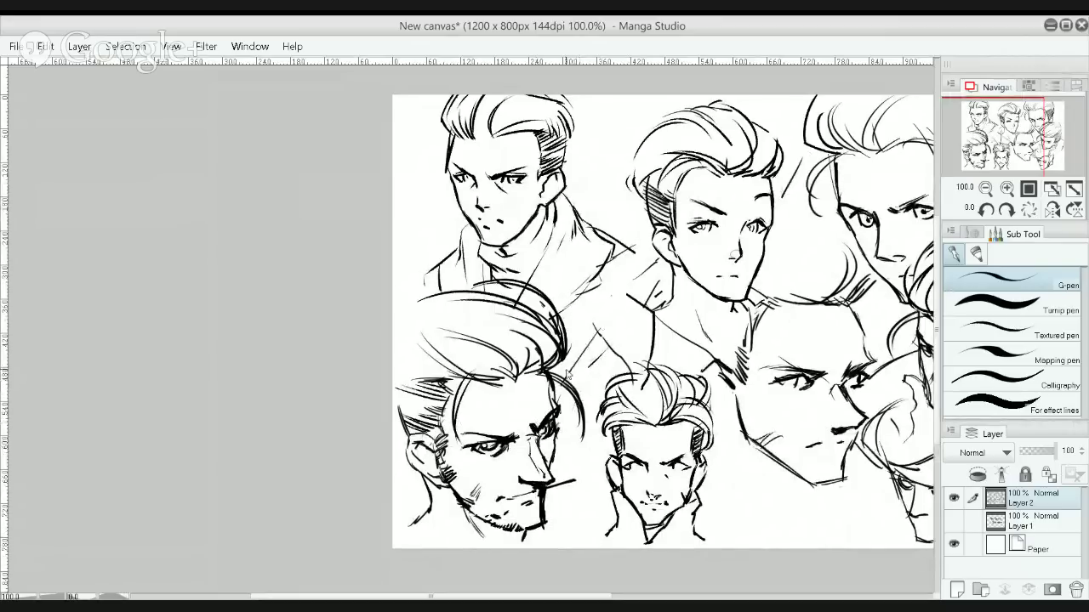
Darken the shadow between the nose bridge and far eye of the large lower-left head
scroll(493, 455, "up", 1)
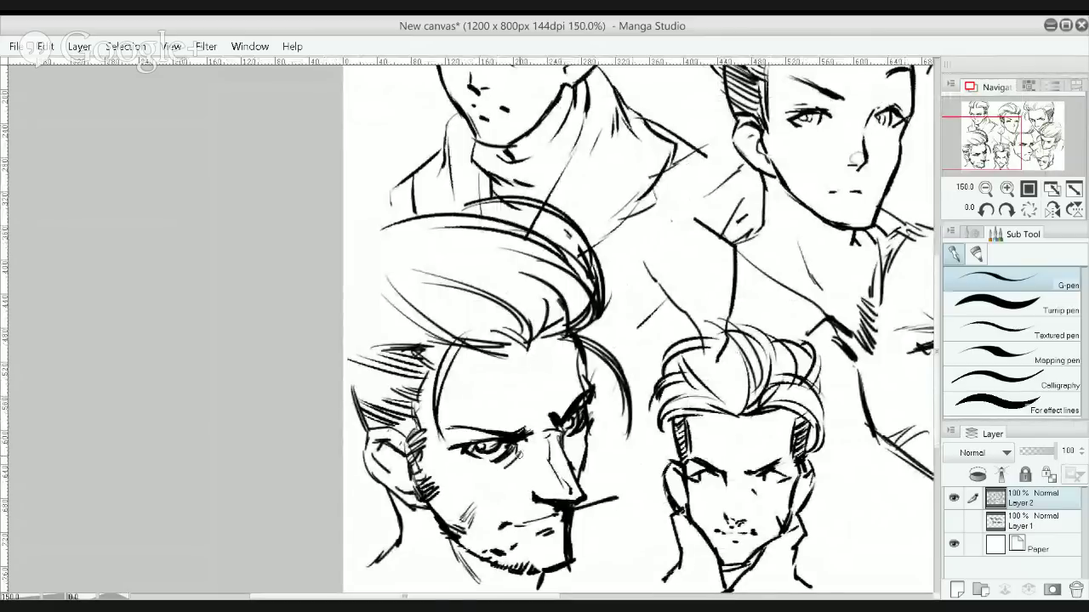
left_click_drag(570, 446, 553, 425)
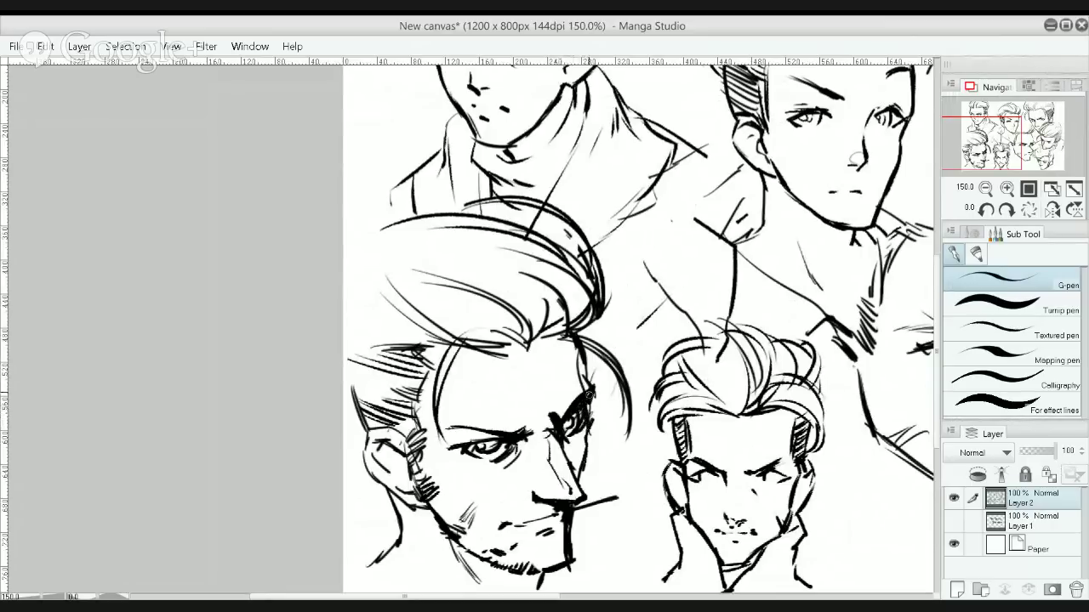
scroll(598, 348, "down", 1)
left_click_drag(930, 253, 800, 311)
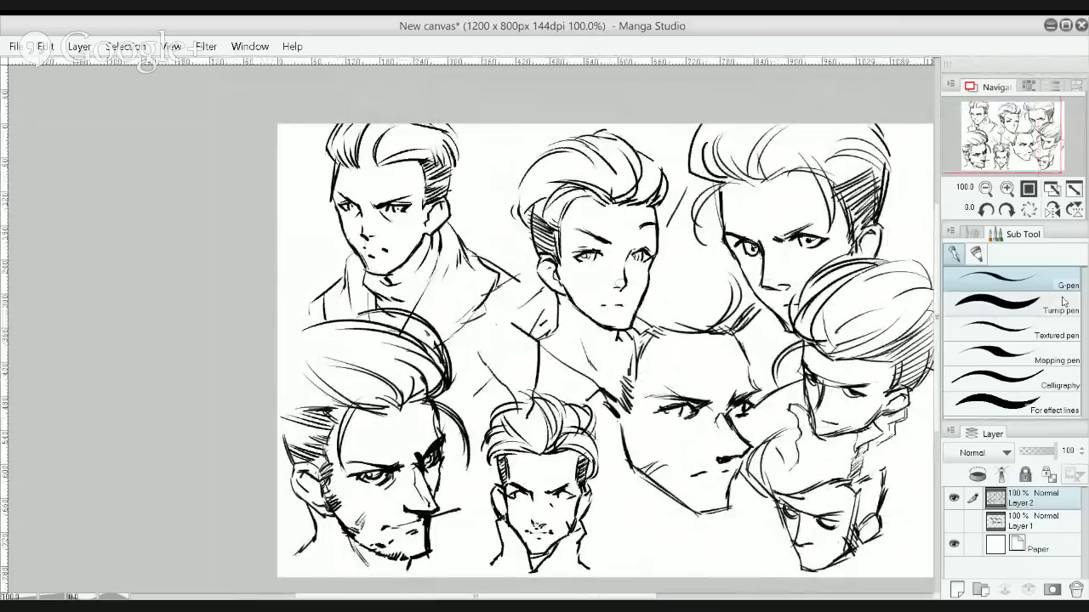
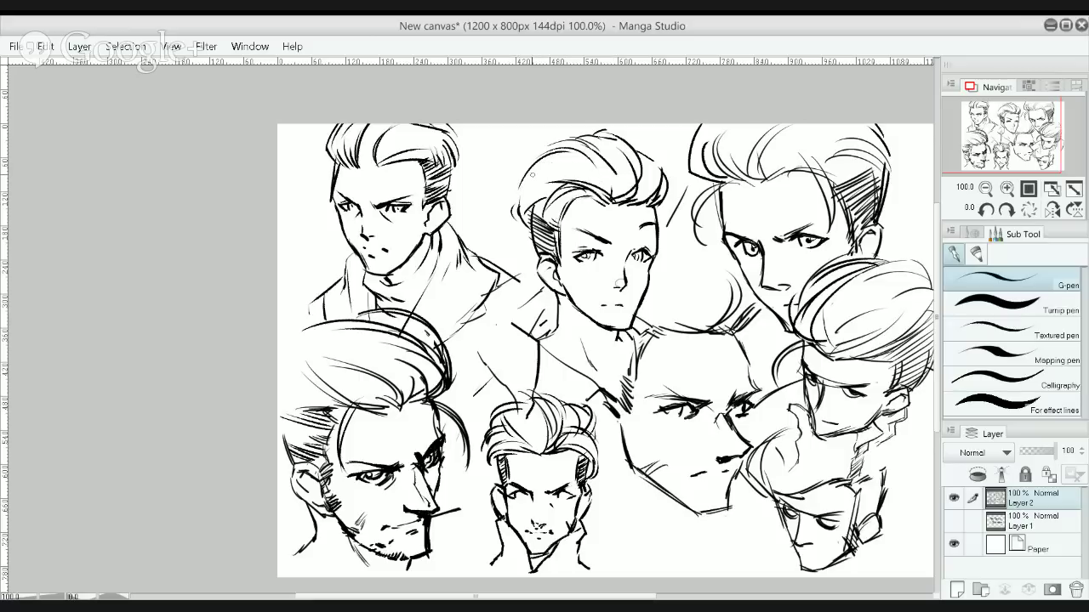
Extend the hatching of the top-middle head's side hair up along the hairline toward the forehead
left_click_drag(534, 206, 559, 214)
left_click_drag(543, 200, 559, 209)
mouse_move(547, 199)
left_mouse_down()
mouse_move(559, 206)
mouse_move(565, 194)
left_mouse_up()
mouse_move(555, 203)
left_mouse_down()
mouse_move(574, 189)
mouse_move(601, 194)
left_mouse_up()
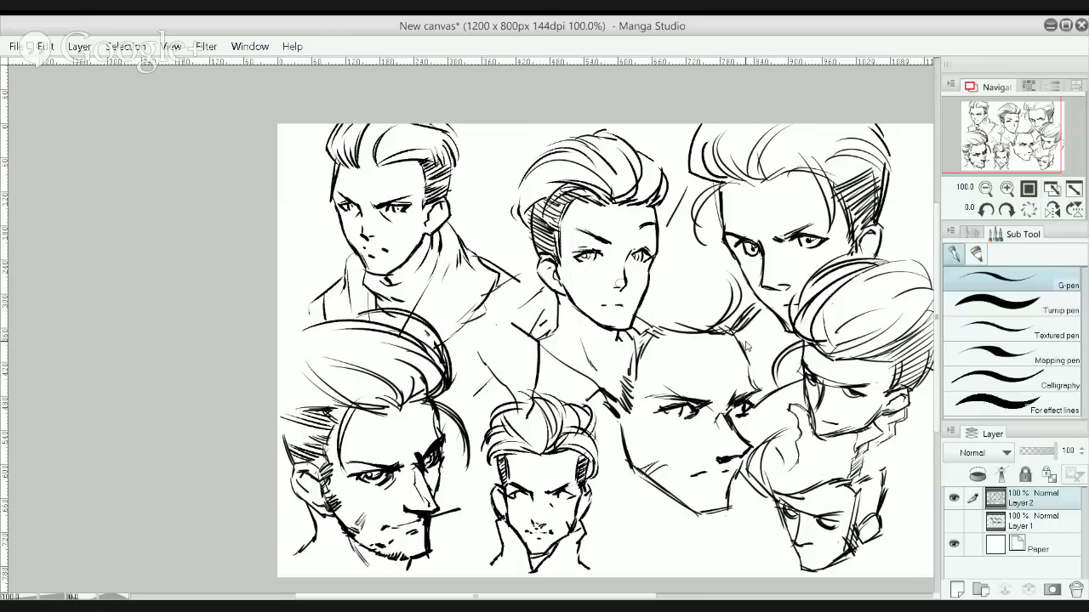
Add a curved strand beside the unfinished large face's forehead and draw its neck and collar lines below the jaw
left_click_drag(745, 333, 778, 383)
left_click_drag(672, 470, 711, 410)
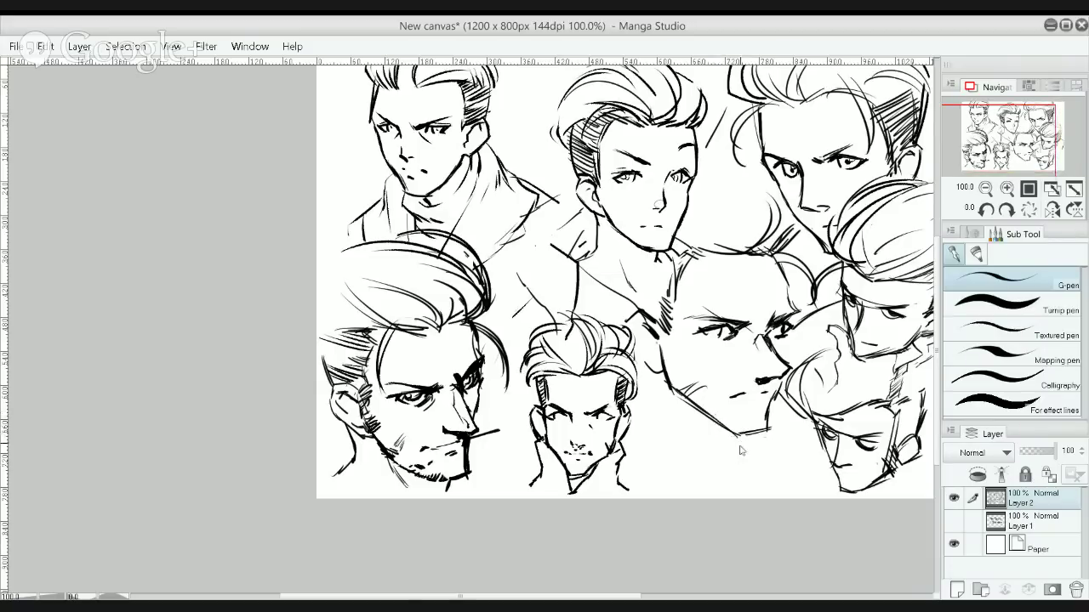
left_click_drag(737, 445, 729, 470)
key("ctrl+z")
left_click_drag(654, 373, 645, 432)
key("ctrl+z")
left_click_drag(659, 370, 632, 442)
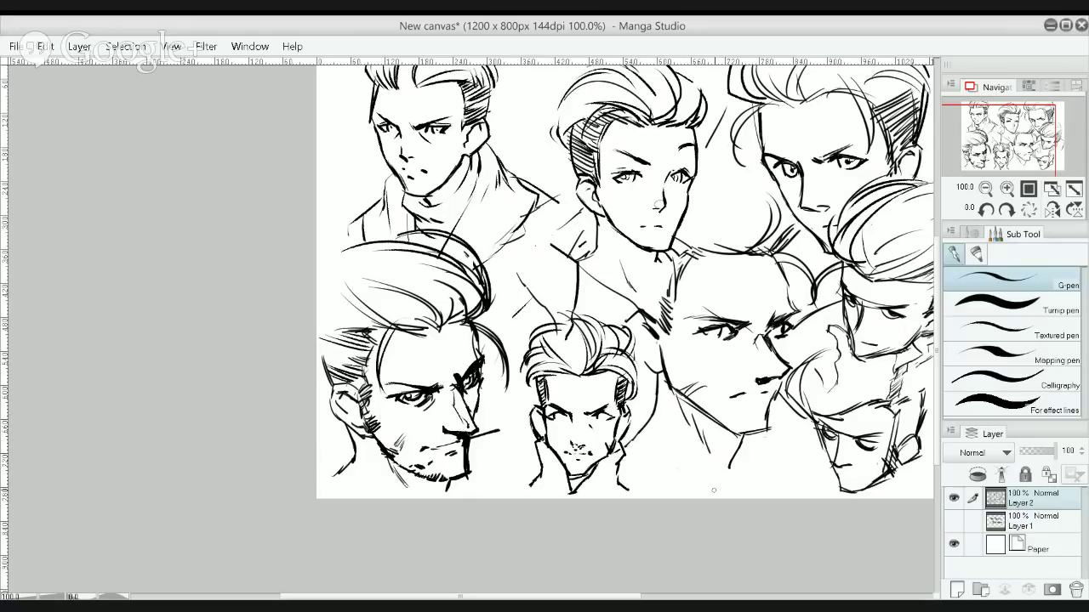
left_click_drag(736, 451, 778, 473)
Draw curved strokes for the swept-back hair over the top of the unfinished large face
scroll(767, 438, "down", 1)
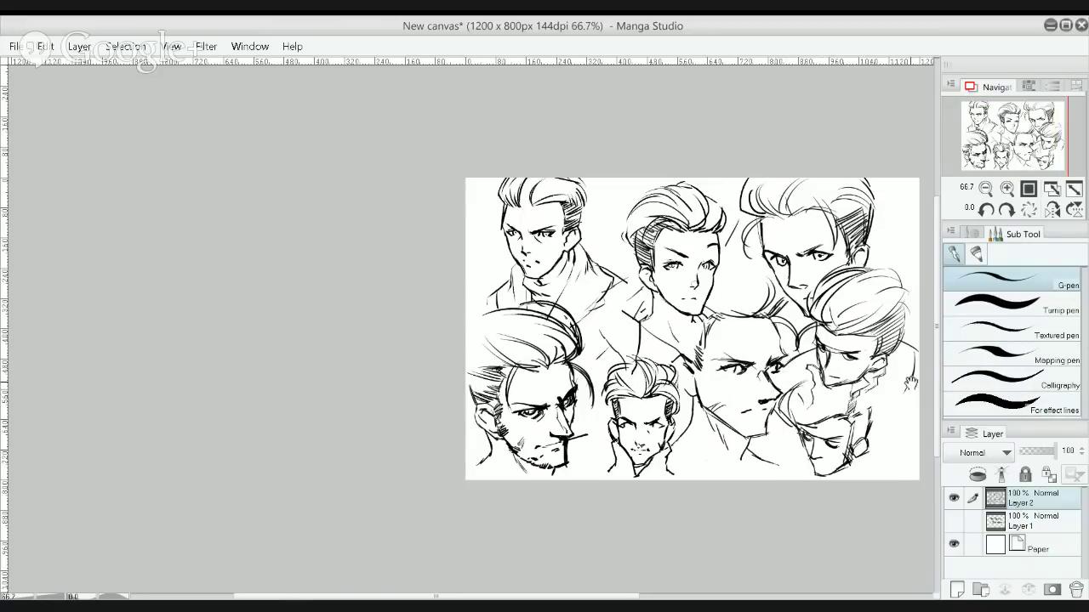
left_click_drag(861, 347, 715, 347)
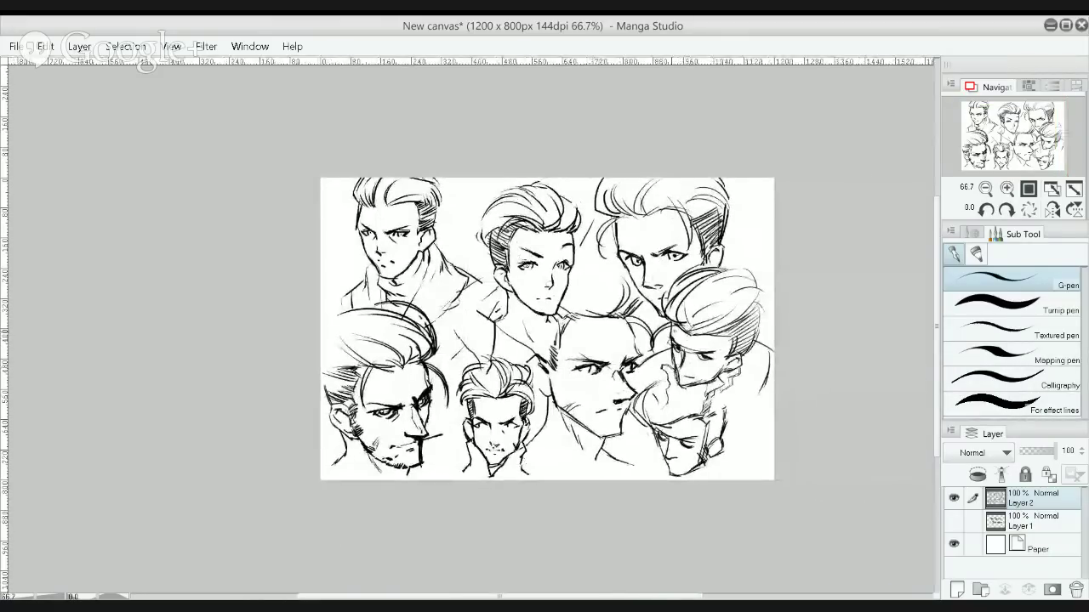
left_click_drag(573, 272, 623, 311)
key("ctrl+z")
left_click_drag(573, 272, 619, 307)
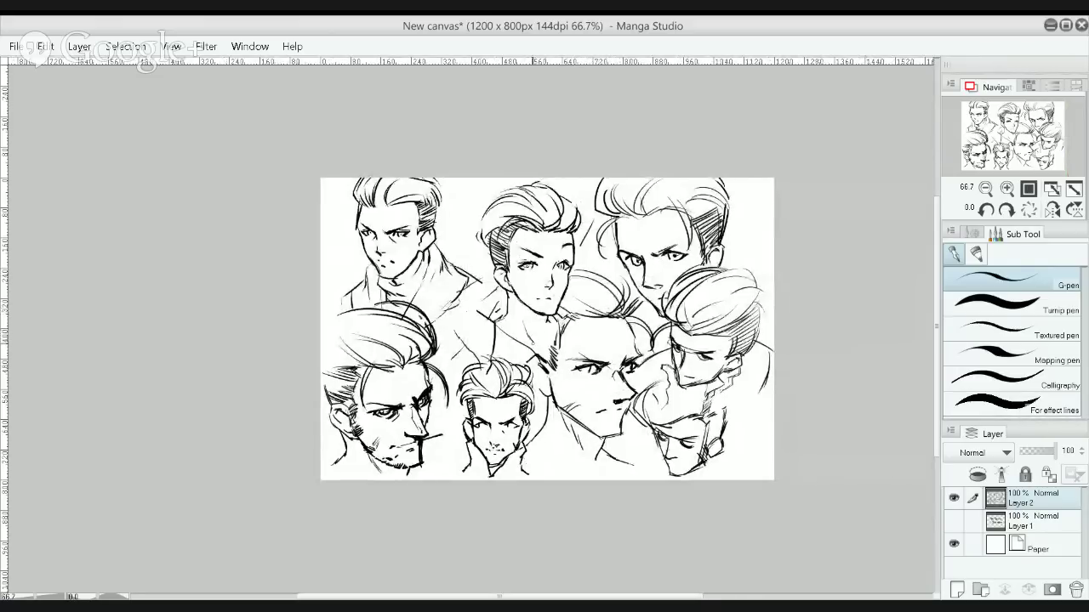
Hide the layer with the inked heads and add a new empty layer above it for a fresh drawing
left_click(954, 498)
left_click(957, 589)
scroll(603, 323, "up", 2)
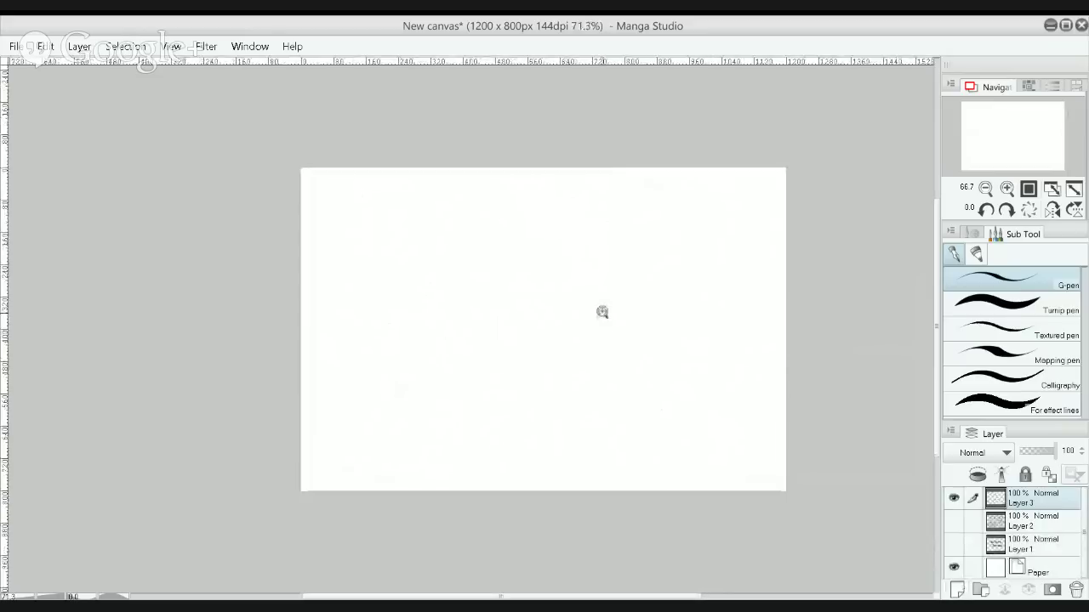
Draw the beginnings of a downward-tilted face profile high on the canvas: curved brow line, pointed nose and a short lip stroke
scroll(610, 308, "up", 3)
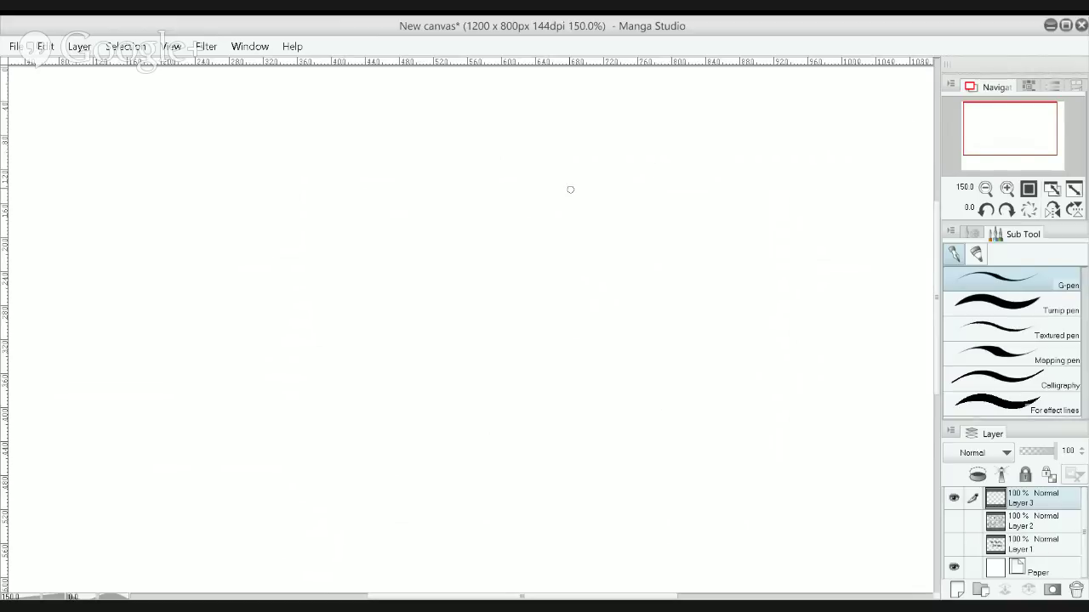
mouse_move(498, 169)
left_mouse_down()
mouse_move(519, 184)
mouse_move(530, 136)
mouse_move(600, 117)
mouse_move(620, 124)
left_mouse_up()
left_click_drag(524, 183, 549, 225)
key("ctrl+z")
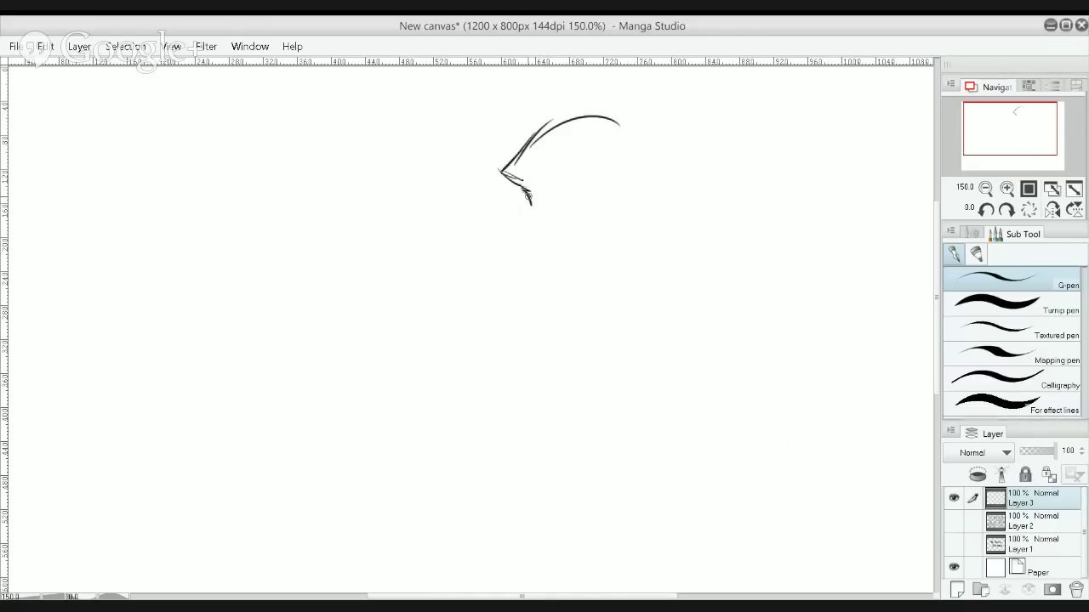
key("ctrl+z")
mouse_move(520, 187)
left_mouse_down()
mouse_move(532, 214)
mouse_move(556, 218)
left_mouse_up()
key("ctrl+z")
left_click(532, 203, "ctrl")
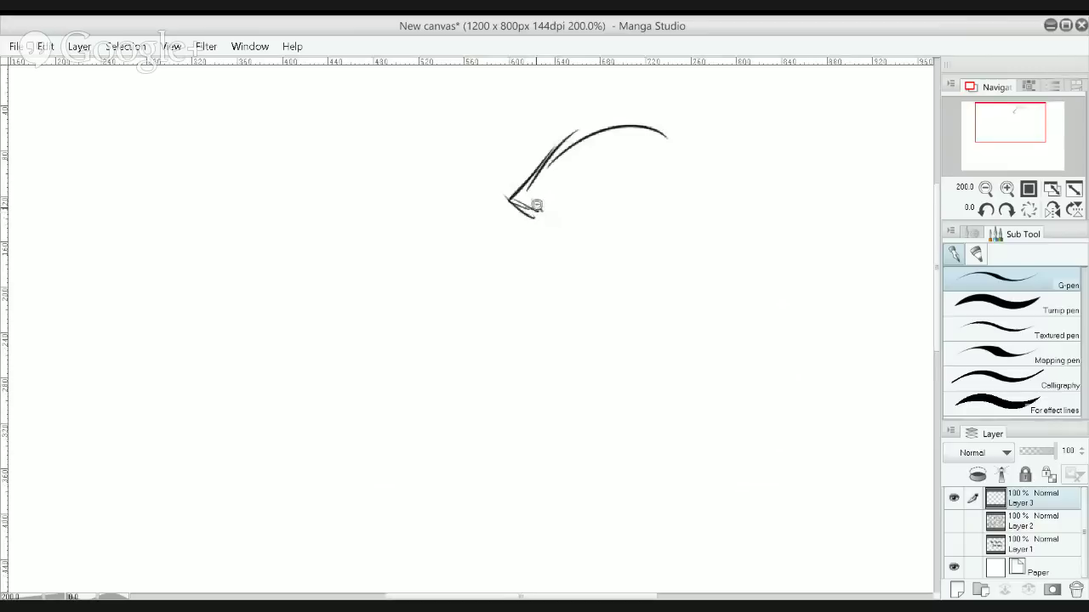
scroll(575, 212, "down", 2)
scroll(574, 211, "up", 1)
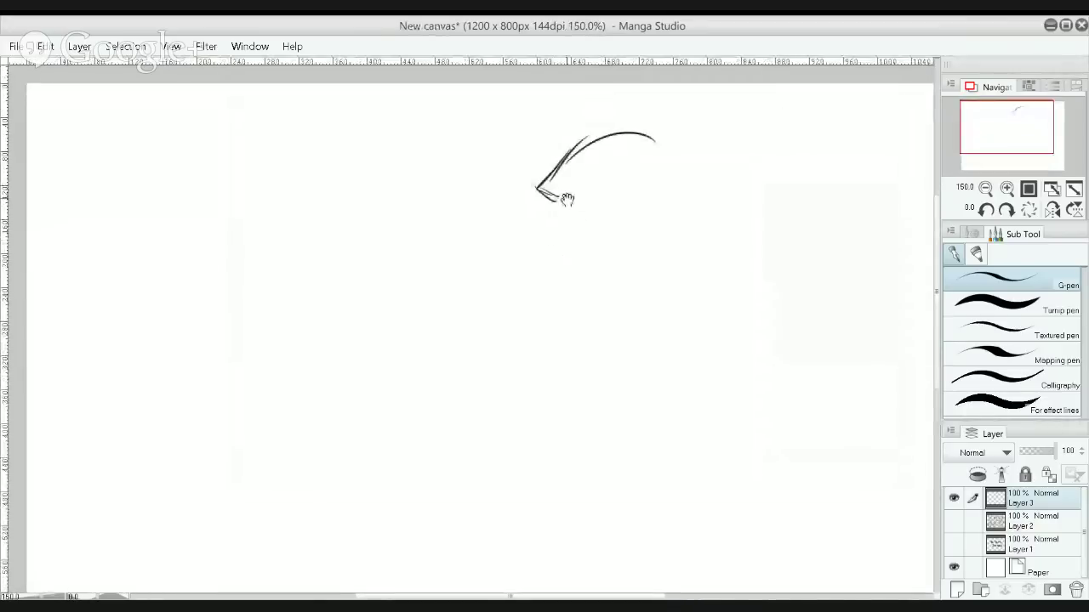
left_click_drag(539, 207, 562, 220)
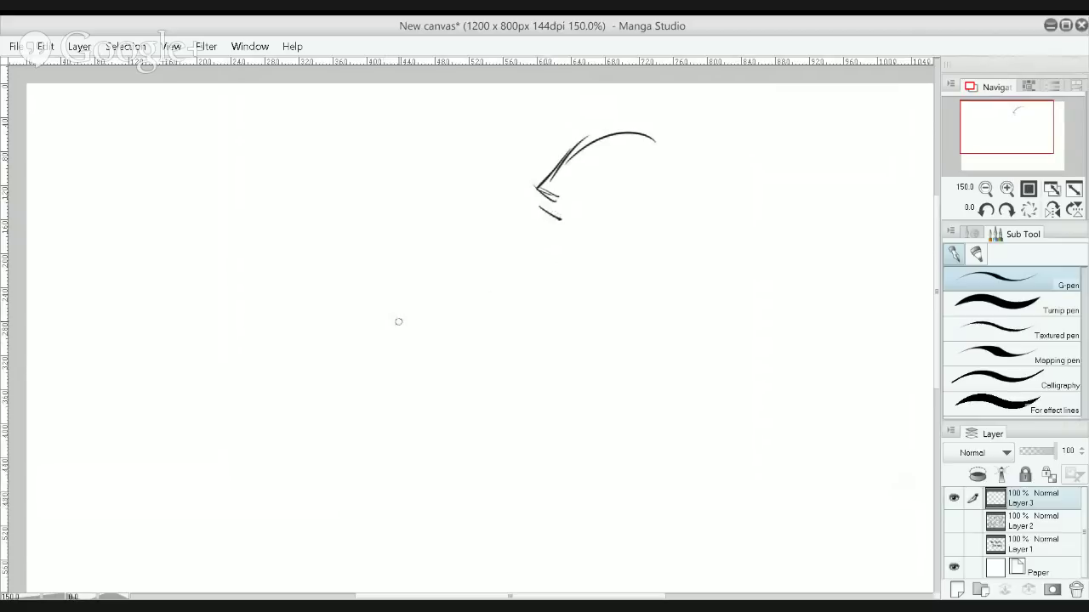
Draw the arcs for the top and back side of a second head below the profile, trying a few jaw strokes
mouse_move(515, 311)
left_mouse_down()
mouse_move(580, 286)
mouse_move(606, 306)
left_mouse_up()
mouse_move(498, 308)
left_mouse_down()
mouse_move(499, 394)
mouse_move(534, 416)
left_mouse_up()
key("ctrl+z")
left_click_drag(509, 377, 557, 429)
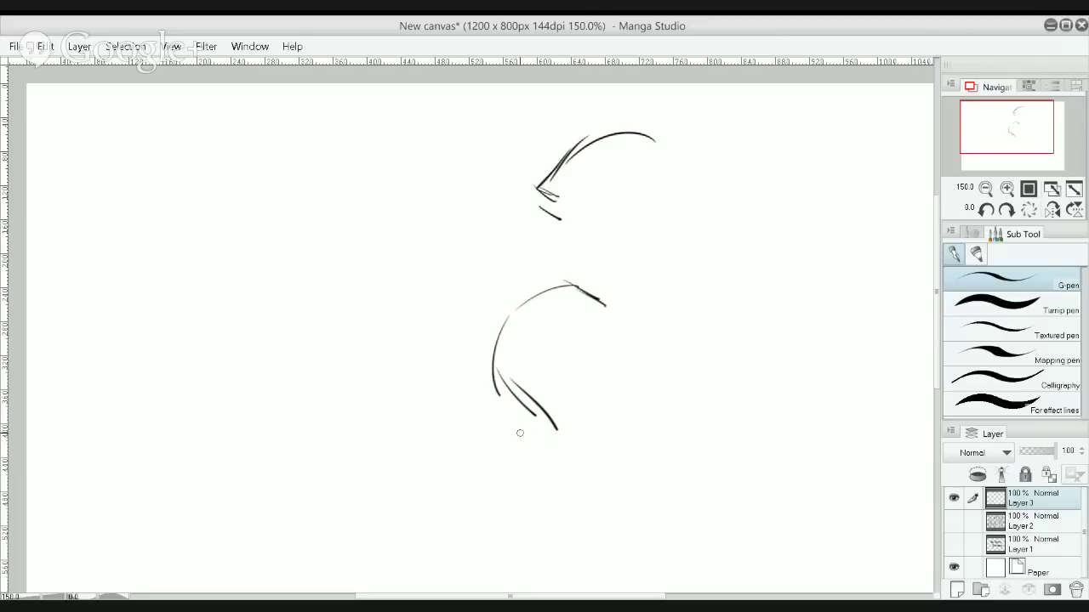
key("ctrl+z")
key("ctrl+z")
left_click_drag(542, 388, 565, 424)
key("ctrl+z")
key("ctrl+z")
Add a wider outer arc over the top of the lower head
left_click_drag(530, 347, 543, 355)
key("ctrl+z")
left_click_drag(494, 318, 563, 281)
key("ctrl+z")
left_click_drag(474, 326, 577, 284)
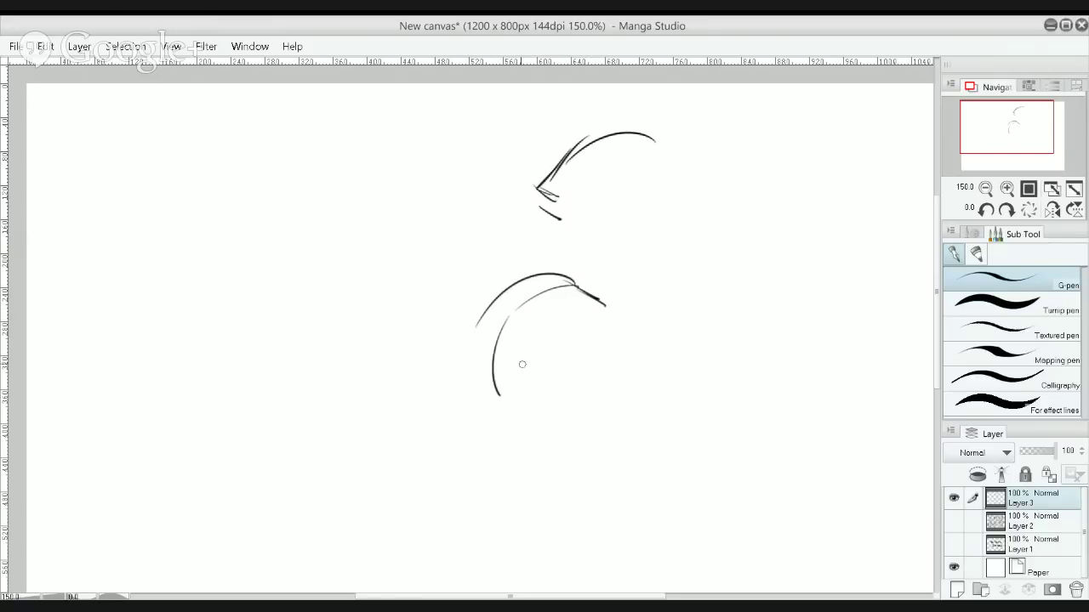
Draw the lower head's pointed jaw and the outline of its face up toward the forehead
mouse_move(515, 383)
left_mouse_down()
mouse_move(552, 430)
mouse_move(522, 395)
mouse_move(554, 428)
mouse_move(591, 408)
mouse_move(602, 380)
left_mouse_up()
key("ctrl+z")
key("ctrl+z")
key("ctrl+z")
key("ctrl+z")
mouse_move(576, 415)
left_mouse_down()
mouse_move(612, 355)
mouse_move(613, 321)
left_mouse_up()
key("ctrl+z")
Draw the upper profile's mouth line and chin reaching down to the lower head's forehead
mouse_move(558, 219)
left_mouse_down()
mouse_move(571, 254)
mouse_move(565, 239)
mouse_move(566, 248)
mouse_move(629, 248)
mouse_move(595, 248)
mouse_move(625, 247)
mouse_move(578, 267)
mouse_move(612, 329)
left_mouse_up()
key("ctrl+z")
key("ctrl+z")
key("ctrl+z")
key("ctrl+z")
key("ctrl+z")
key("ctrl+z")
key("ctrl+z")
key("ctrl+z")
key("ctrl+z")
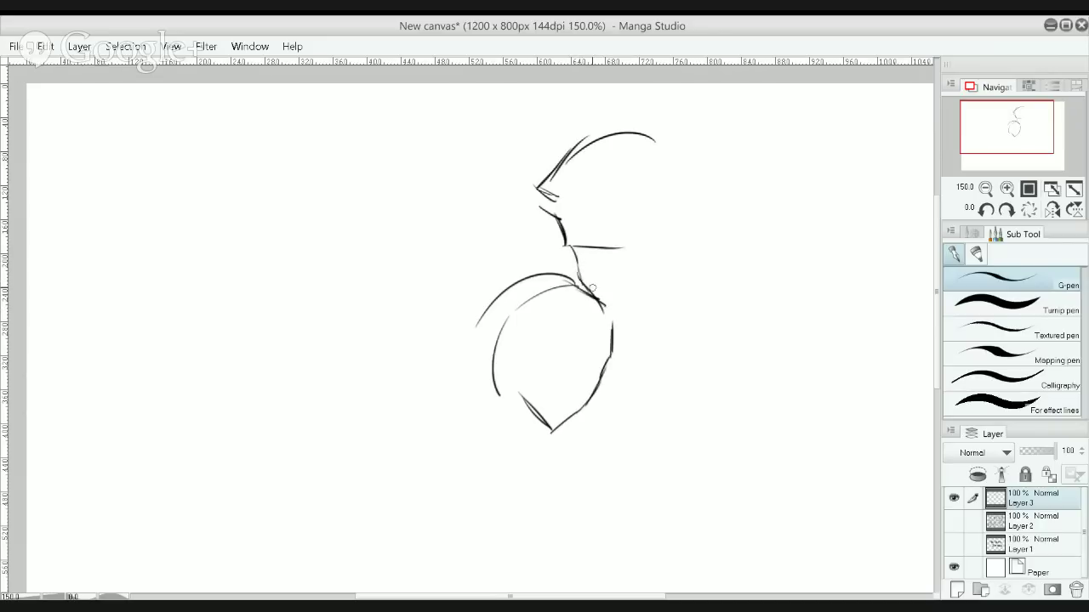
Continue the upper face's chin along the lower head and sweep its jaw line up and away
left_click_drag(590, 287, 611, 330)
key("ctrl+z")
left_click_drag(583, 283, 612, 329)
key("ctrl+z")
mouse_move(582, 286)
left_mouse_down()
mouse_move(610, 327)
mouse_move(638, 311)
mouse_move(610, 325)
mouse_move(638, 312)
mouse_move(670, 263)
left_mouse_up()
key("ctrl+z")
key("ctrl+z")
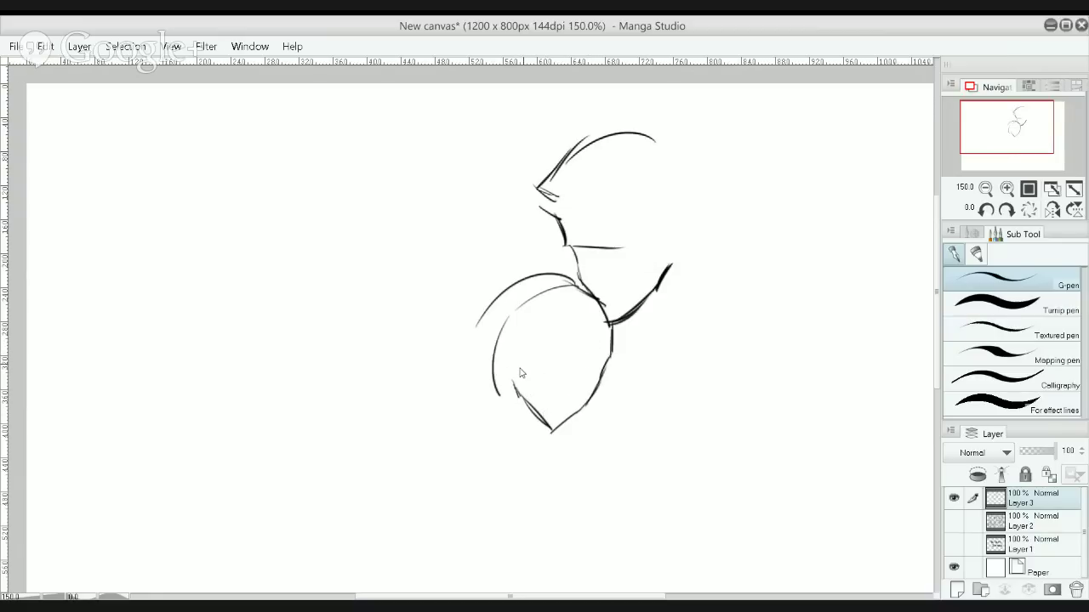
Trim back the last jaw strokes and draw a short curved line across the lower head's face
key("ctrl+z")
left_click_drag(569, 380, 621, 346)
key("ctrl+z")
mouse_move(558, 383)
left_mouse_down()
mouse_move(611, 350)
mouse_move(551, 348)
mouse_move(608, 381)
left_mouse_up()
key("ctrl+z")
key("ctrl+z")
left_click_drag(558, 334, 606, 374)
key("ctrl+z")
key("ctrl+z")
left_click_drag(558, 340, 601, 375)
key("ctrl+z")
key("ctrl+z")
Draw an arc just inside the lower face's outline and try a curved strand outside it
mouse_move(590, 307)
left_mouse_down()
mouse_move(610, 334)
mouse_move(596, 313)
mouse_move(605, 367)
left_mouse_up()
left_click_drag(616, 325, 630, 372)
key("ctrl+z")
left_click_drag(609, 322, 628, 366)
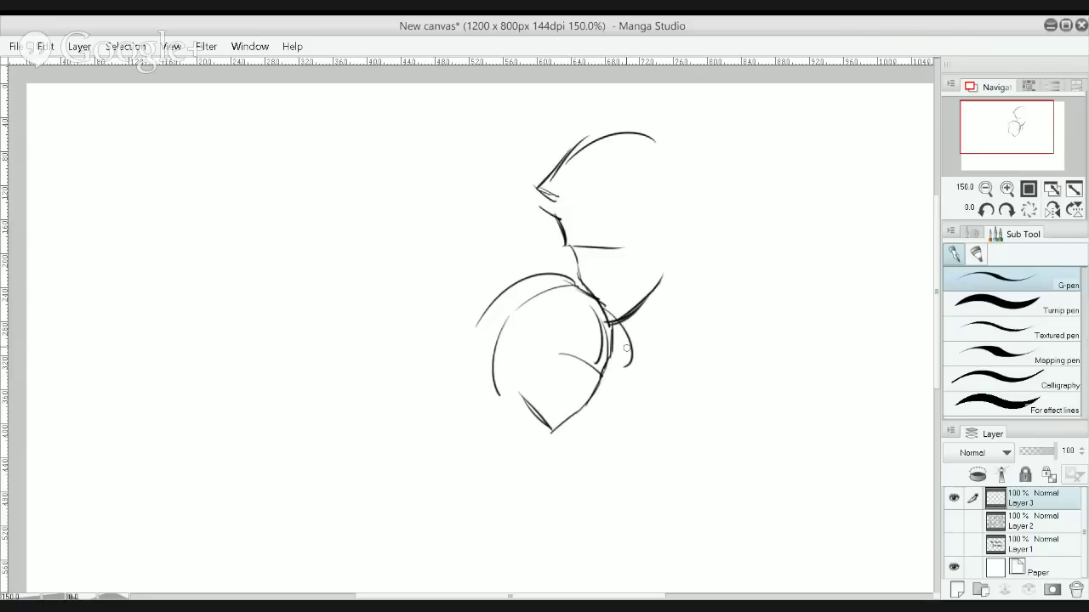
key("ctrl+z")
Draw a long outer curve down the back of the lower head
mouse_move(470, 296)
left_mouse_down()
mouse_move(461, 335)
mouse_move(464, 413)
left_mouse_up()
key("ctrl+z")
mouse_move(470, 322)
left_mouse_down()
mouse_move(468, 408)
mouse_move(471, 394)
mouse_move(485, 434)
left_mouse_up()
left_click_drag(498, 345, 475, 438)
key("ctrl+z")
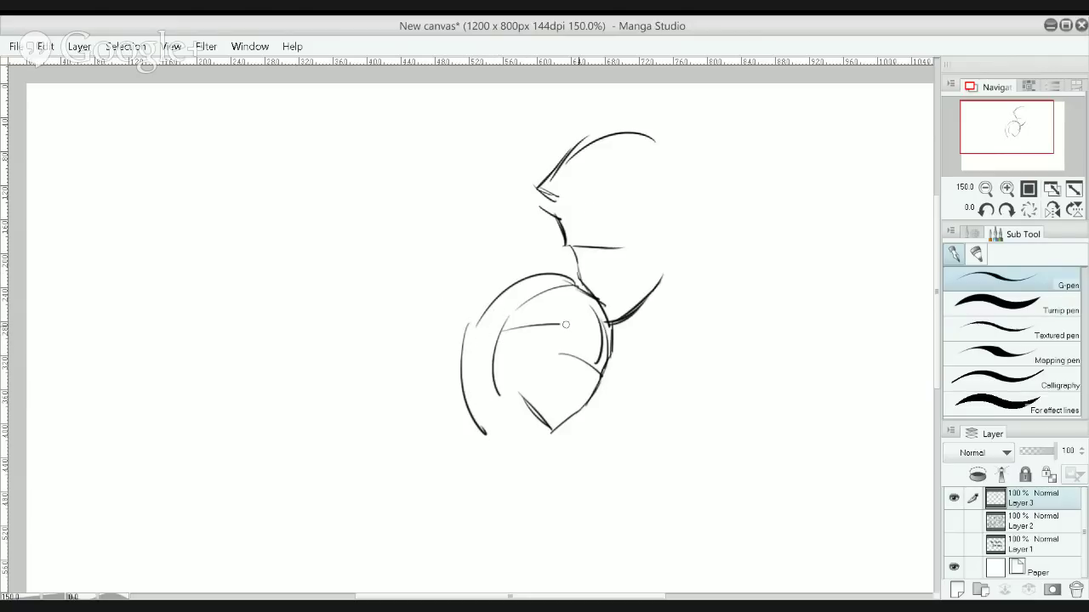
Sketch the drooping back edge of a hat behind the lower head and try a curve for its upper edge
key("ctrl+z")
mouse_move(448, 329)
left_mouse_down()
mouse_move(457, 342)
mouse_move(540, 311)
mouse_move(603, 320)
left_mouse_up()
key("ctrl+z")
mouse_move(469, 298)
left_mouse_down()
mouse_move(468, 308)
mouse_move(472, 289)
left_mouse_up()
key("ctrl+z")
key("ctrl+z")
key("ctrl+z")
key("ctrl+z")
mouse_move(437, 279)
left_mouse_down()
mouse_move(456, 319)
mouse_move(435, 355)
left_mouse_up()
key("ctrl+z")
left_click_drag(531, 251, 587, 286)
key("ctrl+z")
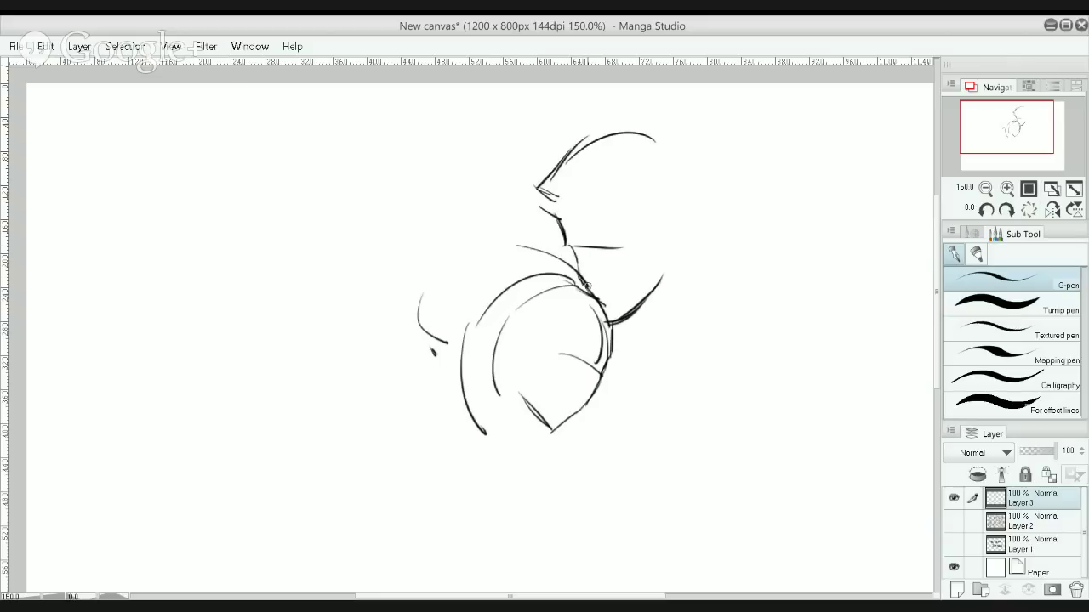
Draw short jagged fur strokes along both edges of the hat's band and around its back end
key("ctrl+z")
mouse_move(533, 258)
left_mouse_down()
mouse_move(573, 268)
mouse_move(612, 318)
left_mouse_up()
mouse_move(531, 308)
left_mouse_down()
mouse_move(596, 328)
mouse_move(617, 314)
mouse_move(616, 297)
mouse_move(592, 280)
left_mouse_up()
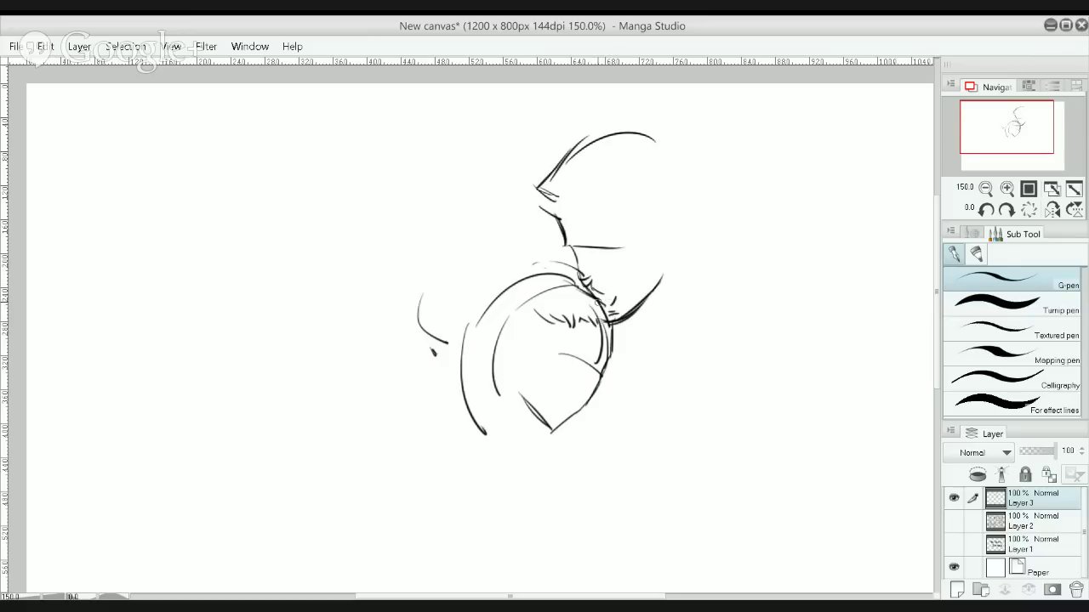
left_click_drag(543, 315, 514, 322)
left_click_drag(463, 340, 473, 308)
key("ctrl+z")
key("ctrl+z")
key("ctrl+z")
key("ctrl+z")
mouse_move(451, 355)
left_mouse_down()
mouse_move(459, 361)
mouse_move(457, 328)
left_mouse_up()
mouse_move(458, 323)
left_mouse_down()
mouse_move(487, 281)
mouse_move(532, 264)
mouse_move(424, 281)
mouse_move(421, 322)
left_mouse_up()
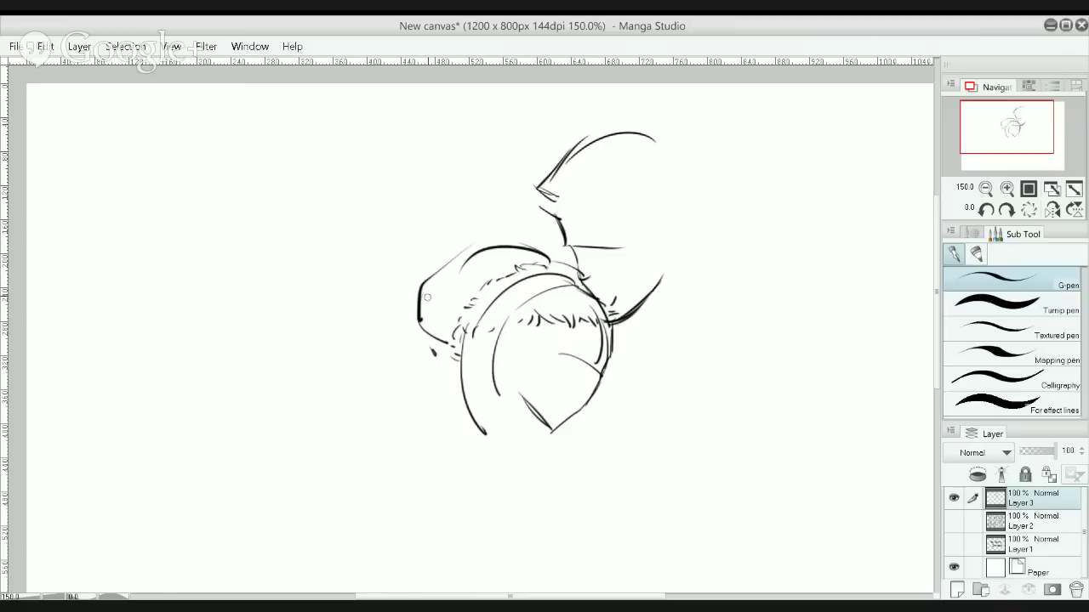
key("ctrl+z")
key("ctrl+z")
mouse_move(483, 239)
left_mouse_down()
mouse_move(444, 265)
mouse_move(421, 308)
mouse_move(432, 335)
left_mouse_up()
key("ctrl+z")
key("ctrl+z")
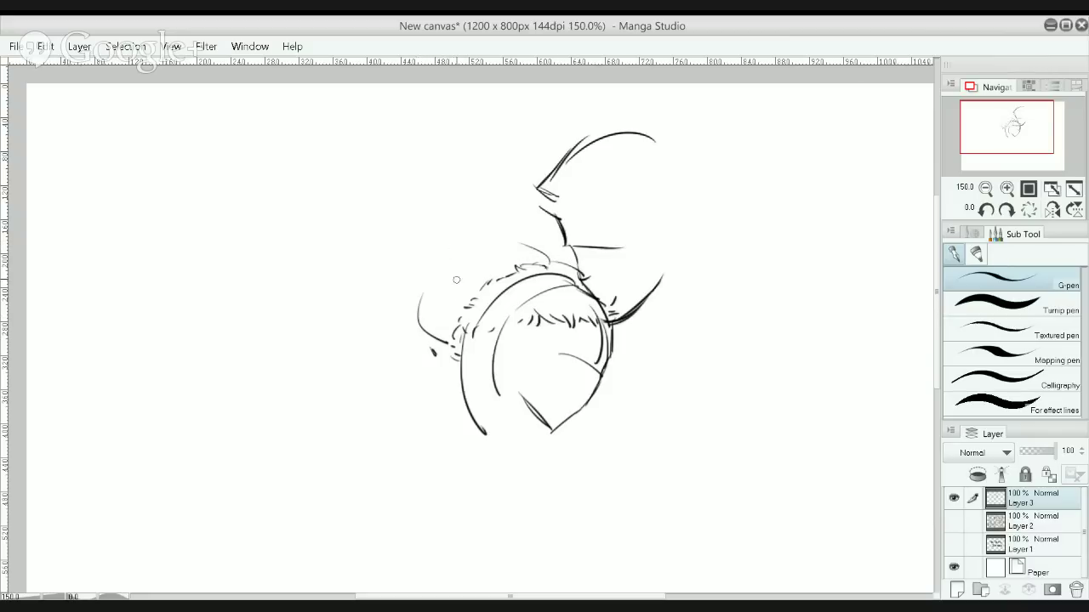
Draw the hat's crown outline with an inner fold and add a round dashed pompom at its drooping tip
mouse_move(459, 280)
left_mouse_down()
mouse_move(455, 332)
mouse_move(458, 320)
left_mouse_up()
mouse_move(492, 243)
left_mouse_down()
mouse_move(584, 252)
mouse_move(583, 269)
left_mouse_up()
key("ctrl+z")
mouse_move(486, 237)
left_mouse_down()
mouse_move(421, 314)
mouse_move(436, 345)
mouse_move(409, 364)
mouse_move(413, 374)
mouse_move(425, 339)
mouse_move(408, 358)
mouse_move(407, 379)
mouse_move(430, 388)
mouse_move(460, 370)
left_mouse_up()
key("ctrl+z")
left_click_drag(405, 347, 425, 338)
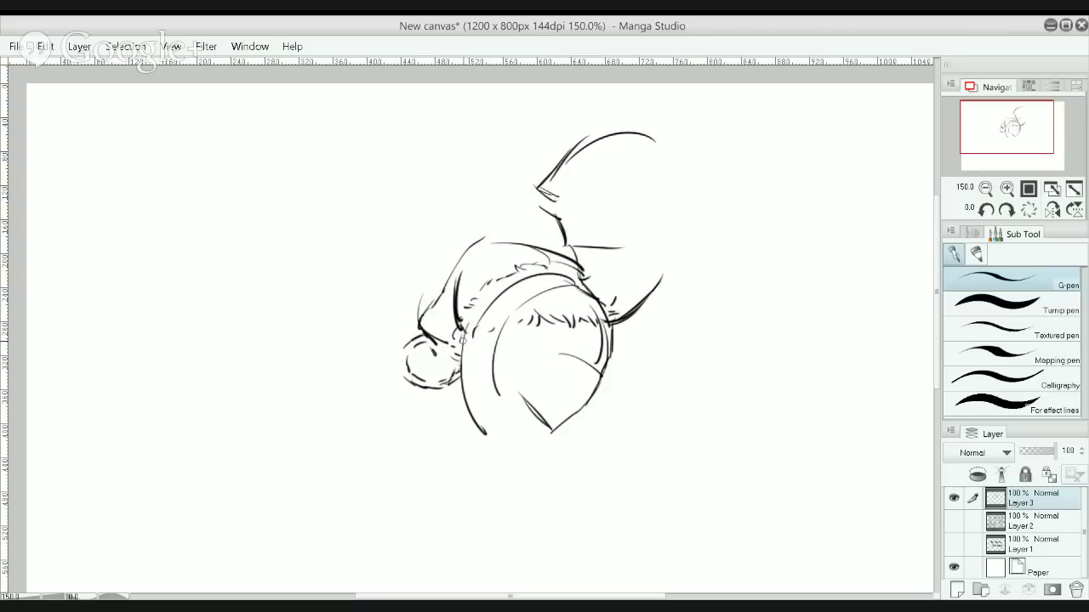
Add curved hair strands below the pompom and try a line from the fur trim down to the jaw
mouse_move(442, 377)
left_mouse_down()
mouse_move(475, 446)
mouse_move(470, 438)
left_mouse_up()
left_click_drag(491, 362, 521, 430)
key("ctrl+z")
mouse_move(529, 326)
left_mouse_down()
mouse_move(522, 415)
mouse_move(522, 389)
left_mouse_up()
key("ctrl+z")
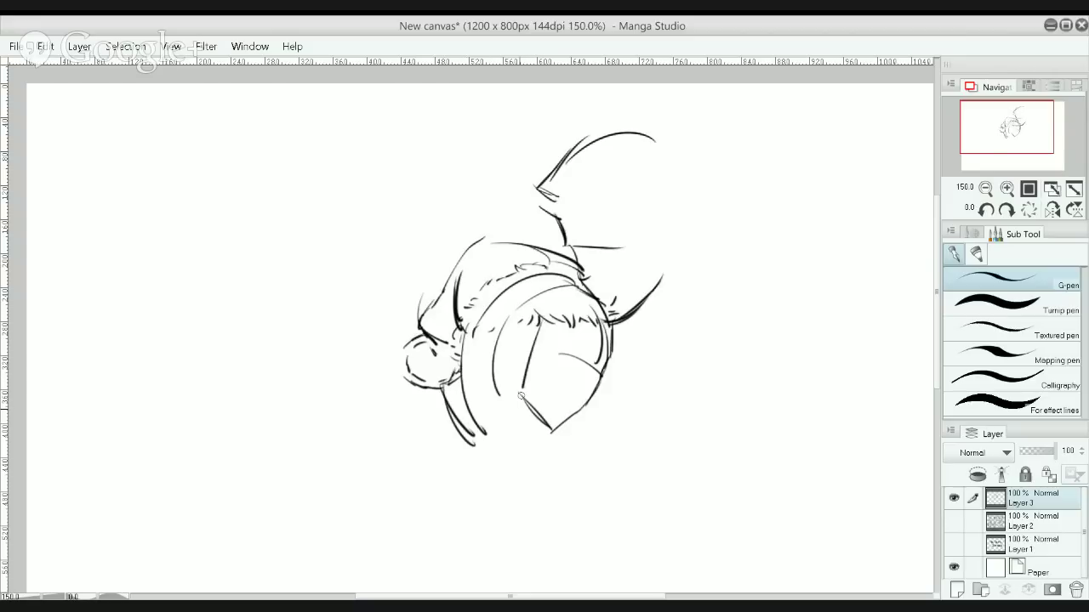
key("ctrl+z")
left_click_drag(536, 316, 584, 356)
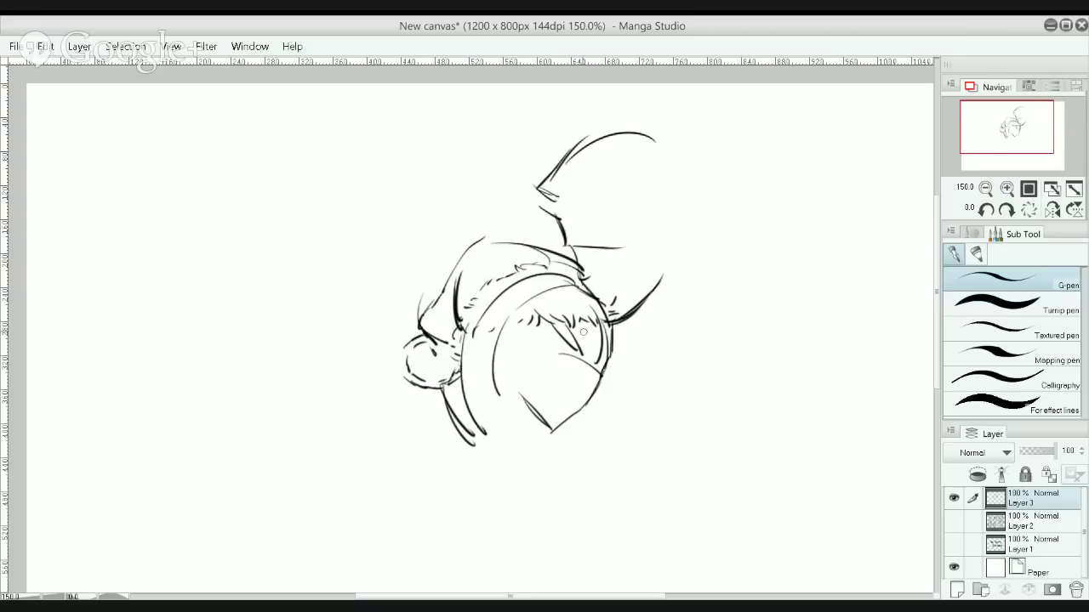
left_click_drag(570, 319, 606, 360)
key("ctrl+z")
key("ctrl+z")
key("ctrl+z")
key("ctrl+z")
mouse_move(570, 320)
left_mouse_down()
mouse_move(590, 356)
mouse_move(582, 346)
left_mouse_up()
key("ctrl+z")
key("ctrl+z")
key("ctrl+z")
Erase the jagged trim across the lower head's forehead and redraw it higher with the Textured pen
key("e")
mouse_move(522, 319)
left_mouse_down()
mouse_move(566, 321)
mouse_move(576, 333)
left_mouse_up()
key("p")
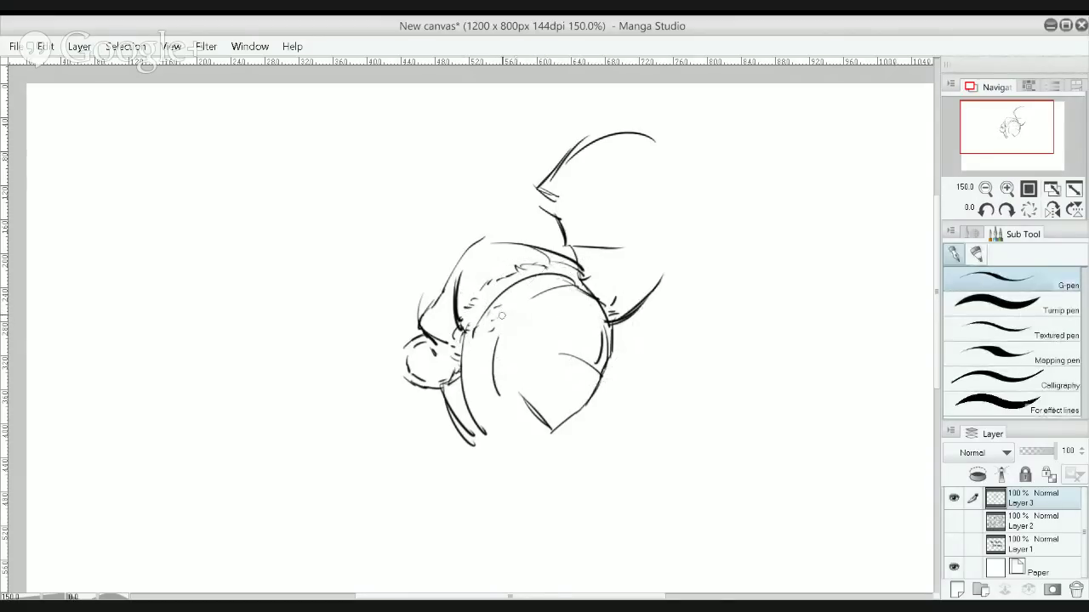
left_click(996, 331)
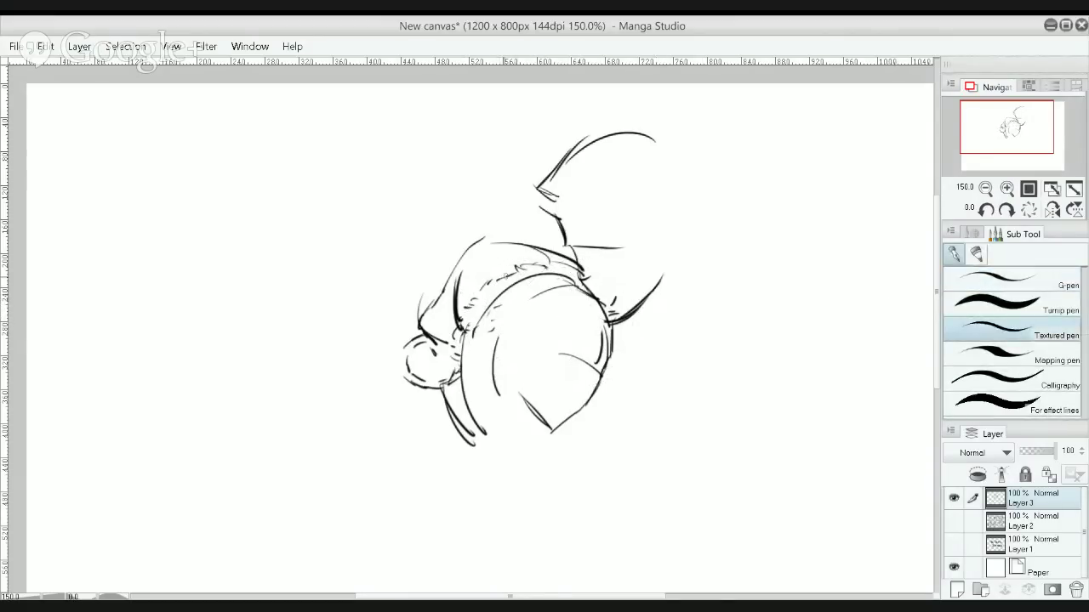
mouse_move(501, 311)
left_mouse_down()
mouse_move(573, 290)
mouse_move(553, 259)
mouse_move(547, 289)
mouse_move(565, 312)
left_mouse_up()
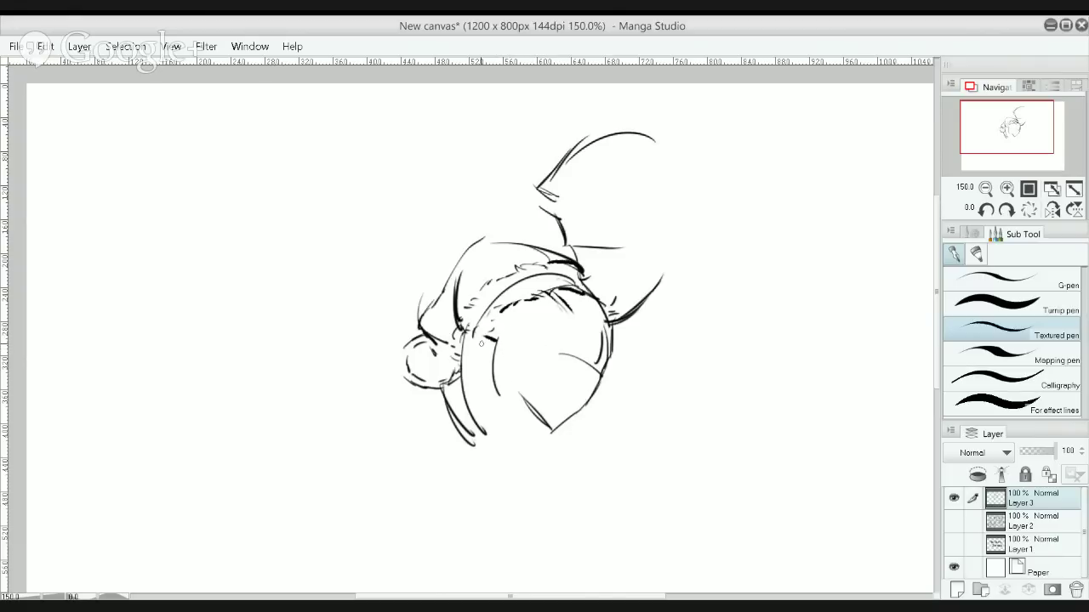
Draw the lower head's ear, thicken its jaw line and darken the contact point under the upper chin
mouse_move(478, 336)
left_mouse_down()
mouse_move(480, 359)
mouse_move(551, 430)
left_mouse_up()
key("ctrl+z")
left_click_drag(580, 251, 582, 280)
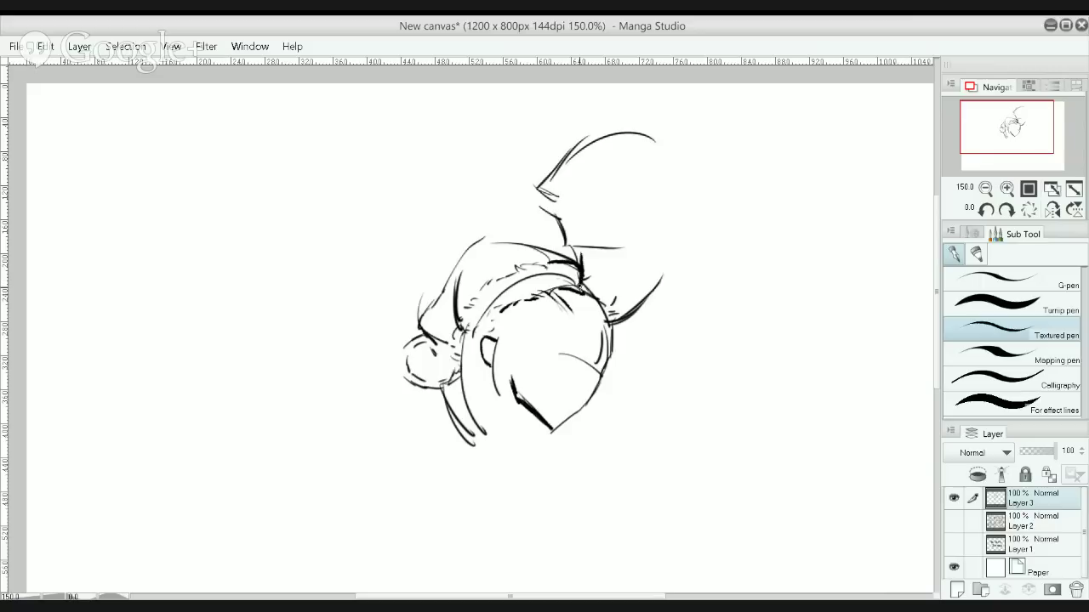
left_click_drag(582, 286, 597, 291)
Draw the hair edge beside the lower head's cheek and the first bang strands over its forehead
mouse_move(513, 349)
left_mouse_down()
mouse_move(512, 417)
mouse_move(513, 381)
left_mouse_up()
mouse_move(515, 349)
left_mouse_down()
mouse_move(555, 319)
mouse_move(545, 322)
mouse_move(553, 344)
left_mouse_up()
key("ctrl+z")
key("ctrl+z")
key("ctrl+z")
left_click_drag(542, 305, 554, 347)
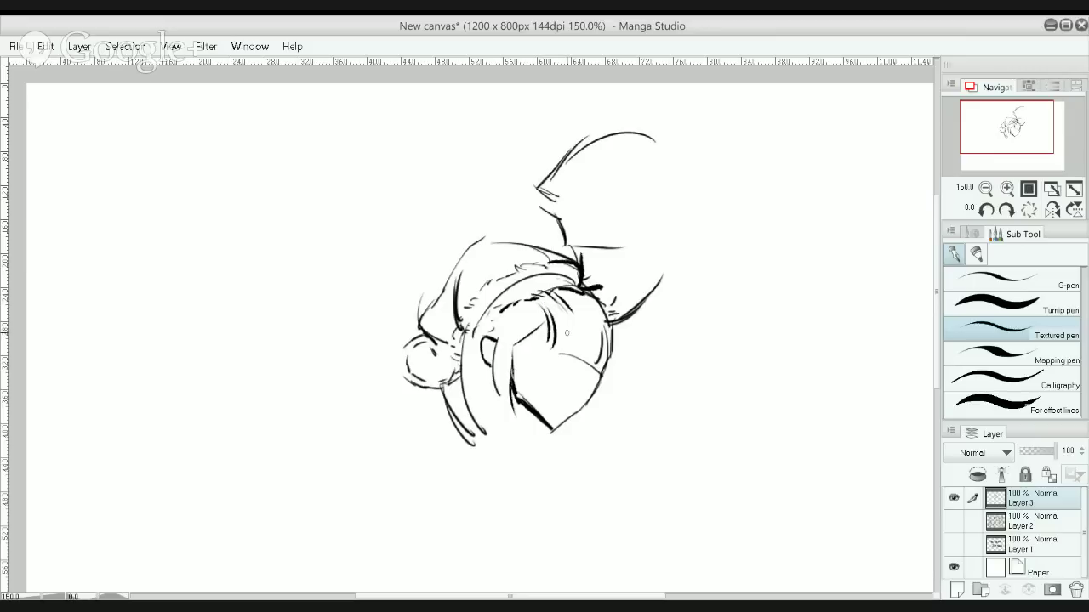
Add more bang strands across the lower head's forehead and a curved lock outside the far side of its face
left_click_drag(569, 304, 587, 366)
key("ctrl+z")
key("ctrl+z")
mouse_move(554, 321)
left_mouse_down()
mouse_move(589, 350)
mouse_move(582, 366)
mouse_move(593, 353)
mouse_move(592, 367)
left_mouse_up()
key("ctrl+z")
key("ctrl+z")
key("ctrl+z")
left_click_drag(591, 338, 593, 362)
left_click_drag(573, 328, 584, 355)
mouse_move(610, 319)
left_mouse_down()
mouse_move(625, 354)
mouse_move(612, 372)
left_mouse_up()
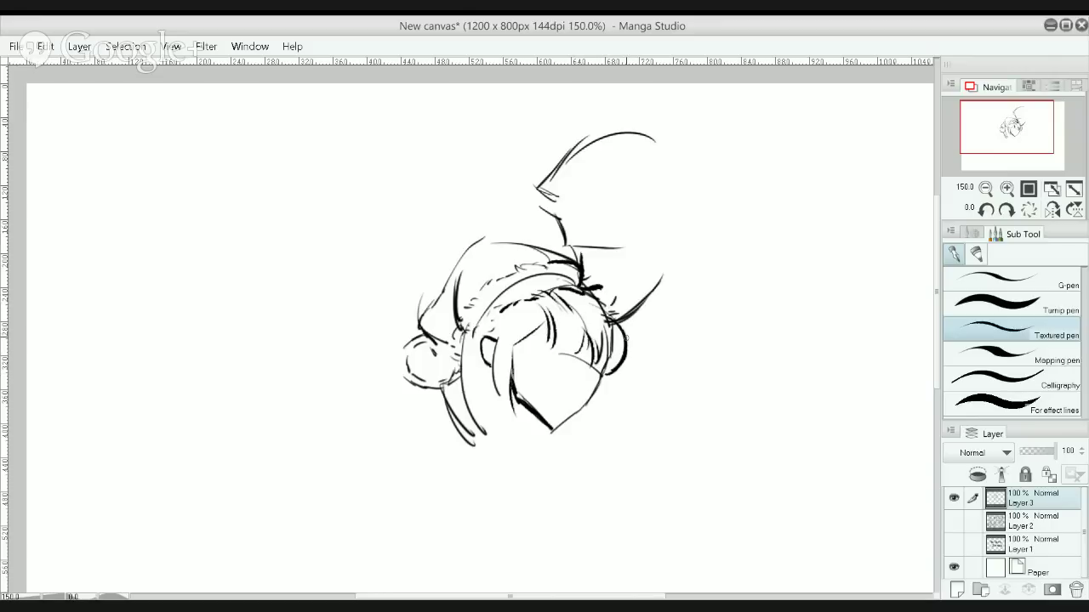
Erase the stray marks by the upper face's jaw and most of its horizontal mouth line with a smaller Hard eraser
key("e")
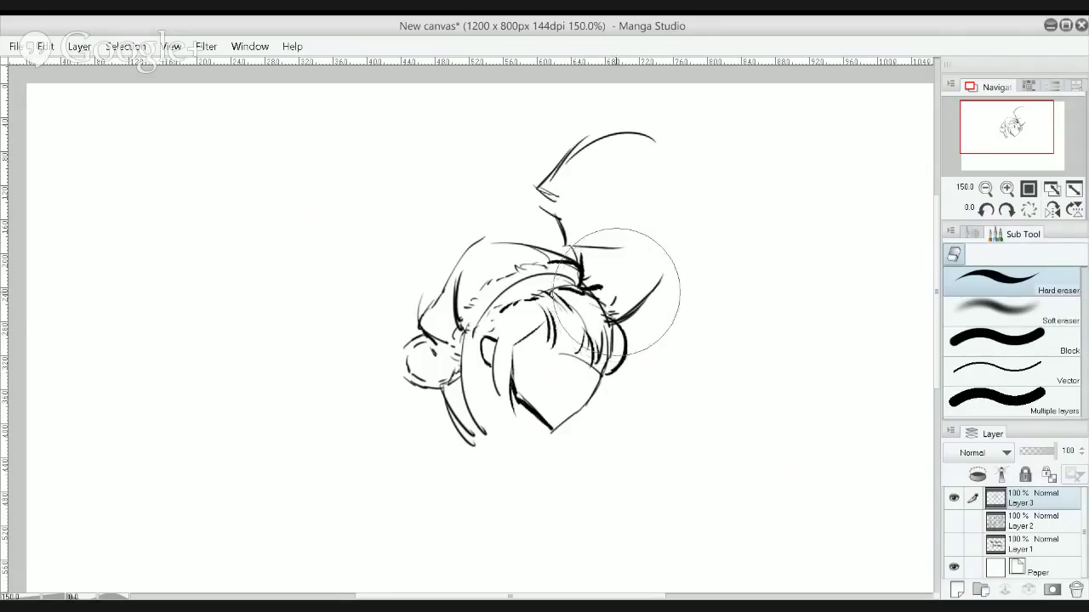
key("bracketleft")
key("bracketleft")
key("bracketleft")
key("bracketleft")
key("bracketleft")
mouse_move(615, 303)
left_mouse_down()
mouse_move(601, 291)
mouse_move(614, 292)
mouse_move(612, 315)
left_mouse_up()
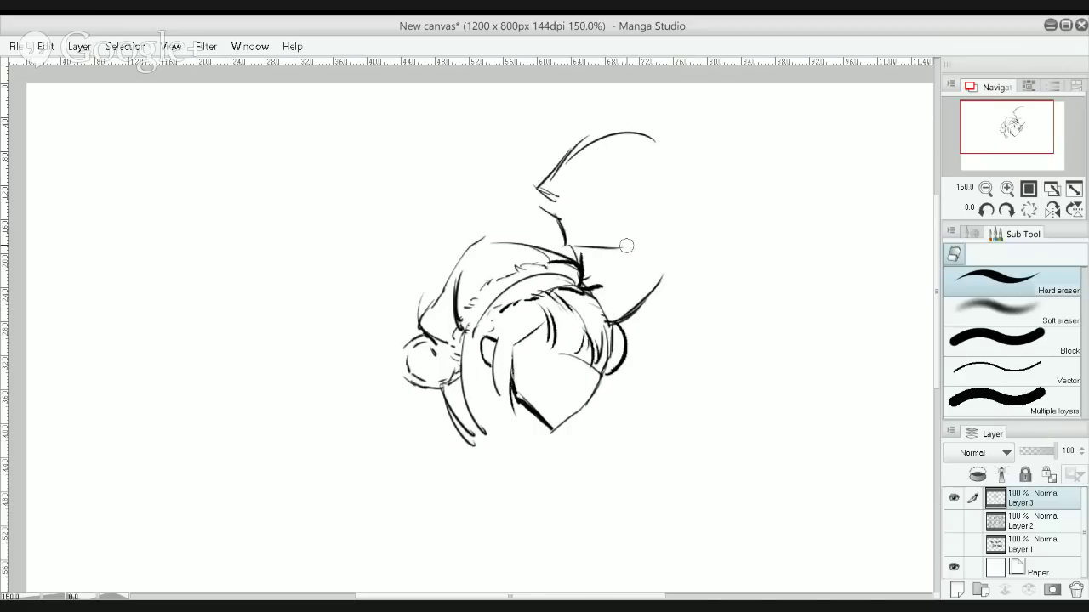
left_click_drag(627, 244, 576, 246)
key("p")
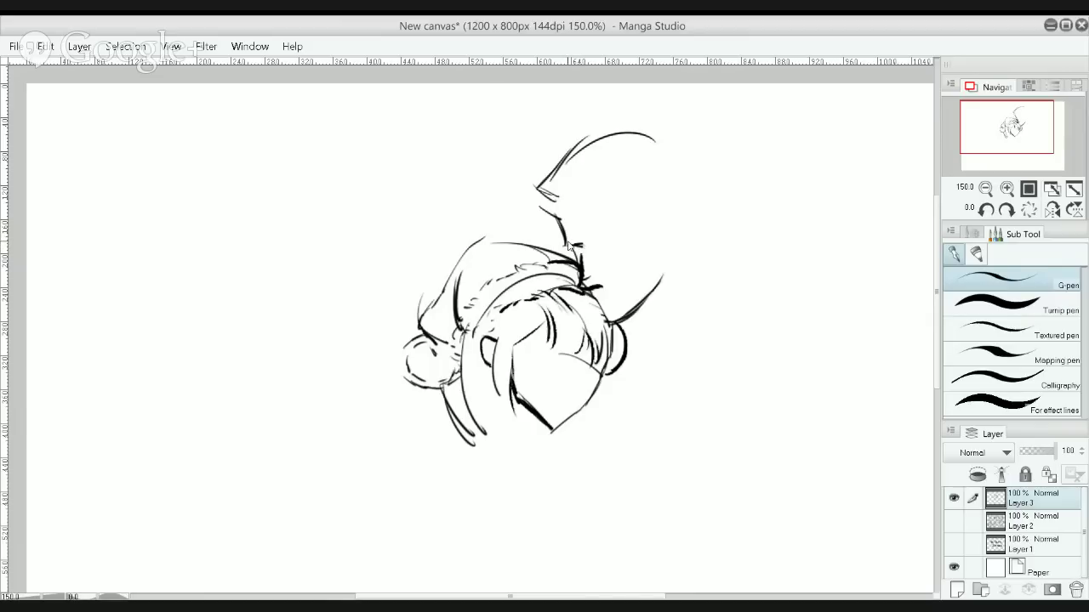
Draw a horizontal line across the upper face from its front edge, ending in a short closed-eye stroke
mouse_move(567, 244)
left_mouse_down()
mouse_move(620, 262)
mouse_move(626, 254)
left_mouse_up()
key("ctrl+z")
key("ctrl+z")
left_click_drag(595, 241, 617, 242)
key("ctrl+z")
left_click_drag(601, 250, 632, 247)
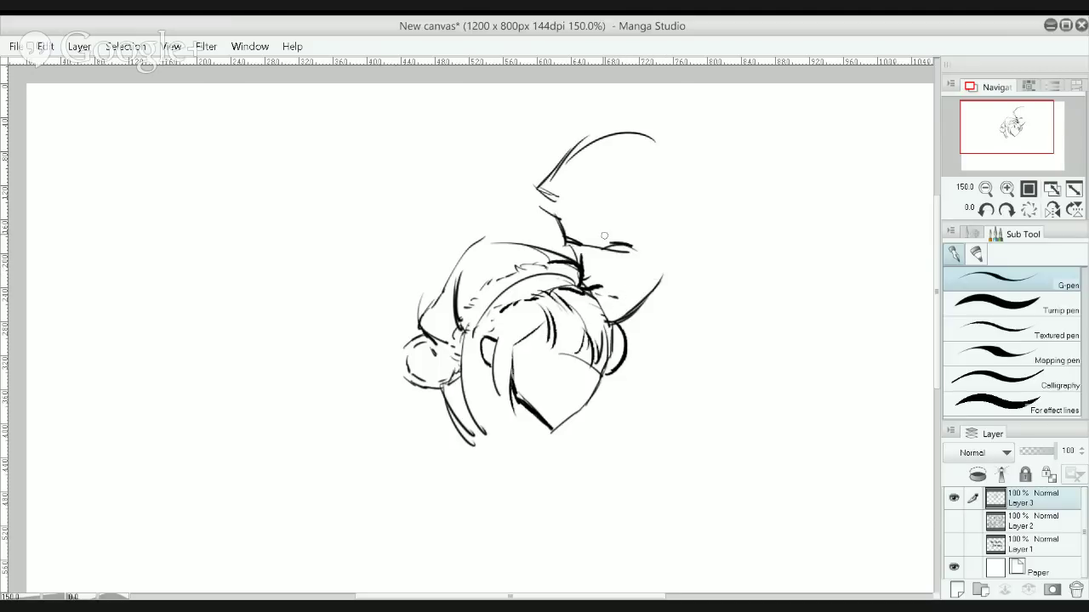
Erase the upper head's crown outline with an enlarged Hard eraser
key("e")
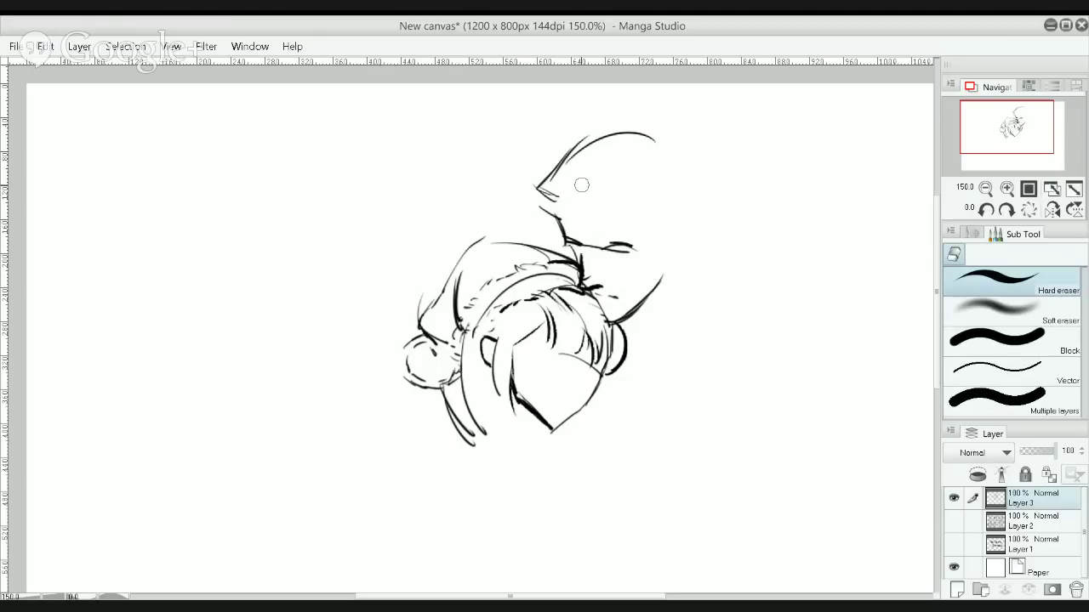
mouse_move(546, 184)
left_mouse_down()
mouse_move(573, 172)
mouse_move(583, 148)
mouse_move(552, 176)
mouse_move(610, 157)
mouse_move(592, 144)
mouse_move(652, 151)
left_mouse_up()
key("bracketright")
key("bracketright")
key("bracketright")
key("bracketright")
key("bracketright")
key("bracketright")
key("bracketright")
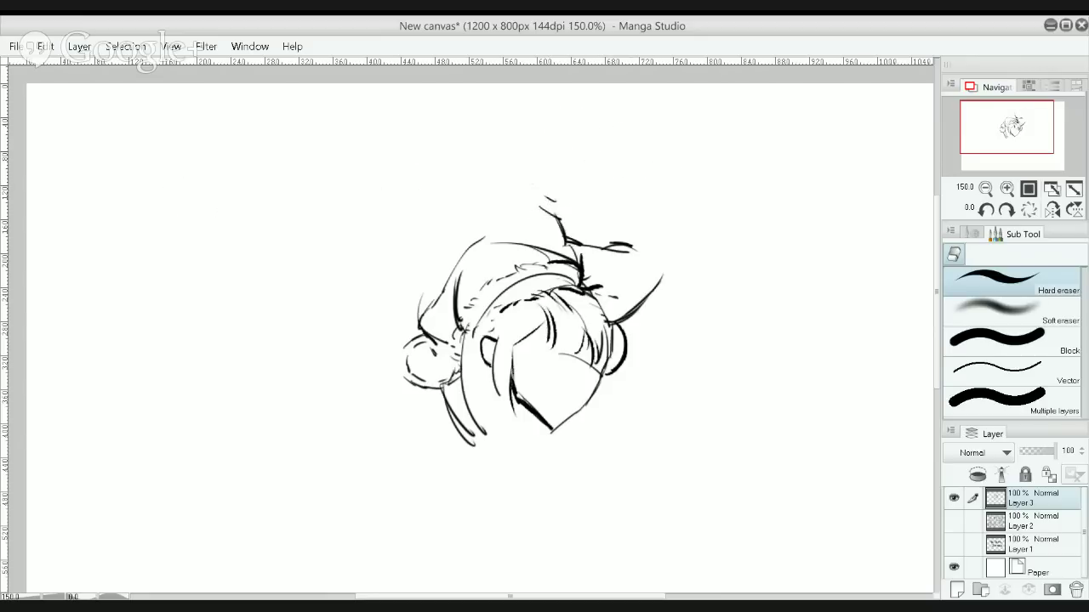
With the Textured pen, draw the upper head's front hair strands, hairline and short sideburn strokes
key("p")
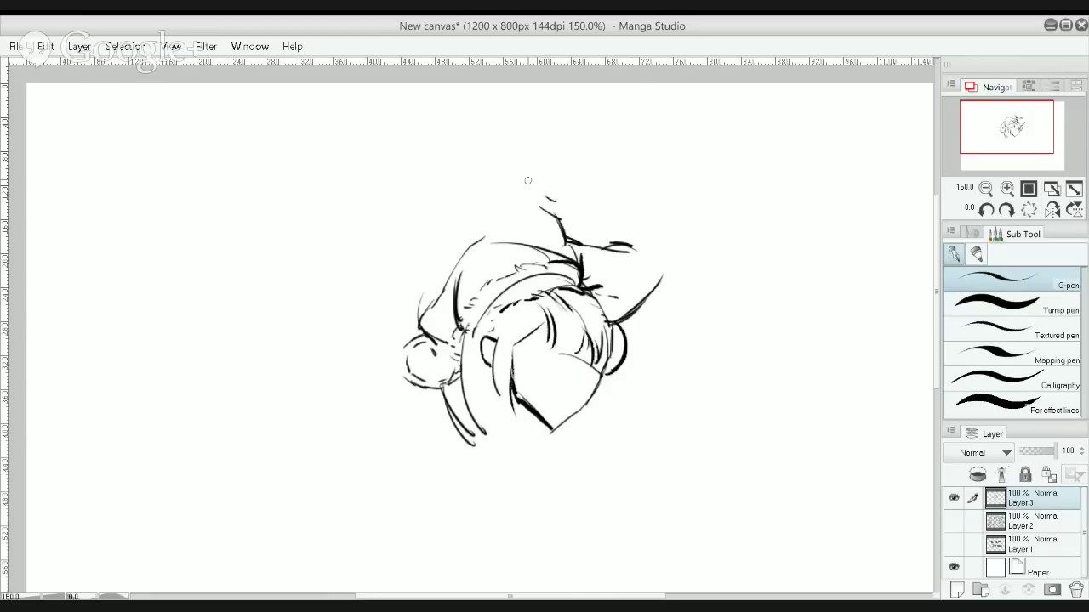
left_click_drag(533, 188, 555, 203)
key("ctrl+z")
left_click(990, 331)
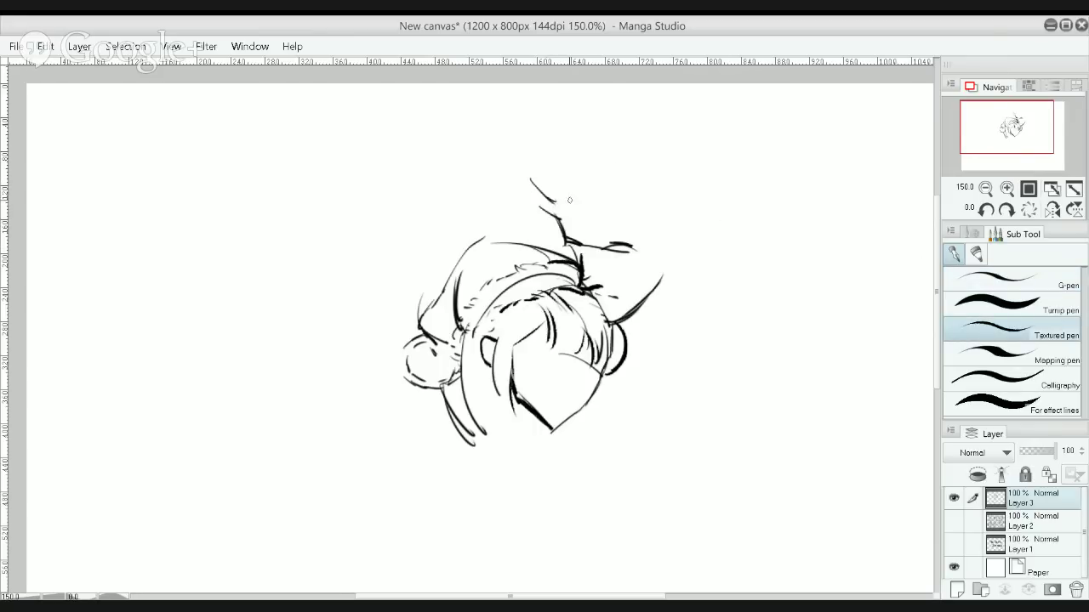
mouse_move(569, 200)
left_mouse_down()
mouse_move(533, 152)
mouse_move(549, 185)
mouse_move(558, 127)
mouse_move(572, 199)
mouse_move(645, 205)
mouse_move(648, 226)
mouse_move(655, 206)
mouse_move(652, 220)
left_mouse_up()
key("ctrl+z")
key("ctrl+z")
key("ctrl+z")
key("ctrl+z")
key("ctrl+z")
key("ctrl+z")
key("ctrl+z")
Draw the upper head's ear at the end of the jaw line and add its inner detail
mouse_move(648, 227)
left_mouse_down()
mouse_move(678, 225)
mouse_move(681, 249)
mouse_move(666, 270)
left_mouse_up()
key("ctrl+z")
key("ctrl+z")
key("ctrl+z")
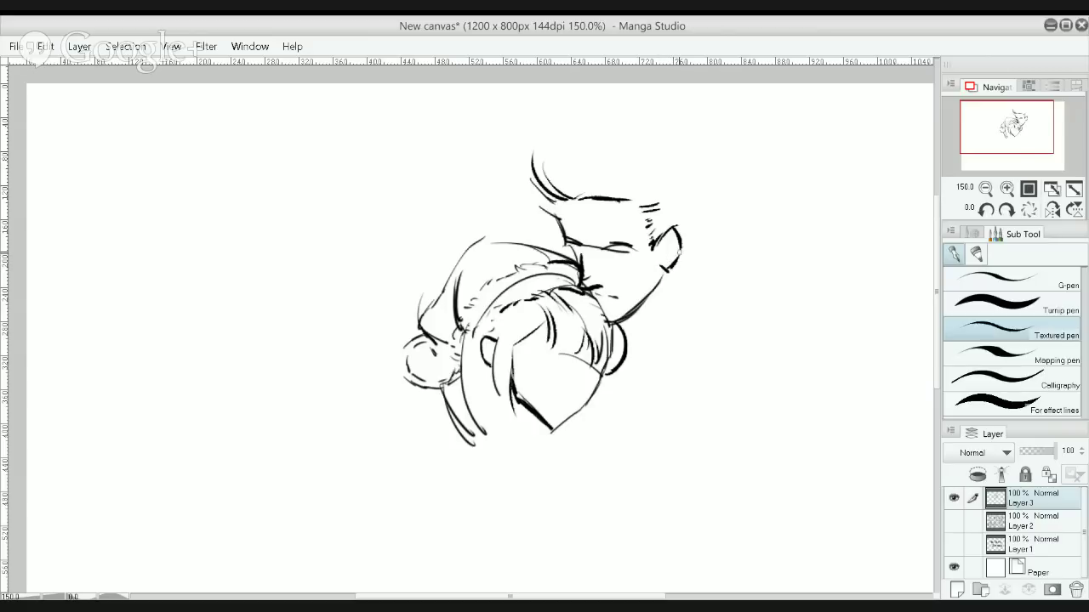
left_click(659, 254)
mouse_move(661, 250)
left_mouse_down()
mouse_move(672, 234)
mouse_move(668, 245)
left_mouse_up()
key("alt")
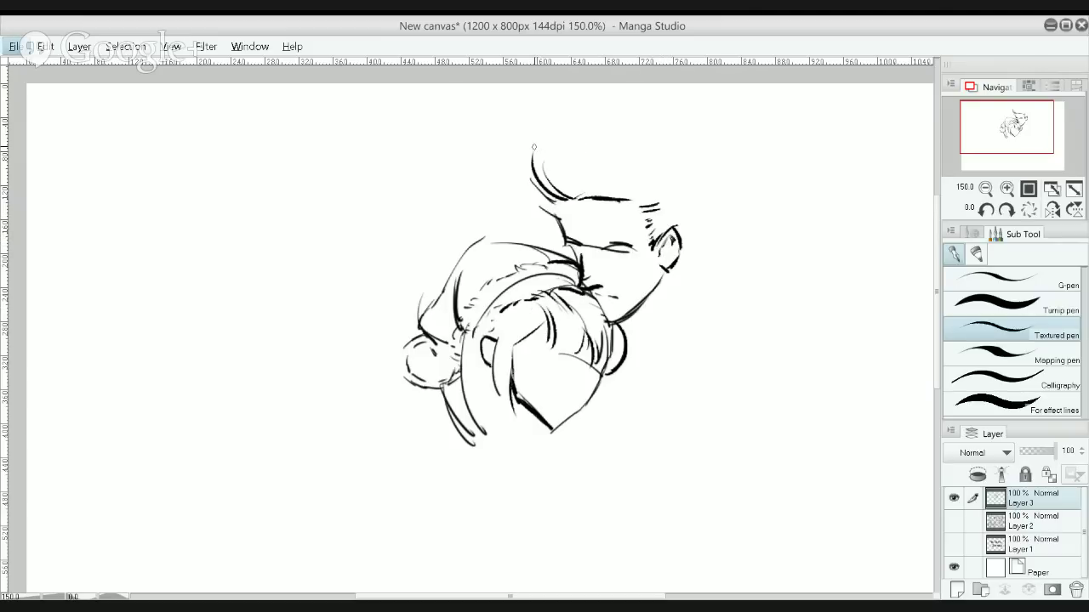
left_click_drag(536, 145, 597, 125)
key("ctrl+z")
left_click_drag(534, 152, 635, 147)
key("ctrl+z")
Draw a rounded curve in front of the upper face's brow and a sweeping bang on the lower head's forehead
left_click_drag(552, 203, 524, 235)
key("ctrl+z")
key("ctrl+z")
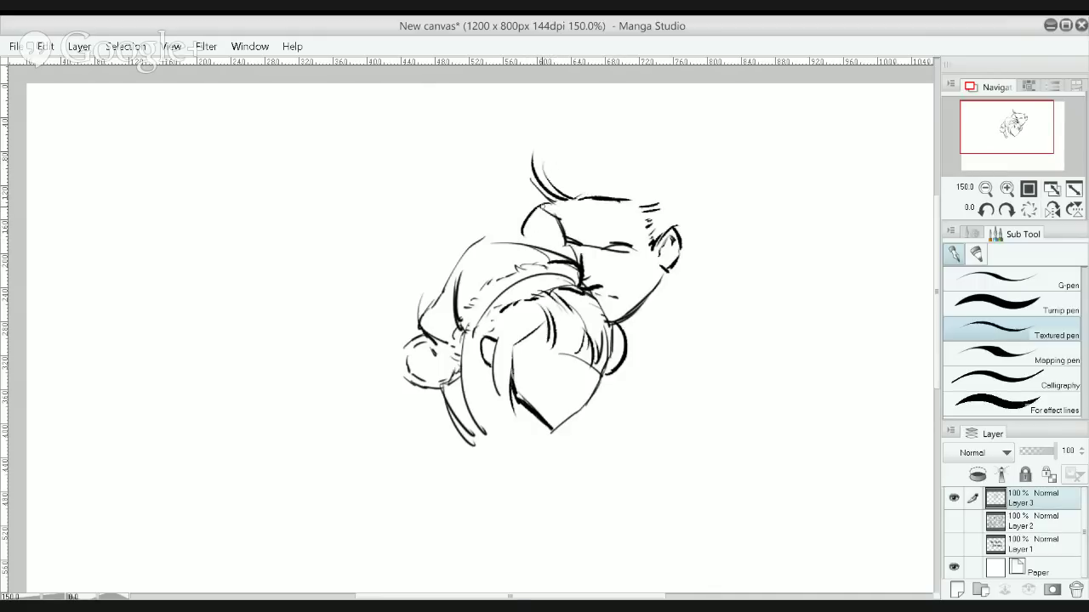
key("ctrl+y")
left_click_drag(514, 346, 548, 319)
key("ctrl+z")
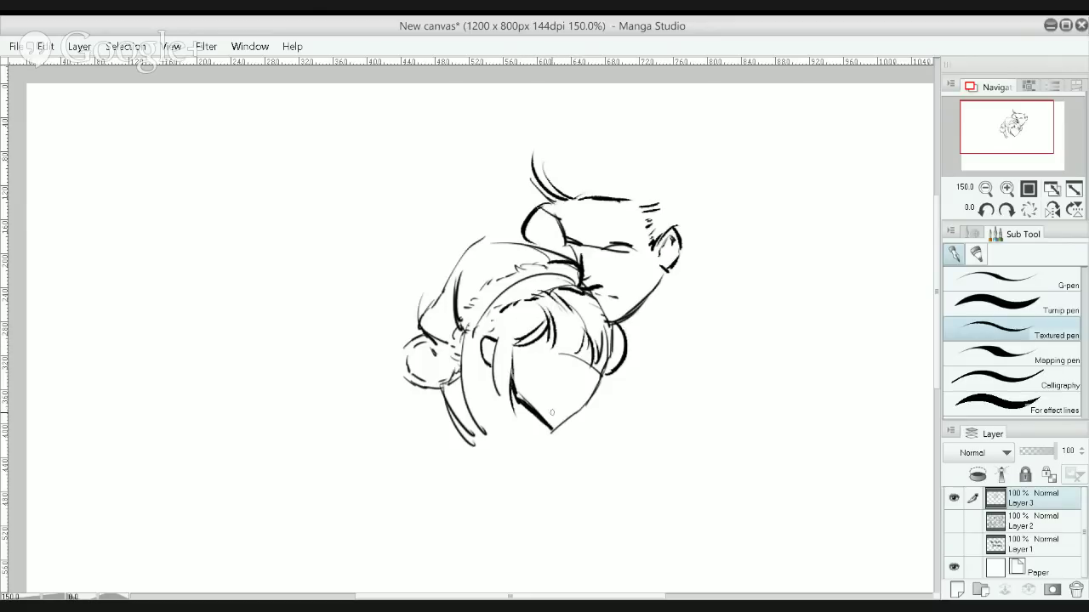
Erase the lower face's heavy jaw line and redraw it thinner with the Textured pen
key("e")
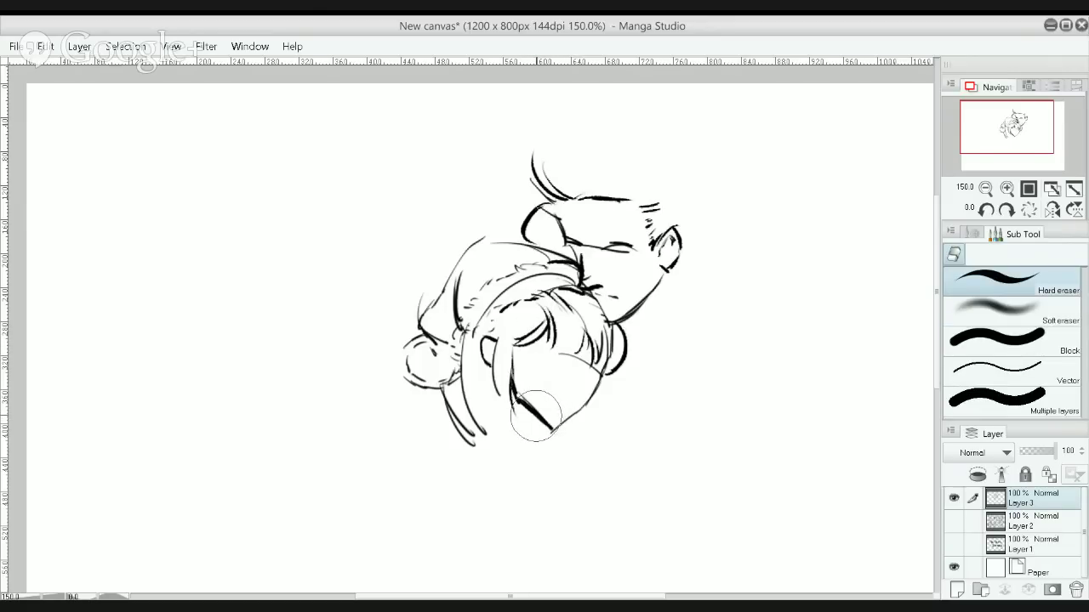
mouse_move(534, 417)
left_mouse_down()
mouse_move(525, 401)
mouse_move(537, 406)
left_mouse_up()
key("p")
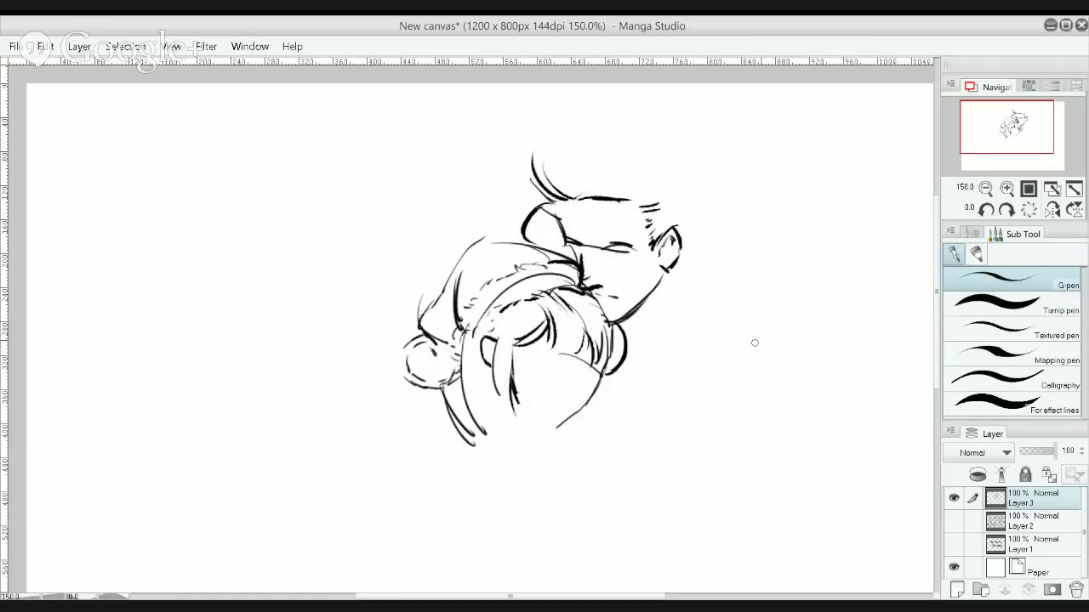
left_click(1009, 324)
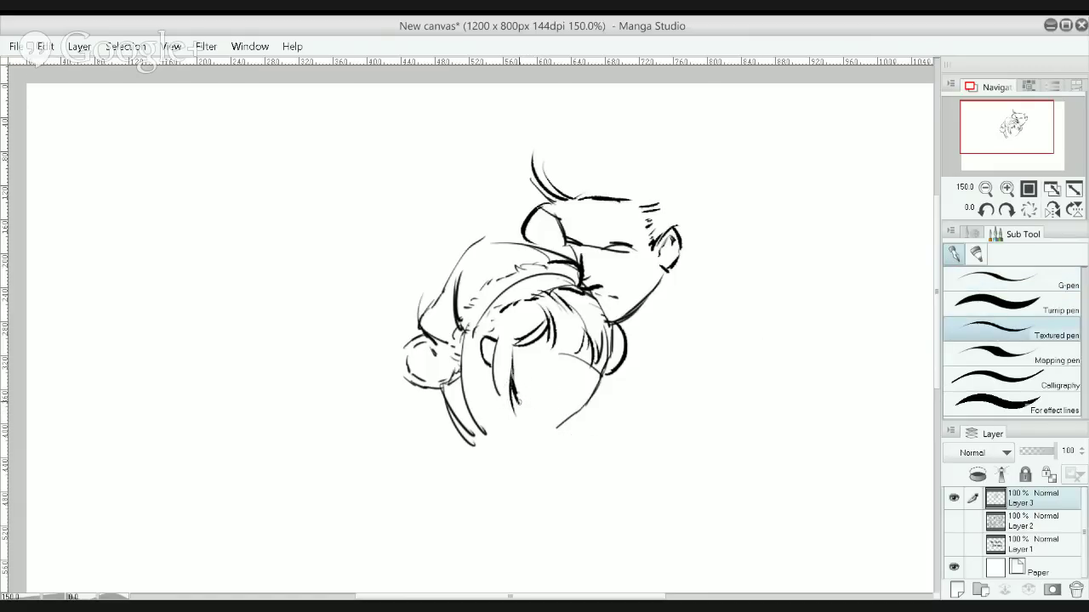
mouse_move(514, 398)
left_mouse_down()
mouse_move(545, 436)
mouse_move(532, 419)
mouse_move(553, 427)
left_mouse_up()
key("ctrl+z")
key("ctrl+z")
Erase the upper head's front strands and hairline, and undo the replacement hairline strokes
key("e")
mouse_move(579, 178)
left_mouse_down()
mouse_move(594, 201)
mouse_move(614, 194)
mouse_move(534, 152)
mouse_move(585, 235)
mouse_move(580, 220)
mouse_move(647, 208)
left_mouse_up()
key("b")
key("p")
key("ctrl+z")
left_click(996, 330)
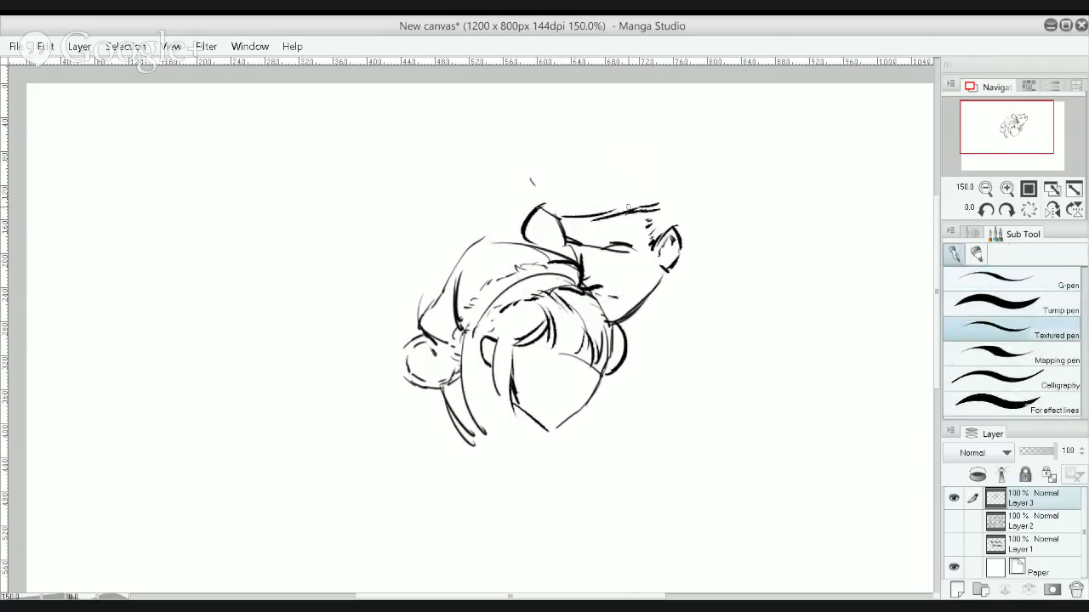
key("ctrl+z")
key("ctrl+z")
key("ctrl+z")
Redraw the upper head's front hair with the Textured pen as swept-up curves rising from the brow over the crown
left_click_drag(537, 189, 581, 207)
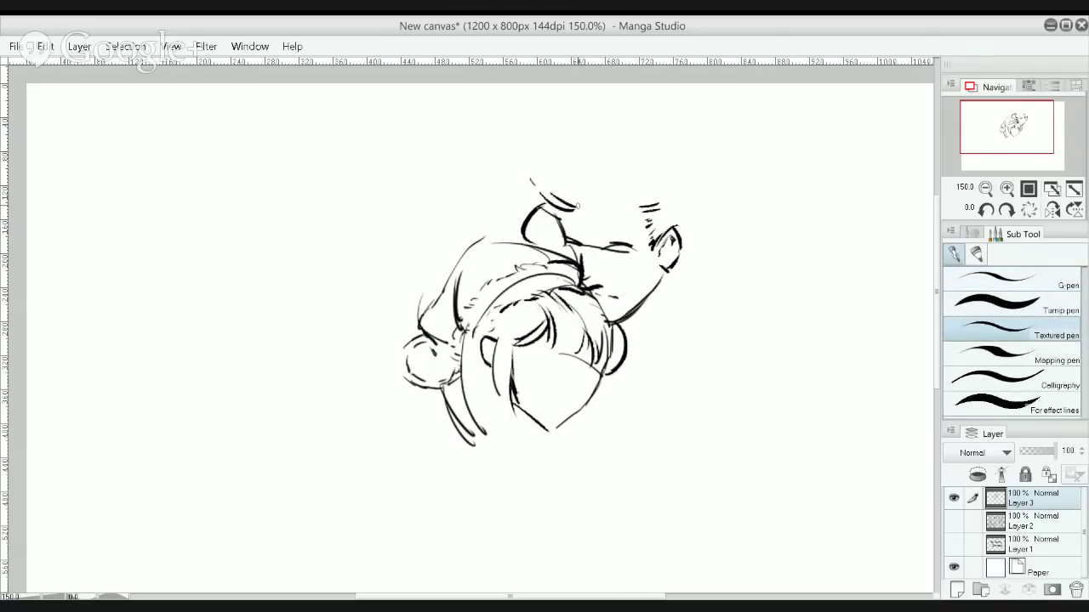
mouse_move(555, 169)
left_mouse_down()
mouse_move(587, 206)
mouse_move(643, 145)
mouse_move(587, 134)
left_mouse_up()
key("ctrl+z")
left_click_drag(530, 179, 572, 126)
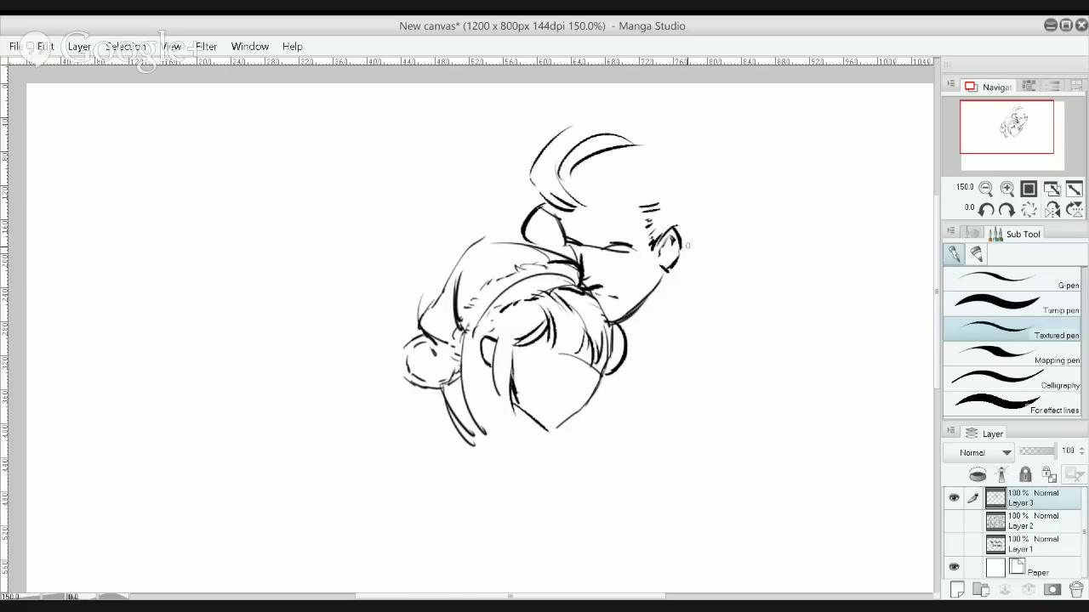
Draw short fur-collar strokes beneath the pompom and around the lower head's chin
mouse_move(398, 410)
left_mouse_down()
mouse_move(435, 393)
mouse_move(429, 384)
mouse_move(454, 408)
left_mouse_up()
mouse_move(464, 398)
left_mouse_down()
mouse_move(473, 415)
mouse_move(512, 432)
left_mouse_up()
mouse_move(575, 417)
left_mouse_down()
mouse_move(621, 426)
mouse_move(602, 426)
mouse_move(614, 432)
mouse_move(601, 442)
mouse_move(568, 427)
mouse_move(540, 436)
left_mouse_up()
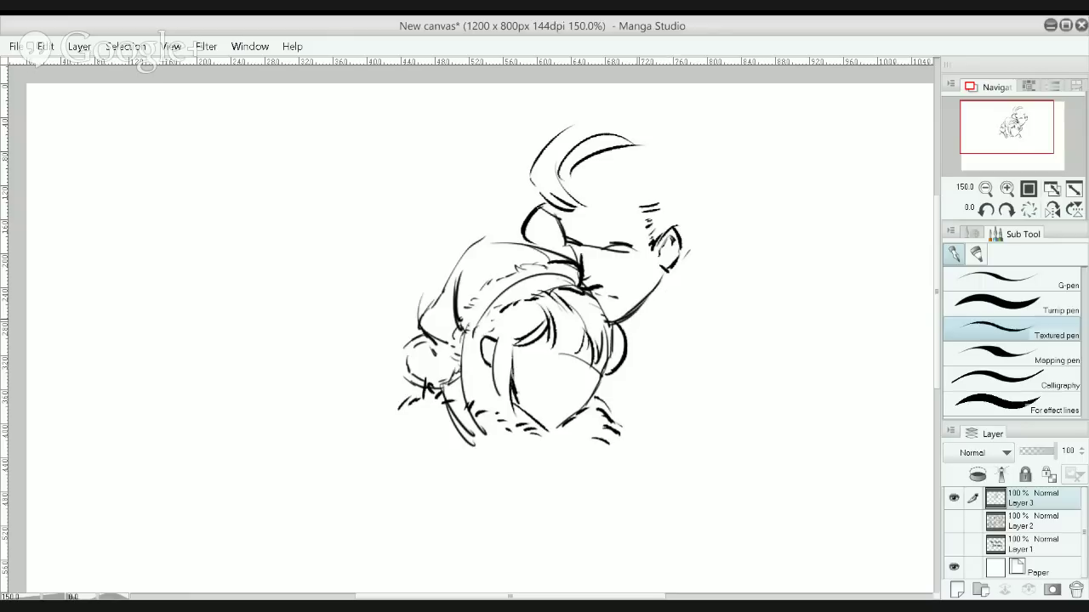
Rough in the upper figure's neck and collar with curved strokes beneath the jaw and ear
mouse_move(628, 319)
left_mouse_down()
mouse_move(668, 310)
mouse_move(689, 271)
left_mouse_up()
mouse_move(616, 326)
left_mouse_down()
mouse_move(641, 353)
mouse_move(669, 329)
left_mouse_up()
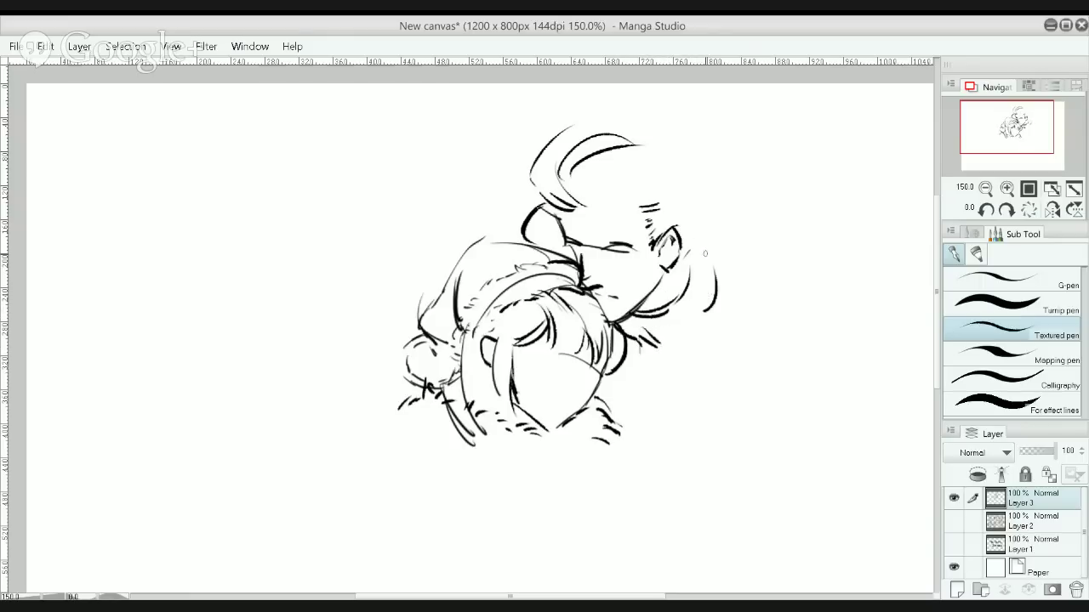
left_click_drag(687, 252, 677, 303)
Draw the upper figure's coat edge and the sloping outline of the shoulder and upper arm
mouse_move(655, 366)
left_mouse_down()
mouse_move(699, 289)
mouse_move(796, 355)
left_mouse_up()
key("ctrl+z")
left_click_drag(723, 288, 737, 296)
mouse_move(757, 312)
left_mouse_down()
mouse_move(811, 382)
mouse_move(791, 443)
left_mouse_up()
Reinforce the lower face's cheek and join the jaw lines at the chin
scroll(625, 412, "down", 1)
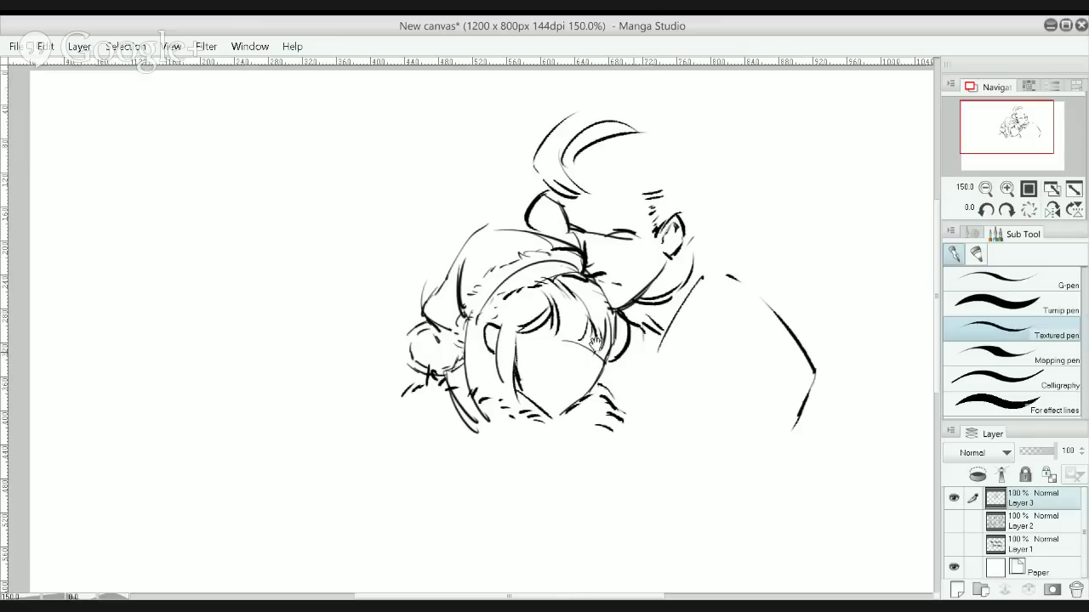
left_click_drag(363, 442, 415, 397)
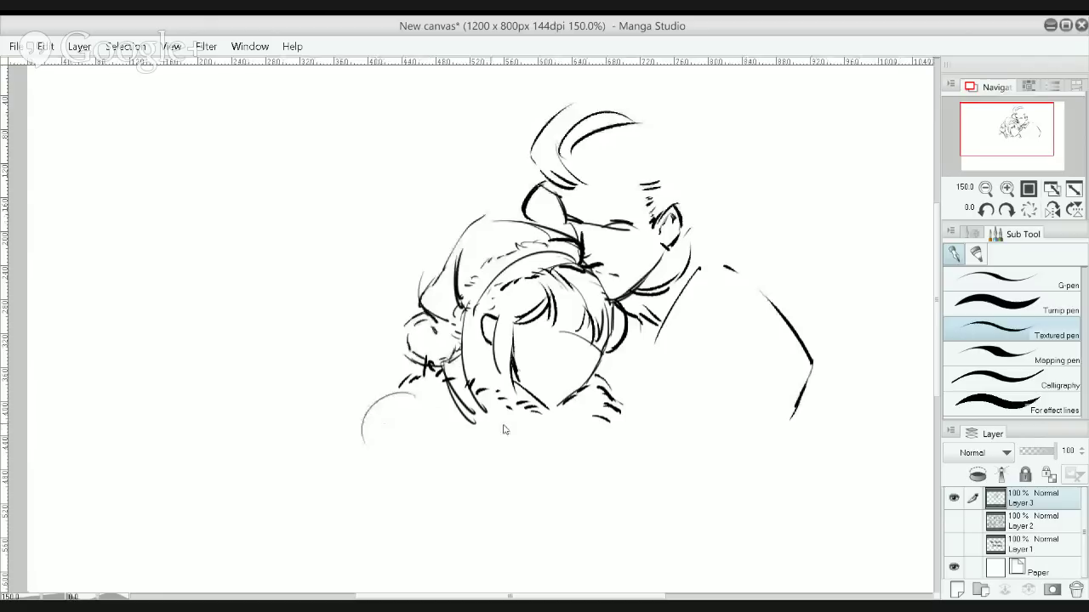
key("ctrl+z")
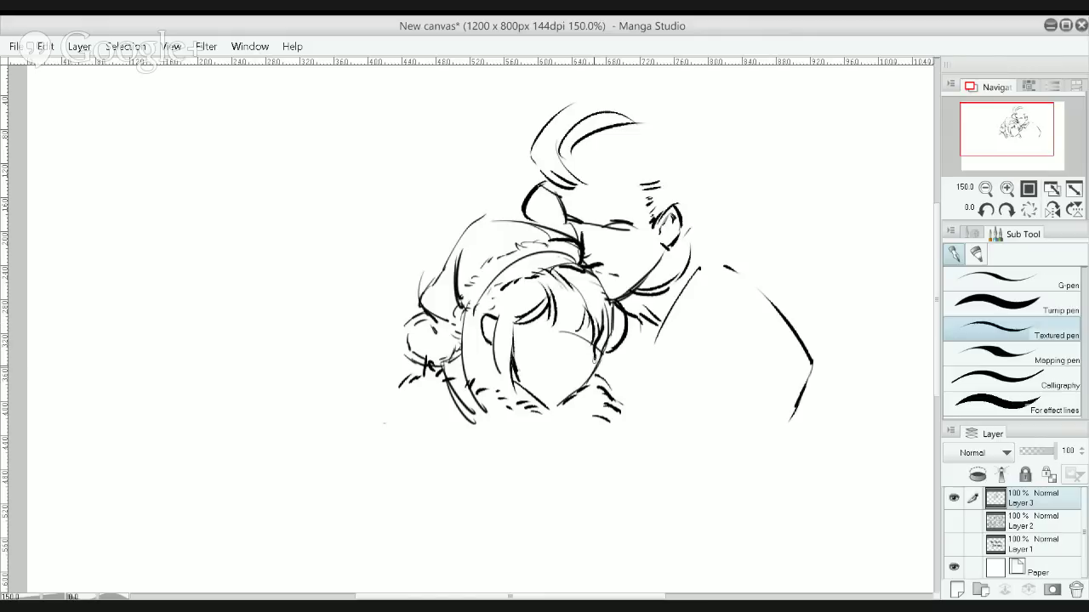
left_click_drag(588, 378, 575, 397)
left_click_drag(515, 371, 558, 408)
Draw the upper head's top hair outline and the hairline strands sweeping back above the ear
mouse_move(540, 158)
left_mouse_down()
mouse_move(549, 128)
mouse_move(579, 101)
mouse_move(634, 87)
left_mouse_up()
key("ctrl+z")
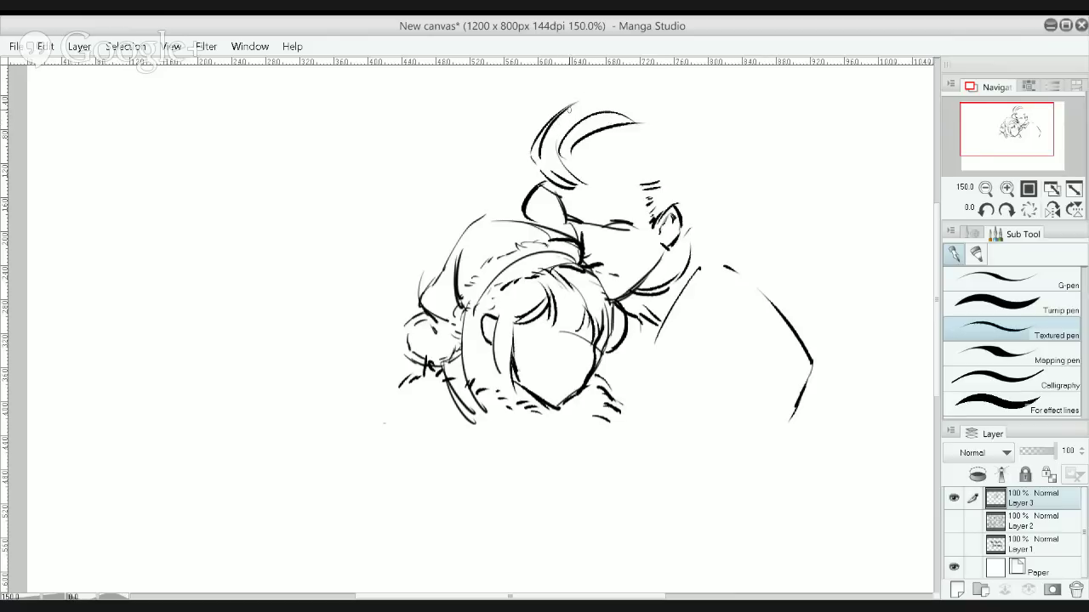
left_click_drag(572, 107, 693, 110)
key("ctrl+z")
mouse_move(560, 111)
left_mouse_down()
mouse_move(677, 107)
mouse_move(674, 123)
mouse_move(637, 102)
mouse_move(704, 125)
left_mouse_up()
key("ctrl+z")
mouse_move(593, 177)
left_mouse_down()
mouse_move(624, 167)
mouse_move(602, 182)
mouse_move(635, 179)
mouse_move(691, 130)
left_mouse_up()
key("ctrl+z")
left_click_drag(613, 180, 684, 138)
left_click_drag(647, 169, 692, 150)
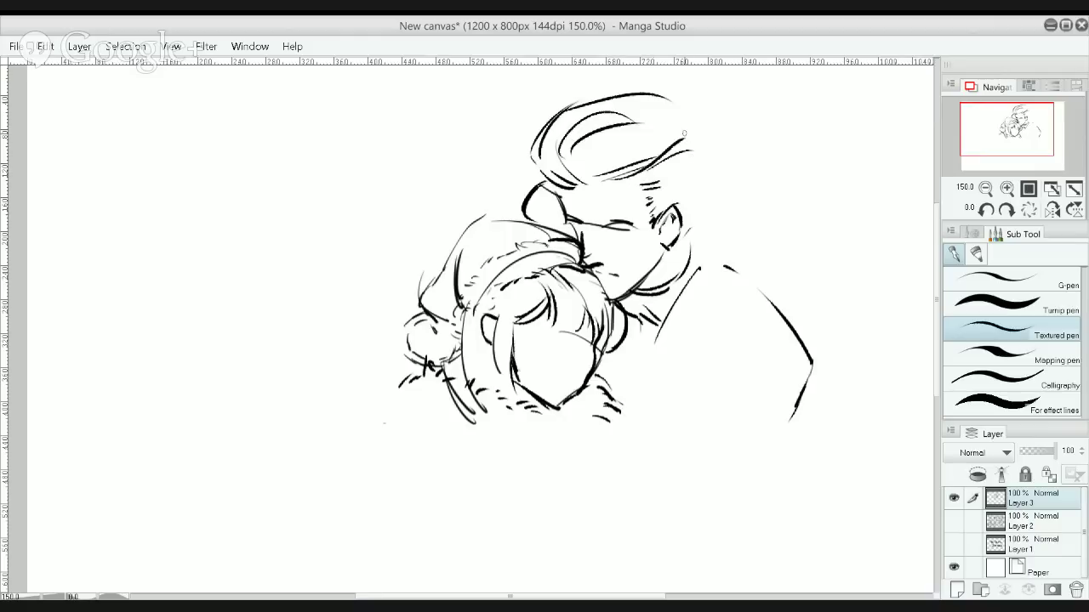
Close the upper head's hair at the back and draw the back of the head down to the ear
mouse_move(660, 104)
left_mouse_down()
mouse_move(706, 136)
mouse_move(692, 150)
mouse_move(682, 209)
left_mouse_up()
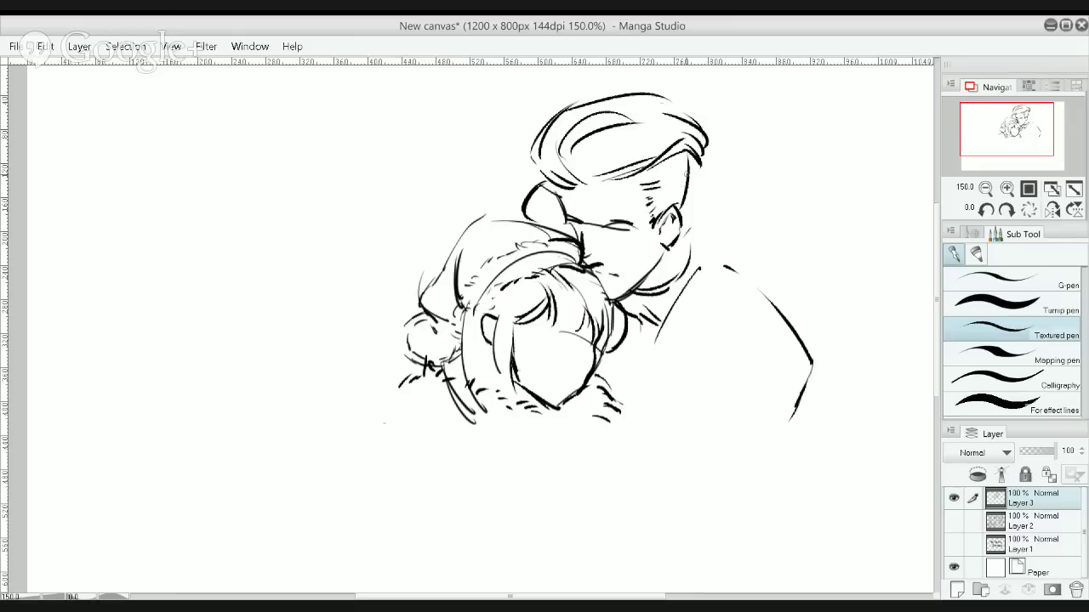
key("ctrl+z")
left_click_drag(686, 156, 684, 210)
key("ctrl+z")
left_click_drag(688, 152, 680, 212)
Erase the rough collar marks beside the lower head's hair and replace them with two curved fold lines
key("e")
mouse_move(651, 313)
left_mouse_down()
mouse_move(655, 322)
mouse_move(659, 310)
mouse_move(634, 306)
mouse_move(647, 314)
left_mouse_up()
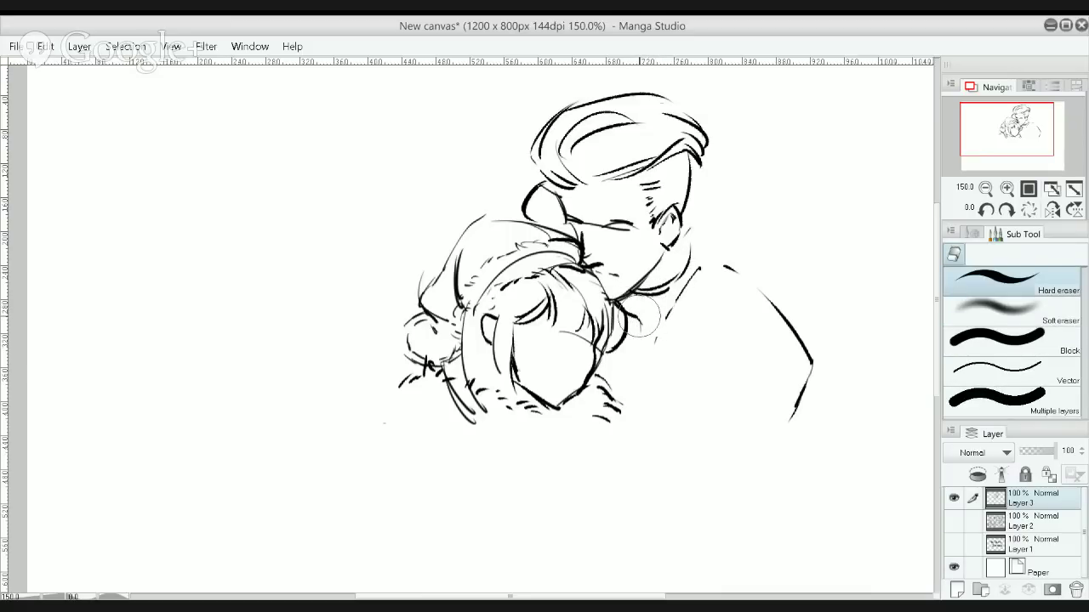
key("p")
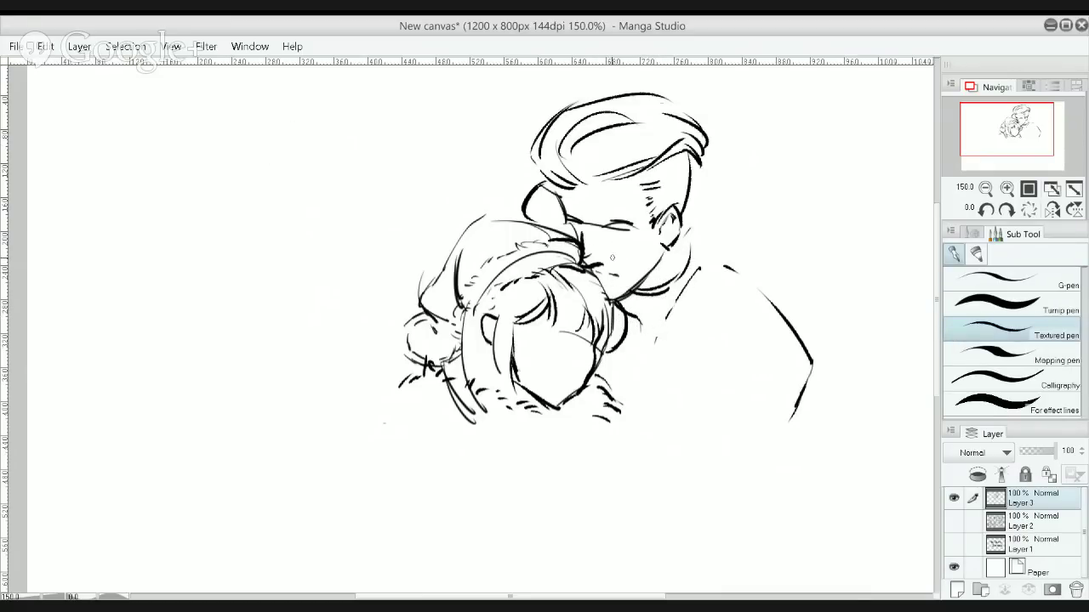
left_click_drag(631, 314, 672, 317)
left_click_drag(623, 341, 659, 361)
Erase the rough neck curves under the upper jaw and redraw the neck and inner collar with the Textured pen
key("e")
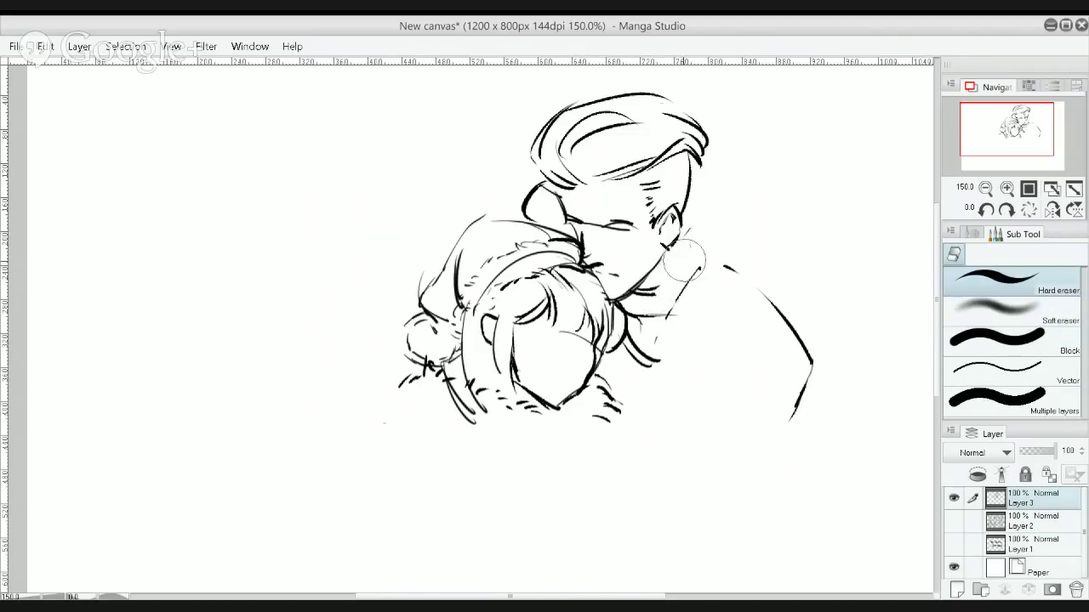
left_click_drag(651, 291, 633, 298)
key("p")
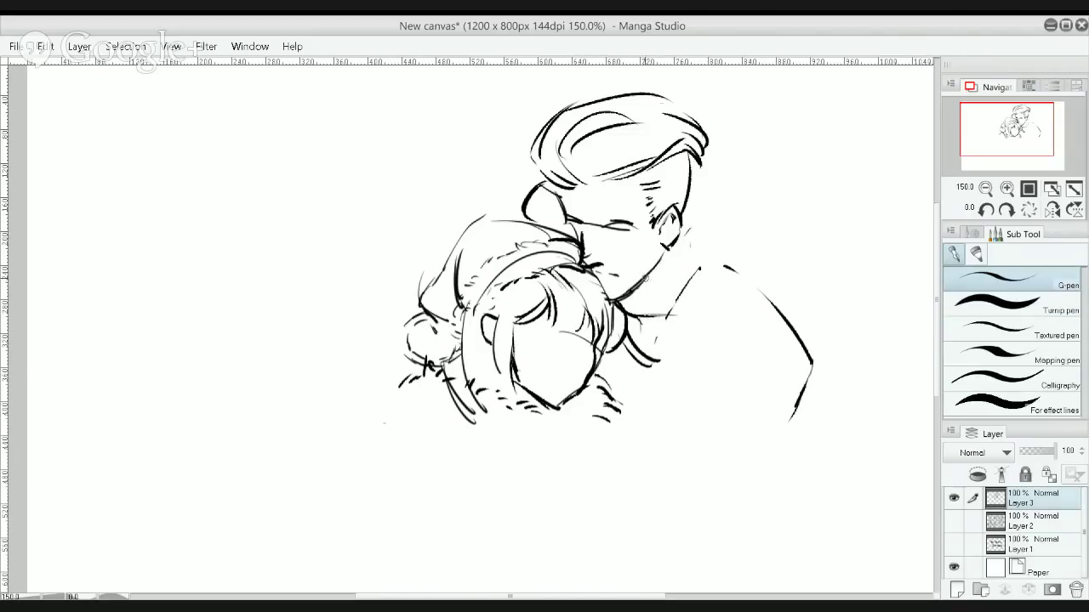
left_click(995, 329)
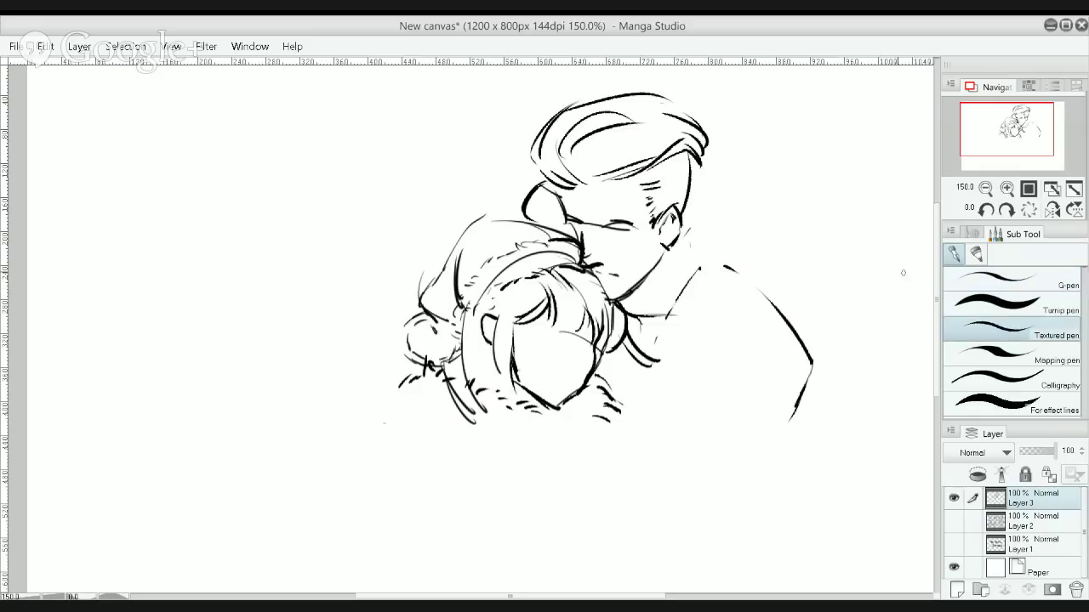
mouse_move(628, 298)
left_mouse_down()
mouse_move(656, 291)
mouse_move(644, 291)
mouse_move(689, 248)
mouse_move(682, 217)
left_mouse_up()
key("ctrl+z")
left_click_drag(684, 216, 691, 280)
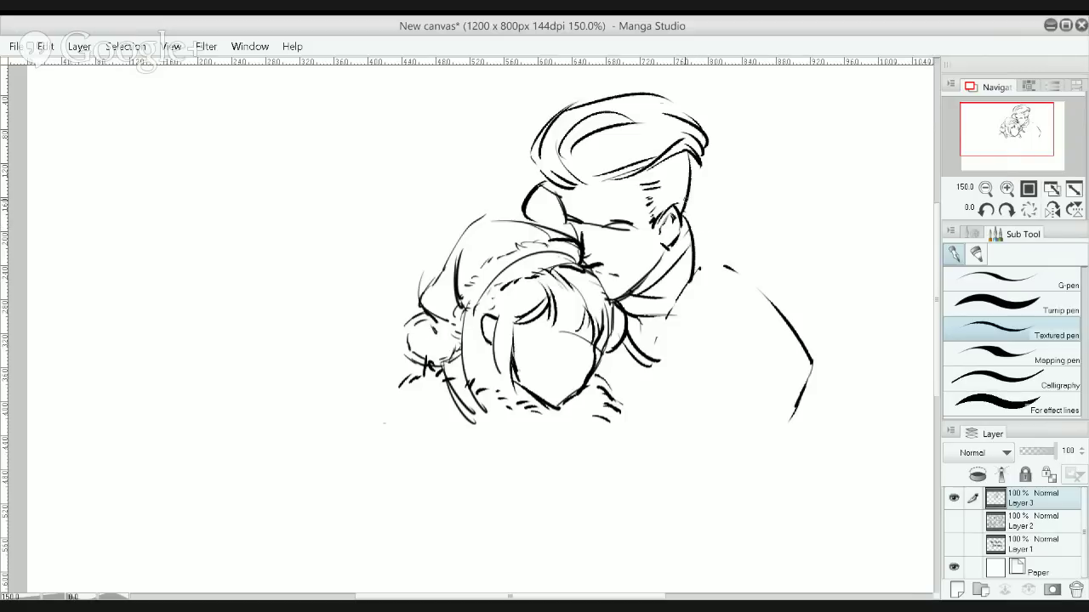
Draw the upper figure's large folded coat collar down to the chest and a curved seam across the upper arm
left_click_drag(692, 197, 750, 260)
mouse_move(718, 212)
left_mouse_down()
mouse_move(743, 272)
mouse_move(726, 321)
left_mouse_up()
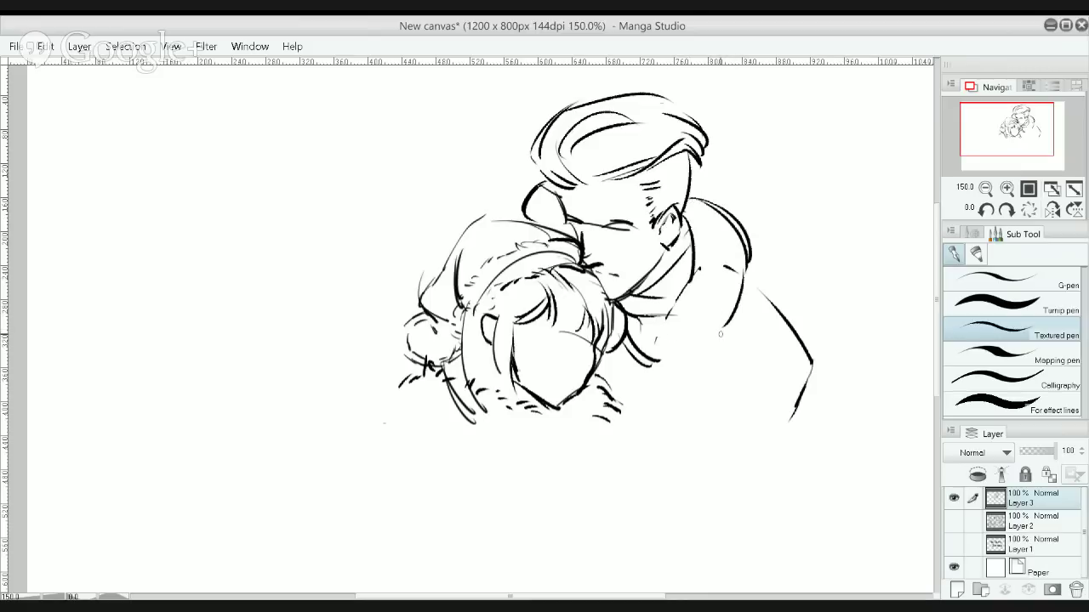
left_click_drag(723, 327, 678, 363)
key("ctrl+z")
left_click_drag(728, 317, 636, 417)
left_click_drag(655, 355, 635, 427)
left_click_drag(605, 355, 614, 396)
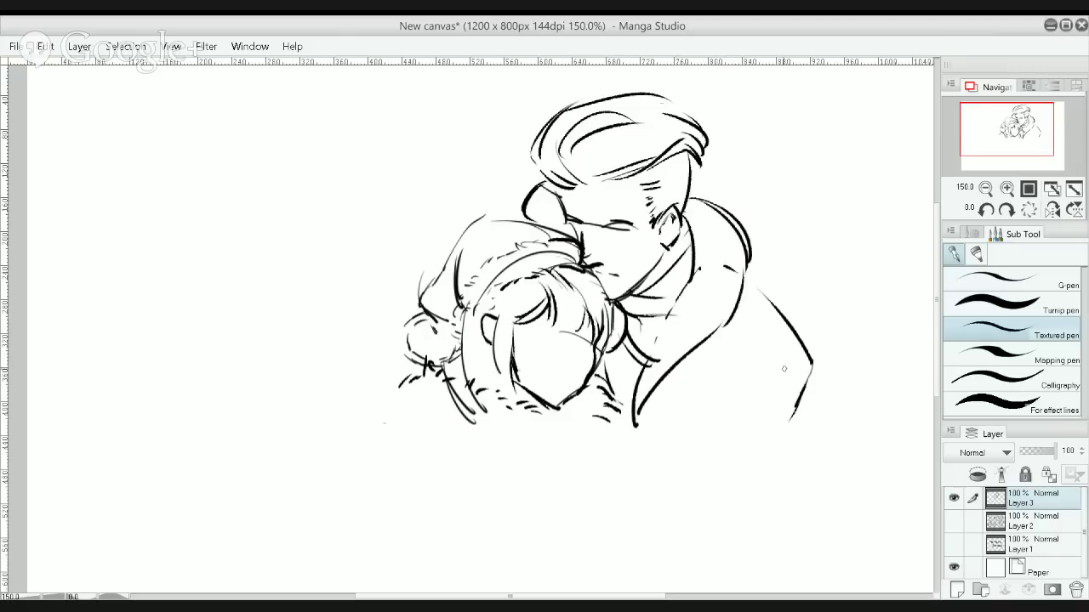
mouse_move(819, 362)
left_mouse_down()
mouse_move(713, 391)
mouse_move(809, 360)
left_mouse_up()
key("ctrl+z")
Rework the hat's pompom outline with short fur strokes
left_click_drag(411, 340, 373, 359)
key("ctrl+z")
mouse_move(379, 334)
left_mouse_down()
mouse_move(357, 340)
mouse_move(376, 344)
left_mouse_up()
key("ctrl+z")
key("ctrl+z")
left_click_drag(401, 333, 411, 328)
mouse_move(397, 322)
left_mouse_down()
mouse_move(410, 322)
mouse_move(405, 331)
left_mouse_up()
mouse_move(397, 349)
left_mouse_down()
mouse_move(404, 338)
mouse_move(429, 371)
left_mouse_up()
key("ctrl+z")
key("ctrl+z")
key("ctrl+z")
key("ctrl+z")
key("ctrl+z")
mouse_move(413, 322)
left_mouse_down()
mouse_move(405, 327)
mouse_move(426, 308)
left_mouse_up()
Draw the lower figure's shoulder edge and fill the fur collar between pompom and chin with short tufts
mouse_move(391, 359)
left_mouse_down()
mouse_move(359, 393)
mouse_move(369, 434)
left_mouse_up()
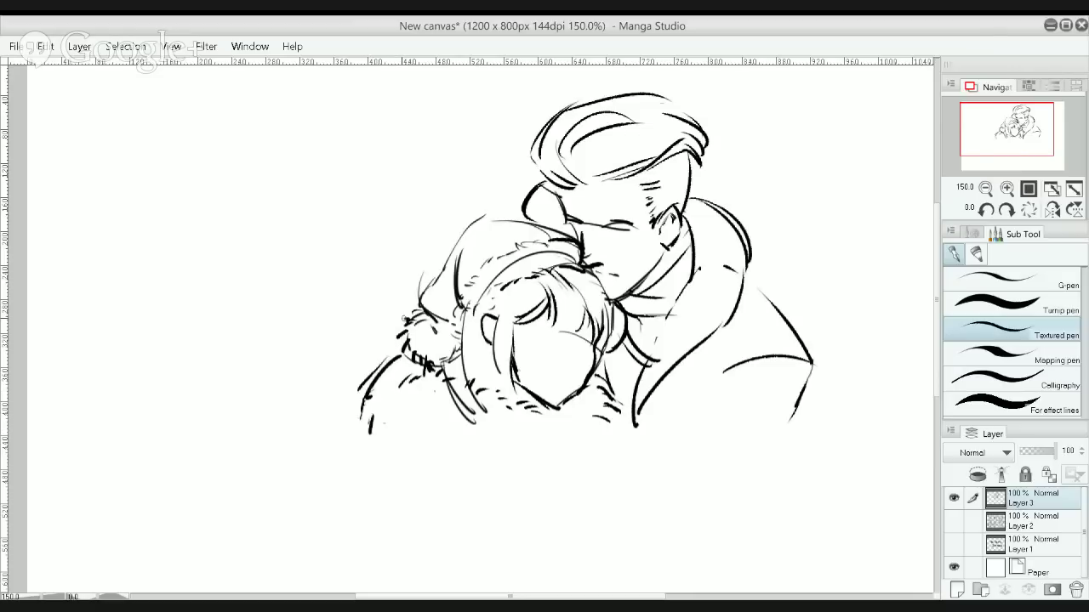
mouse_move(406, 318)
left_mouse_down()
mouse_move(367, 370)
mouse_move(382, 364)
mouse_move(404, 412)
mouse_move(441, 413)
left_mouse_up()
key("ctrl+z")
mouse_move(451, 417)
left_mouse_down()
mouse_move(489, 431)
mouse_move(517, 415)
mouse_move(497, 416)
mouse_move(501, 426)
left_mouse_up()
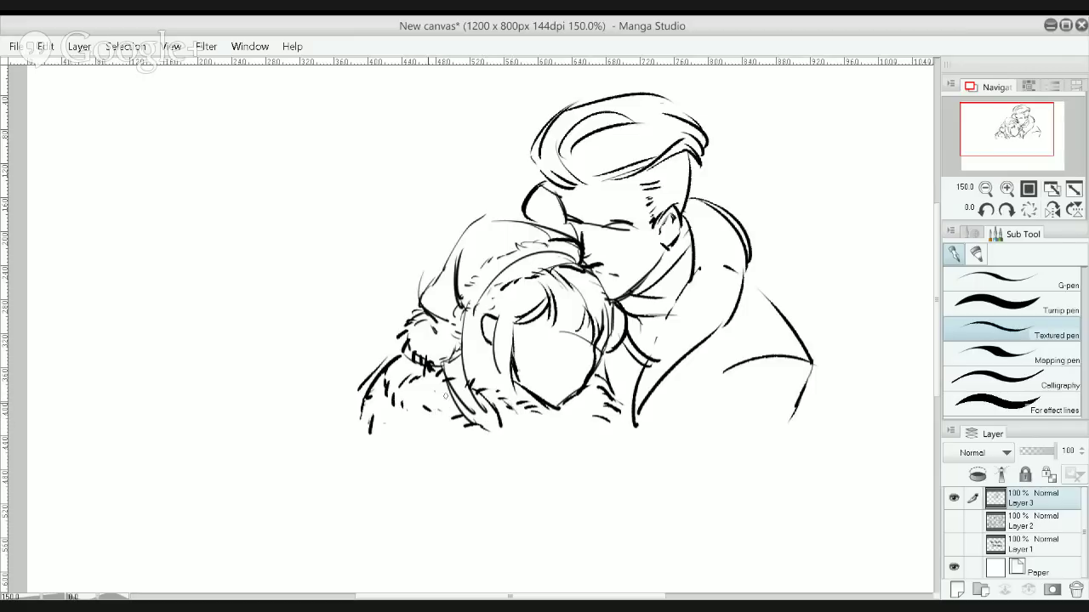
mouse_move(372, 432)
left_mouse_down()
mouse_move(432, 409)
mouse_move(360, 455)
left_mouse_up()
Draw the lower figure's coat front and lapel lines beneath the chin, and erase the fur strokes overlapping them
left_click_drag(582, 414, 588, 444)
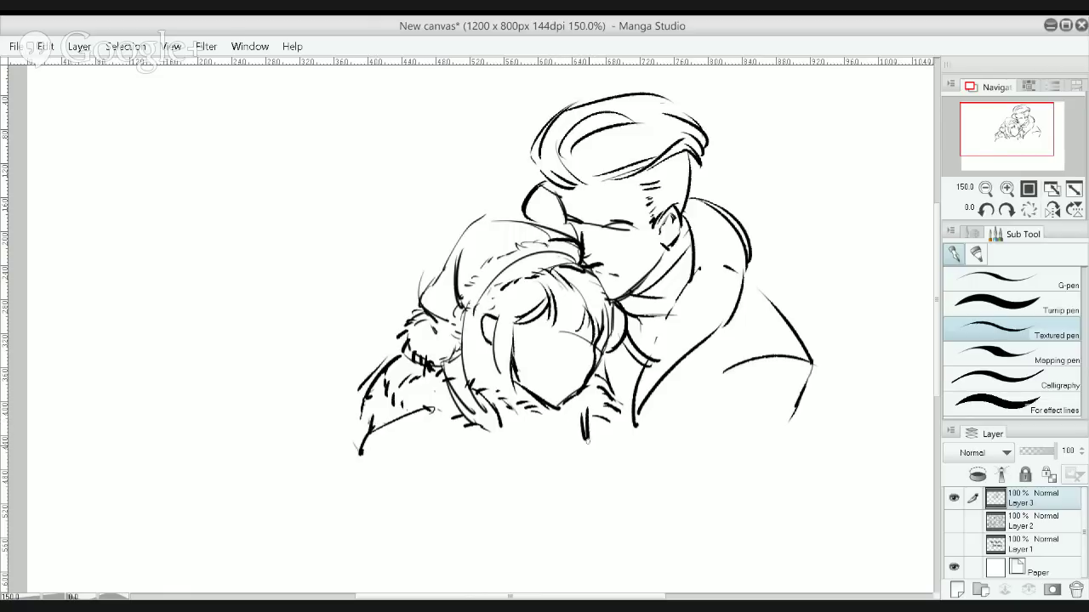
left_click_drag(634, 367, 594, 405)
left_click_drag(621, 373, 645, 361)
mouse_move(596, 397)
left_mouse_down()
mouse_move(609, 403)
mouse_move(595, 421)
mouse_move(608, 400)
mouse_move(619, 407)
mouse_move(600, 405)
left_mouse_up()
key("e")
key("p")
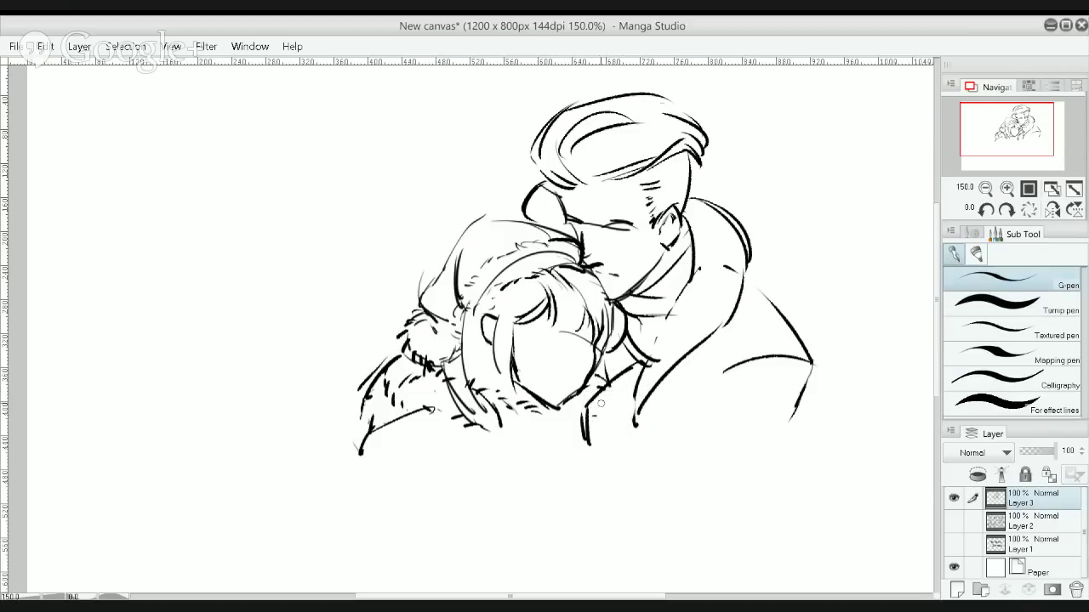
Extend the lower figure's coat front lines downward below the lapels with the Textured pen
left_click(951, 335)
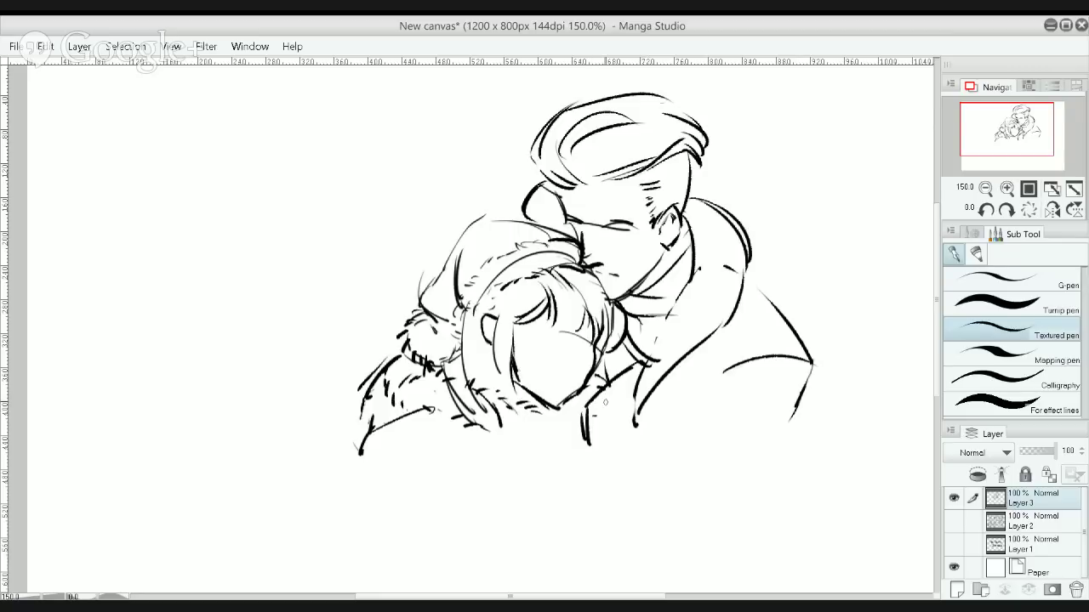
mouse_move(603, 415)
left_mouse_down()
mouse_move(635, 425)
mouse_move(620, 482)
left_mouse_up()
key("ctrl+z")
key("ctrl+z")
key("ctrl+z")
left_click_drag(589, 442, 593, 469)
Erase the lower figure's ear and redraw it as a rounded outline with an inner fold beside the hairline
key("e")
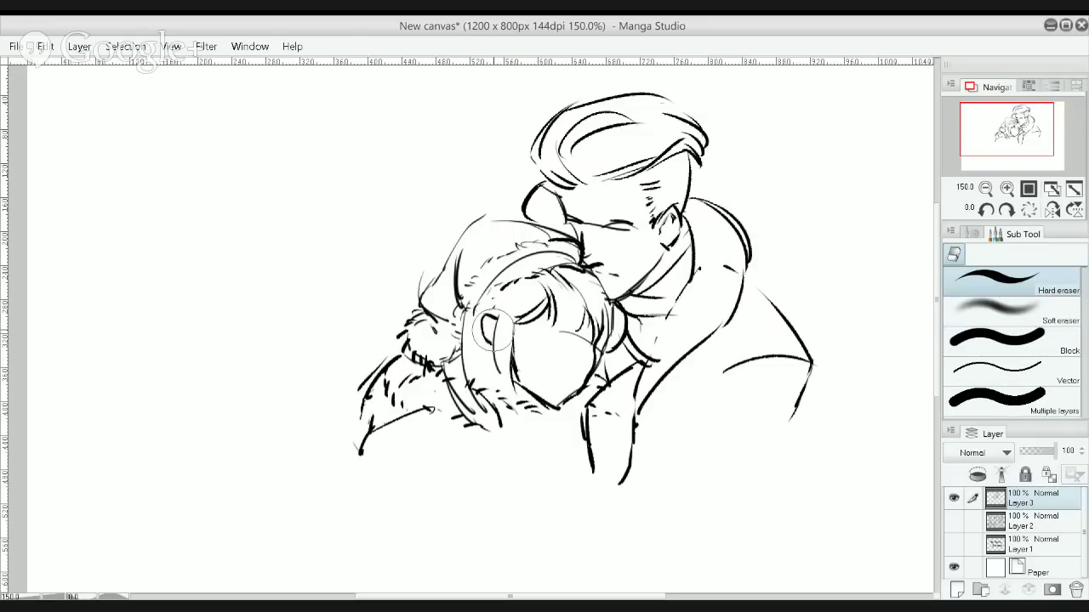
left_click_drag(492, 325, 488, 333)
key("p")
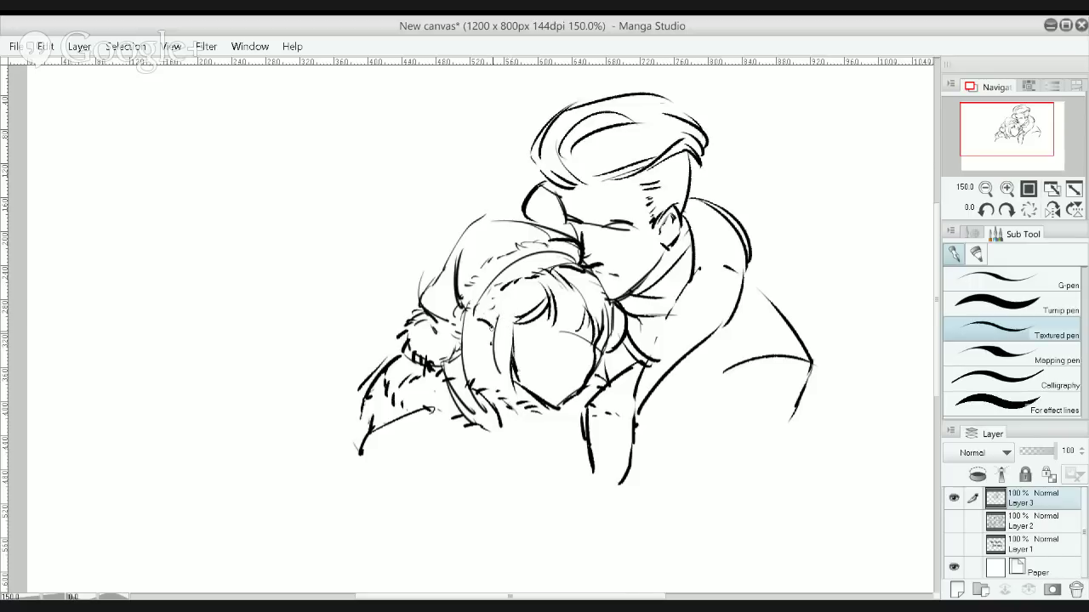
left_click_drag(485, 317, 495, 335)
left_click_drag(476, 316, 470, 343)
left_click_drag(473, 341, 492, 357)
key("ctrl+z")
mouse_move(478, 320)
left_mouse_down()
mouse_move(493, 353)
mouse_move(489, 326)
mouse_move(487, 345)
mouse_move(514, 326)
left_mouse_up()
key("ctrl+z")
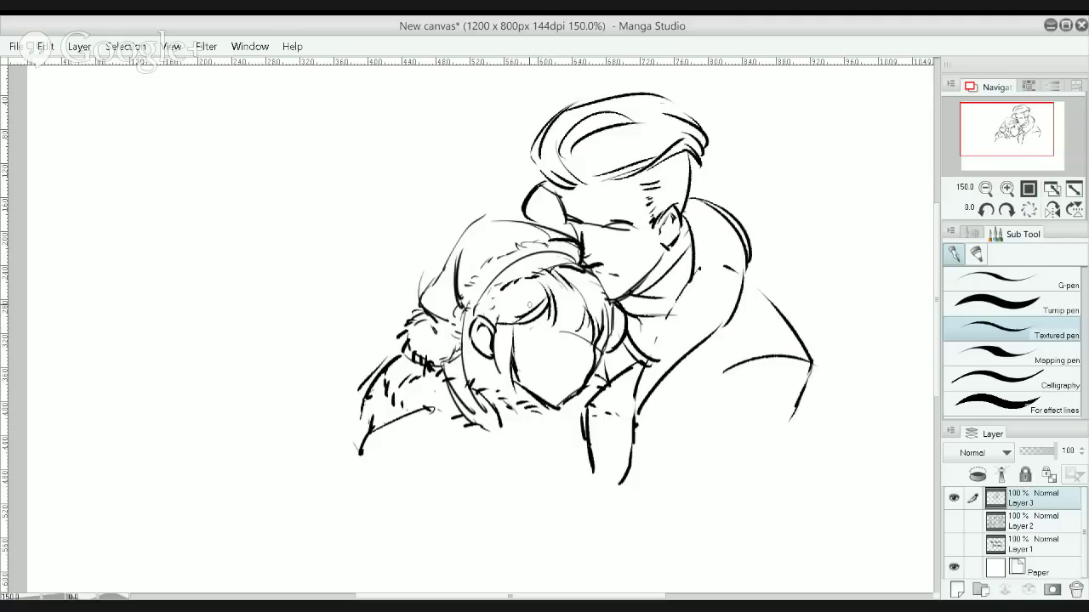
Mark the lower figure's eye line beneath the fringe, and strengthen the upper figure's jaw, cheek and hair lines
left_click_drag(525, 330, 551, 331)
left_click_drag(664, 243, 663, 259)
left_click_drag(640, 294, 662, 258)
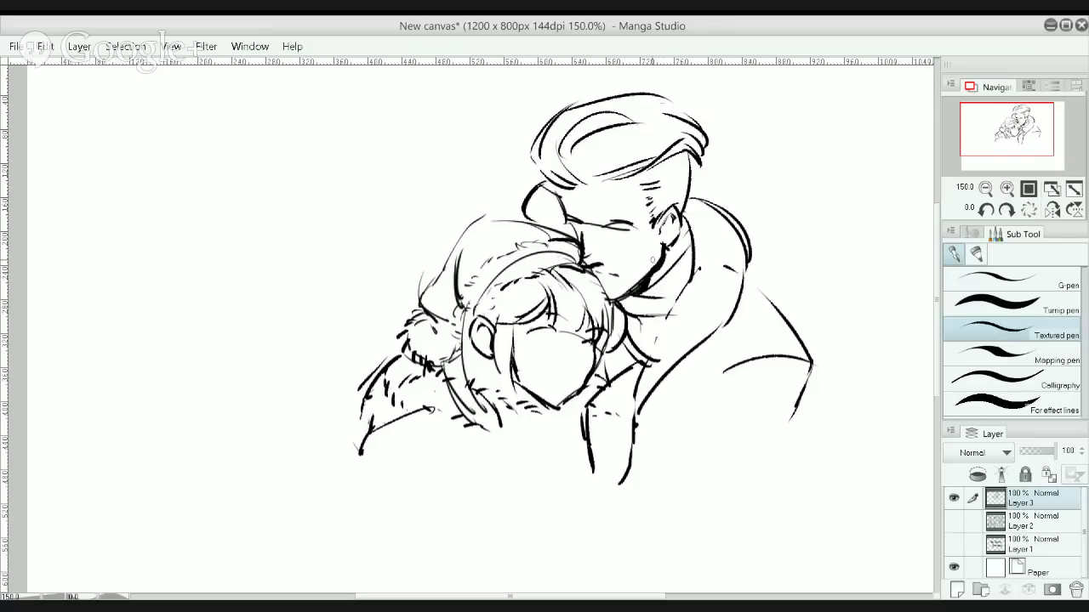
left_click_drag(640, 258, 650, 262)
left_click_drag(661, 99, 689, 119)
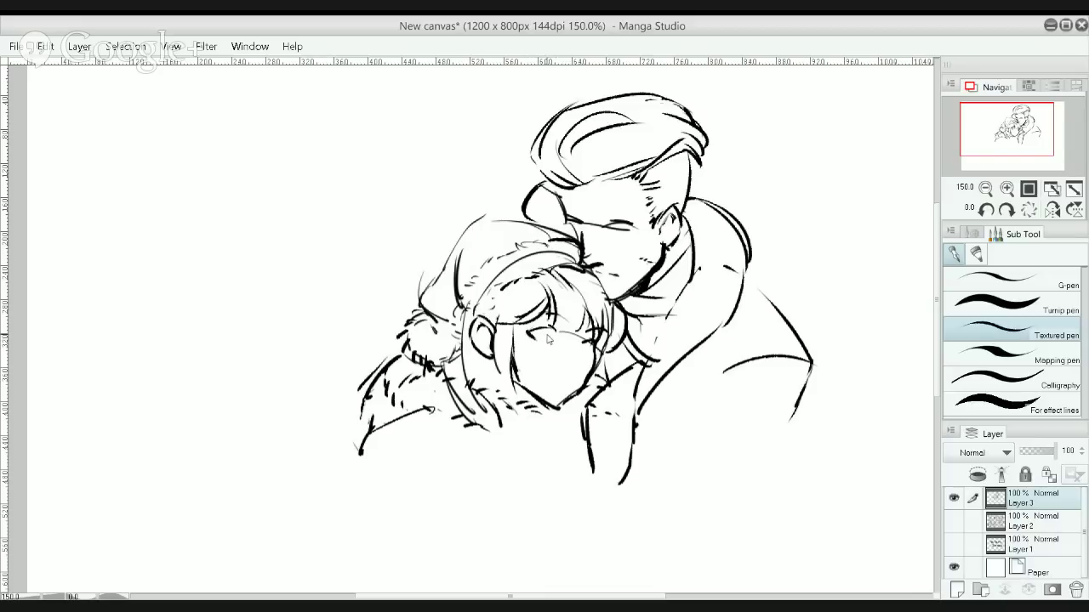
Erase the lower figure's near eye and redraw it with the G-pen as a slanted lid beneath a short brow
left_click_drag(555, 332, 558, 337)
key("ctrl+z")
key("e")
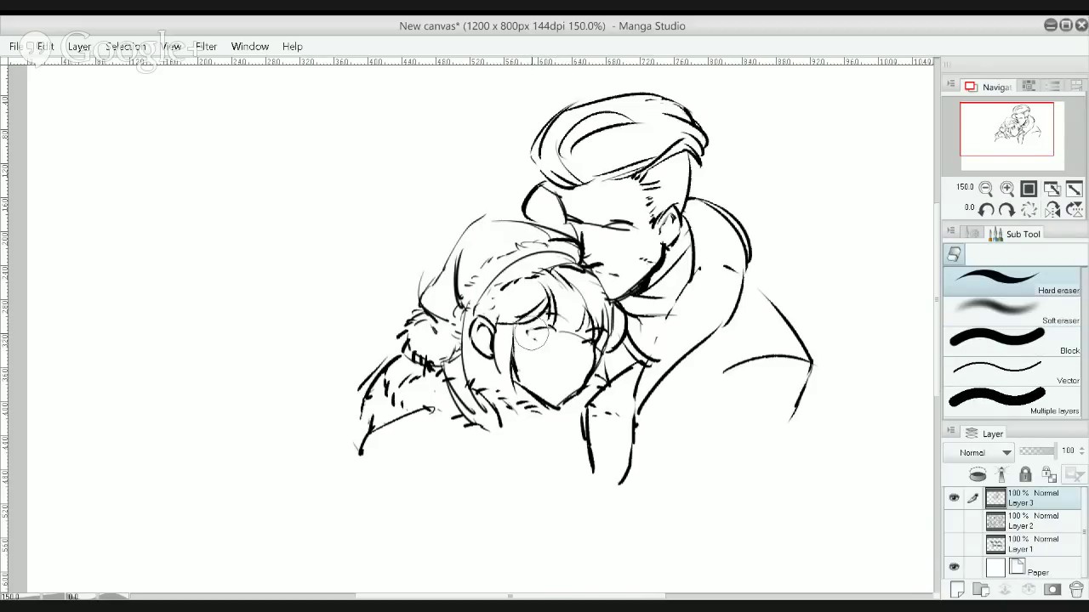
key("p")
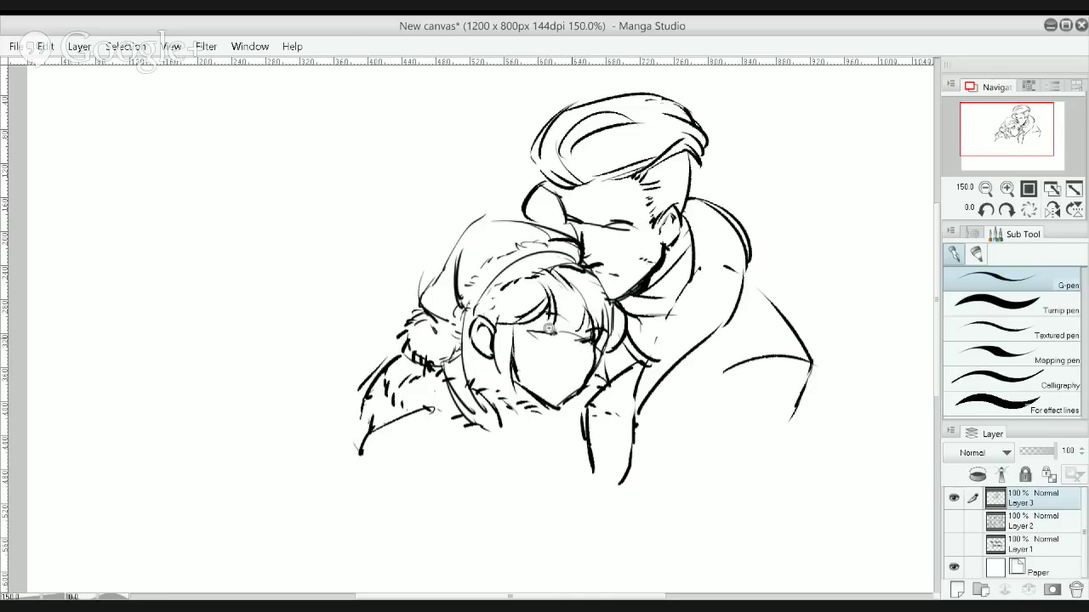
scroll(549, 329, "up", 1)
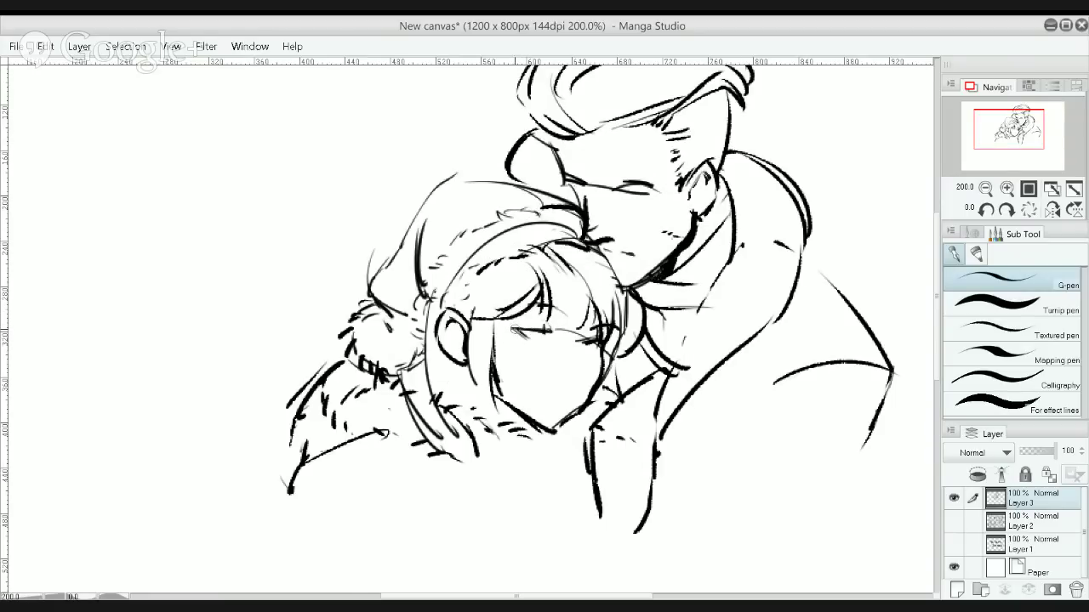
left_click_drag(512, 327, 541, 337)
key("e")
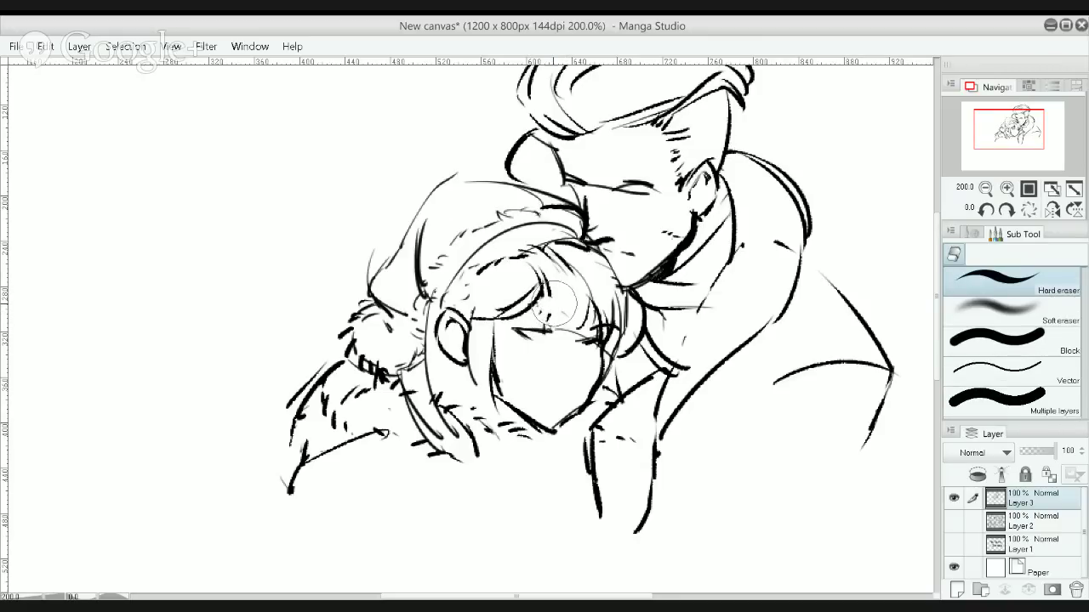
key("p")
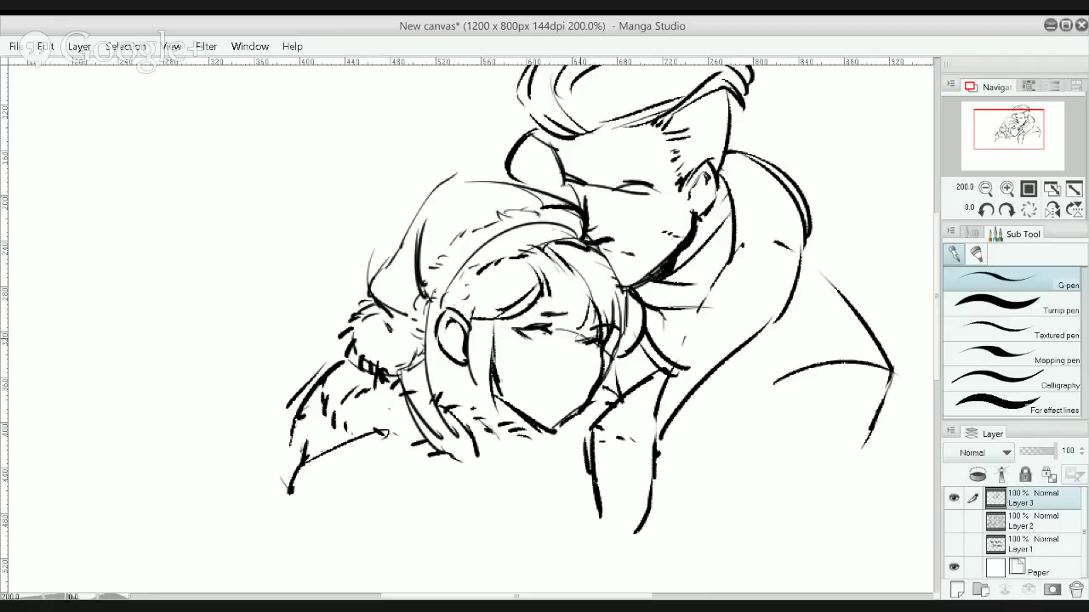
Clean up the lower figure's eye area and redraw both eyes as short, slanted closed-lid strokes
key("e")
mouse_move(555, 335)
left_mouse_down()
mouse_move(523, 332)
mouse_move(532, 336)
left_mouse_up()
key("p")
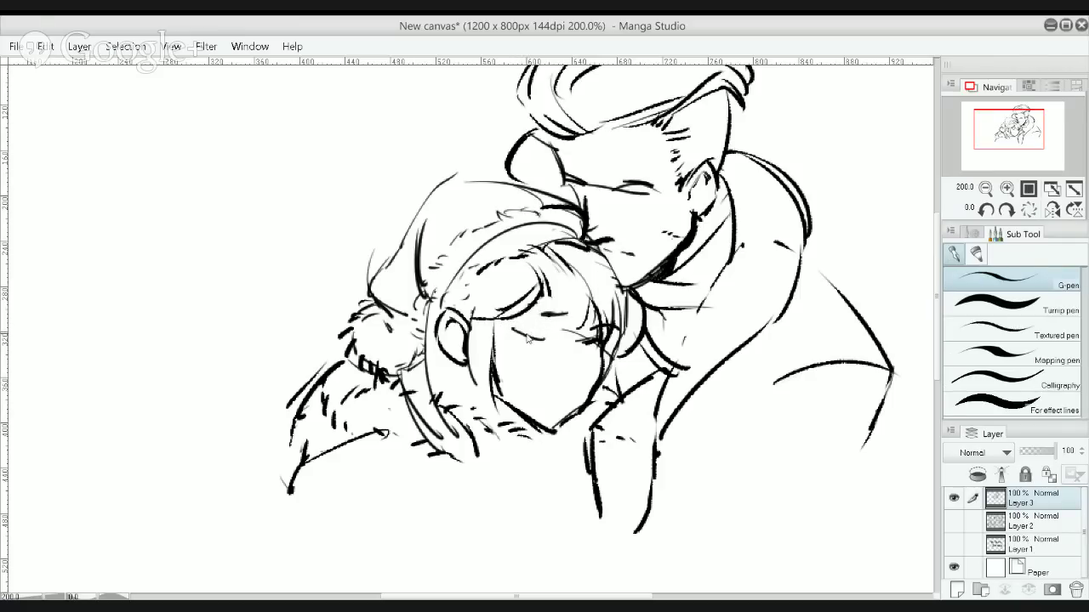
mouse_move(521, 331)
left_mouse_down()
mouse_move(600, 345)
mouse_move(591, 343)
left_mouse_up()
key("e")
key("p")
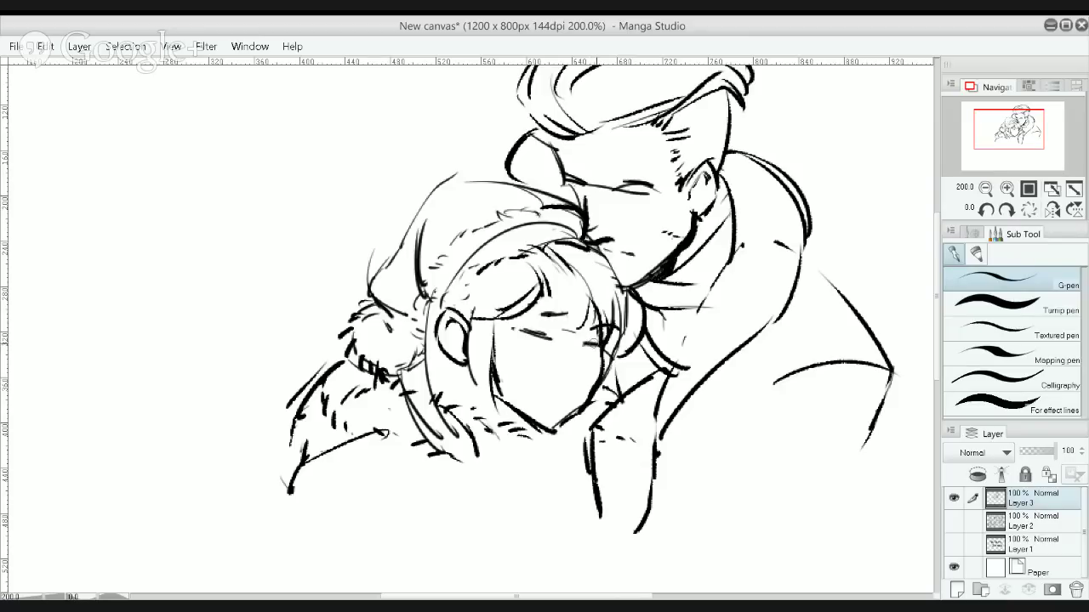
Draw curved fringe strands sweeping from the lower figure's parting down over the forehead
key("ctrl+z")
left_click_drag(540, 273, 561, 321)
key("ctrl+z")
mouse_move(541, 261)
left_mouse_down()
mouse_move(555, 327)
mouse_move(586, 304)
left_mouse_up()
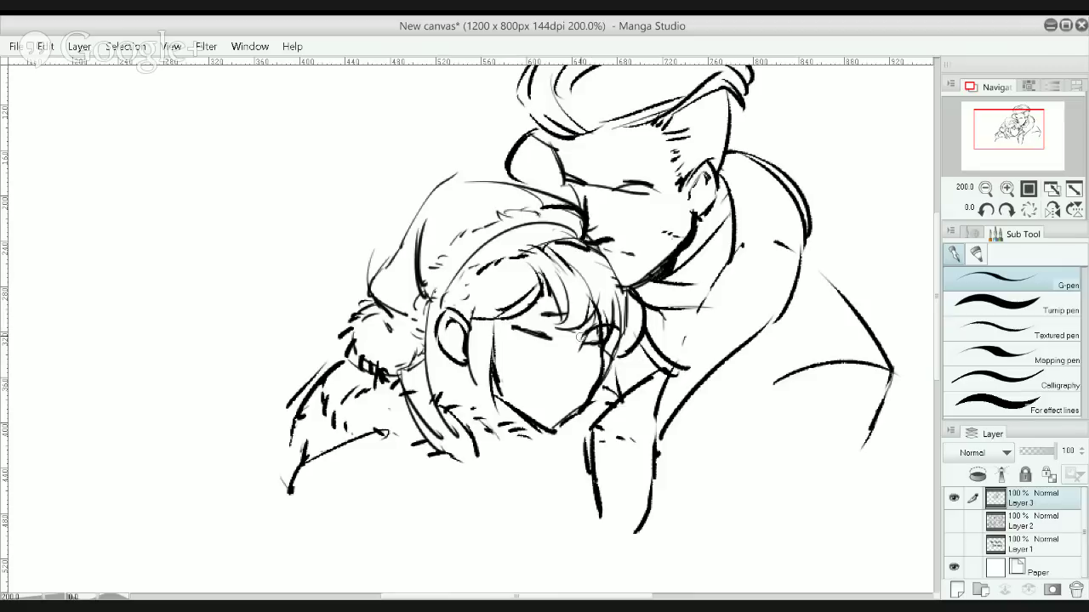
Tidy the lines around the lower figure's far eye and draw a small nose on the face
key("e")
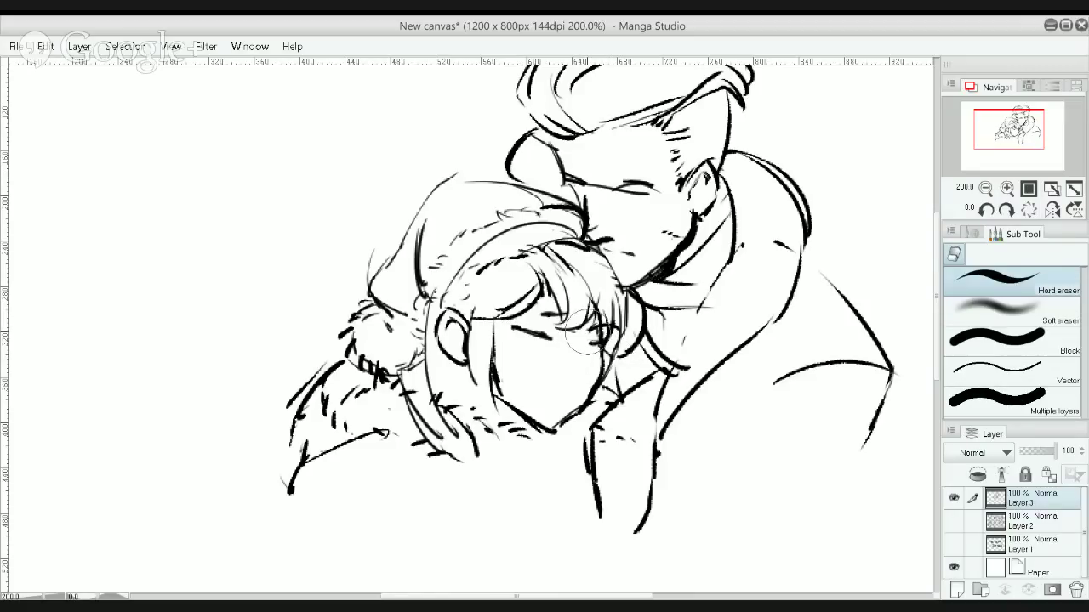
key("b")
key("p")
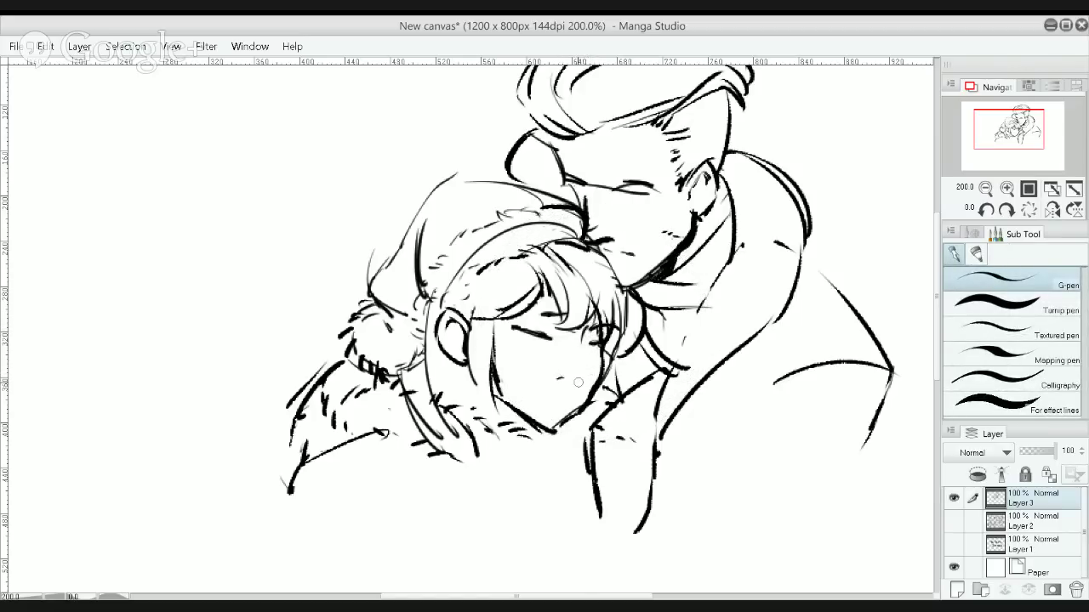
mouse_move(568, 376)
left_mouse_down()
mouse_move(578, 373)
mouse_move(572, 383)
left_mouse_up()
Redraw the upper figure's closed eyes as half-open, downcast eyes with lower lids on both sides of the nose
scroll(643, 245, "down", 1)
left_click_drag(647, 228, 625, 319)
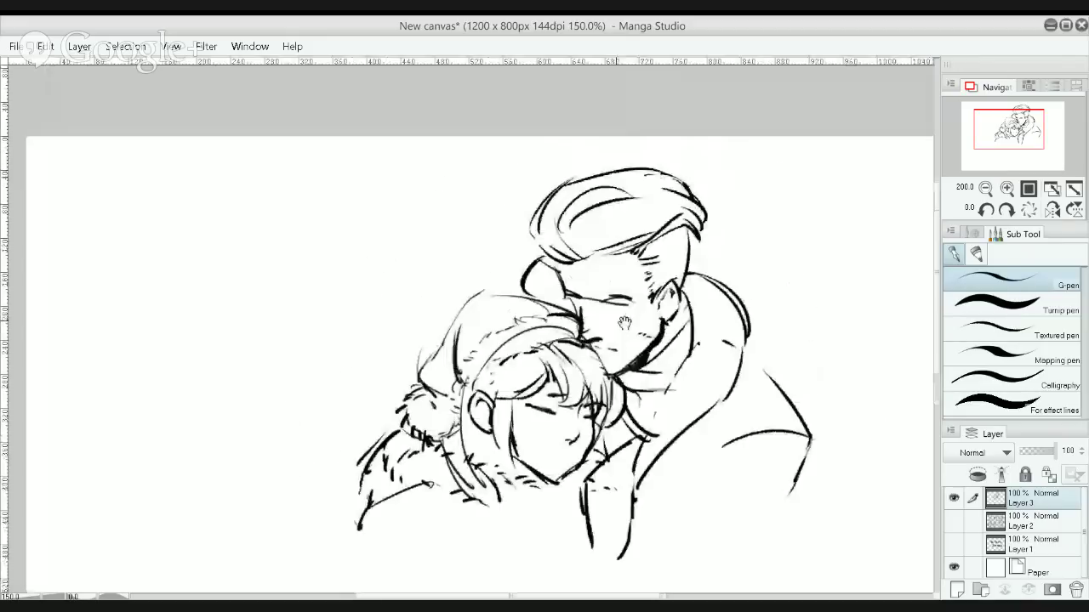
scroll(621, 315, "up", 3)
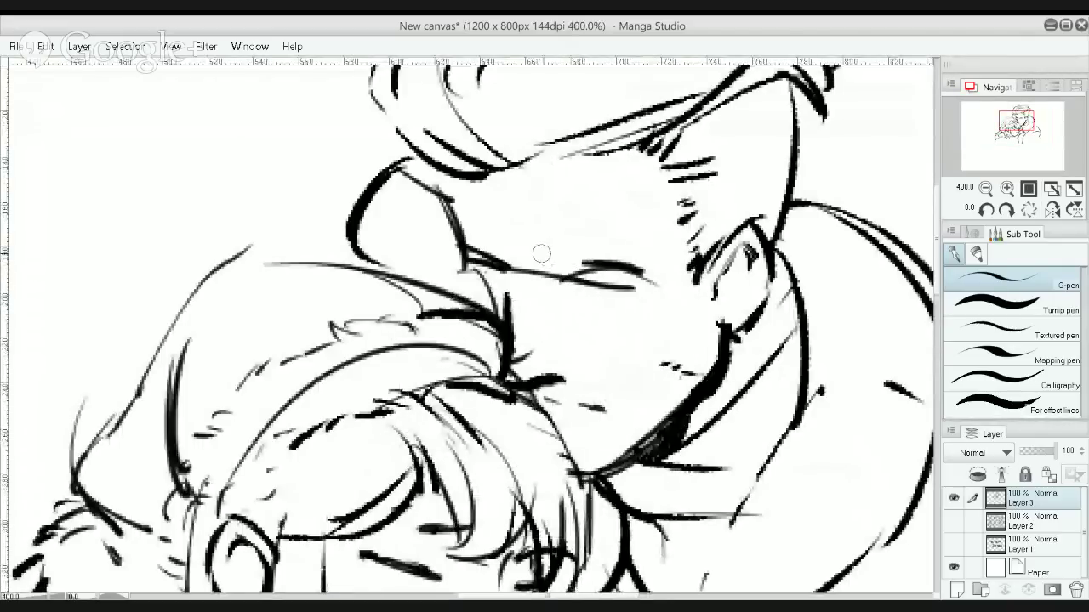
mouse_move(540, 269)
left_mouse_down()
mouse_move(568, 279)
mouse_move(630, 269)
left_mouse_up()
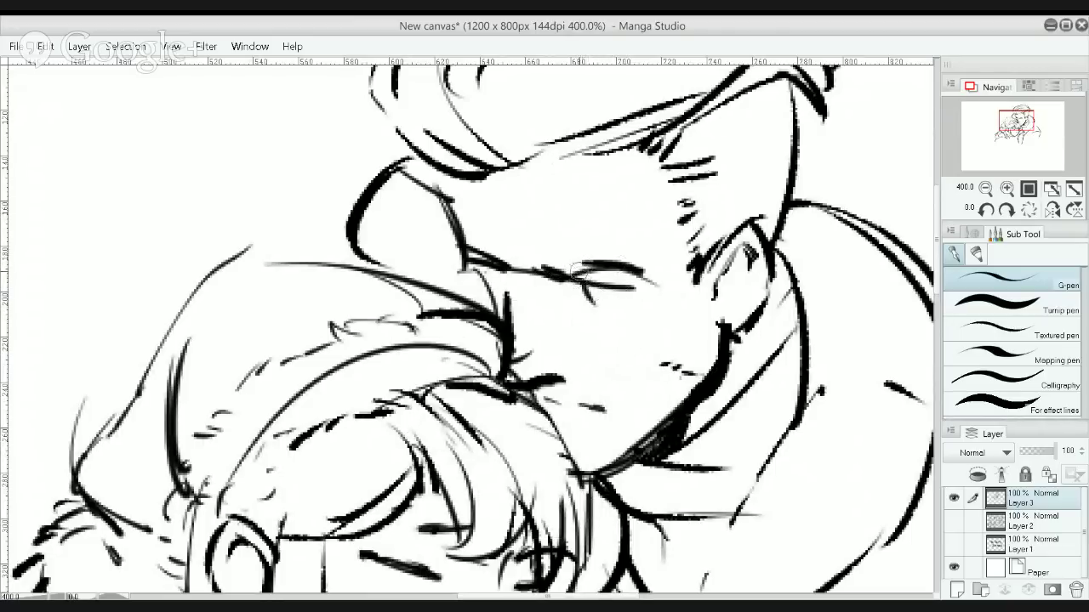
left_click_drag(586, 279, 600, 301)
left_click_drag(508, 302, 500, 267)
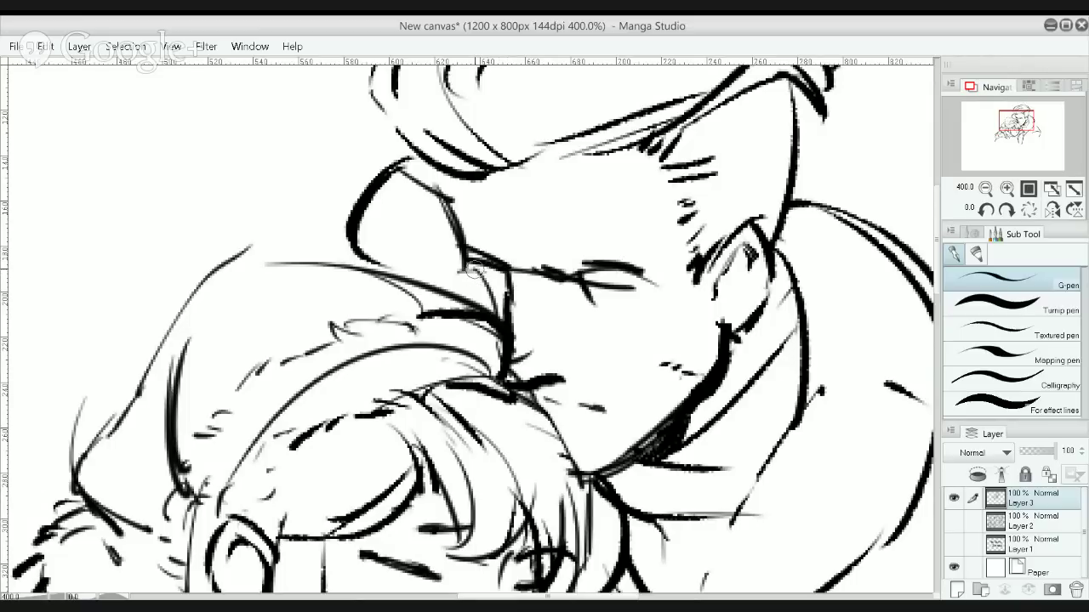
key("ctrl+z")
mouse_move(480, 272)
left_mouse_down()
mouse_move(515, 279)
mouse_move(507, 282)
left_mouse_up()
key("ctrl+z")
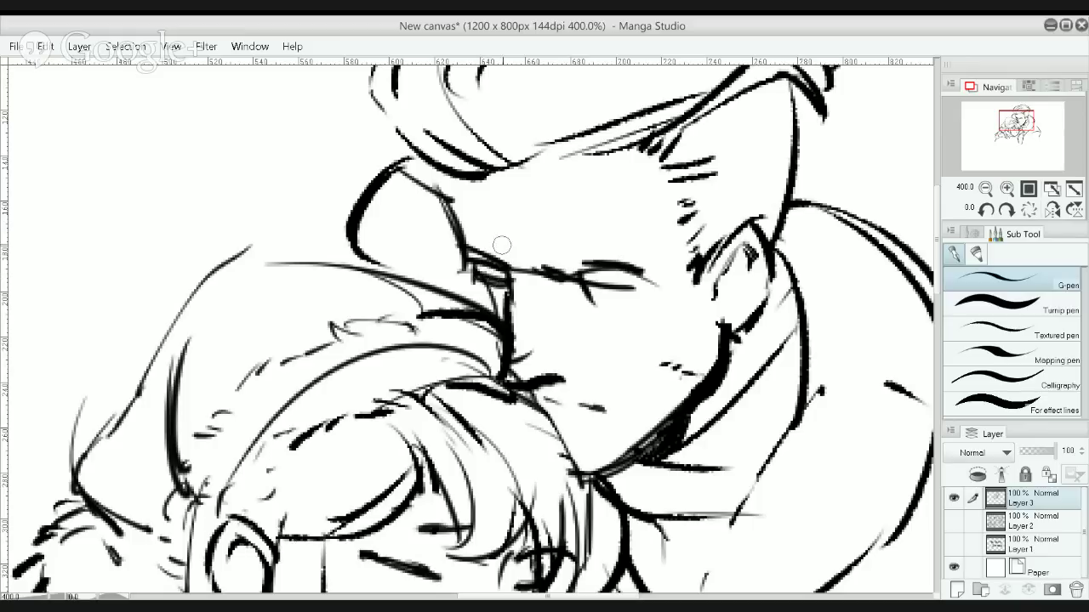
mouse_move(588, 298)
left_mouse_down()
mouse_move(618, 281)
mouse_move(627, 291)
mouse_move(586, 296)
mouse_move(634, 275)
mouse_move(619, 293)
mouse_move(587, 296)
mouse_move(615, 303)
mouse_move(616, 289)
mouse_move(589, 300)
mouse_move(641, 289)
mouse_move(618, 283)
mouse_move(654, 285)
left_mouse_up()
key("ctrl+z")
key("ctrl+z")
key("ctrl+z")
key("ctrl+z")
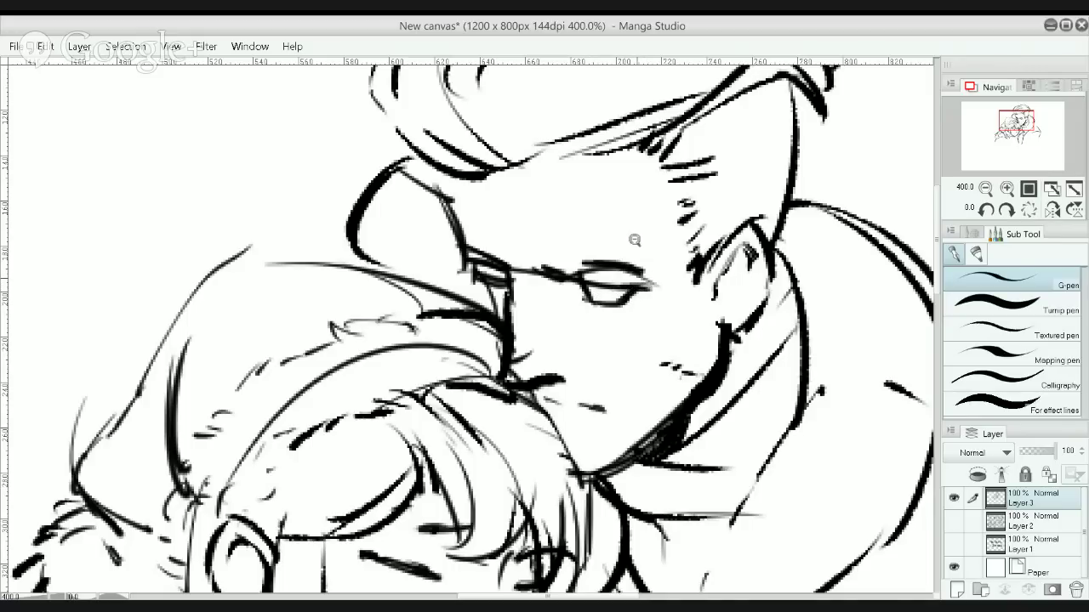
Erase the line between the upper figure's eyes and redraw both eyebrows as low strokes above the lids
key("e")
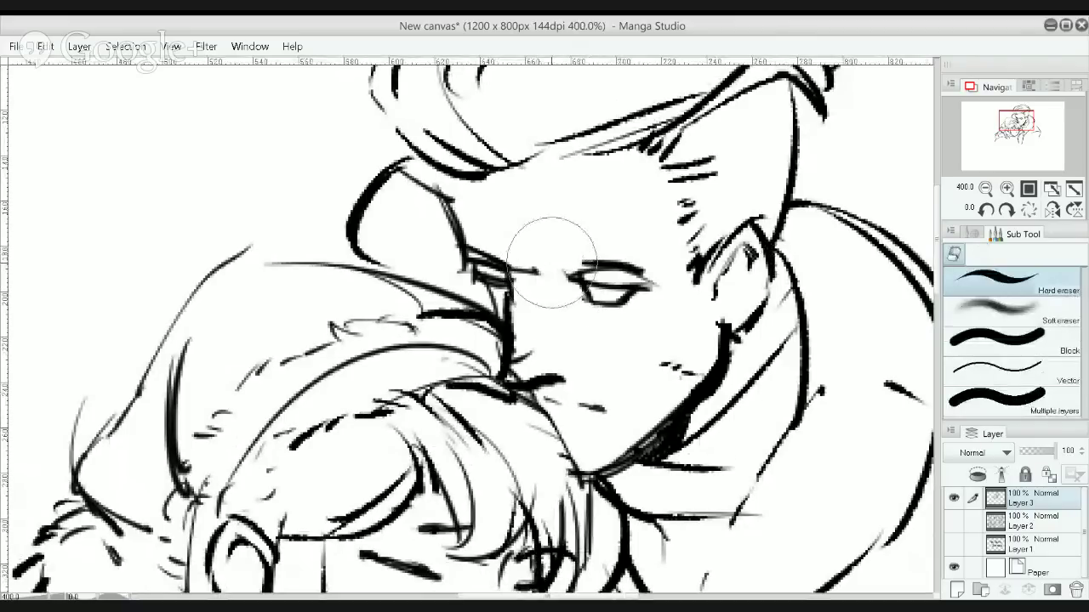
mouse_move(580, 267)
left_mouse_down()
mouse_move(595, 265)
mouse_move(565, 262)
mouse_move(608, 266)
left_mouse_up()
key("p")
left_click_drag(581, 255, 629, 266)
key("ctrl+z")
key("ctrl+z")
key("ctrl+z")
key("ctrl+z")
key("ctrl+z")
key("ctrl+z")
left_click_drag(546, 256, 640, 271)
left_click_drag(469, 250, 505, 262)
scroll(470, 247, "down", 2)
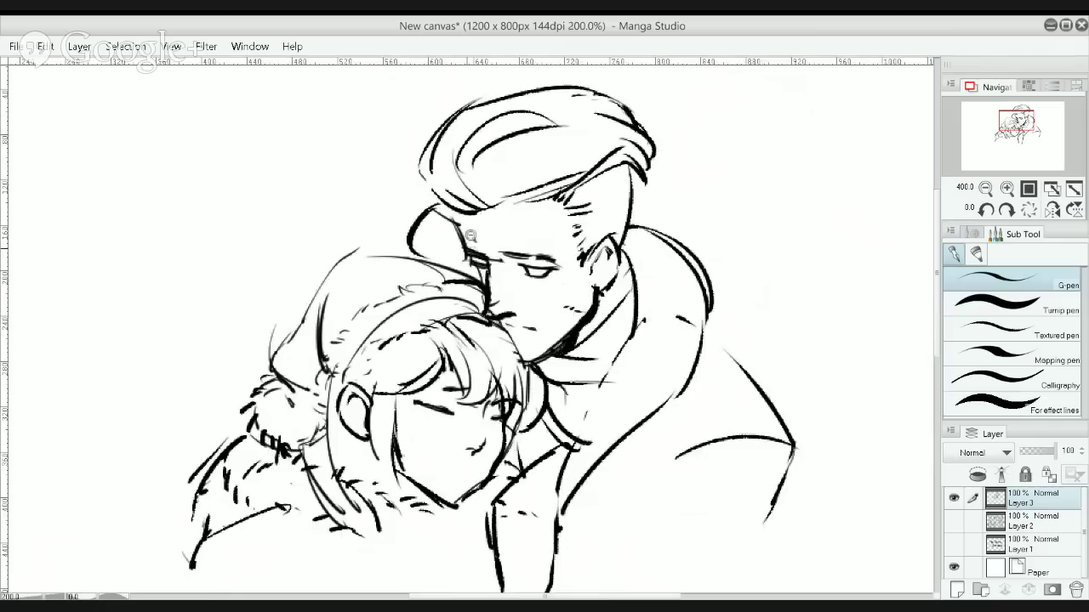
Try opening the lower figure's eyes by adding lower-lid strokes beneath both slanted lids
left_click_drag(458, 432, 593, 369)
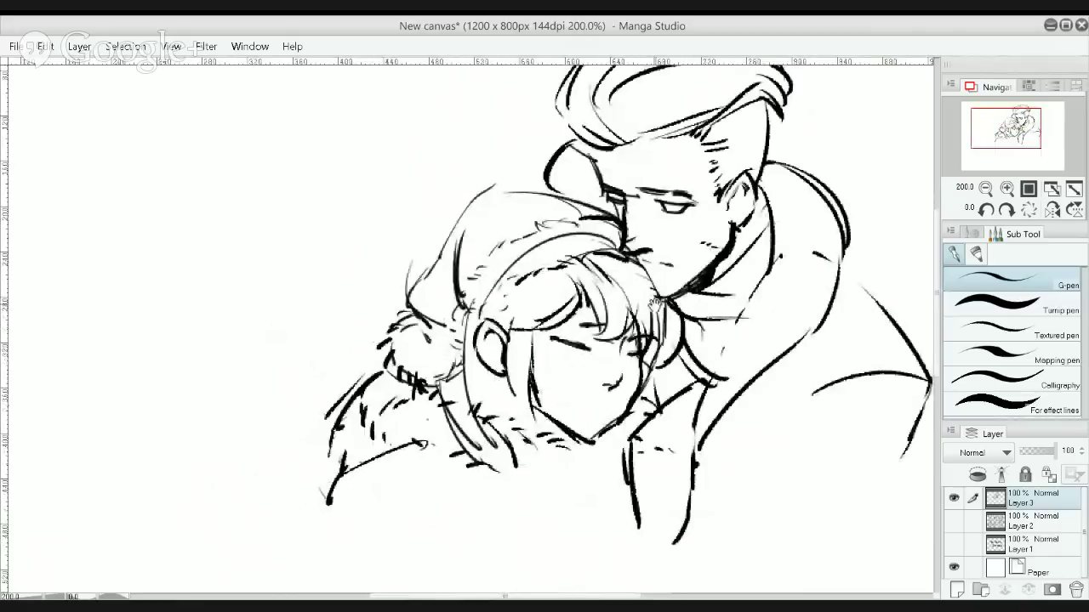
left_click_drag(655, 306, 613, 295)
scroll(666, 297, "up", 2)
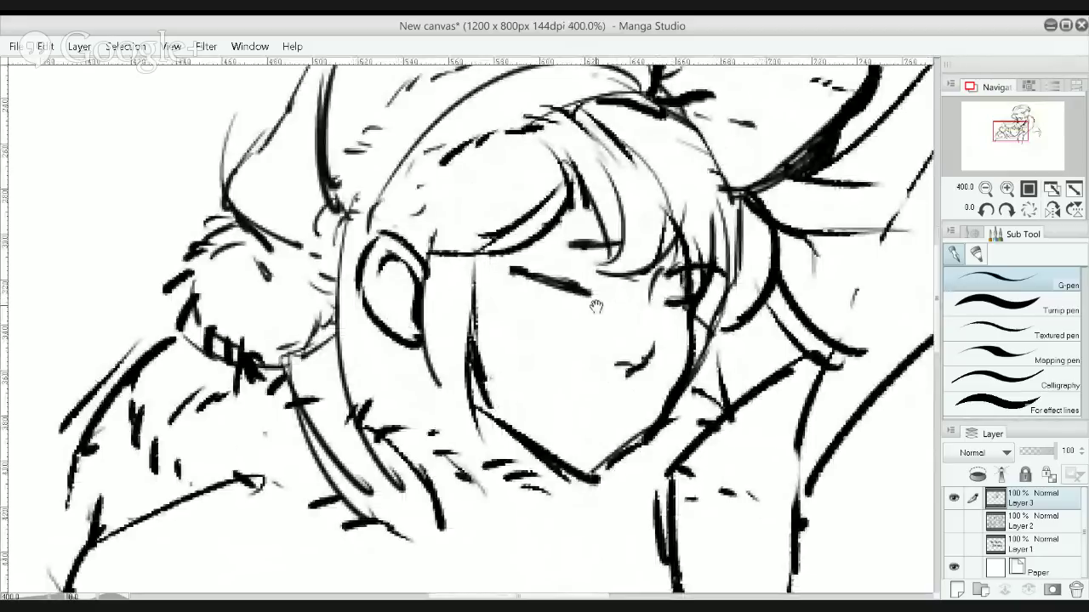
left_click_drag(520, 274, 574, 298)
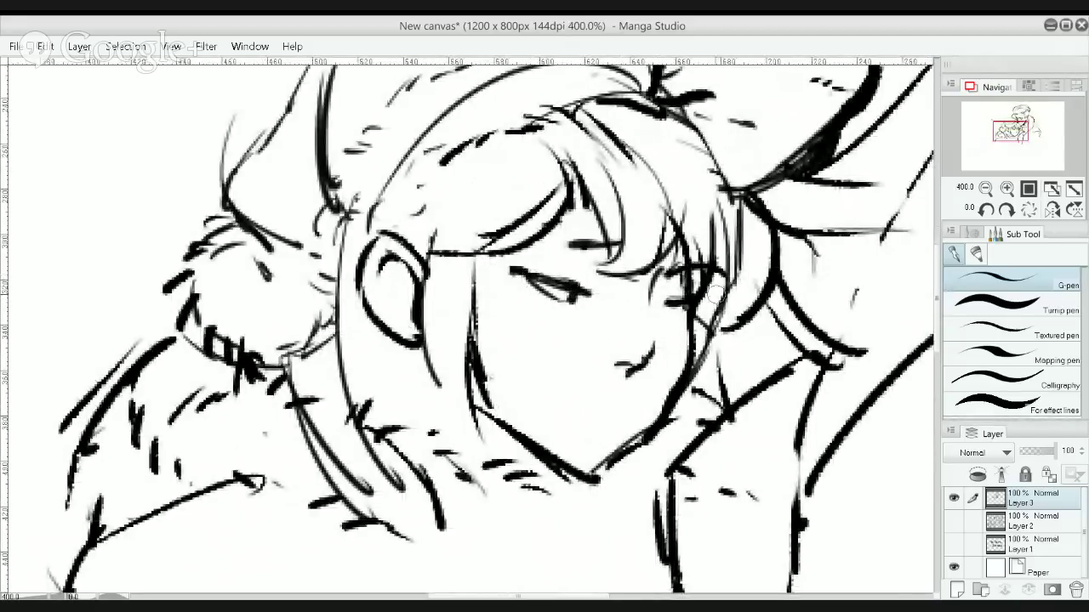
left_click_drag(689, 296, 668, 308)
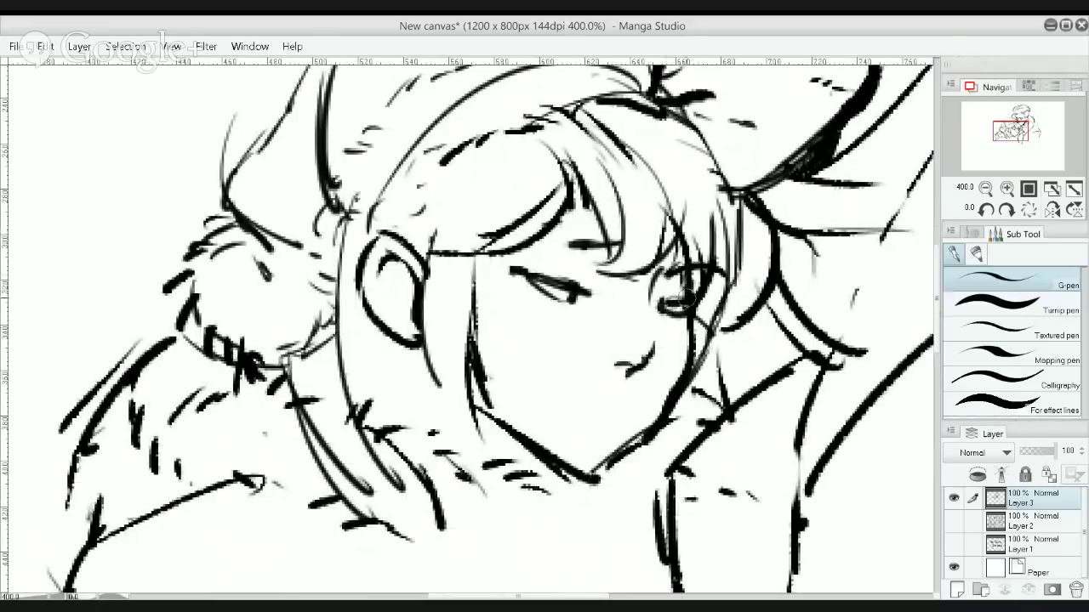
scroll(668, 272, "down", 4)
scroll(655, 267, "up", 4)
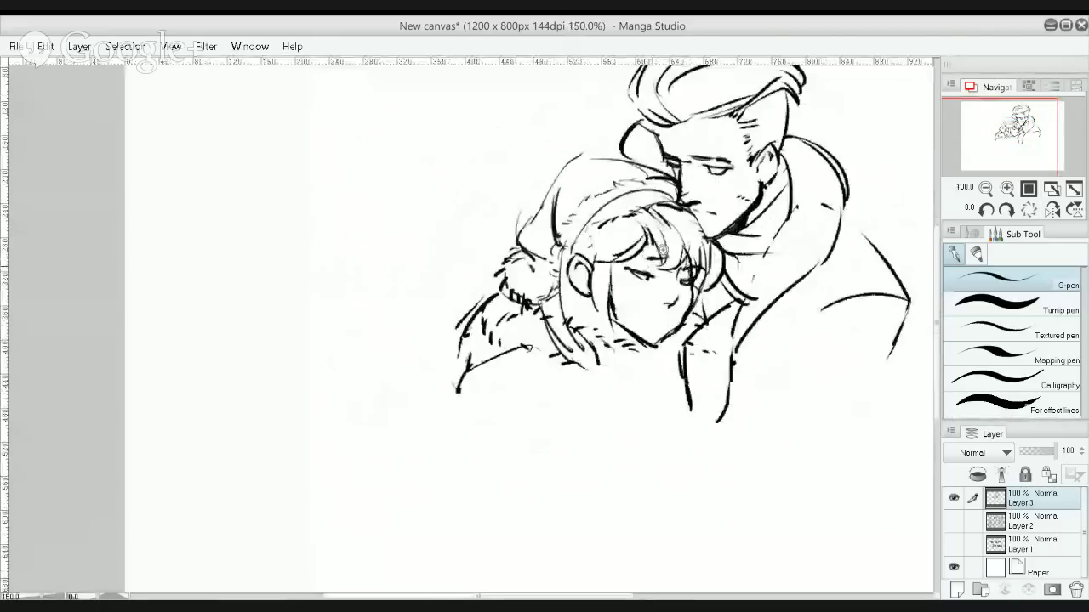
Erase the lower figure's near eye and redraw it with the Textured pen as an arched upper lid with a short iris edge
key("e")
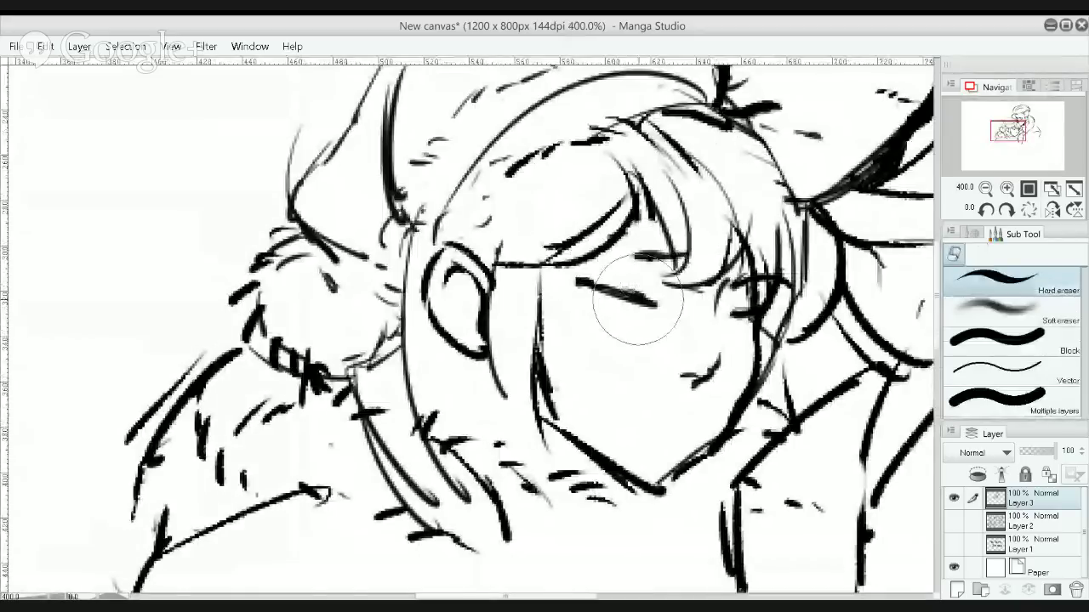
mouse_move(640, 306)
left_mouse_down()
mouse_move(576, 287)
mouse_move(615, 275)
left_mouse_up()
key("b")
key("ctrl+z")
key("p")
left_click(1004, 334)
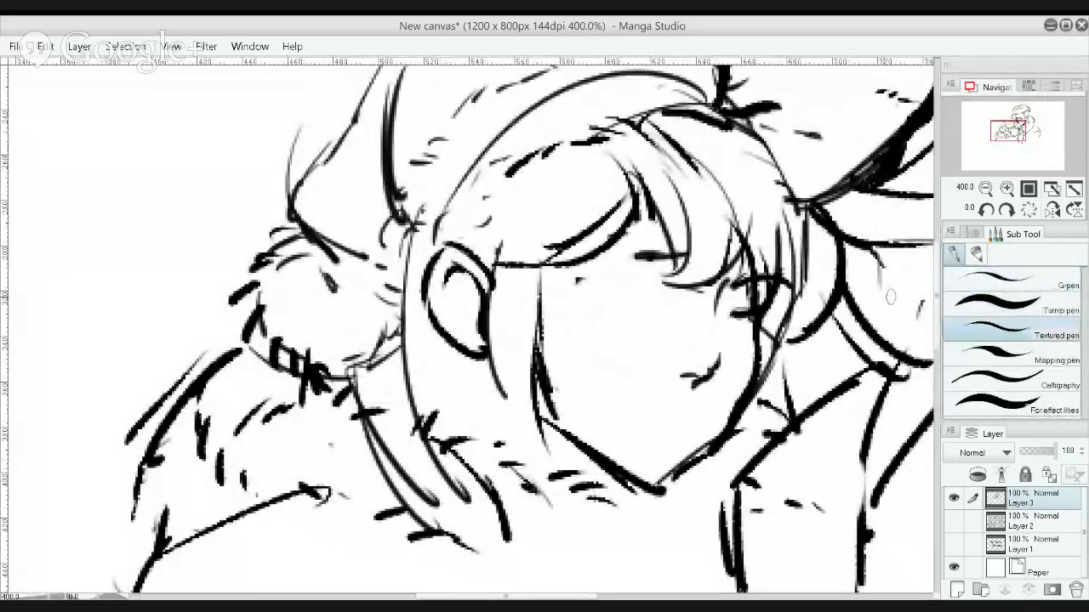
left_click_drag(583, 286, 648, 291)
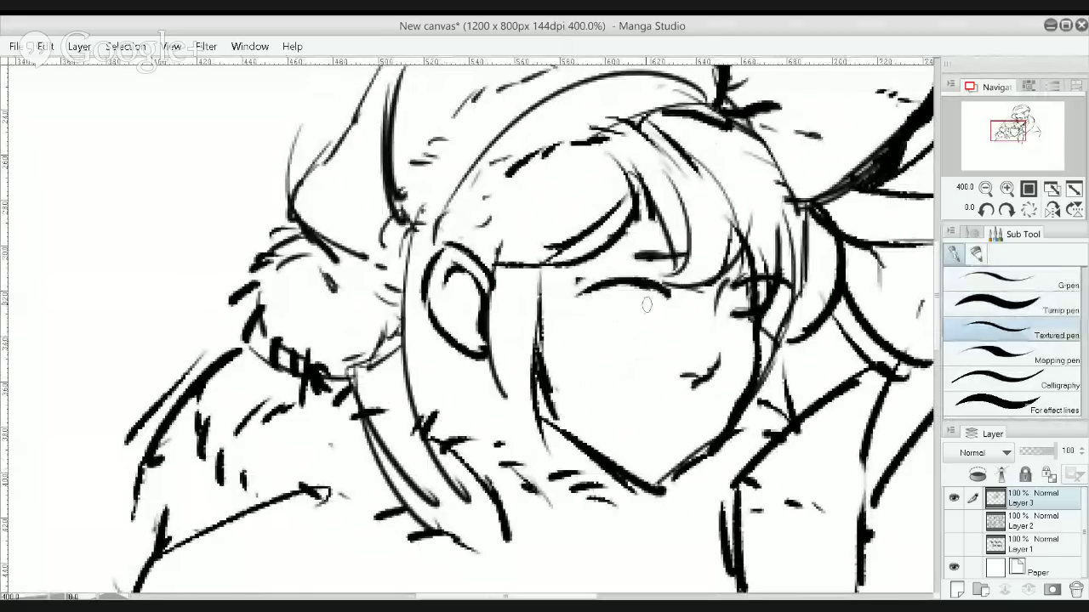
key("ctrl+z")
mouse_move(581, 294)
left_mouse_down()
mouse_move(651, 293)
mouse_move(632, 317)
left_mouse_up()
key("ctrl+z")
key("ctrl+z")
key("ctrl+z")
key("ctrl+z")
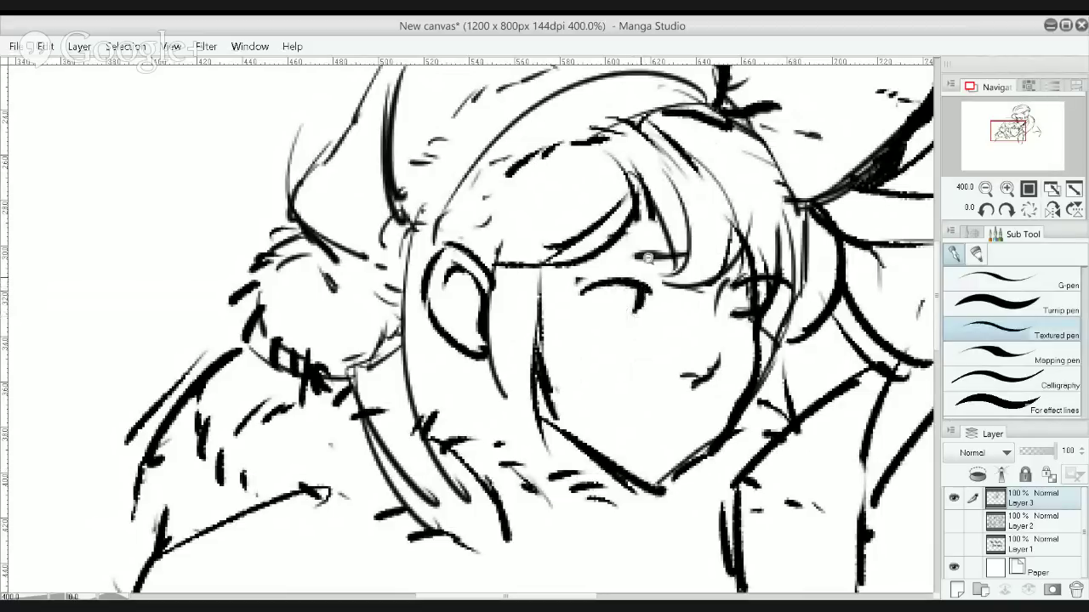
Try extra strokes in both of the lower figure's eyes, and undo them together with the near eye's iris edge
scroll(683, 270, "down", 3)
scroll(679, 281, "up", 2)
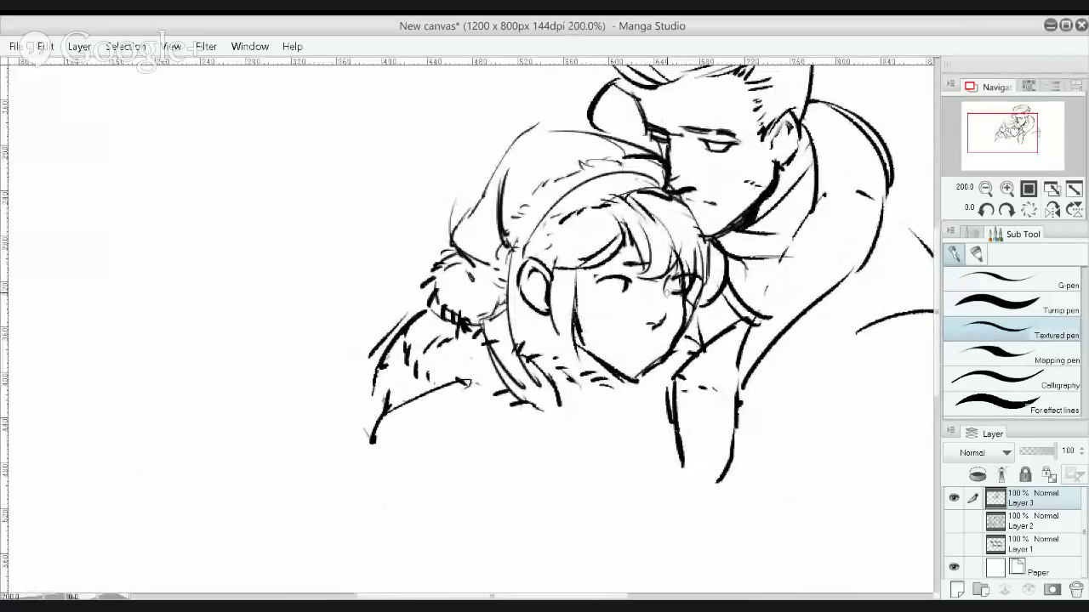
left_click_drag(668, 291, 690, 287)
left_click_drag(607, 281, 625, 289)
key("ctrl+z")
key("ctrl+z")
key("ctrl+z")
key("ctrl+z")
key("ctrl+z")
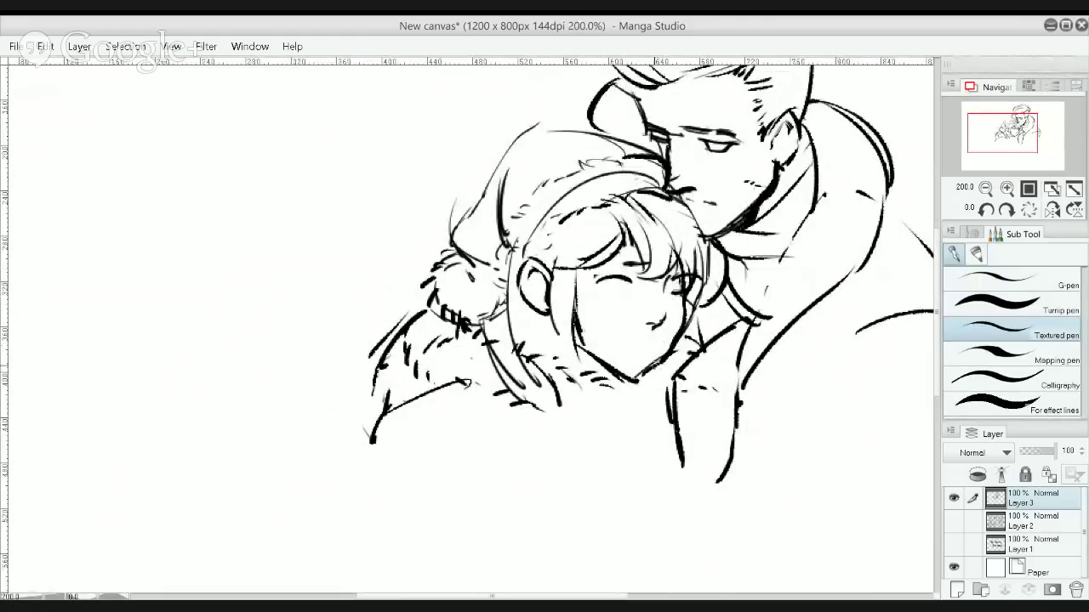
Erase the lower figure's near eye and redraw it with the G-pen as a closed, slanted lid line
left_click_drag(662, 364, 677, 337)
key("e")
left_click_drag(612, 284, 601, 285)
key("p")
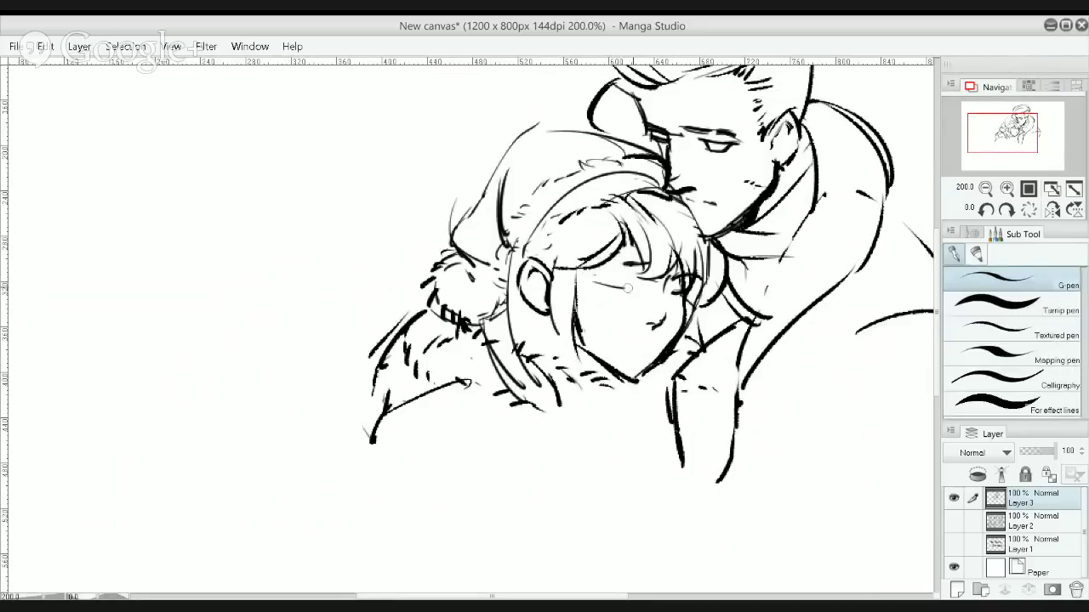
mouse_move(603, 283)
left_mouse_down()
mouse_move(683, 301)
mouse_move(618, 269)
left_mouse_up()
Sketch the lower figure's shoulder and sleeve folds as thin G-pen lines below the fur collar
scroll(612, 258, "down", 1)
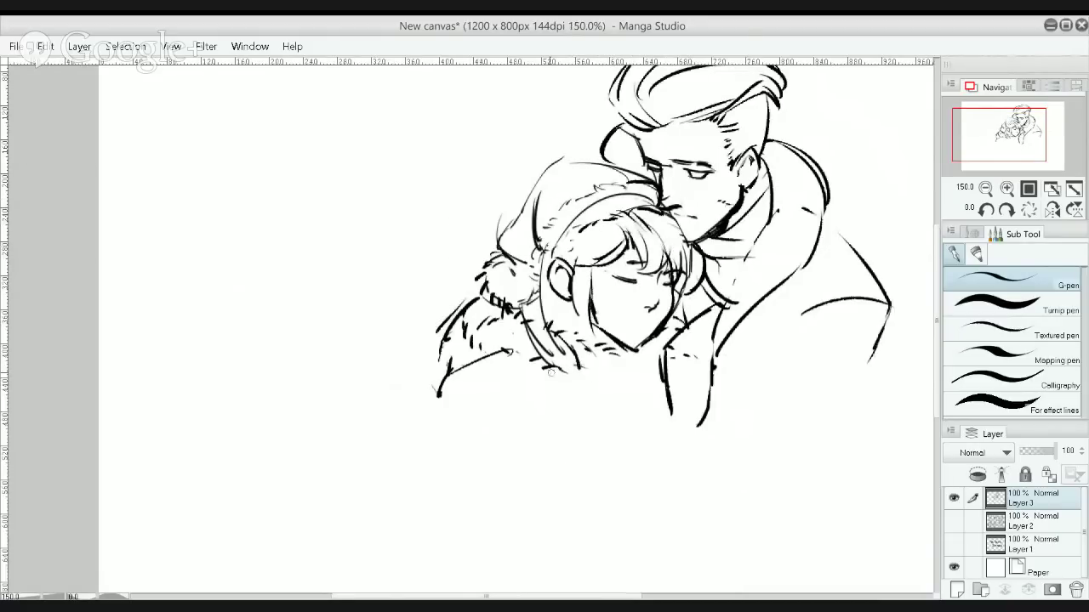
left_click_drag(462, 407, 487, 371)
mouse_move(598, 399)
left_mouse_down()
mouse_move(568, 401)
mouse_move(547, 424)
mouse_move(563, 443)
left_mouse_up()
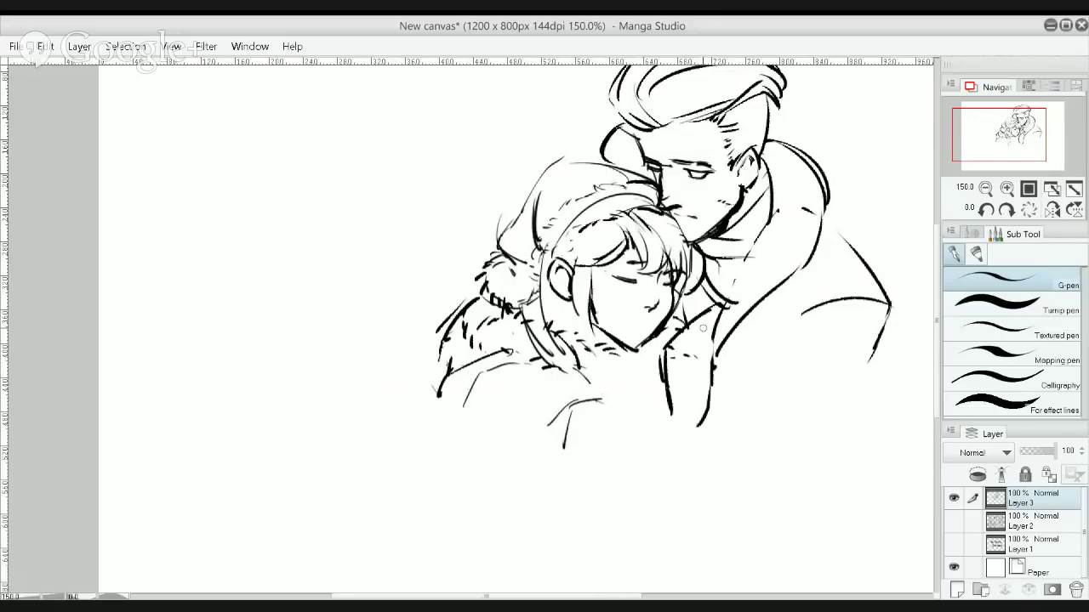
Erase the lower ends of the coat lines under the lower figure's chin and draw jagged fur edges there with the Textured pen
key("e")
mouse_move(682, 389)
left_mouse_down()
mouse_move(652, 389)
mouse_move(713, 428)
mouse_move(670, 361)
left_mouse_up()
key("b")
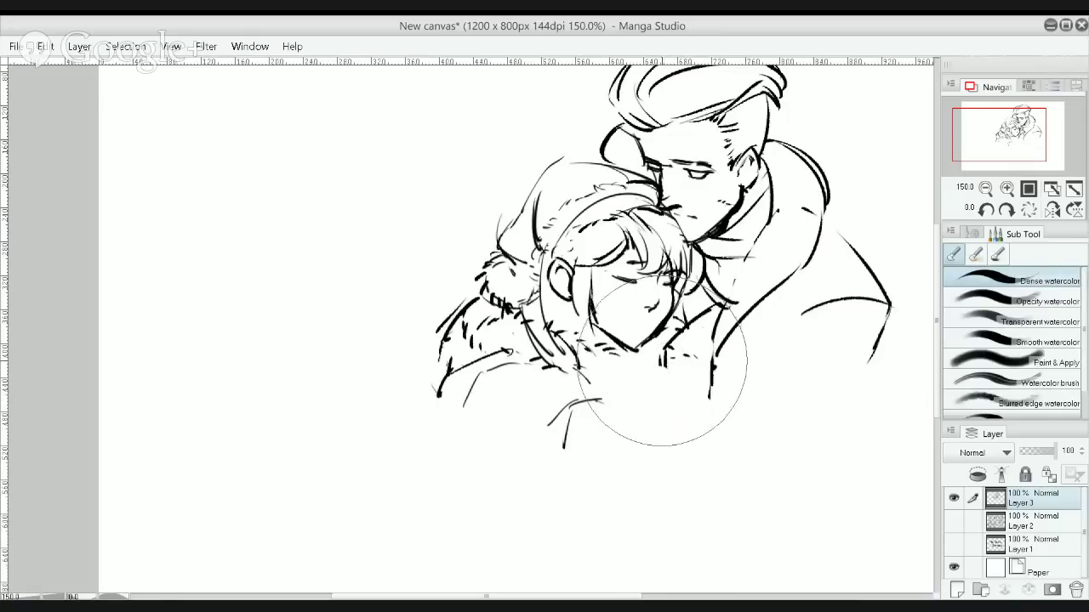
key("p")
left_click(1016, 335)
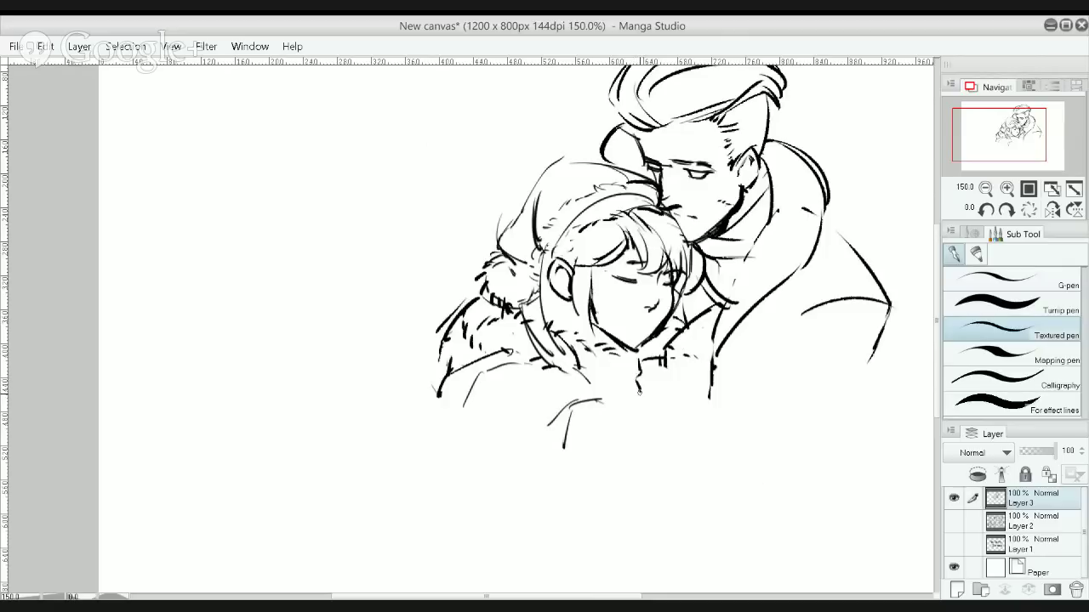
key("ctrl+z")
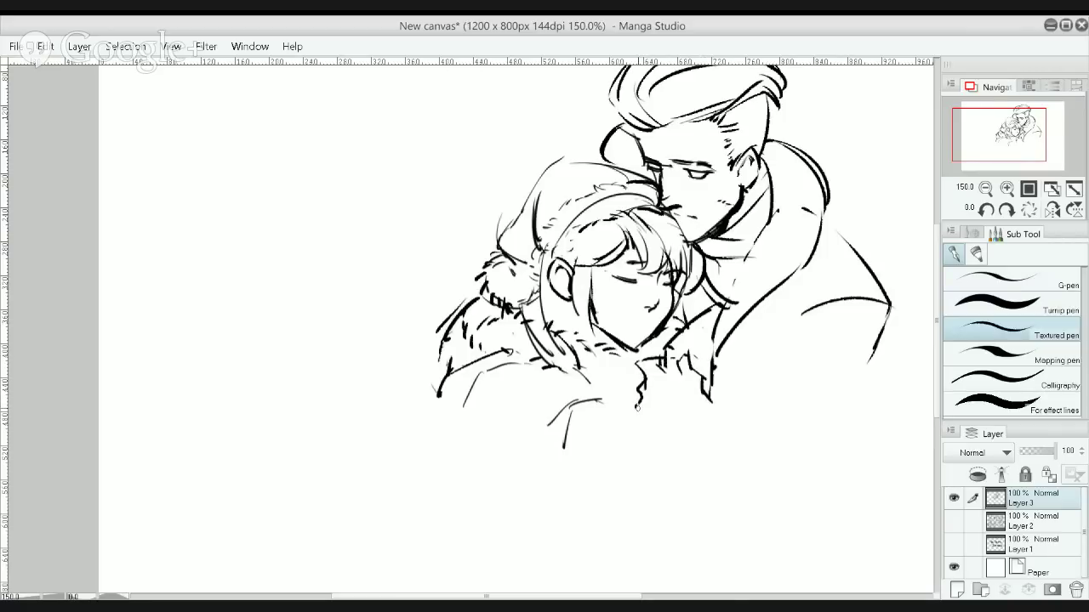
Erase and redraw the jagged stroke beside the upper figure's coat edge, and extend the front line down into a slanted lower edge
key("e")
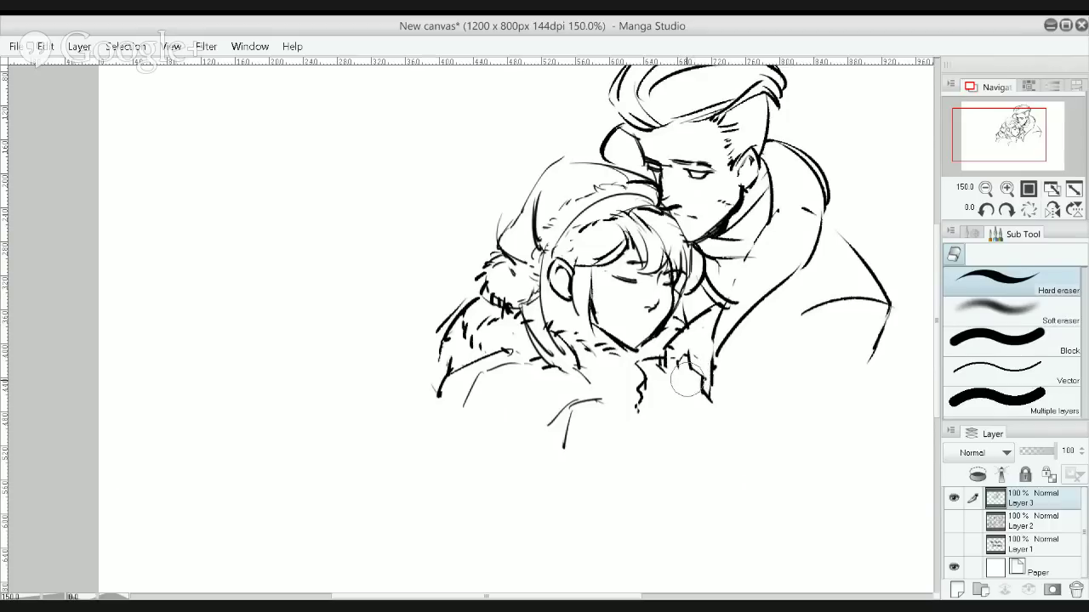
left_click_drag(696, 388, 694, 368)
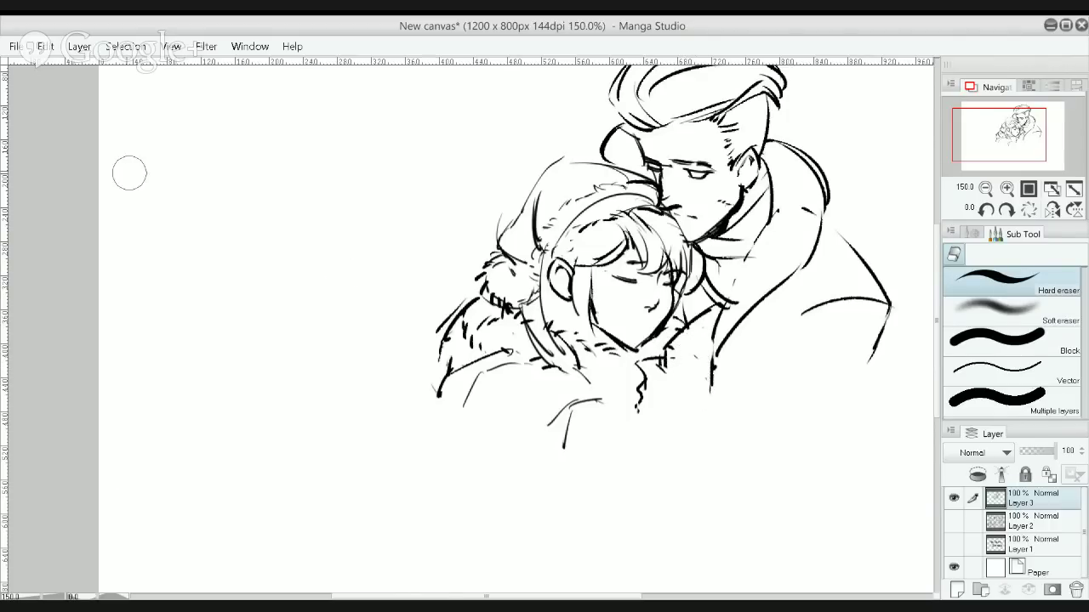
key("p")
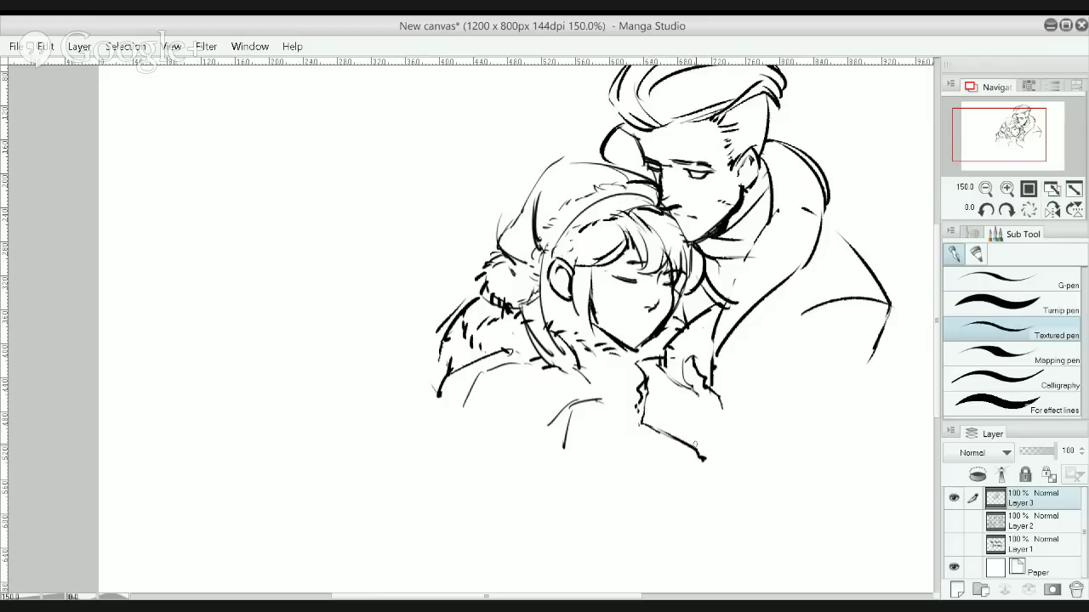
Try a connecting line down the open side of the coat front to the slanted edge's end
left_click_drag(712, 440, 704, 479)
key("ctrl+z")
left_click_drag(722, 411, 700, 479)
key("ctrl+z")
Erase the upper figure's mouth and redraw it as a single short G-pen stroke
left_click(644, 283)
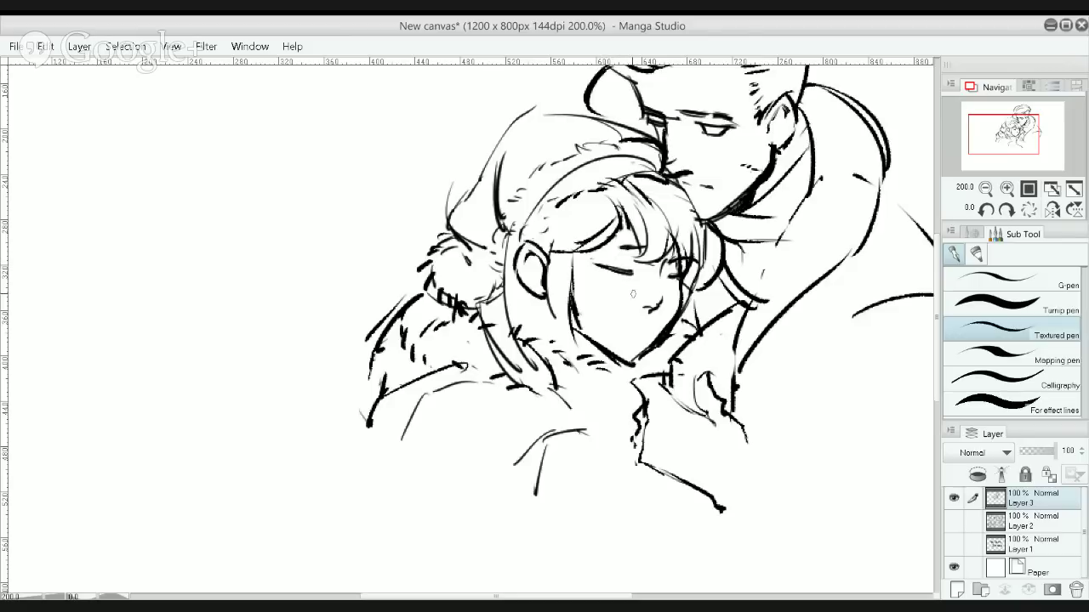
left_click(686, 193, "alt")
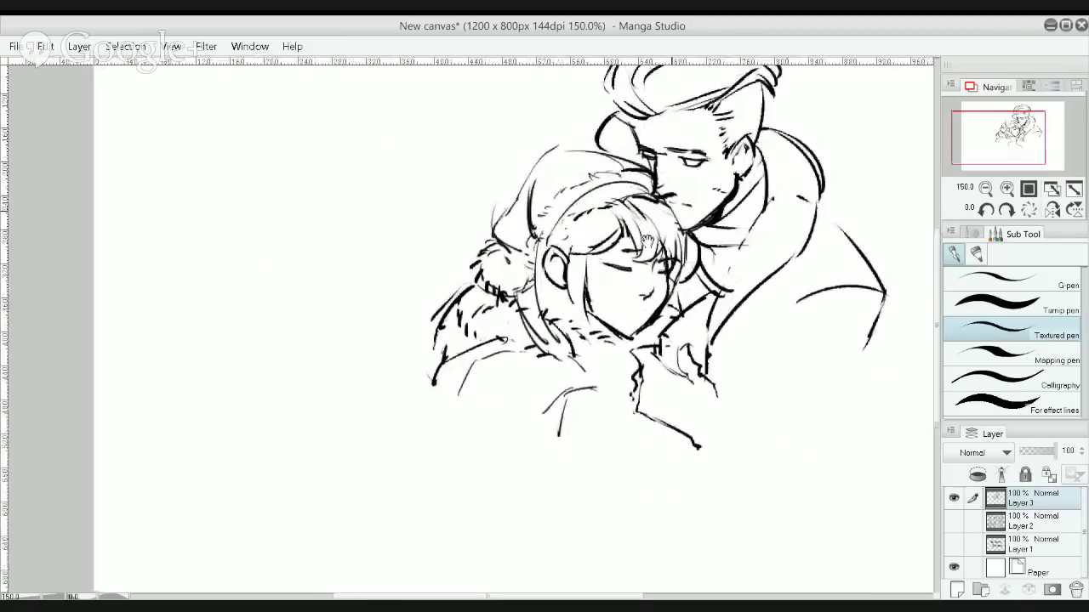
left_click_drag(697, 182, 616, 275)
left_click(610, 273, "ctrl")
key("e")
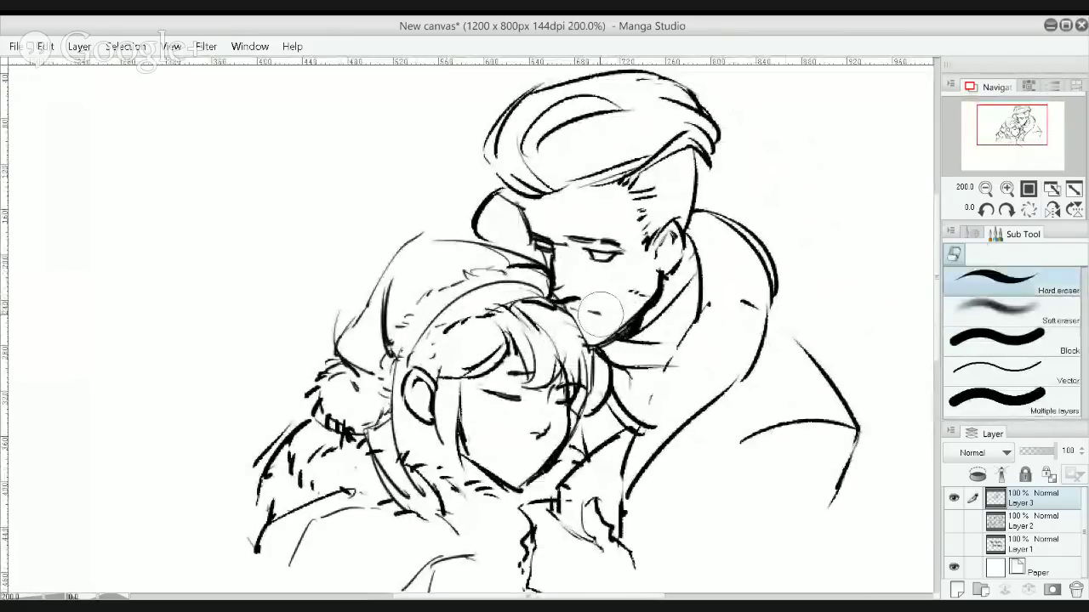
left_click_drag(601, 311, 599, 314)
key("p")
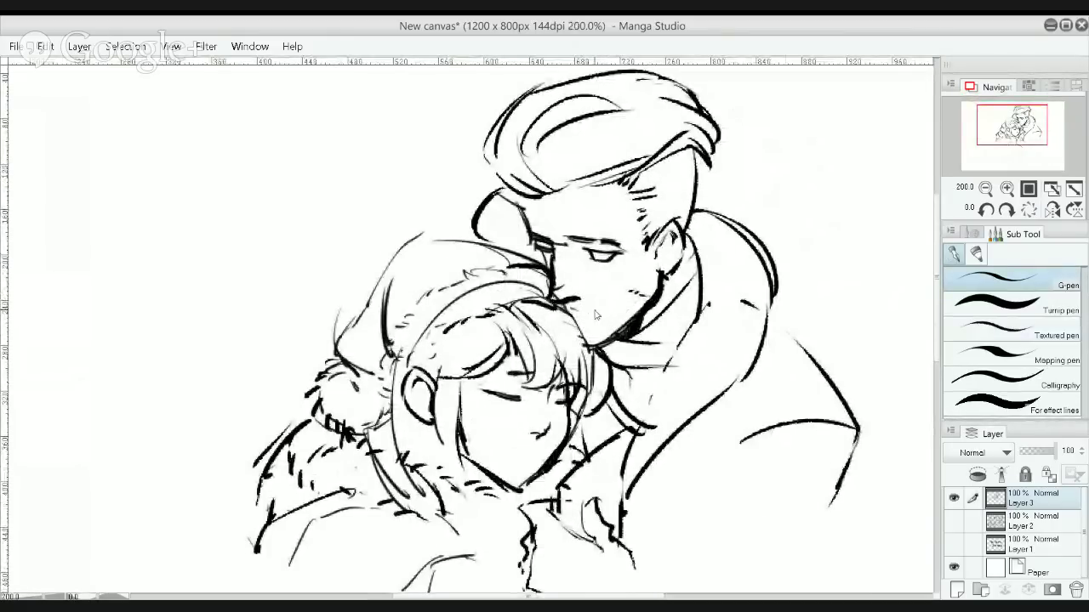
scroll(607, 265, "down", 1)
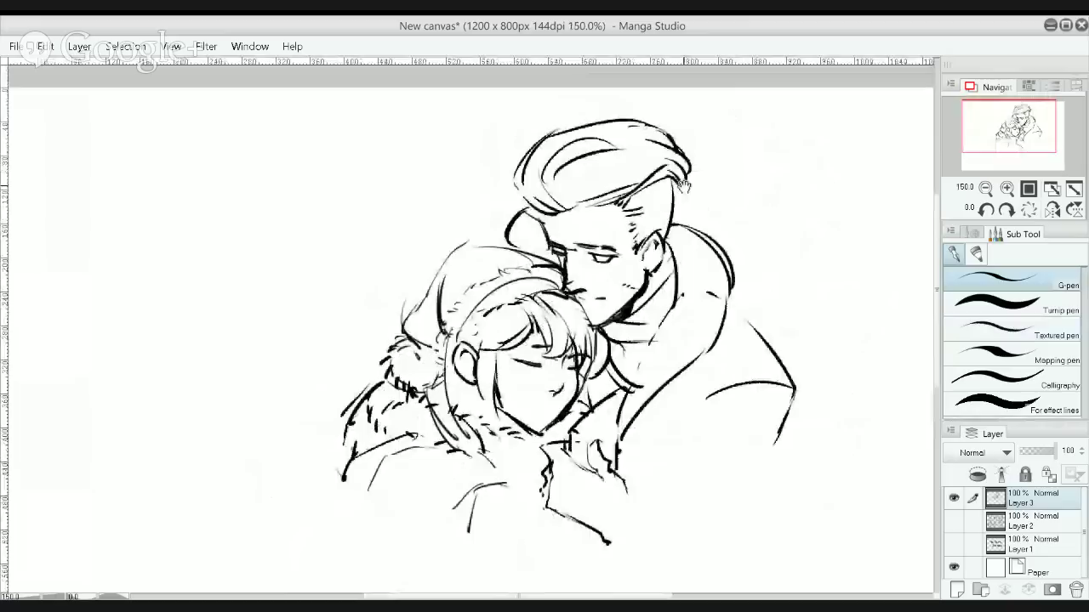
Try a short, slightly arched mouth stroke close beneath the lower figure's nose
scroll(648, 223, "up", 4)
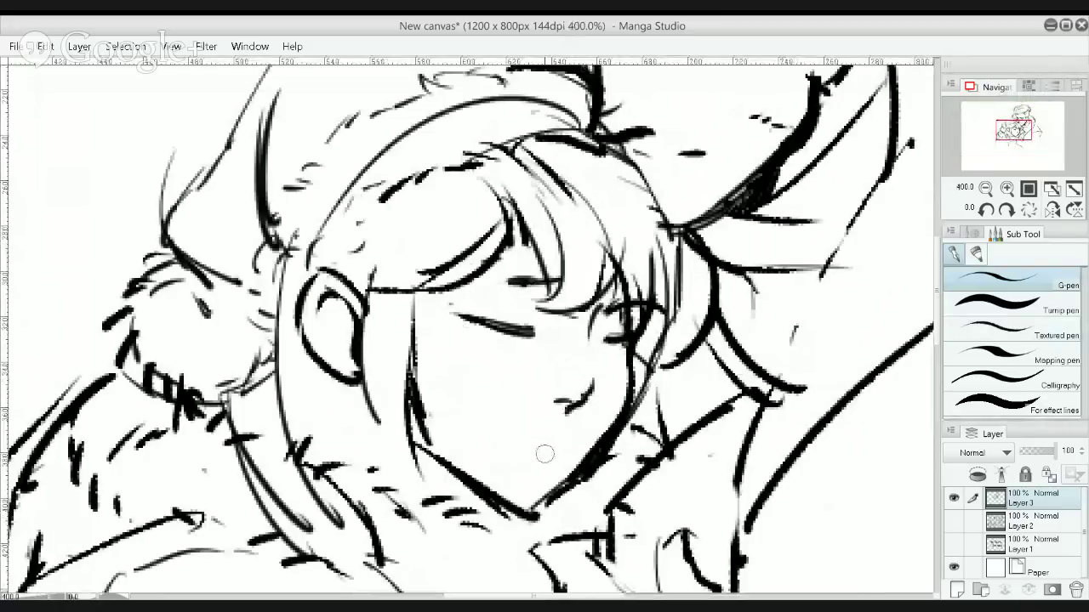
mouse_move(560, 439)
left_mouse_down()
mouse_move(585, 442)
mouse_move(575, 438)
left_mouse_up()
key("ctrl+z")
scroll(574, 383, "down", 4)
scroll(577, 385, "up", 5)
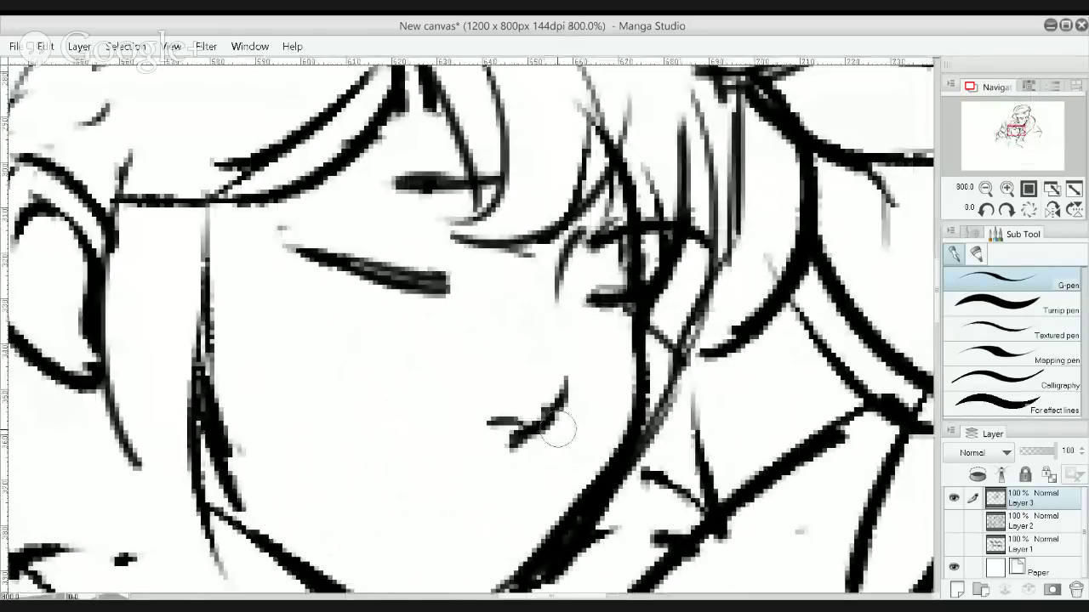
mouse_move(554, 432)
left_mouse_down()
mouse_move(594, 266)
mouse_move(600, 285)
mouse_move(607, 260)
left_mouse_up()
key("ctrl+z")
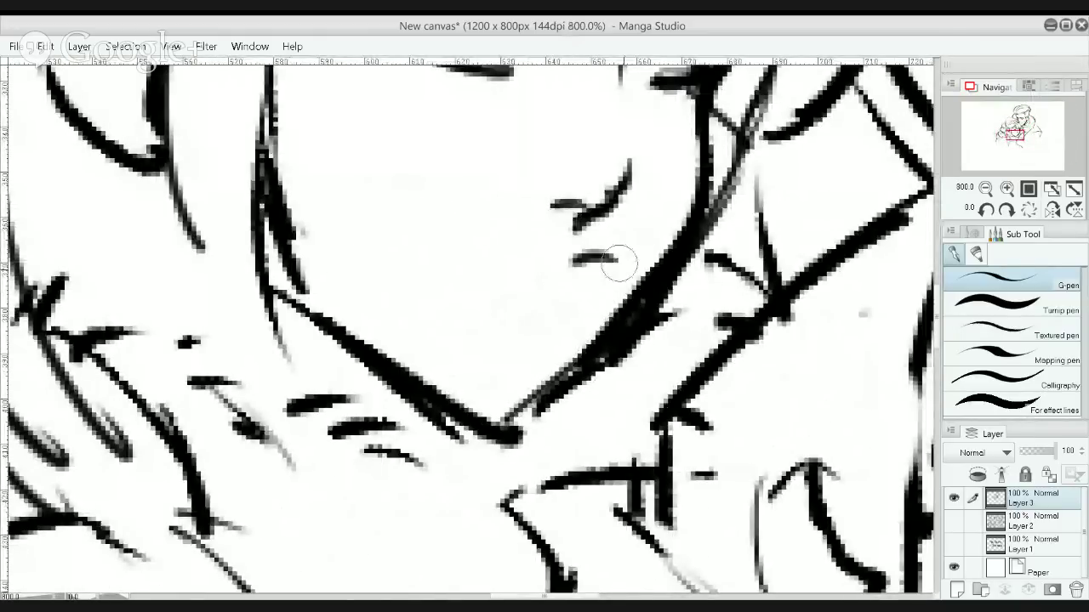
scroll(614, 261, "down", 2)
scroll(593, 325, "down", 1)
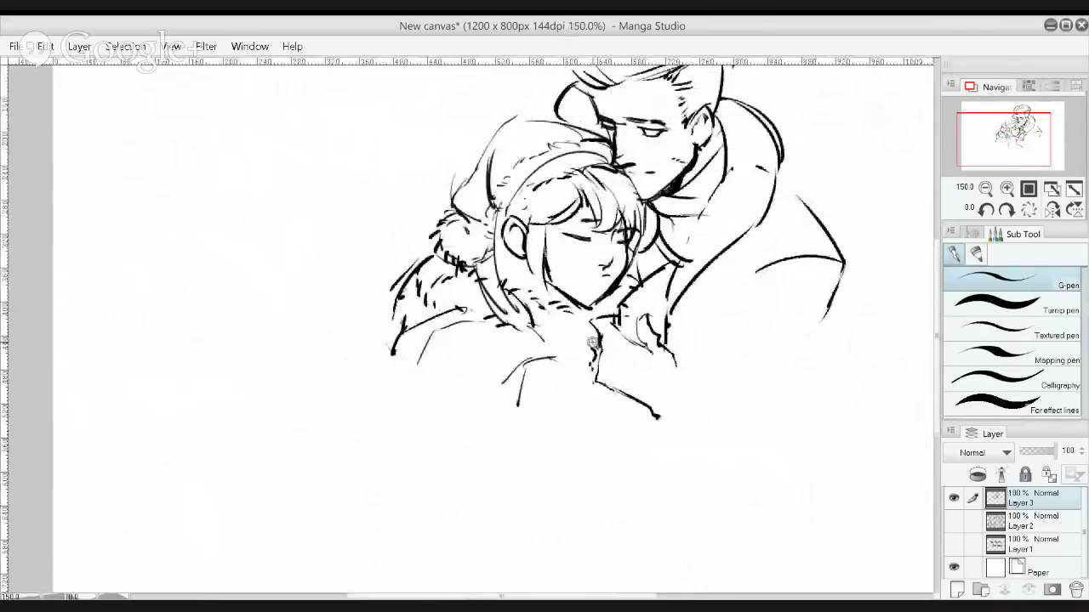
scroll(593, 324, "up", 1)
scroll(596, 327, "up", 1)
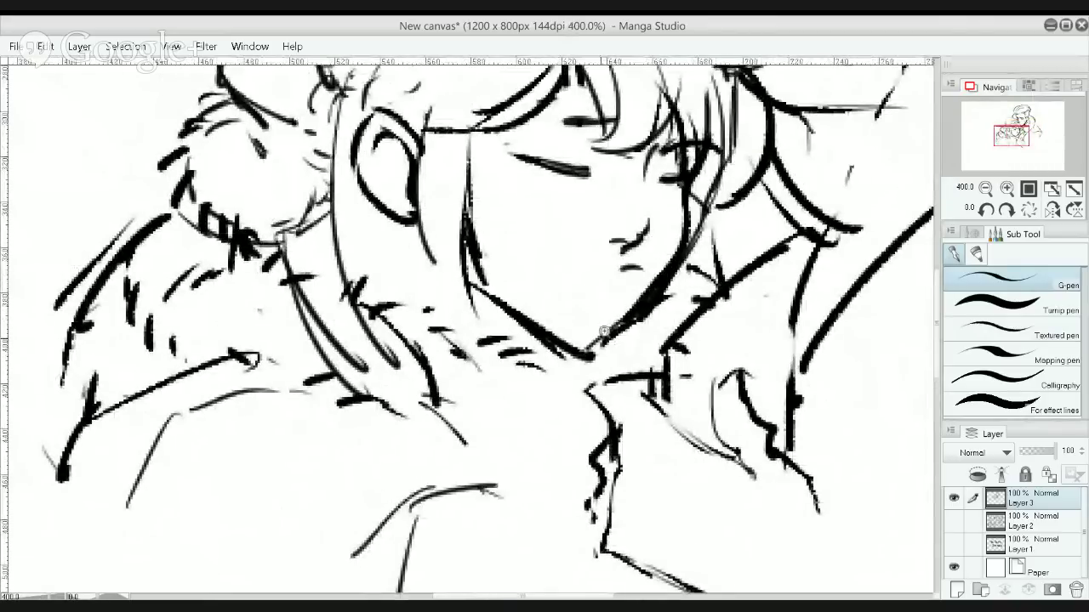
Reinforce the lower figure's chin with a G-pen stroke joining the two jaw lines
left_click(604, 336, "ctrl")
left_click_drag(658, 217, 665, 374)
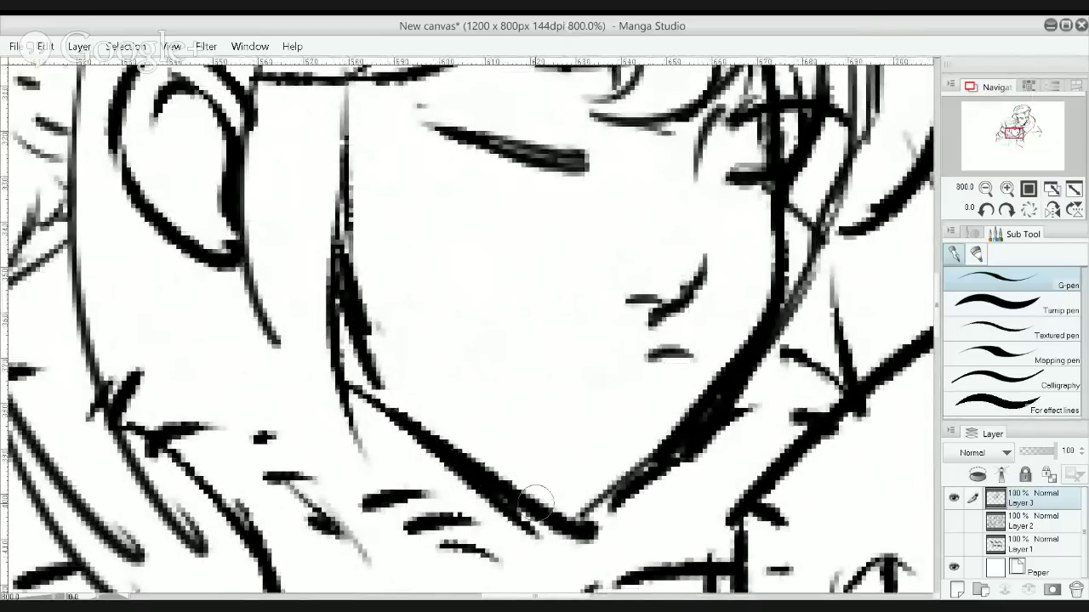
mouse_move(548, 510)
left_mouse_down()
mouse_move(612, 493)
mouse_move(627, 478)
left_mouse_up()
left_click(625, 437, "alt")
left_click(662, 441, "alt")
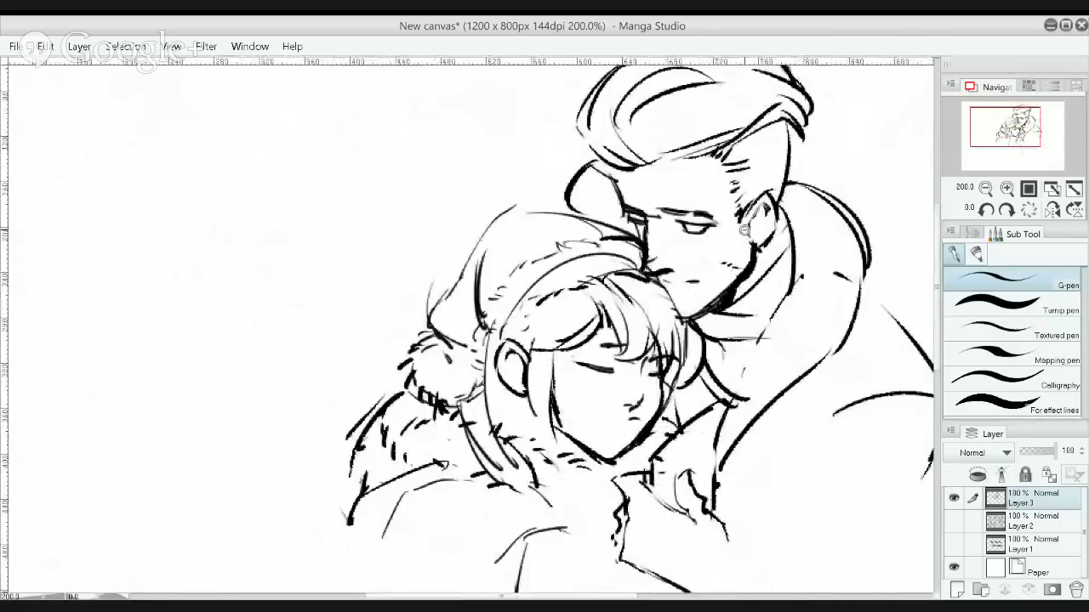
left_click(711, 224, "alt")
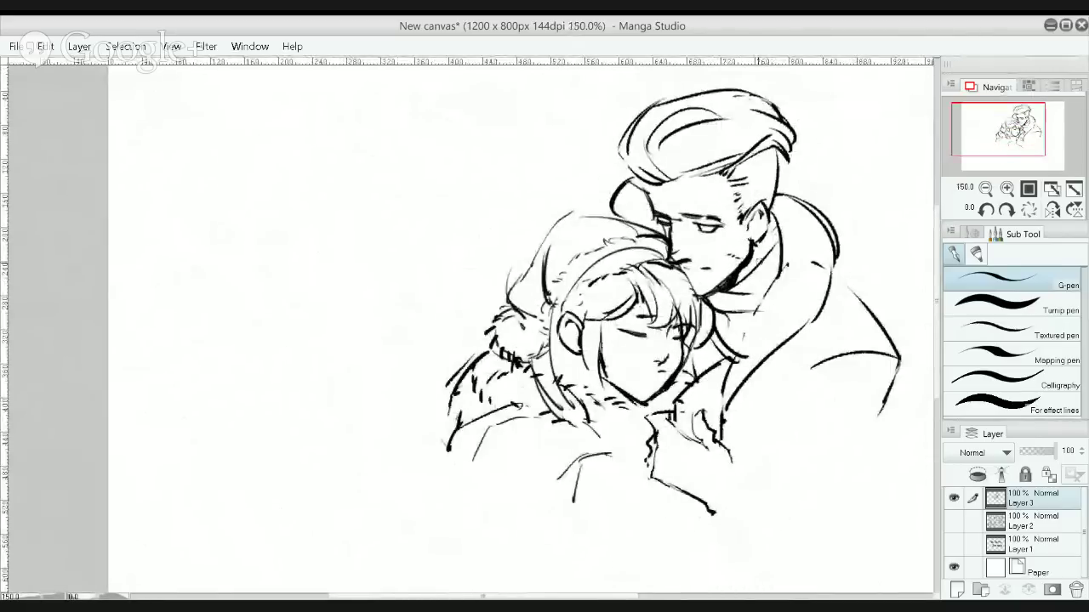
Erase the lower figure's mouth and redraw it as two short dashes slightly lower on the face
scroll(606, 399, "up", 3)
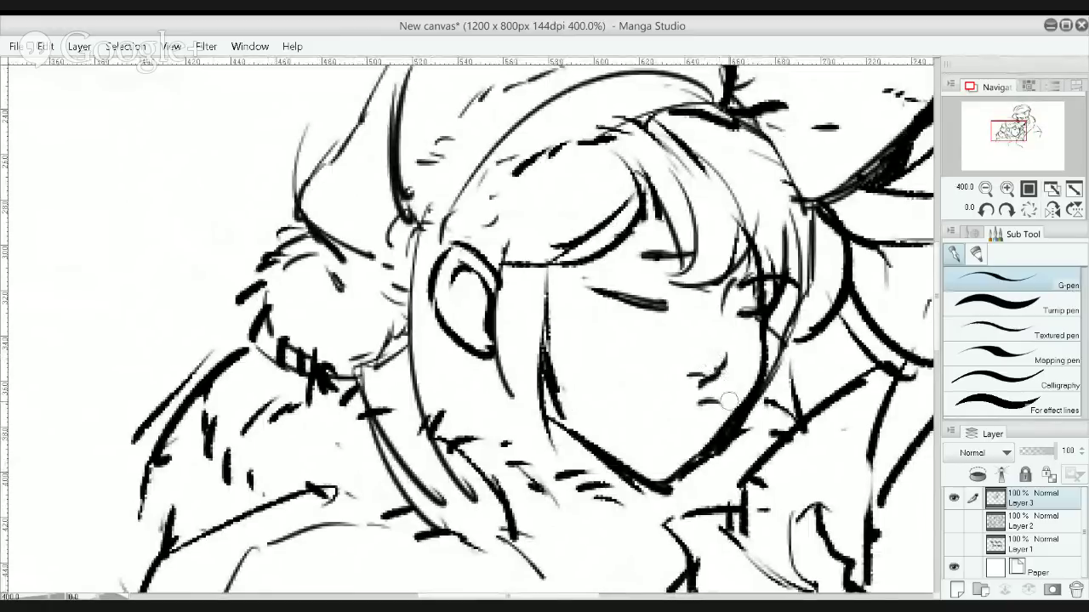
key("e")
mouse_move(707, 403)
left_mouse_down()
mouse_move(675, 413)
mouse_move(698, 410)
left_mouse_up()
key("p")
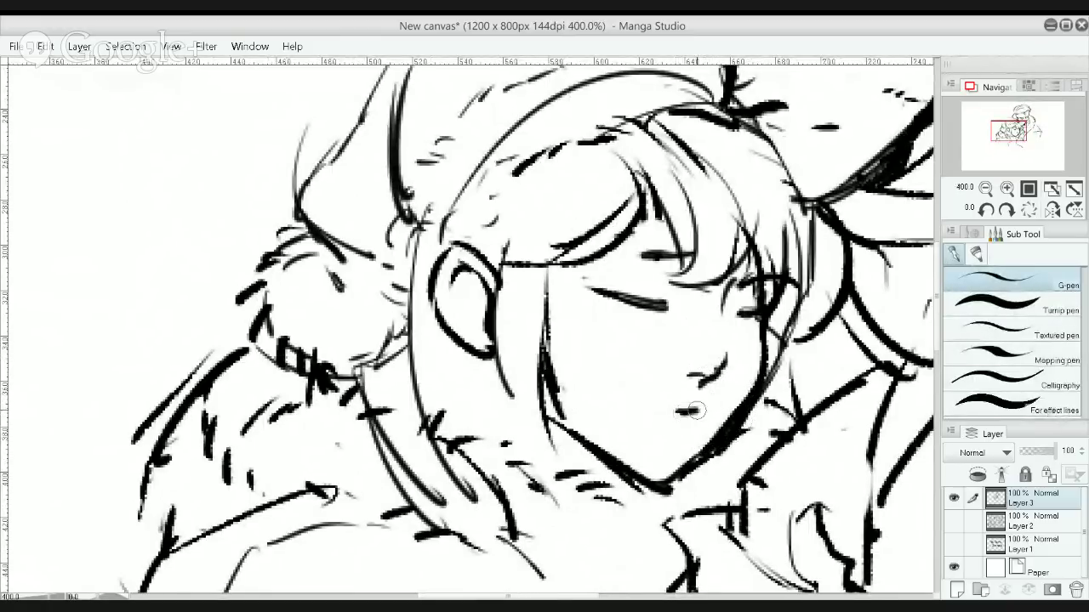
key("ctrl+z")
left_click_drag(684, 412, 706, 411)
Draw long hair strands hanging between the lower figure's ear and cheek down to the jaw, retrying until the curve fits
left_click_drag(507, 381, 575, 460)
key("ctrl+z")
left_click_drag(503, 372, 524, 409)
key("ctrl+z")
mouse_move(526, 369)
left_mouse_down()
mouse_move(545, 441)
mouse_move(561, 454)
left_mouse_up()
key("ctrl+z")
left_click_drag(527, 345, 561, 471)
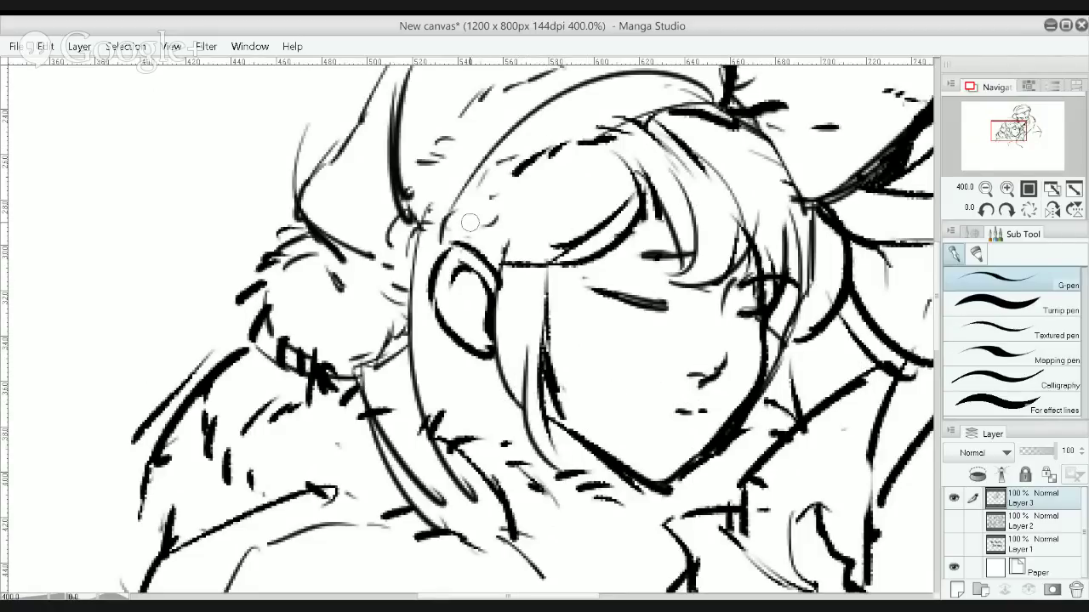
Erase the hat's lines above the ear and redraw the trim there as short, jagged G-pen fur strokes
key("e")
mouse_move(426, 213)
left_mouse_down()
mouse_move(396, 182)
mouse_move(397, 214)
mouse_move(379, 220)
mouse_move(400, 168)
mouse_move(429, 142)
left_mouse_up()
key("p")
key("ctrl+z")
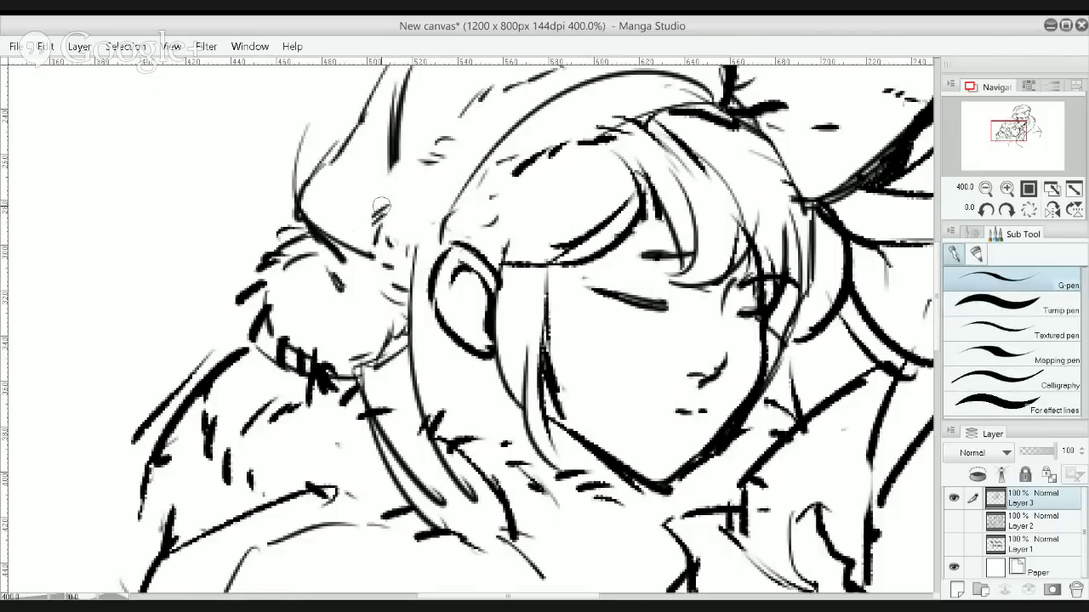
mouse_move(380, 205)
left_mouse_down()
mouse_move(387, 171)
mouse_move(427, 152)
mouse_move(458, 107)
left_mouse_up()
left_click_drag(398, 259, 385, 245)
left_click_drag(380, 284, 400, 252)
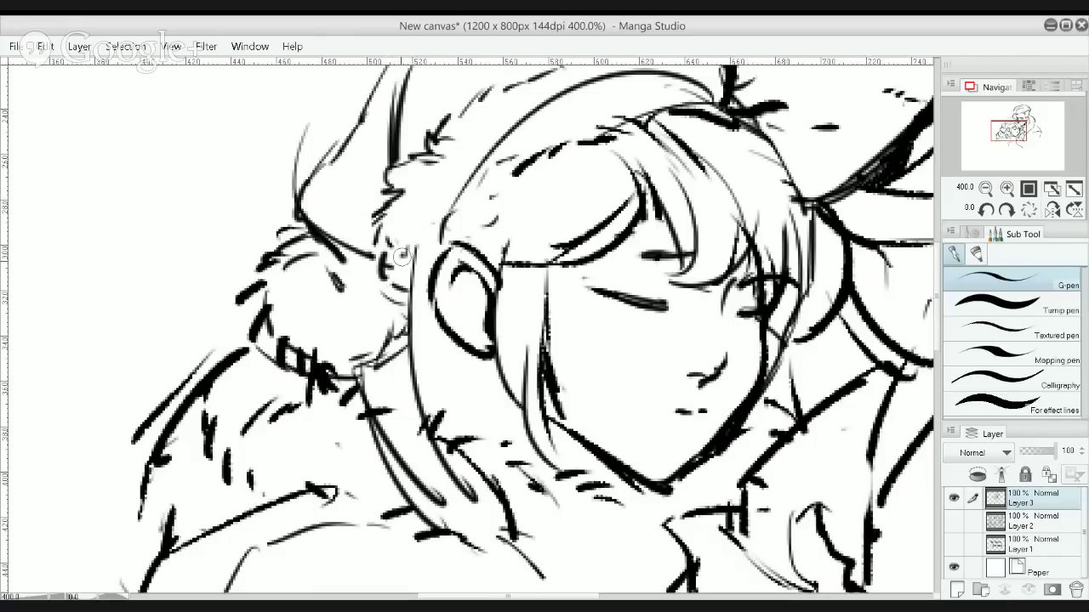
Erase the remaining upper edge of the hat's fur trim, the inner brim curves and the crown's top outline
scroll(510, 207, "up", 5)
key("e")
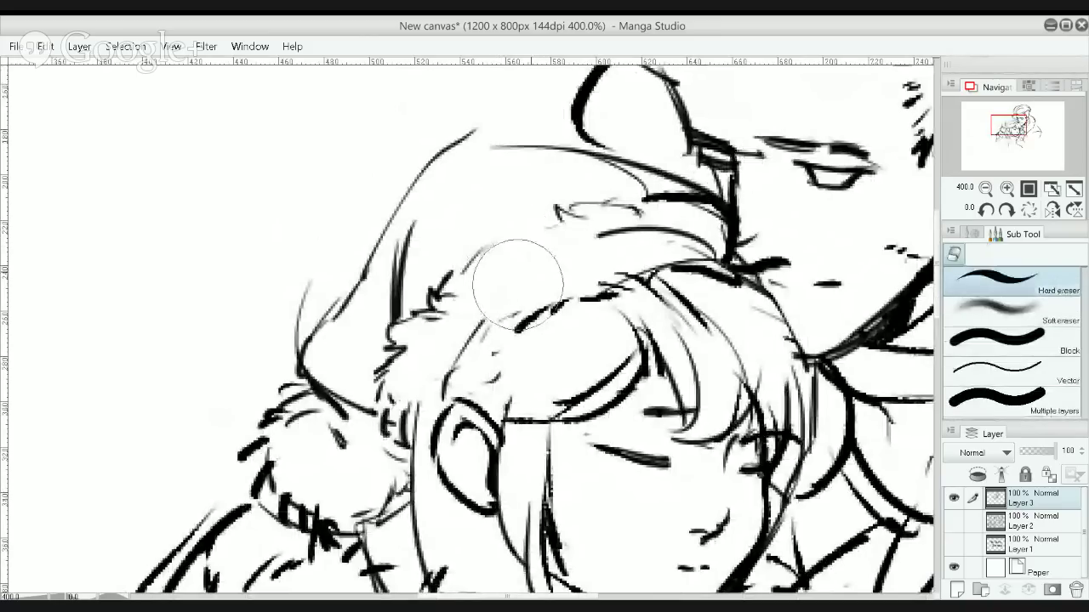
mouse_move(517, 283)
left_mouse_down()
mouse_move(595, 236)
mouse_move(709, 230)
mouse_move(683, 212)
mouse_move(554, 213)
left_mouse_up()
key("b")
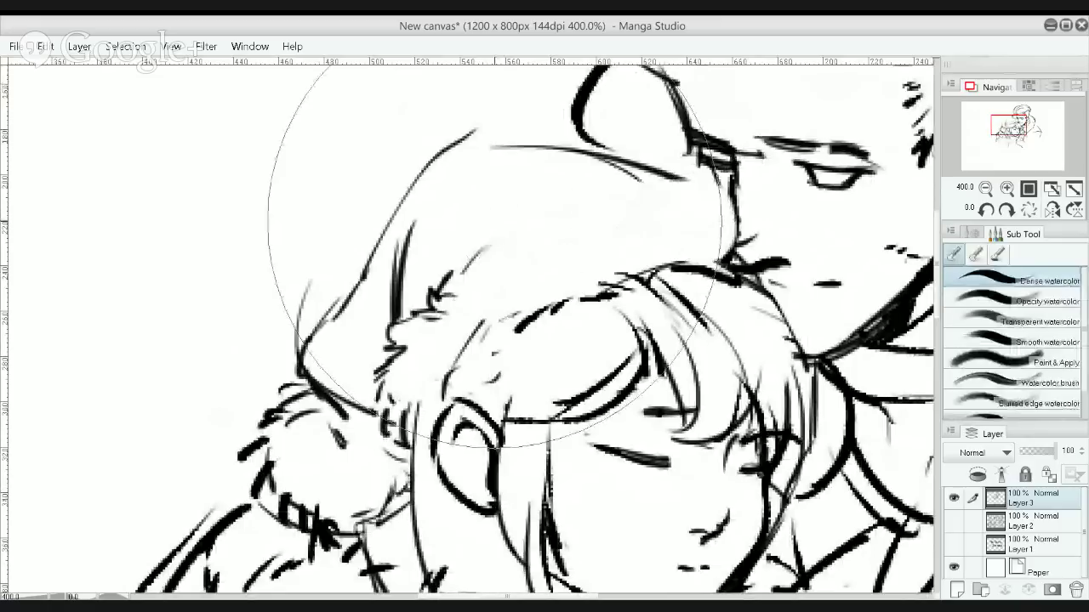
key("e")
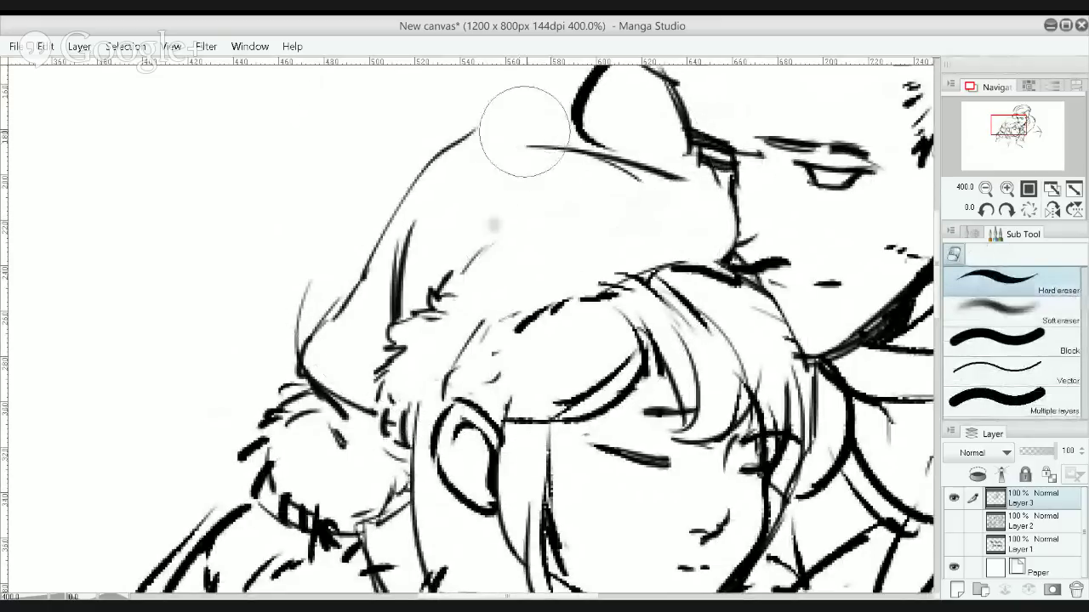
mouse_move(523, 132)
left_mouse_down()
mouse_move(505, 149)
mouse_move(679, 182)
mouse_move(596, 164)
mouse_move(470, 180)
mouse_move(473, 236)
left_mouse_up()
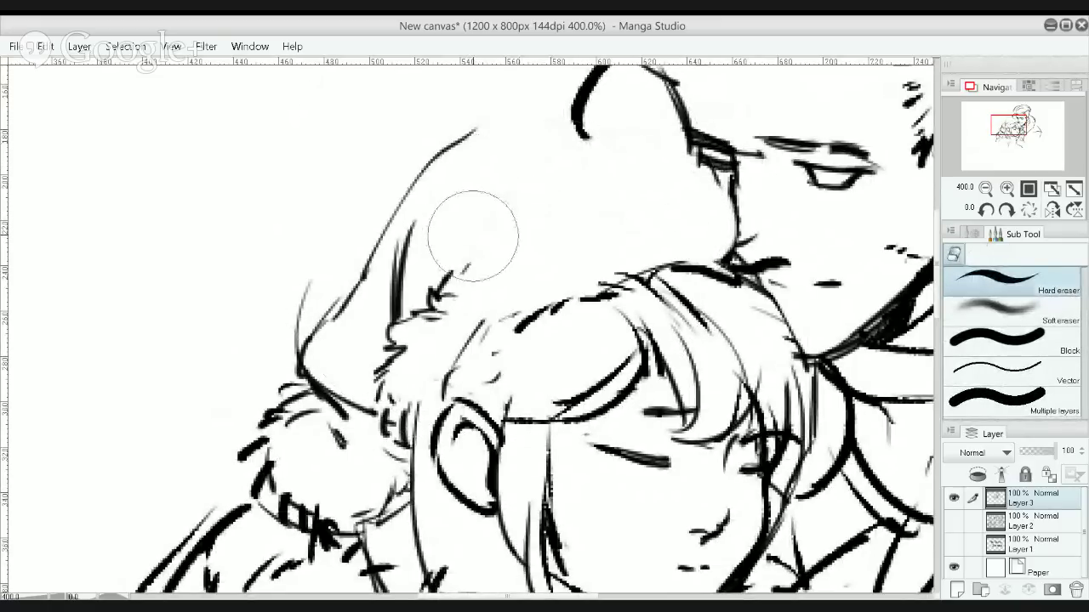
Redraw the hat's crown as a higher arc with the Textured pen and add a broken, jagged upper edge to the fur trim
key("p")
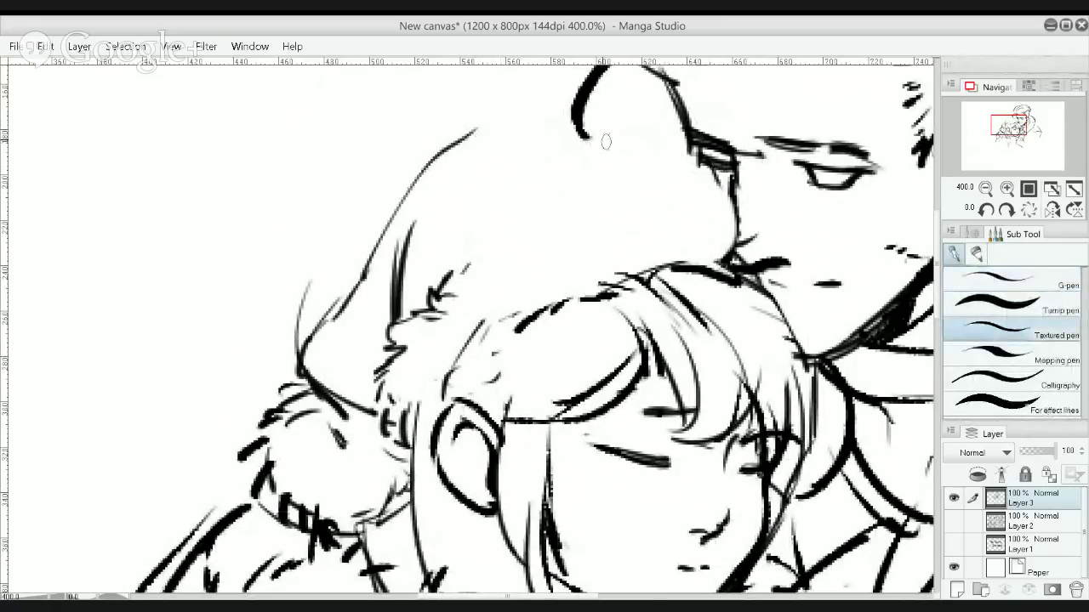
mouse_move(481, 124)
left_mouse_down()
mouse_move(553, 102)
mouse_move(689, 128)
left_mouse_up()
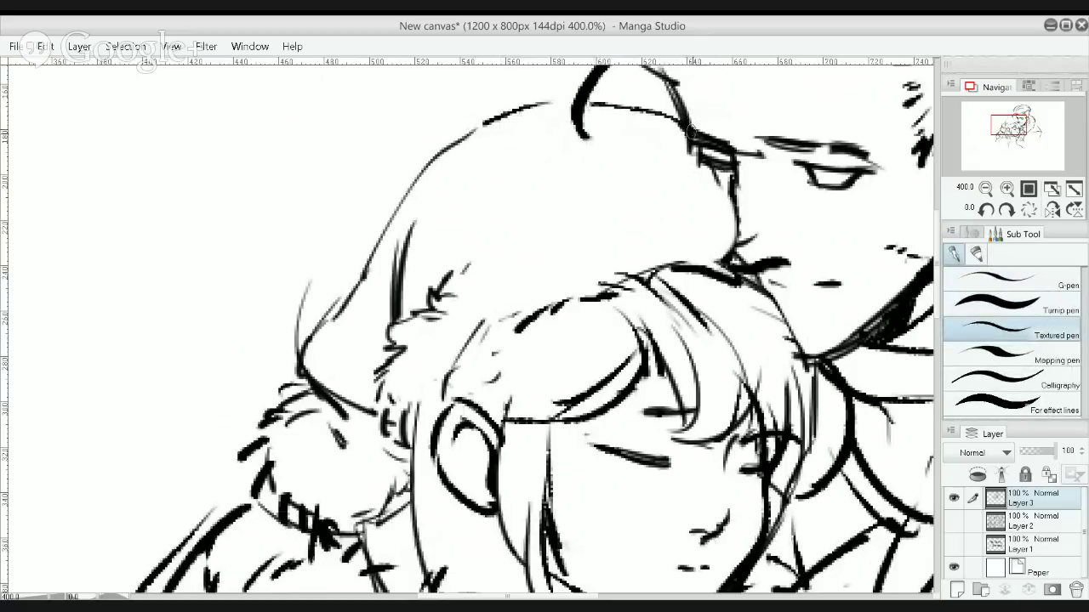
key("ctrl+z")
mouse_move(584, 109)
left_mouse_down()
mouse_move(702, 159)
mouse_move(724, 172)
mouse_move(727, 213)
mouse_move(712, 183)
mouse_move(729, 205)
left_mouse_up()
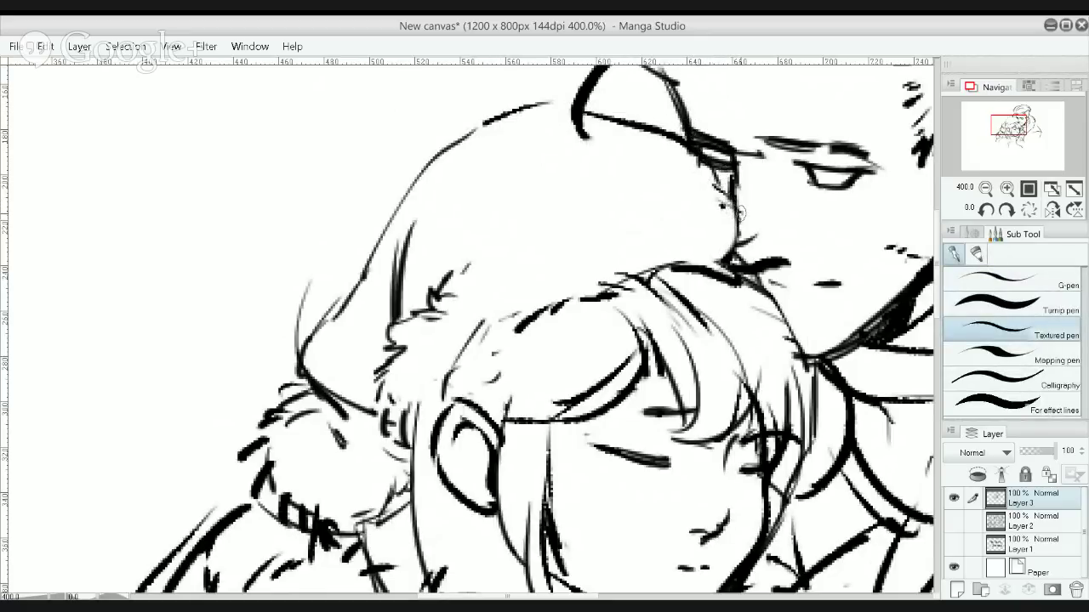
mouse_move(501, 253)
left_mouse_down()
mouse_move(525, 230)
mouse_move(622, 192)
mouse_move(723, 198)
mouse_move(736, 221)
left_mouse_up()
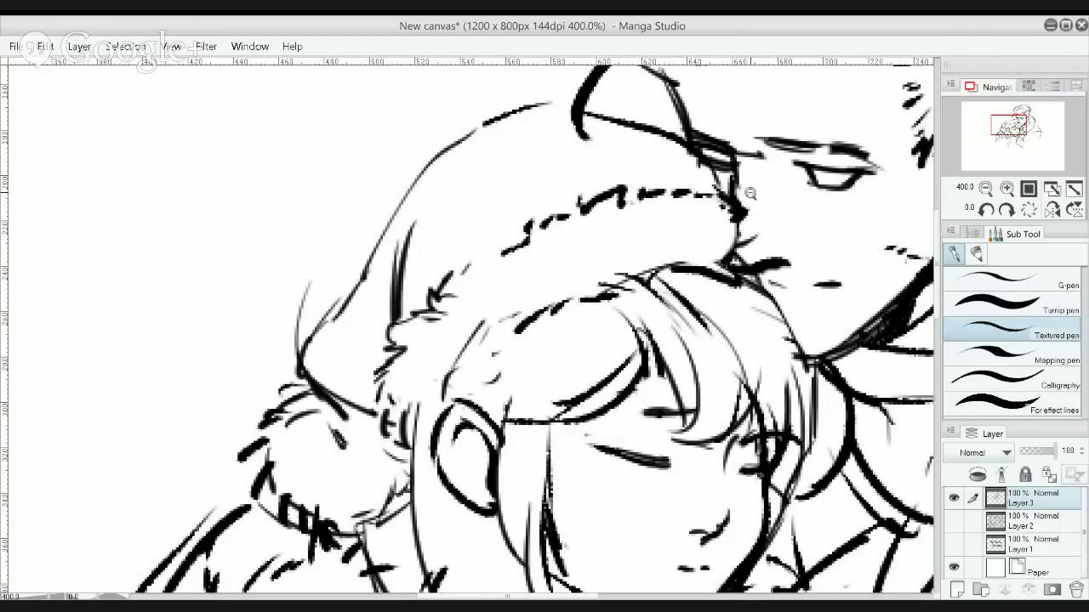
Erase the rough line where the hat's fur trim meets the upper figure's nose and redraw it as a cleaner Textured pen contour
left_click(751, 193, "alt")
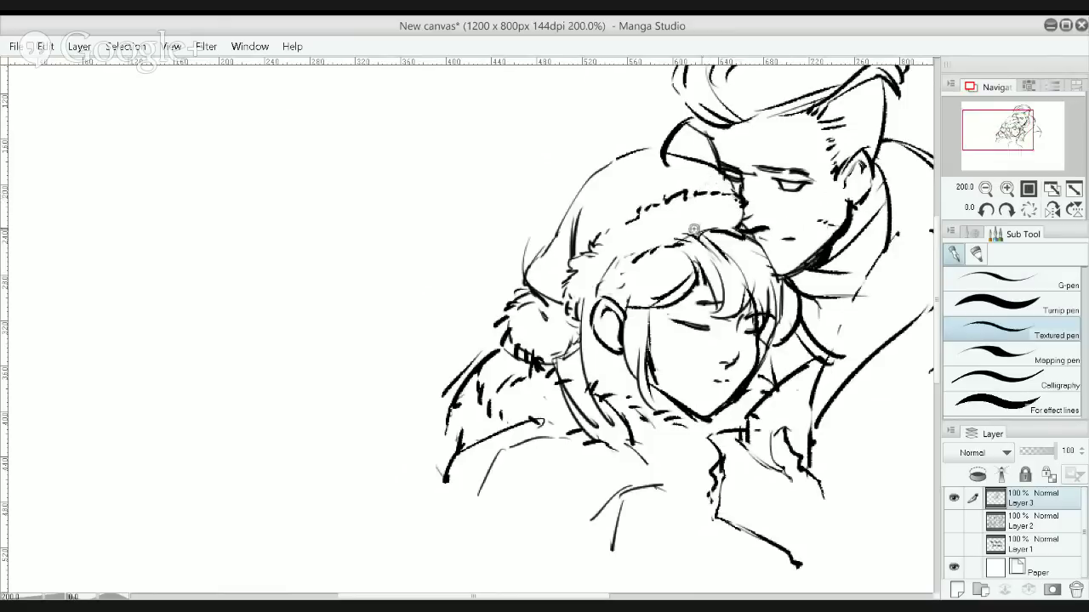
scroll(688, 219, "up", 2)
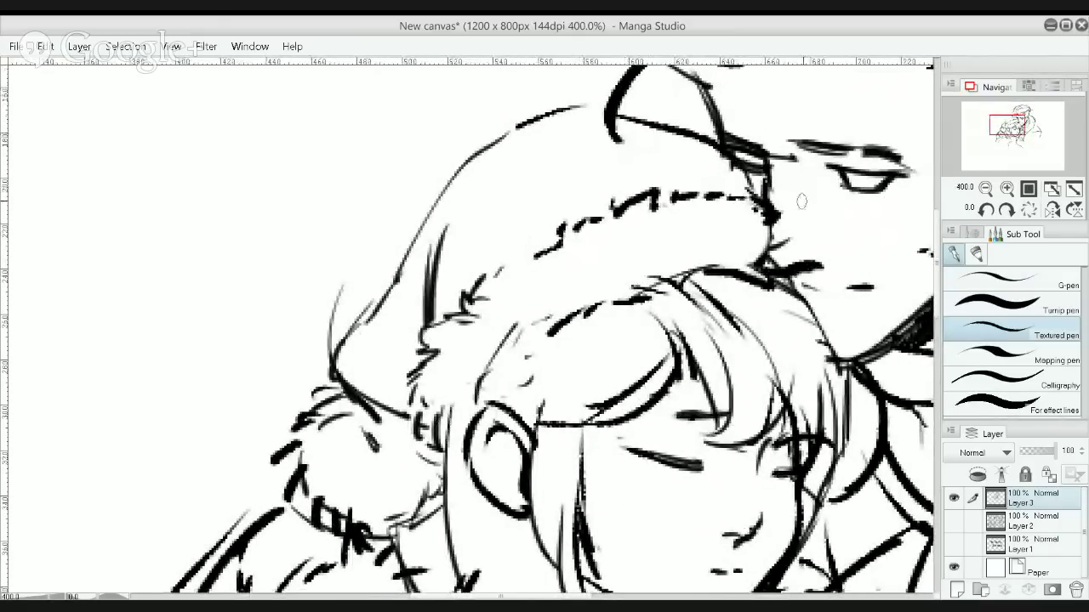
key("e")
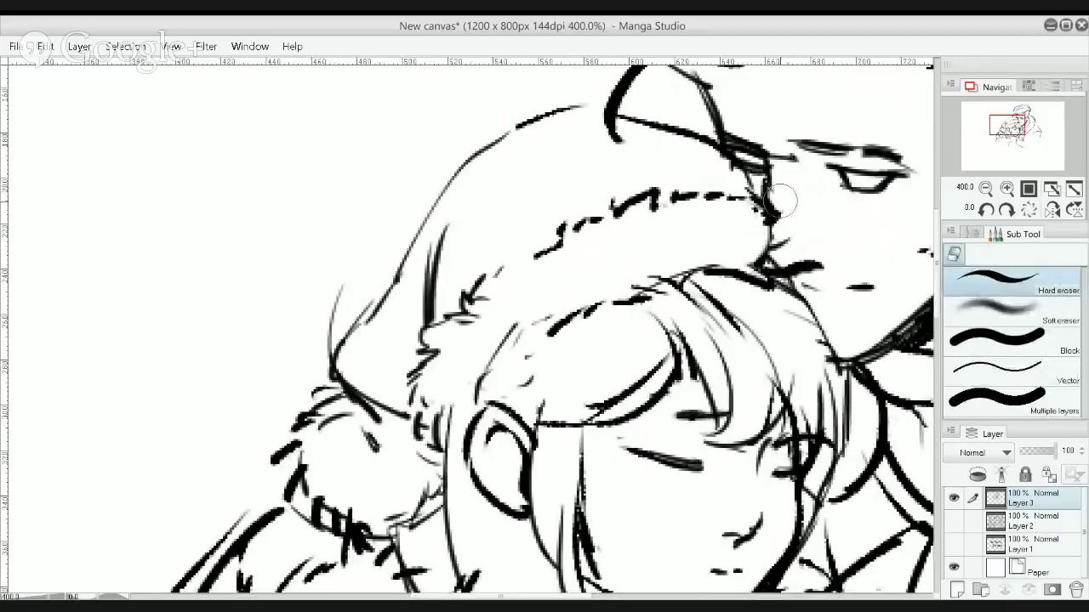
left_click_drag(780, 201, 771, 265)
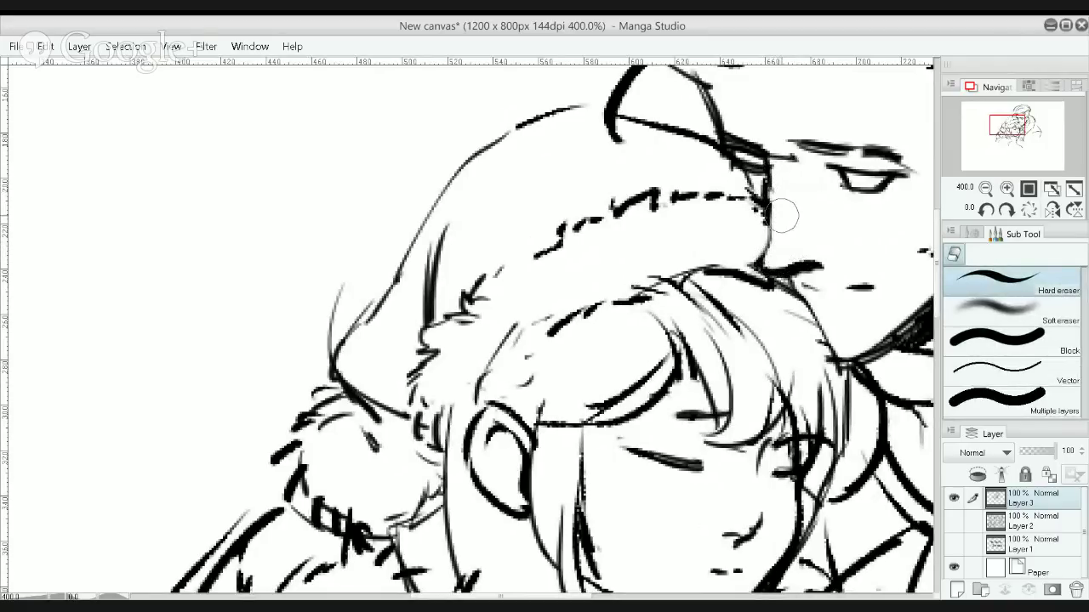
mouse_move(783, 217)
left_mouse_down()
mouse_move(780, 198)
mouse_move(776, 238)
mouse_move(781, 184)
left_mouse_up()
key("p")
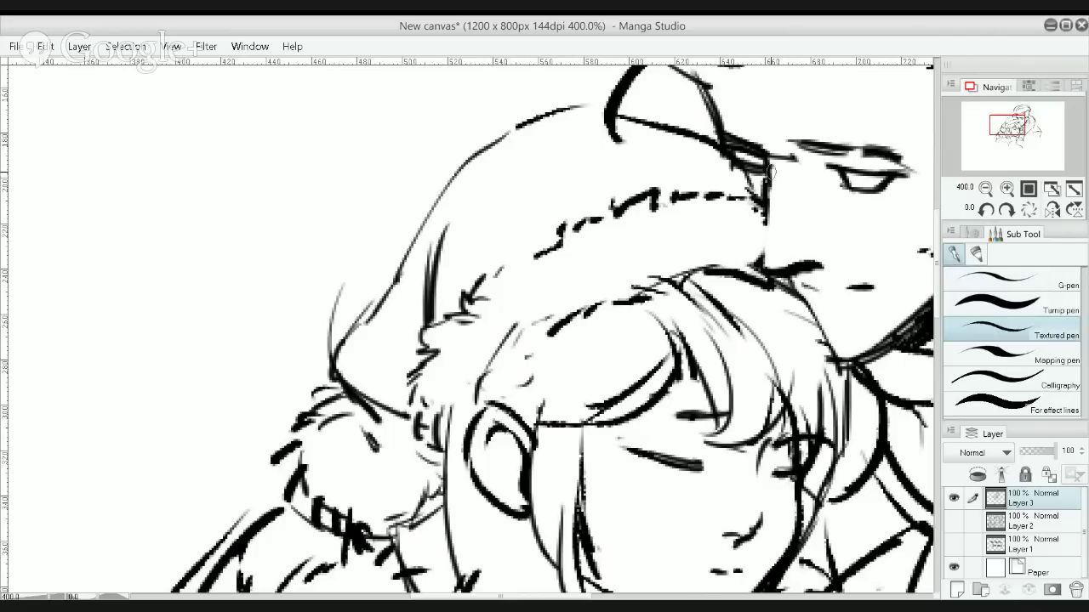
left_click_drag(770, 173, 764, 266)
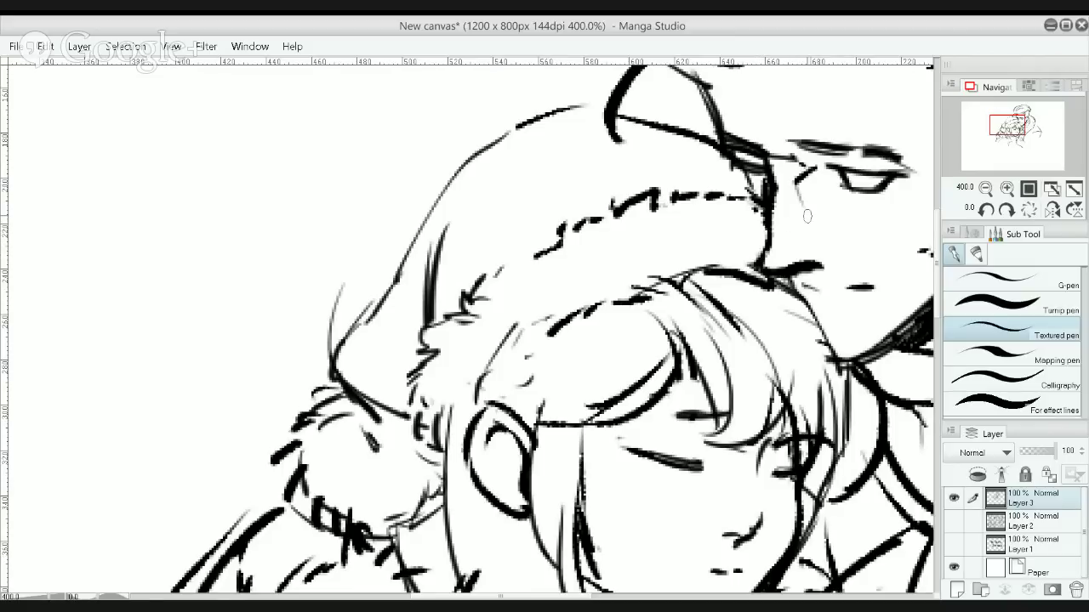
Draw the upper figure's notched coat lapel running from the front opening up to the collar, retrying strokes
scroll(794, 212, "down", 4)
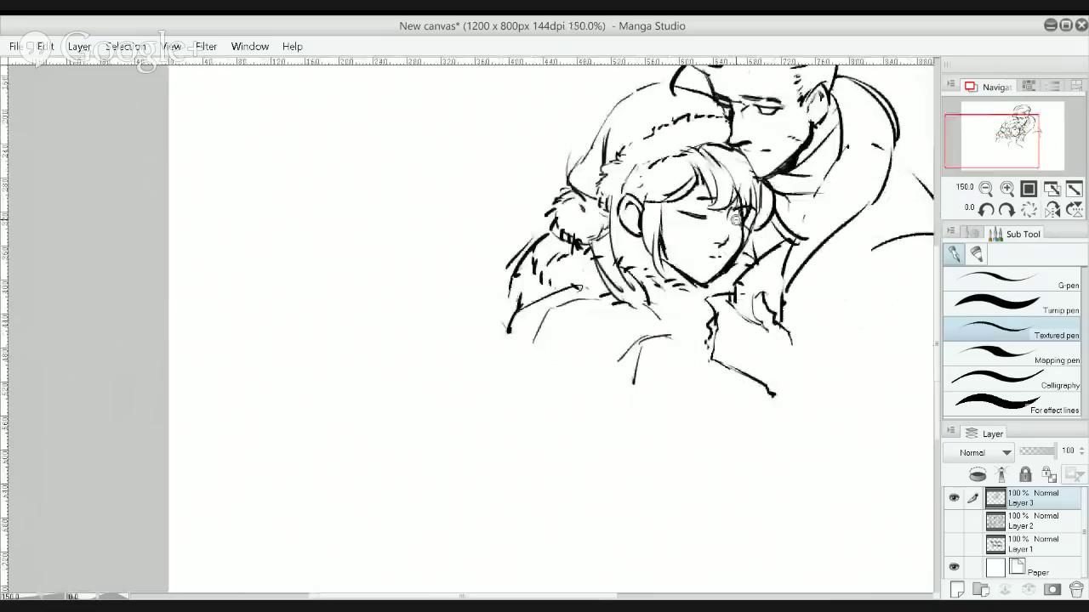
left_click_drag(748, 209, 649, 345)
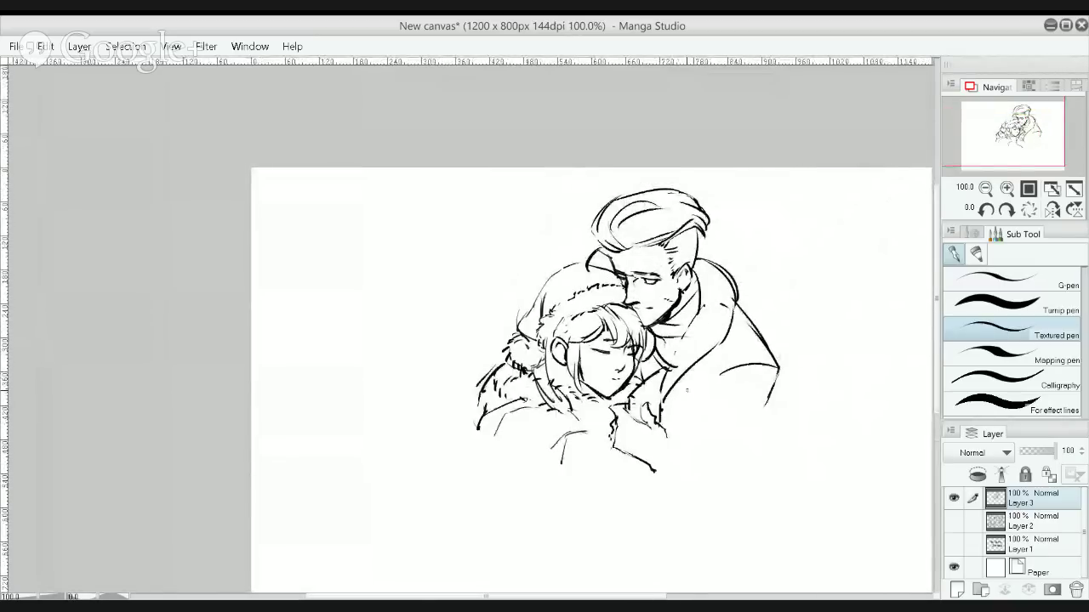
mouse_move(668, 400)
left_mouse_down()
mouse_move(707, 359)
mouse_move(711, 377)
mouse_move(708, 354)
left_mouse_up()
key("ctrl+z")
key("ctrl+z")
mouse_move(706, 361)
left_mouse_down()
mouse_move(703, 333)
mouse_move(724, 334)
left_mouse_up()
key("e")
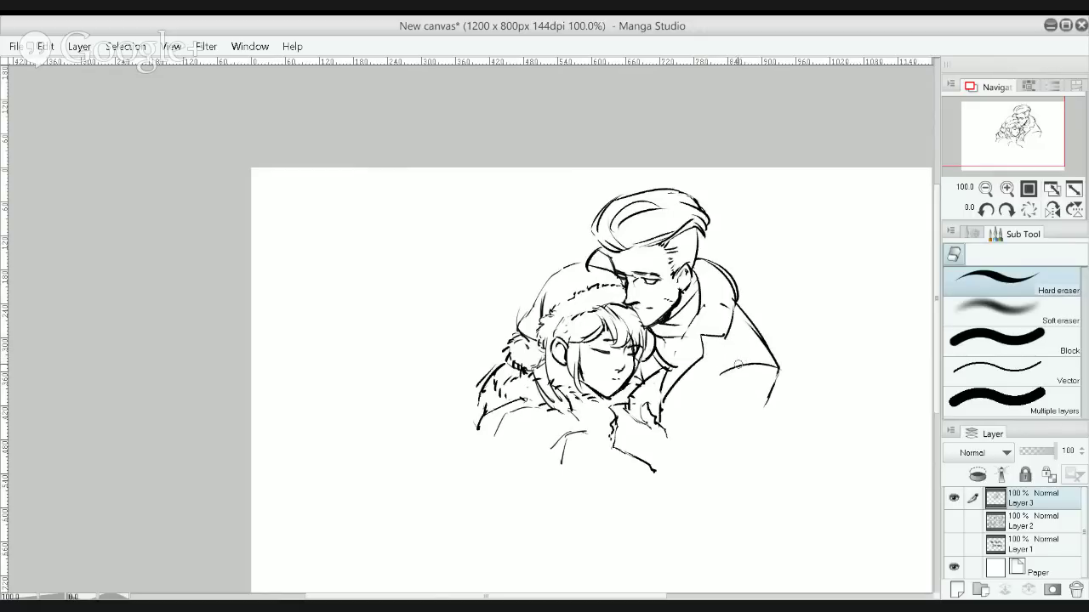
Draw a curved G-pen line from the upper figure's hand down along the wrist, retrying until it fits
key("p")
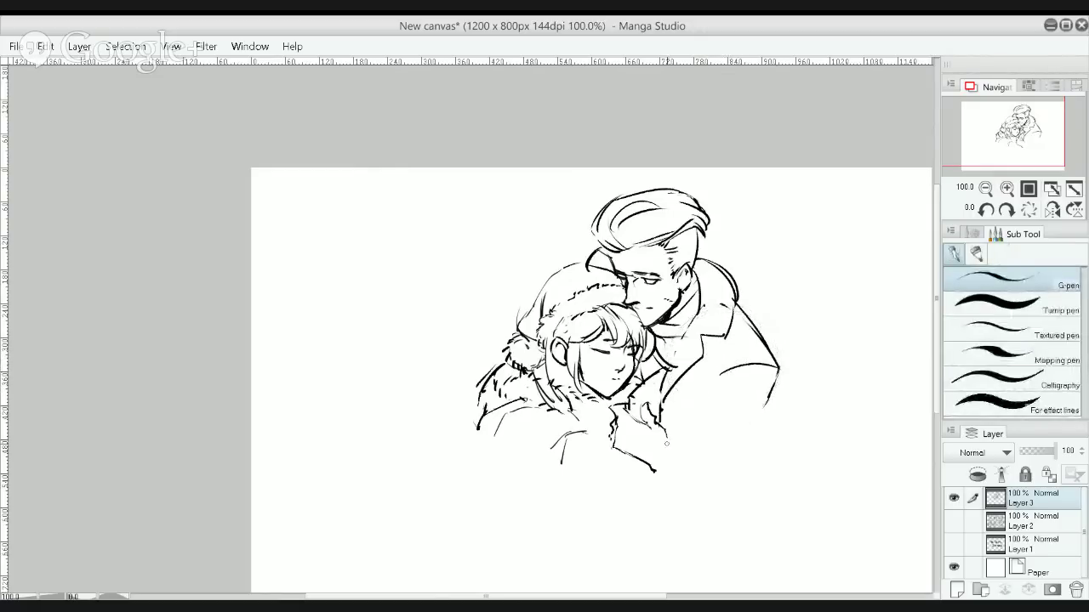
left_click_drag(672, 439, 658, 493)
key("ctrl+z")
left_click_drag(669, 439, 650, 493)
key("ctrl+z")
left_click_drag(668, 437, 652, 485)
Draw a buttoned cuff strap on the upper figure's sleeve and extend the outer arm line at the elbow
mouse_move(673, 429)
left_mouse_down()
mouse_move(689, 448)
mouse_move(678, 438)
mouse_move(682, 448)
mouse_move(702, 447)
mouse_move(698, 460)
mouse_move(675, 462)
mouse_move(704, 464)
mouse_move(678, 467)
mouse_move(721, 443)
left_mouse_up()
key("ctrl+z")
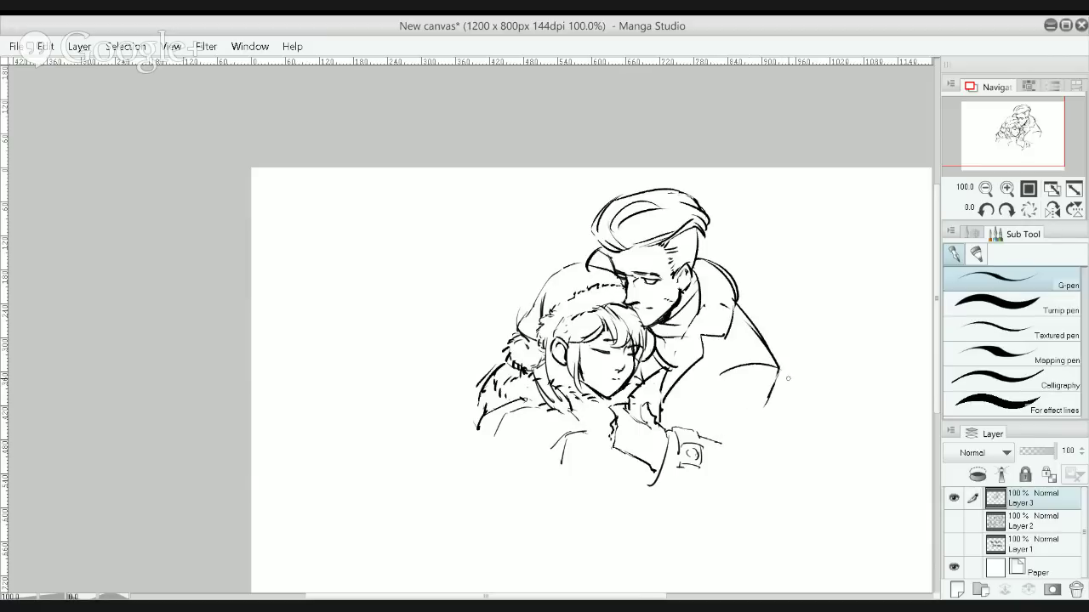
left_click_drag(775, 388, 768, 412)
left_click_drag(777, 385, 804, 470)
key("ctrl+z")
Add a fur-edged hood behind the lower figure's shoulder and try a curved outline for the back
mouse_move(483, 393)
left_mouse_down()
mouse_move(471, 422)
mouse_move(490, 364)
mouse_move(485, 379)
mouse_move(507, 386)
mouse_move(465, 419)
mouse_move(477, 432)
mouse_move(496, 390)
mouse_move(460, 414)
mouse_move(465, 395)
mouse_move(505, 337)
mouse_move(480, 336)
mouse_move(450, 360)
mouse_move(424, 419)
mouse_move(434, 451)
left_mouse_up()
key("e")
key("p")
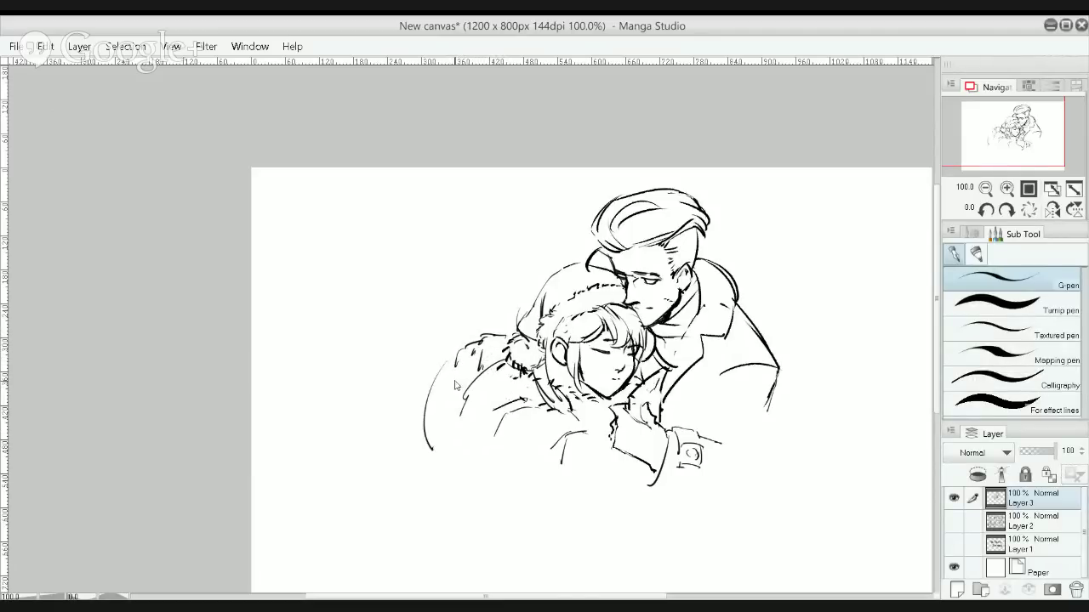
key("ctrl+z")
left_click_drag(454, 363, 432, 419)
key("ctrl+z")
Draw the hood's outer edge and long curved lines down the back of the lower figure's coat
left_click_drag(461, 350, 452, 363)
mouse_move(470, 355)
left_mouse_down()
mouse_move(458, 370)
mouse_move(467, 374)
mouse_move(441, 363)
left_mouse_up()
mouse_move(441, 356)
left_mouse_down()
mouse_move(435, 398)
mouse_move(458, 466)
left_mouse_up()
left_click_drag(462, 426, 477, 488)
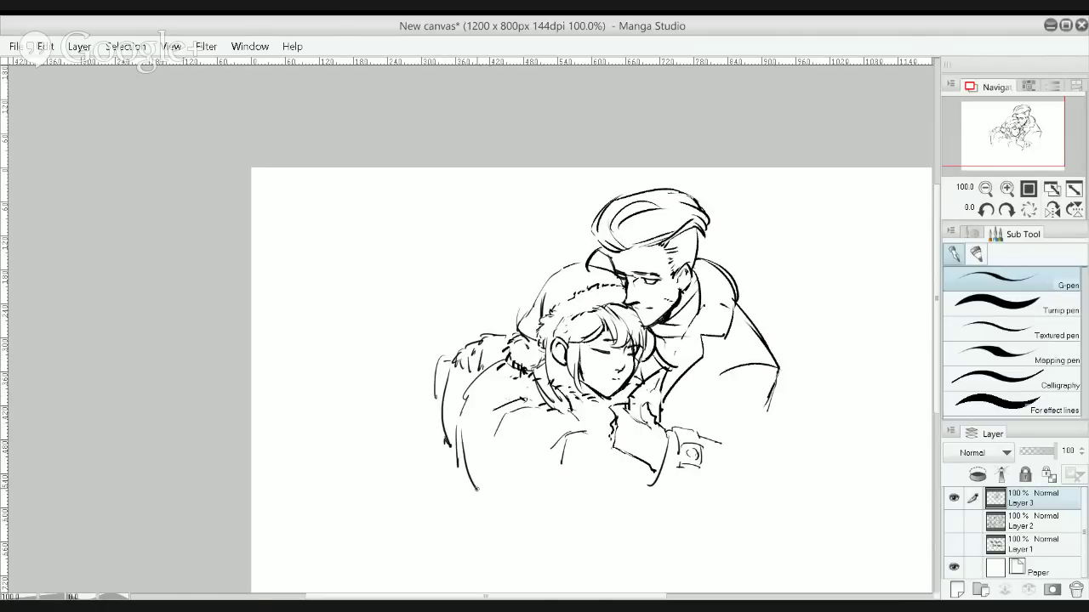
key("ctrl+z")
left_click_drag(459, 414, 462, 466)
Sketch curved fold lines at the inner elbow of the lower figure's sleeve
mouse_move(550, 472)
left_mouse_down()
mouse_move(563, 432)
mouse_move(605, 463)
left_mouse_up()
mouse_move(568, 414)
left_mouse_down()
mouse_move(598, 425)
mouse_move(597, 456)
left_mouse_up()
mouse_move(521, 500)
left_mouse_down()
mouse_move(596, 465)
mouse_move(558, 513)
left_mouse_up()
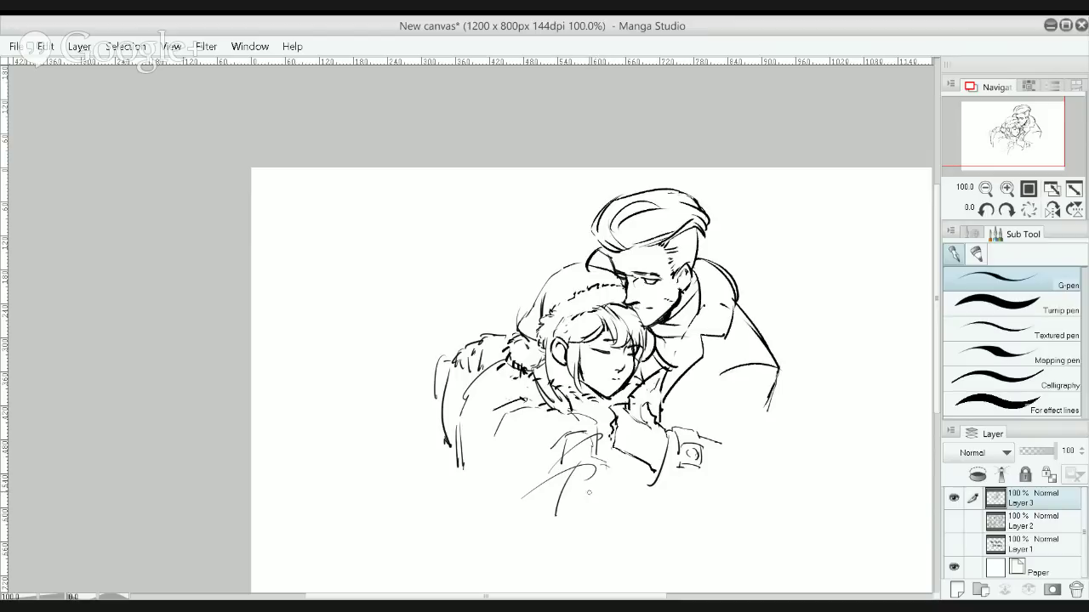
left_click_drag(598, 467, 546, 515)
Outline the lower figure's bent sleeve with a forearm edge and a wide rounded curve beneath the elbow
mouse_move(611, 452)
left_mouse_down()
mouse_move(610, 468)
mouse_move(636, 490)
left_mouse_up()
key("ctrl+z")
key("ctrl+z")
mouse_move(601, 438)
left_mouse_down()
mouse_move(643, 509)
mouse_move(617, 533)
left_mouse_up()
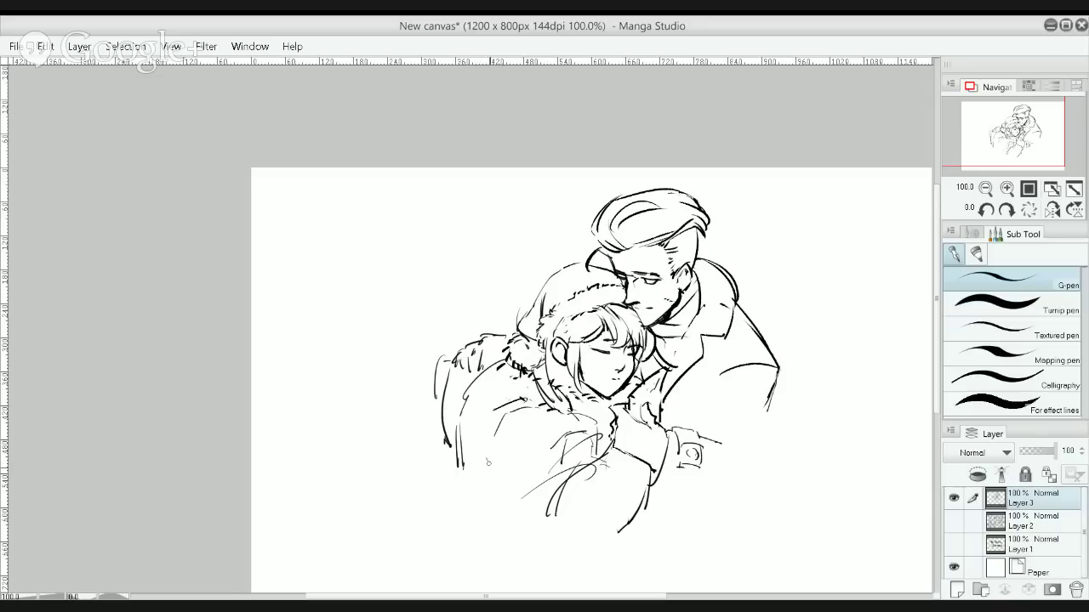
mouse_move(487, 461)
left_mouse_down()
mouse_move(541, 528)
mouse_move(619, 536)
left_mouse_up()
key("ctrl+z")
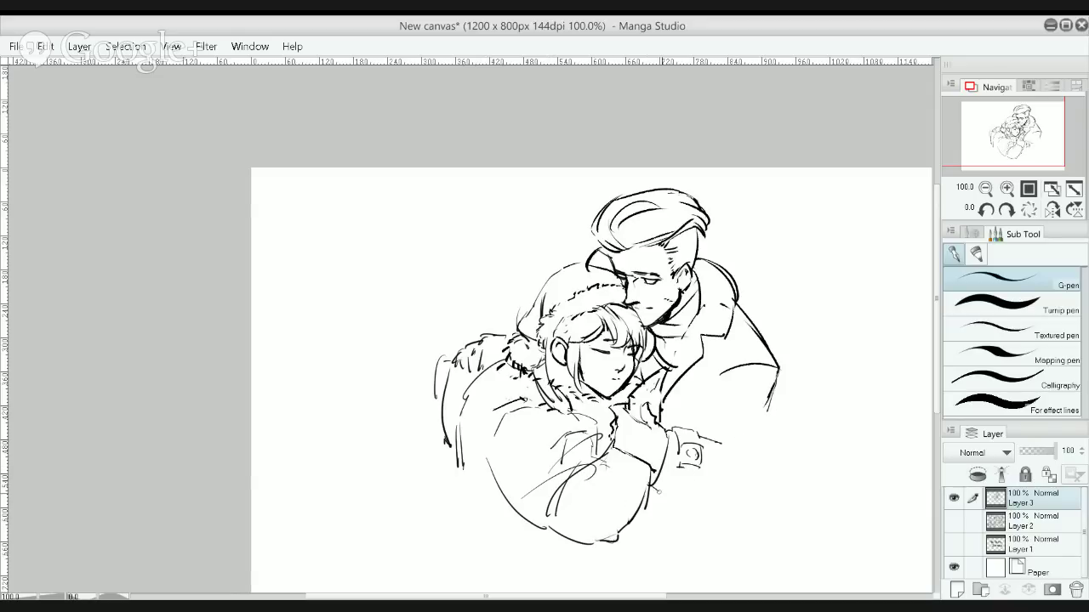
Start the underside of the upper figure's forearm and draw the outer sleeve edge and folds at the elbow
left_click_drag(647, 490, 704, 515)
mouse_move(723, 432)
left_mouse_down()
mouse_move(767, 458)
mouse_move(737, 444)
mouse_move(747, 451)
mouse_move(737, 431)
mouse_move(786, 437)
left_mouse_up()
left_click_drag(781, 372, 786, 436)
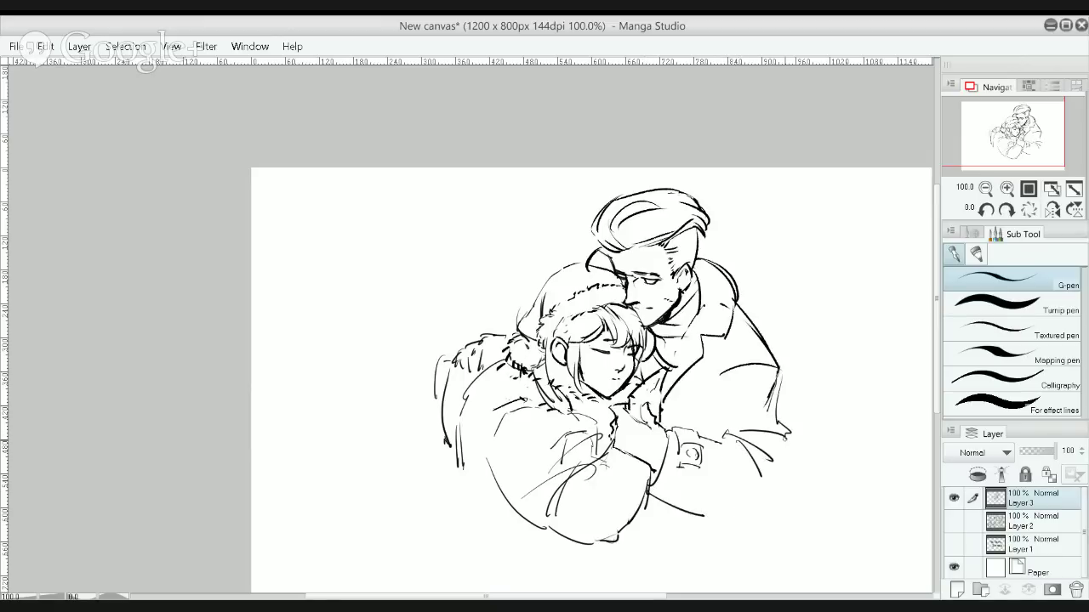
Draw the inner edge of the upper figure's upper sleeve with a curved fold, retrying strokes
left_click_drag(702, 394, 707, 440)
key("ctrl+z")
key("ctrl+z")
left_click_drag(703, 394, 708, 427)
left_click_drag(695, 421, 714, 388)
left_click_drag(780, 366, 774, 380)
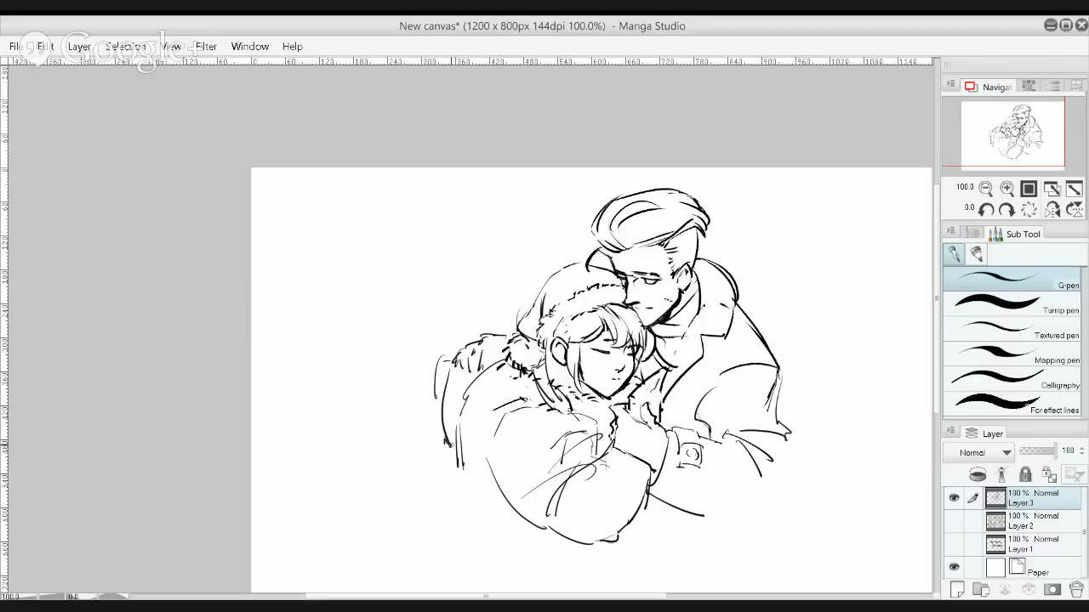
Sketch a small hand with curled fingers at the lower end of the lower figure's back, redoing misplaced strokes
left_click_drag(464, 462, 504, 529)
key("ctrl+z")
mouse_move(448, 470)
left_mouse_down()
mouse_move(472, 493)
mouse_move(471, 465)
mouse_move(459, 482)
mouse_move(468, 460)
mouse_move(470, 469)
left_mouse_up()
key("ctrl+z")
key("ctrl+z")
mouse_move(474, 473)
left_mouse_down()
mouse_move(461, 482)
mouse_move(478, 470)
mouse_move(471, 516)
mouse_move(487, 479)
left_mouse_up()
key("ctrl+z")
key("ctrl+z")
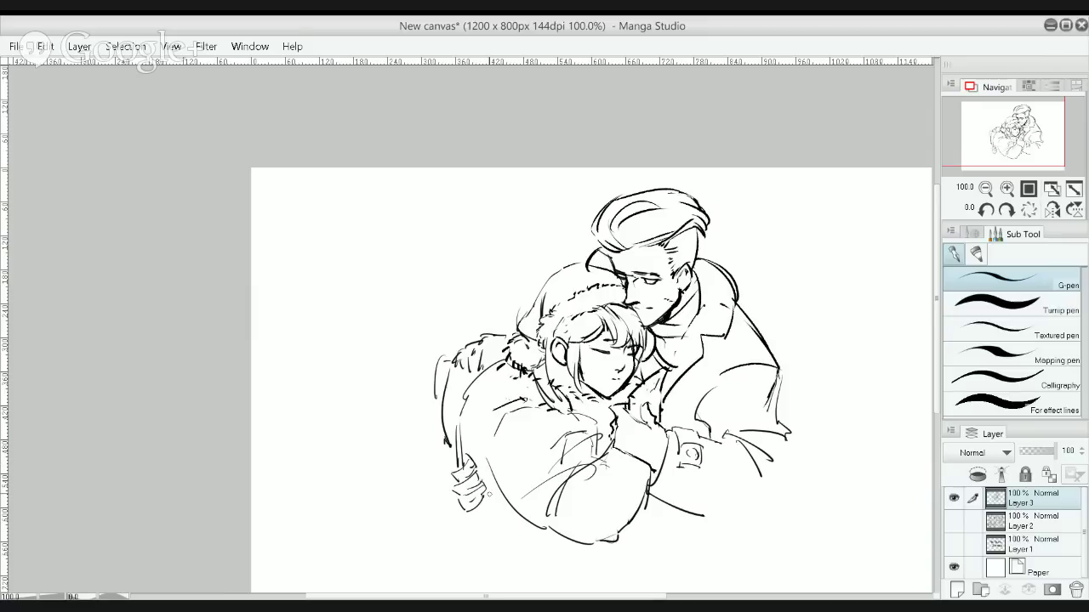
left_click_drag(461, 471, 459, 427)
left_click_drag(706, 515, 771, 508)
key("ctrl+z")
left_click_drag(703, 515, 769, 509)
key("ctrl+z")
left_click_drag(702, 516, 775, 503)
key("ctrl+z")
Select the Textured pen and move it above the G-pen in the sub tool order
left_click(971, 329)
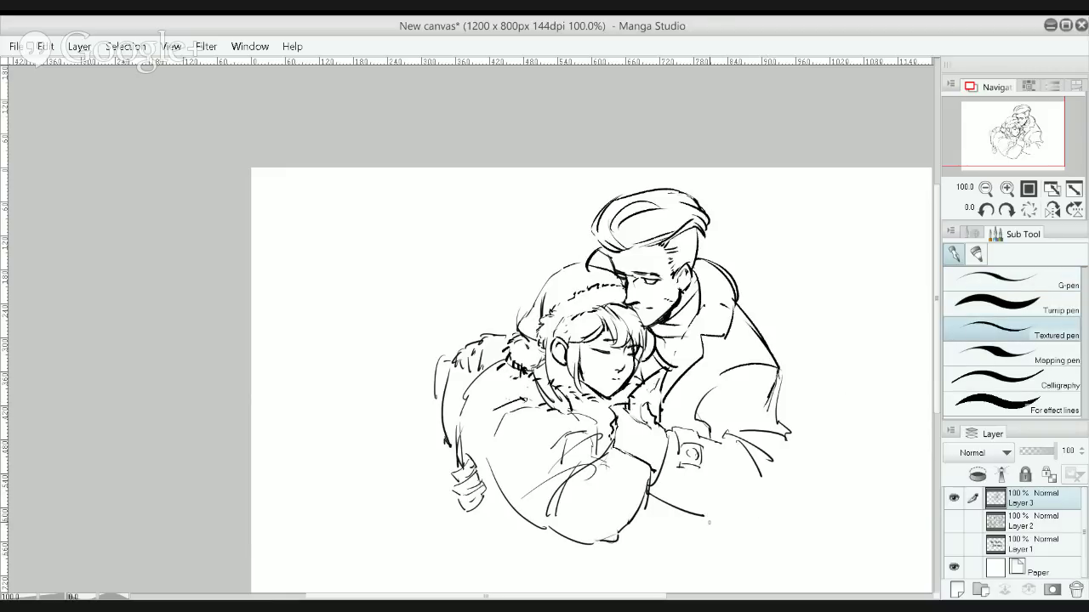
left_click_drag(1019, 335, 1017, 260)
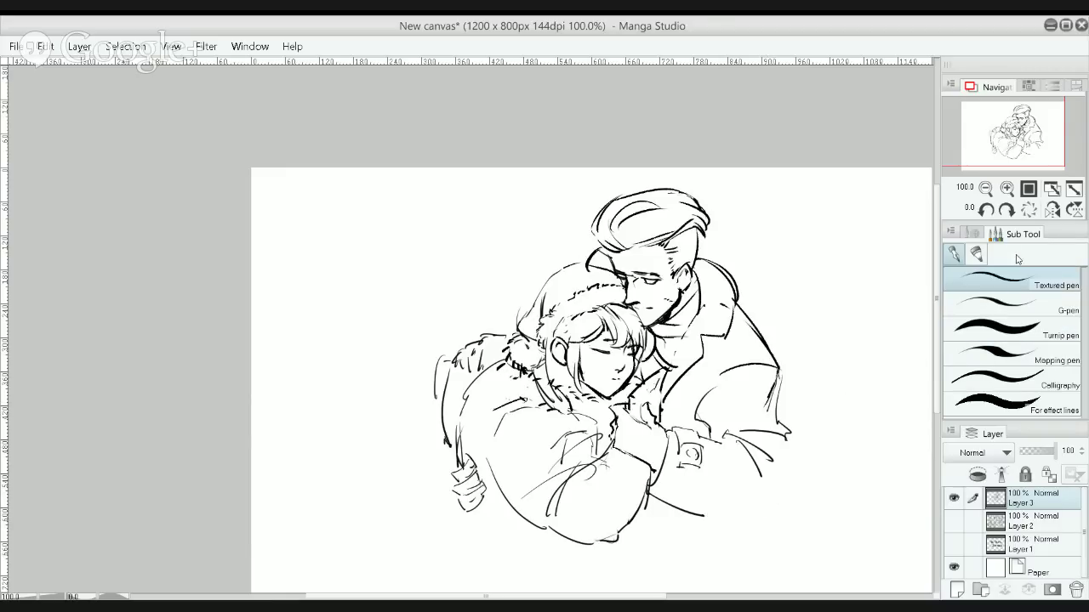
key("period")
key("period")
key("period")
key("comma")
key("comma")
key("period")
key("period")
key("comma")
key("comma")
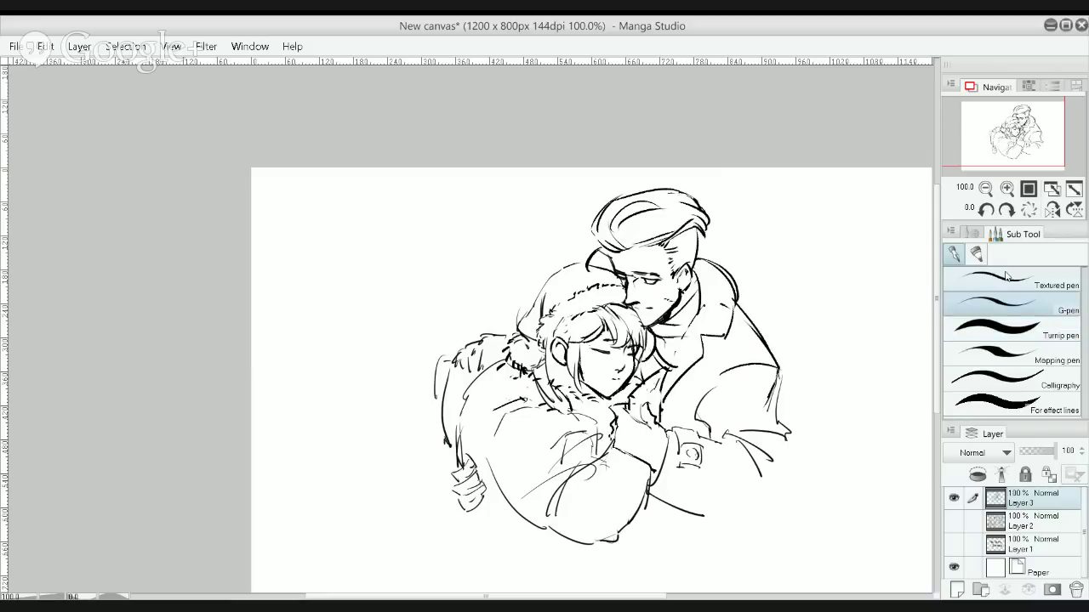
key("period")
key("period")
key("comma")
key("comma")
key("period")
key("period")
key("comma")
key("comma")
key("period")
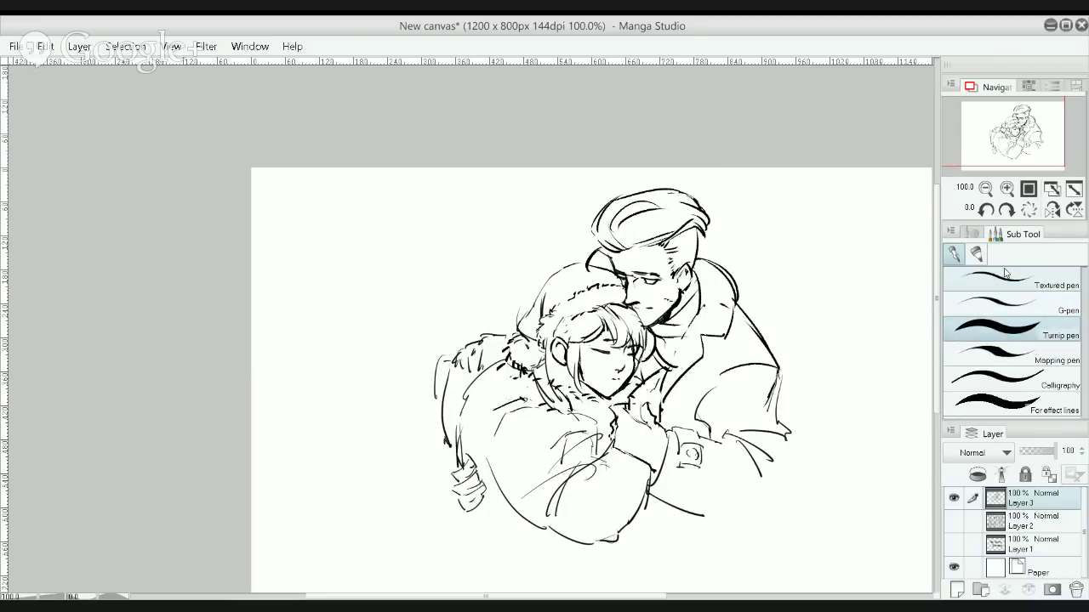
key("period")
key("comma")
key("comma")
key("period")
key("period")
key("comma")
key("comma")
key("period")
Complete the underside of the upper figure's forearm and the vertical elbow edge with the Textured pen, retrying until they fit
left_click(997, 284)
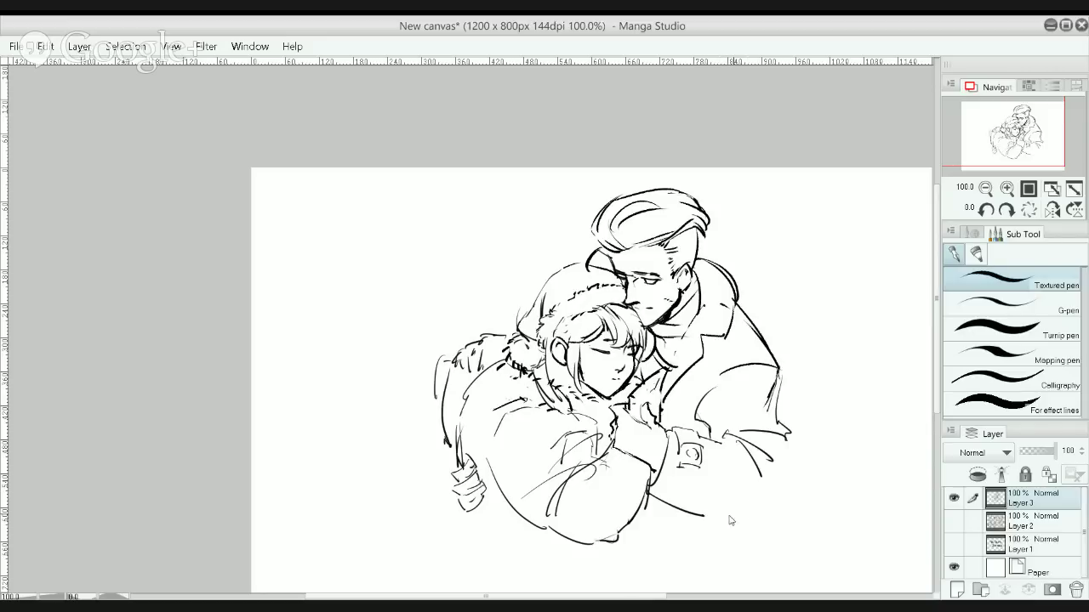
left_click_drag(706, 514, 775, 511)
key("ctrl+z")
left_click_drag(696, 513, 763, 508)
key("ctrl+z")
mouse_move(700, 514)
left_mouse_down()
mouse_move(760, 514)
mouse_move(781, 477)
mouse_move(780, 509)
mouse_move(780, 448)
left_mouse_up()
key("ctrl+z")
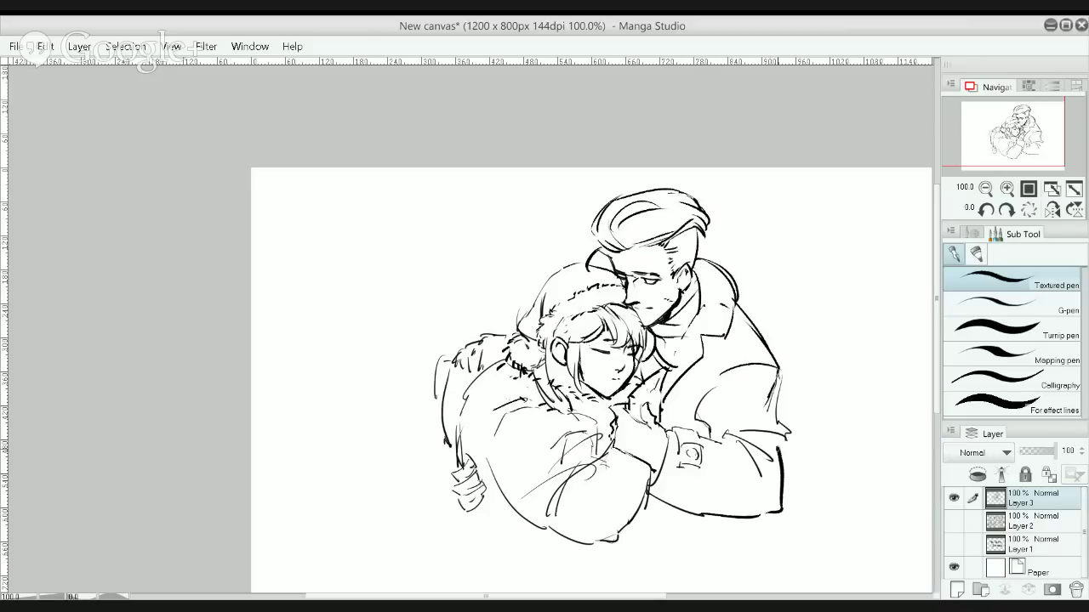
key("ctrl+z")
mouse_move(768, 513)
left_mouse_down()
mouse_move(789, 504)
mouse_move(786, 422)
left_mouse_up()
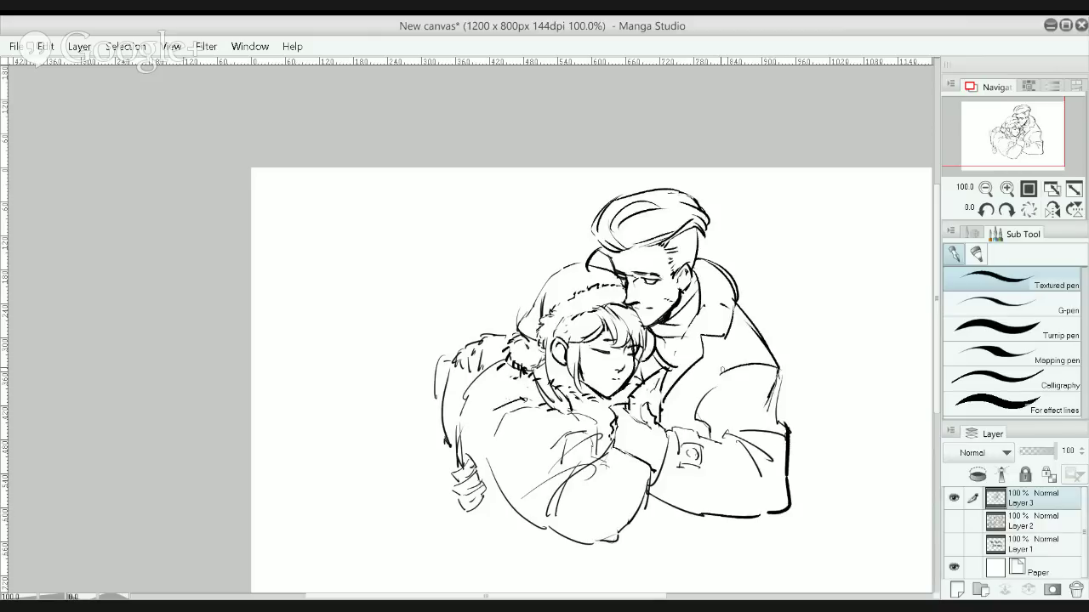
Add a buttoned shoulder strap and short sleeve folds to the upper figure's coat
left_click_drag(678, 387, 693, 397)
mouse_move(721, 339)
left_mouse_down()
mouse_move(735, 363)
mouse_move(750, 342)
left_mouse_up()
mouse_move(744, 339)
left_mouse_down()
mouse_move(756, 354)
mouse_move(746, 350)
left_mouse_up()
key("ctrl+z")
key("ctrl+z")
mouse_move(710, 400)
left_mouse_down()
mouse_move(728, 434)
mouse_move(734, 425)
left_mouse_up()
left_click_drag(776, 393, 779, 402)
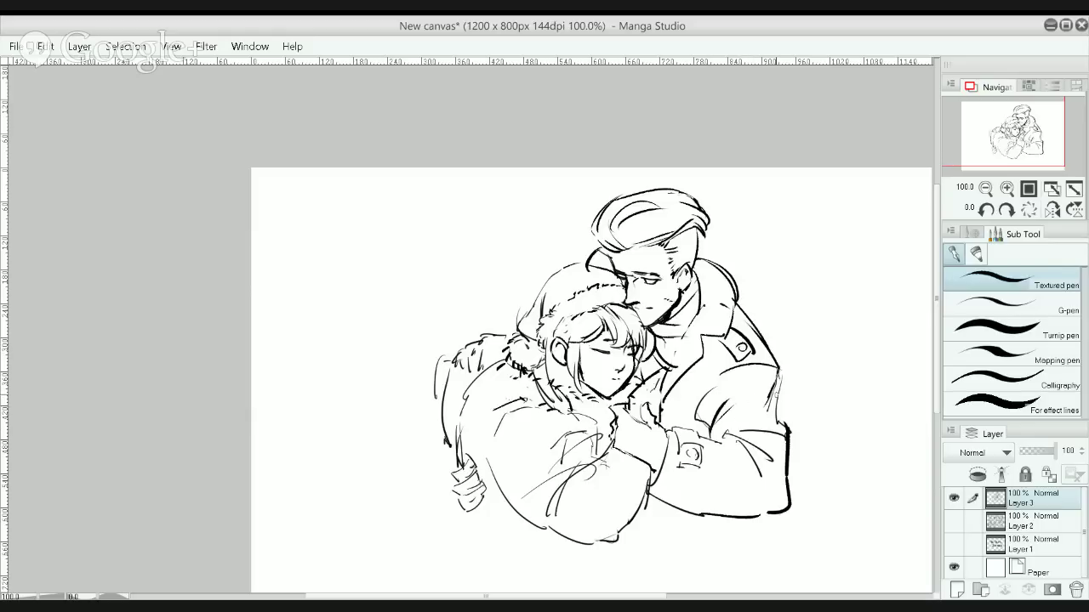
Thin the upper figure's heavy eye outline with the Hard eraser and reduce the eraser size
scroll(643, 255, "up", 2)
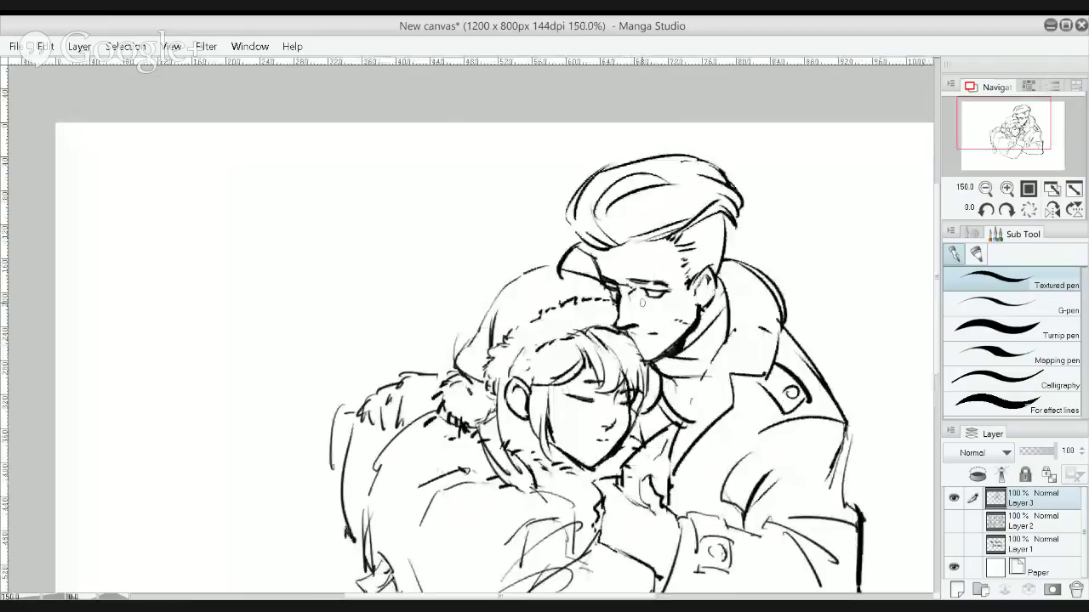
key("e")
mouse_move(648, 298)
left_mouse_down()
mouse_move(674, 295)
mouse_move(662, 294)
left_mouse_up()
key("[")
key("[")
key("[")
key("p")
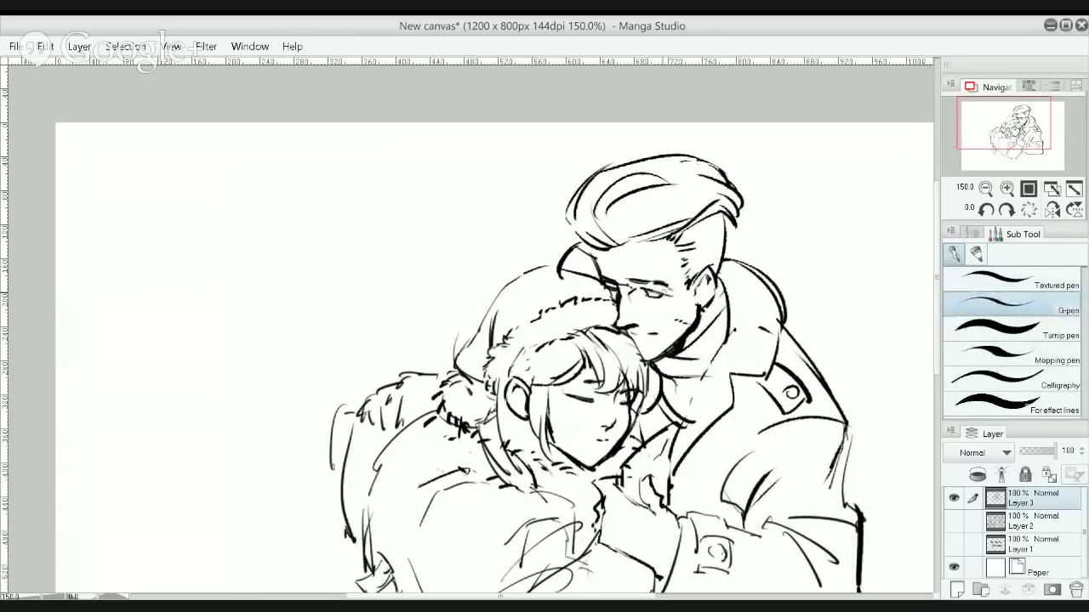
scroll(566, 274, "down", 2)
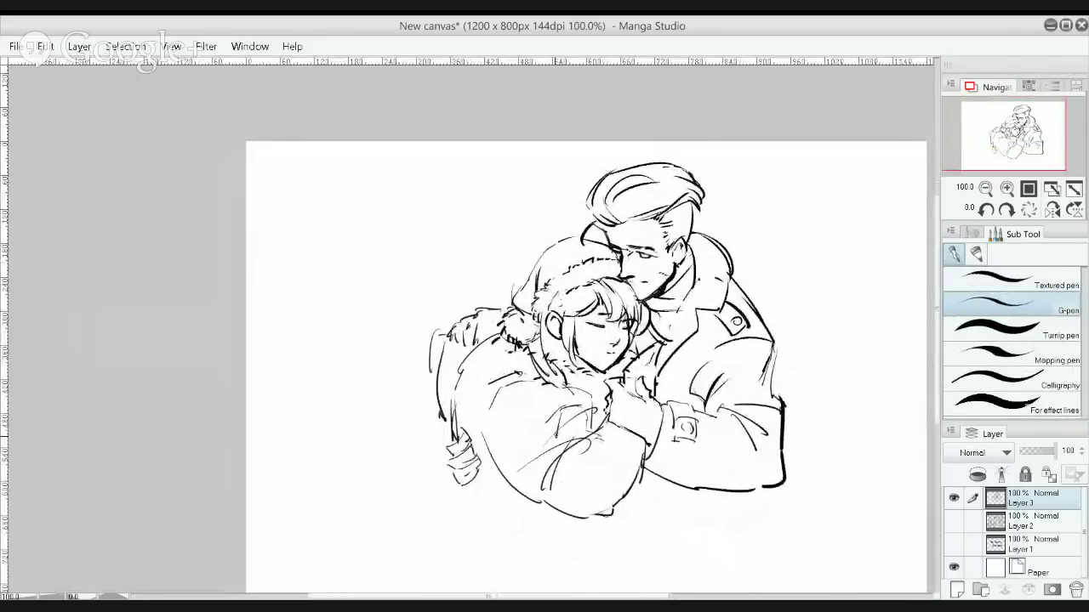
left_click_drag(484, 434, 541, 503)
key("ctrl+z")
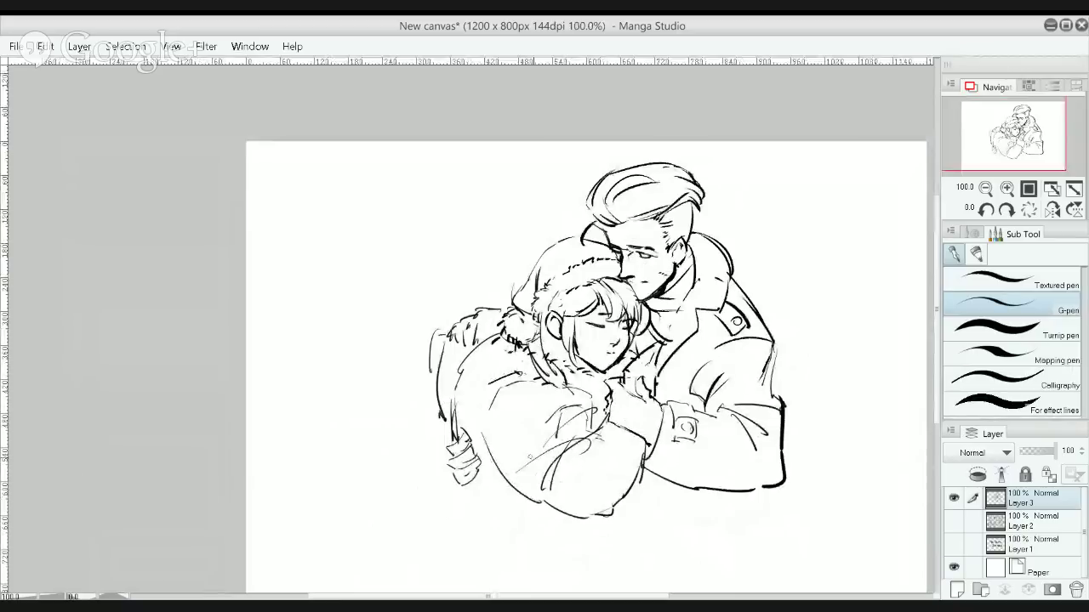
Switch back to the Textured pen and try to strengthen the outer curve of the lower figure's sleeve
left_click(1012, 333)
left_click(1012, 303)
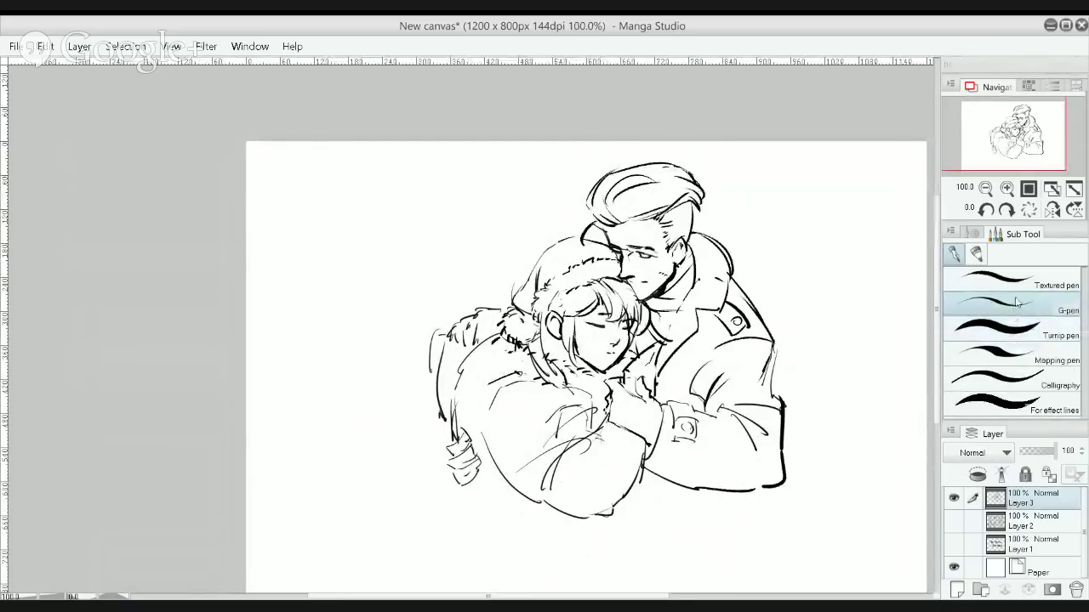
left_click(1013, 279)
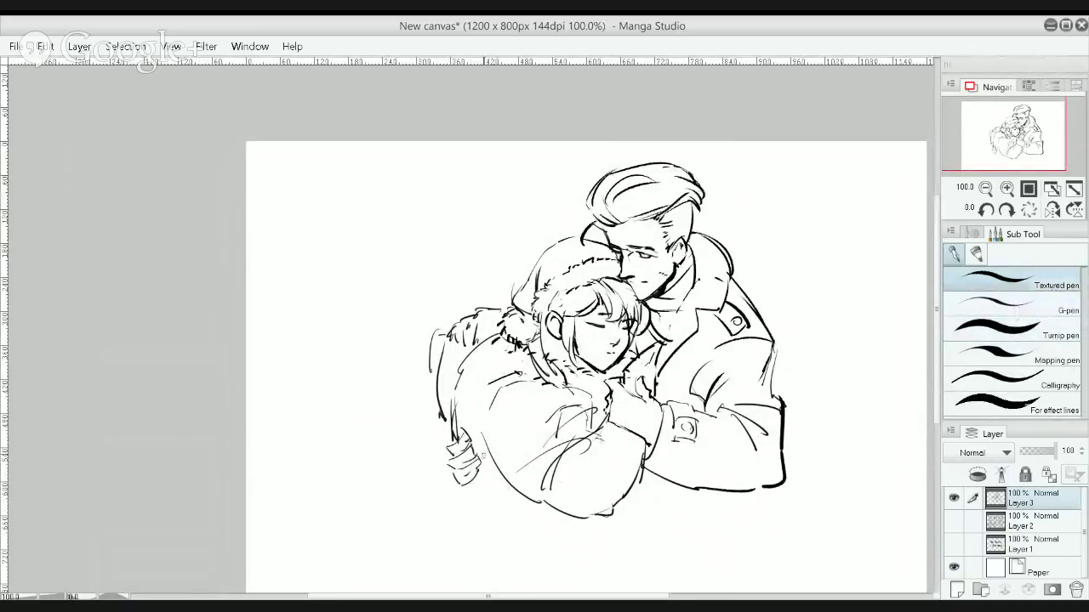
left_click_drag(482, 441, 545, 503)
key("ctrl+z")
Draw a short slanting coat line below the hand at the lower figure's back, undoing the strokes that do not fit
left_click_drag(467, 480, 490, 517)
key("ctrl+z")
key("ctrl+z")
left_click_drag(468, 478, 490, 514)
key("ctrl+z")
mouse_move(467, 478)
left_mouse_down()
mouse_move(488, 510)
mouse_move(484, 470)
left_mouse_up()
key("ctrl+z")
key("ctrl+z")
key("ctrl+z")
left_click_drag(468, 423, 473, 449)
key("ctrl+z")
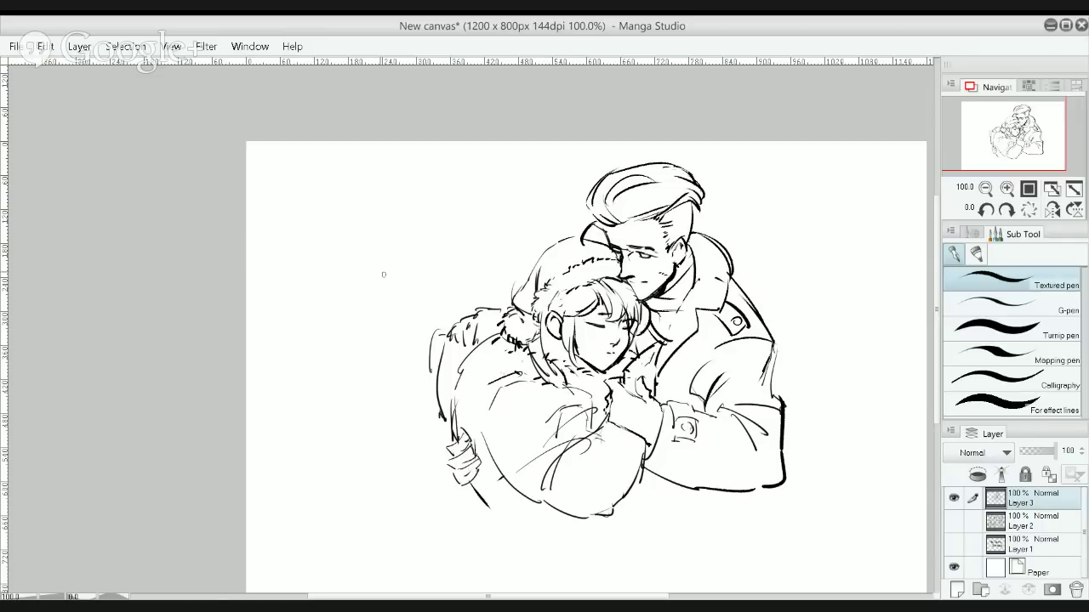
scroll(336, 228, "up", 1)
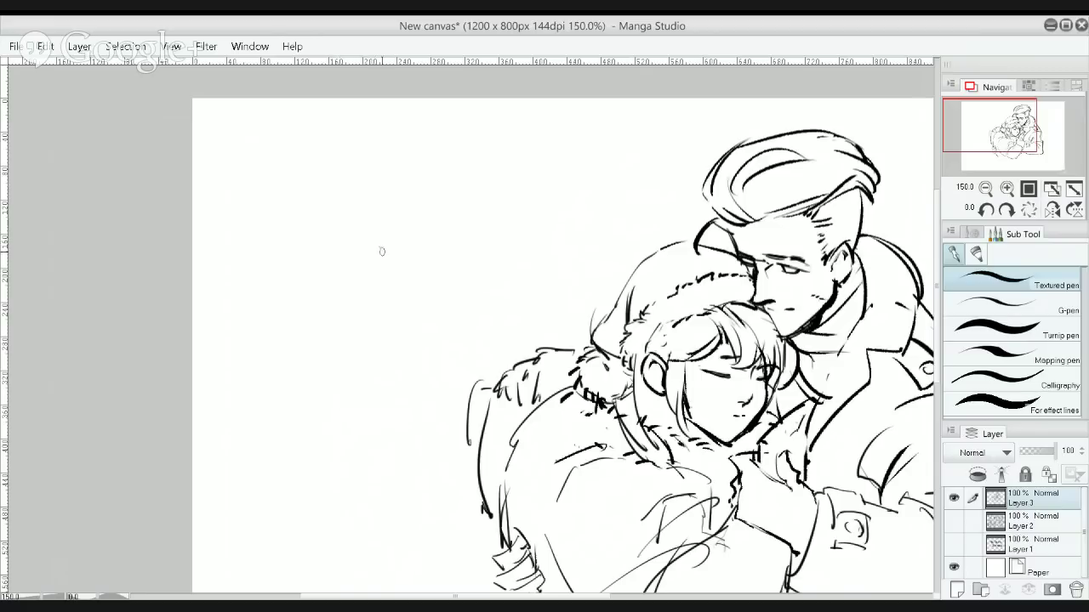
Sketch two closed smiling eyes, raised brows and a small nose in the empty area beside the couple
left_click_drag(377, 252, 408, 245)
mouse_move(296, 266)
left_mouse_down()
mouse_move(332, 261)
mouse_move(397, 218)
mouse_move(320, 247)
mouse_move(332, 254)
left_mouse_up()
mouse_move(294, 245)
left_mouse_down()
mouse_move(366, 272)
mouse_move(394, 271)
left_mouse_up()
key("ctrl+z")
key("ctrl+z")
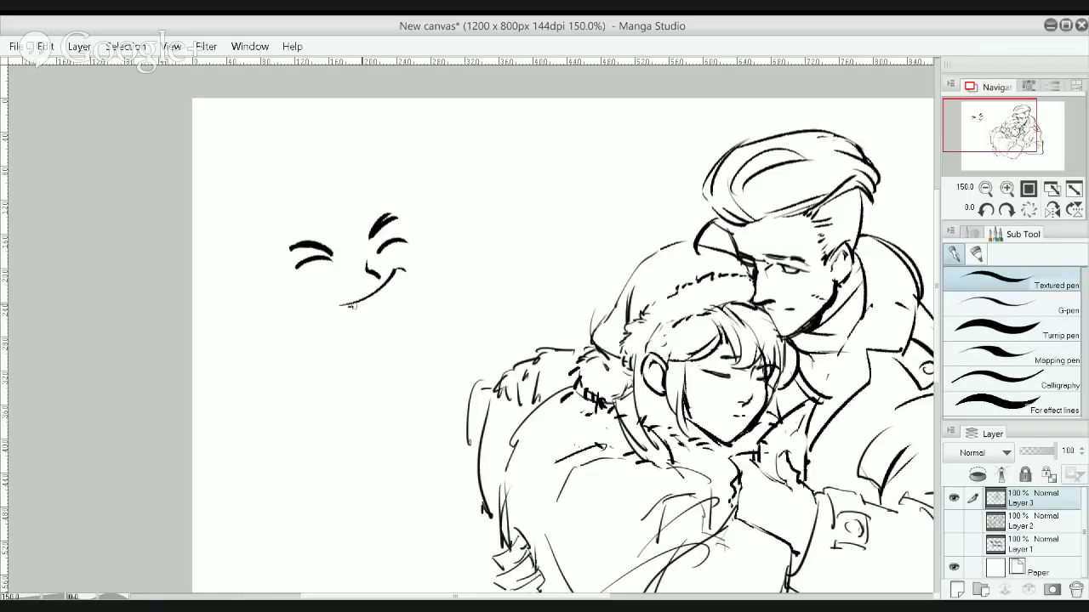
Draw a wide open grin beneath the new face's nose, undoing the lower-lip strokes that do not fit
mouse_move(349, 305)
left_mouse_down()
mouse_move(398, 271)
mouse_move(408, 295)
left_mouse_up()
mouse_move(339, 307)
left_mouse_down()
mouse_move(338, 318)
mouse_move(367, 328)
mouse_move(408, 291)
mouse_move(397, 313)
left_mouse_up()
key("ctrl+z")
key("ctrl+z")
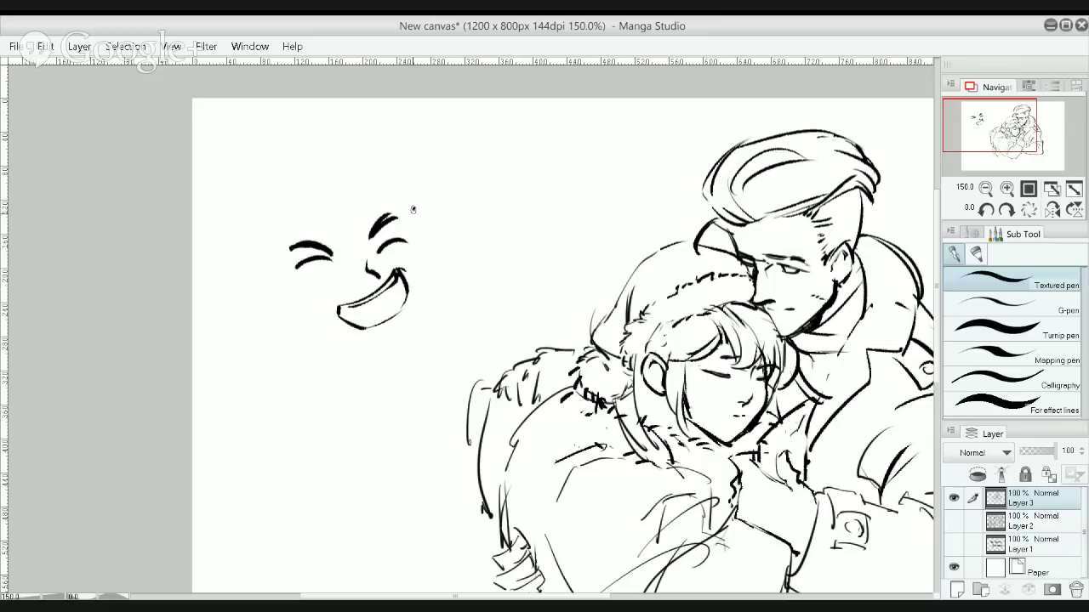
Outline the grinning face's cheeks, jaw and chin, undoing misplaced strokes
left_click_drag(413, 211, 430, 272)
key("ctrl+z")
key("ctrl+z")
left_click_drag(430, 273, 425, 294)
mouse_move(281, 268)
left_mouse_down()
mouse_move(308, 321)
mouse_move(393, 340)
left_mouse_up()
key("ctrl+z")
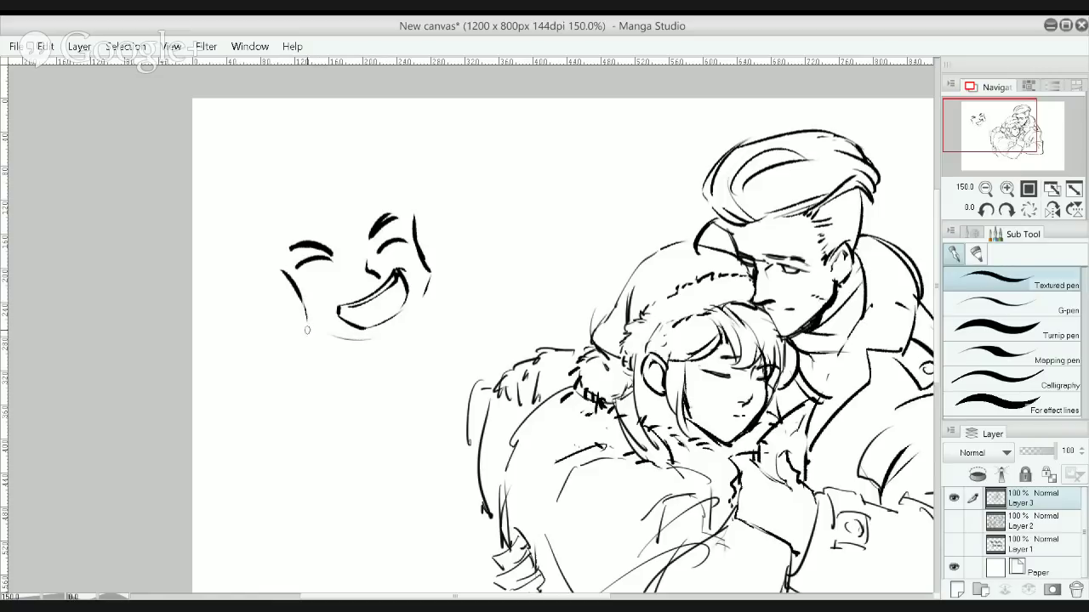
mouse_move(306, 330)
left_mouse_down()
mouse_move(390, 338)
mouse_move(419, 305)
left_mouse_up()
Add rounded ears to both sides of the grinning head and turn one closed eye into an open one
mouse_move(305, 272)
left_mouse_down()
mouse_move(331, 260)
mouse_move(333, 284)
mouse_move(326, 266)
mouse_move(285, 321)
mouse_move(306, 325)
left_mouse_up()
key("ctrl+z")
mouse_move(417, 231)
left_mouse_down()
mouse_move(425, 213)
mouse_move(442, 228)
mouse_move(439, 258)
mouse_move(426, 223)
left_mouse_up()
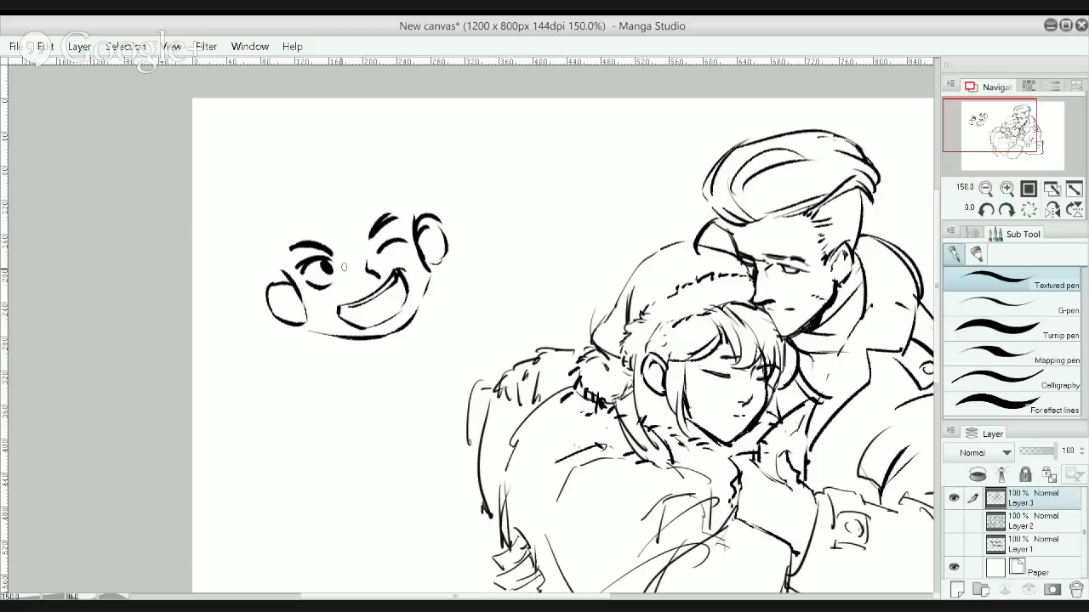
Add an inner ear line and teeth to the grinning face, and strengthen its jawline near the ears
left_click_drag(275, 287, 301, 298)
left_click_drag(350, 321, 357, 319)
left_click_drag(396, 278, 400, 288)
mouse_move(304, 312)
left_mouse_down()
mouse_move(337, 333)
mouse_move(327, 335)
left_mouse_up()
left_click_drag(422, 260, 431, 283)
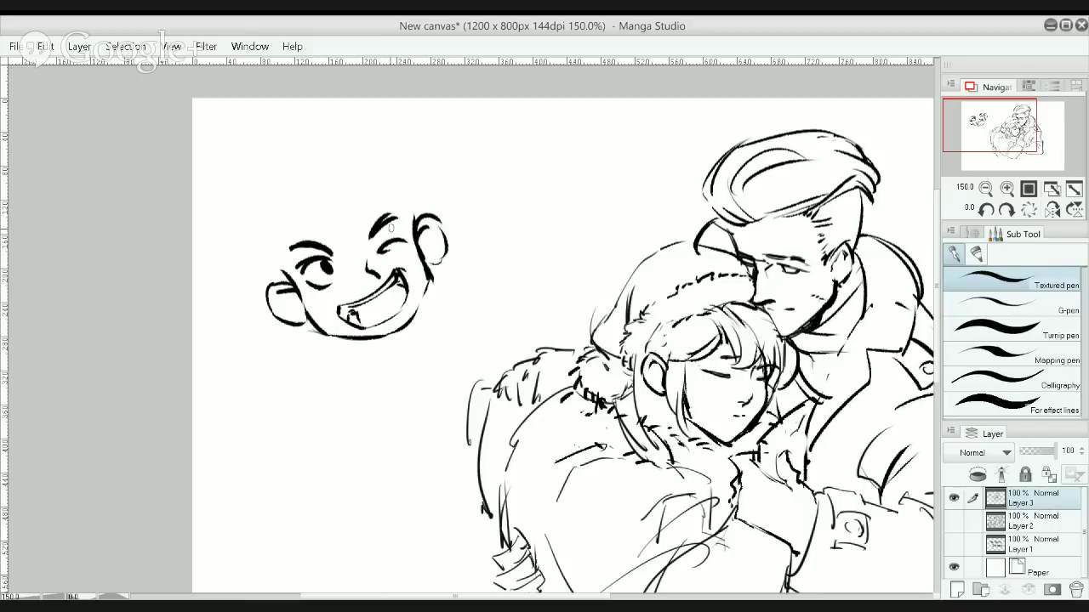
Draw a rounded bald skull from ear to ear above the grinning face, retrying the curves until they fit
mouse_move(283, 270)
left_mouse_down()
mouse_move(253, 204)
mouse_move(287, 280)
left_mouse_up()
key("ctrl+z")
left_click_drag(257, 212, 300, 158)
key("ctrl+z")
left_click_drag(260, 221, 289, 147)
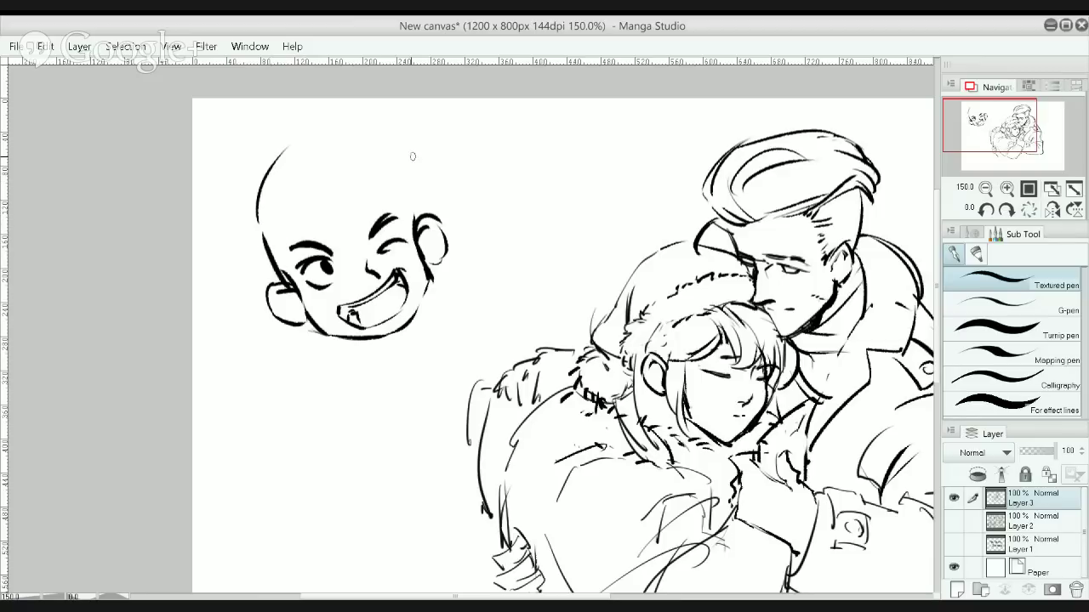
key("ctrl+z")
mouse_move(265, 209)
left_mouse_down()
mouse_move(352, 154)
mouse_move(407, 195)
left_mouse_up()
key("ctrl+z")
left_click_drag(369, 155, 416, 227)
key("ctrl+z")
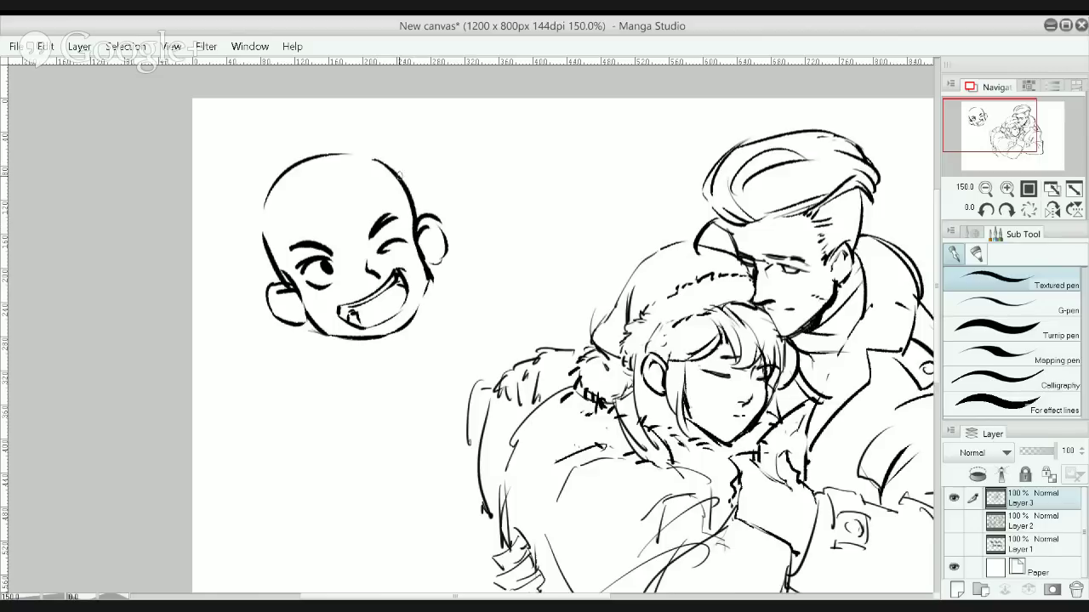
left_click_drag(389, 167, 416, 223)
left_click_drag(376, 155, 400, 173)
Place six dots in two columns on the bald forehead and draw the inner fold of the ear beside the winking eye
left_click_drag(317, 222, 314, 208)
mouse_move(304, 187)
left_mouse_down()
mouse_move(340, 210)
mouse_move(327, 177)
left_mouse_up()
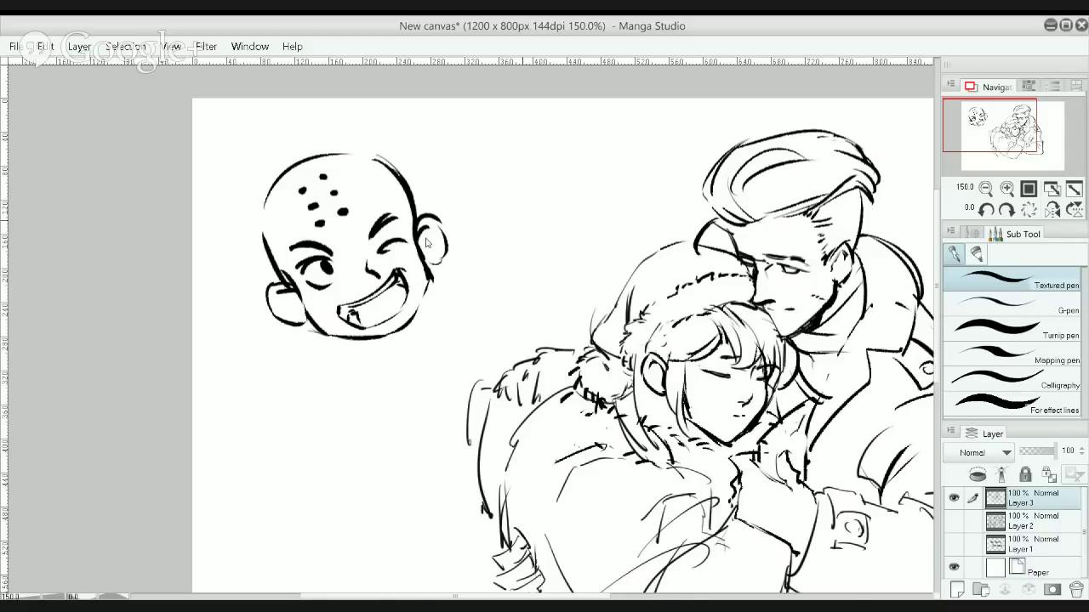
left_click_drag(423, 231, 436, 242)
left_click_drag(428, 244, 430, 258)
Rework the open eye of the grinning face, replacing its filled pupil with a hollow oval iris in G-pen
key("e")
left_click_drag(324, 267, 320, 275)
key("p")
key("ctrl+z")
key("ctrl+z")
left_click_drag(319, 261, 322, 272)
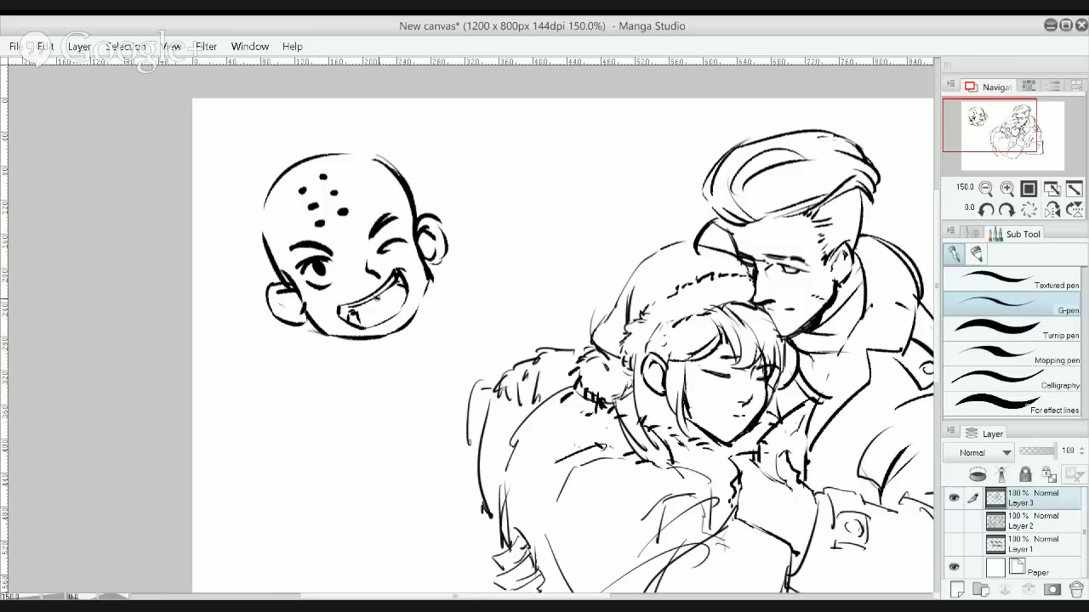
key("ctrl+z")
key("ctrl+z")
key("ctrl+z")
key("ctrl+z")
left_click_drag(316, 261, 327, 262)
Replace the forehead dots and skull top with a jagged G-pen fringe, clearing them with the Hard eraser
key("e")
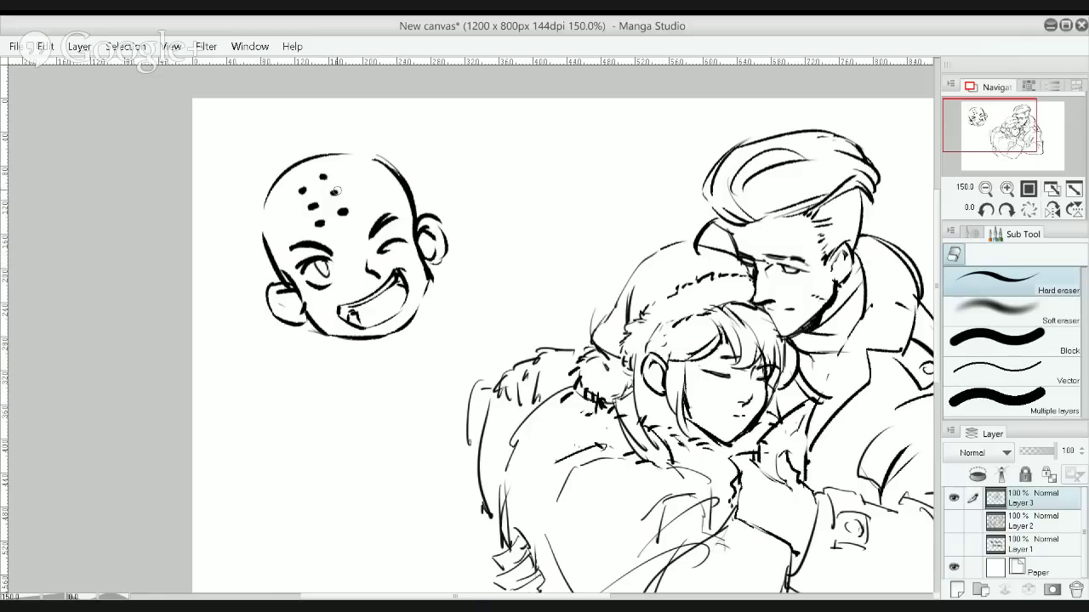
mouse_move(315, 204)
left_mouse_down()
mouse_move(344, 198)
mouse_move(258, 181)
mouse_move(291, 196)
mouse_move(321, 156)
mouse_move(353, 158)
left_mouse_up()
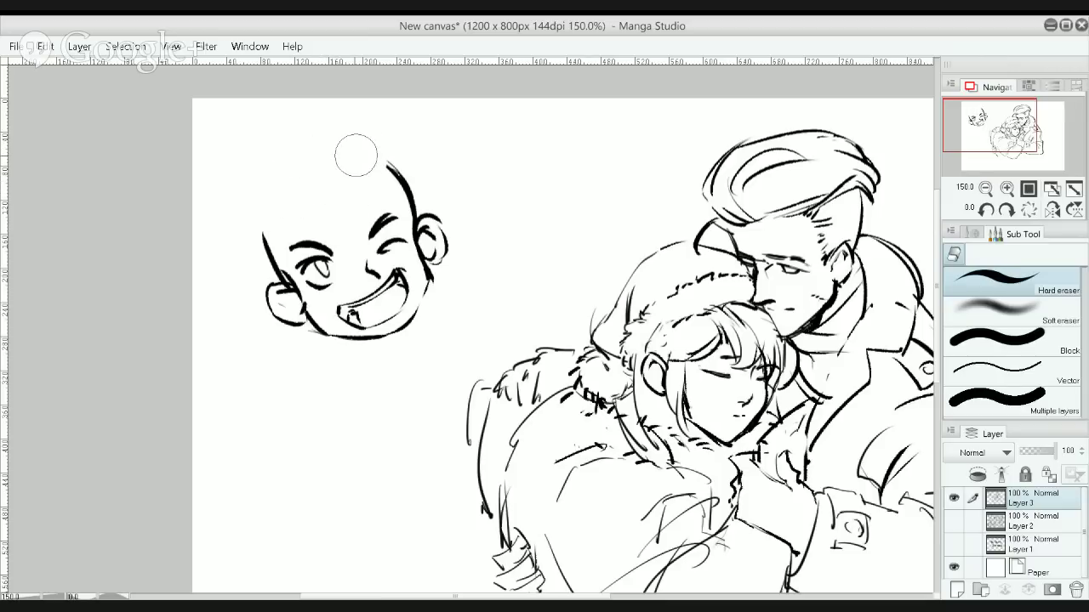
key("p")
left_click_drag(266, 213, 349, 231)
mouse_move(298, 199)
left_mouse_down()
mouse_move(356, 231)
mouse_move(385, 218)
left_mouse_up()
mouse_move(332, 168)
left_mouse_down()
mouse_move(381, 205)
mouse_move(406, 195)
left_mouse_up()
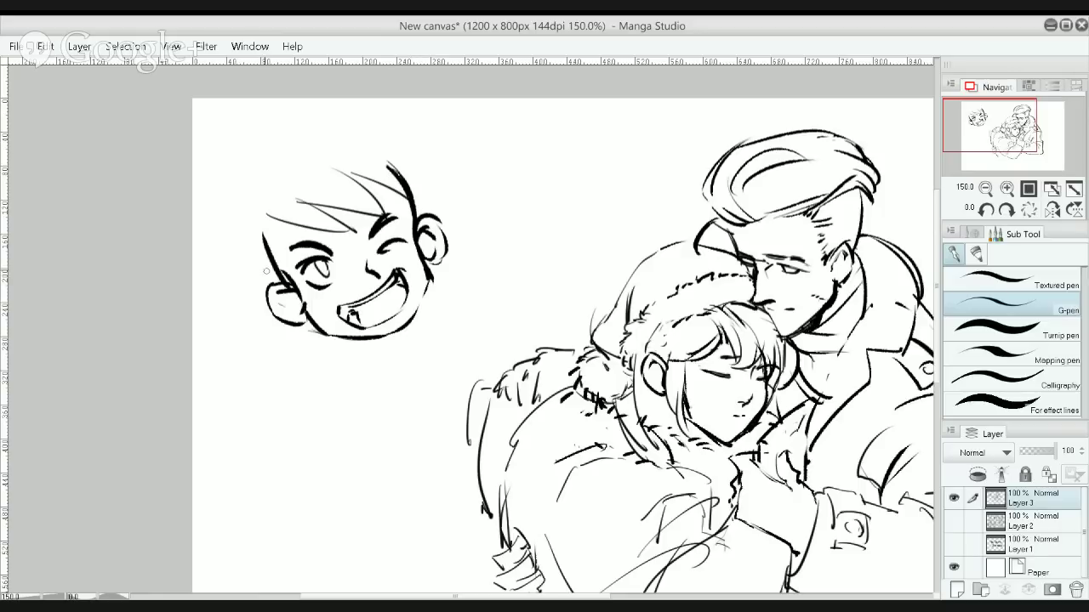
Erase the remaining skull sides of the grinning head and redraw a short temple line with the Textured pen
key("e")
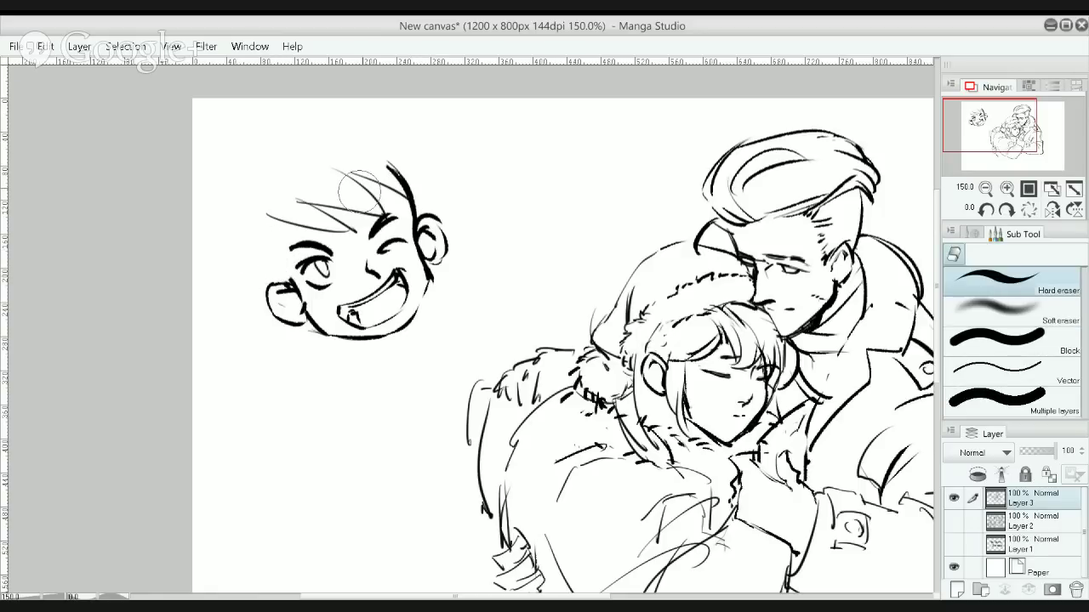
left_click_drag(408, 167, 413, 210)
key("p")
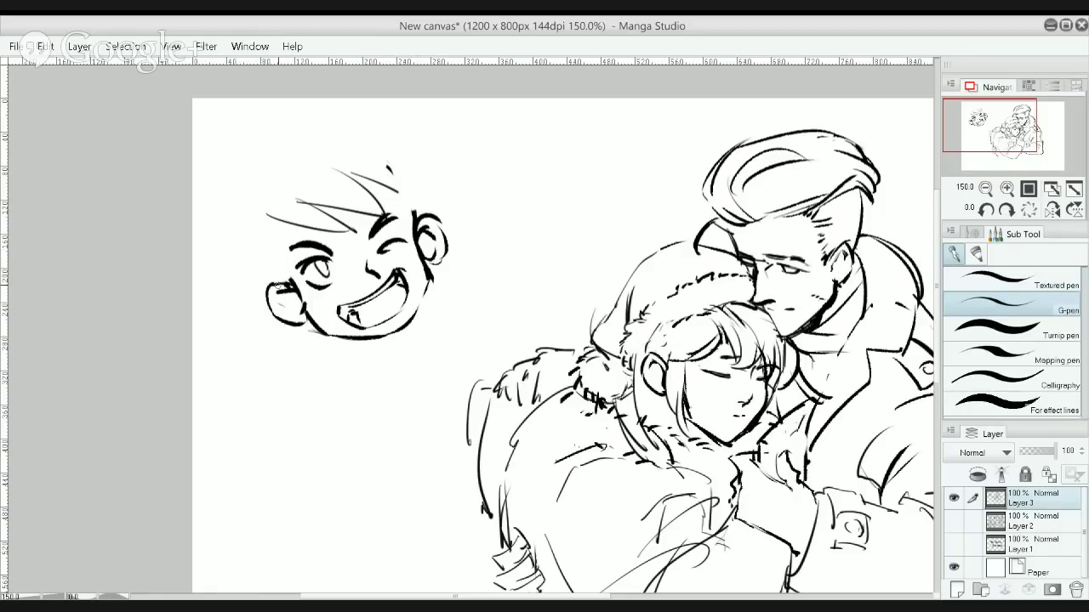
left_click(995, 281)
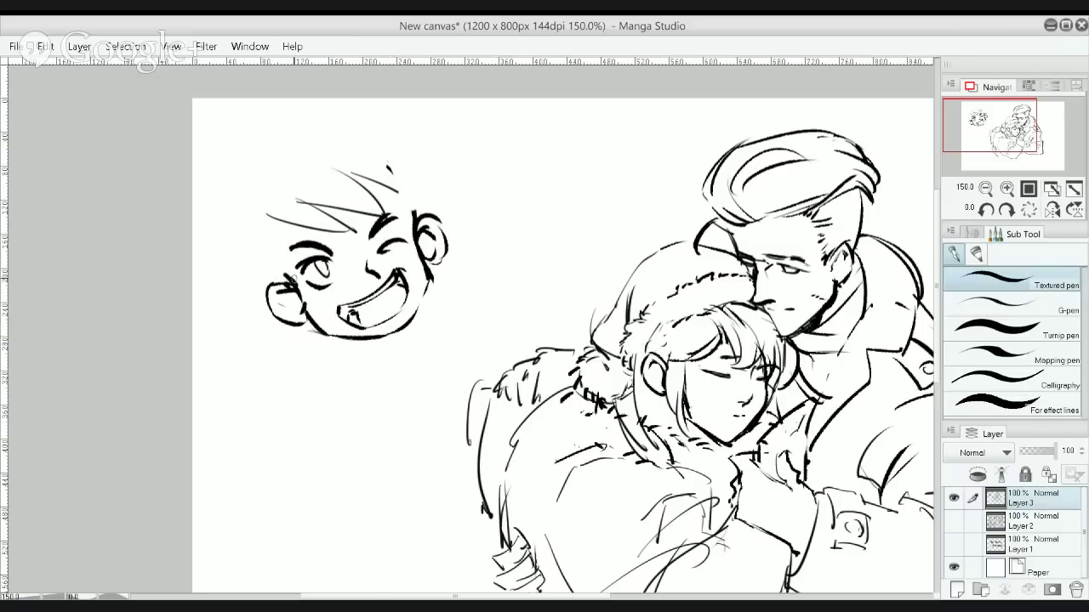
left_click_drag(289, 280, 279, 266)
left_click_drag(264, 223, 278, 265)
key("ctrl+z")
key("ctrl+z")
Draw large pointed hair spikes sweeping up and outward above the ear on the winking side
left_click_drag(356, 116, 474, 137)
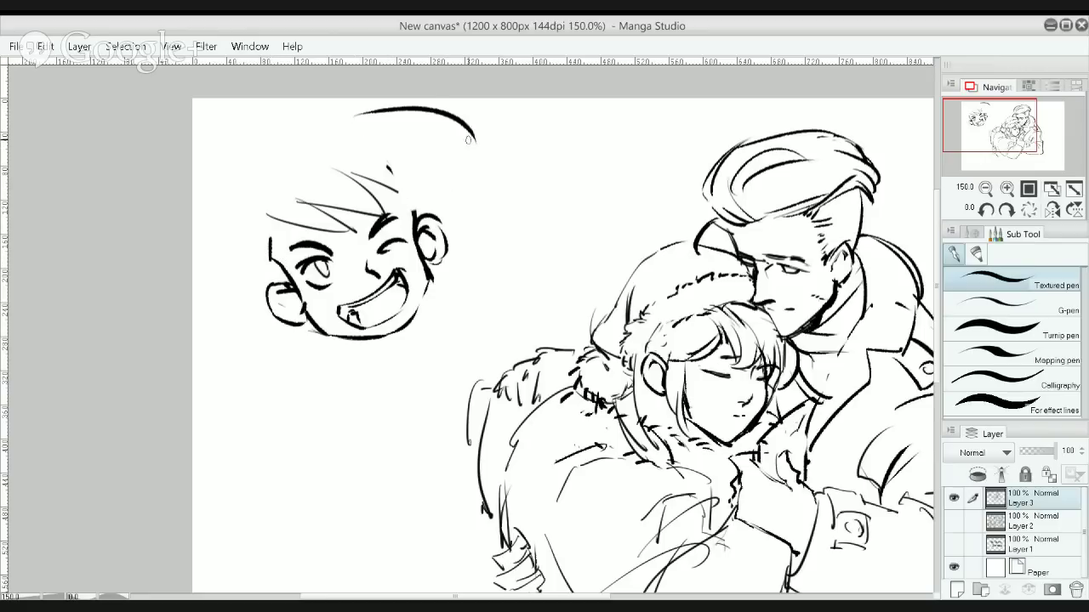
key("ctrl+z")
mouse_move(389, 100)
left_mouse_down()
mouse_move(416, 166)
mouse_move(459, 199)
left_mouse_up()
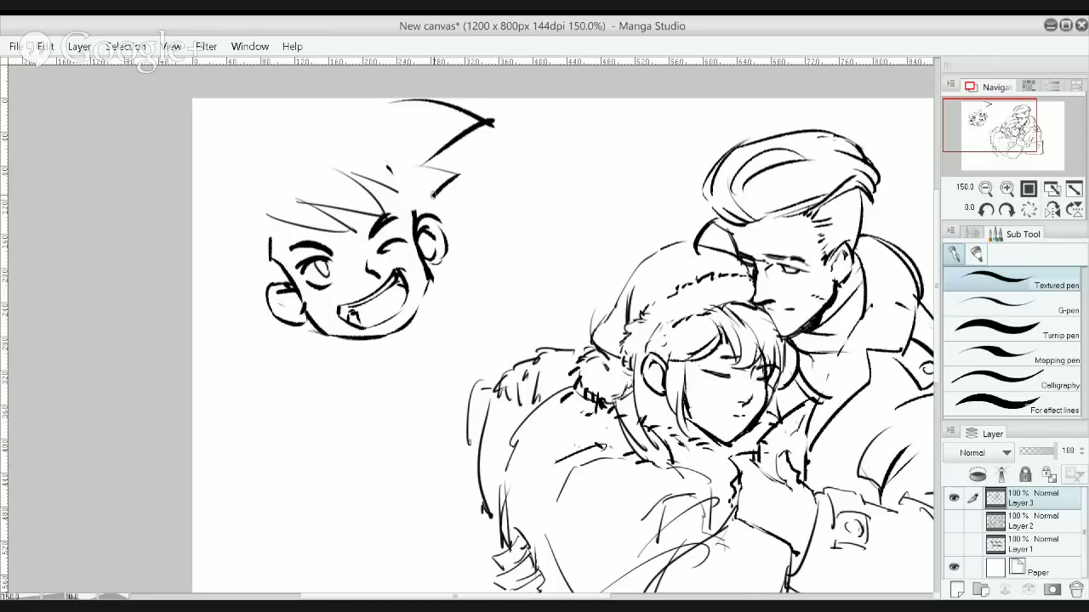
key("ctrl+z")
mouse_move(423, 164)
left_mouse_down()
mouse_move(507, 170)
mouse_move(511, 192)
left_mouse_up()
key("ctrl+z")
left_click_drag(439, 213, 510, 191)
Add zigzag hair spikes beside the ear on the open-eye side and start the outline of the hair above
left_click_drag(245, 277, 277, 298)
mouse_move(227, 249)
left_mouse_down()
mouse_move(214, 287)
mouse_move(246, 275)
mouse_move(212, 292)
mouse_move(245, 278)
mouse_move(207, 269)
left_mouse_up()
key("ctrl+z")
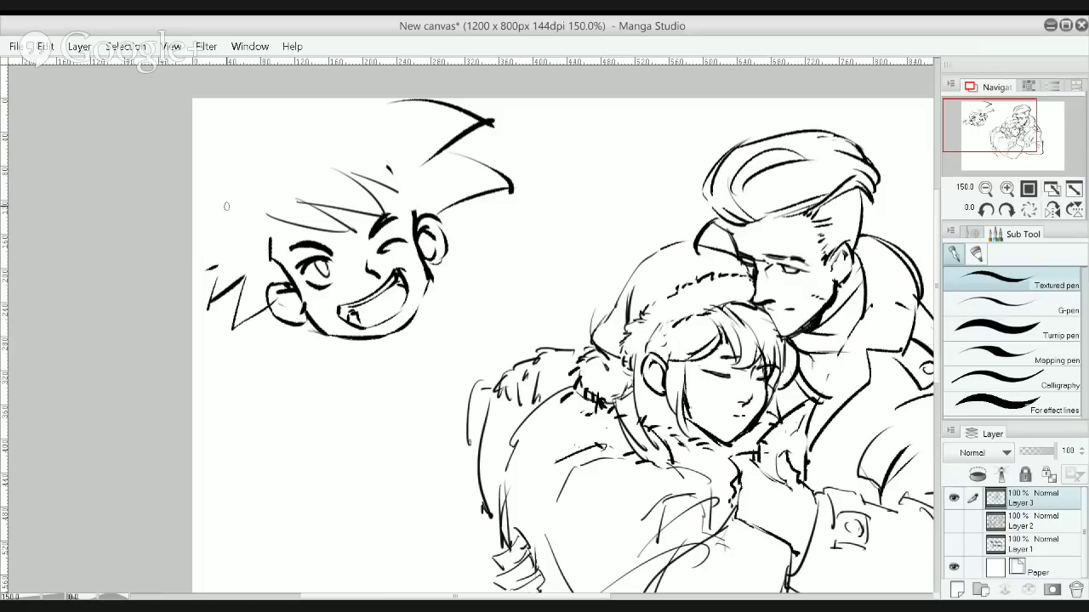
mouse_move(220, 198)
left_mouse_down()
mouse_move(218, 155)
mouse_move(238, 116)
left_mouse_up()
key("ctrl+z")
Lasso the spiky-haired face, cut and paste it onto its own layer, hide that layer, and return to Layer 3 without a selection
key("m")
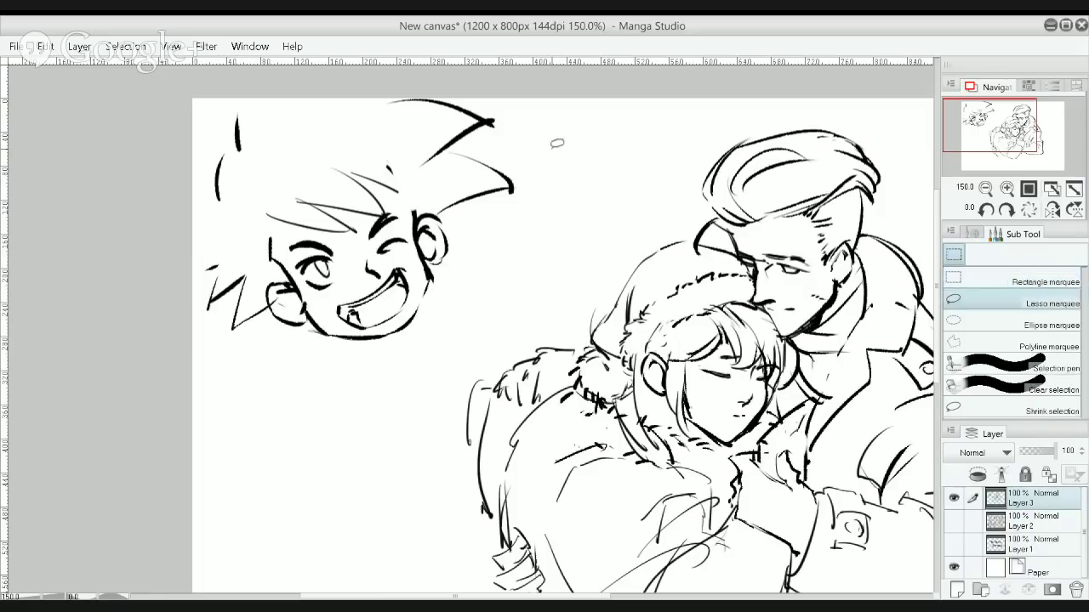
mouse_move(555, 143)
left_mouse_down()
mouse_move(340, 98)
mouse_move(167, 143)
mouse_move(531, 295)
mouse_move(515, 109)
left_mouse_up()
key("Delete")
key("ctrl+v")
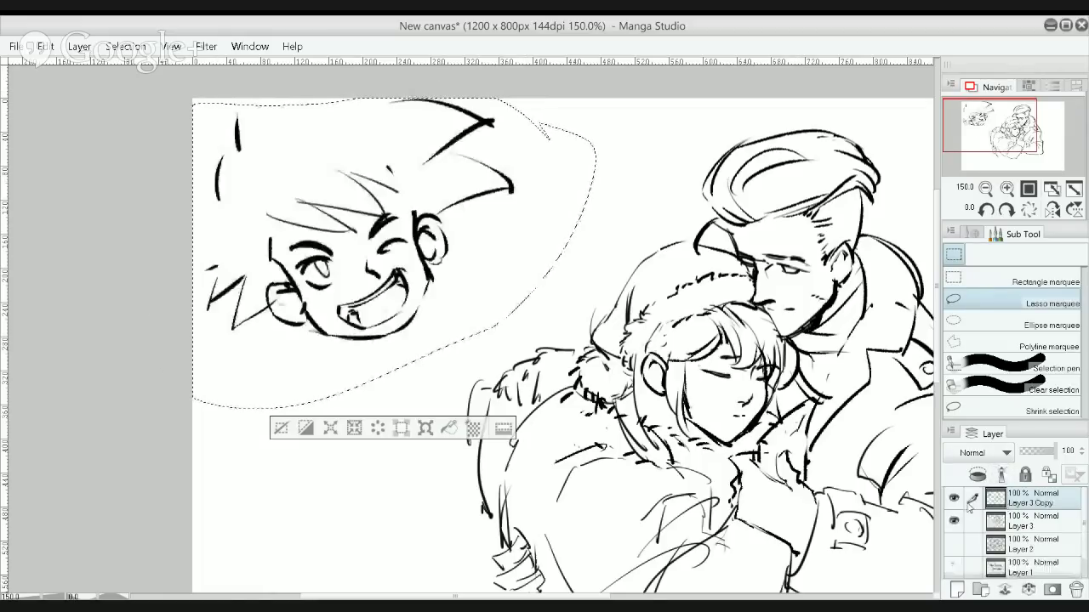
left_click(954, 499)
left_click(959, 523)
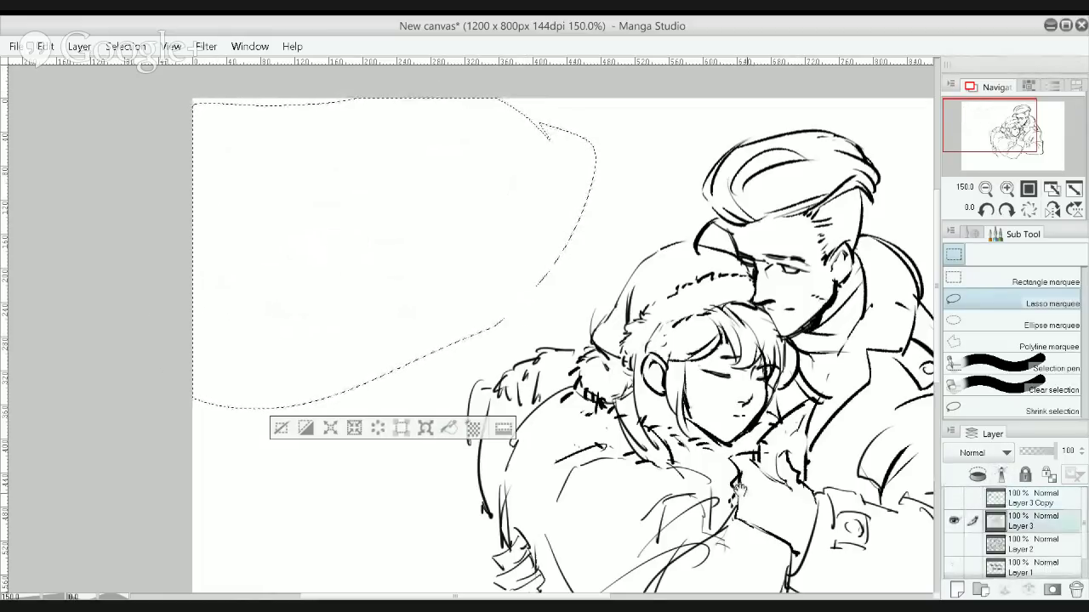
key("ctrl+d")
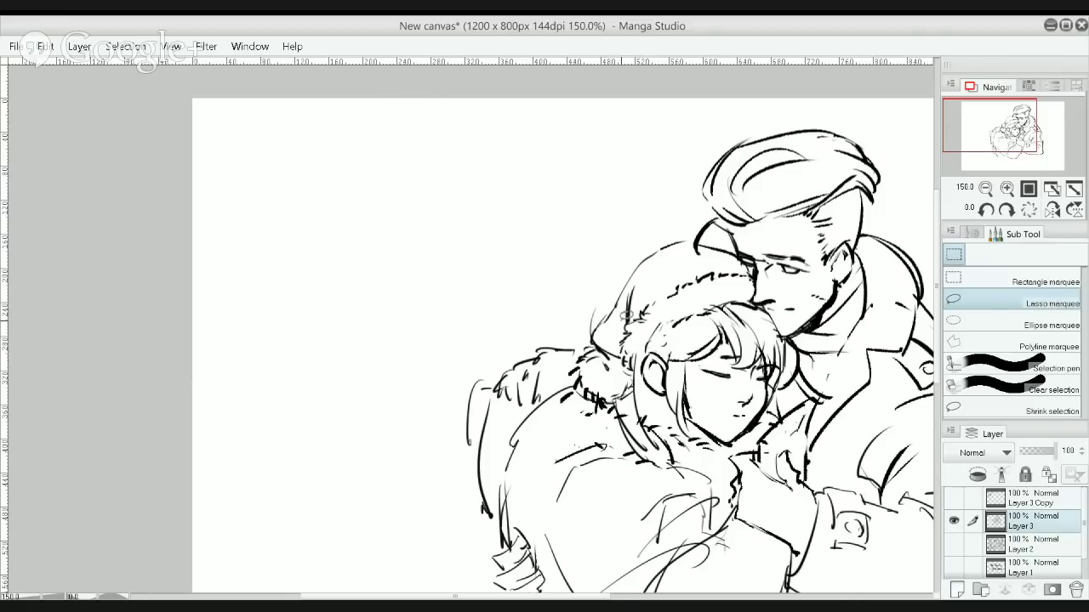
Add dark pupils under the lower figure's closed eyelids with the Textured pen so the eyes look half open
scroll(700, 337, "up", 5)
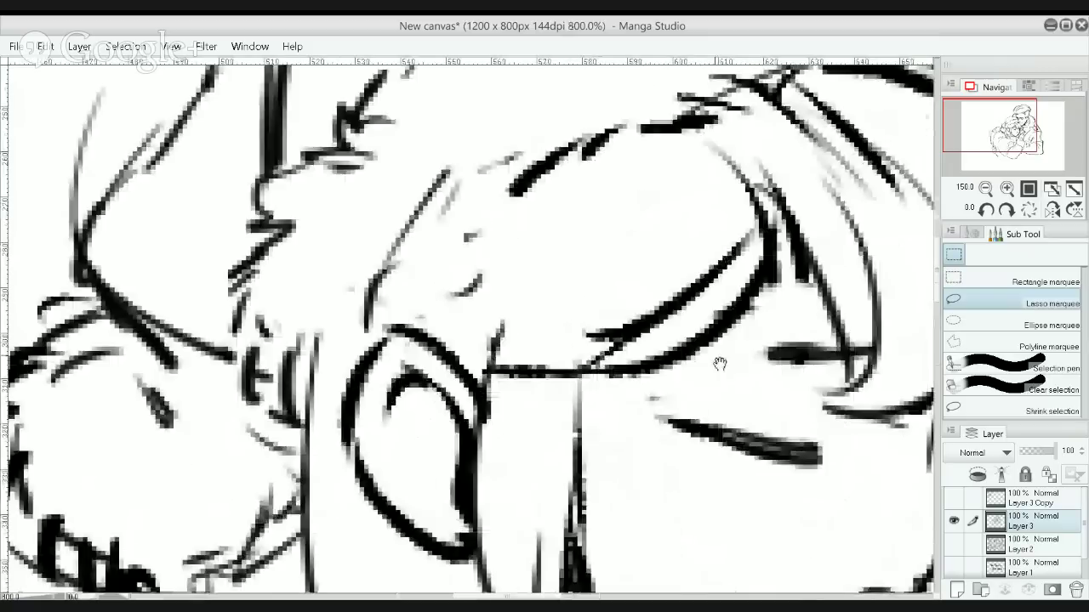
scroll(697, 319, "down", 4)
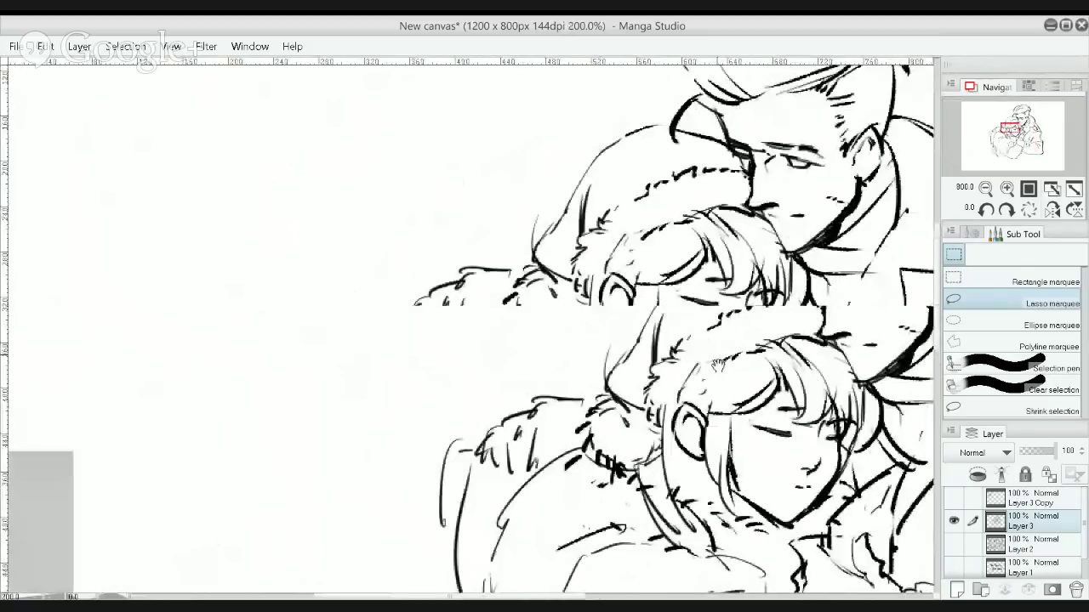
scroll(706, 294, "up", 1)
key("p")
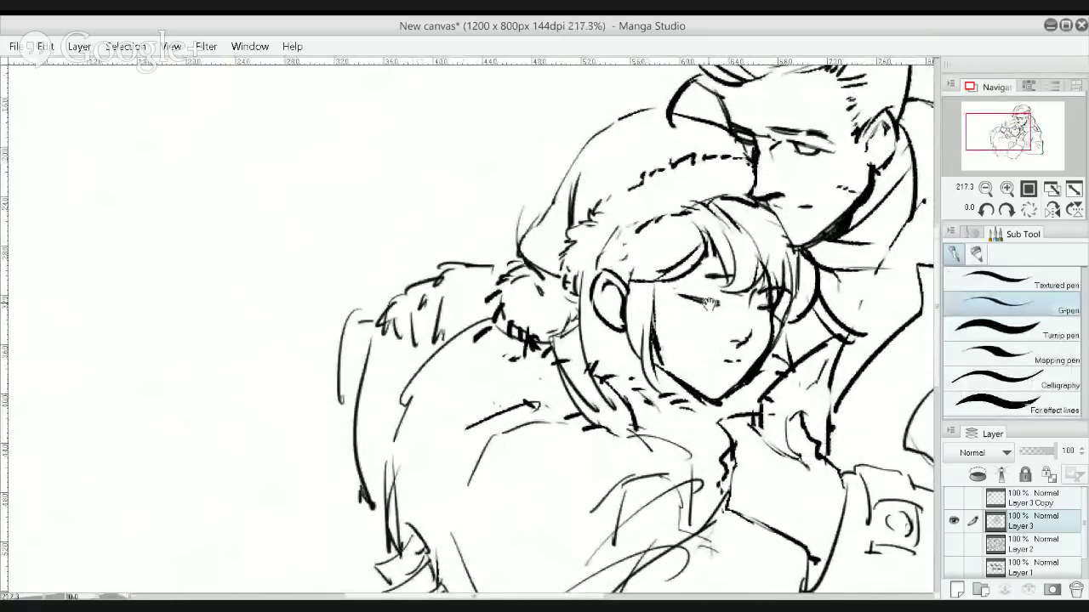
scroll(746, 307, "up", 3)
left_click(978, 277)
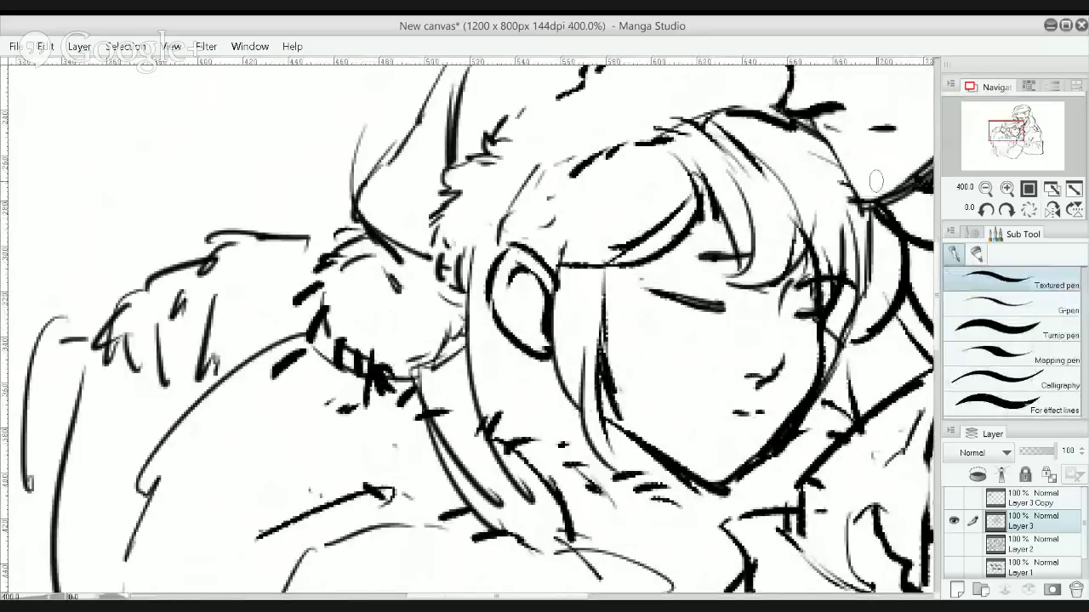
mouse_move(672, 300)
left_mouse_down()
mouse_move(665, 308)
mouse_move(656, 295)
mouse_move(669, 304)
left_mouse_up()
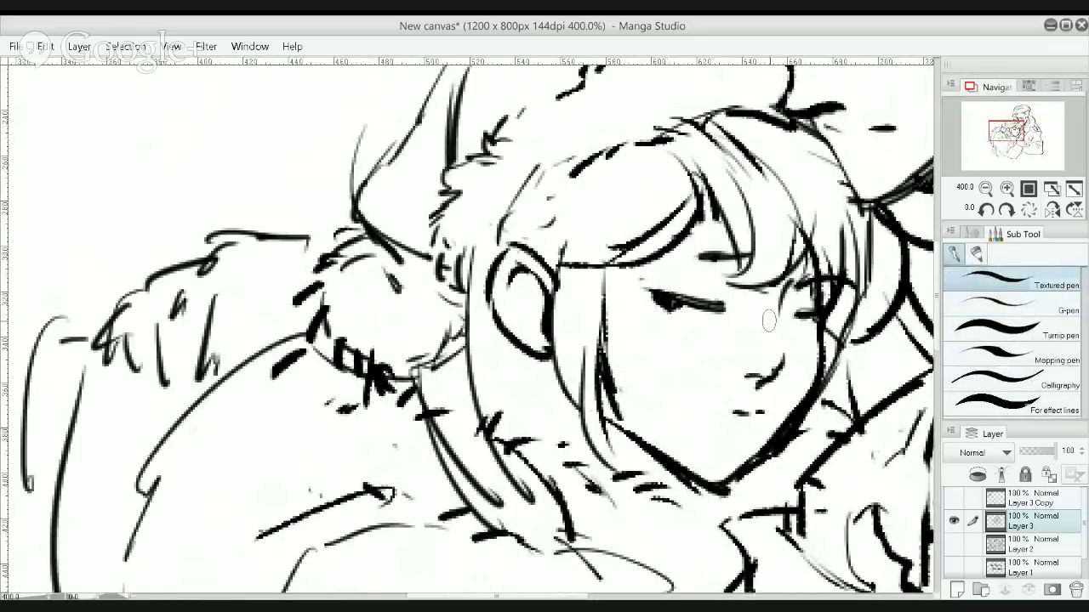
left_click_drag(803, 320, 800, 321)
mouse_move(667, 299)
left_mouse_down()
mouse_move(678, 320)
mouse_move(662, 308)
left_mouse_up()
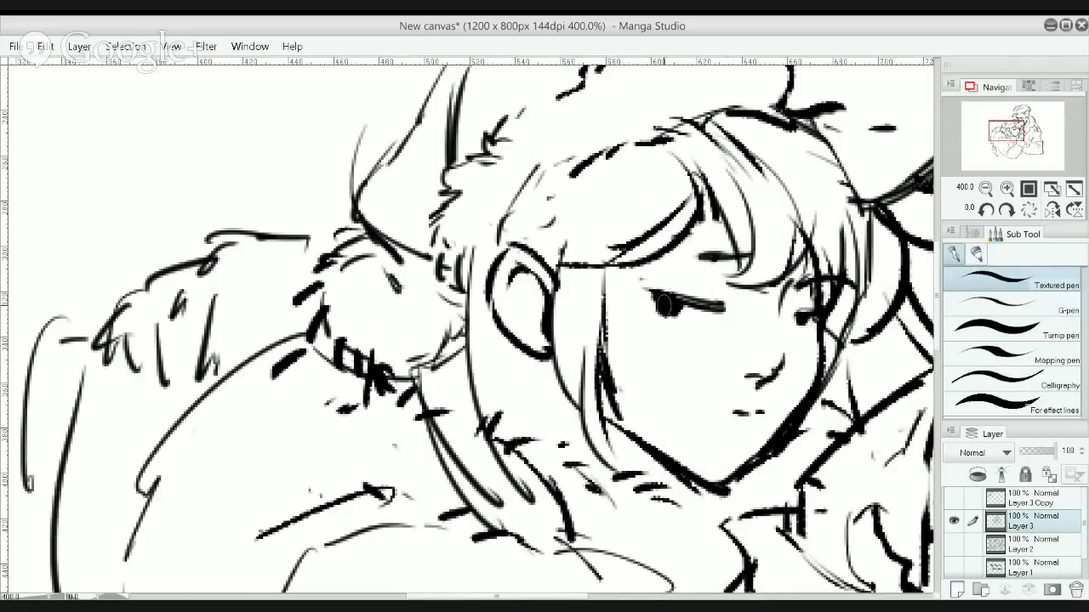
Reduce the Hard eraser size and erase the lower figure's brow mark beneath the fringe
key("e")
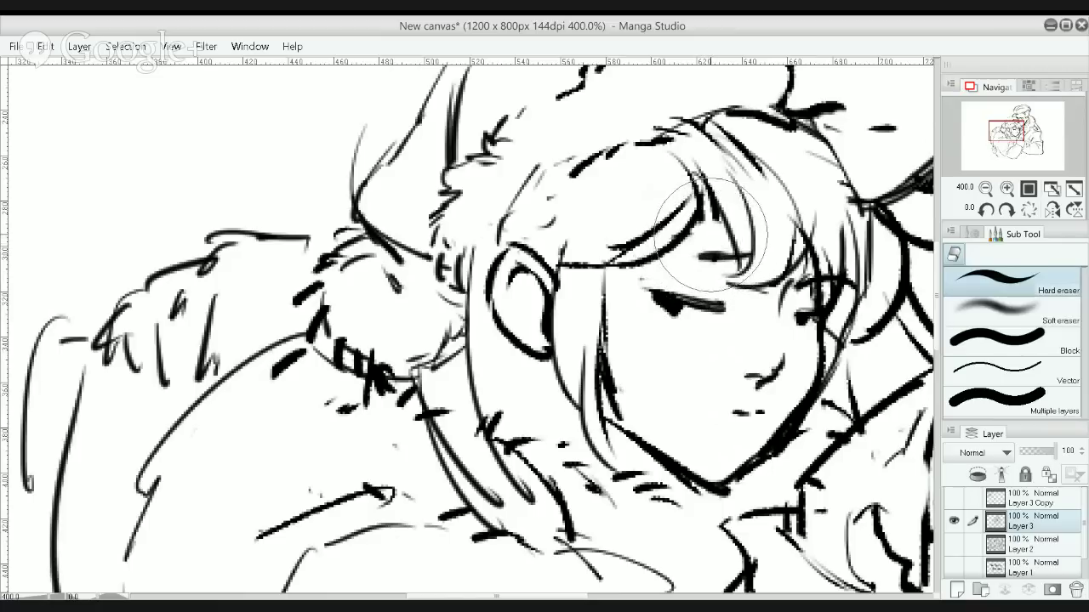
key("bracketleft")
mouse_move(703, 246)
left_mouse_down()
mouse_move(700, 257)
mouse_move(725, 249)
left_mouse_up()
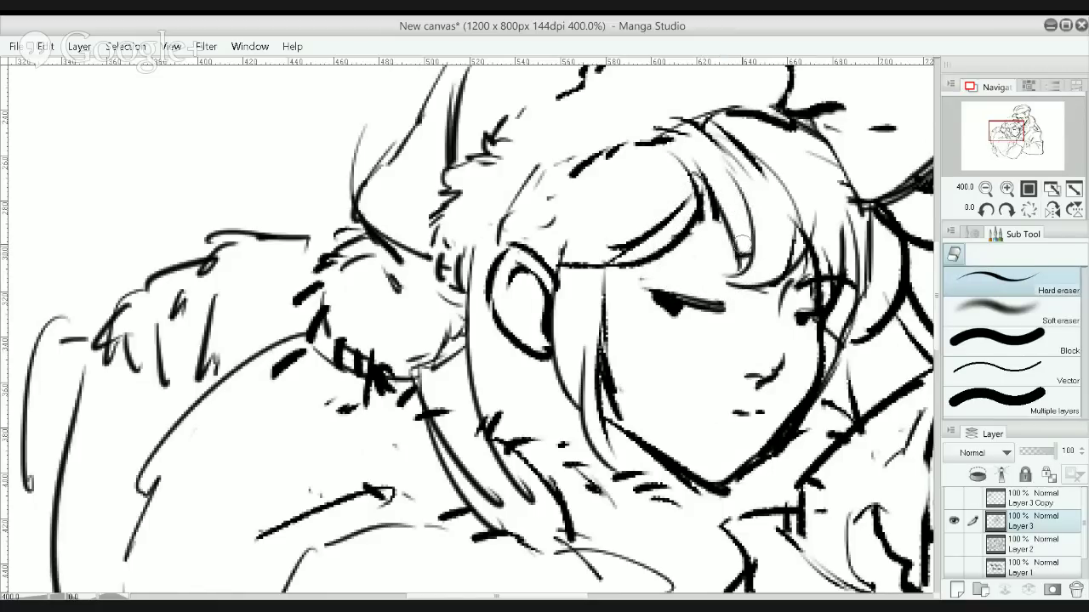
Try several thin G-pen brow lines between the lower figure's fringe and eyelid, undoing each one
key("p")
left_click_drag(663, 269, 739, 271)
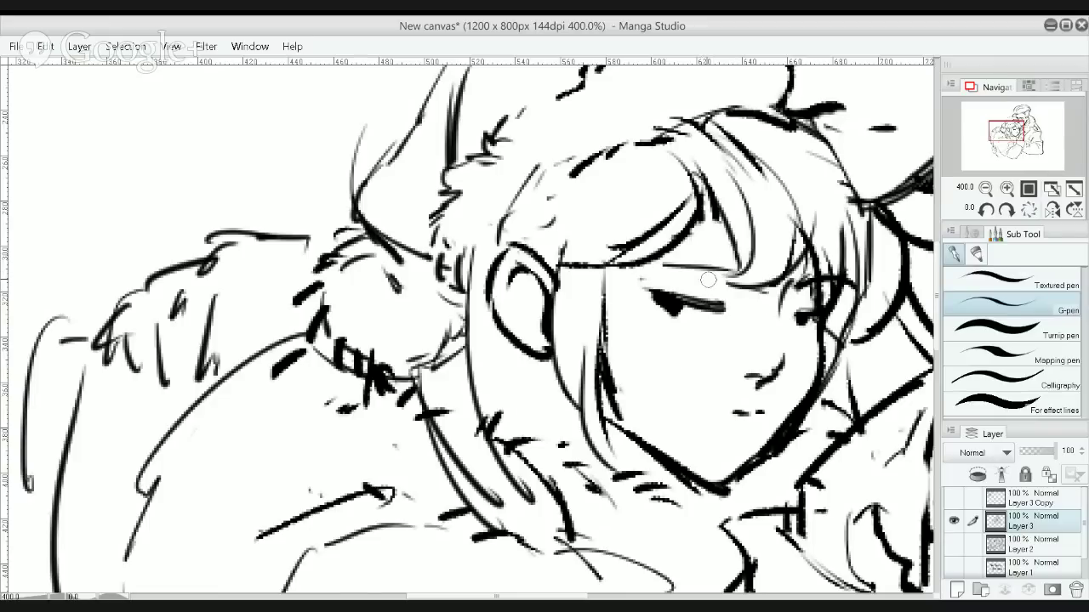
key("ctrl+z")
left_click_drag(647, 278, 744, 285)
key("ctrl+z")
left_click_drag(662, 284, 747, 298)
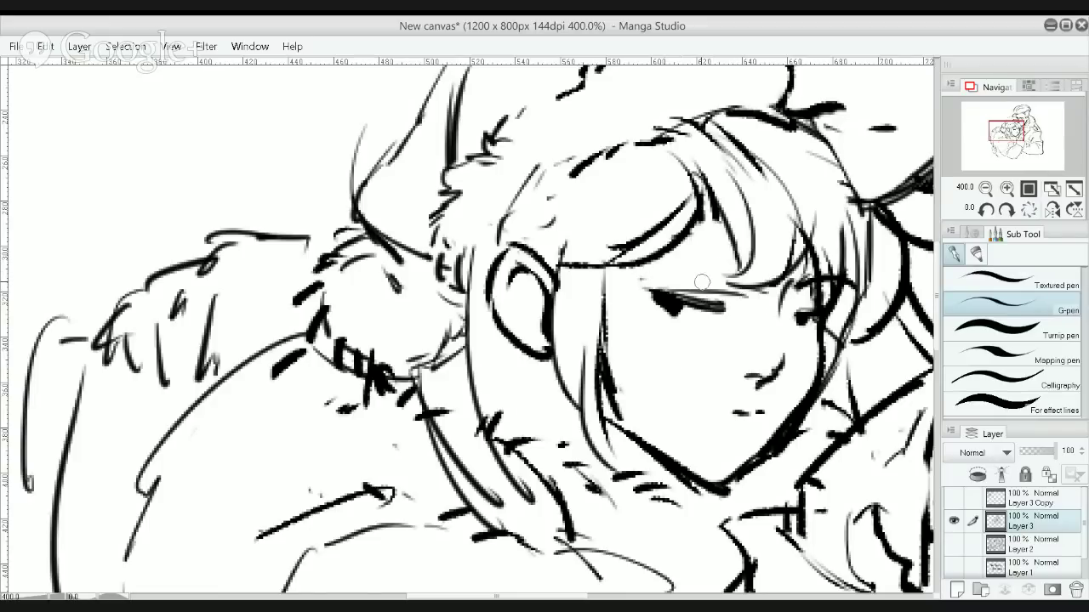
key("ctrl+z")
left_click_drag(656, 280, 740, 287)
key("ctrl+z")
mouse_move(653, 278)
left_mouse_down()
mouse_move(728, 296)
mouse_move(721, 283)
mouse_move(752, 286)
left_mouse_up()
key("ctrl+z")
key("ctrl+z")
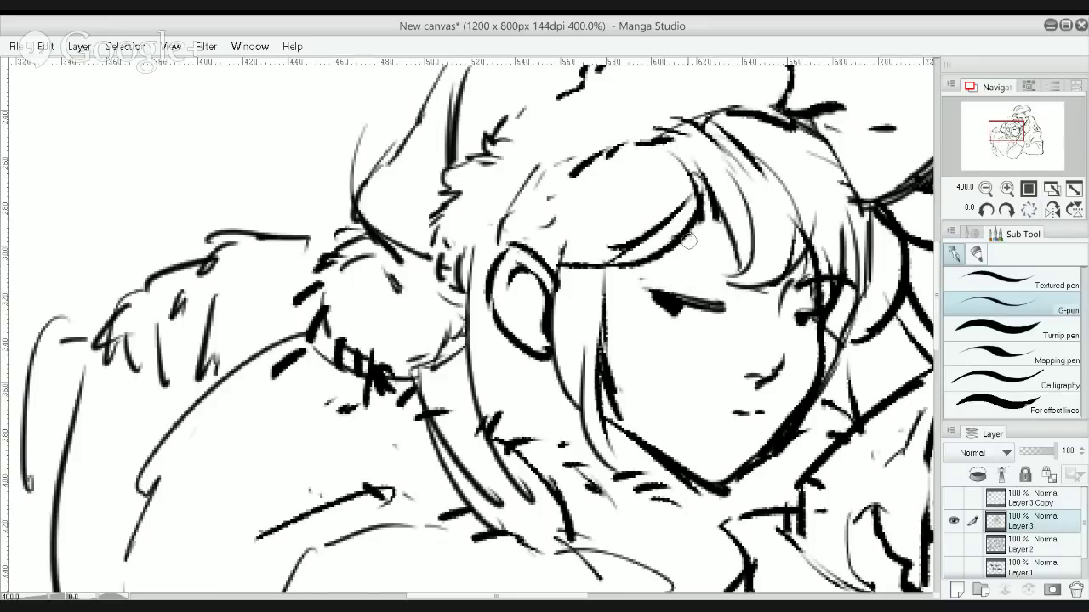
Draw a thin line just above the lower figure's near eyelid, undoing the higher brow trials under the fringe
left_click_drag(662, 243, 754, 259)
key("ctrl+z")
left_click_drag(651, 231, 746, 242)
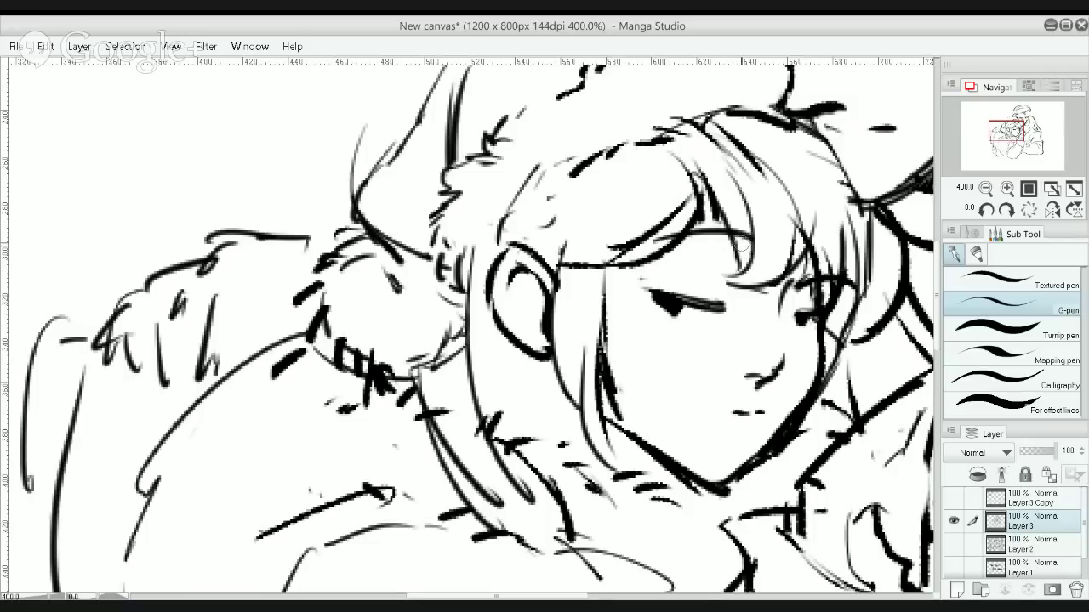
key("ctrl+z")
left_click_drag(678, 289, 740, 296)
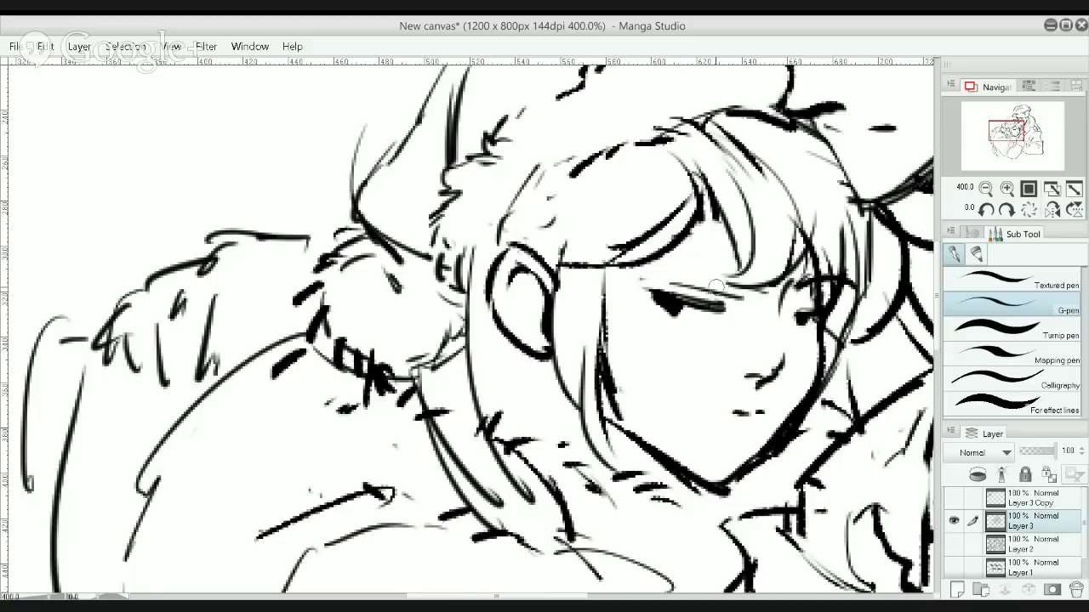
Rework the lower figure's near brow as a thin G-pen line tucked just under the fringe, undoing the rejected trials
key("ctrl+z")
left_click_drag(672, 280, 741, 293)
key("ctrl+z")
left_click_drag(662, 274, 727, 283)
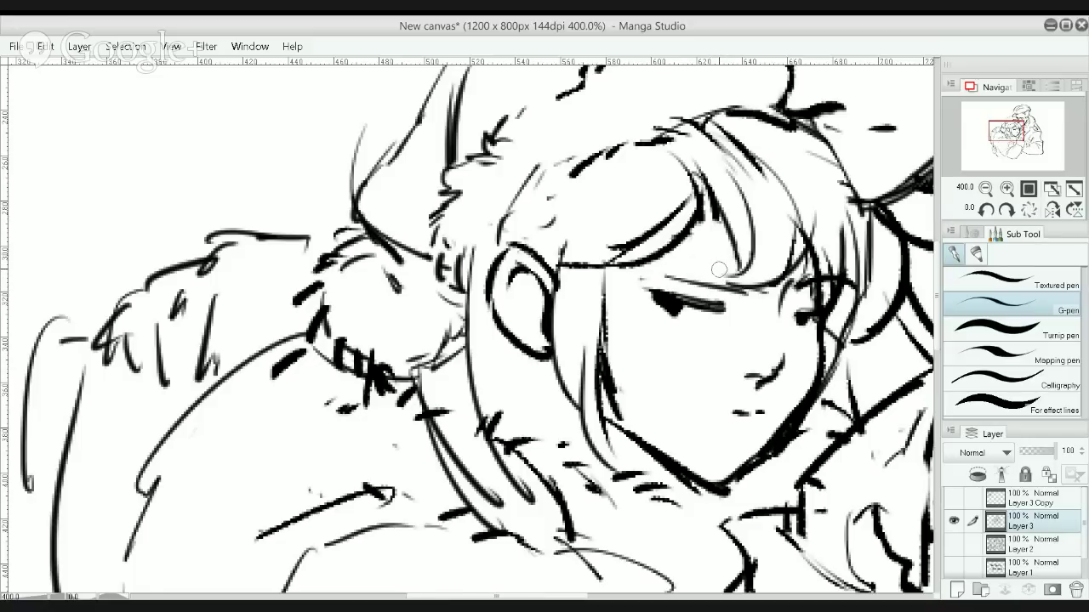
left_click_drag(680, 281, 742, 283)
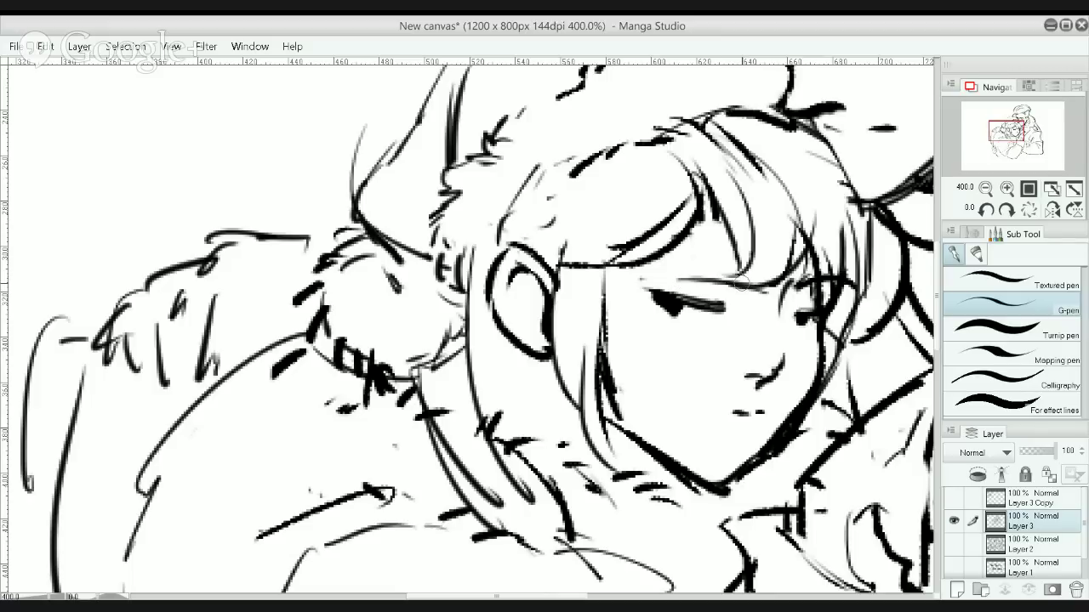
left_click_drag(677, 276, 752, 284)
key("ctrl+z")
key("ctrl+z")
key("ctrl+z")
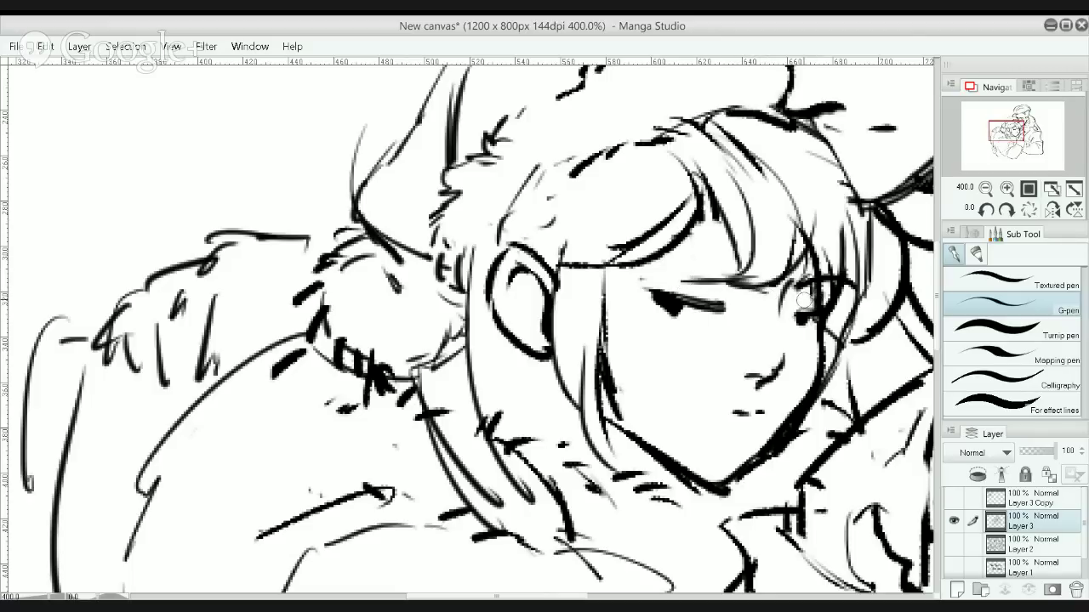
Darken the lower figure's far eye with short G-pen strokes around the lid and outer side, undoing the rejected trials
key("ctrl+z")
mouse_move(799, 298)
left_mouse_down()
mouse_move(830, 287)
mouse_move(842, 302)
mouse_move(835, 295)
left_mouse_up()
key("ctrl+z")
key("ctrl+z")
left_click_drag(839, 286, 825, 313)
left_click_drag(822, 274, 817, 266)
Erase the lower figure's mouth with the Hard eraser and try a small G-pen mark in its place
left_click(816, 266, "alt")
left_click(817, 266, "alt")
left_click(816, 267, "alt")
left_click(817, 267, "alt")
left_click(765, 287, "ctrl")
left_click(766, 288, "ctrl")
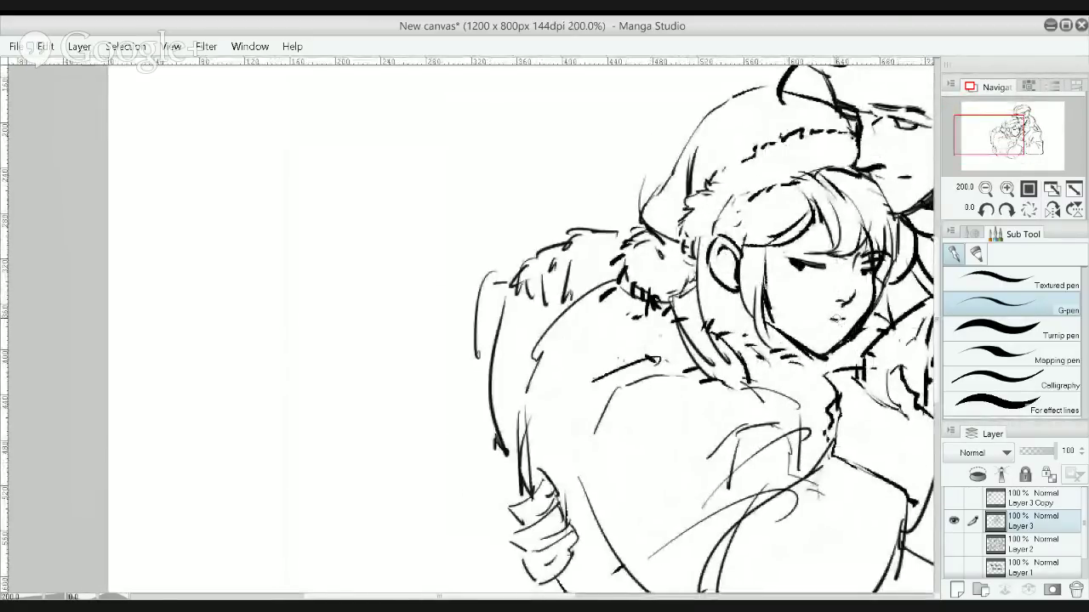
key("e")
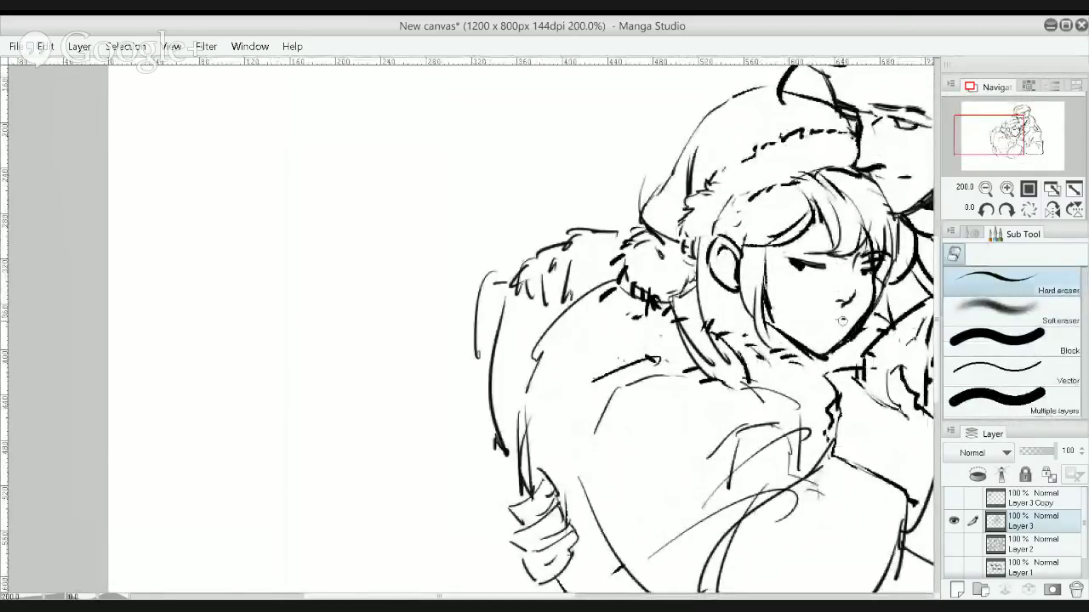
key("p")
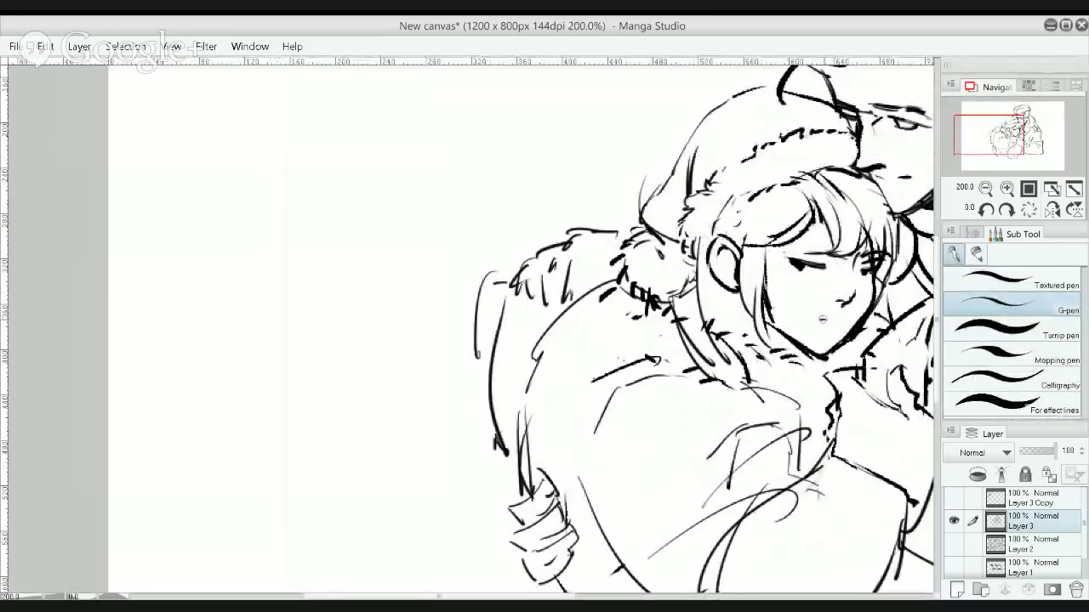
left_click_drag(820, 314, 823, 317)
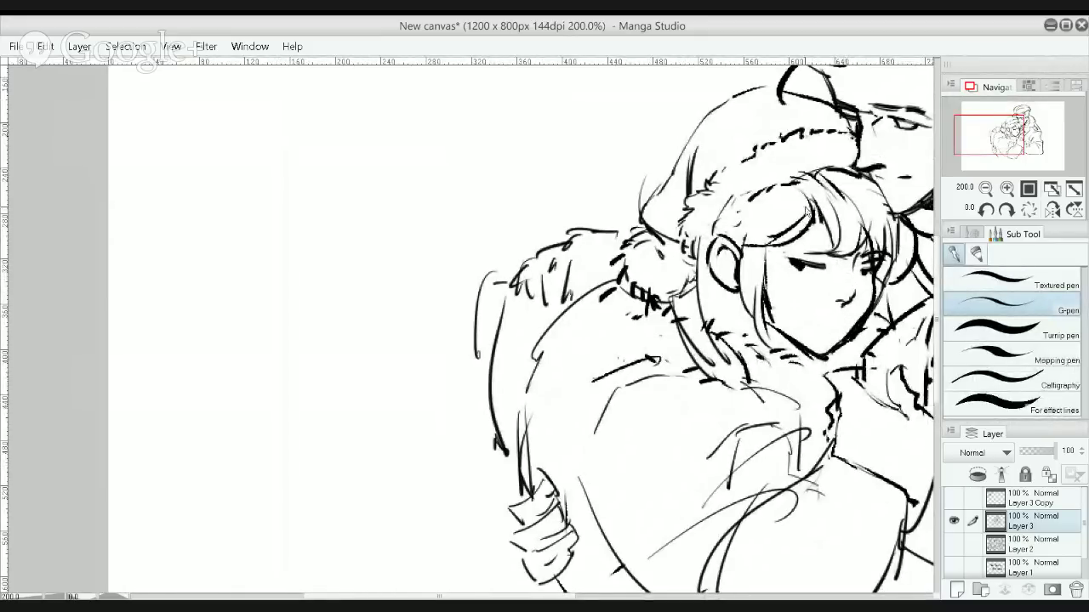
Give the lower figure's near eye a pointed outer corner and short lower lid, and strengthen the far eye and brow lines
scroll(804, 231, "up", 2)
mouse_move(779, 268)
left_mouse_down()
mouse_move(656, 270)
mouse_move(718, 303)
left_mouse_up()
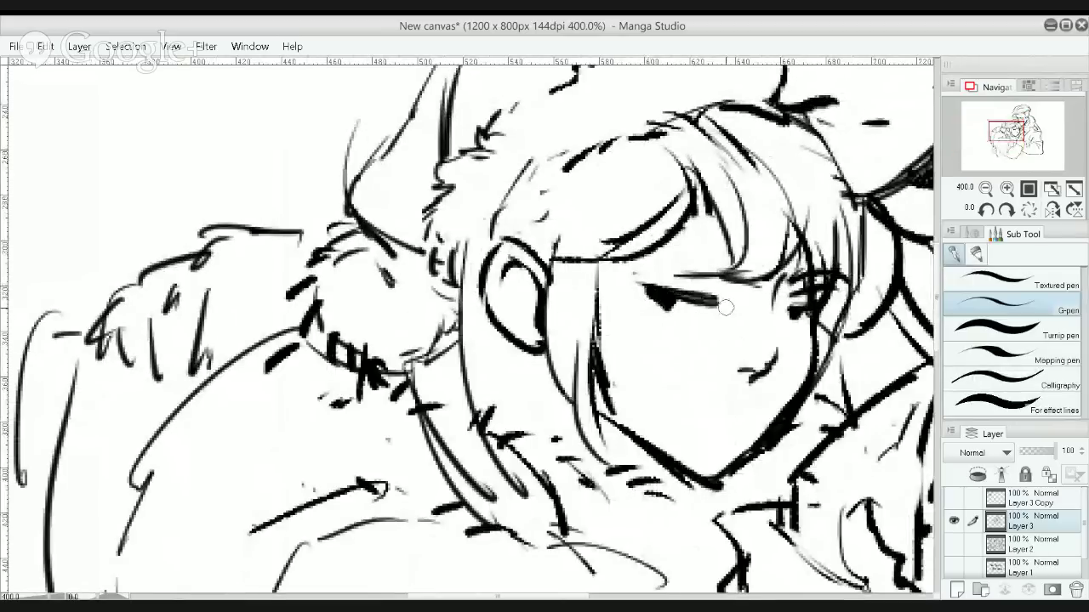
mouse_move(654, 291)
left_mouse_down()
mouse_move(721, 311)
mouse_move(683, 308)
left_mouse_up()
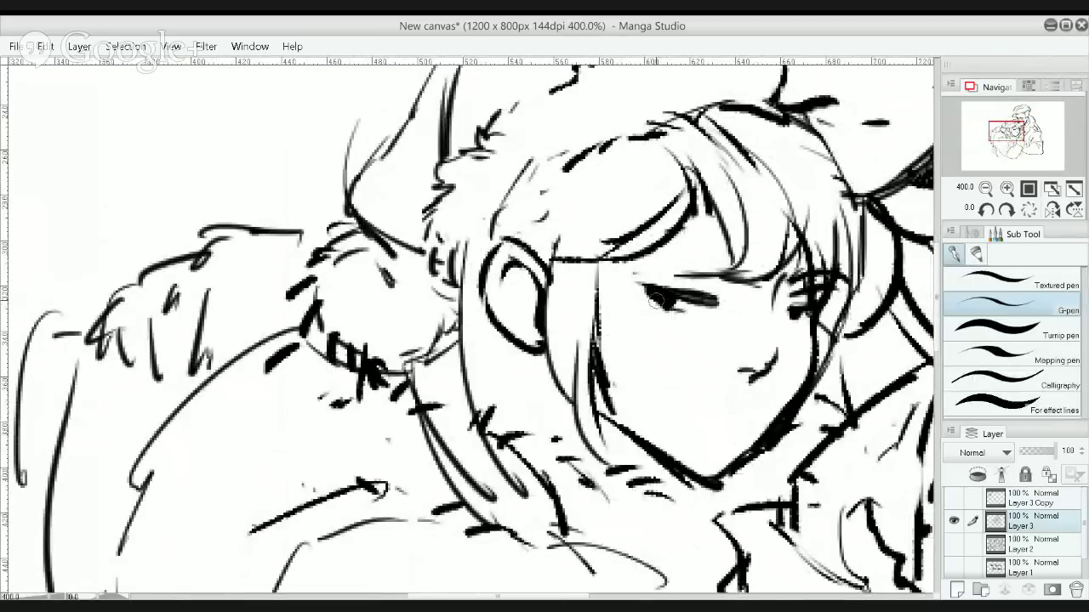
key("alt")
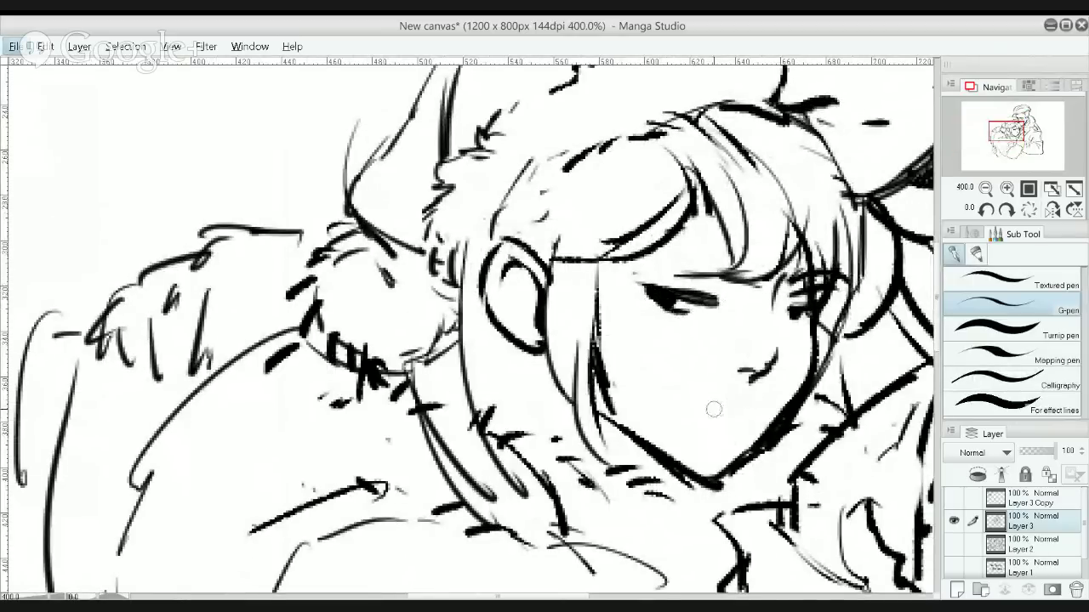
mouse_move(631, 294)
left_mouse_down()
mouse_move(684, 290)
mouse_move(632, 295)
mouse_move(742, 282)
mouse_move(676, 294)
mouse_move(717, 308)
left_mouse_up()
key("ctrl+z")
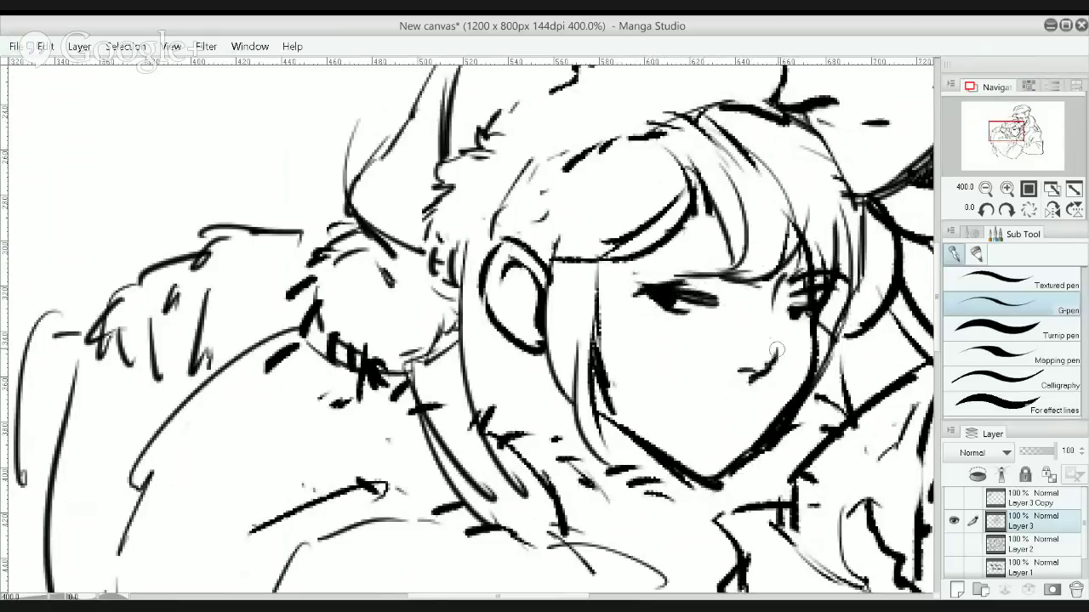
left_click_drag(792, 303, 806, 304)
left_click_drag(717, 277, 816, 284)
Redraw the lower figure's mouth as two tiny separate marks, undoing the longer line trials
left_click_drag(709, 404, 729, 407)
key("ctrl+z")
key("ctrl+z")
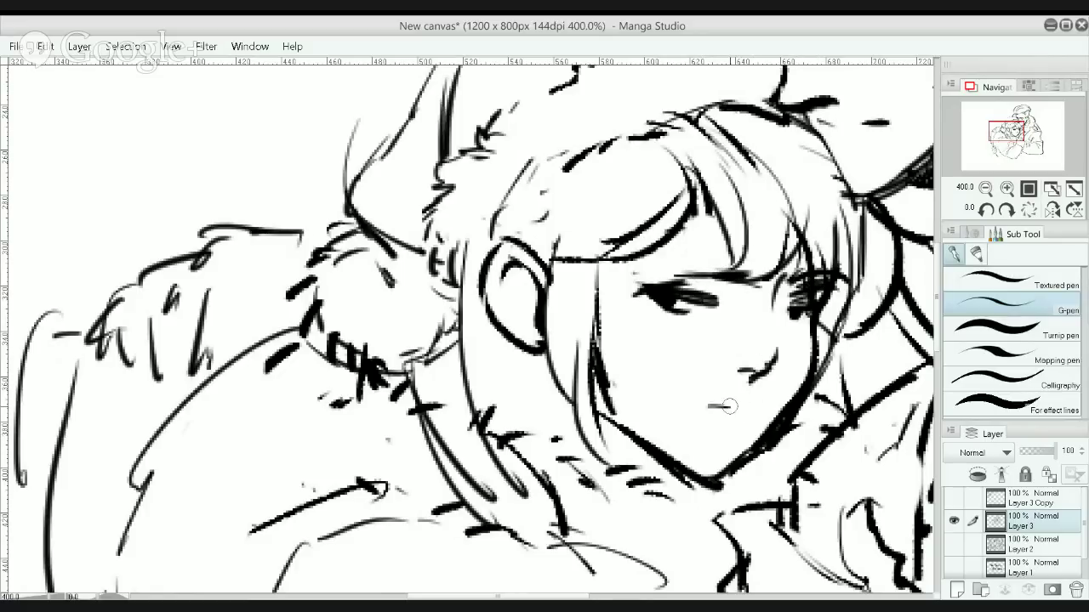
key("ctrl+z")
key("e")
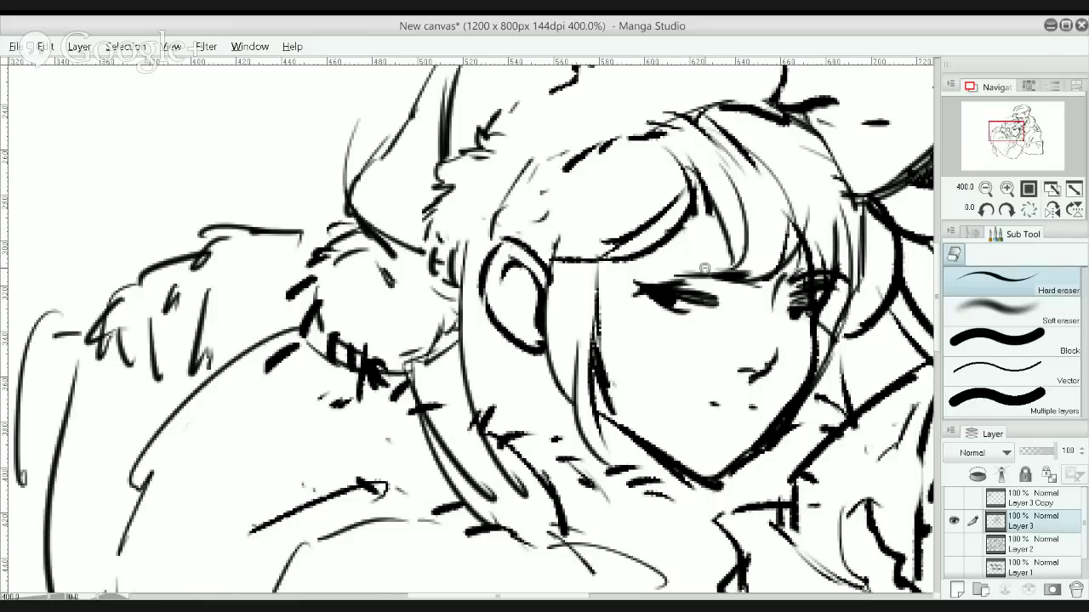
scroll(712, 264, "down", 4)
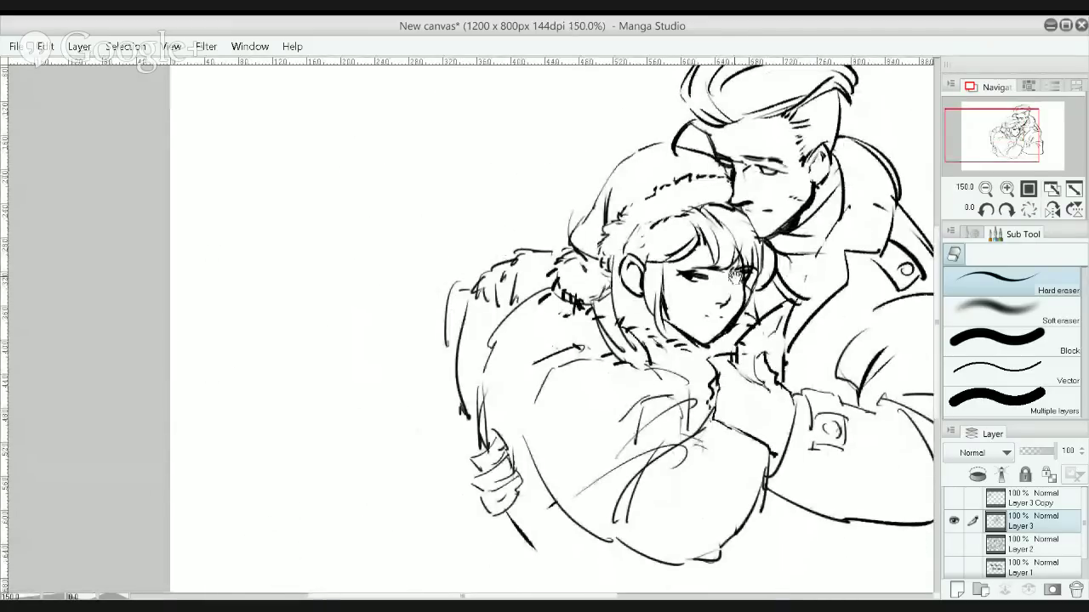
scroll(727, 285, "up", 4)
scroll(711, 238, "up", 2)
key("b")
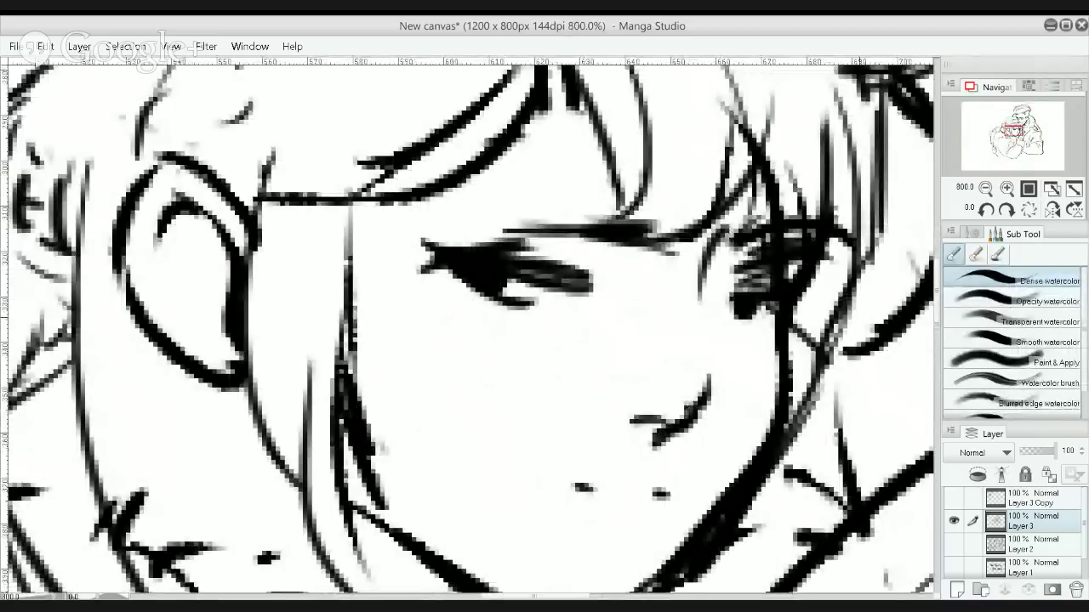
mouse_move(682, 326)
left_mouse_down()
mouse_move(635, 328)
mouse_move(664, 331)
left_mouse_up()
key("ctrl+z")
Extend the lower figure's near pupil down to the lower lid with the Textured pen
key("p")
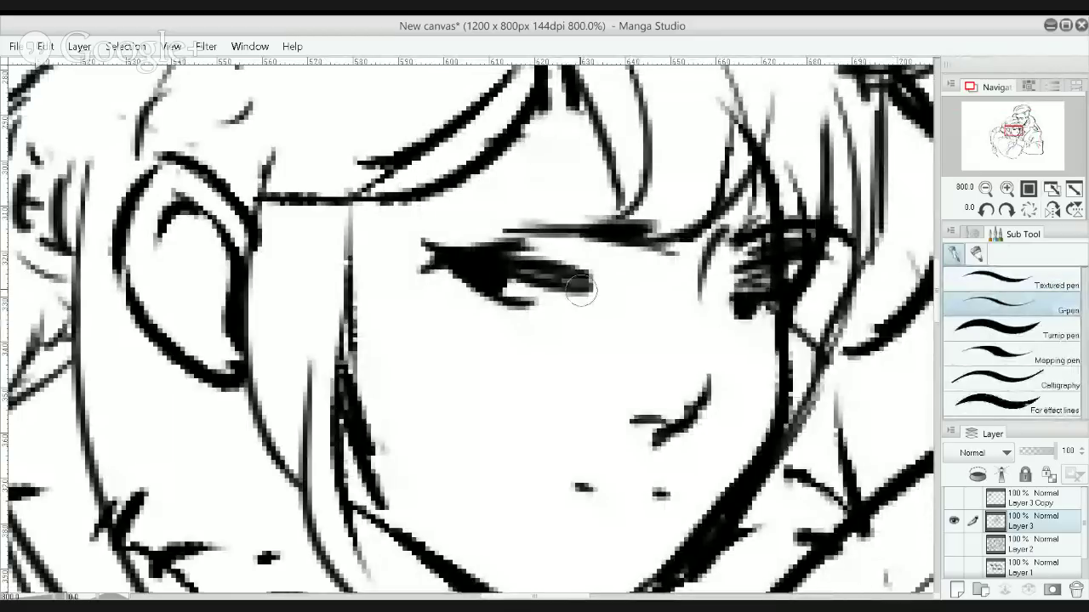
left_click(964, 278)
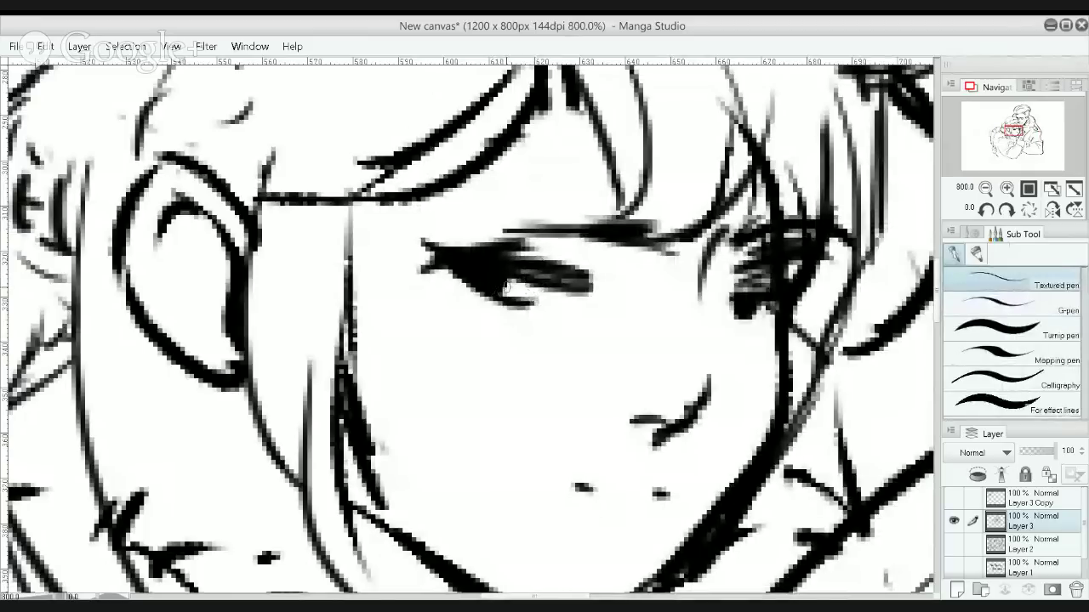
left_click_drag(507, 276, 511, 295)
Adjust the Textured pen's brush size and darken the pupil of the lower figure's far eye
key("bracketright")
key("bracketright")
key("bracketright")
key("bracketright")
key("bracketright")
key("bracketright")
key("bracketright")
key("bracketright")
key("bracketright")
key("bracketright")
key("bracketright")
key("bracketright")
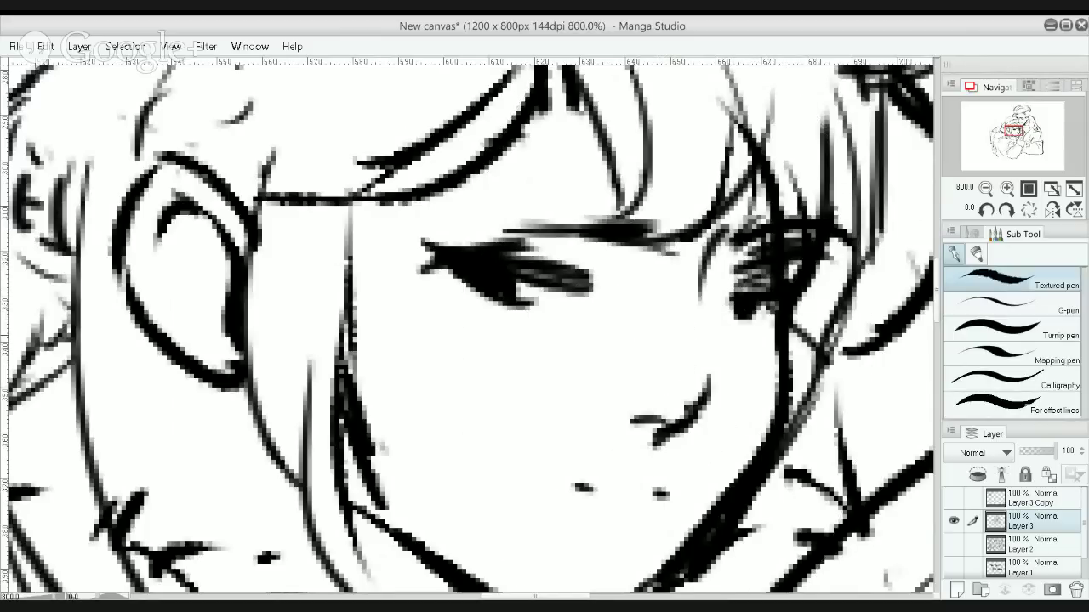
key("bracketleft")
key("bracketleft")
key("bracketleft")
mouse_move(745, 296)
left_mouse_down()
mouse_move(761, 274)
mouse_move(762, 285)
left_mouse_up()
Hatch light blush strokes across the lower figure's cheek and nose, and reinforce the hair lock beside the cheek
scroll(770, 274, "down", 5)
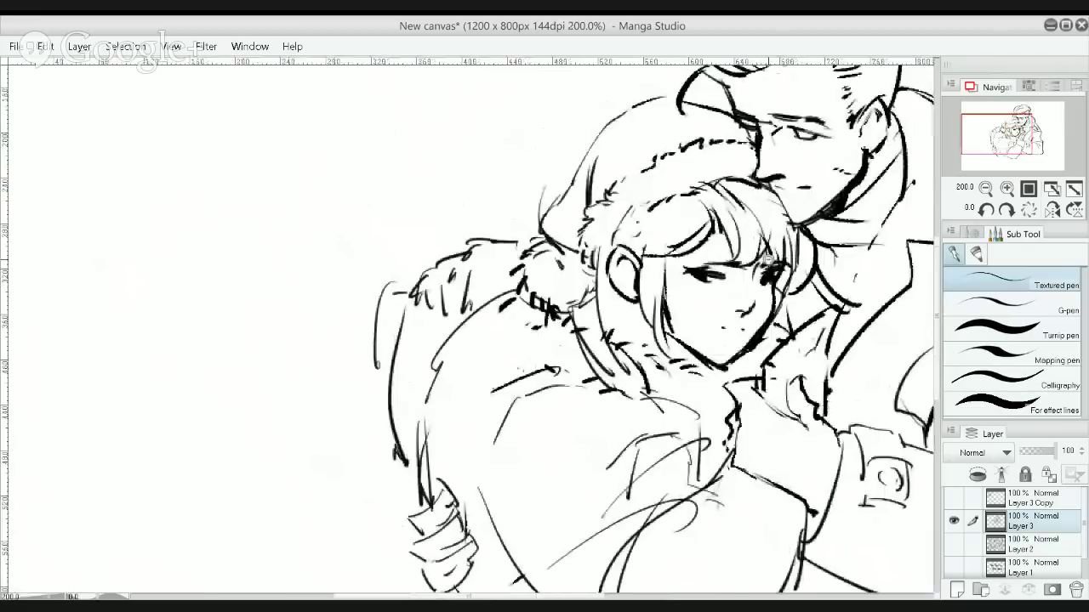
scroll(731, 314, "up", 4)
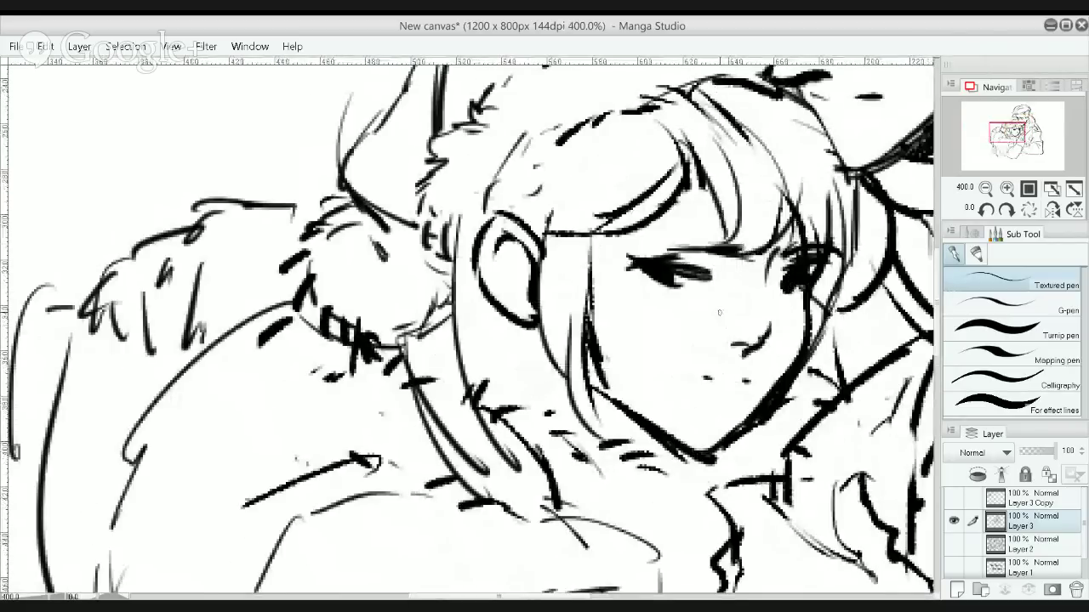
left_click_drag(719, 313, 767, 305)
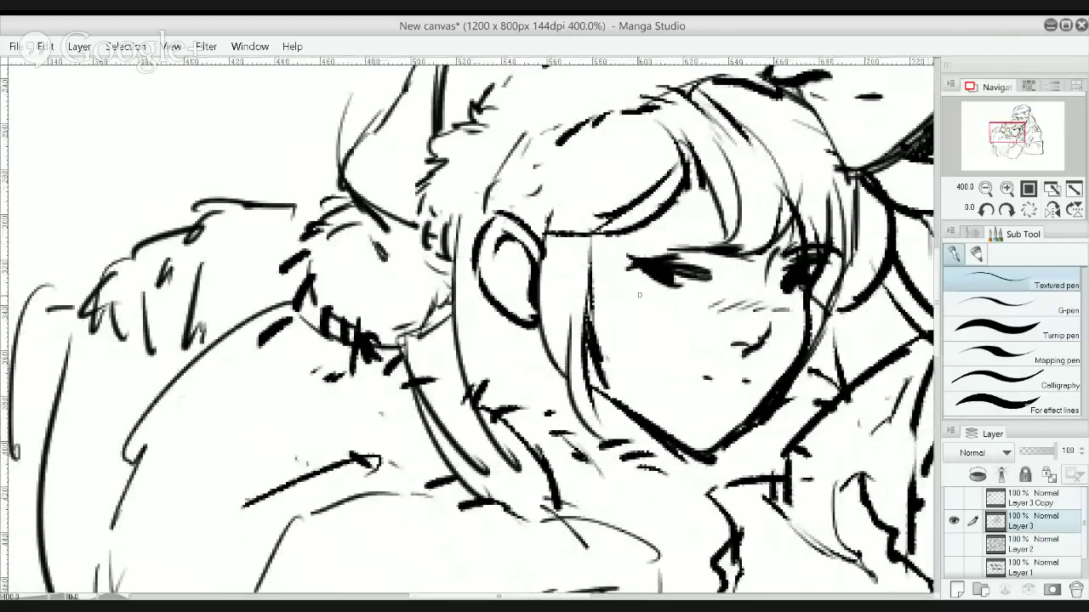
left_click_drag(590, 333, 616, 398)
Strengthen the upper figure's chin line above the lower figure's hair and add short stubble strokes along the jaw
scroll(597, 231, "down", 4)
scroll(638, 330, "up", 5)
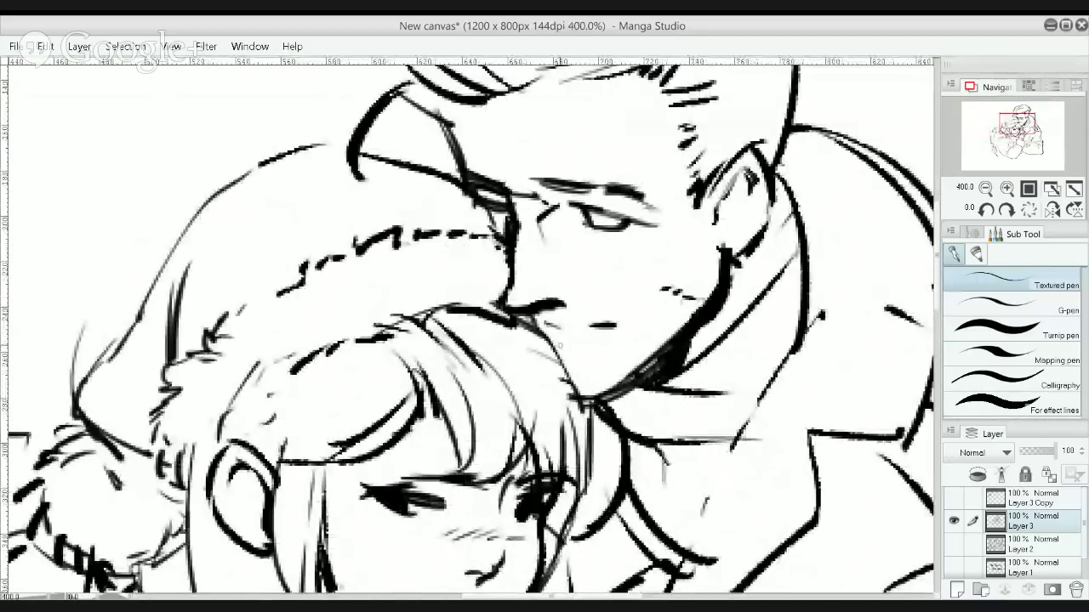
mouse_move(542, 333)
left_mouse_down()
mouse_move(563, 347)
mouse_move(568, 376)
left_mouse_up()
key("ctrl+z")
key("ctrl+z")
left_click_drag(543, 333, 572, 386)
key("ctrl+z")
mouse_move(545, 335)
left_mouse_down()
mouse_move(572, 341)
mouse_move(561, 351)
mouse_move(547, 344)
mouse_move(561, 376)
mouse_move(586, 393)
mouse_move(611, 378)
left_mouse_up()
key("ctrl+z")
key("ctrl+z")
left_click_drag(612, 391, 622, 376)
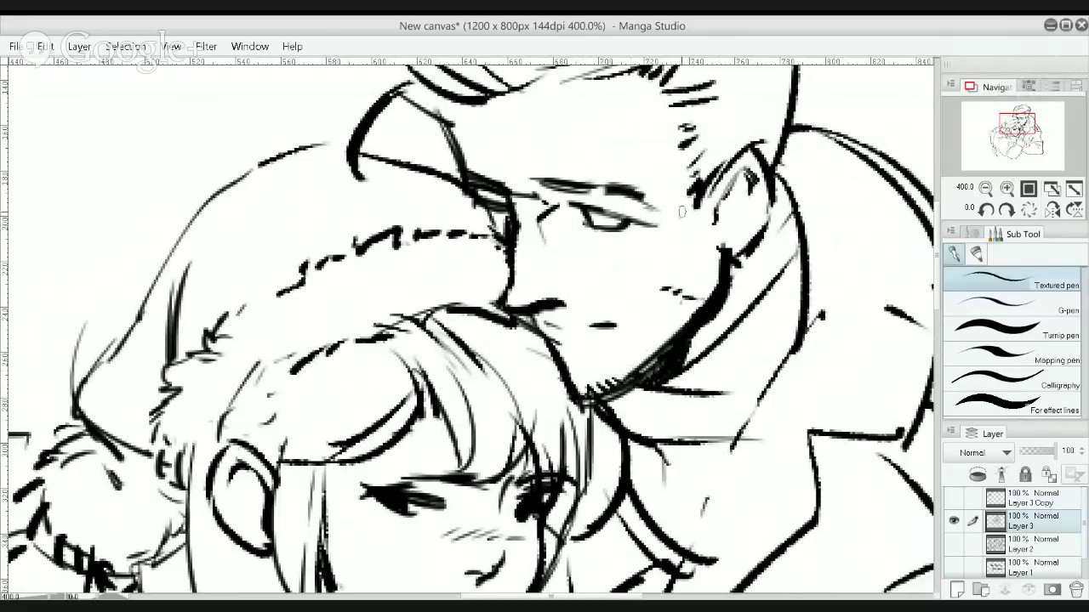
Add short dark hair strokes in front of the upper figure's ear, at the nape and at the back of the head
mouse_move(688, 217)
left_mouse_down()
mouse_move(695, 210)
mouse_move(697, 246)
left_mouse_up()
key("ctrl+z")
key("ctrl+z")
left_click_drag(687, 203, 705, 207)
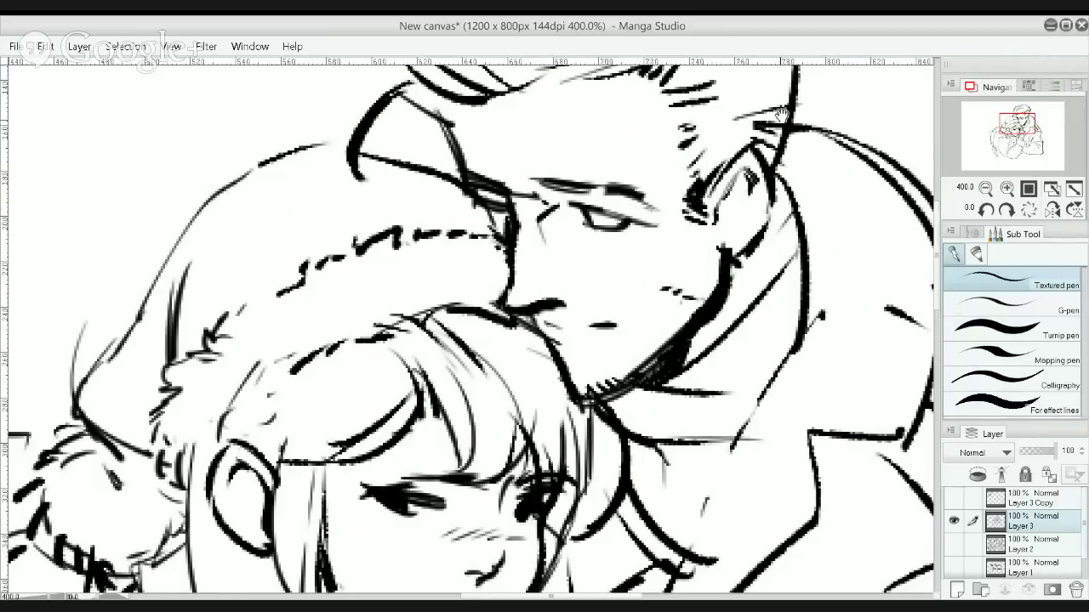
mouse_move(761, 111)
left_mouse_down()
mouse_move(740, 195)
mouse_move(704, 216)
left_mouse_up()
left_click_drag(758, 176, 727, 220)
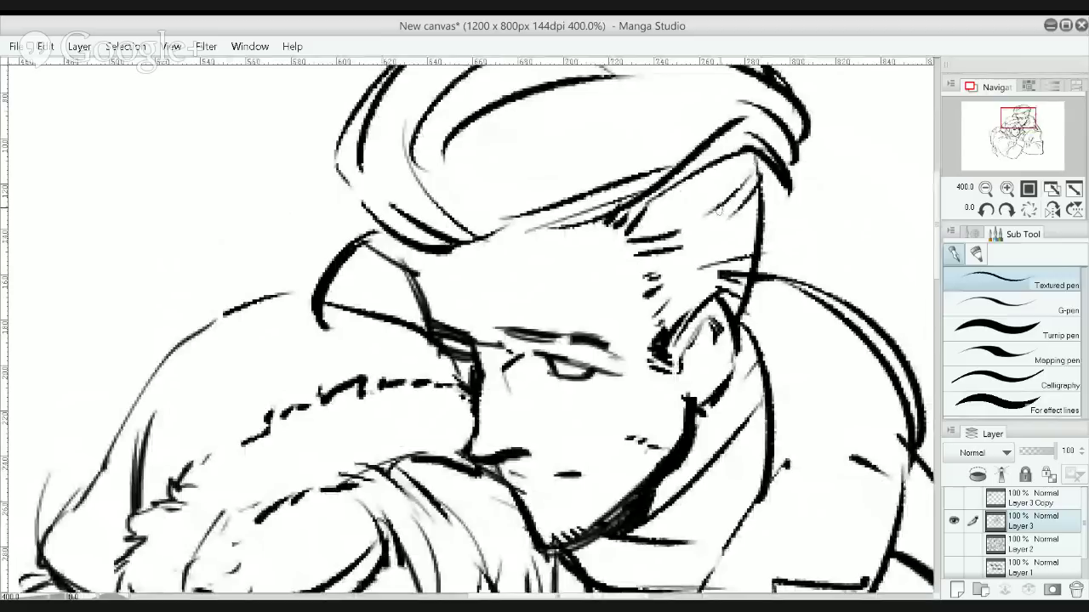
Thicken the upper figure's hairline strokes above the forehead, undoing the extra strands tried in the swept hair
left_click_drag(500, 224, 635, 171)
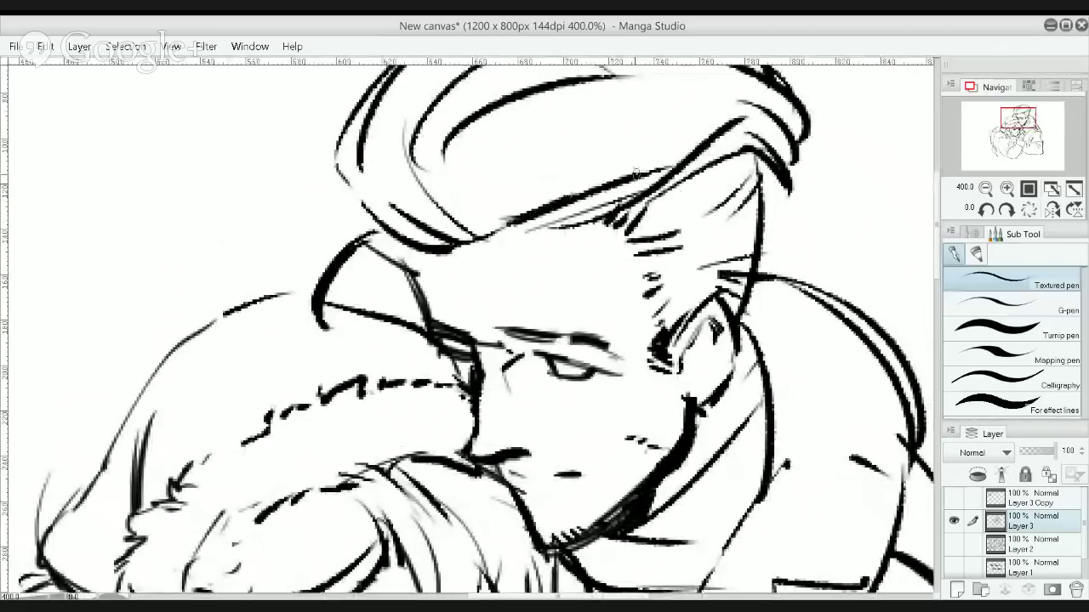
left_click_drag(529, 234, 647, 197)
mouse_move(495, 219)
left_mouse_down()
mouse_move(634, 112)
mouse_move(678, 111)
left_mouse_up()
key("ctrl+z")
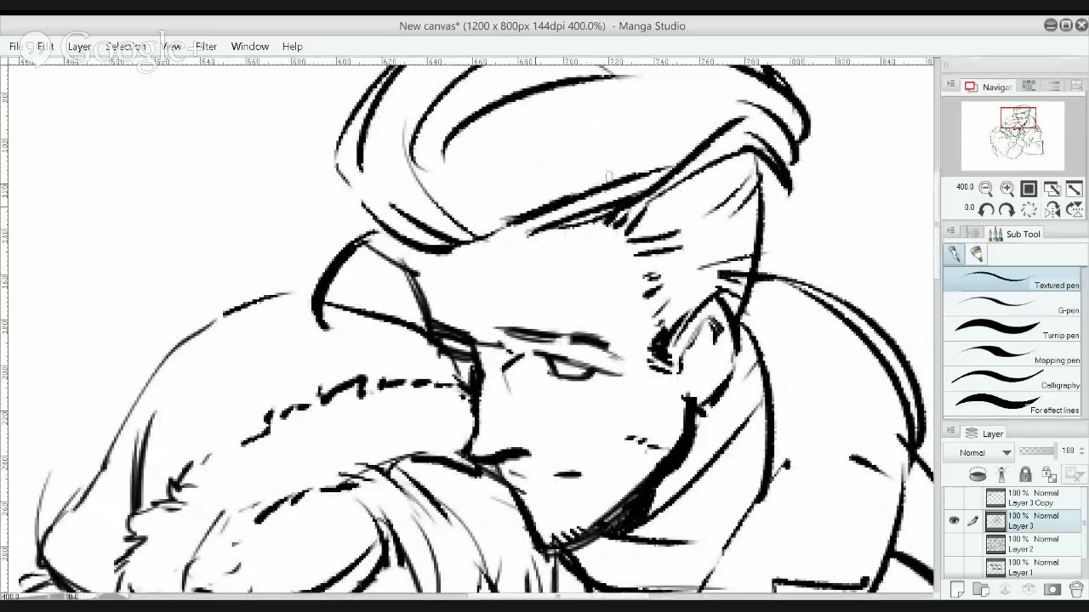
left_click_drag(542, 205, 704, 141)
key("ctrl+z")
left_click_drag(564, 191, 591, 174)
key("ctrl+z")
key("ctrl+z")
mouse_move(393, 251)
left_mouse_down()
mouse_move(368, 174)
mouse_move(356, 201)
mouse_move(324, 157)
mouse_move(364, 197)
left_mouse_up()
Try a rounded bulge of hair outside the front edge of the upper figure's swept hair
mouse_move(374, 161)
left_mouse_down()
mouse_move(425, 273)
mouse_move(463, 162)
left_mouse_up()
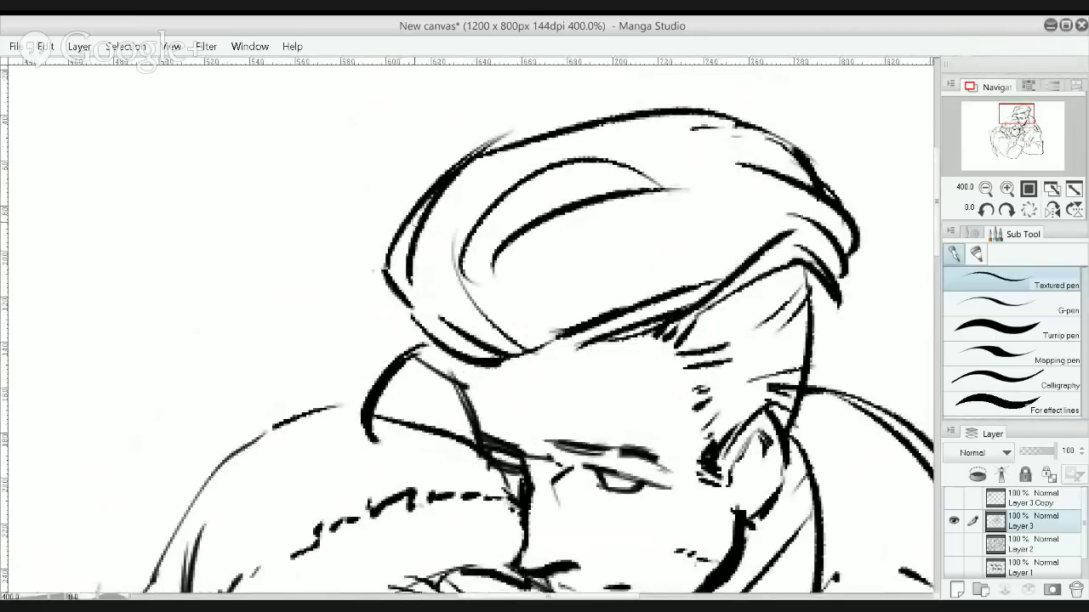
left_click_drag(396, 244, 538, 122)
key("ctrl+z")
left_click_drag(399, 248, 461, 115)
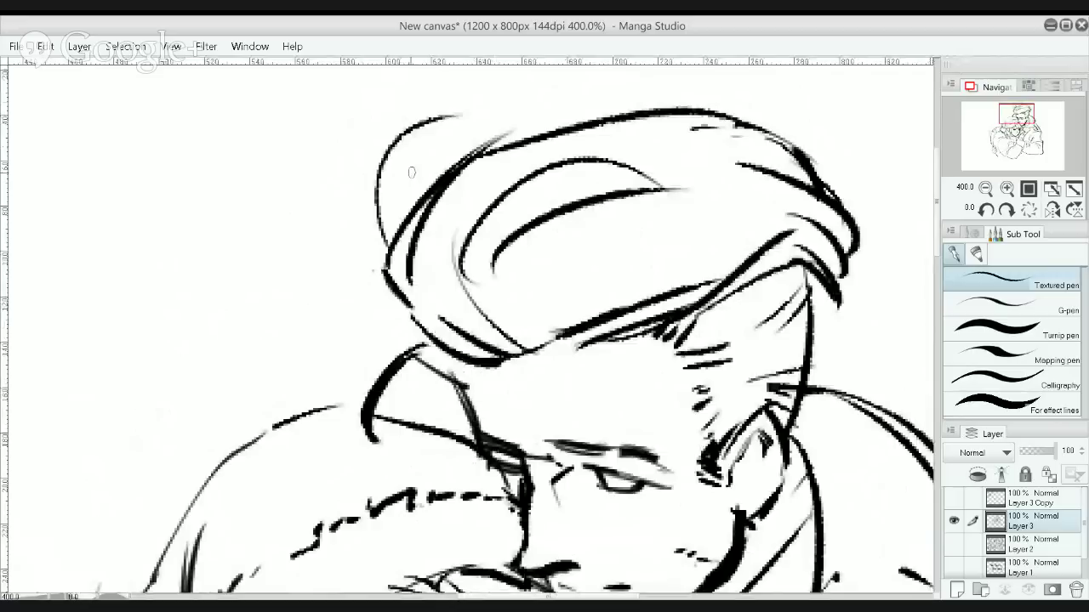
left_click_drag(398, 228, 427, 121)
key("ctrl+z")
left_click_drag(393, 242, 429, 117)
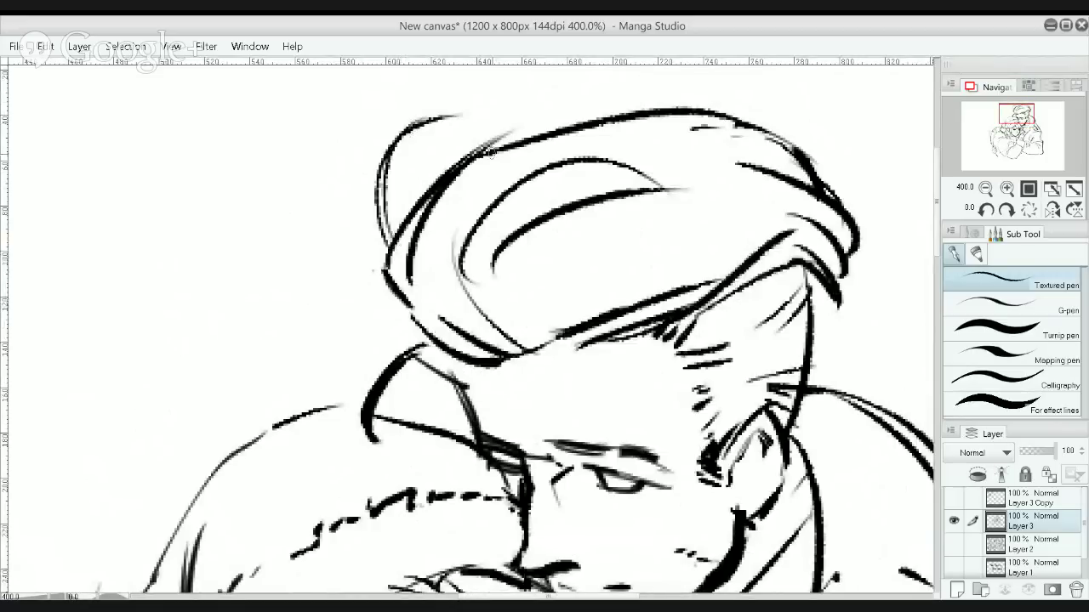
left_click_drag(387, 152, 501, 153)
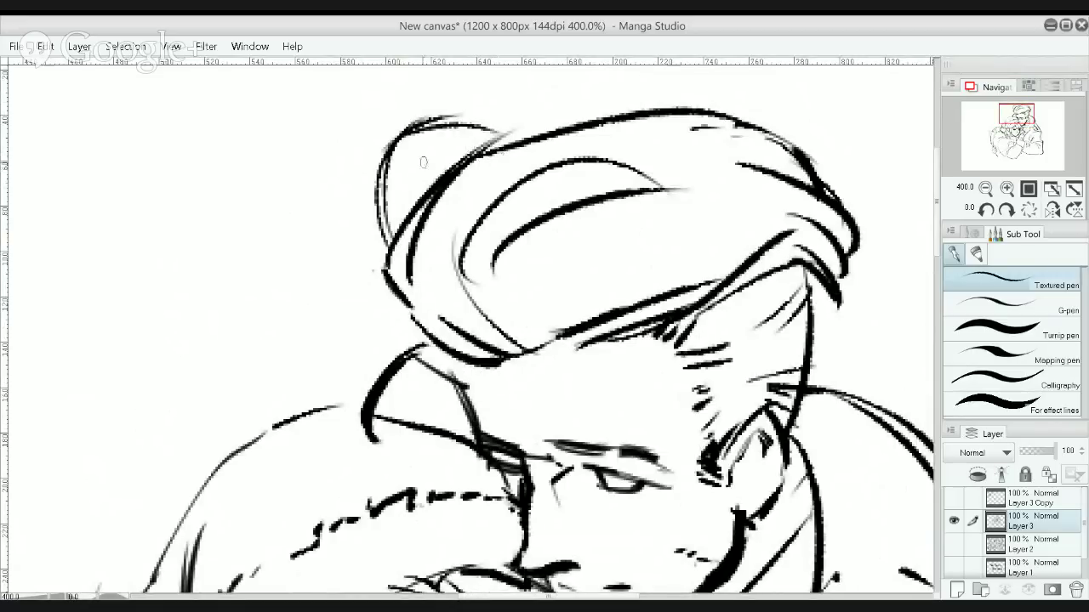
Redraw the front outline of the upper figure's swept hair as a fuller curve, undoing the rejected trials
scroll(427, 259, "down", 5)
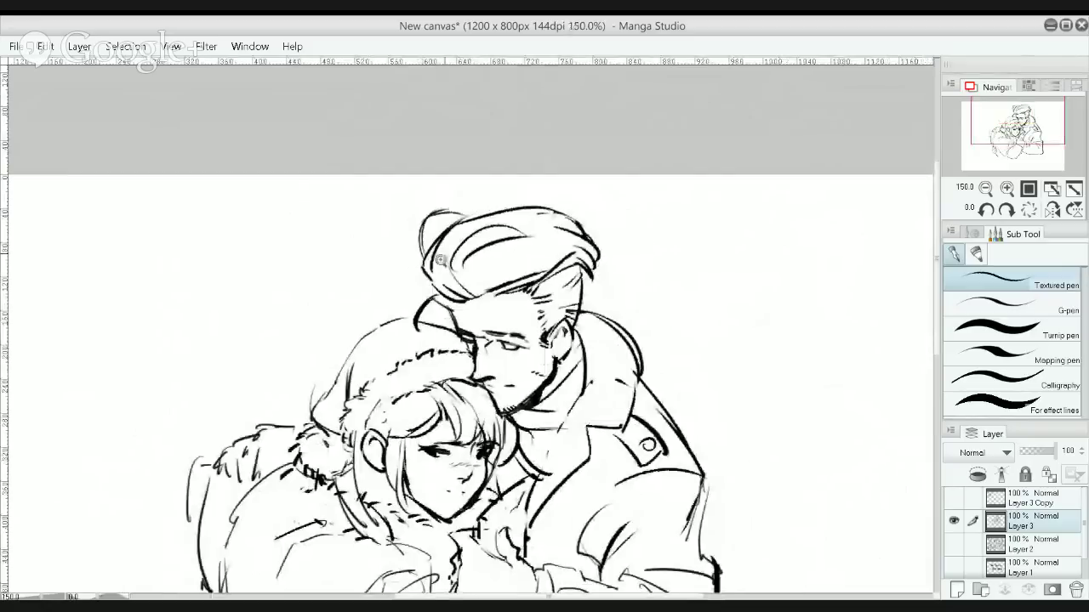
left_click_drag(422, 281, 480, 216)
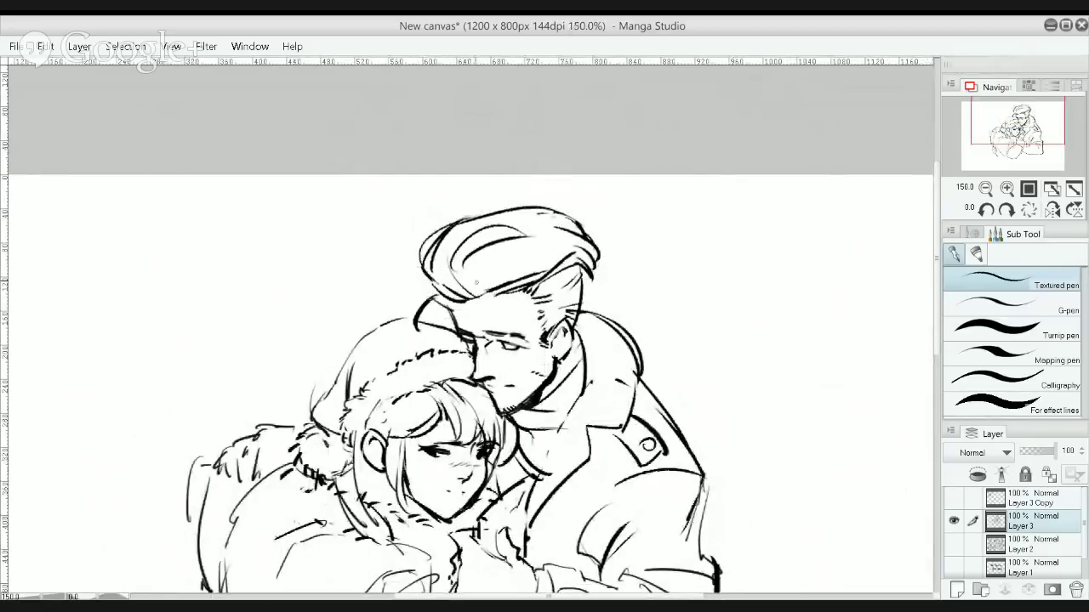
key("ctrl+z")
left_click_drag(421, 269, 462, 199)
key("ctrl+z")
left_click_drag(425, 279, 483, 213)
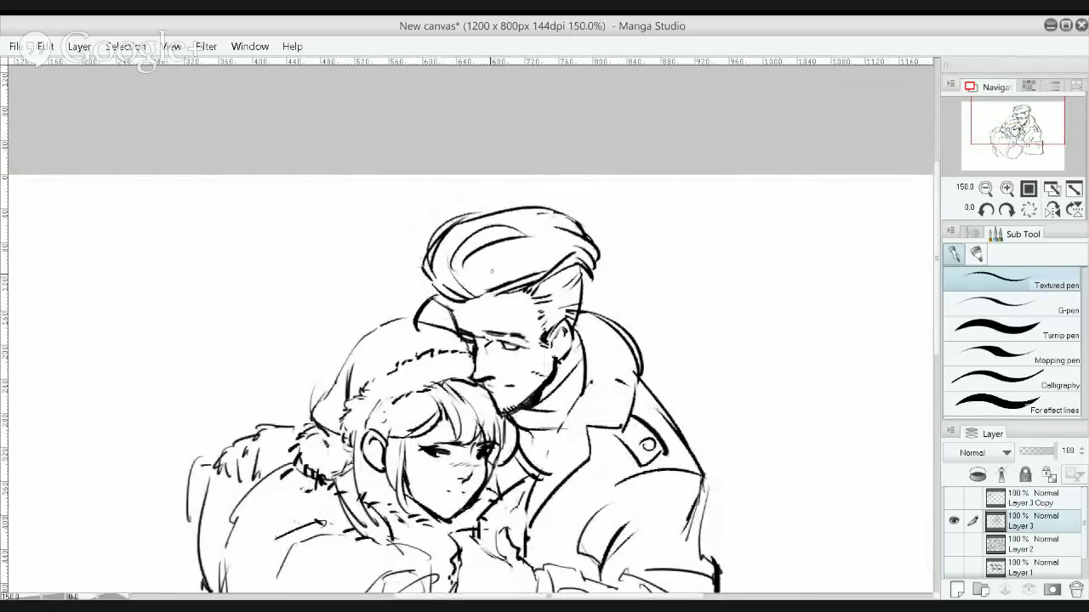
key("ctrl+z")
left_click_drag(436, 277, 499, 206)
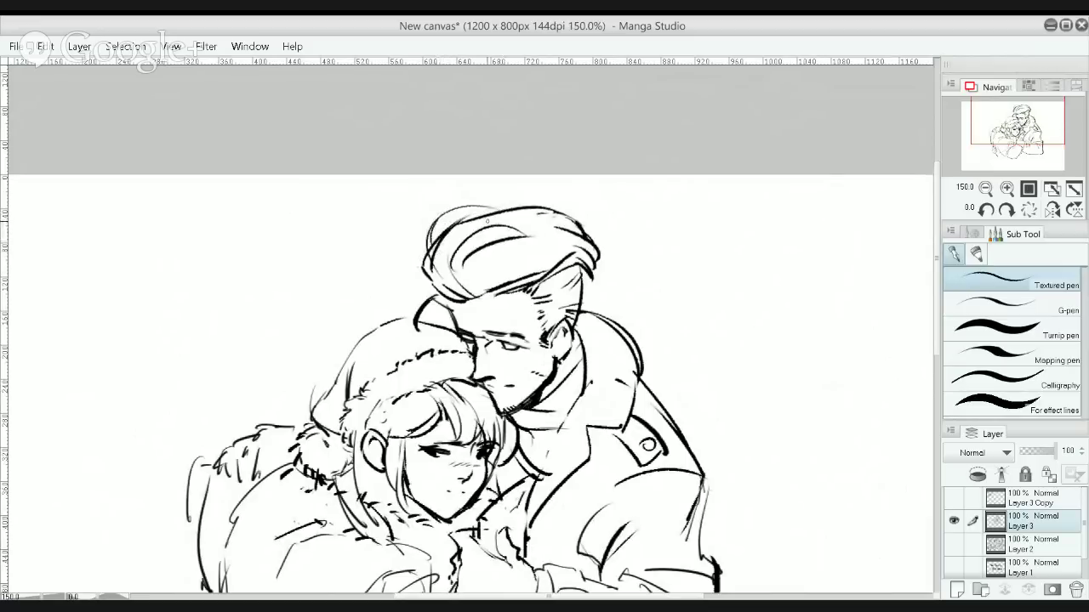
Examine the whole composition and the lower figure's face, hair and fur collar at several zoom levels
left_click(467, 224, "alt")
left_click_drag(637, 329, 695, 246)
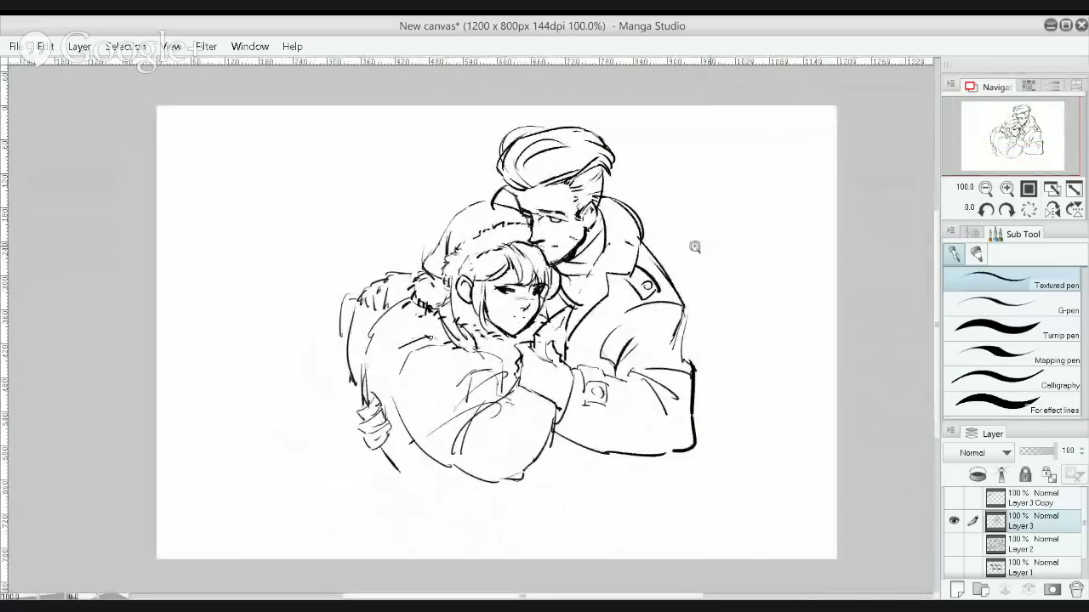
left_click(571, 165, "ctrl")
left_click_drag(585, 202, 555, 237)
left_click_drag(607, 300, 628, 265)
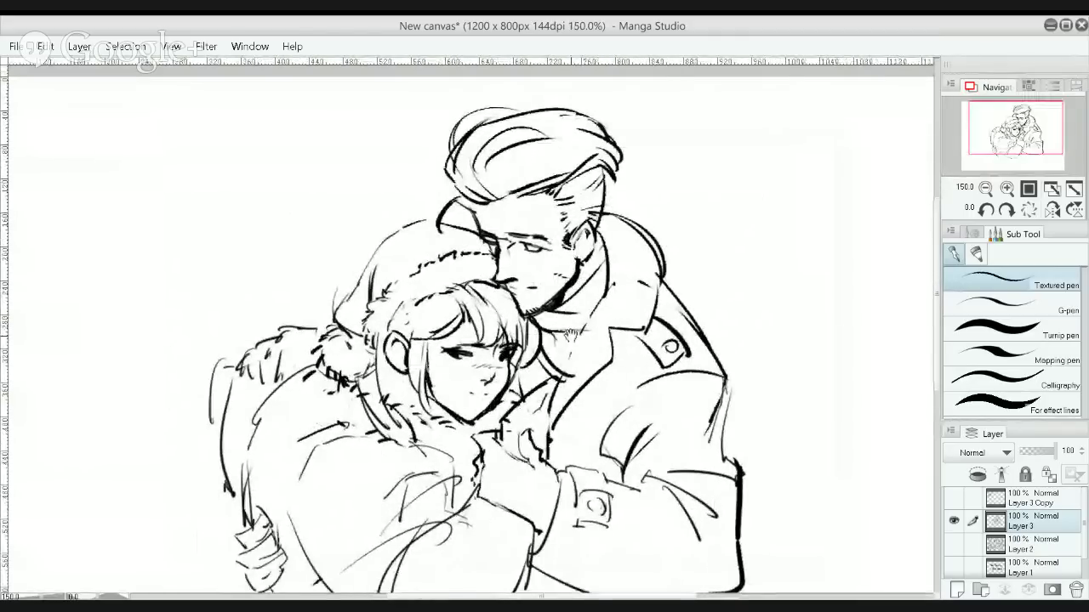
left_click_drag(475, 441, 535, 398)
scroll(508, 361, "up", 3)
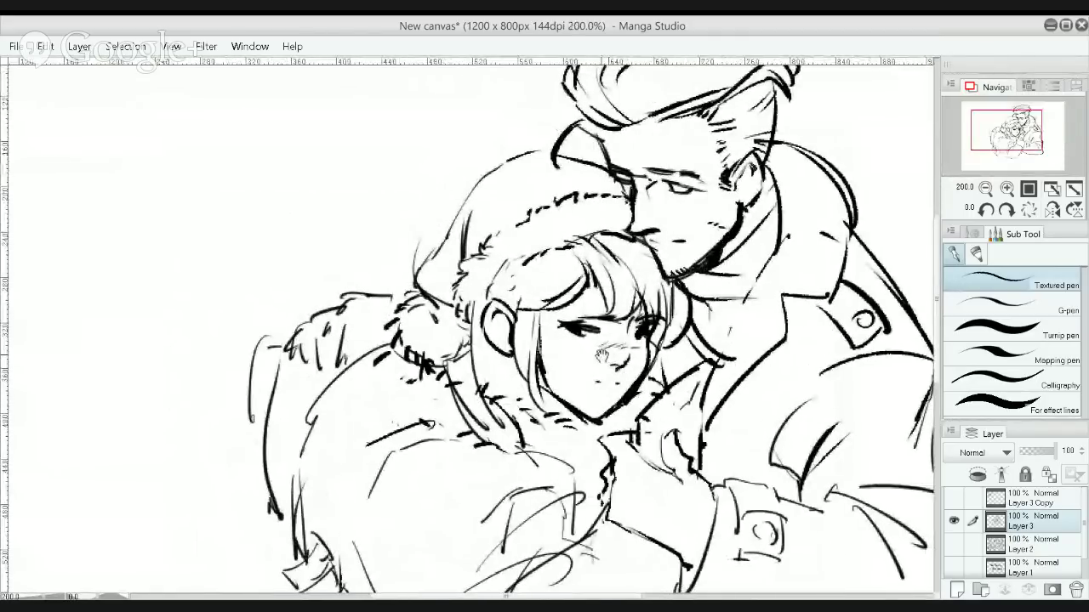
scroll(628, 337, "up", 3)
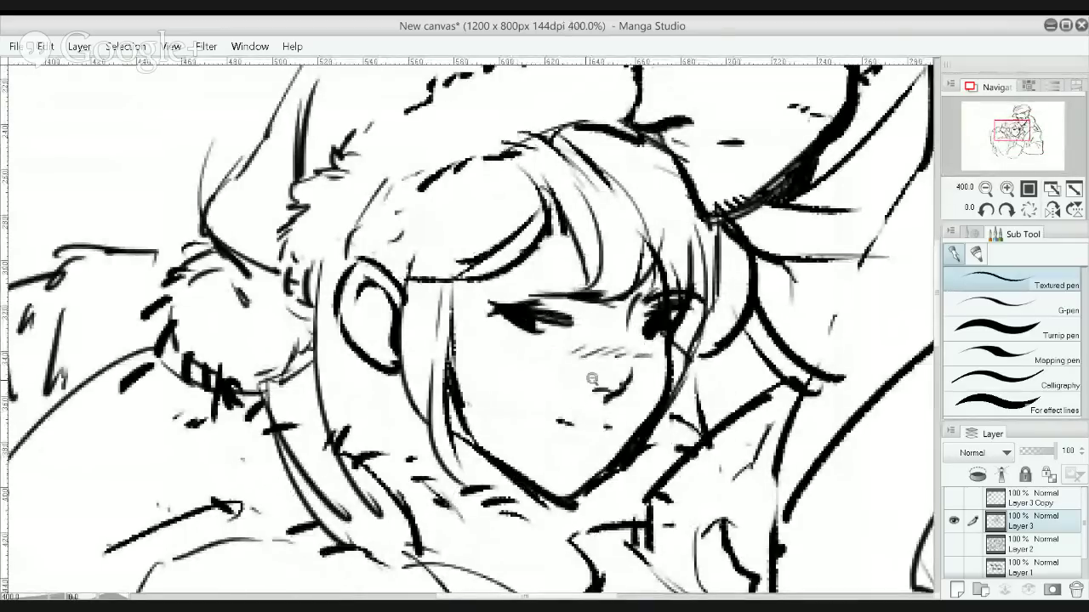
scroll(589, 377, "down", 2)
scroll(616, 334, "down", 1)
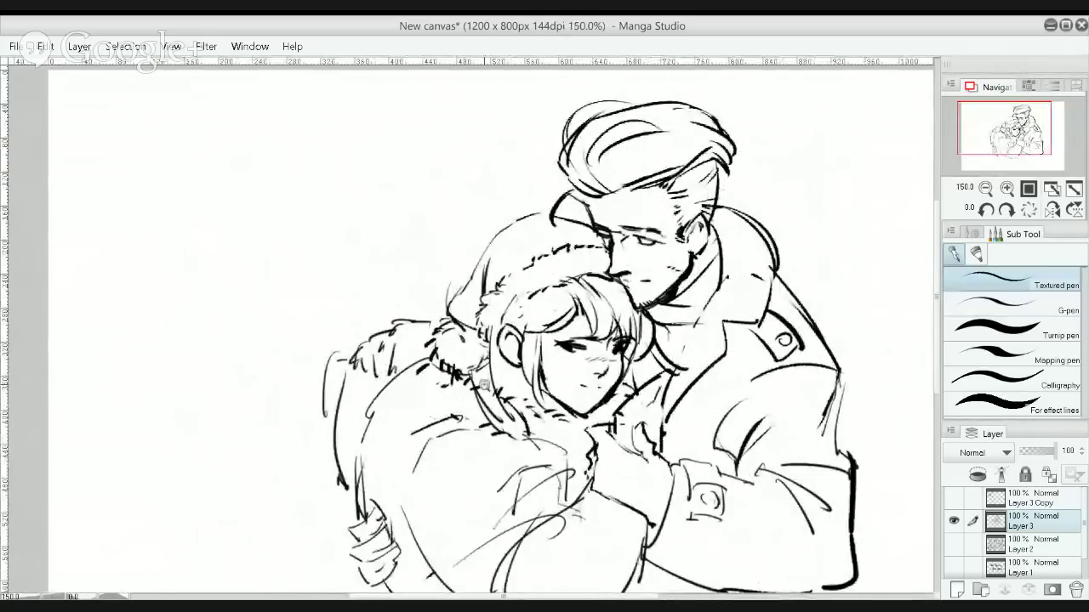
scroll(483, 381, "up", 1)
Draw a thin G-pen hair strand falling below the lower figure's ear, undoing the extra stroke beside the far cheek
key("e")
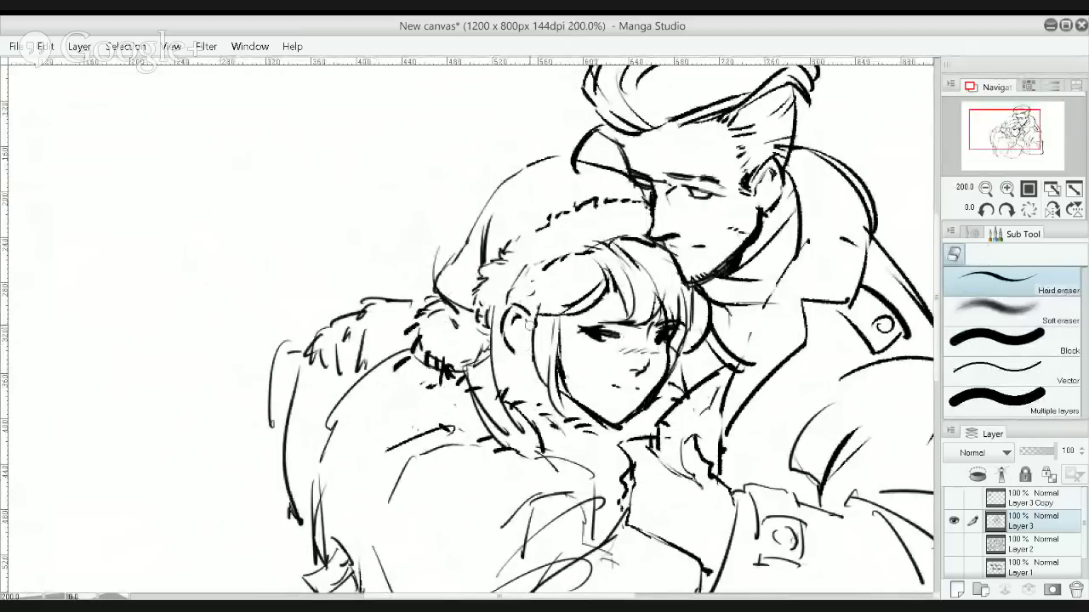
key("b")
key("p")
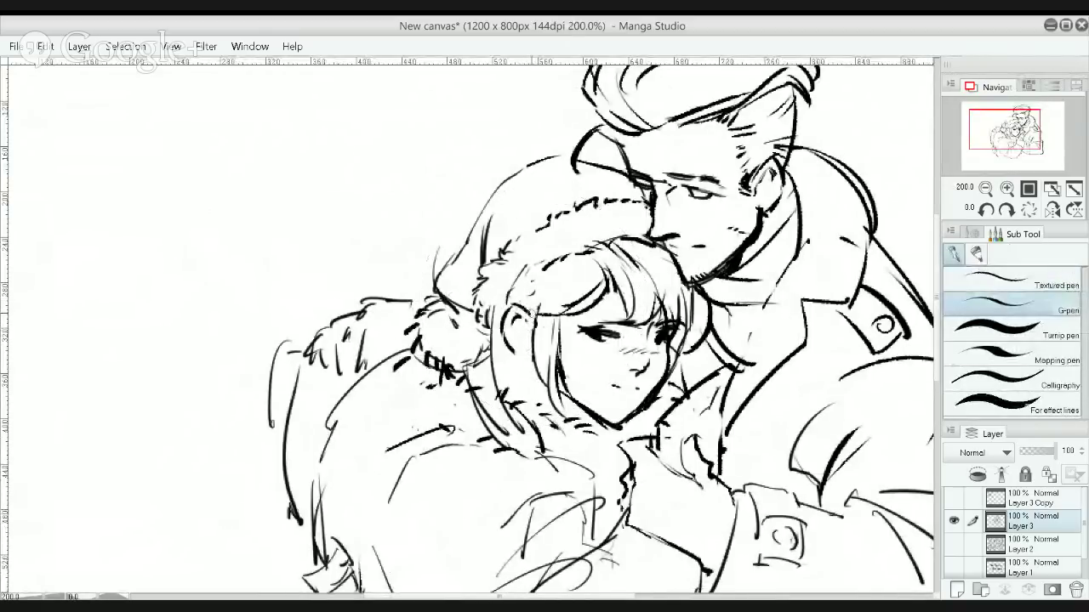
left_click_drag(521, 347, 543, 417)
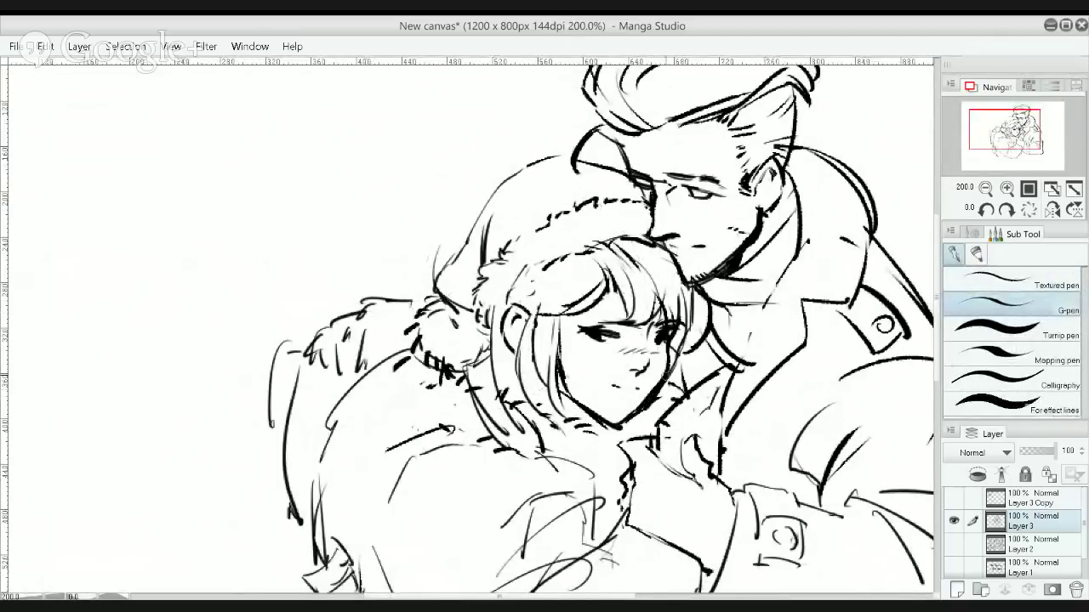
left_click_drag(683, 348, 702, 380)
key("ctrl+z")
key("ctrl+z")
Extend the lower figure's loose hair below the ear over the fur collar, undoing the rejected strand variants
mouse_move(516, 393)
left_mouse_down()
mouse_move(572, 467)
mouse_move(545, 405)
mouse_move(587, 515)
left_mouse_up()
mouse_move(568, 424)
left_mouse_down()
mouse_move(601, 494)
mouse_move(601, 524)
left_mouse_up()
key("ctrl+z")
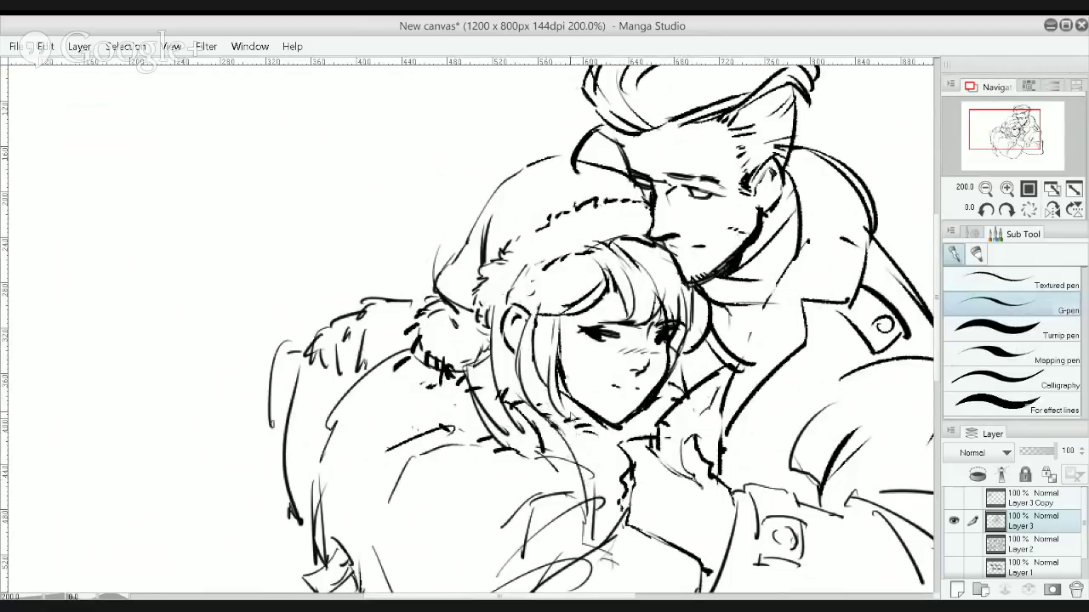
key("ctrl+z")
mouse_move(552, 403)
left_mouse_down()
mouse_move(603, 488)
mouse_move(546, 429)
mouse_move(613, 514)
left_mouse_up()
key("ctrl+z")
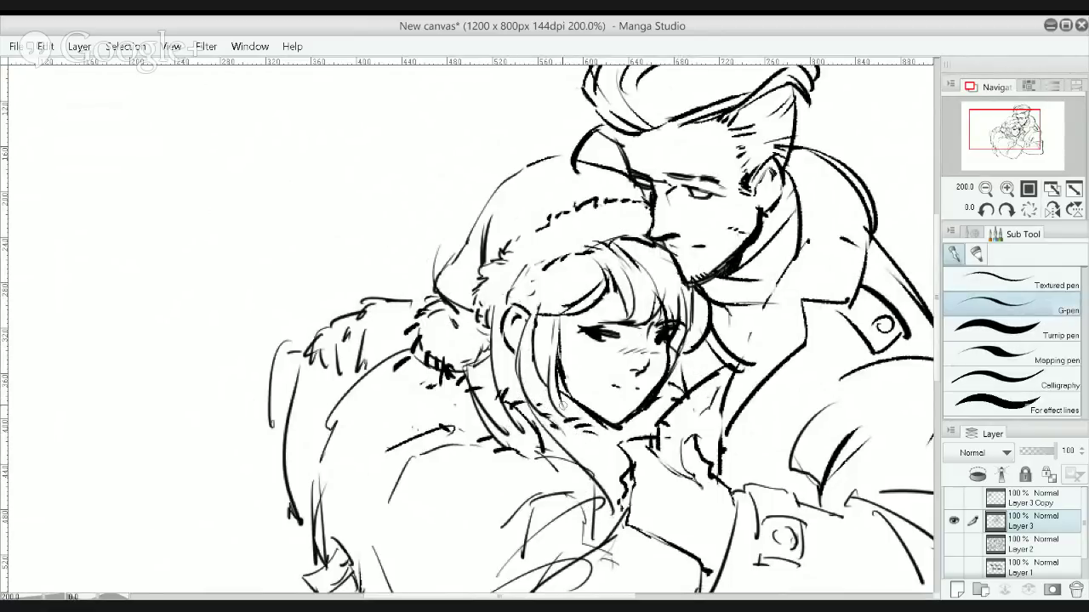
Draw a long curved lock of the lower figure's hair over the coat front, undoing the strokes that miss
left_click_drag(582, 426, 612, 534)
mouse_move(544, 408)
left_mouse_down()
mouse_move(563, 279)
mouse_move(630, 389)
left_mouse_up()
key("ctrl+z")
key("ctrl+z")
key("ctrl+z")
left_click_drag(535, 251, 611, 356)
left_click_drag(569, 281, 614, 378)
left_click_drag(583, 290, 613, 351)
Erase the lower figure's shoulder outline and the dark fur marks beside it with the Hard eraser, using an enlarged brush size
key("alt")
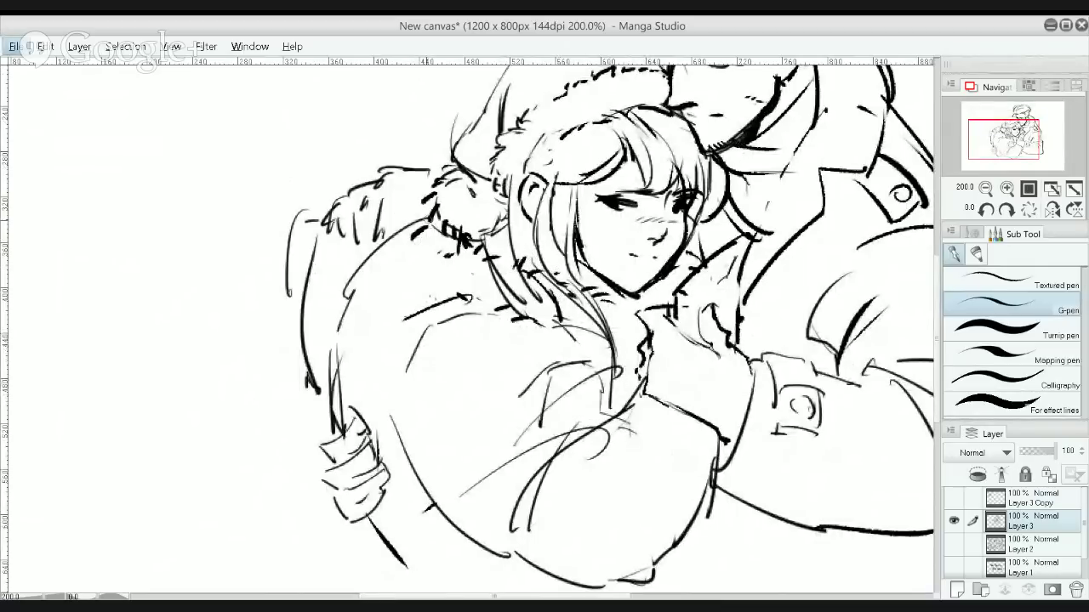
key("alt")
key("bracketright")
key("bracketright")
key("bracketright")
key("bracketright")
key("bracketright")
left_click_drag(414, 259, 441, 205)
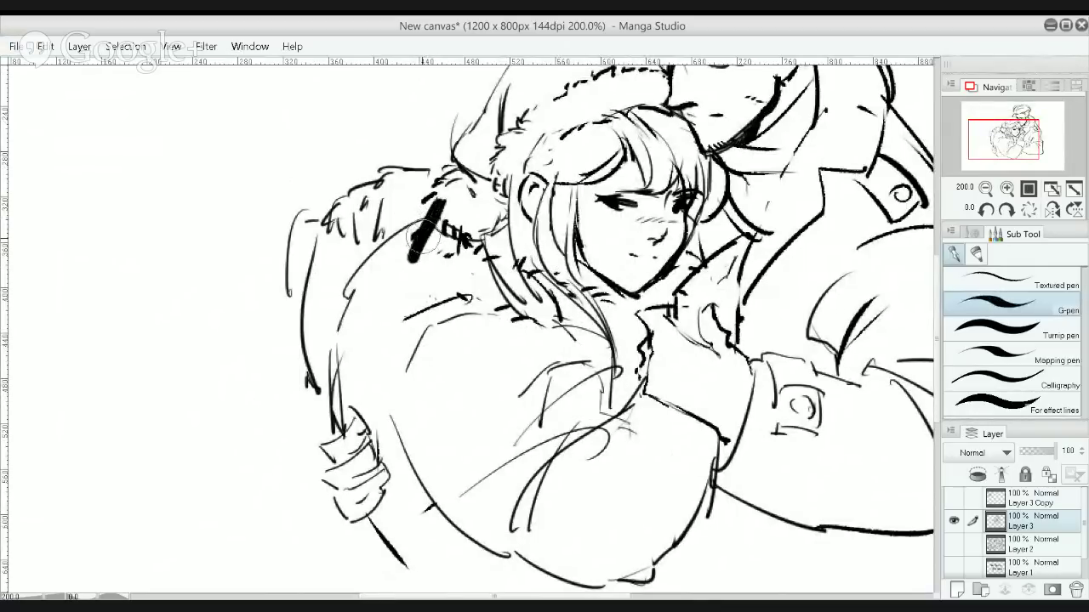
key("ctrl+z")
key("e")
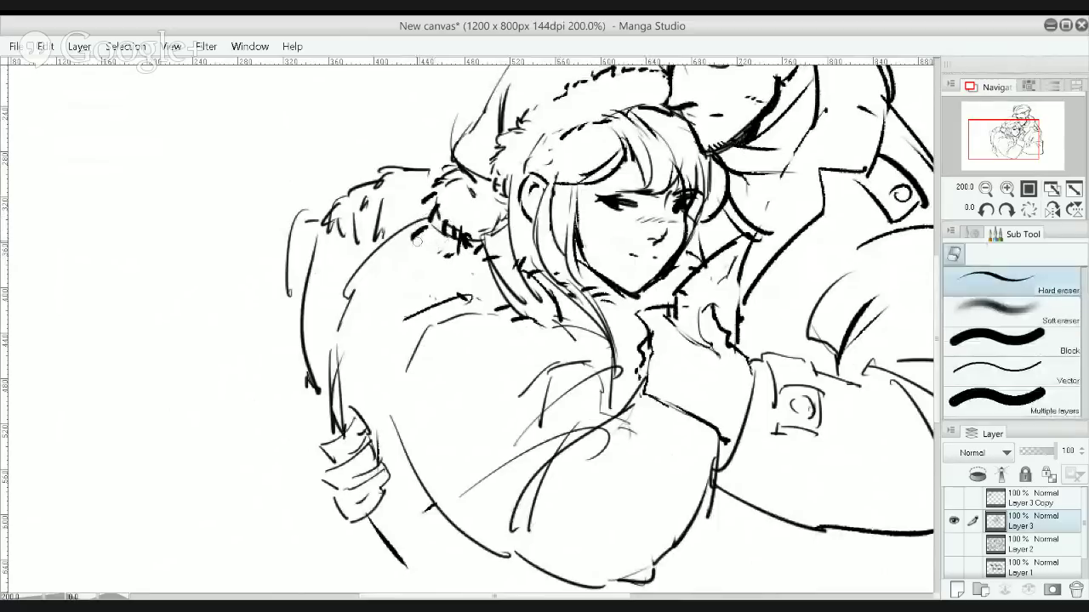
mouse_move(416, 241)
left_mouse_down()
mouse_move(430, 209)
mouse_move(447, 234)
mouse_move(462, 219)
mouse_move(451, 225)
left_mouse_up()
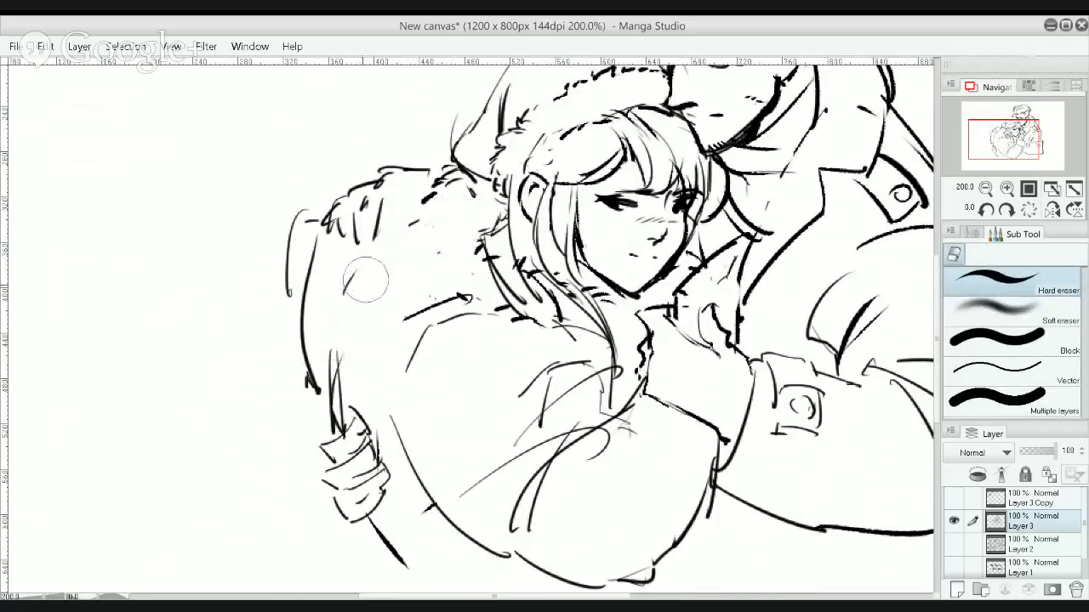
Redraw the lower figure's shoulder and back sleeve outline from the fur trim down to the elbow with the Textured pen
key("p")
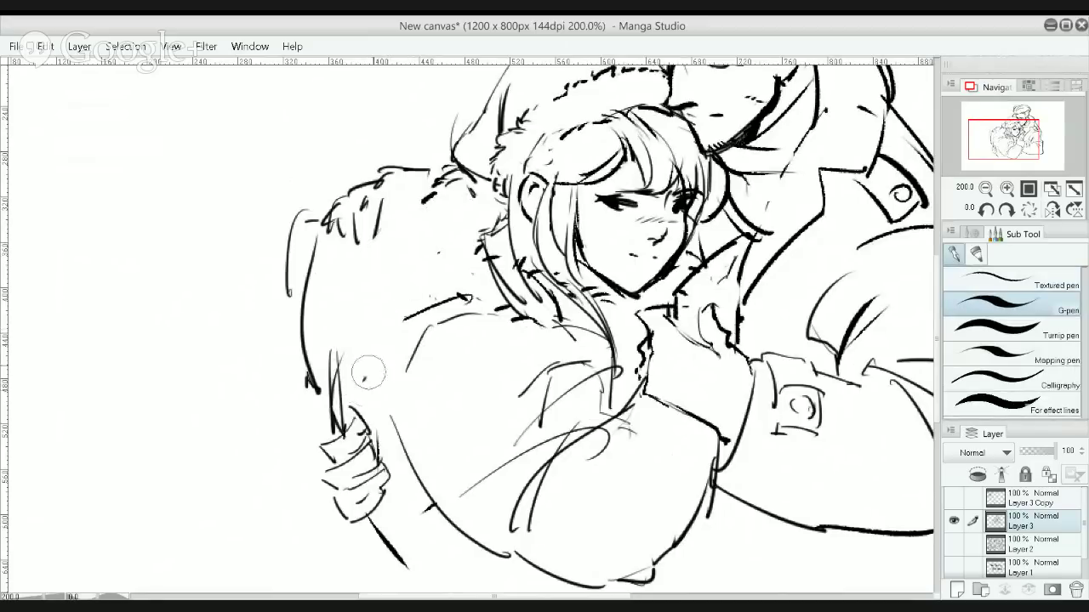
left_click(1028, 283)
left_click_drag(381, 243, 407, 274)
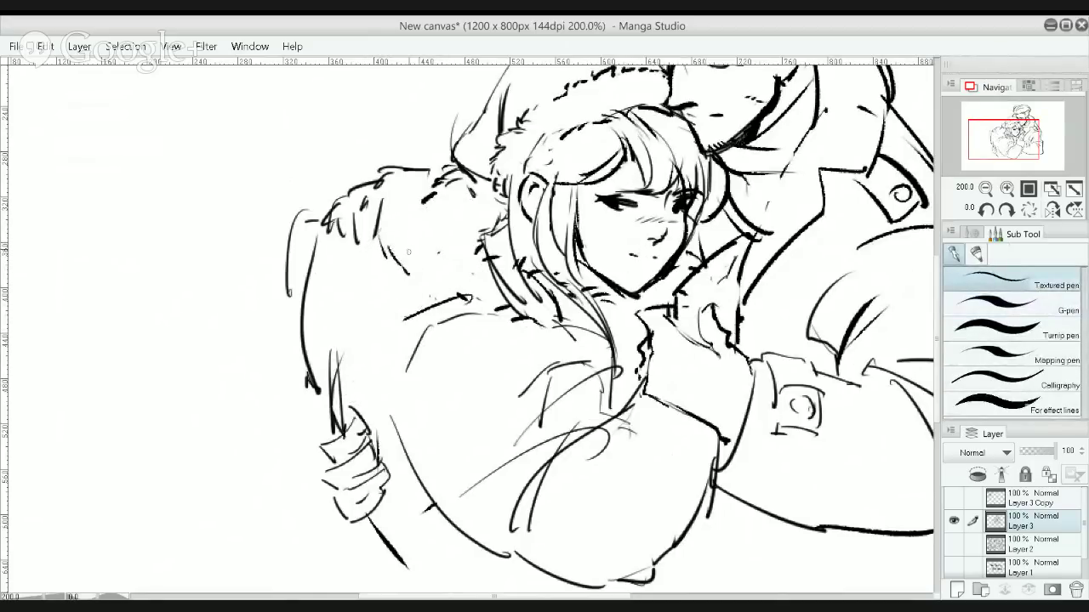
mouse_move(397, 196)
left_mouse_down()
mouse_move(435, 228)
mouse_move(413, 262)
mouse_move(437, 238)
mouse_move(390, 417)
left_mouse_up()
key("ctrl+z")
mouse_move(410, 275)
left_mouse_down()
mouse_move(379, 351)
mouse_move(399, 455)
left_mouse_up()
left_click_drag(373, 359, 379, 409)
left_click(376, 351, "alt")
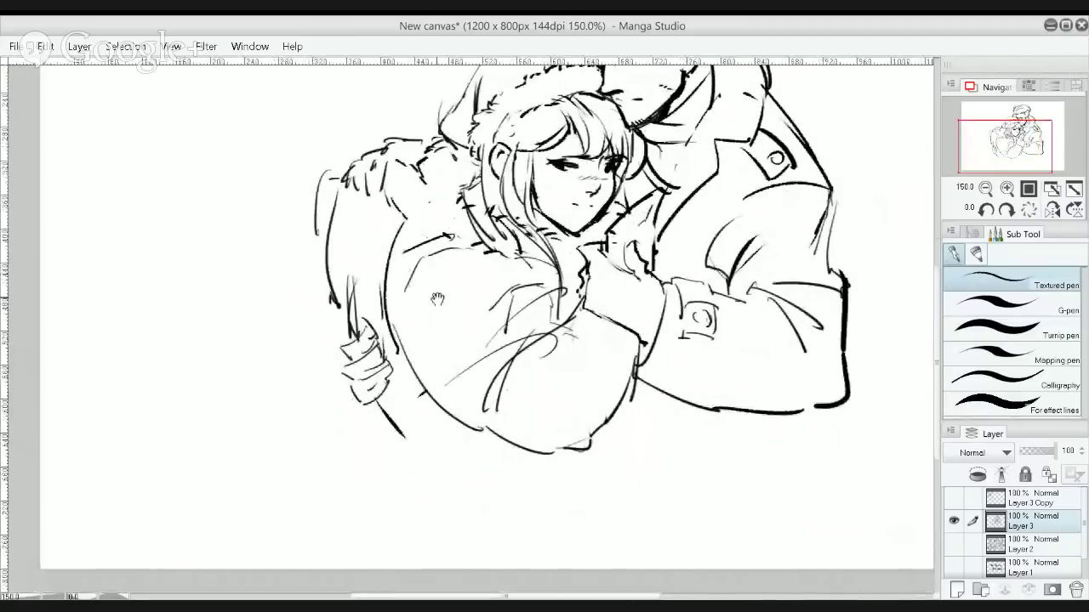
Lasso the hand sketch at the girl's back and move it right until it overlaps her coat outline
key("m")
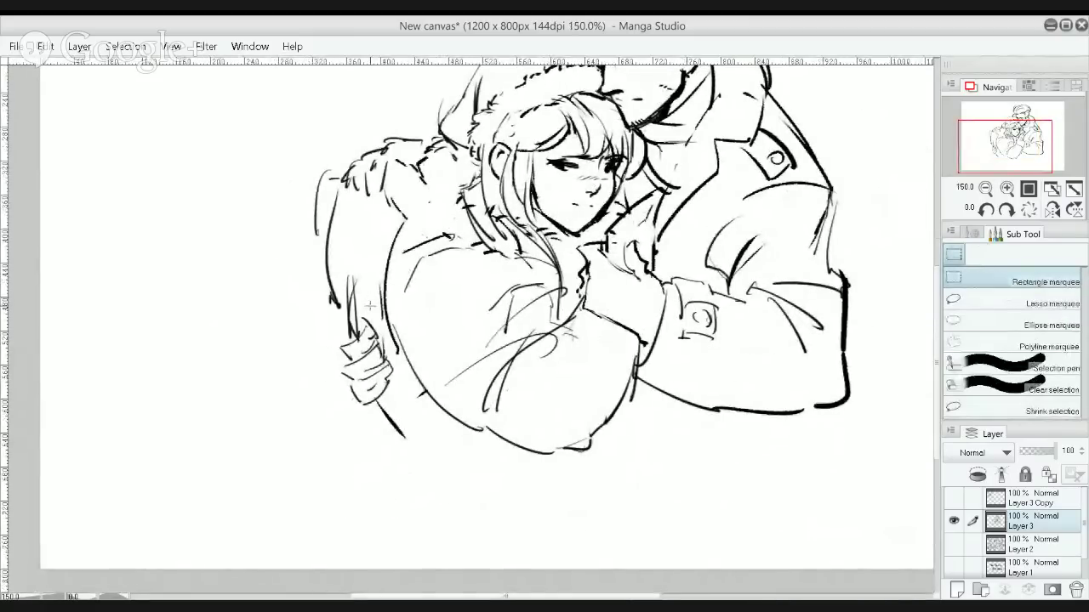
key("m")
mouse_move(371, 296)
left_mouse_down()
mouse_move(345, 269)
mouse_move(332, 328)
mouse_move(405, 474)
mouse_move(423, 419)
mouse_move(374, 293)
left_mouse_up()
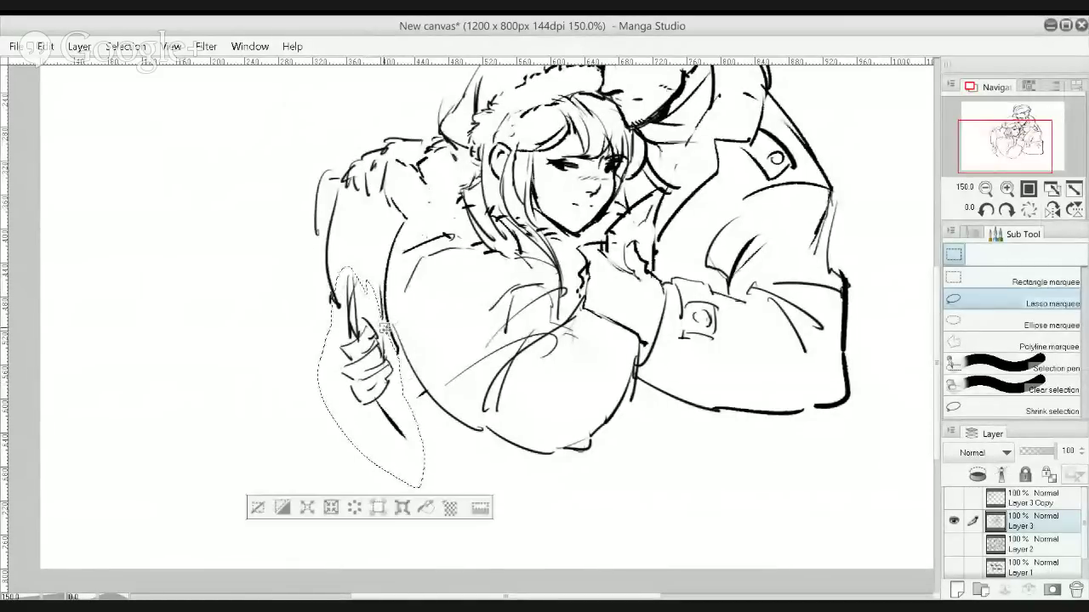
key("k")
left_click_drag(385, 381, 403, 375)
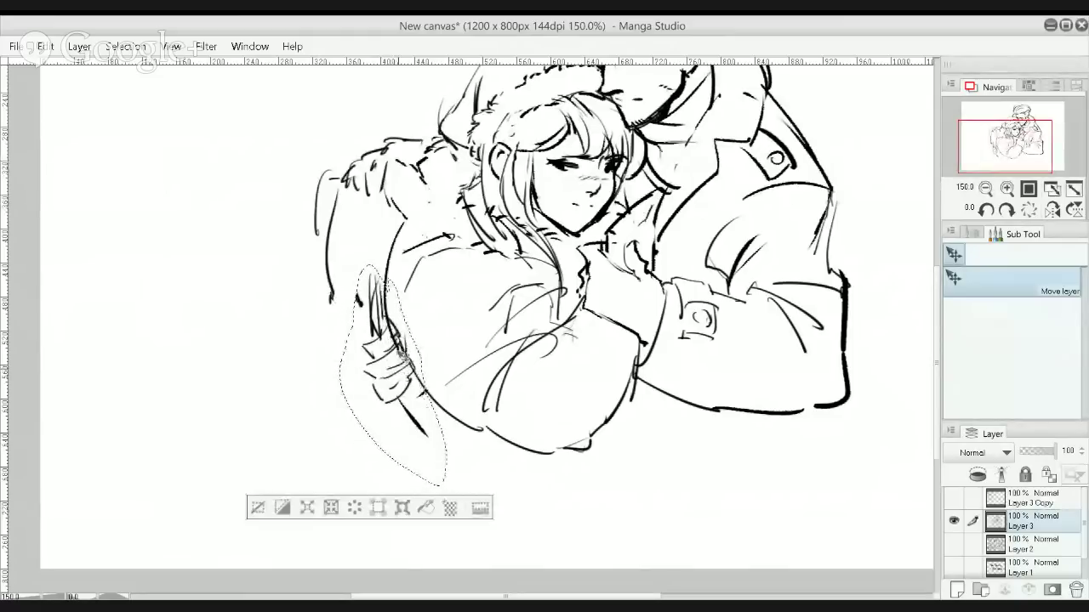
key("ctrl+d")
Erase the overlapping lines around the moved hand and the lower end of the back outline with a smaller Hard eraser
key("e")
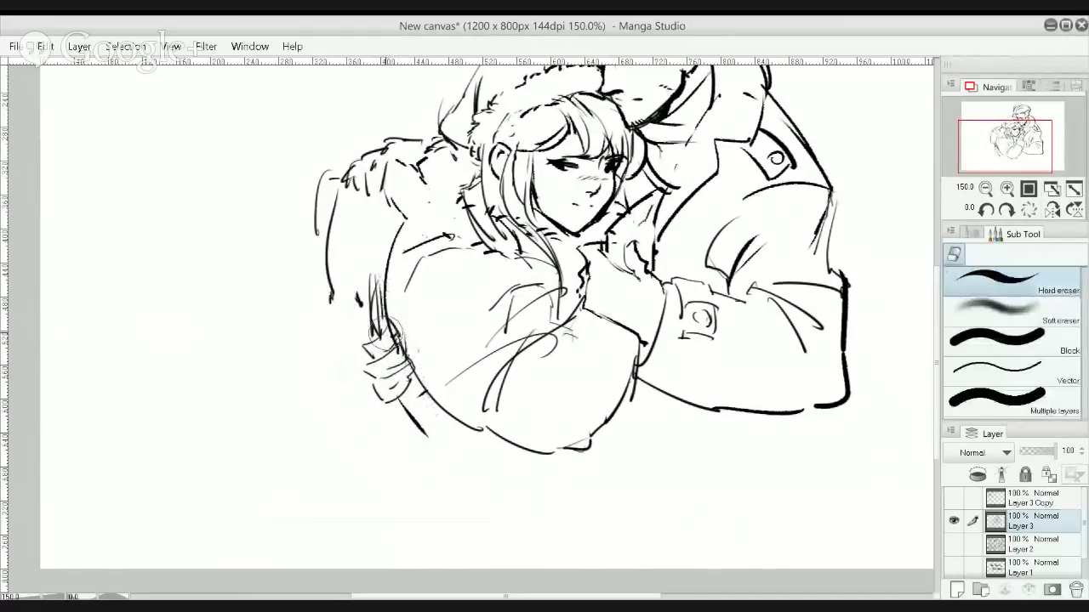
key("bracketleft")
key("bracketleft")
key("bracketleft")
left_click_drag(388, 335, 396, 347)
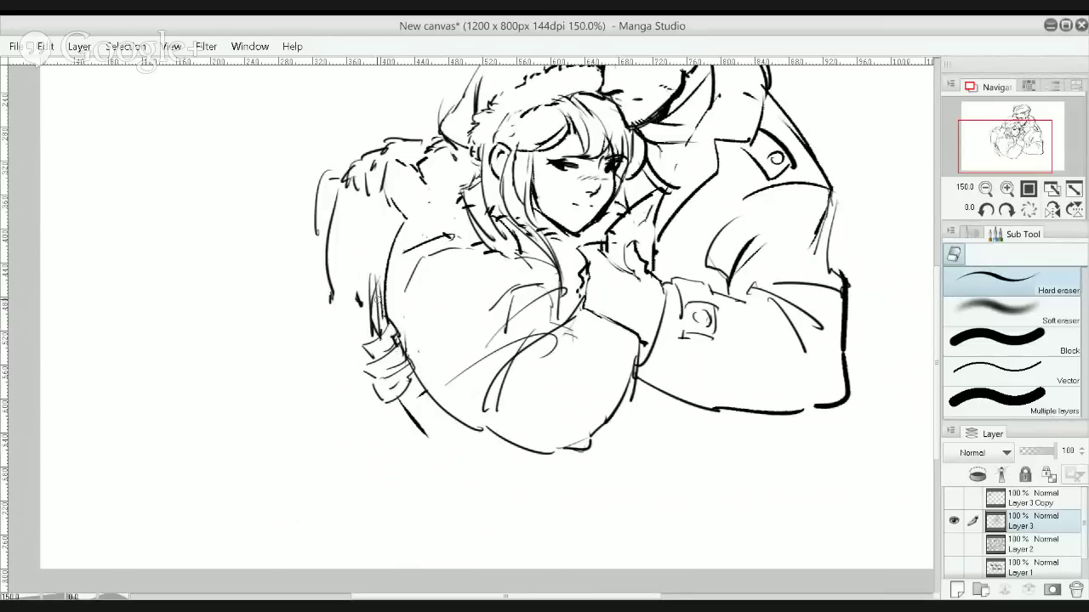
mouse_move(373, 280)
left_mouse_down()
mouse_move(380, 292)
mouse_move(330, 294)
mouse_move(330, 285)
left_mouse_up()
Redraw the outer back outline with the Textured pen, curving it down to the moved hand
key("p")
left_click(1025, 282)
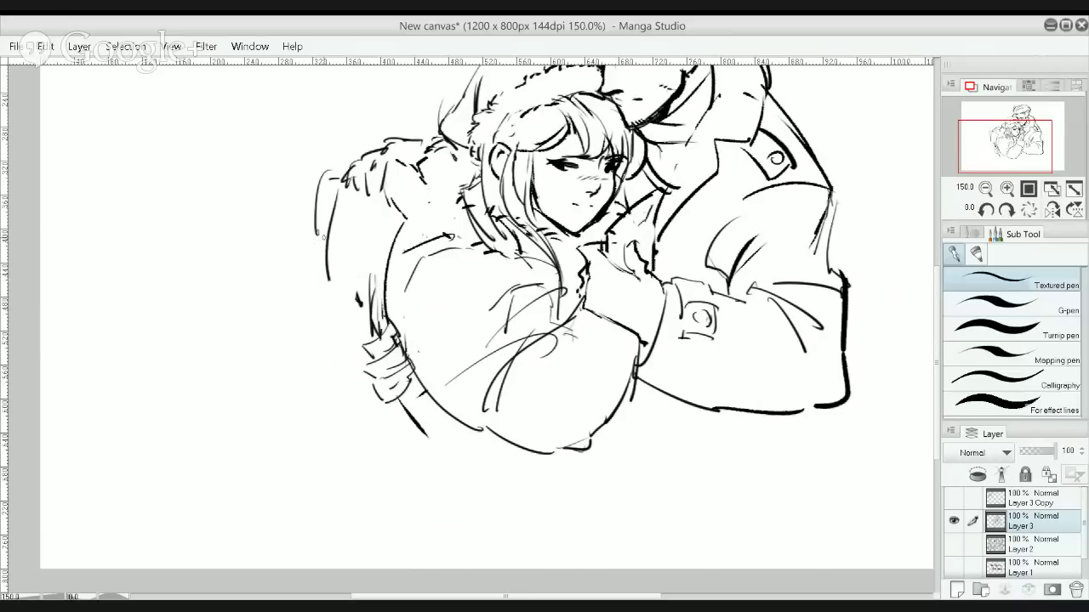
mouse_move(321, 242)
left_mouse_down()
mouse_move(318, 274)
mouse_move(363, 358)
left_mouse_up()
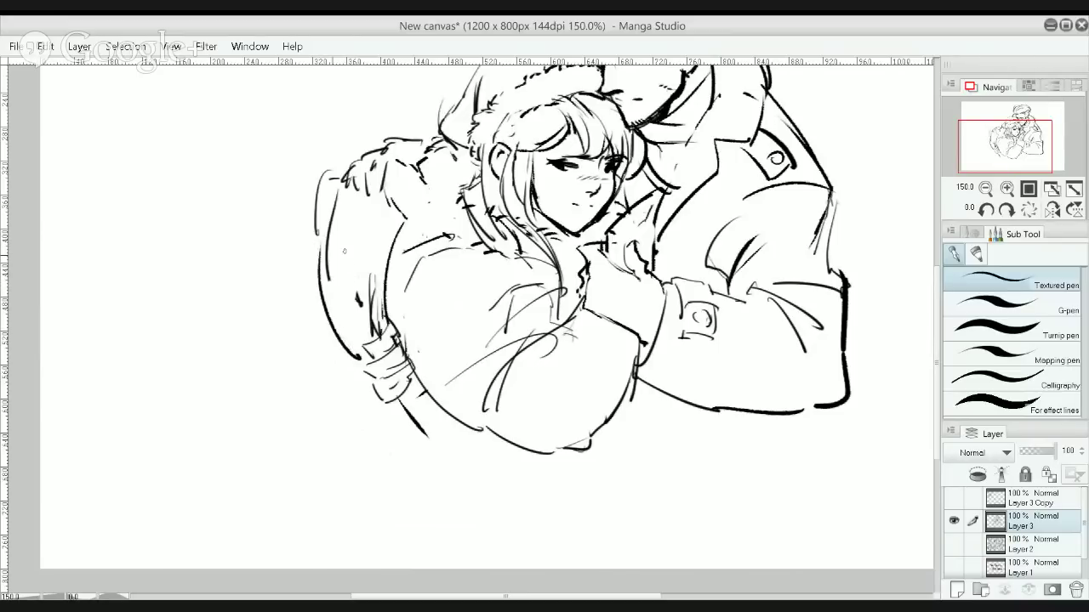
Erase the outer part of the fur trim behind the girl's shoulder with an enlarged Hard eraser
key("e")
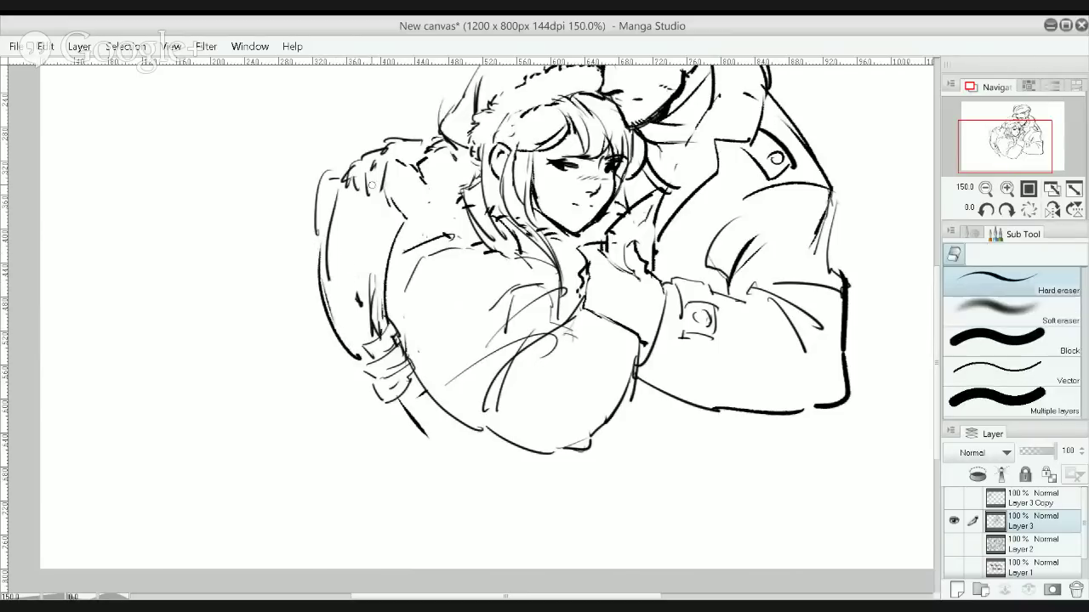
mouse_move(383, 179)
left_mouse_down()
mouse_move(383, 192)
mouse_move(381, 161)
left_mouse_up()
key("bracketright")
key("bracketright")
left_click_drag(351, 197, 360, 168)
key("p")
key("e")
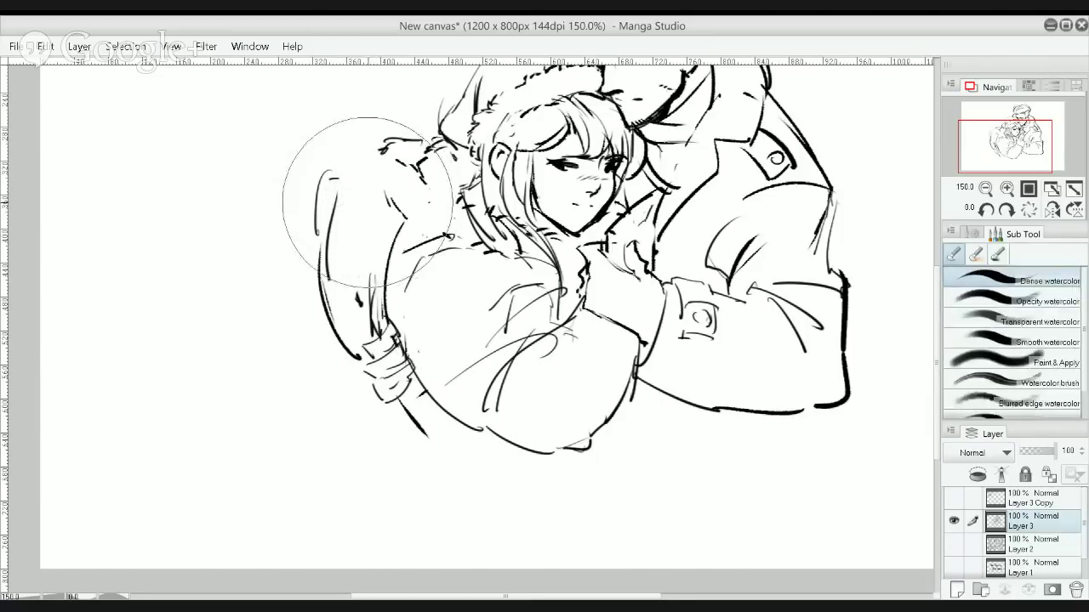
Redraw the fur trim behind the girl's shoulder as spiky tufts with the Textured pen
key("p")
left_click(971, 283)
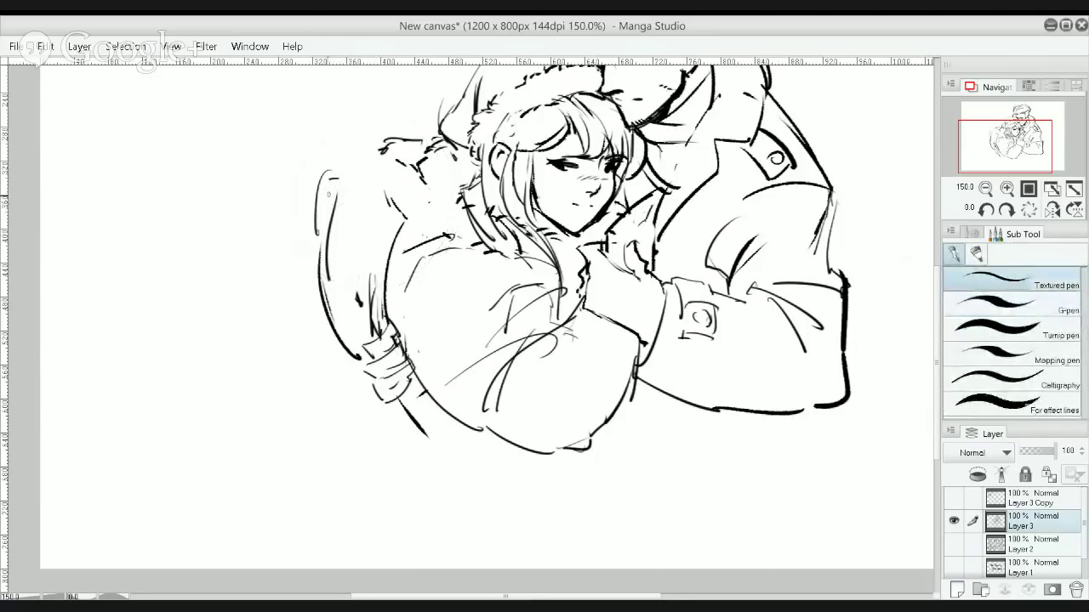
left_click_drag(345, 196, 380, 221)
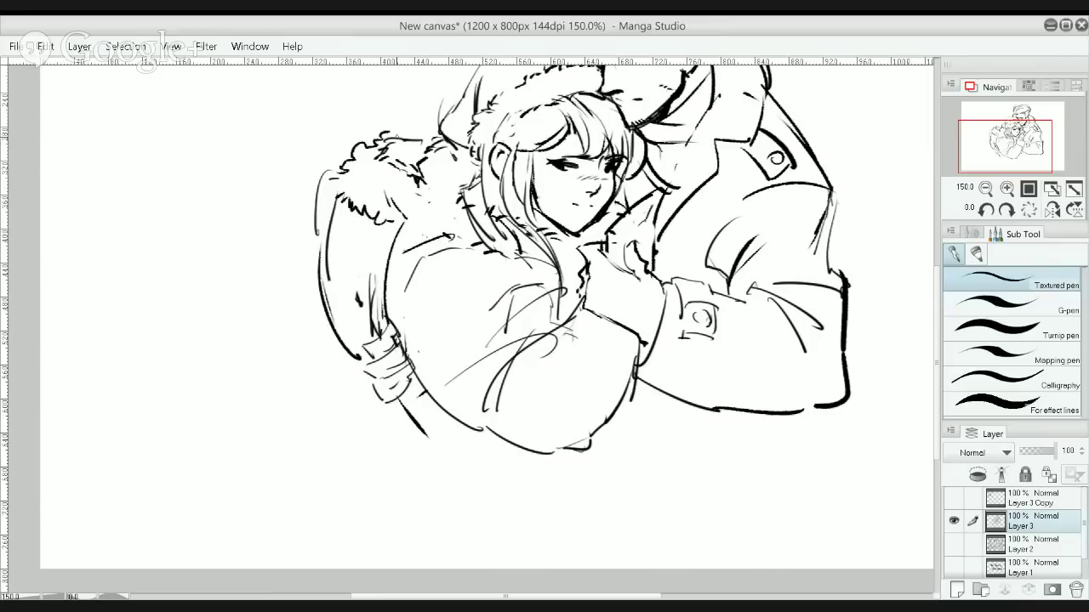
mouse_move(423, 145)
left_mouse_down()
mouse_move(337, 161)
mouse_move(331, 174)
mouse_move(336, 145)
mouse_move(353, 149)
mouse_move(352, 129)
mouse_move(382, 135)
left_mouse_up()
left_click_drag(335, 215, 351, 196)
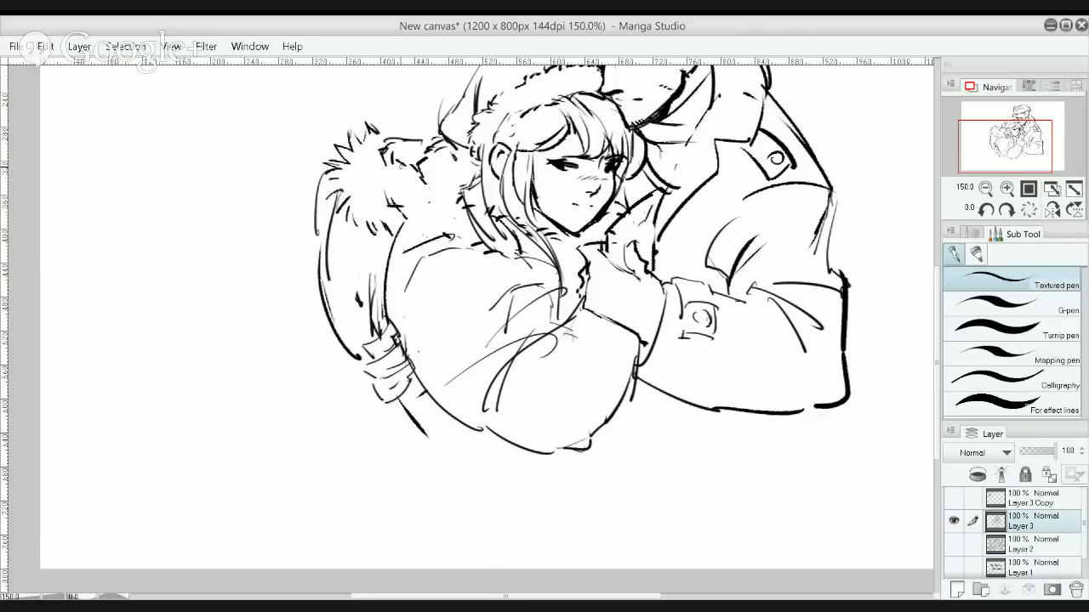
mouse_move(419, 199)
left_mouse_down()
mouse_move(444, 187)
mouse_move(446, 201)
left_mouse_up()
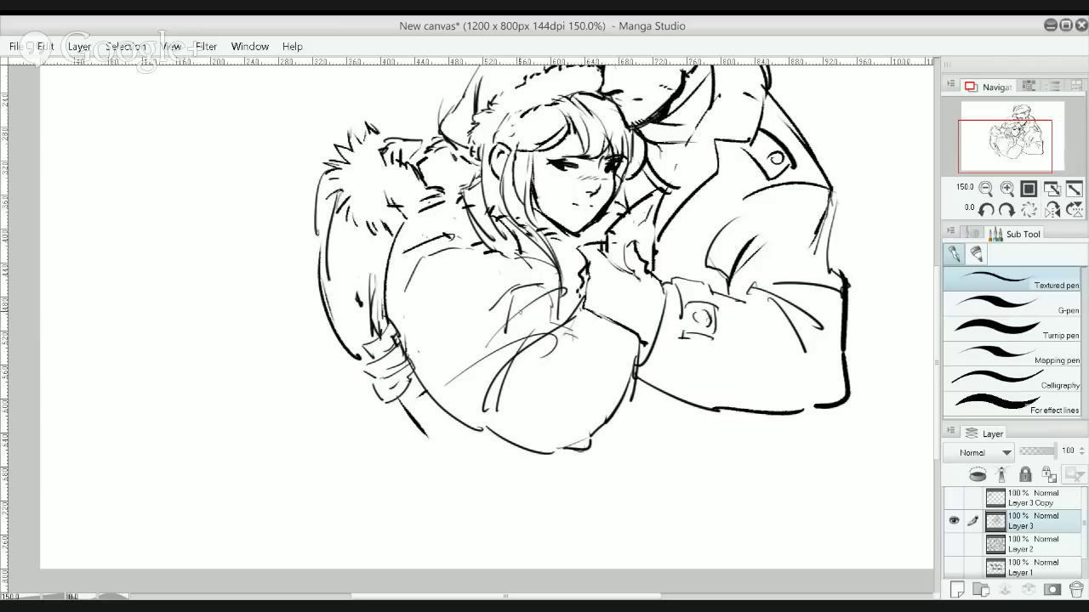
Draw the front opening and fold lines of the girl's coat below her hair, redoing unsatisfactory strokes
left_click_drag(492, 256, 547, 340)
key("ctrl+z")
left_click_drag(488, 258, 516, 304)
key("ctrl+z")
mouse_move(507, 262)
left_mouse_down()
mouse_move(515, 315)
mouse_move(548, 338)
left_mouse_up()
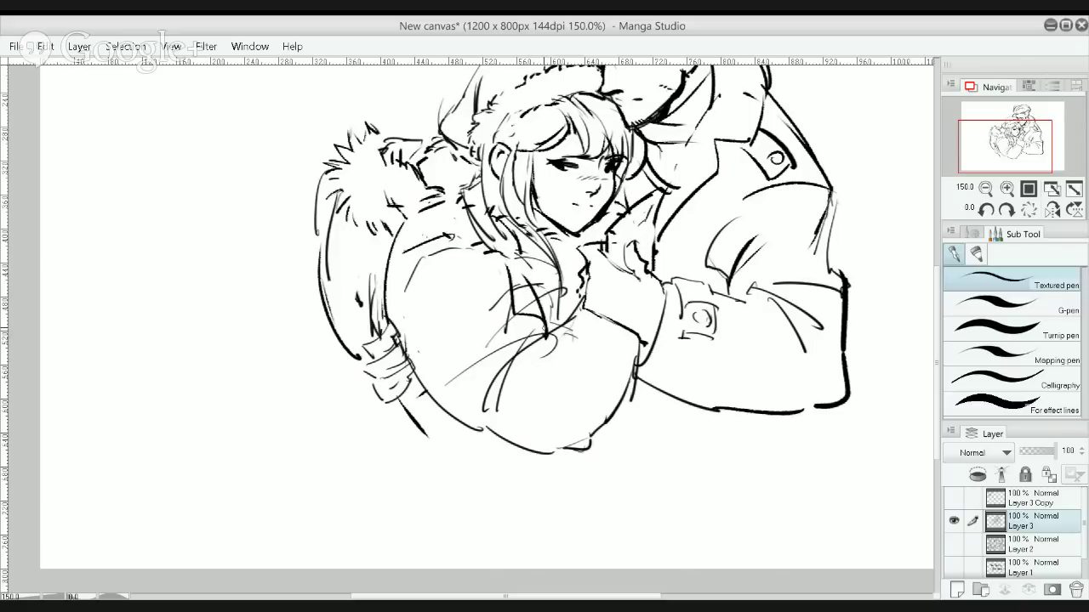
key("ctrl+minus")
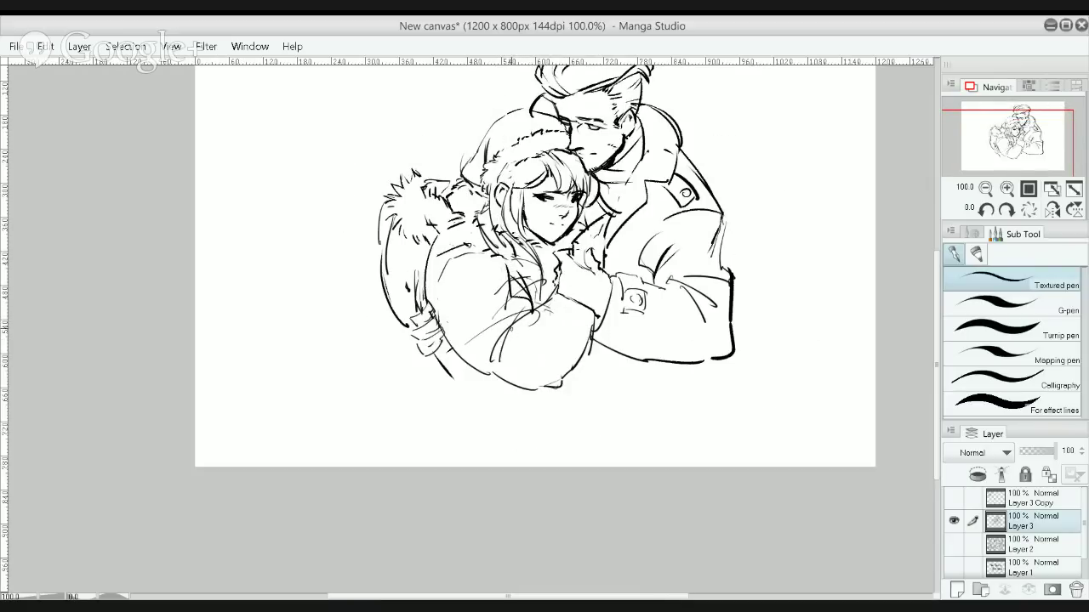
key("ctrl+z")
left_click_drag(512, 328, 516, 355)
scroll(690, 425, "down", 1)
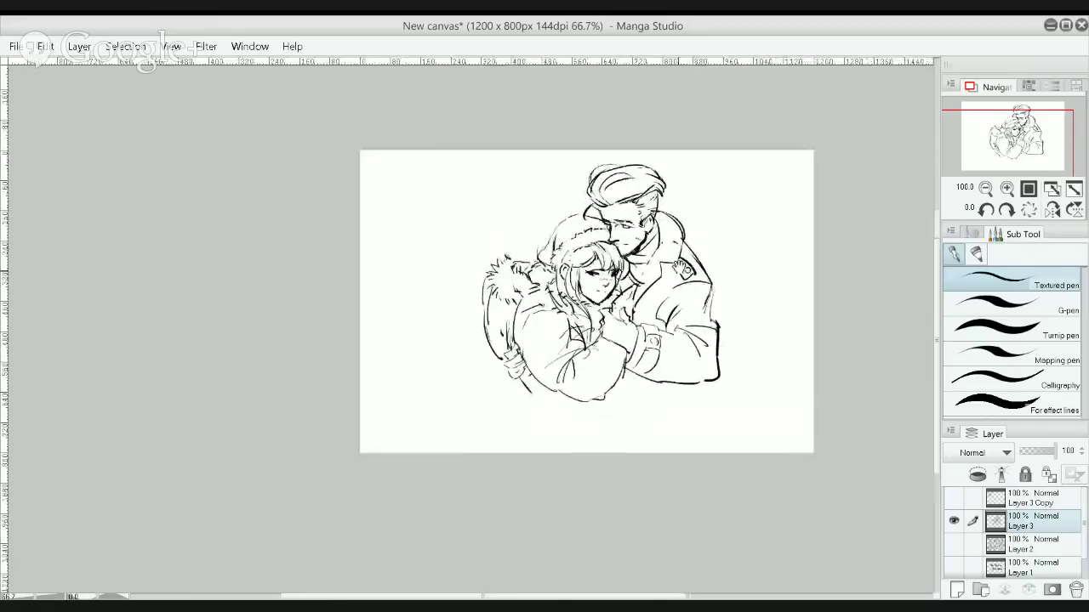
scroll(713, 375, "up", 1)
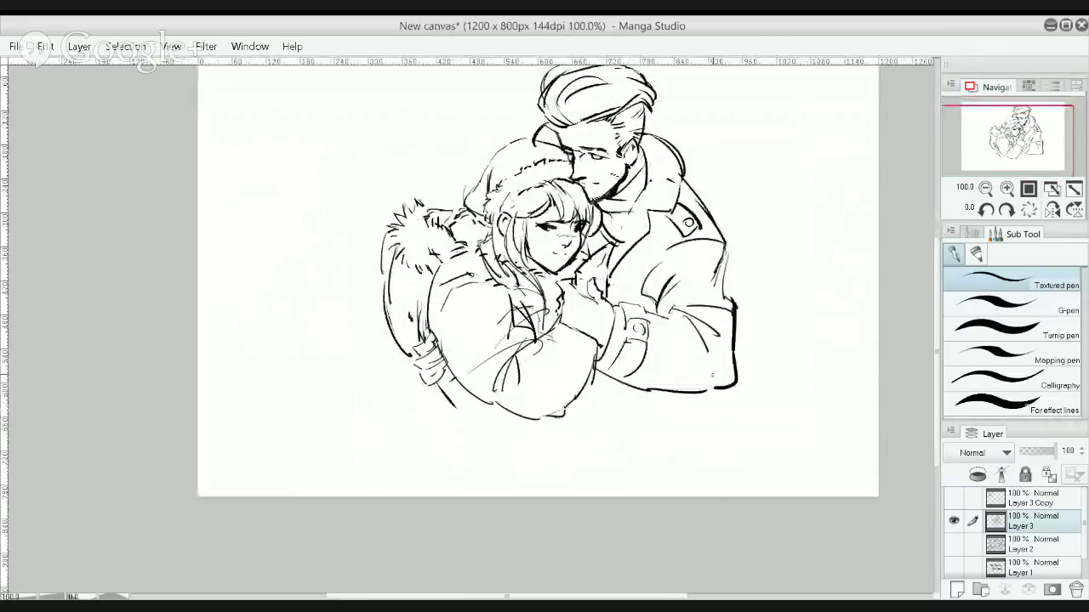
Try a short line for the side edge of the man's coat below his sleeve
key("ctrl+z")
mouse_move(703, 393)
left_mouse_down()
mouse_move(696, 422)
mouse_move(698, 411)
left_mouse_up()
mouse_move(599, 346)
left_mouse_down()
mouse_move(632, 385)
mouse_move(643, 422)
left_mouse_up()
key("ctrl+z")
key("ctrl+z")
mouse_move(751, 470)
left_mouse_down()
mouse_move(745, 502)
mouse_move(759, 505)
left_mouse_up()
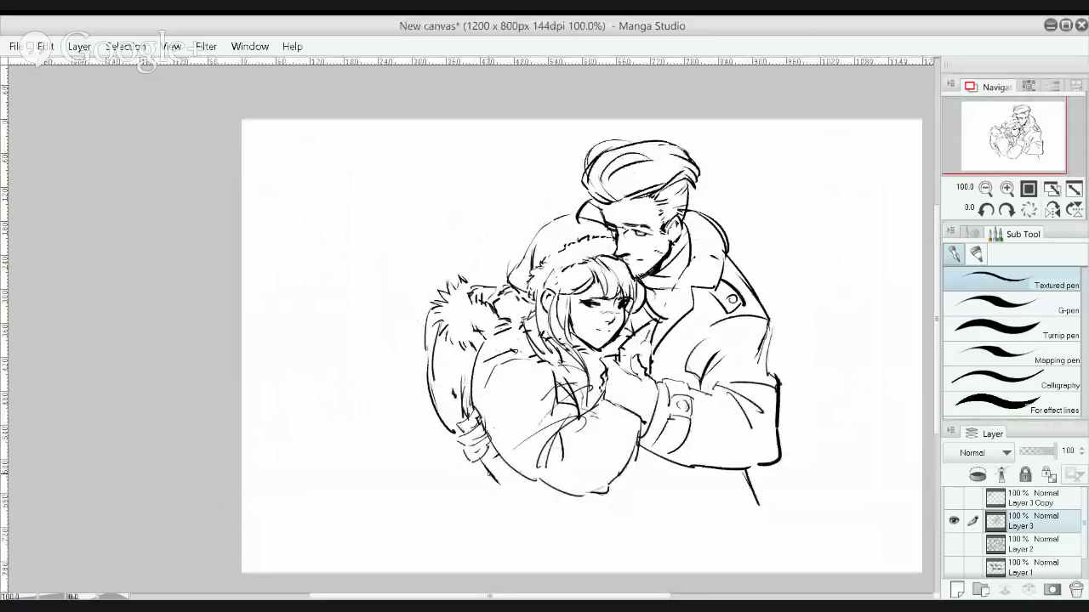
Sketch the girl's lower coat edge beneath the hand and diagonal folds on the man's coat below his sleeve
mouse_move(488, 465)
left_mouse_down()
mouse_move(483, 505)
mouse_move(502, 490)
mouse_move(517, 500)
left_mouse_up()
key("ctrl+z")
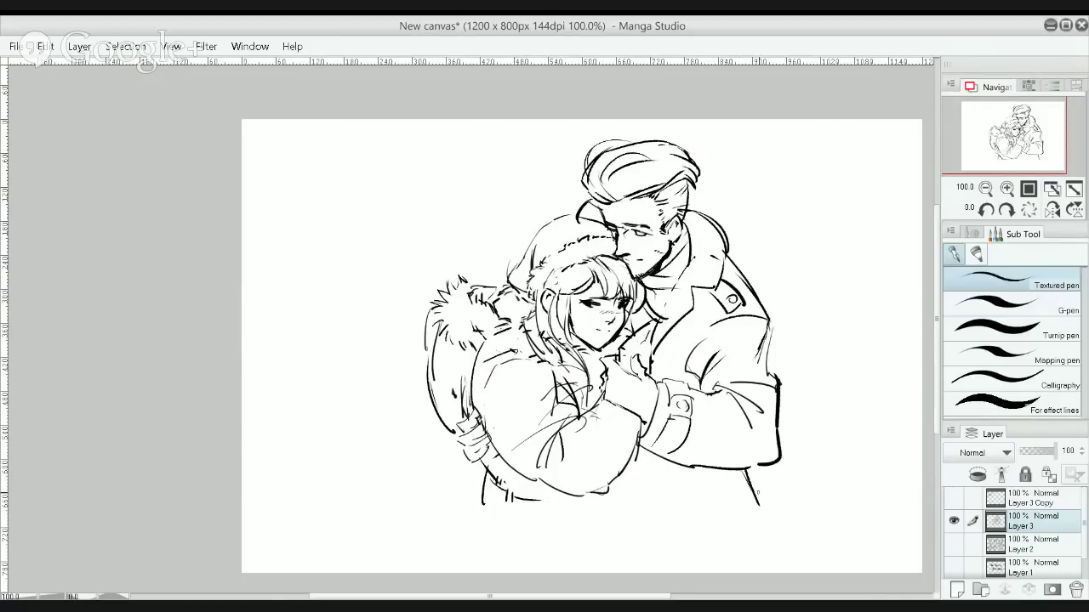
left_click_drag(660, 480, 714, 513)
left_click_drag(672, 483, 711, 510)
Touch up the dark line where the man's forehead meets the girl's hat
scroll(664, 243, "up", 2)
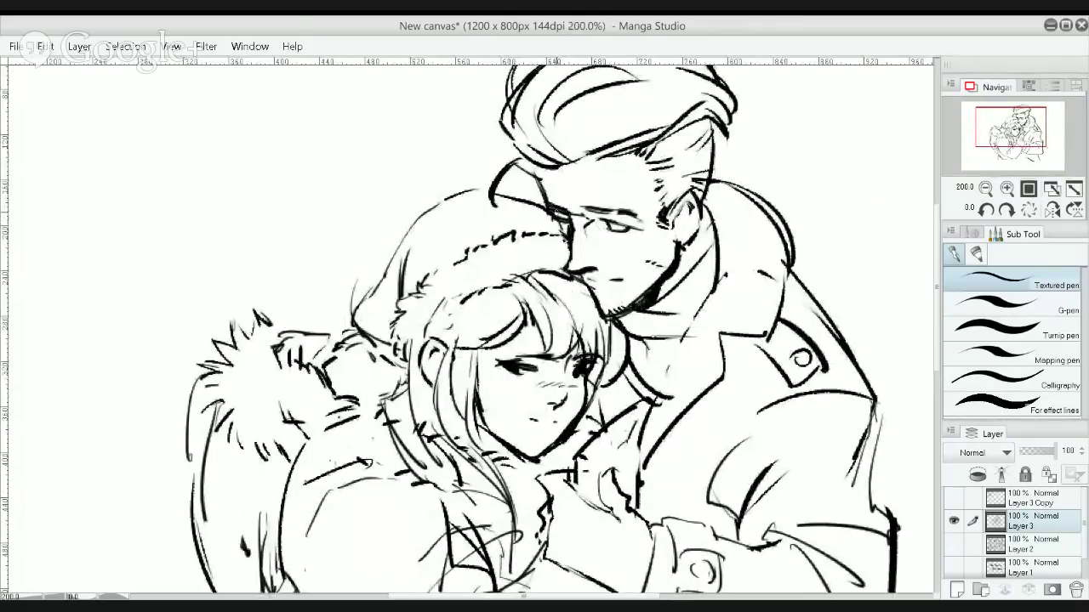
left_click_drag(554, 211, 566, 223)
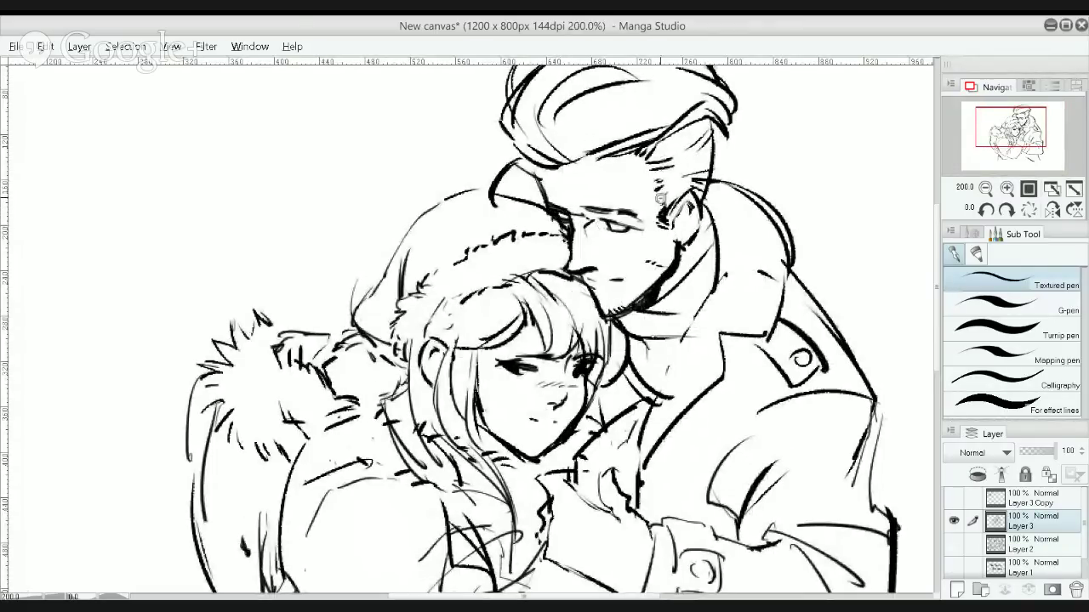
scroll(661, 197, "down", 3)
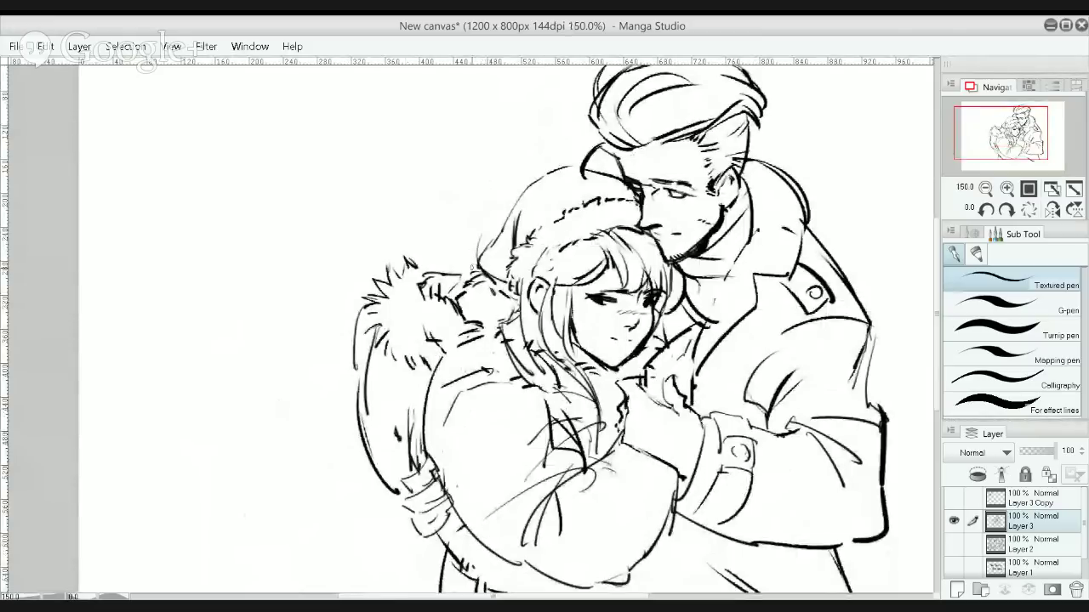
Erase the stray lines beside the tip of the girl's hat
key("e")
mouse_move(469, 294)
left_mouse_down()
mouse_move(464, 305)
mouse_move(468, 273)
left_mouse_up()
key("p")
mouse_move(489, 209)
left_mouse_down()
mouse_move(453, 245)
mouse_move(479, 218)
mouse_move(458, 228)
mouse_move(489, 280)
mouse_move(473, 248)
mouse_move(492, 274)
mouse_move(495, 262)
mouse_move(517, 316)
mouse_move(462, 293)
mouse_move(499, 313)
mouse_move(494, 283)
left_mouse_up()
key("ctrl+z")
key("ctrl+z")
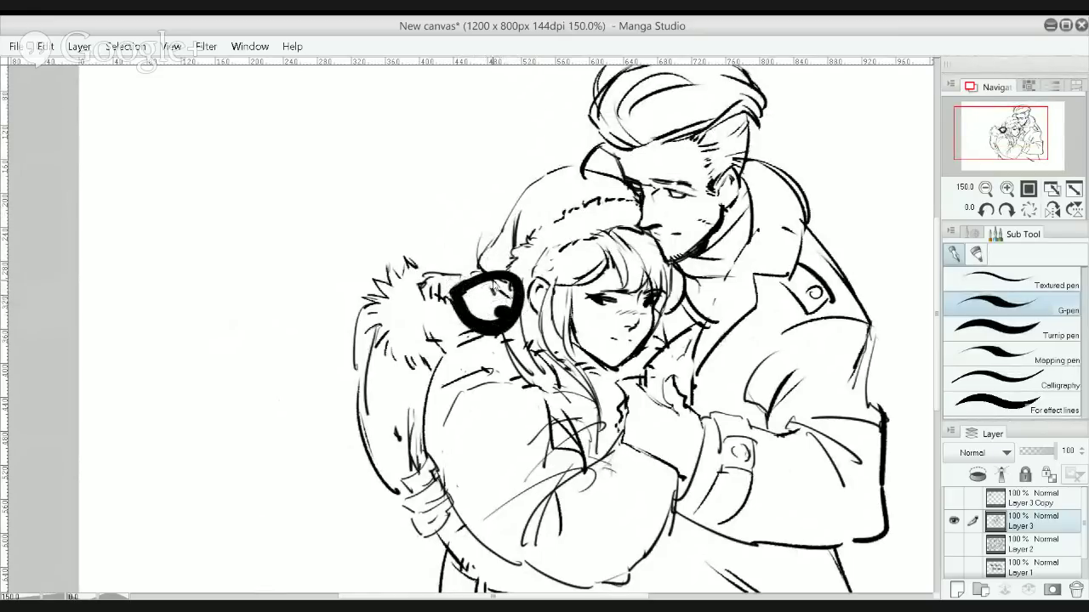
key("ctrl+z")
mouse_move(491, 237)
left_mouse_down()
mouse_move(456, 242)
mouse_move(473, 276)
left_mouse_up()
key("ctrl+z")
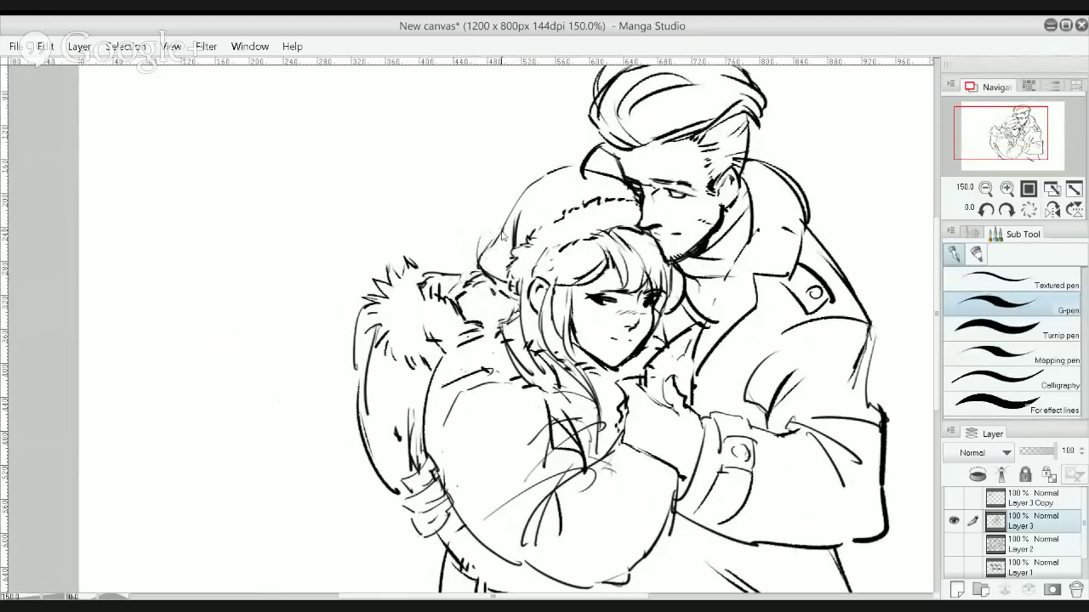
left_click_drag(518, 212, 496, 240)
mouse_move(495, 223)
left_mouse_down()
mouse_move(463, 273)
mouse_move(483, 274)
left_mouse_up()
key("ctrl+z")
mouse_move(575, 169)
left_mouse_down()
mouse_move(489, 218)
mouse_move(449, 226)
mouse_move(457, 252)
left_mouse_up()
key("ctrl+z")
Draw a fluffy pompom at the tip of the girl's hat with the Textured pen and roughen the fur brim
left_click(1021, 284)
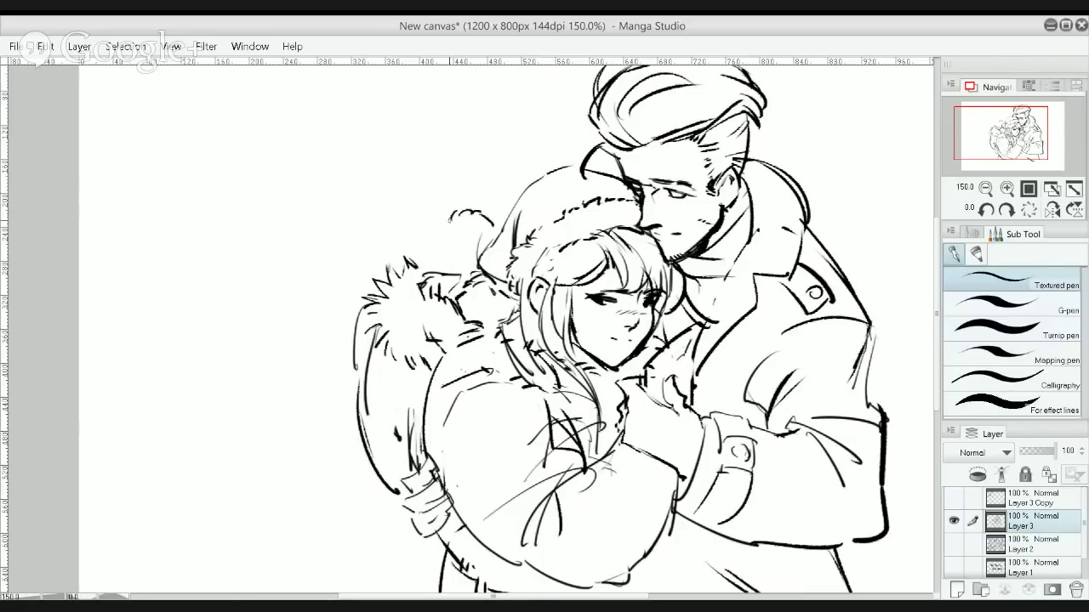
left_click_drag(436, 255, 456, 270)
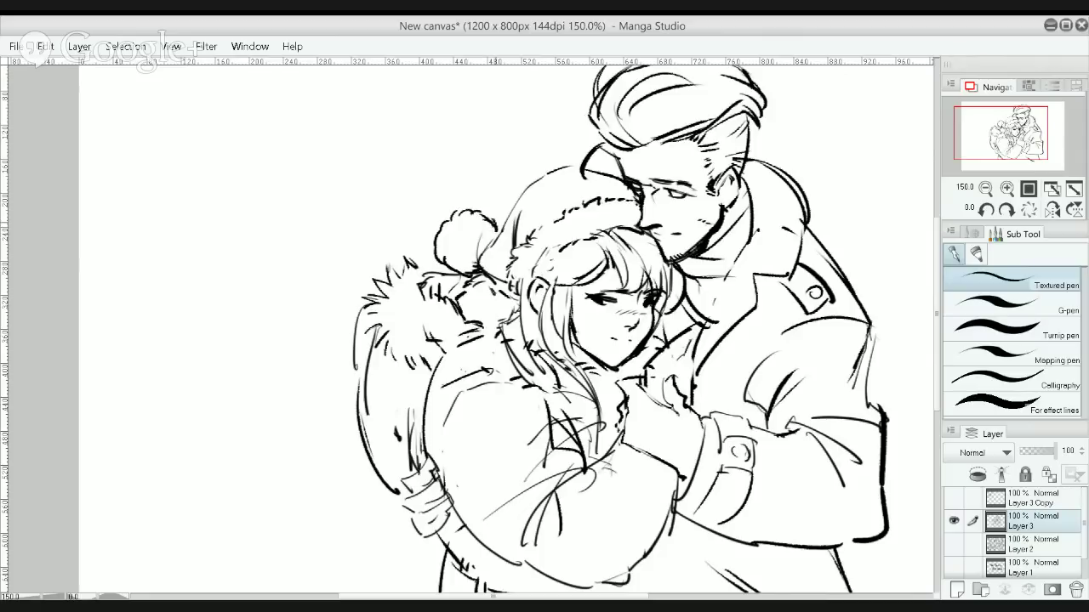
left_click_drag(481, 241, 483, 271)
mouse_move(480, 223)
left_mouse_down()
mouse_move(488, 227)
mouse_move(442, 239)
mouse_move(451, 261)
left_mouse_up()
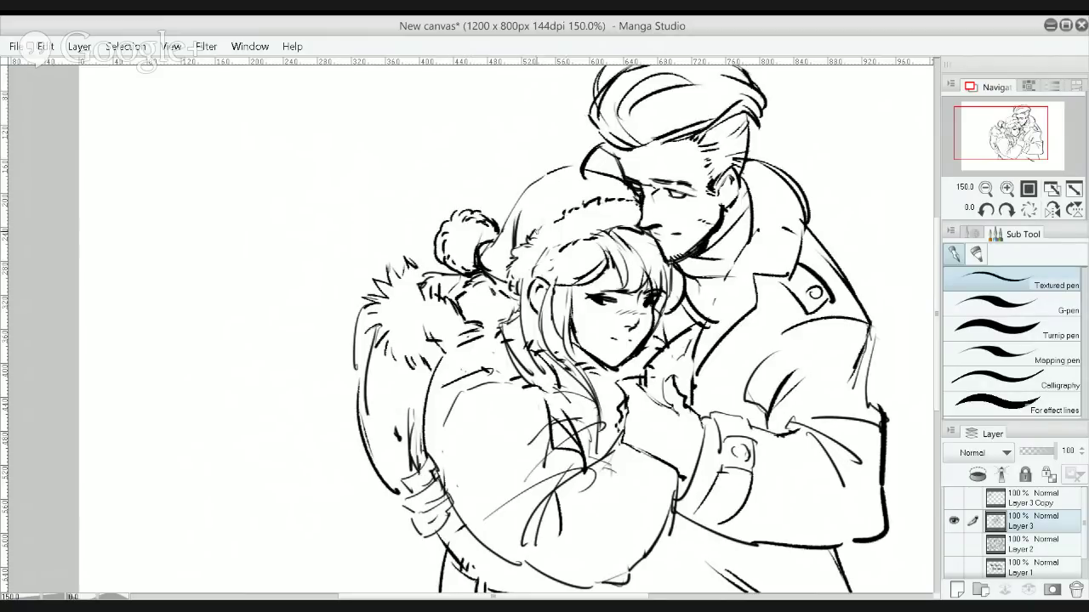
mouse_move(536, 219)
left_mouse_down()
mouse_move(541, 231)
mouse_move(555, 226)
left_mouse_up()
Erase the coat edge line and diagonal folds below the man's sleeve with the Hard eraser
key("ctrl+minus")
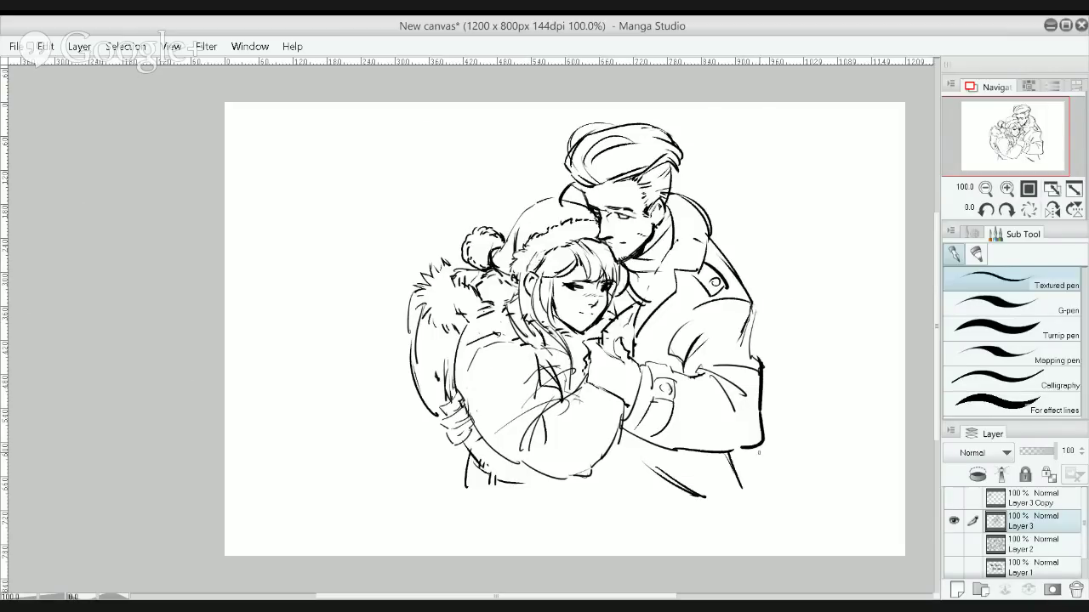
key("e")
left_click_drag(745, 488, 738, 465)
key("p")
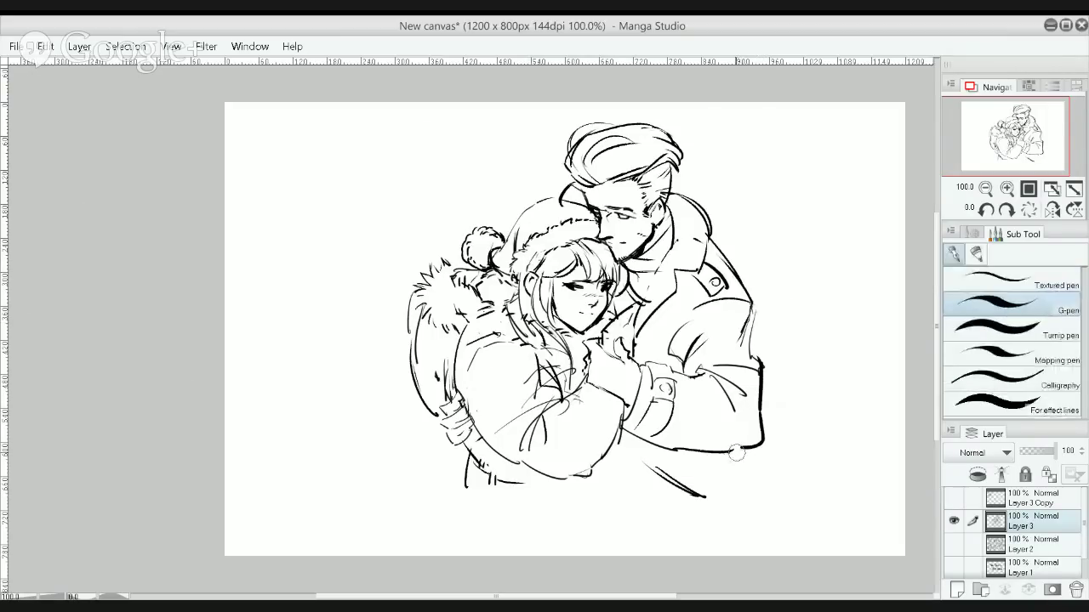
key("e")
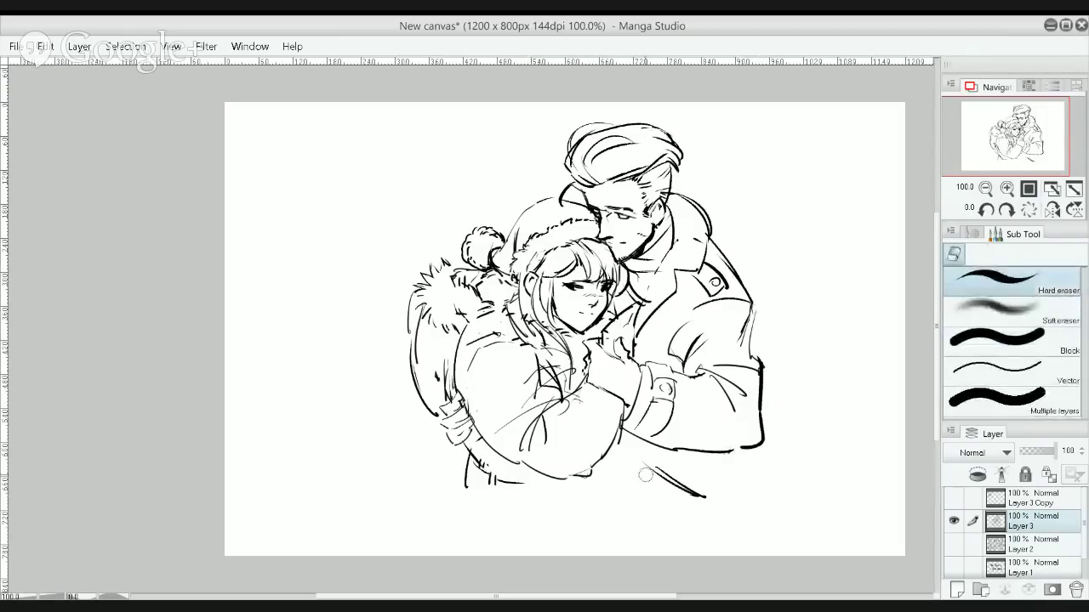
mouse_move(646, 474)
left_mouse_down()
mouse_move(690, 501)
mouse_move(720, 477)
left_mouse_up()
Redraw the man's coat edge below his sleeve with the Textured pen and add short coat lines beneath the hand at the girl's back
key("p")
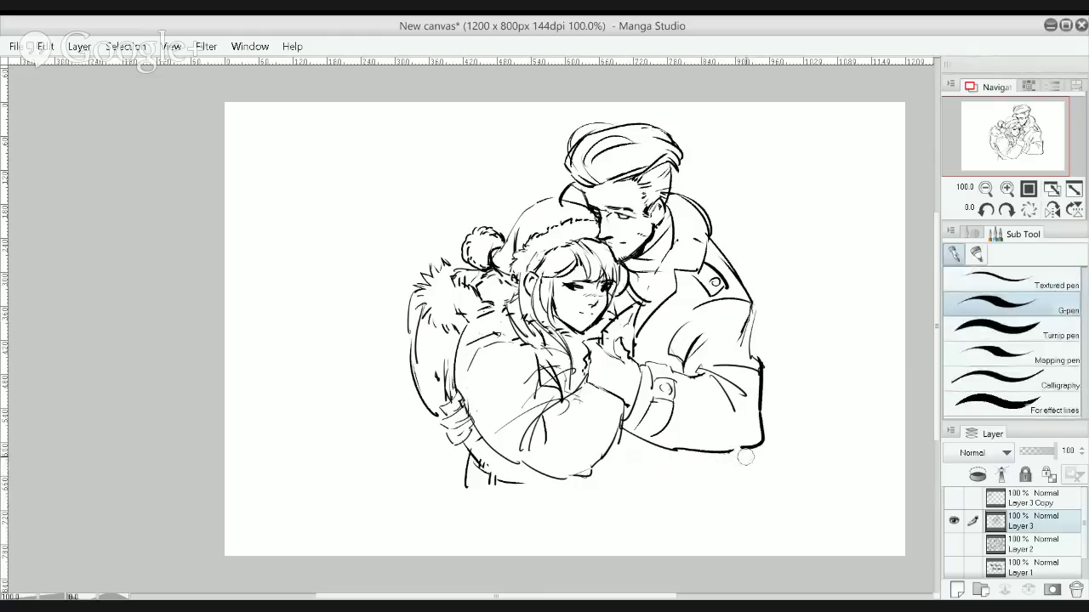
left_click(1036, 285)
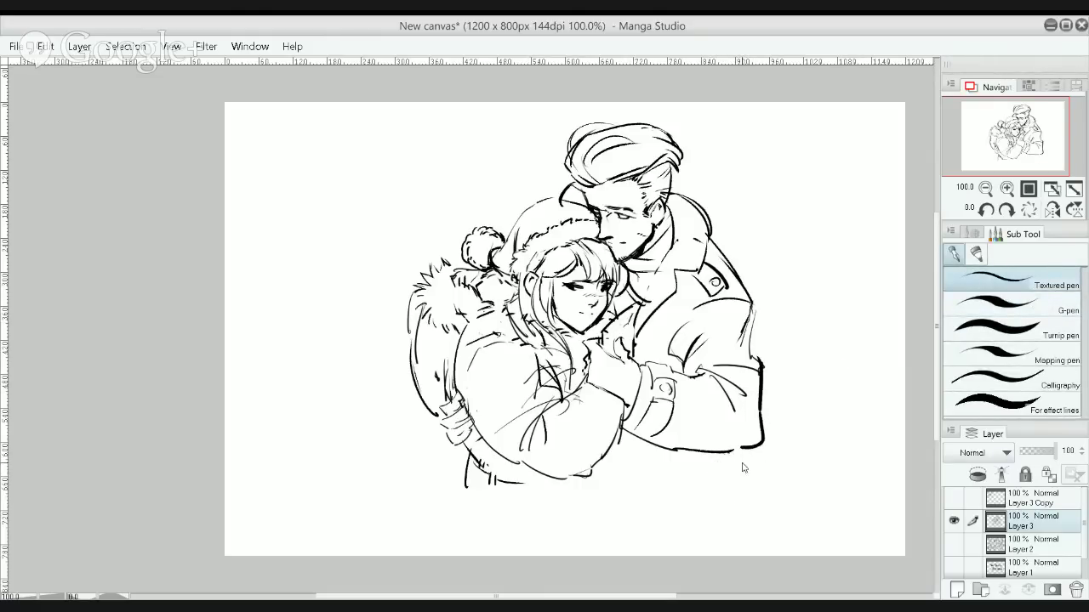
left_click_drag(734, 446, 751, 484)
mouse_move(468, 448)
left_mouse_down()
mouse_move(465, 486)
mouse_move(497, 506)
left_mouse_up()
key("ctrl+z")
key("ctrl+z")
left_click_drag(471, 452, 466, 488)
left_click_drag(462, 443, 450, 484)
key("ctrl+z")
Draw the coat line below the girl's elbow and diagonal folds beneath the man's sleeve, redoing unsatisfactory strokes
left_click_drag(606, 453, 614, 507)
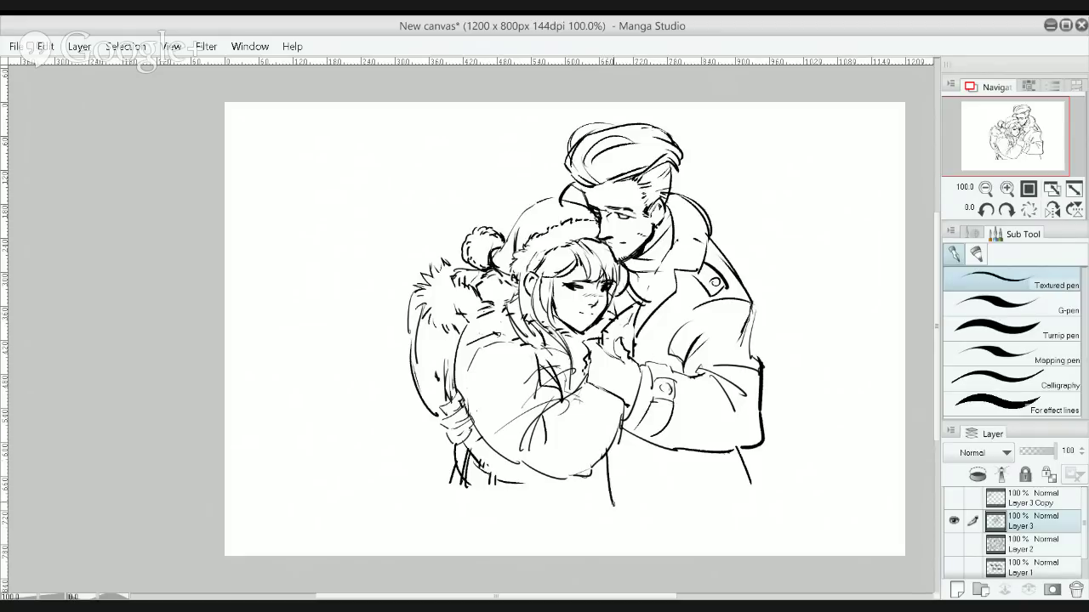
key("ctrl+z")
mouse_move(610, 449)
left_mouse_down()
mouse_move(648, 489)
mouse_move(695, 487)
left_mouse_up()
key("ctrl+z")
key("ctrl+z")
left_click_drag(648, 455, 699, 487)
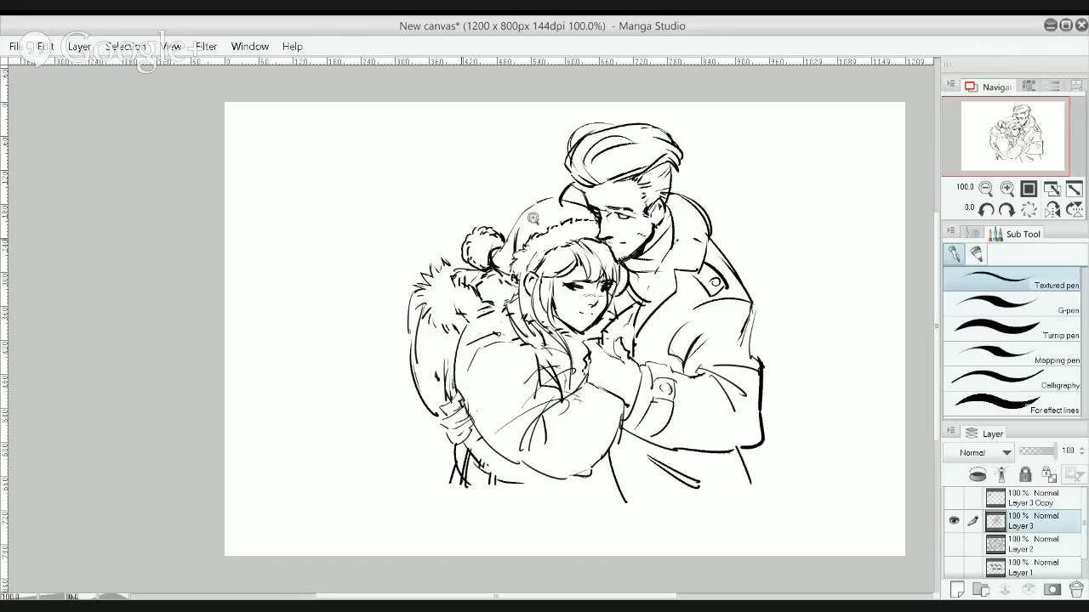
Erase the pompom outline on the girl's hat with the Hard eraser
scroll(468, 243, "up", 2)
key("e")
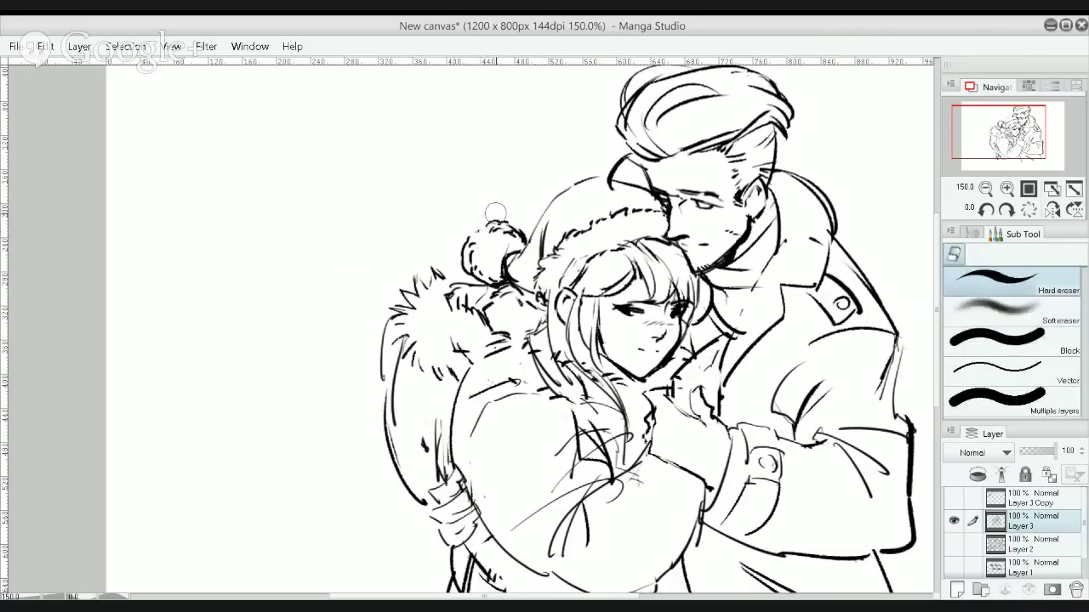
mouse_move(513, 224)
left_mouse_down()
mouse_move(481, 245)
mouse_move(477, 279)
mouse_move(456, 228)
left_mouse_up()
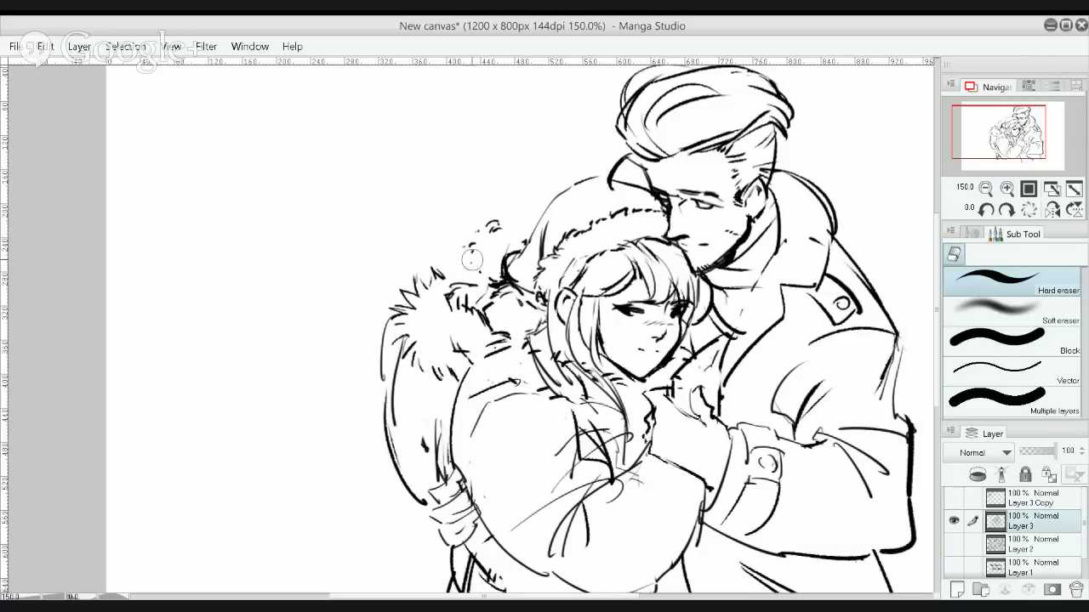
Redraw the hat's pompom as a spiky, furry ball with the Textured pen and touch up the hood fur beside it
key("p")
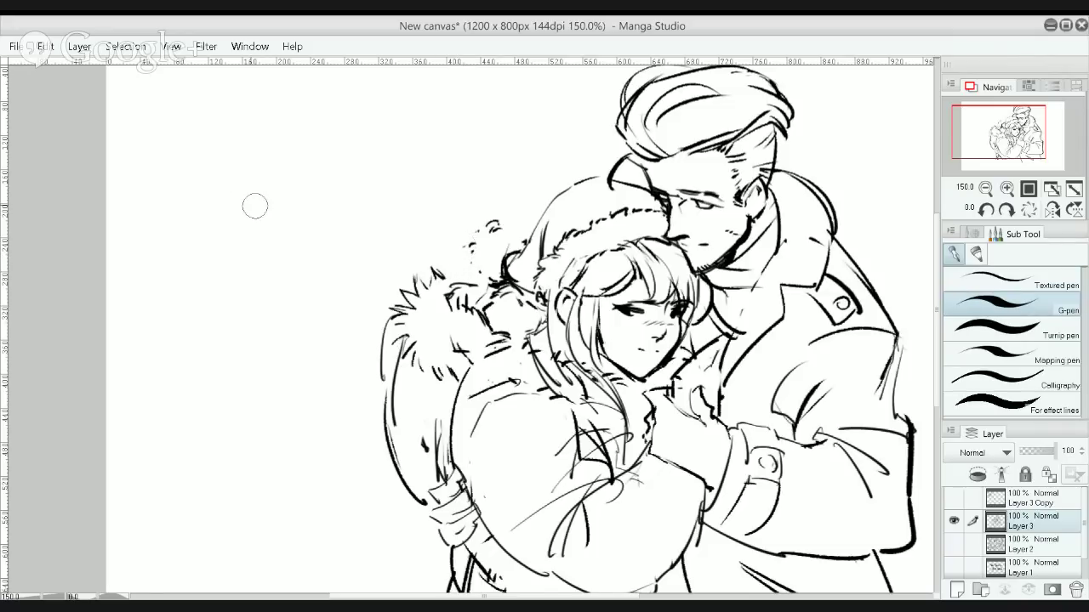
left_click(1004, 280)
mouse_move(470, 247)
left_mouse_down()
mouse_move(467, 235)
mouse_move(503, 216)
mouse_move(533, 237)
left_mouse_up()
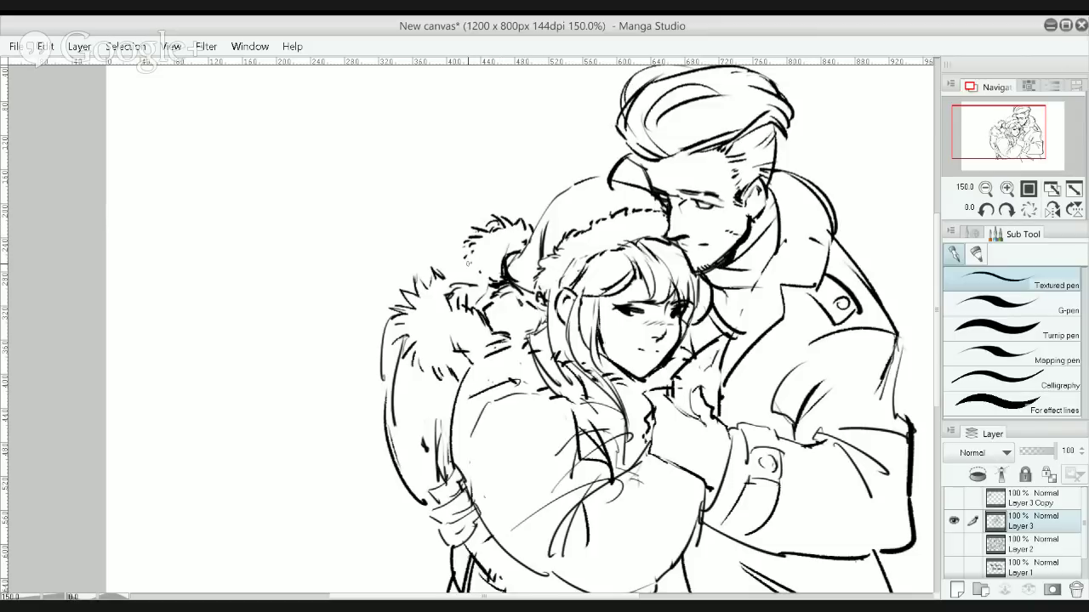
left_click_drag(467, 259, 490, 284)
left_click_drag(485, 223, 503, 217)
mouse_move(446, 269)
left_mouse_down()
mouse_move(456, 255)
mouse_move(476, 260)
mouse_move(450, 269)
left_mouse_up()
key("ctrl+z")
key("ctrl+z")
mouse_move(451, 282)
left_mouse_down()
mouse_move(465, 274)
mouse_move(474, 284)
left_mouse_up()
left_click_drag(481, 285, 467, 287)
Draw a short vertical coat line below the girl's elbow and add strokes to the man's cuff and lower sleeve folds
left_click(503, 244, "alt")
left_click(503, 243, "alt")
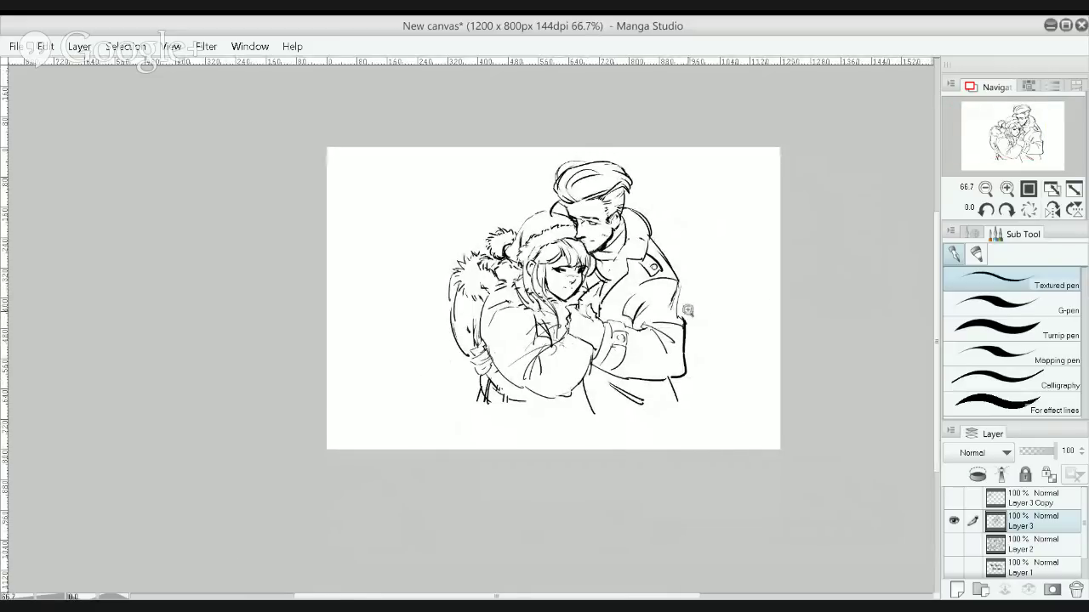
scroll(687, 312, "up", 1)
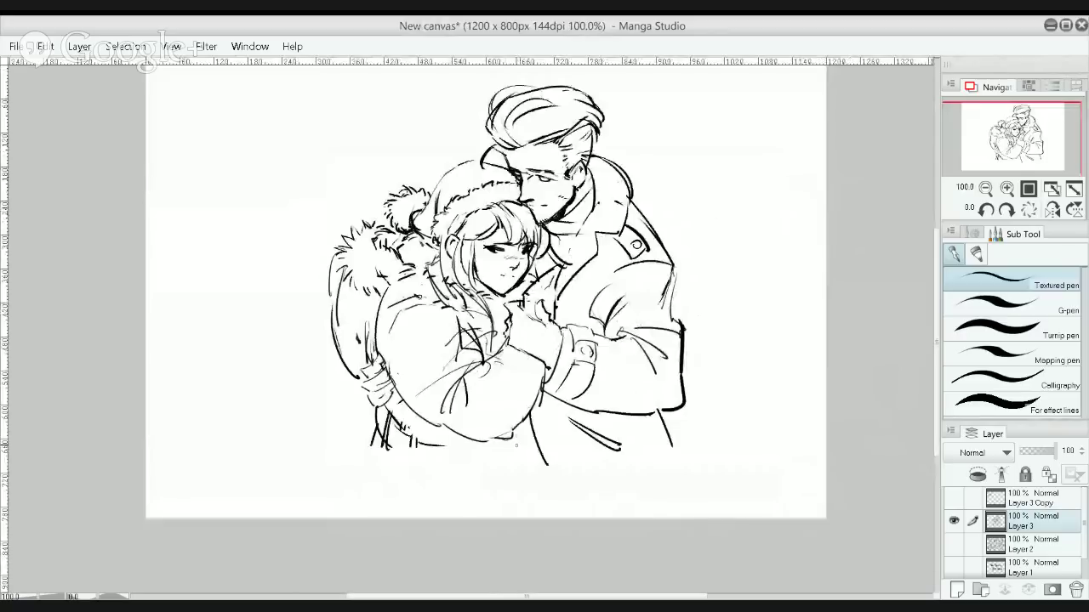
left_click_drag(513, 424, 514, 459)
key("ctrl+z")
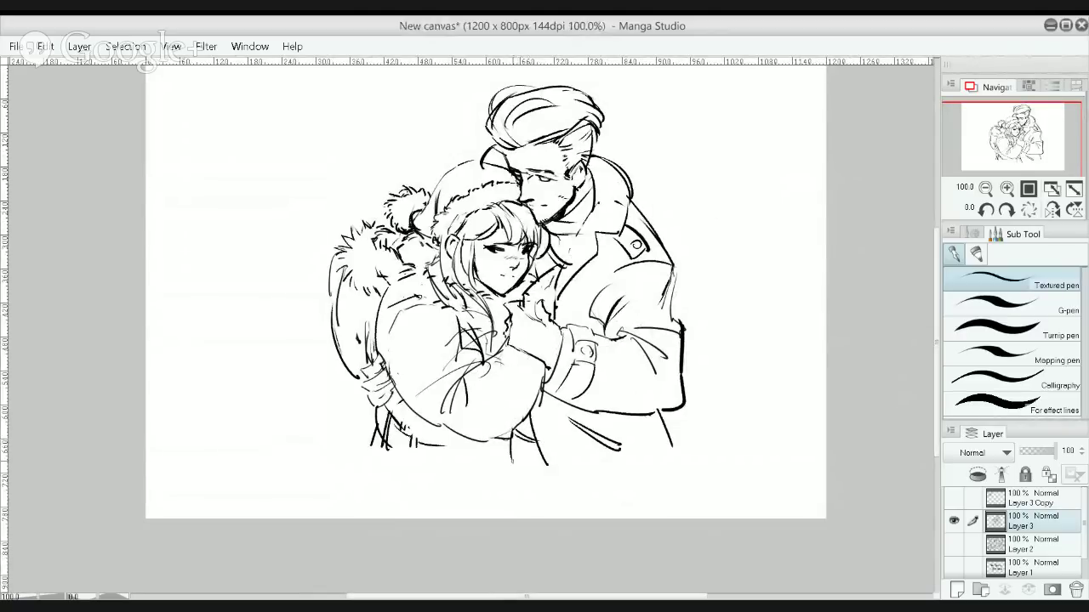
left_click_drag(514, 430, 517, 464)
mouse_move(557, 324)
left_mouse_down()
mouse_move(553, 398)
mouse_move(576, 411)
mouse_move(581, 396)
left_mouse_up()
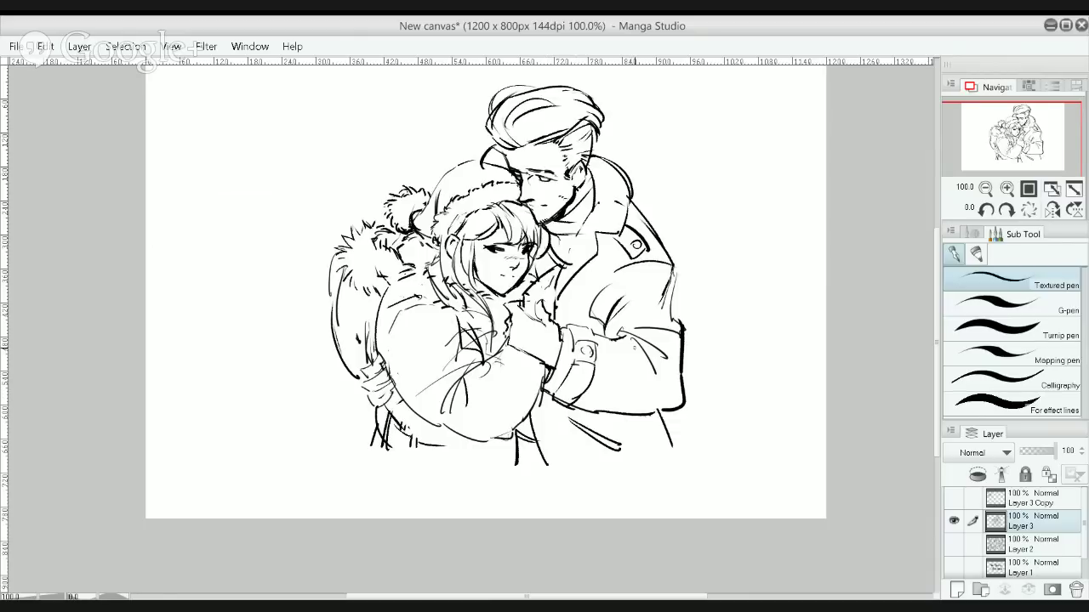
left_click_drag(635, 343, 646, 372)
key("b")
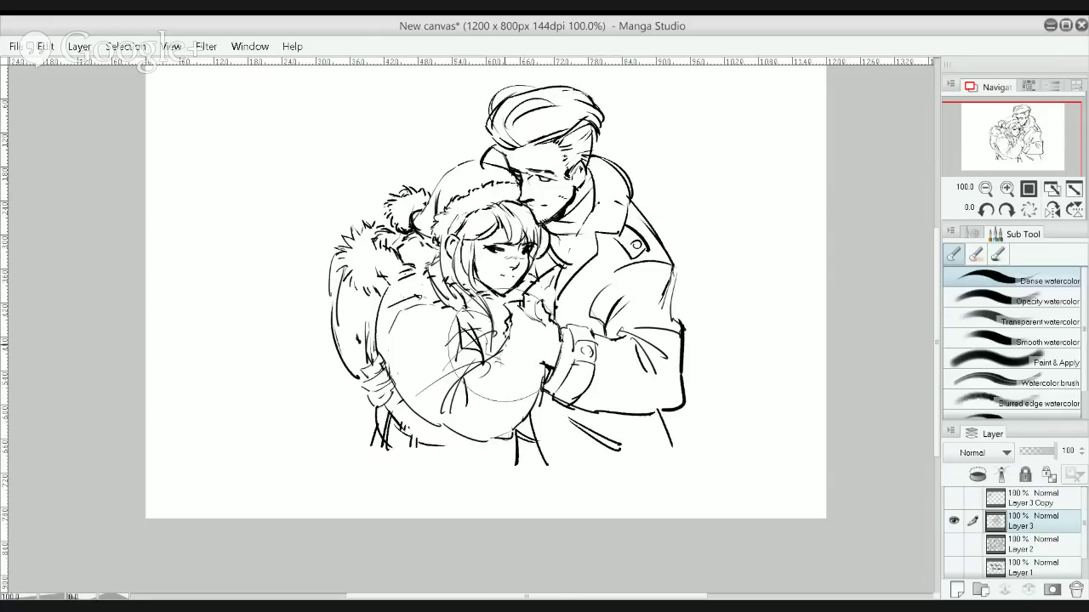
key("p")
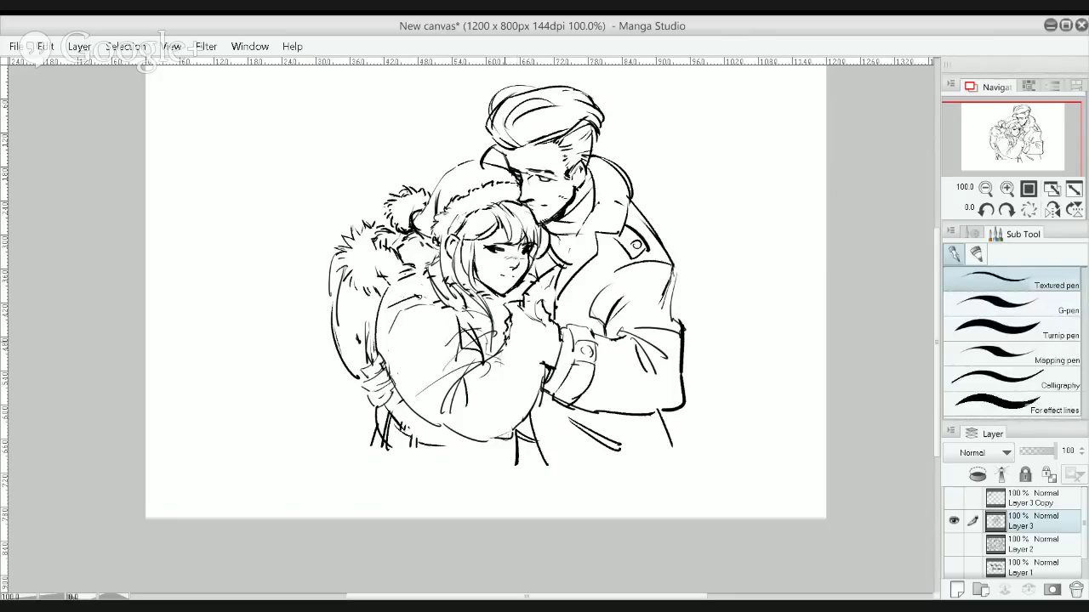
left_click_drag(505, 343, 548, 372)
key("ctrl+z")
key("ctrl+z")
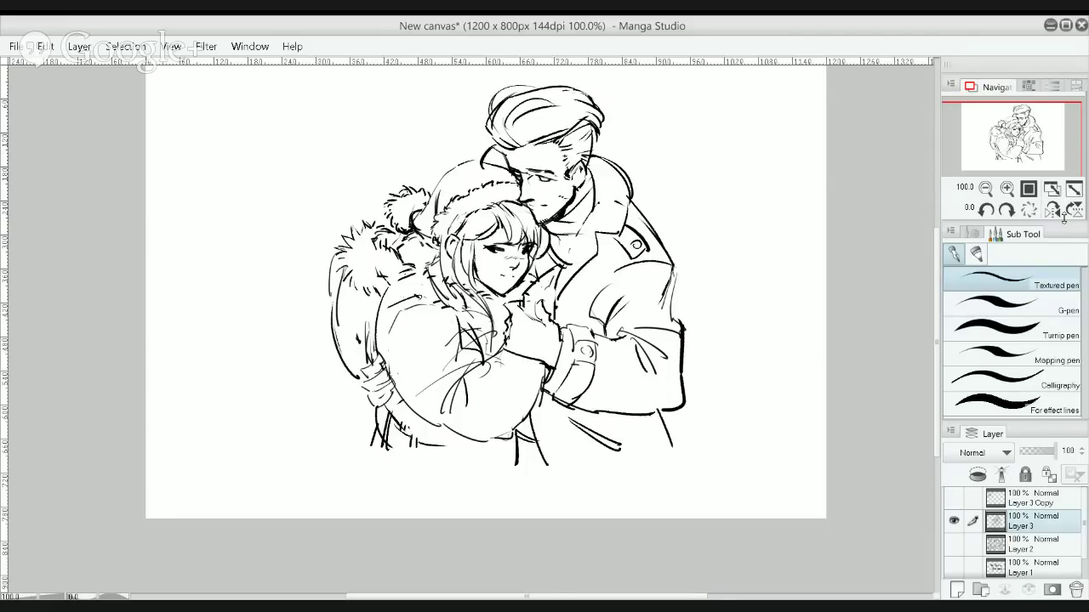
Mirror the canvas view horizontally to check the faces
left_click(1052, 209)
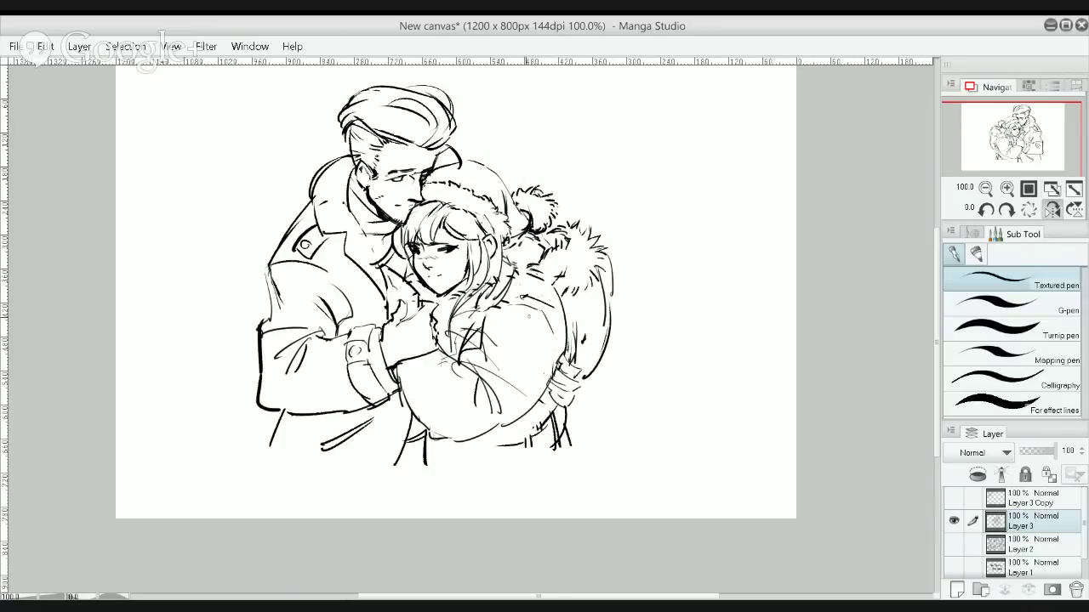
scroll(467, 283, "up", 3)
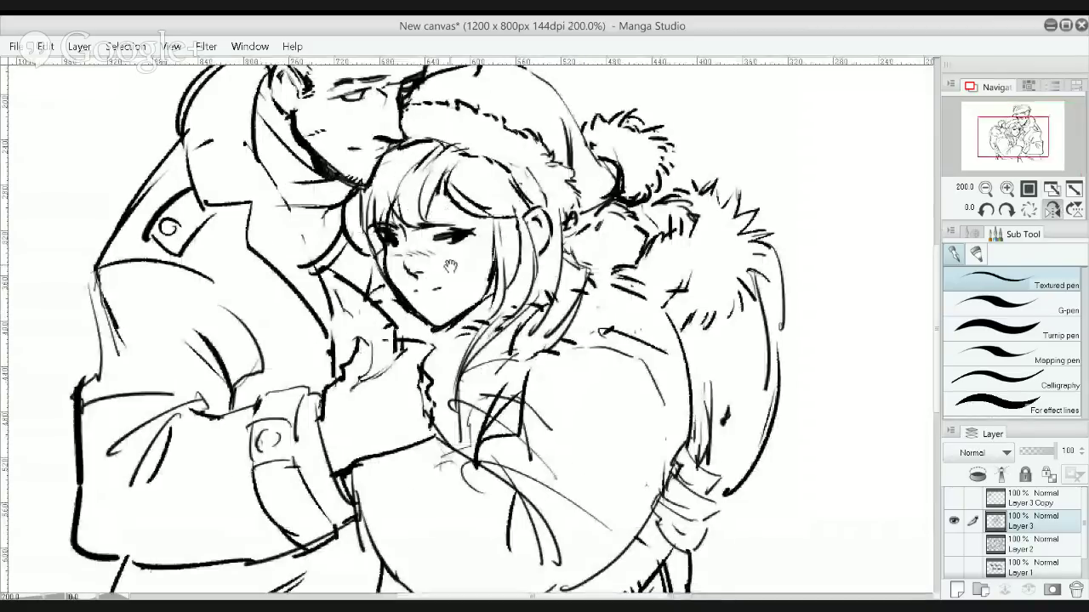
key("e")
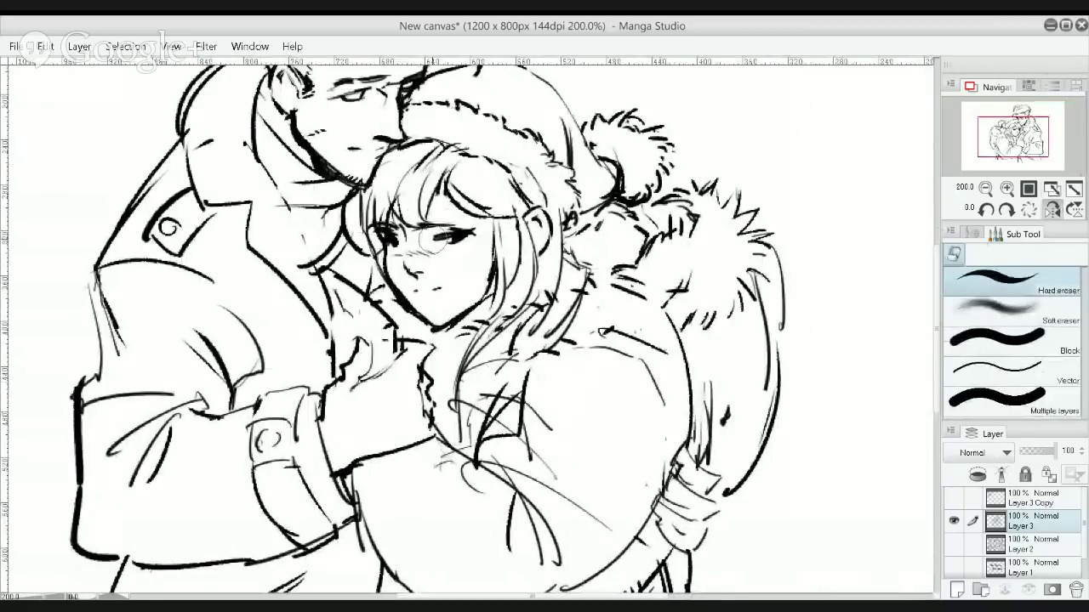
mouse_move(426, 241)
left_mouse_down()
mouse_move(476, 234)
mouse_move(452, 241)
left_mouse_up()
key("p")
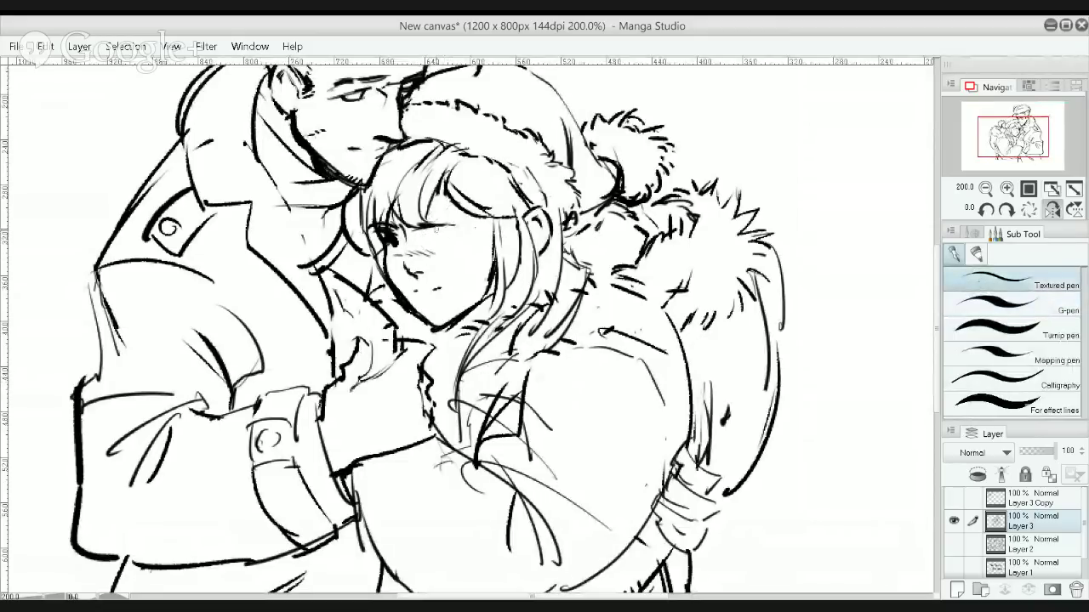
left_click_drag(424, 232, 459, 240)
key("ctrl+z")
key("ctrl+z")
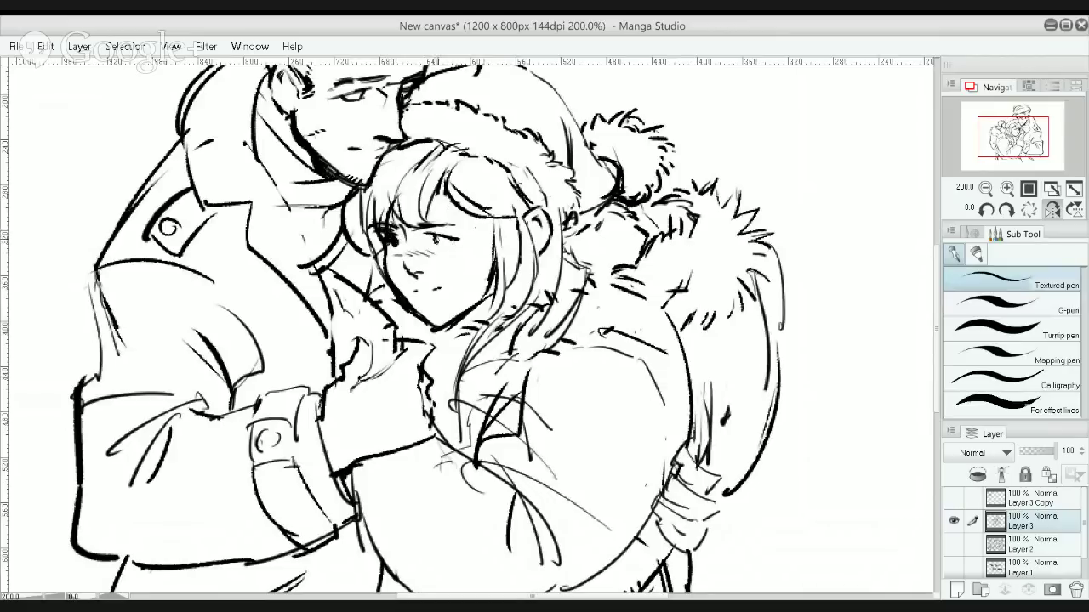
key("ctrl+z")
Trim the outer corner of the girl's eye nearest her ear with the Hard eraser and rework its lashes and iris with the Textured pen
key("e")
left_click_drag(481, 230, 478, 234)
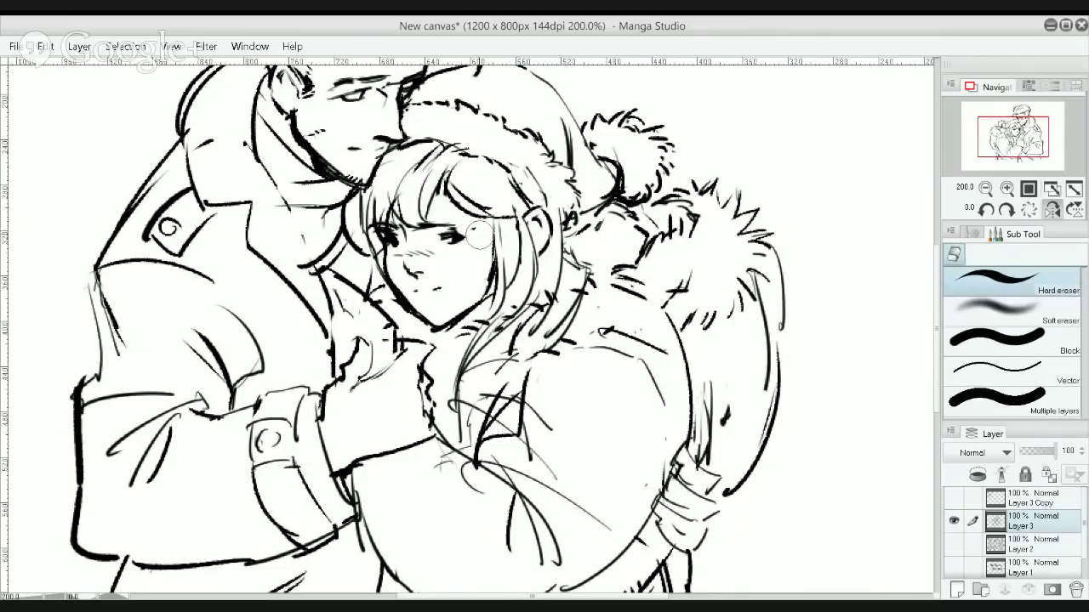
key("p")
key("period")
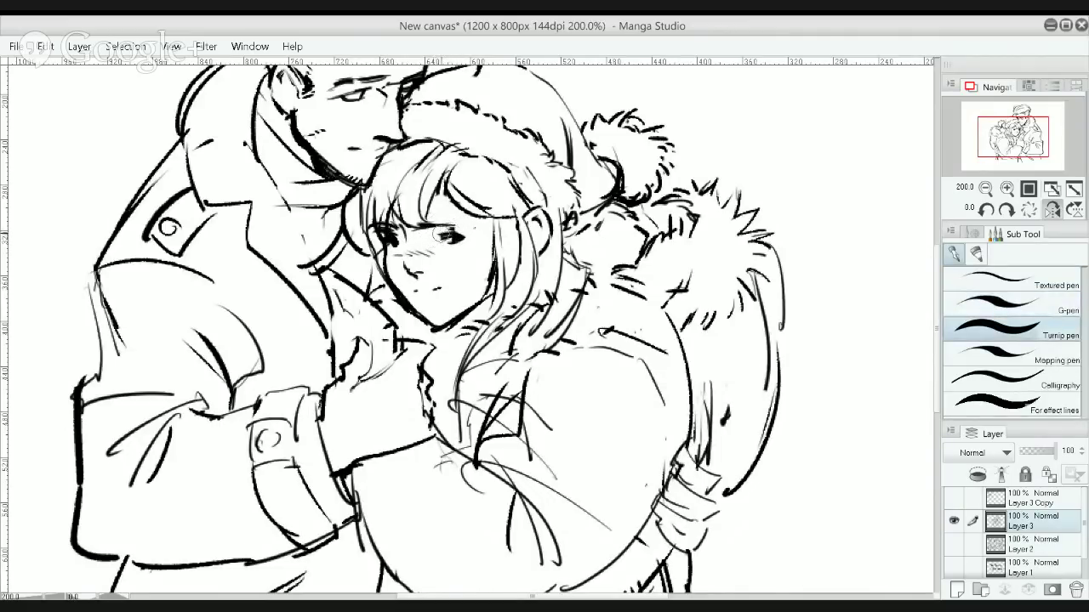
left_click(987, 279)
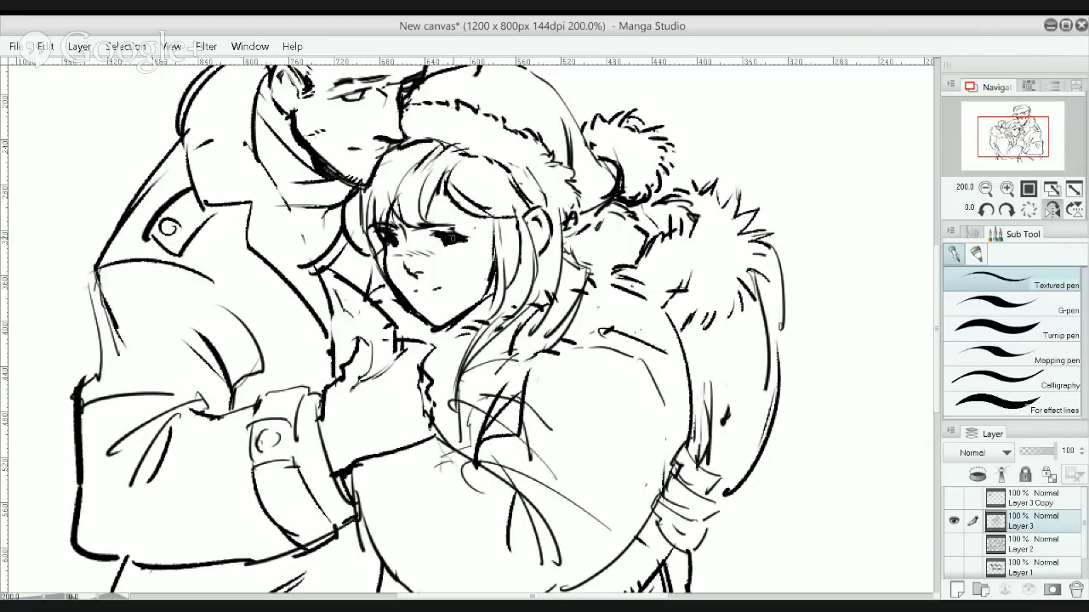
key("e")
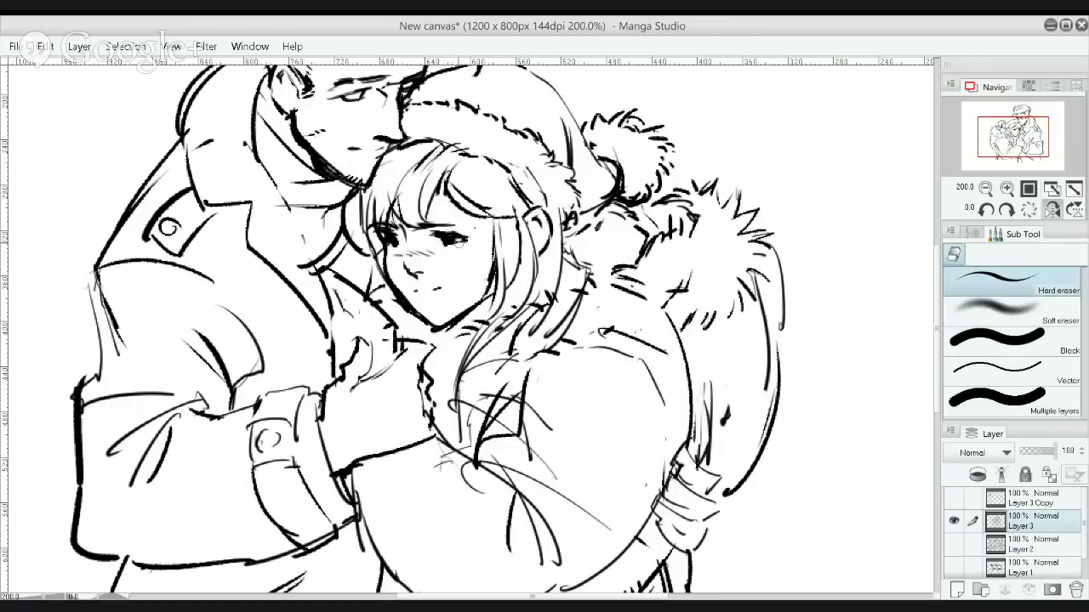
Reduce the Textured pen size, add fine strokes to the girl's cheek and brow, and refine the edge of her face
scroll(419, 194, "down", 3)
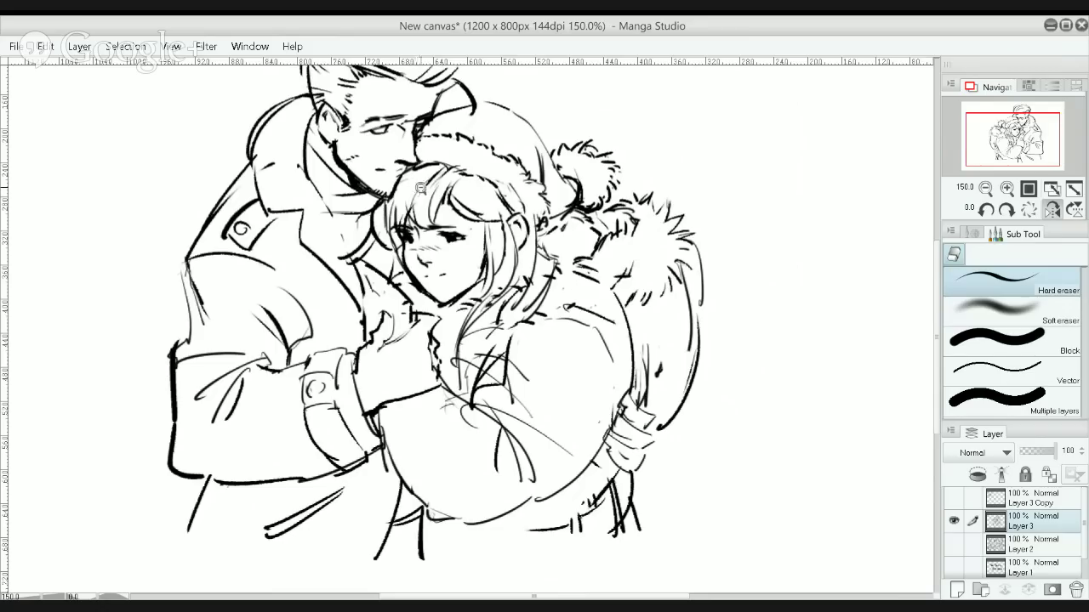
scroll(457, 189, "up", 2)
scroll(457, 189, "up", 1)
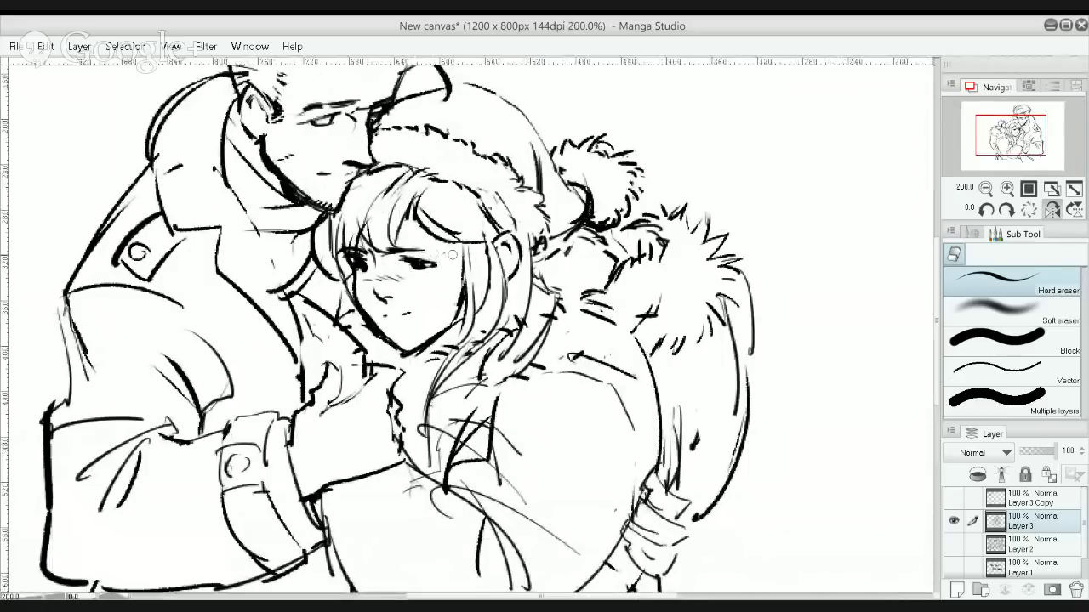
key("p")
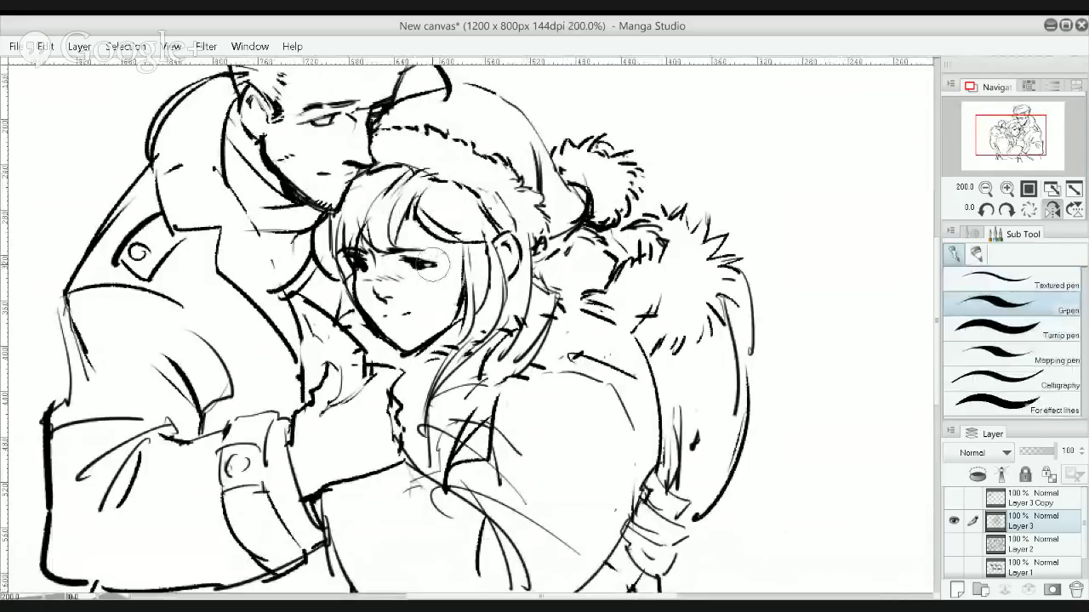
left_click(1002, 279)
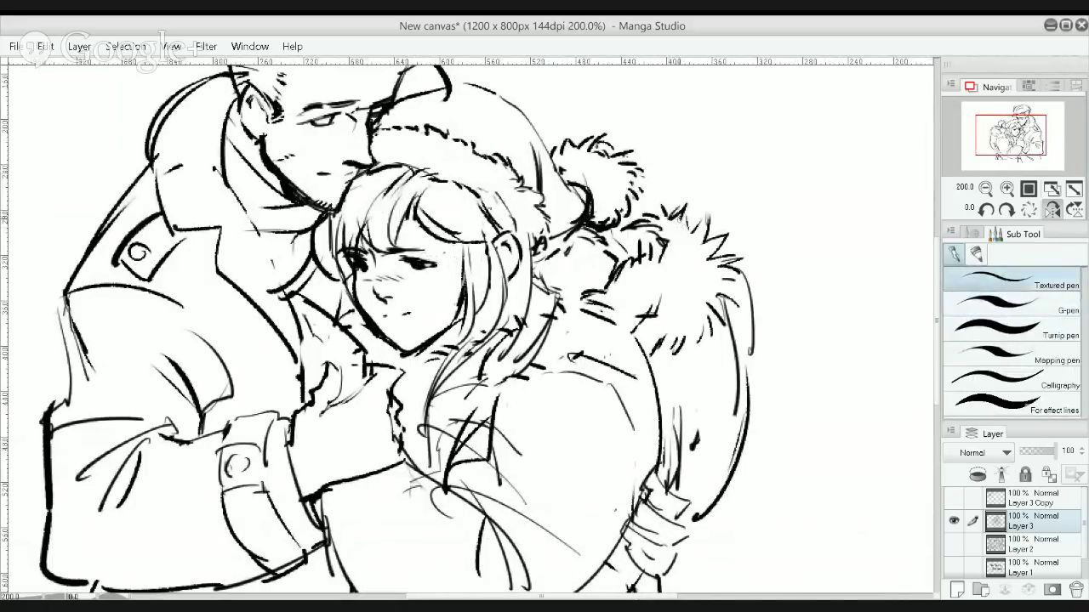
key("bracketleft")
key("bracketleft")
left_click_drag(383, 275, 372, 282)
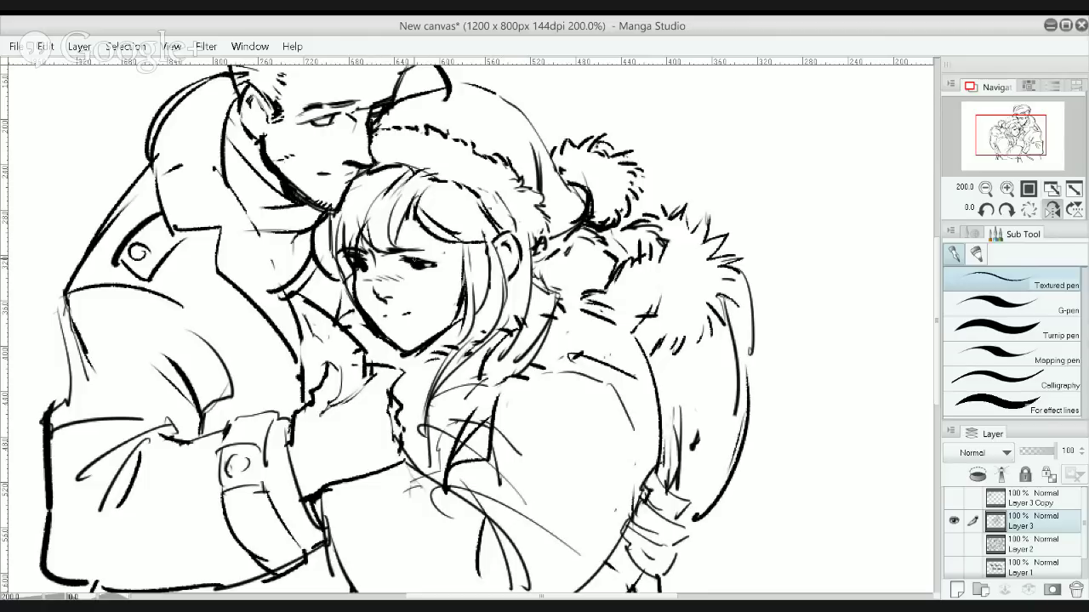
left_click_drag(385, 245, 393, 252)
left_click_drag(342, 251, 375, 334)
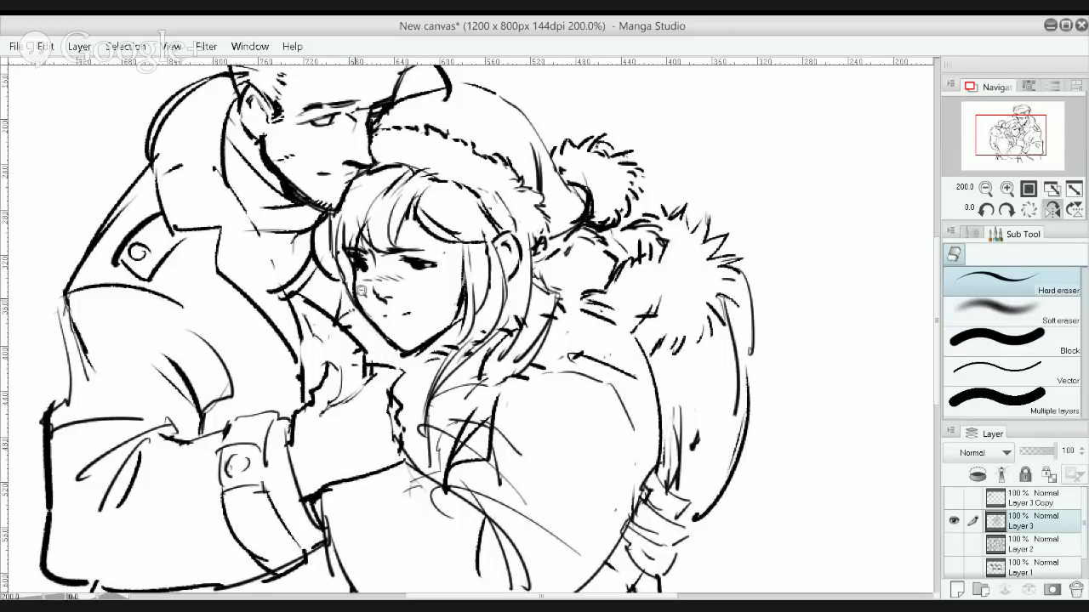
Draw short collar fur strokes beneath the girl's chin with the Textured pen
scroll(361, 278, "down", 1)
left_click_drag(361, 278, 423, 245)
scroll(420, 239, "down", 1)
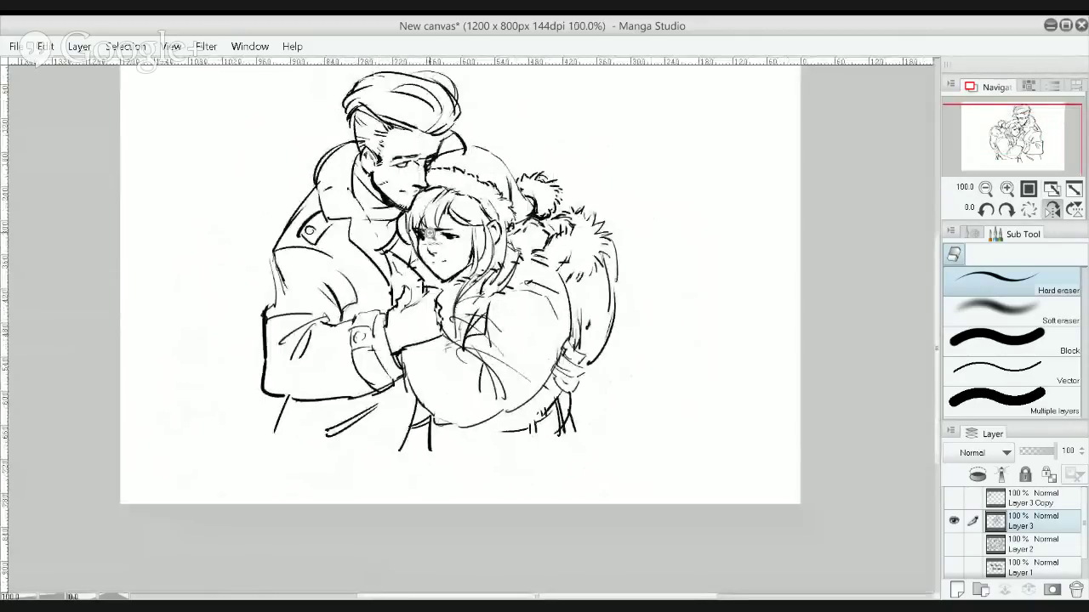
scroll(428, 236, "up", 1)
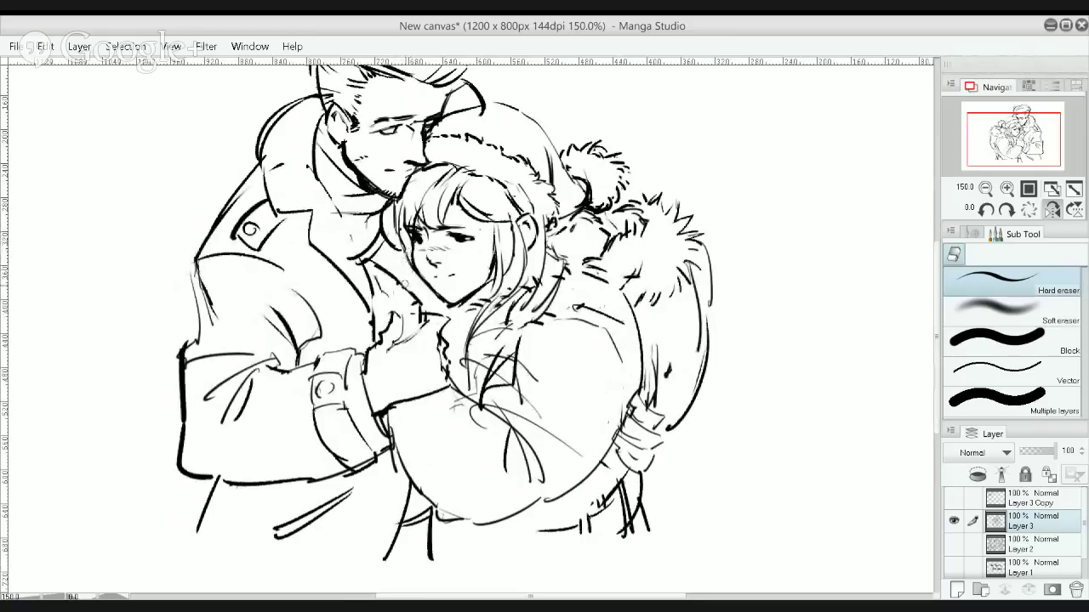
key("p")
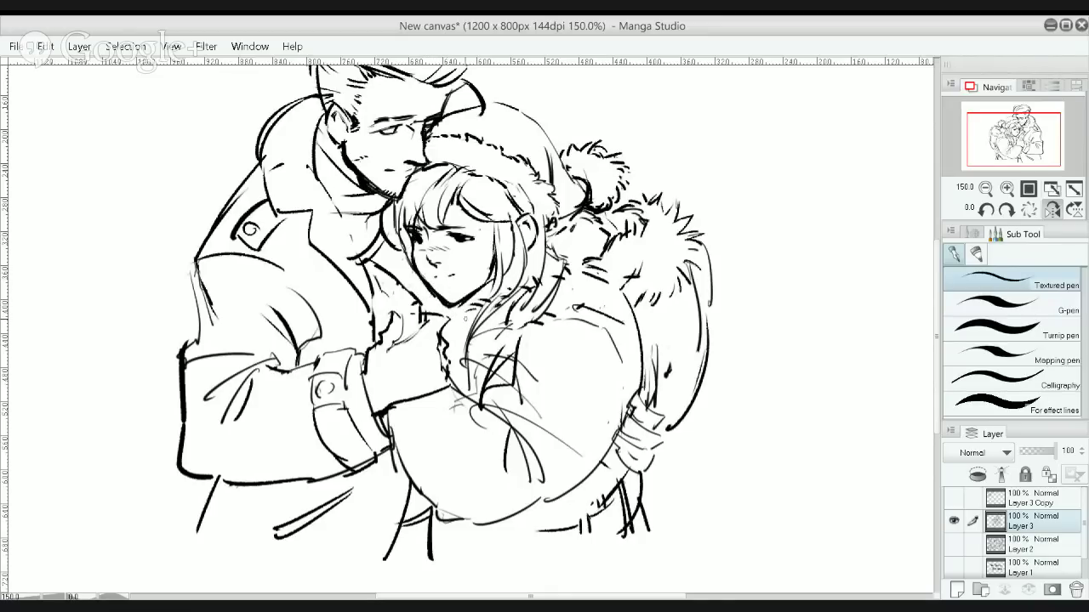
left_click_drag(478, 308, 449, 352)
left_click(452, 273, "alt")
left_click(452, 273, "alt")
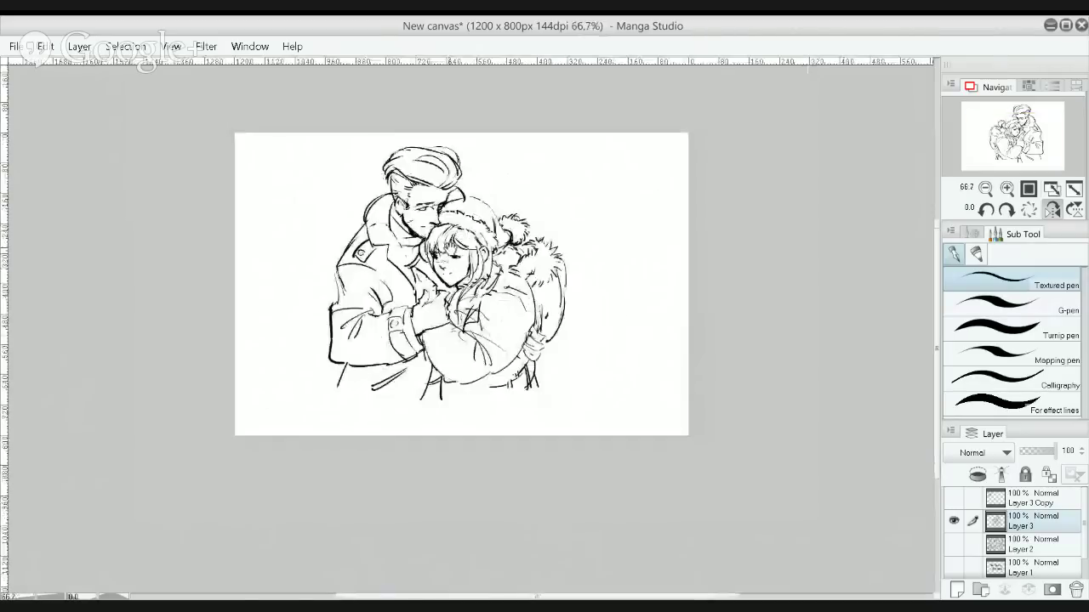
left_click(456, 227, "ctrl")
left_click(456, 228, "ctrl")
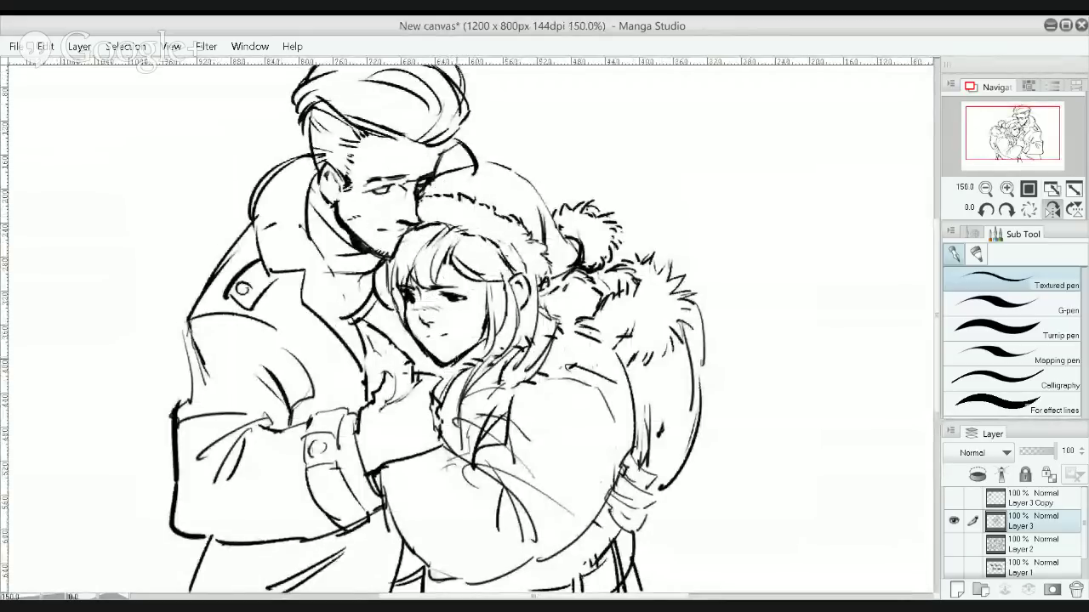
left_click_drag(453, 366, 451, 378)
Erase the short outer coat line below the man's sleeve with the Hard eraser
key("ctrl+minus")
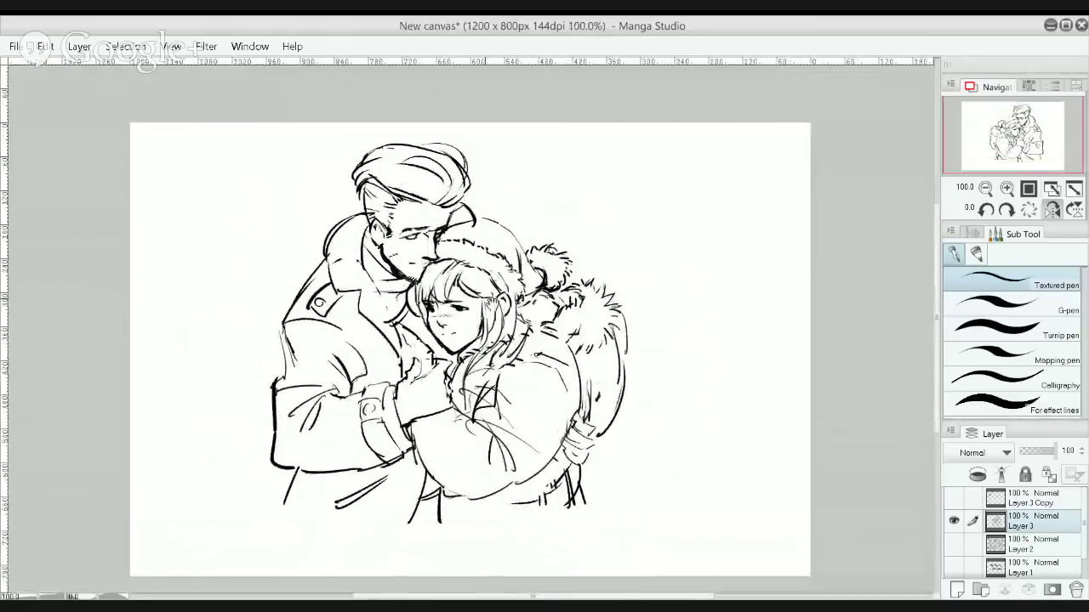
left_click_drag(485, 316, 567, 304)
key("e")
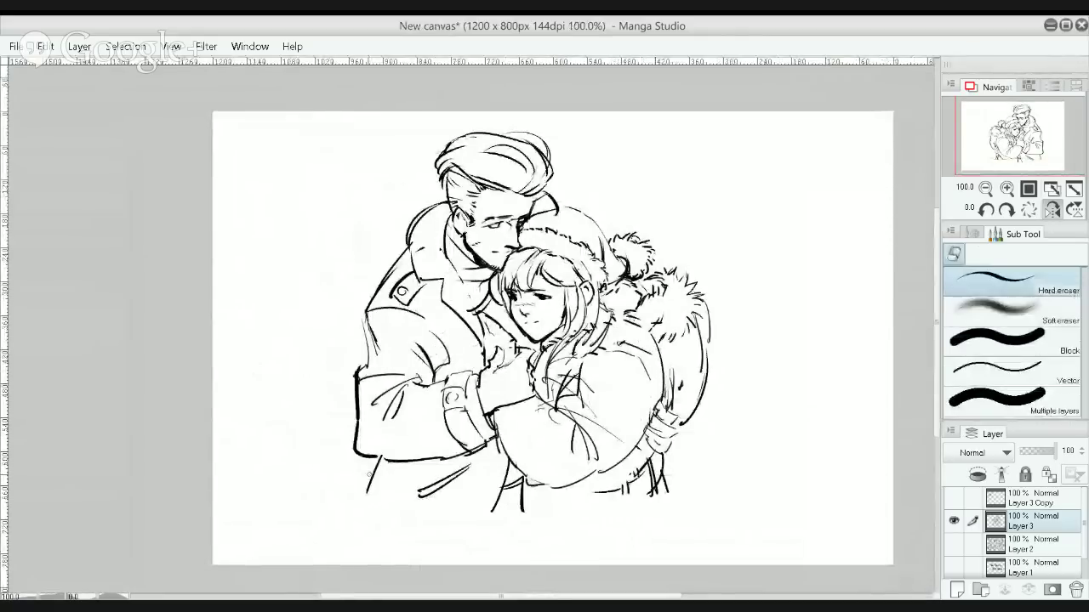
left_click_drag(367, 492, 370, 477)
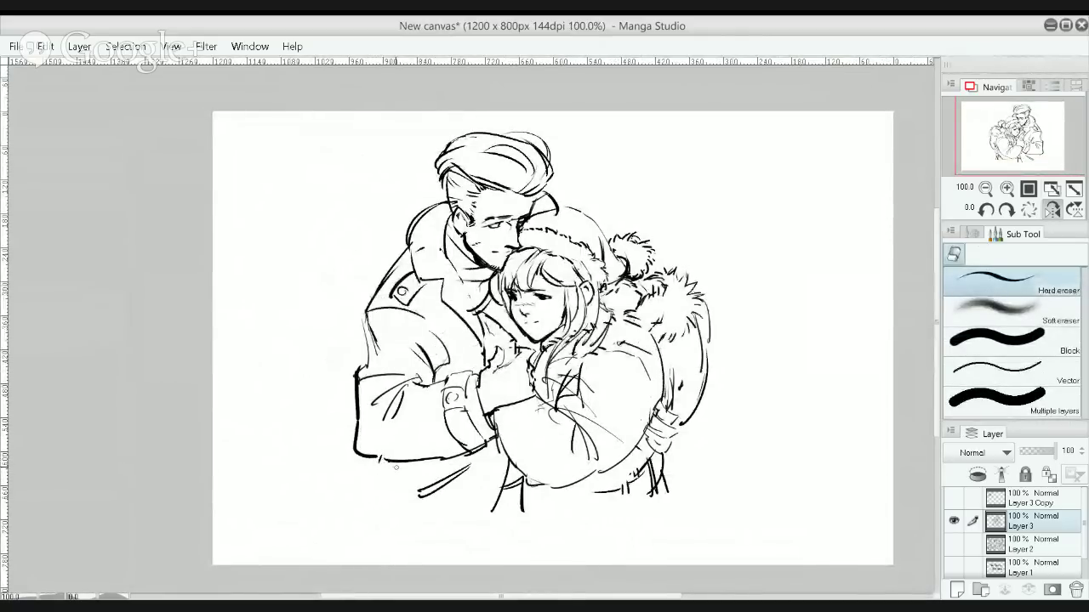
key("p")
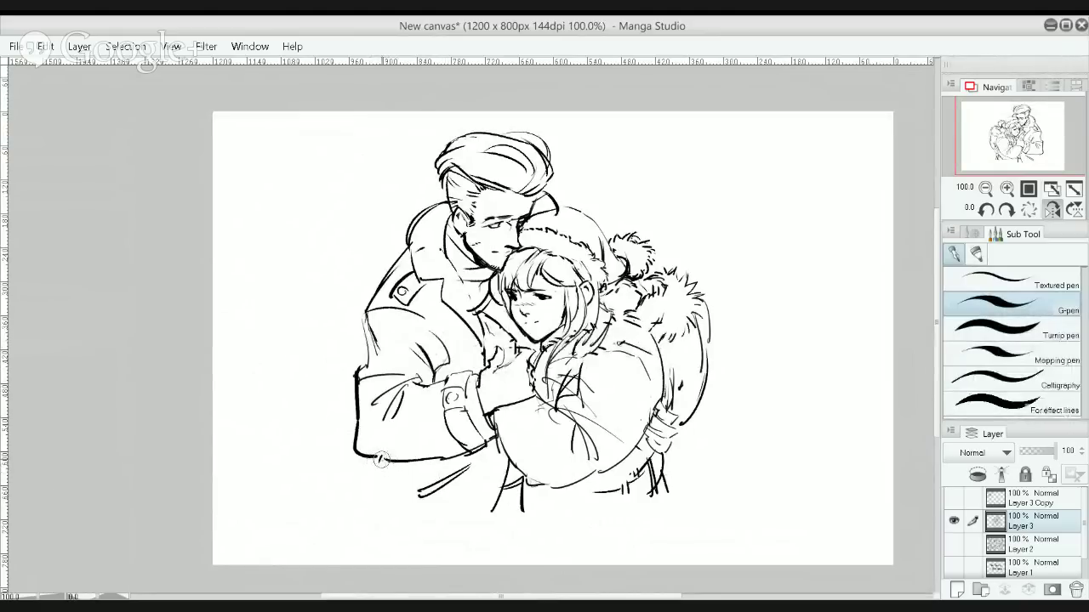
Draw a short coat line running down from the hem of the man's sleeve with the G-pen
left_click_drag(377, 460, 372, 488)
left_click_drag(663, 456, 678, 492)
key("ctrl+z")
key("ctrl+z")
scroll(460, 228, "up", 1)
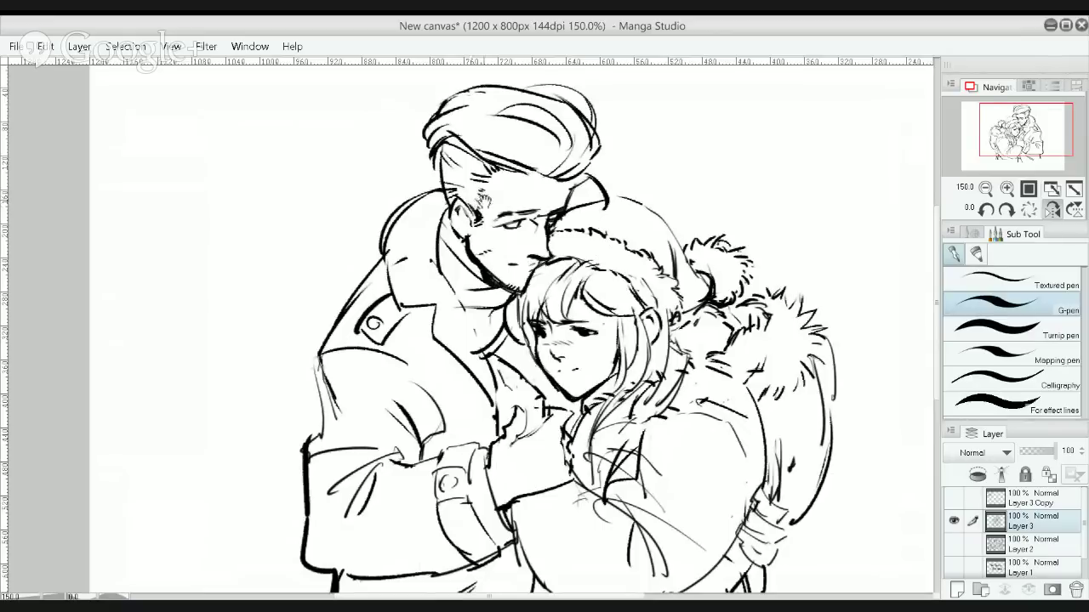
Reduce the G-pen size and darken the man's eyes with fine strokes
key("bracketleft")
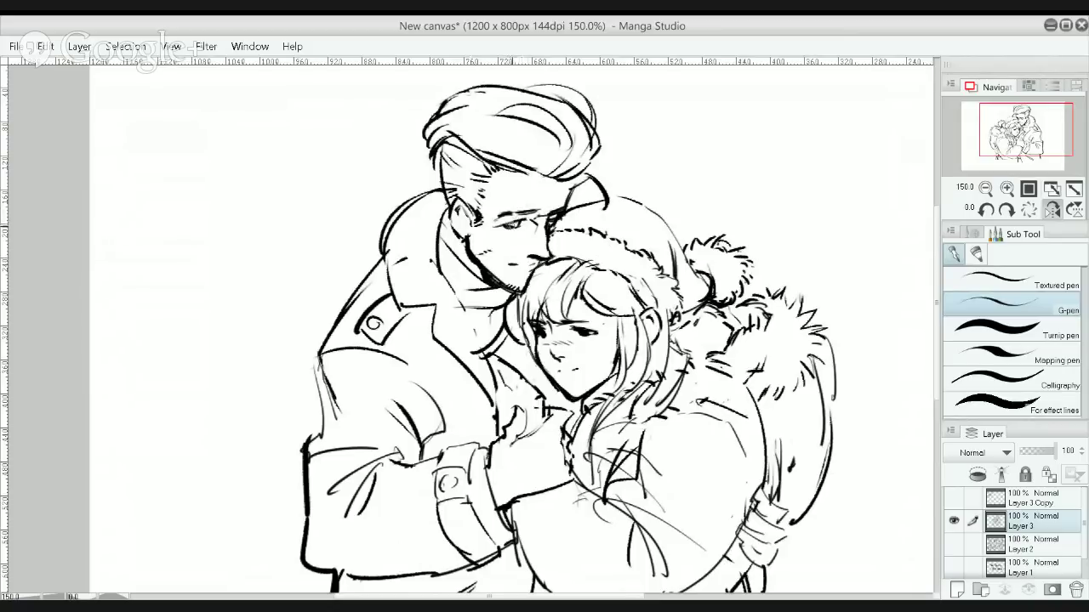
left_click_drag(512, 226, 510, 227)
left_click(546, 208, "alt")
left_click(545, 207, "alt")
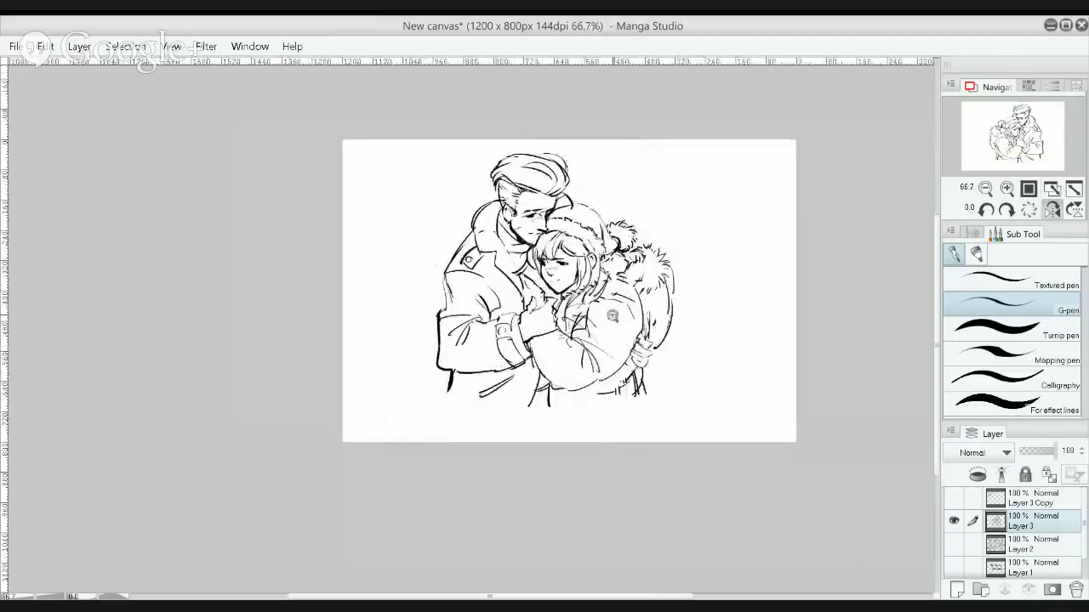
left_click(606, 294, "ctrl")
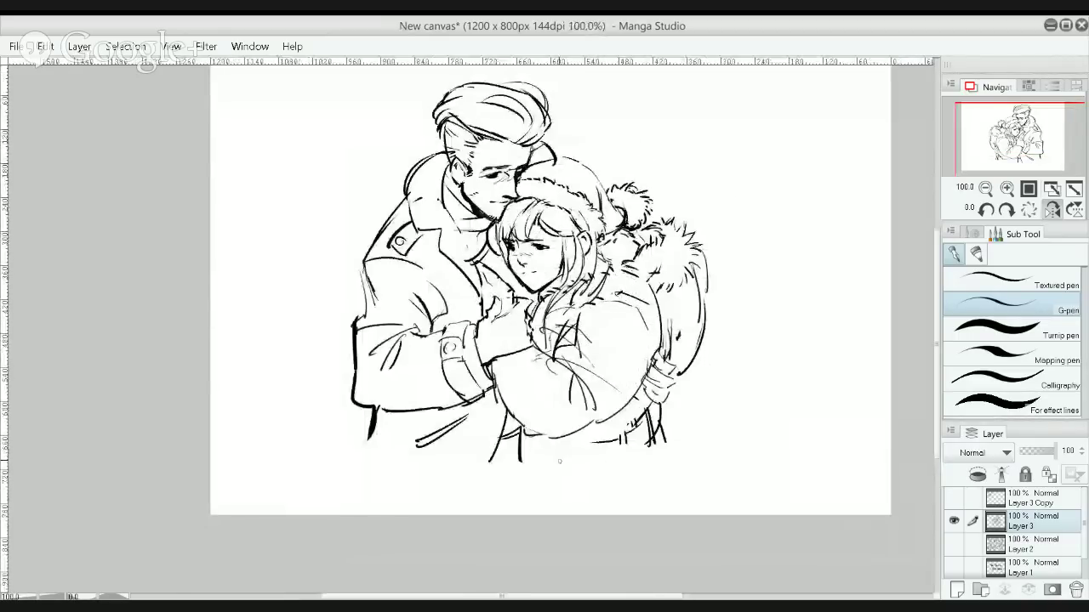
Draw a curved hem line beneath the girl's coat and try a line on the man's collar with the G-pen
left_click_drag(554, 438, 610, 442)
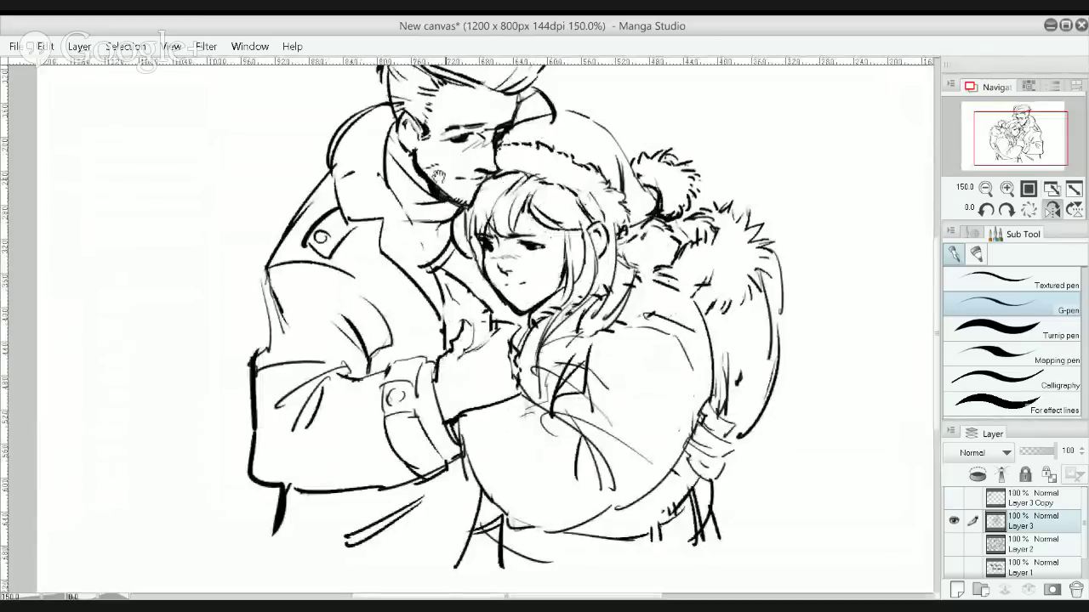
scroll(560, 246, "up", 1)
left_click_drag(362, 130, 370, 196)
key("ctrl+z")
left_click_drag(537, 150, 564, 189)
scroll(554, 102, "up", 2)
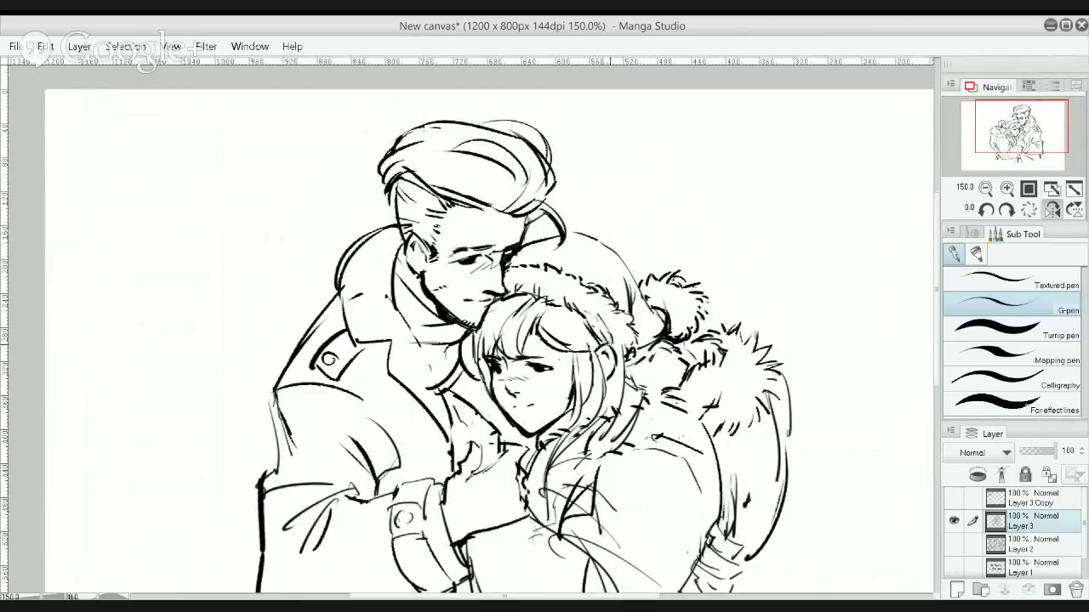
scroll(610, 340, "down", 1)
left_click_drag(610, 340, 696, 335)
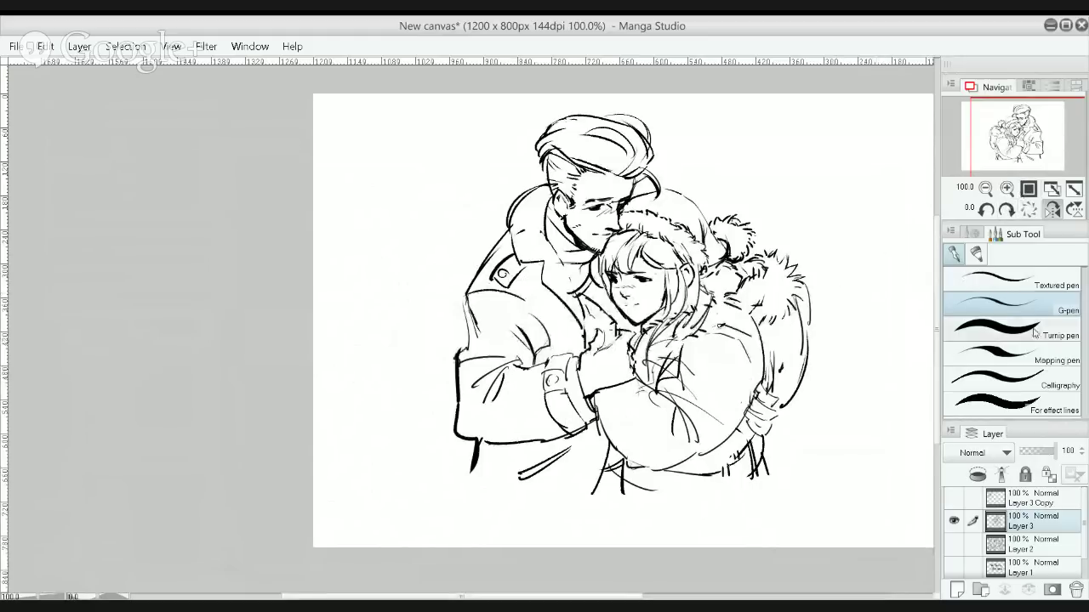
Switch to the Textured pen at a larger size and flip the canvas view horizontally
left_click(1005, 272)
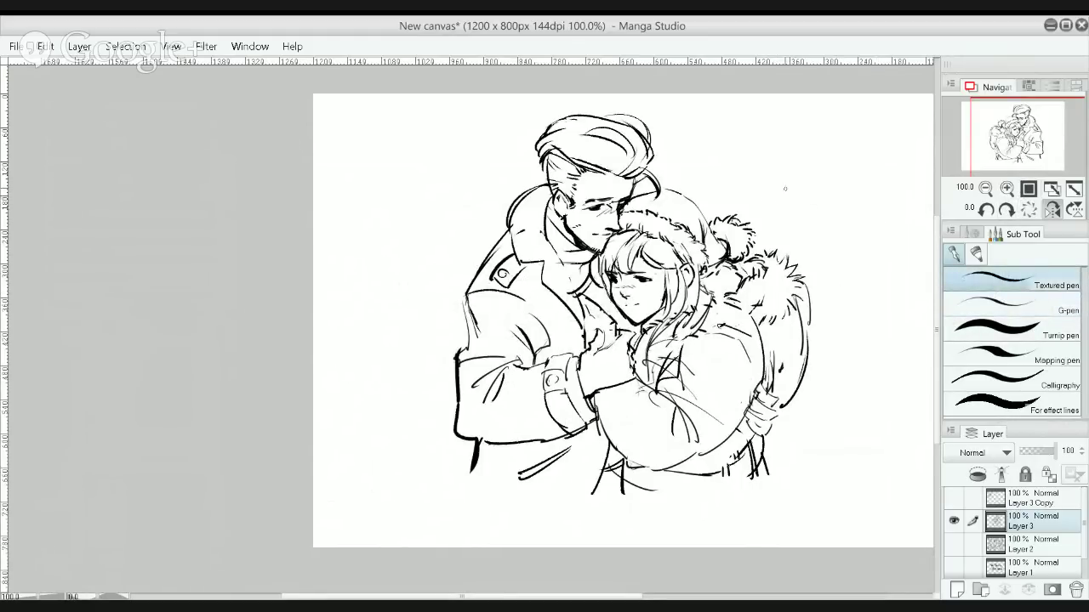
left_click(1051, 210)
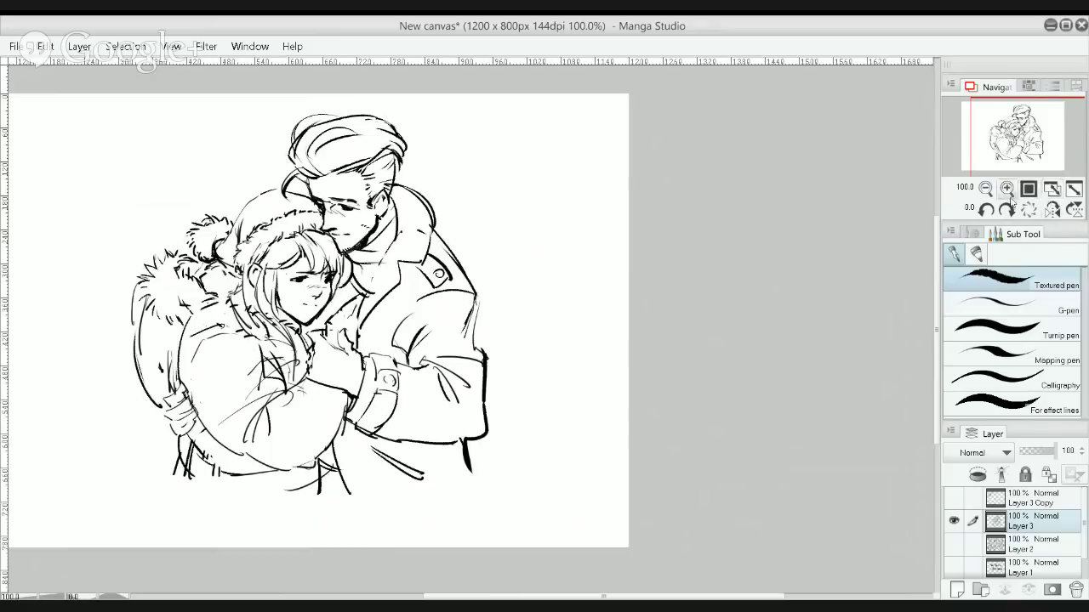
left_click_drag(458, 236, 729, 280)
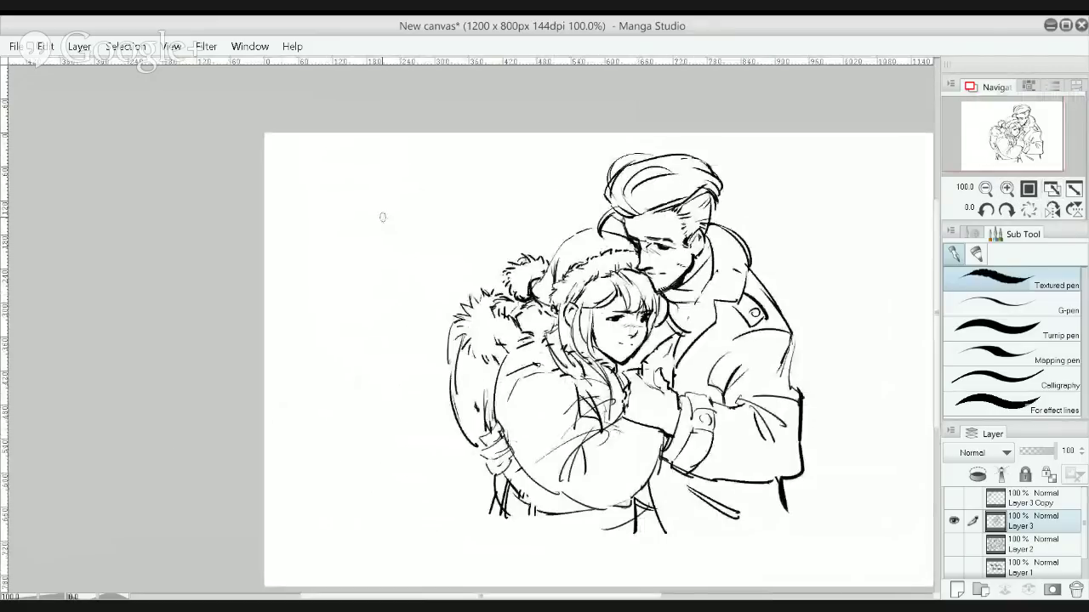
Handwrite MERRY in the blank area beside the man's head with the Textured pen, redoing letters until they look right
left_click_drag(373, 225, 410, 203)
key("ctrl+z")
mouse_move(332, 202)
left_mouse_down()
mouse_move(340, 176)
mouse_move(359, 196)
mouse_move(395, 190)
mouse_move(378, 182)
mouse_move(419, 204)
mouse_move(432, 181)
mouse_move(415, 208)
left_mouse_up()
key("ctrl+z")
key("ctrl+z")
key("ctrl+z")
mouse_move(412, 175)
left_mouse_down()
mouse_move(441, 204)
mouse_move(415, 209)
mouse_move(446, 207)
mouse_move(414, 195)
mouse_move(414, 207)
left_mouse_up()
key("ctrl+z")
key("ctrl+z")
key("ctrl+z")
key("ctrl+z")
key("ctrl+z")
key("ctrl+z")
key("ctrl+z")
key("ctrl+z")
key("ctrl+z")
left_click_drag(411, 175, 433, 206)
mouse_move(433, 175)
left_mouse_down()
mouse_move(459, 202)
mouse_move(468, 193)
mouse_move(470, 207)
left_mouse_up()
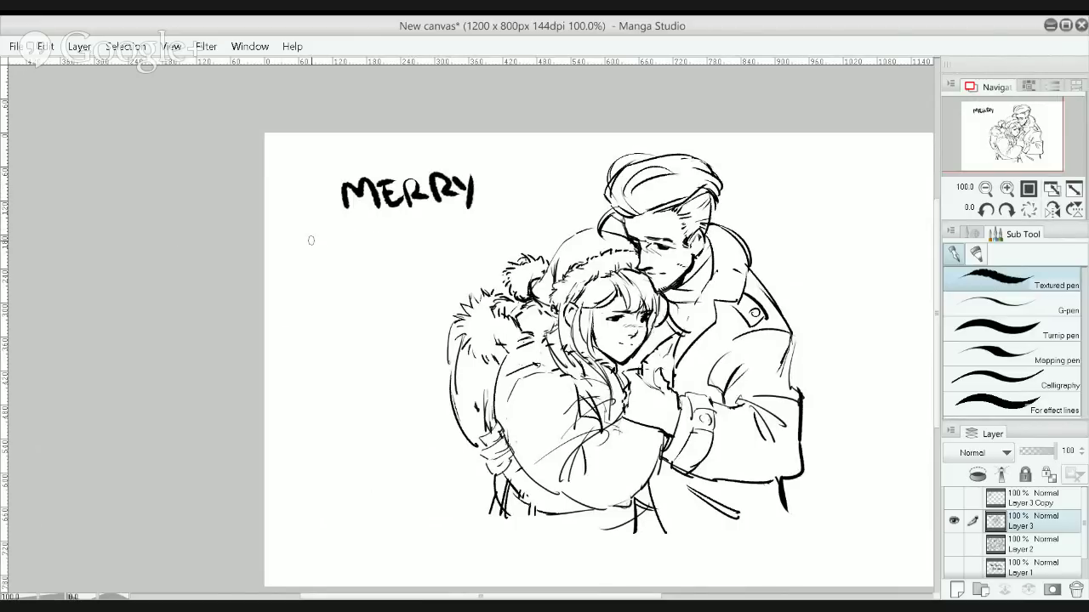
Handwrite CHRISTMAS! beneath MERRY with the Textured pen
mouse_move(313, 236)
left_mouse_down()
mouse_move(325, 265)
mouse_move(339, 266)
mouse_move(342, 249)
mouse_move(352, 264)
mouse_move(405, 260)
mouse_move(415, 233)
mouse_move(444, 259)
mouse_move(459, 242)
mouse_move(470, 255)
left_mouse_up()
left_click_drag(500, 216, 507, 239)
left_click(510, 247)
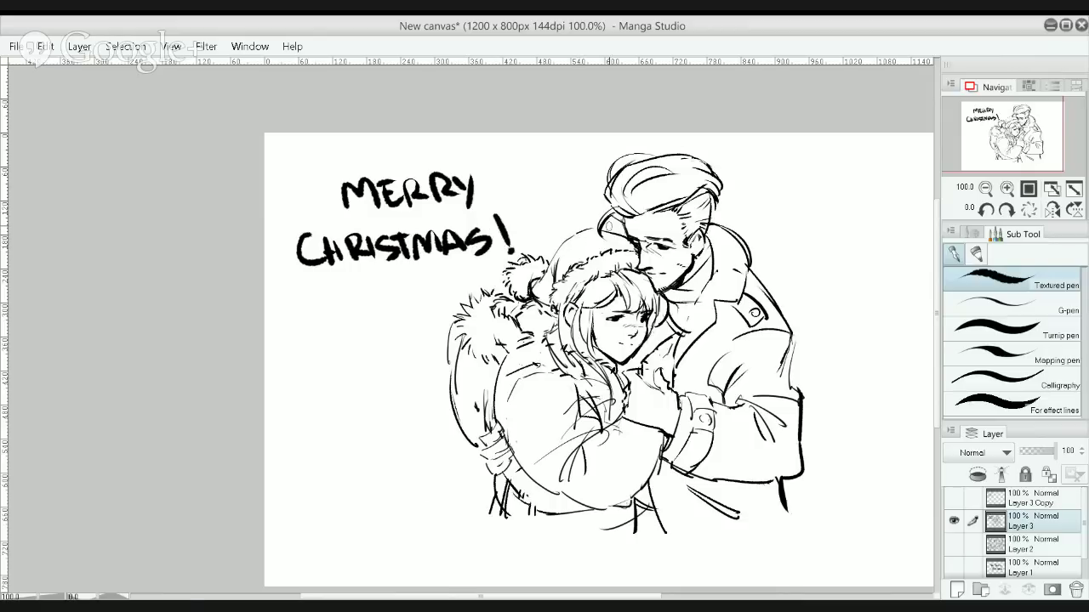
Lasso the MERRY CHRISTMAS! lettering, rotate it counterclockwise so it slants upward, and shift it slightly toward the couple
key("m")
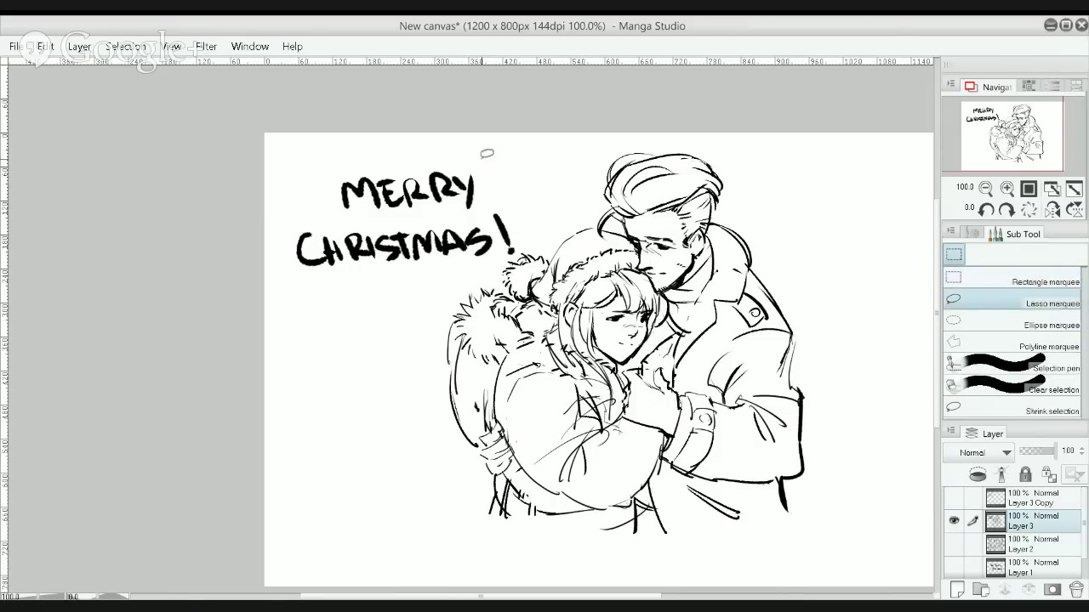
mouse_move(481, 155)
left_mouse_down()
mouse_move(255, 272)
mouse_move(371, 297)
mouse_move(521, 251)
mouse_move(545, 226)
mouse_move(514, 154)
mouse_move(487, 144)
left_mouse_up()
key("ctrl+t")
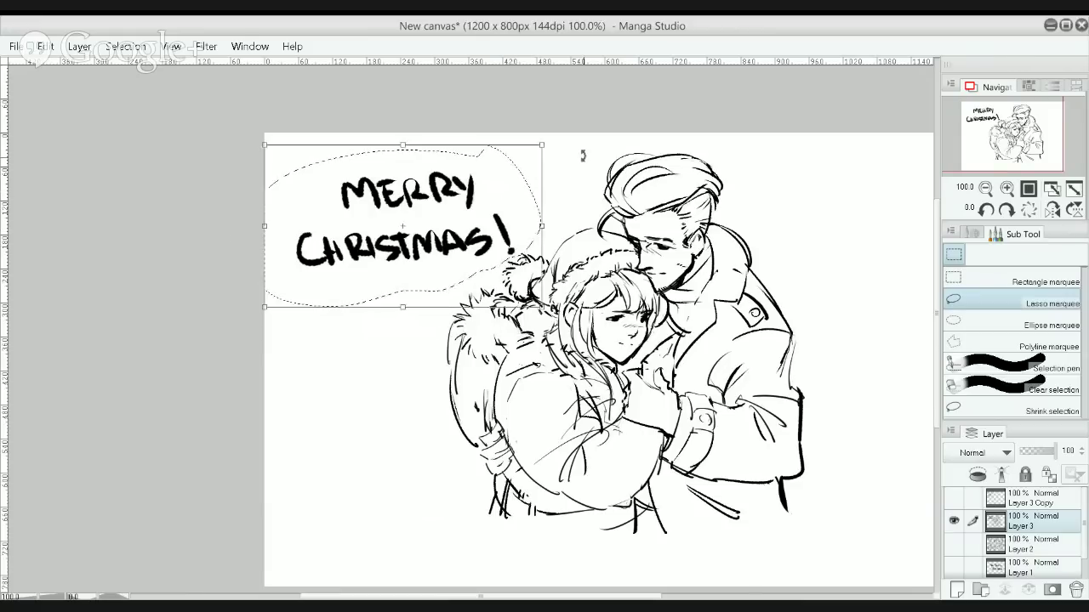
left_click_drag(578, 156, 520, 98)
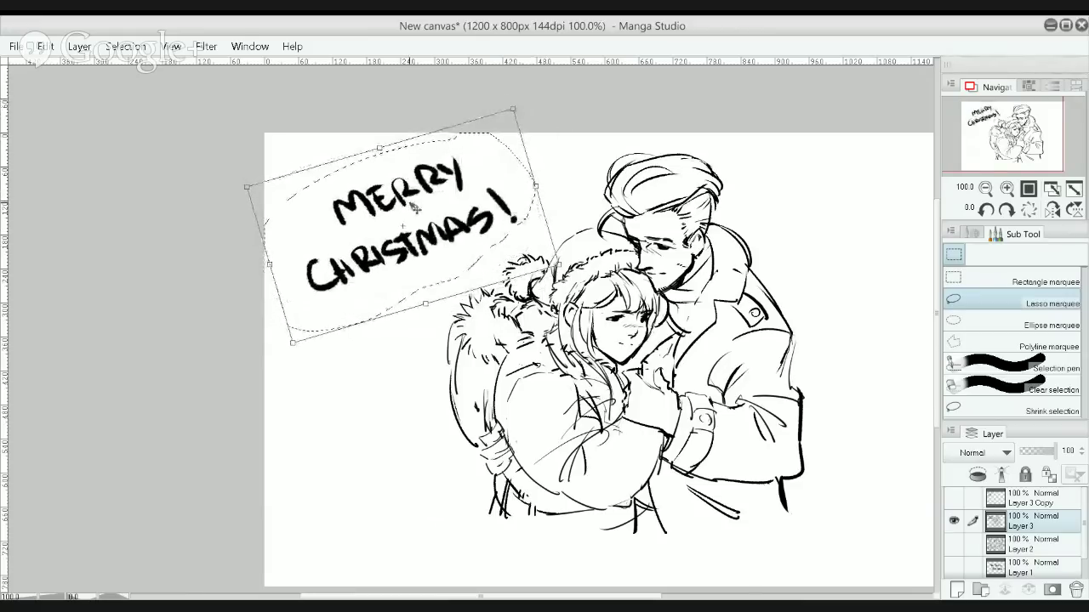
left_click_drag(415, 207, 429, 203)
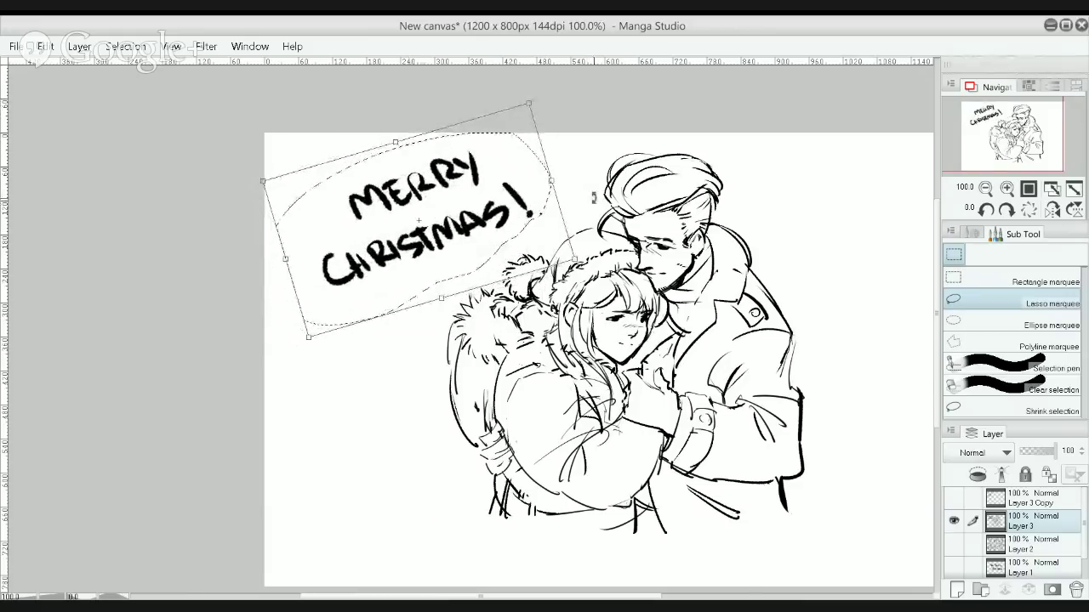
key("Return")
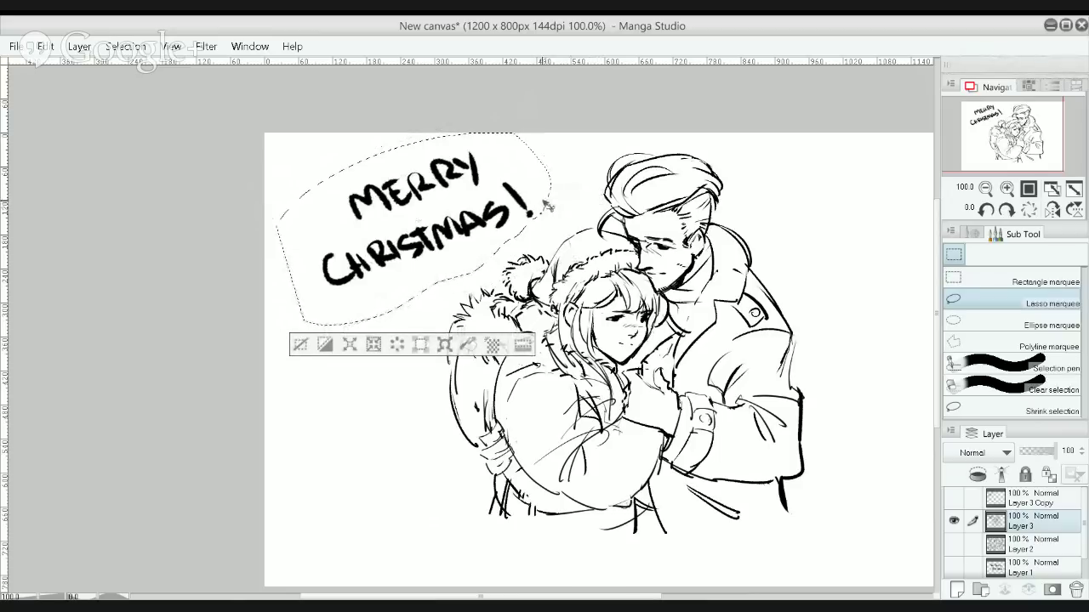
Scale the lettering down, place it just above the girl's hat and pompom, and clear the selection
key("ctrl+t")
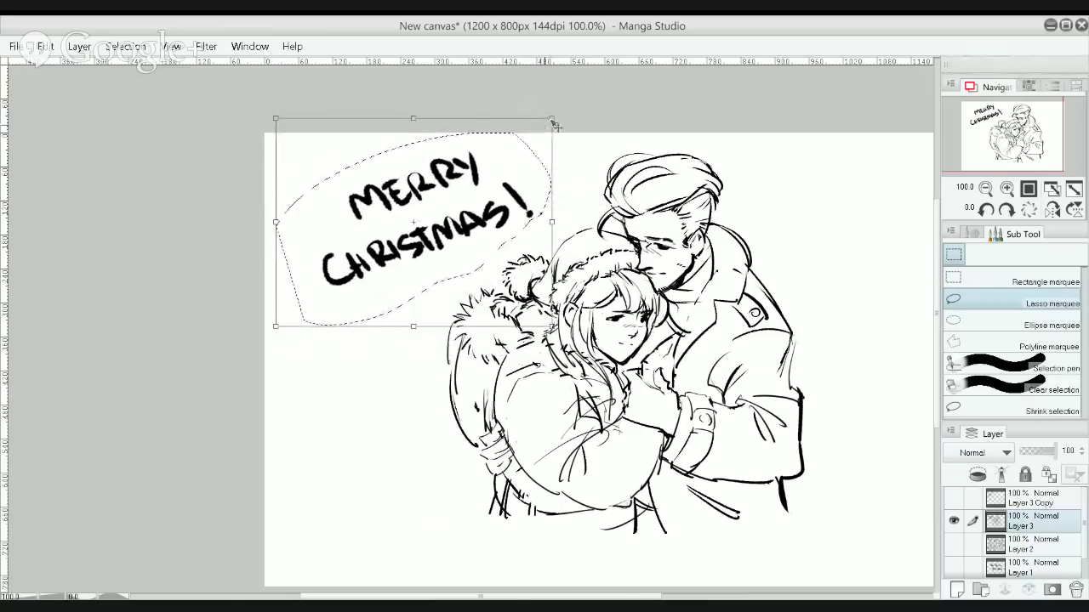
left_click_drag(551, 118, 500, 159)
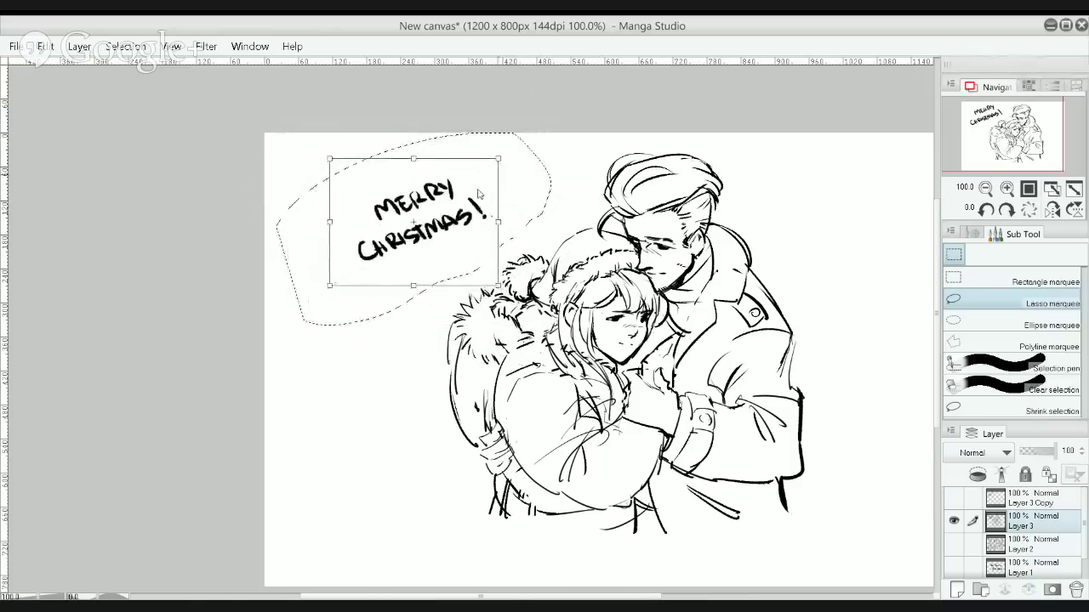
left_click_drag(472, 221, 544, 242)
key("Return")
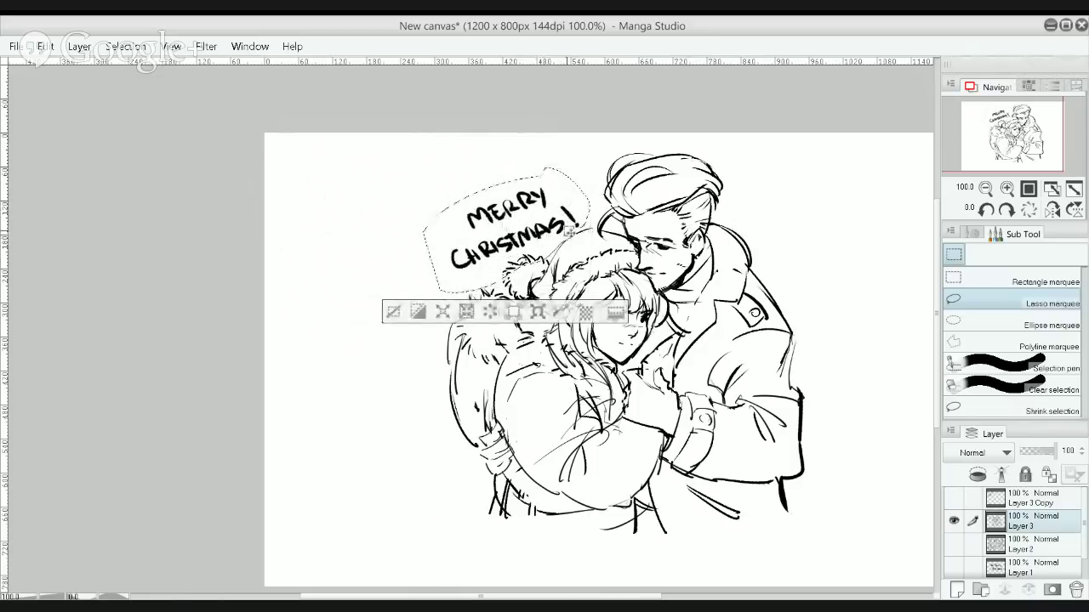
key("ctrl+d")
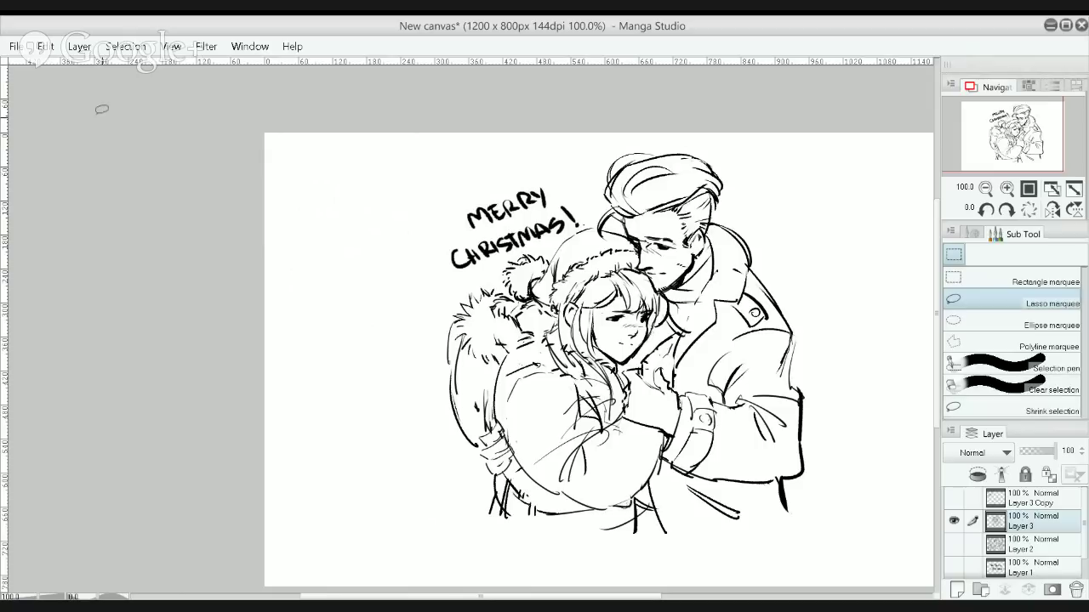
Create a new layer beneath Layer 3 and get the Transparent watercolor brush and the default color set ready
key("p")
key("b")
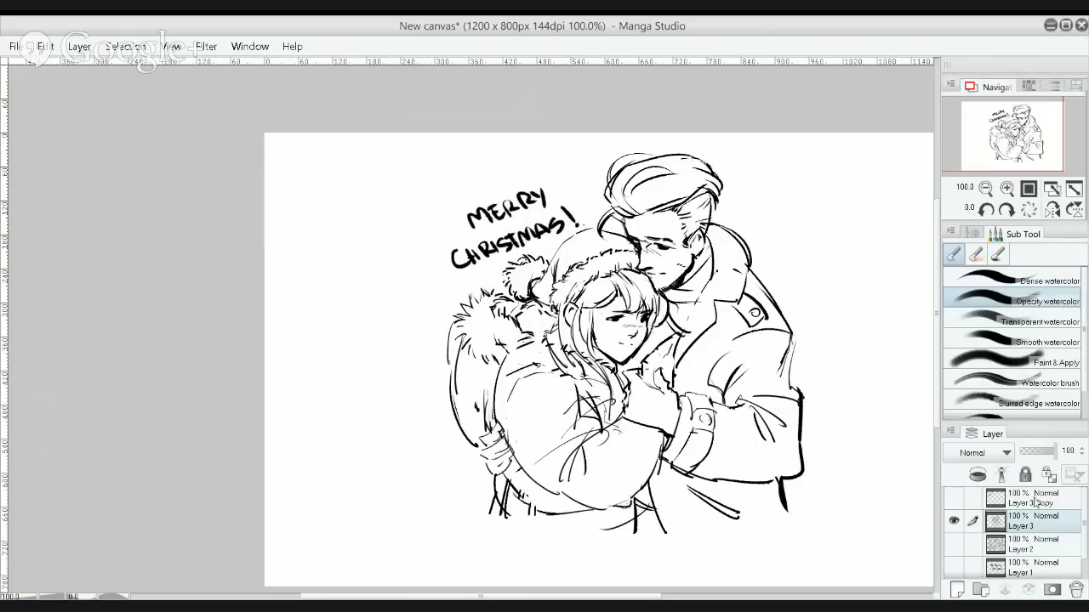
left_click(957, 588)
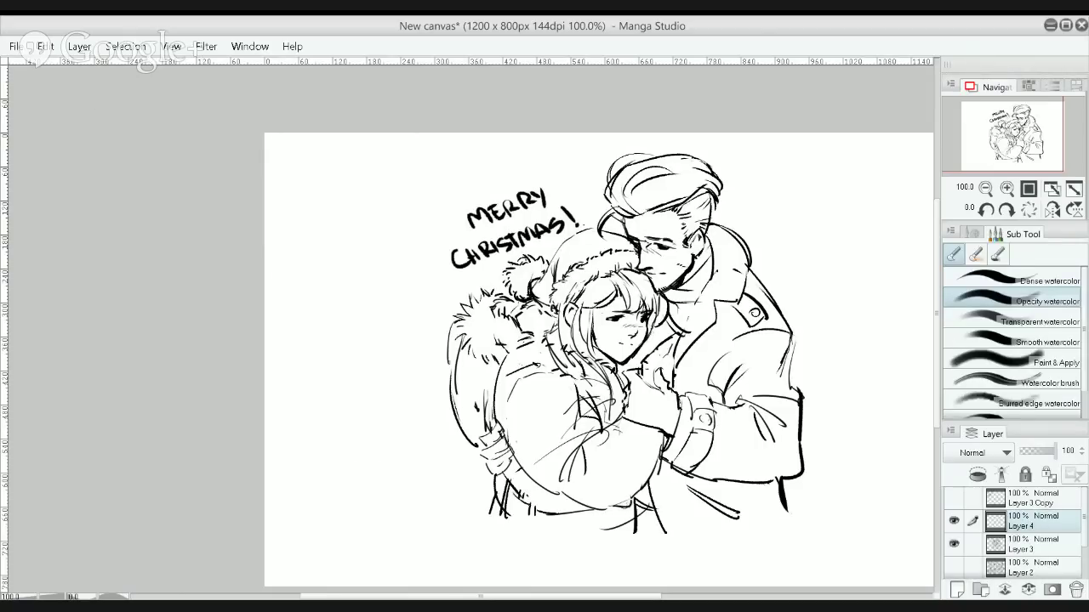
left_click_drag(1025, 520, 1026, 561)
left_click(975, 254)
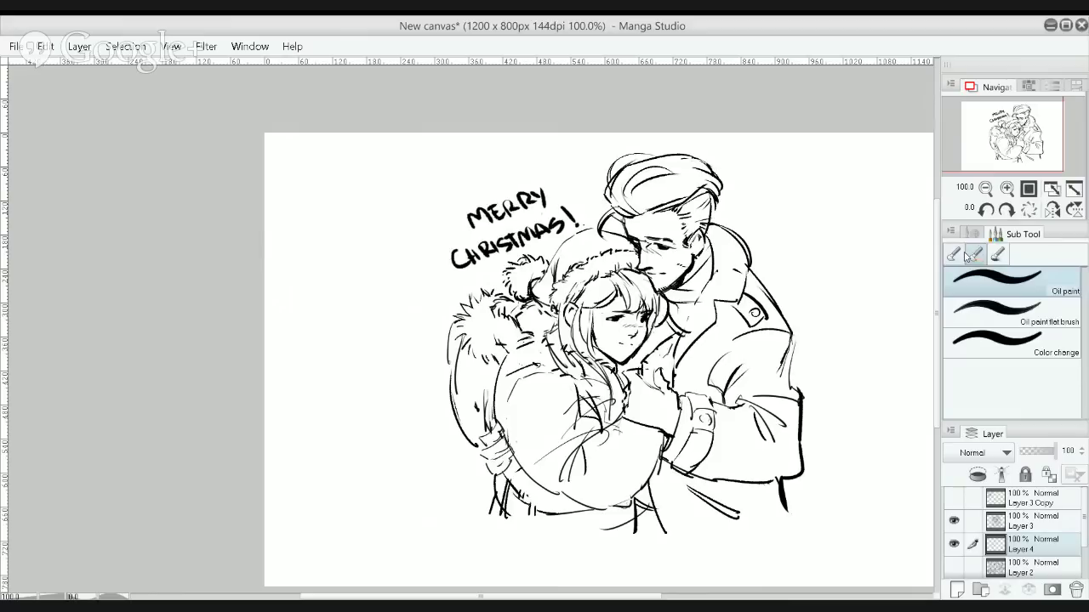
left_click(953, 254)
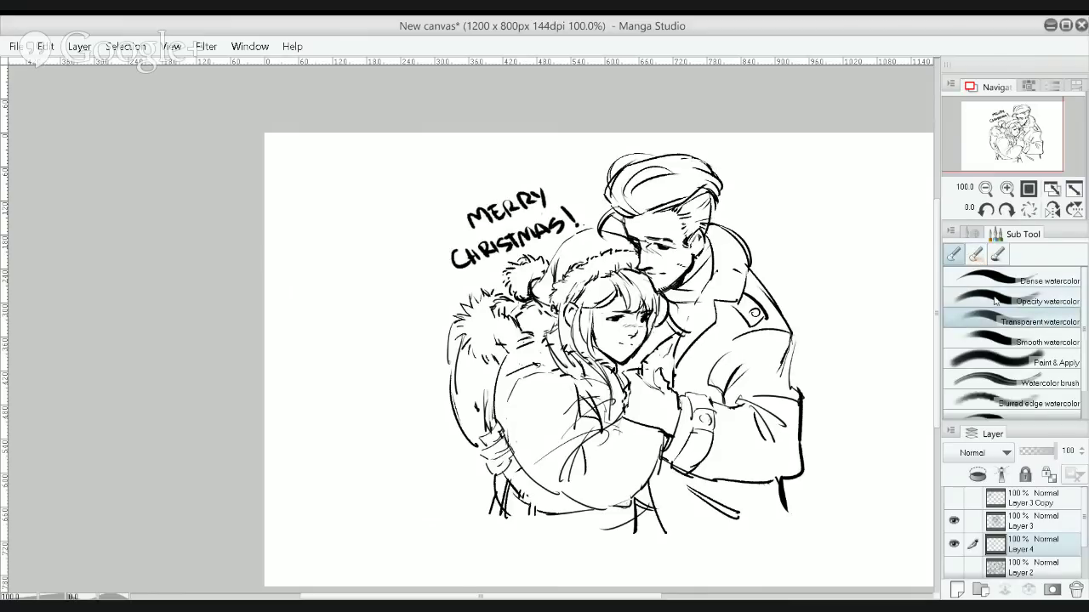
left_click(1029, 86)
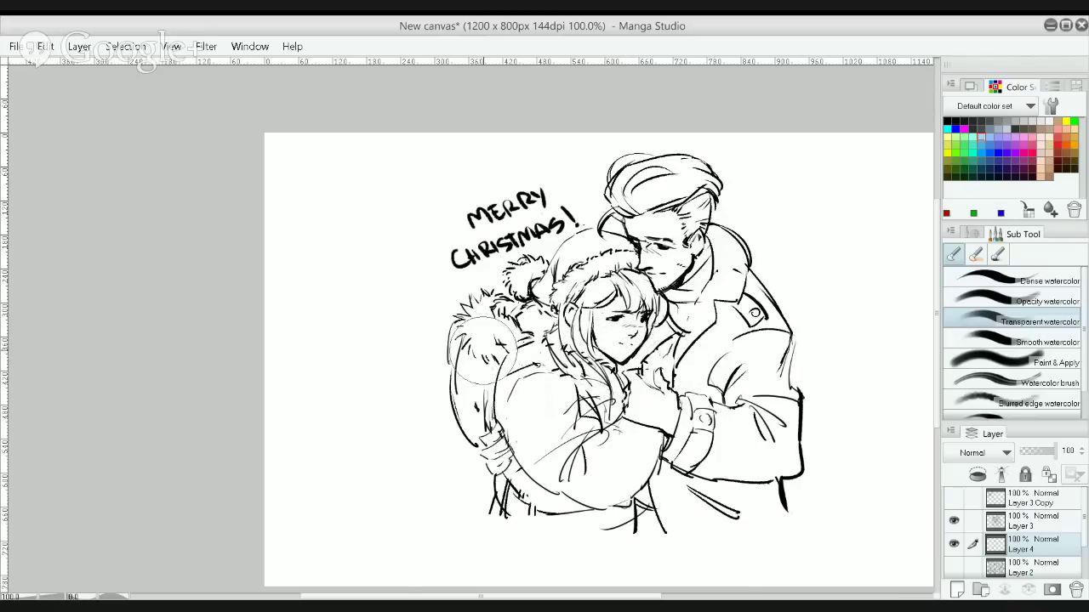
left_click_drag(475, 358, 480, 331)
key("ctrl+z")
mouse_move(550, 211)
left_mouse_down()
mouse_move(572, 206)
mouse_move(589, 231)
left_mouse_up()
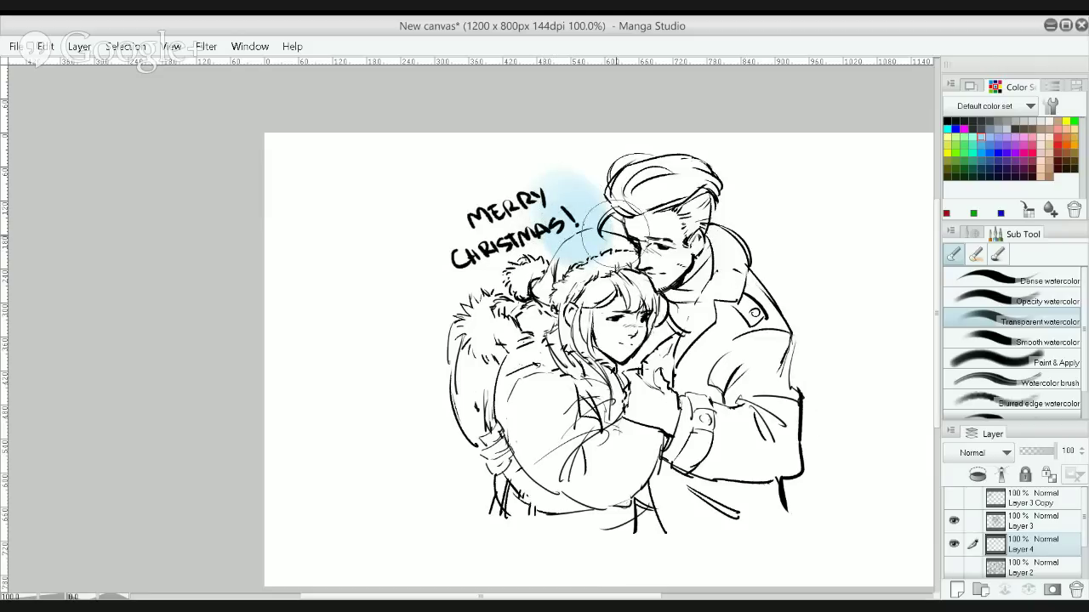
key("ctrl+z")
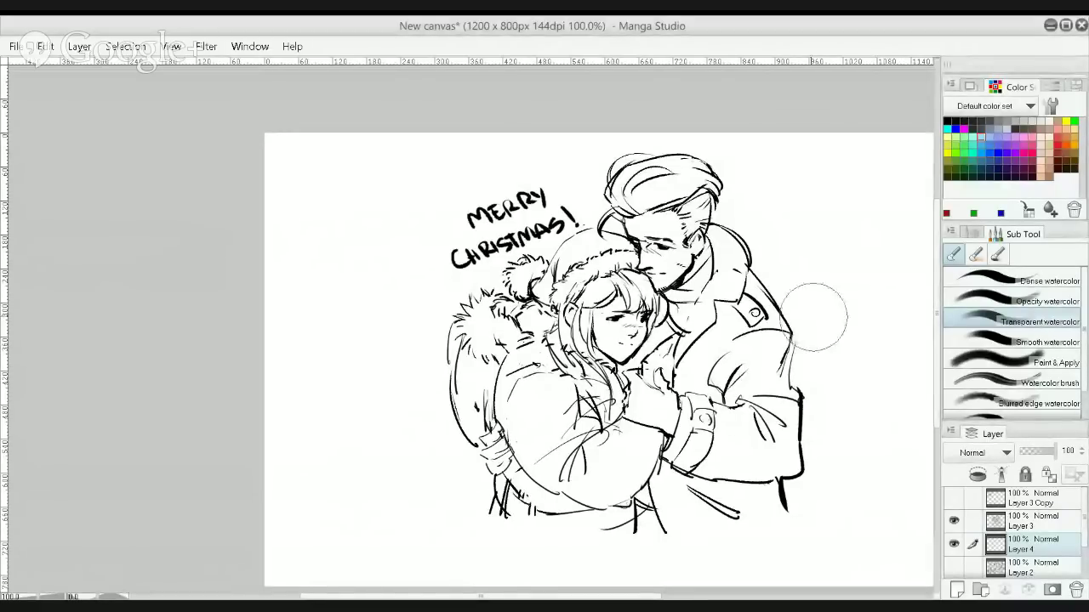
Paint a light blue Transparent watercolor wash over and around the couple on Layer 4
mouse_move(719, 277)
left_mouse_down()
mouse_move(748, 306)
mouse_move(765, 281)
mouse_move(736, 319)
mouse_move(757, 281)
mouse_move(762, 238)
mouse_move(755, 247)
mouse_move(768, 245)
mouse_move(809, 295)
mouse_move(797, 253)
mouse_move(737, 213)
mouse_move(565, 214)
mouse_move(600, 209)
mouse_move(502, 260)
mouse_move(464, 304)
mouse_move(482, 345)
mouse_move(470, 362)
mouse_move(491, 385)
mouse_move(565, 230)
mouse_move(715, 256)
mouse_move(647, 362)
mouse_move(594, 334)
left_mouse_up()
mouse_move(578, 375)
left_mouse_down()
mouse_move(685, 336)
mouse_move(719, 370)
mouse_move(774, 367)
mouse_move(744, 404)
mouse_move(806, 366)
mouse_move(694, 396)
mouse_move(532, 400)
mouse_move(508, 464)
mouse_move(665, 462)
mouse_move(787, 438)
mouse_move(795, 383)
left_mouse_up()
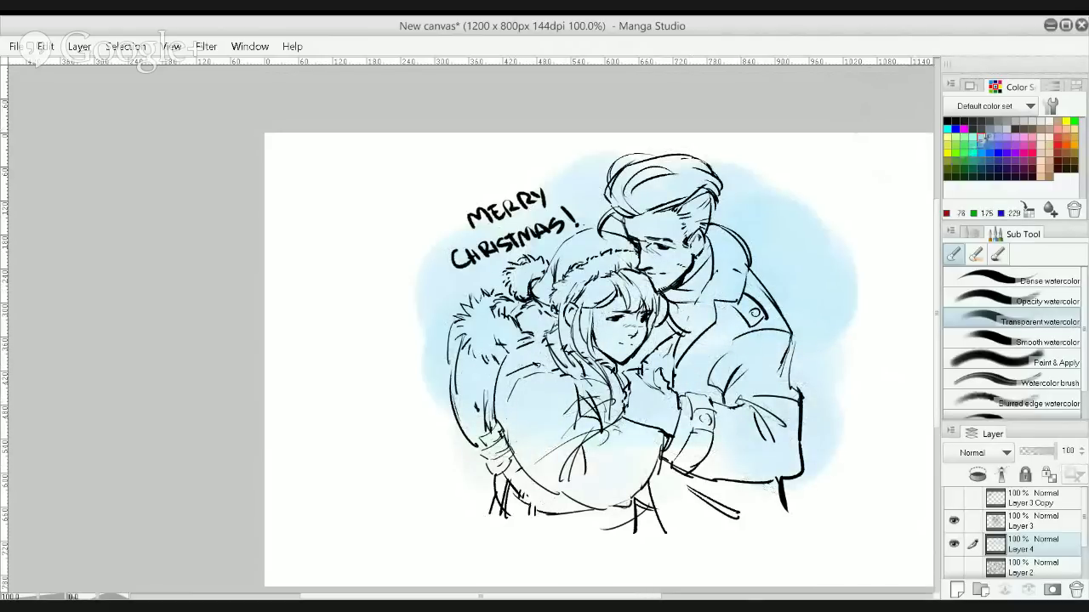
mouse_move(681, 333)
left_mouse_down()
mouse_move(742, 289)
mouse_move(709, 323)
mouse_move(798, 387)
mouse_move(807, 432)
mouse_move(589, 464)
mouse_move(530, 451)
mouse_move(547, 480)
mouse_move(688, 463)
mouse_move(786, 486)
mouse_move(730, 508)
mouse_move(552, 489)
mouse_move(508, 464)
mouse_move(503, 487)
mouse_move(698, 505)
mouse_move(557, 444)
mouse_move(573, 417)
mouse_move(700, 417)
mouse_move(734, 375)
mouse_move(696, 285)
mouse_move(681, 208)
mouse_move(579, 245)
mouse_move(609, 239)
mouse_move(573, 289)
mouse_move(628, 281)
mouse_move(674, 358)
mouse_move(695, 340)
mouse_move(596, 281)
mouse_move(552, 280)
mouse_move(538, 263)
mouse_move(511, 306)
mouse_move(532, 391)
mouse_move(610, 451)
mouse_move(520, 365)
mouse_move(488, 374)
mouse_move(593, 459)
mouse_move(721, 421)
mouse_move(764, 451)
mouse_move(730, 464)
mouse_move(780, 378)
left_mouse_up()
Pick the red swatch and try a Dense watercolor stroke at the tip of the girl's hat
left_click(1002, 281)
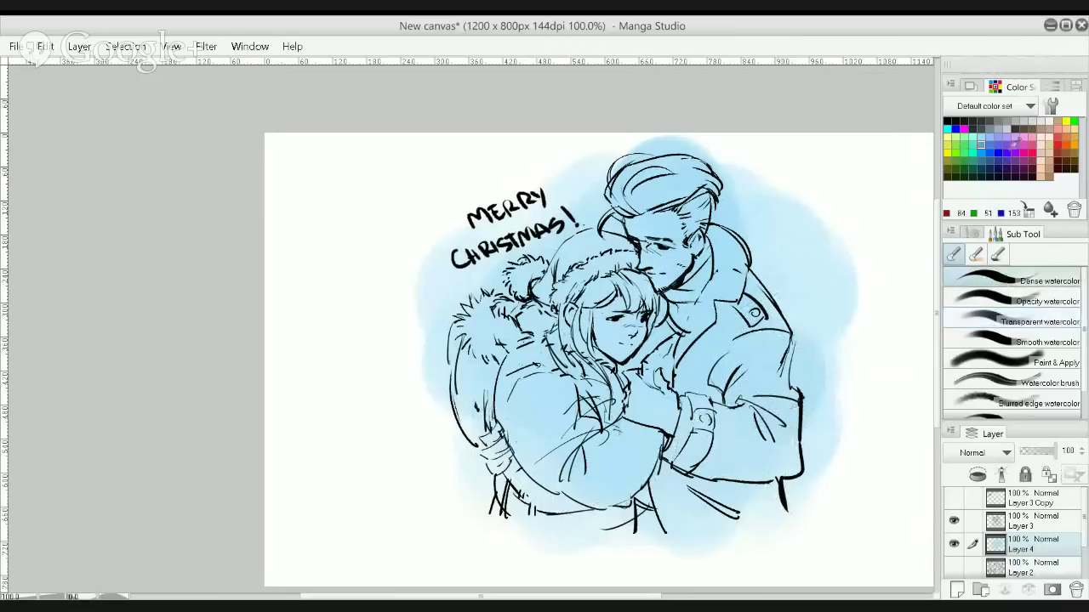
left_click(1058, 145)
left_click_drag(541, 284, 536, 293)
key("ctrl+z")
key("ctrl+z")
Reduce the Transparent watercolor brush size and lay a small red patch on the crown of the girl's hat
left_click(1029, 322)
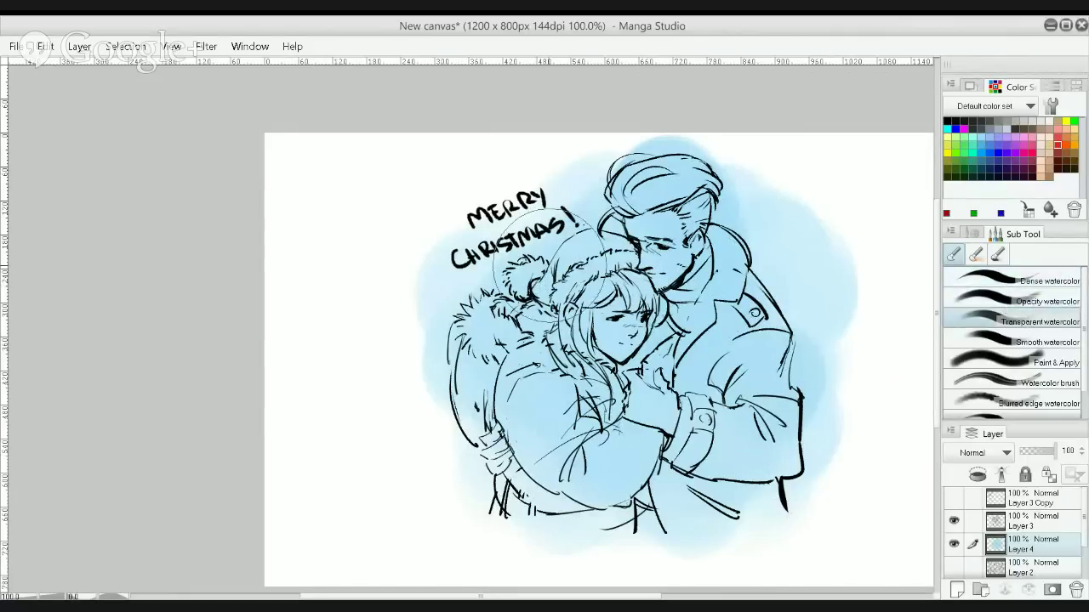
key("[")
key("[")
key("[")
key("[")
key("[")
key("[")
left_click_drag(563, 260, 576, 251)
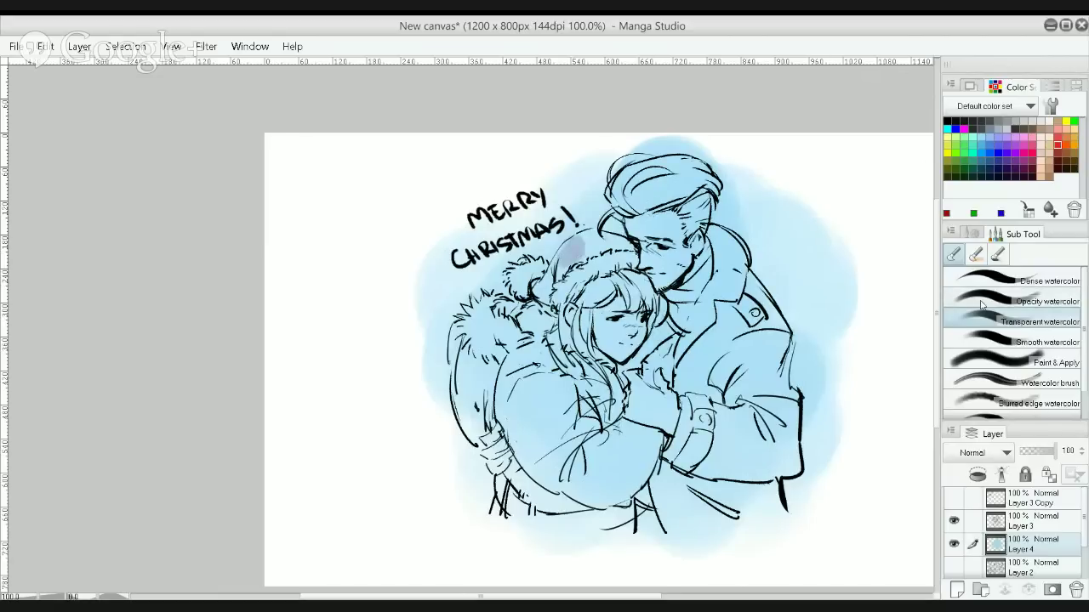
Fill the girl's hat with red from its tip to the fur brim using Dense watercolor
left_click(1012, 280)
mouse_move(565, 262)
left_mouse_down()
mouse_move(579, 242)
mouse_move(577, 256)
mouse_move(591, 239)
mouse_move(583, 253)
mouse_move(625, 243)
mouse_move(592, 231)
mouse_move(553, 255)
mouse_move(587, 229)
mouse_move(550, 285)
mouse_move(562, 276)
mouse_move(533, 294)
mouse_move(545, 283)
mouse_move(552, 306)
left_mouse_up()
key("ctrl+z")
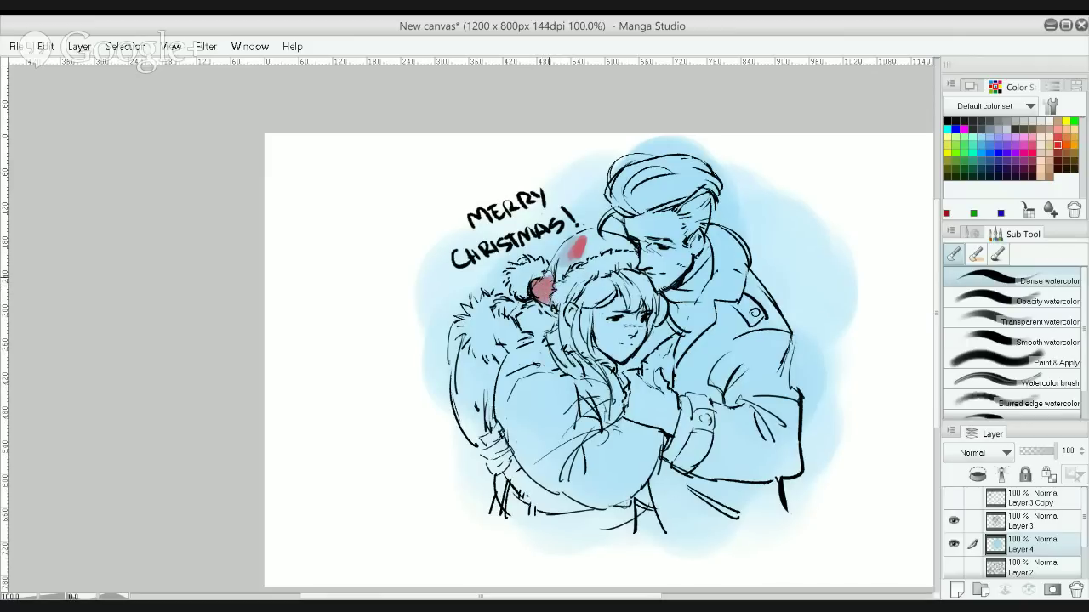
mouse_move(563, 279)
left_mouse_down()
mouse_move(553, 255)
mouse_move(565, 247)
mouse_move(570, 265)
mouse_move(624, 236)
mouse_move(627, 252)
left_mouse_up()
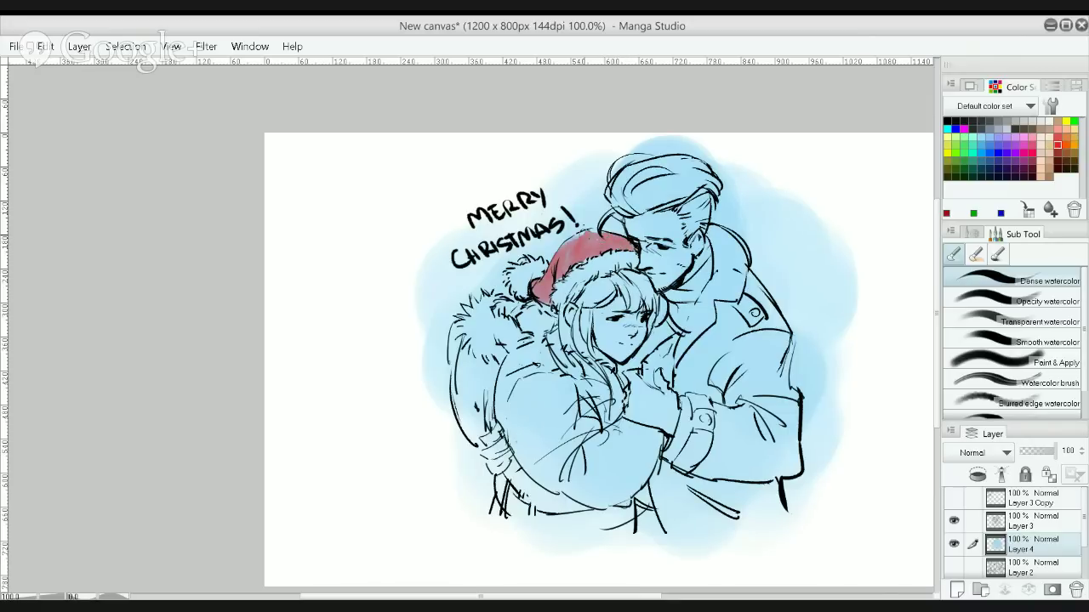
left_click_drag(582, 238, 576, 238)
left_click_drag(543, 302, 548, 303)
left_click_drag(579, 233, 592, 231)
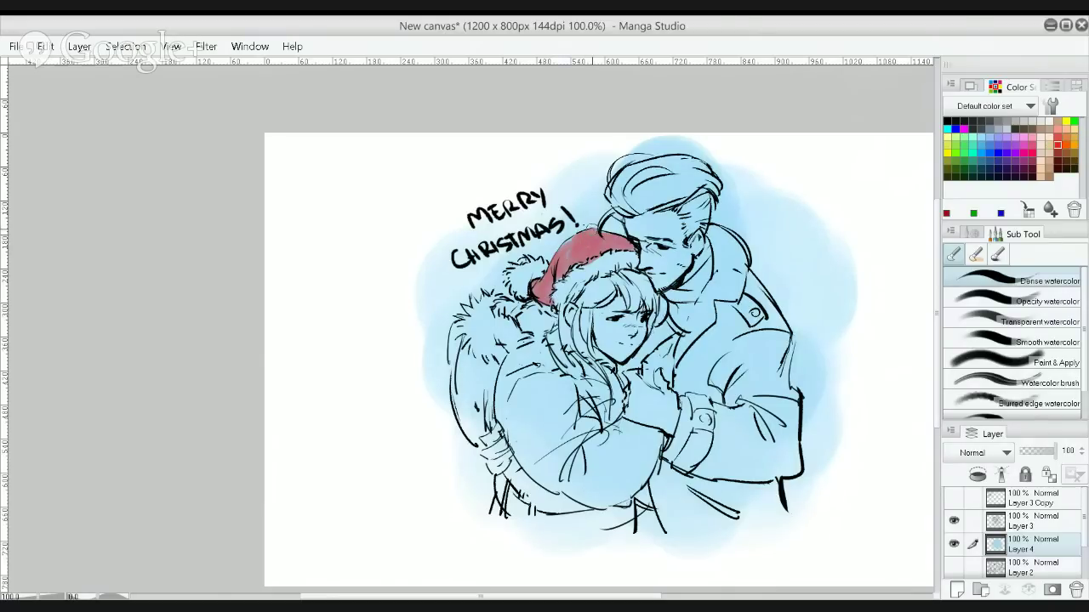
Lay a gray-brown Dense watercolor base over the girl's bangs and side locks, undoing the strokes that do not work
left_click(981, 129)
mouse_move(611, 279)
left_mouse_down()
mouse_move(628, 296)
mouse_move(637, 289)
mouse_move(633, 300)
mouse_move(630, 279)
mouse_move(644, 293)
mouse_move(649, 276)
left_mouse_up()
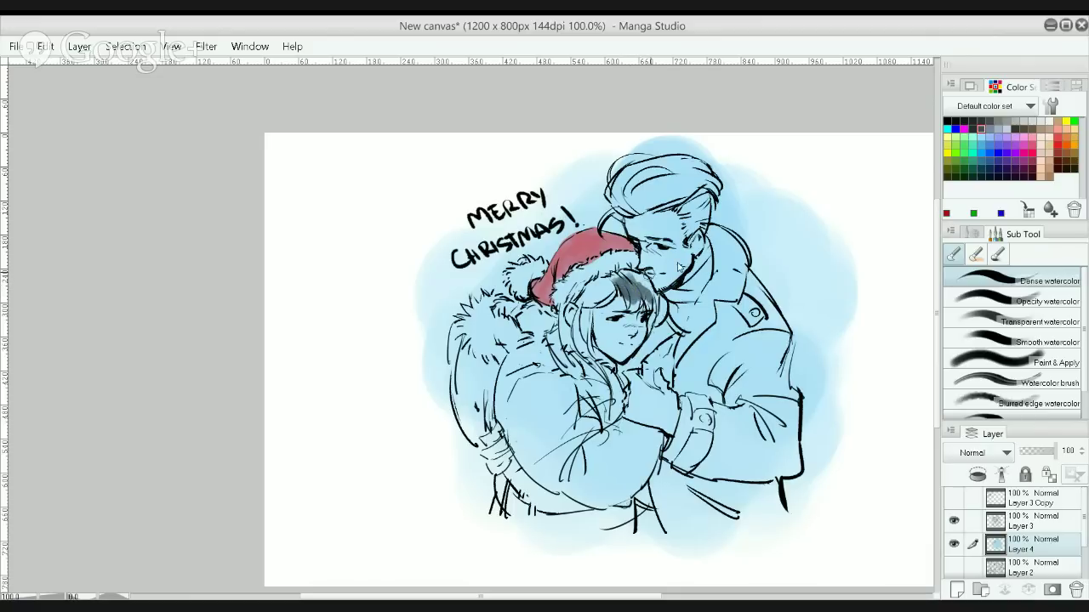
key("ctrl+z")
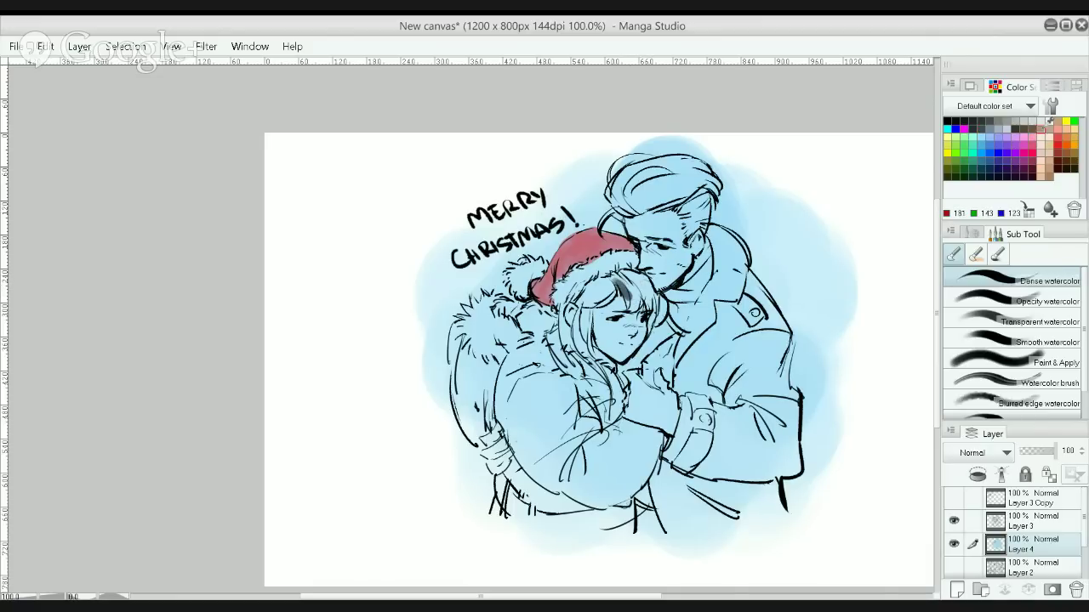
mouse_move(587, 289)
left_mouse_down()
mouse_move(638, 293)
mouse_move(643, 279)
mouse_move(627, 308)
mouse_move(648, 298)
mouse_move(585, 308)
mouse_move(583, 353)
mouse_move(586, 318)
mouse_move(566, 337)
mouse_move(591, 361)
mouse_move(593, 384)
mouse_move(588, 317)
mouse_move(570, 321)
left_mouse_up()
key("ctrl+z")
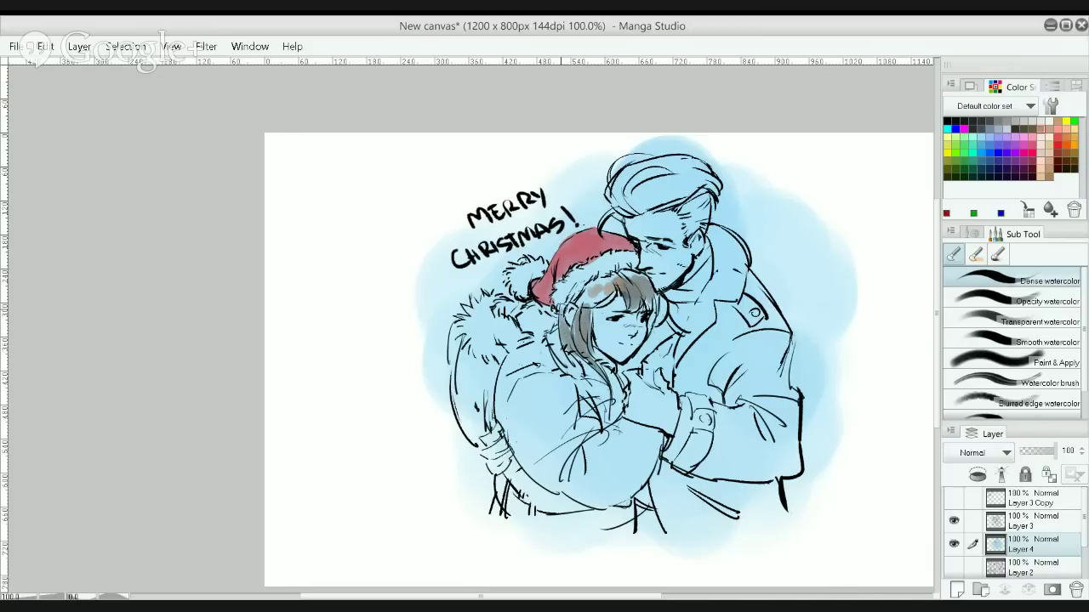
mouse_move(578, 300)
left_mouse_down()
mouse_move(583, 310)
mouse_move(621, 282)
mouse_move(607, 281)
mouse_move(640, 274)
left_mouse_up()
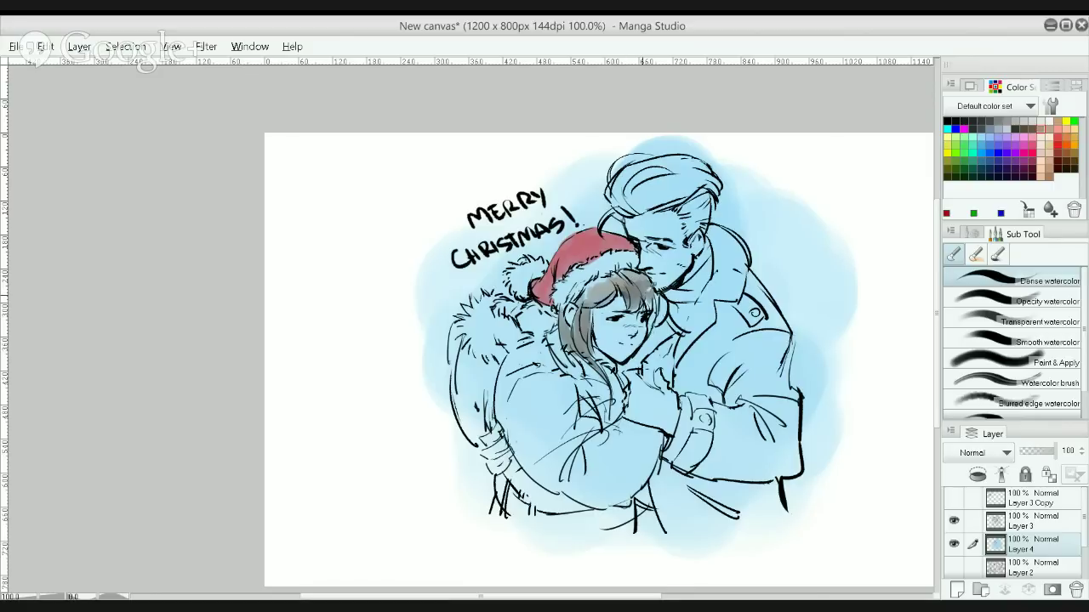
mouse_move(654, 311)
left_mouse_down()
mouse_move(646, 294)
mouse_move(652, 324)
left_mouse_up()
left_click_drag(592, 296, 597, 276)
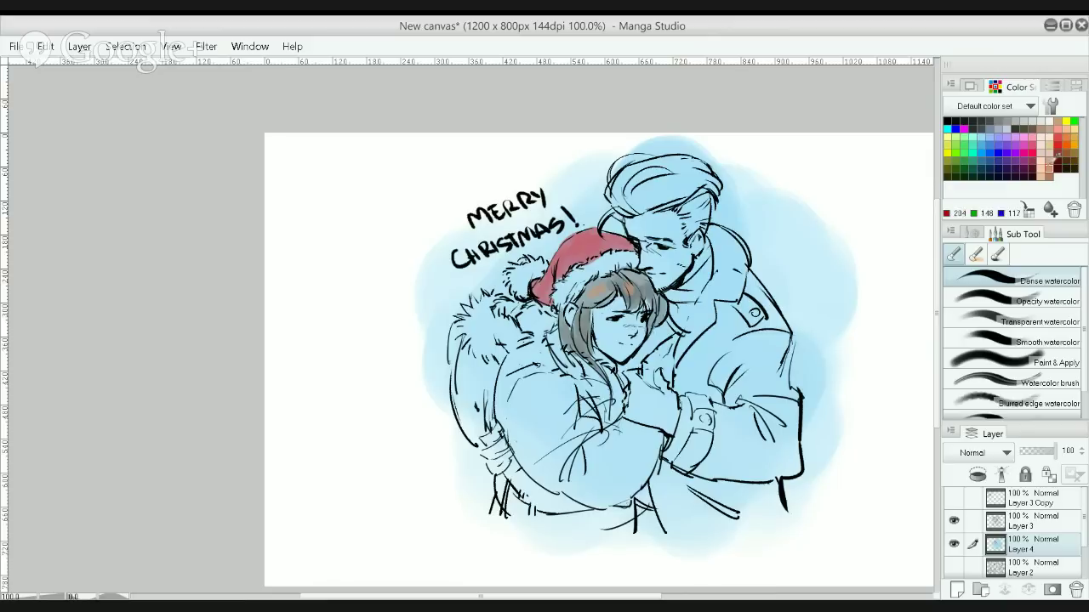
Pick a brown swatch and paint over the girl's hair from the bangs down to the side locks
left_click(1032, 128)
mouse_move(606, 287)
left_mouse_down()
mouse_move(645, 285)
mouse_move(662, 303)
left_mouse_up()
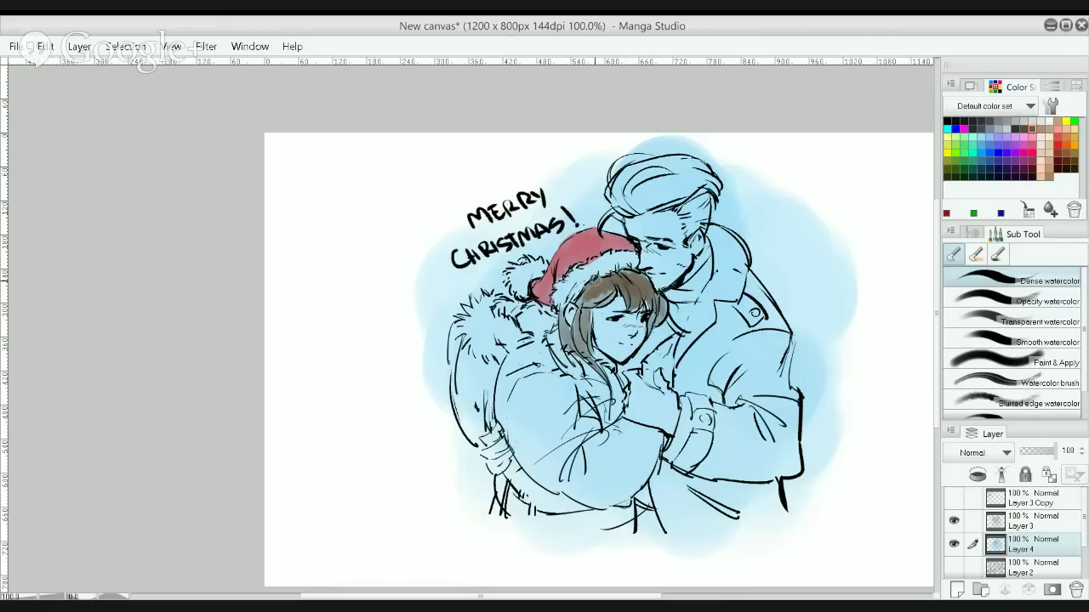
mouse_move(600, 285)
left_mouse_down()
mouse_move(588, 305)
mouse_move(630, 272)
left_mouse_up()
left_click_drag(585, 305, 585, 299)
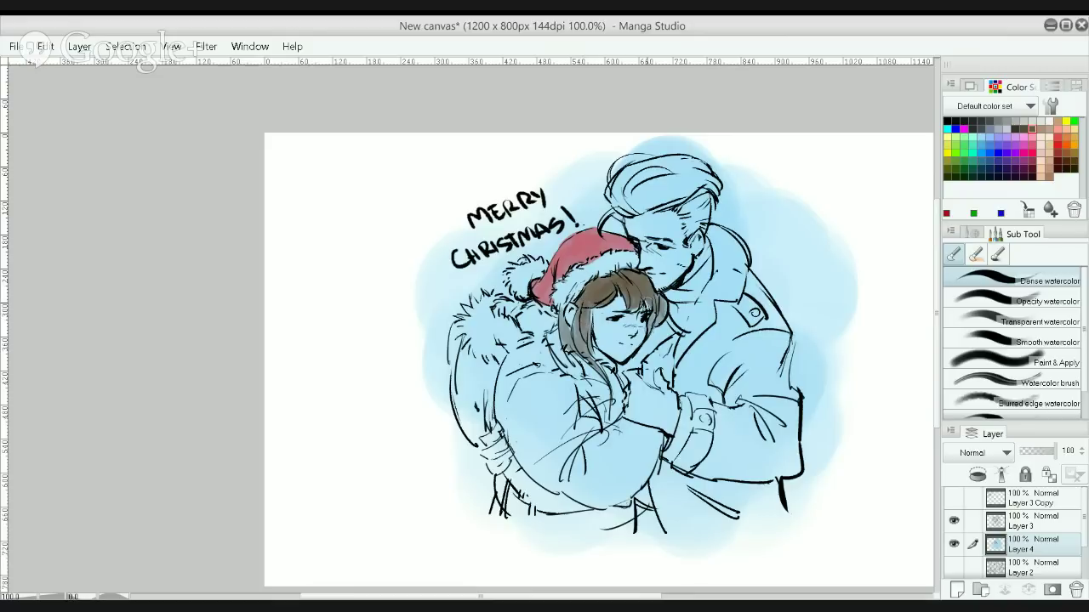
mouse_move(643, 292)
left_mouse_down()
mouse_move(659, 318)
mouse_move(651, 323)
left_mouse_up()
mouse_move(564, 312)
left_mouse_down()
mouse_move(575, 344)
mouse_move(591, 303)
mouse_move(602, 340)
left_mouse_up()
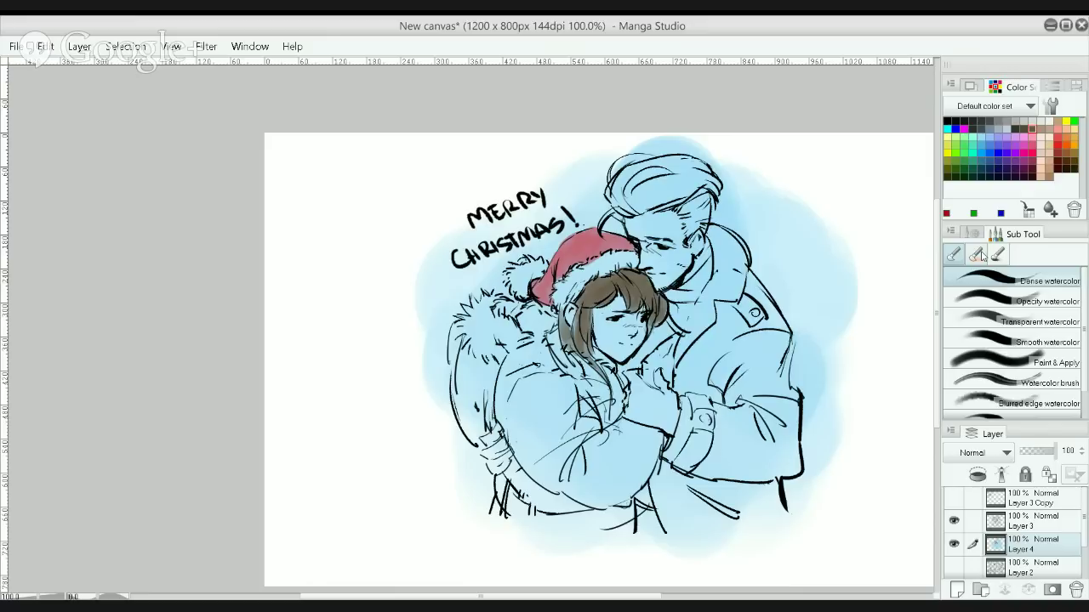
Try a tan skin tone on the girl's face with Dense watercolor
left_click(1049, 153)
mouse_move(609, 322)
left_mouse_down()
mouse_move(609, 336)
mouse_move(639, 322)
mouse_move(620, 344)
mouse_move(599, 334)
mouse_move(605, 306)
mouse_move(630, 317)
mouse_move(630, 349)
mouse_move(636, 338)
mouse_move(608, 334)
left_mouse_up()
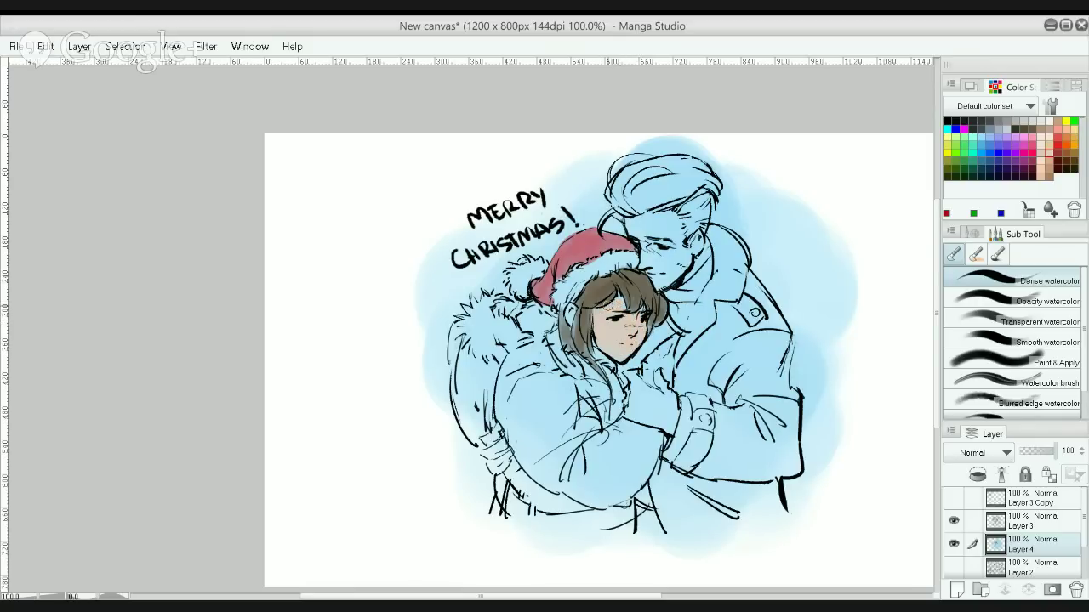
scroll(619, 278, "down", 1)
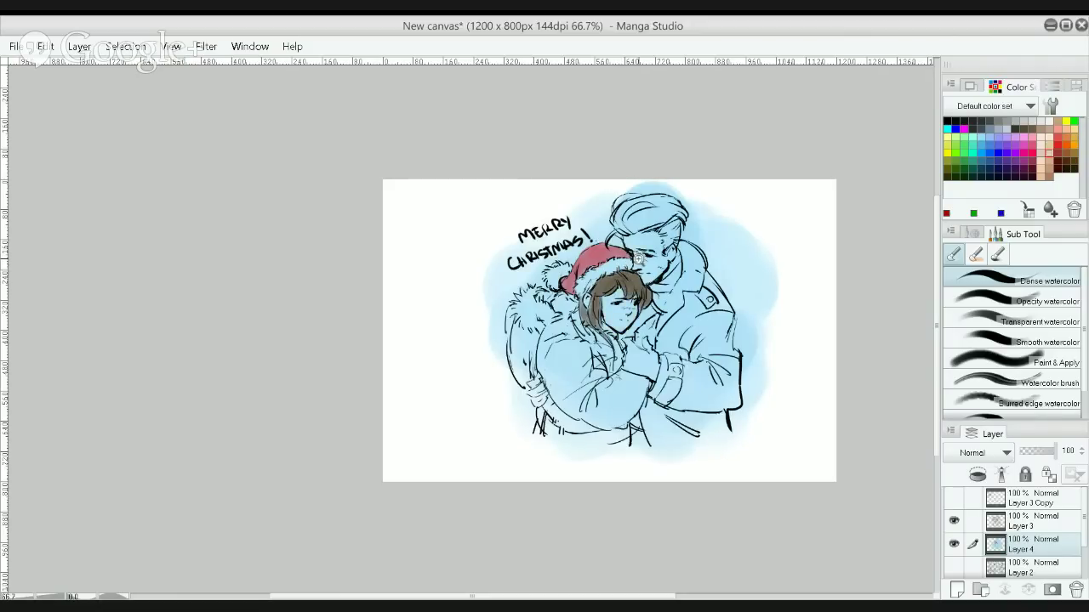
scroll(638, 259, "up", 1)
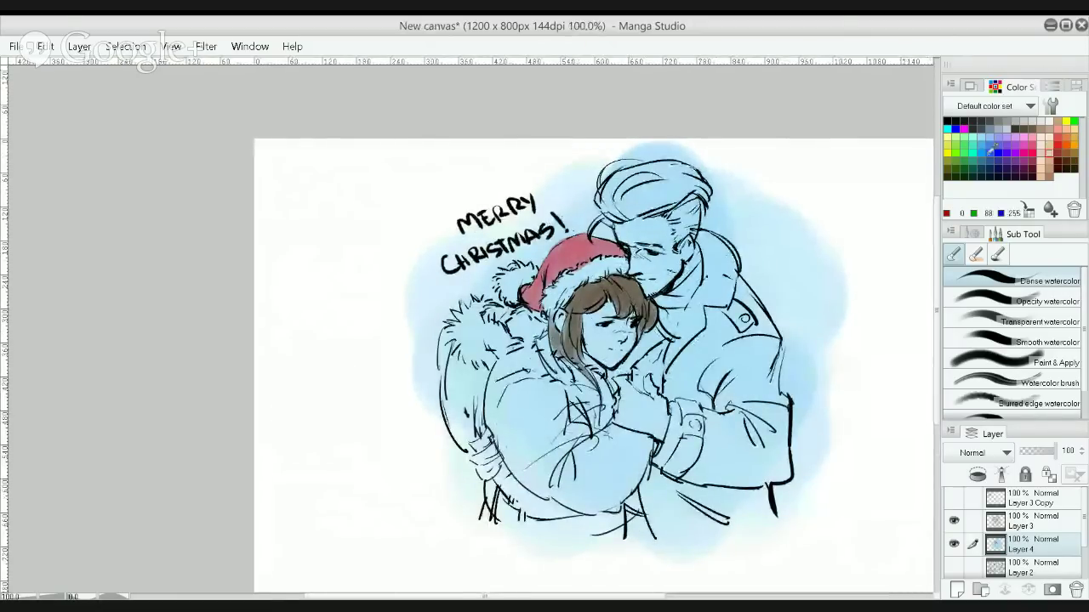
Paint the girl's face, raised hand and ear in pale skin tones with Dense watercolor
left_click(1041, 145)
key("ctrl+z")
key("ctrl+z")
mouse_move(594, 338)
left_mouse_down()
mouse_move(626, 342)
mouse_move(603, 338)
mouse_move(606, 313)
mouse_move(596, 322)
mouse_move(604, 351)
left_mouse_up()
left_click(1048, 136)
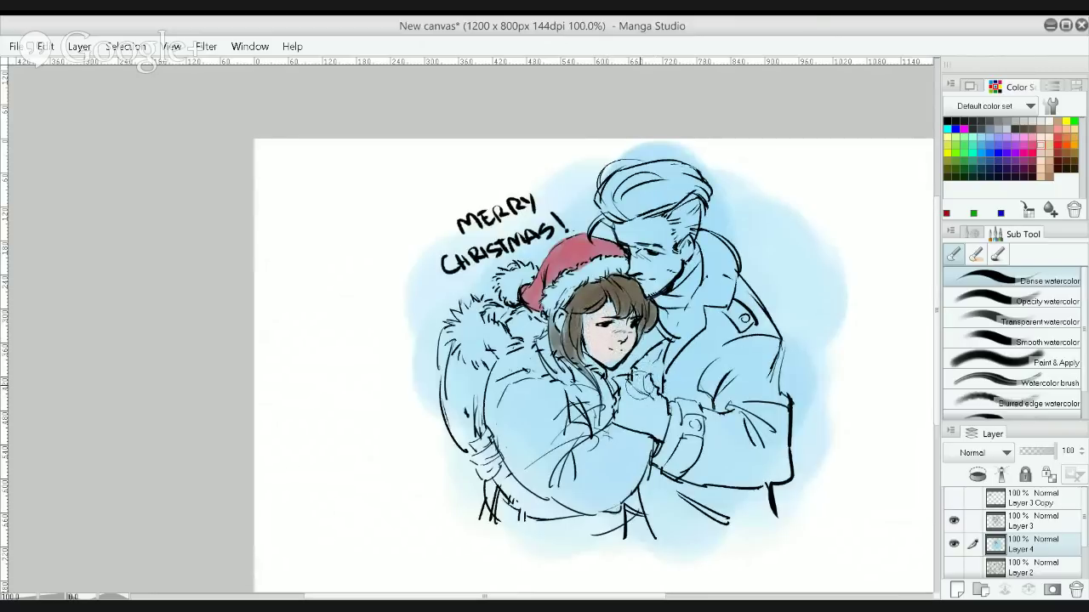
mouse_move(641, 382)
left_mouse_down()
mouse_move(659, 352)
mouse_move(645, 378)
left_mouse_up()
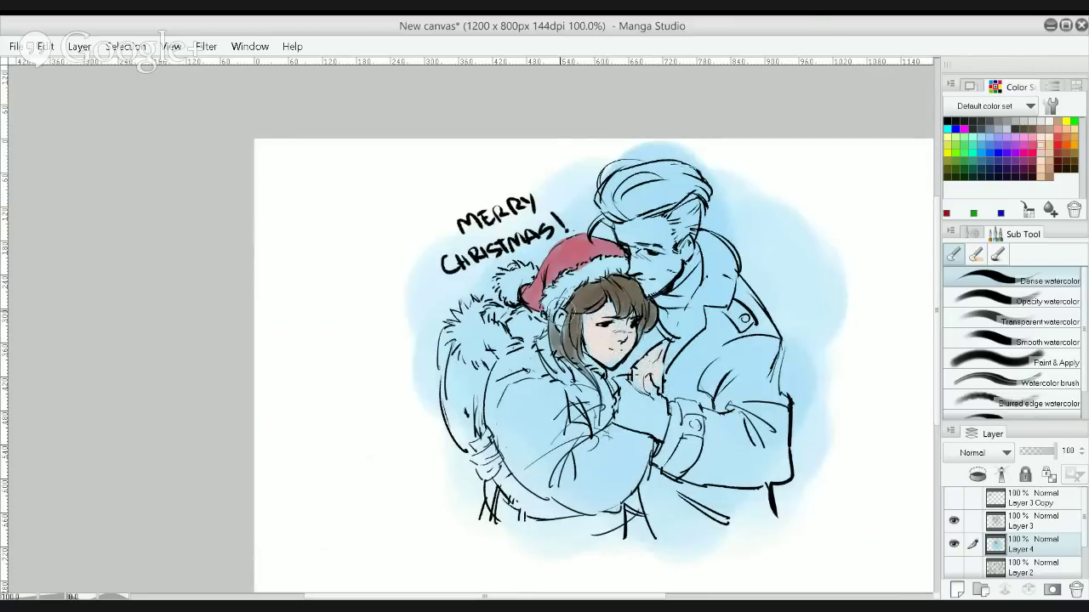
left_click_drag(562, 315, 559, 315)
Paint the man's face and the hand at his chest in a grayish tan skin tone
mouse_move(664, 264)
left_mouse_down()
mouse_move(639, 272)
mouse_move(664, 261)
mouse_move(647, 272)
mouse_move(624, 235)
mouse_move(660, 226)
mouse_move(642, 223)
mouse_move(655, 226)
mouse_move(648, 279)
mouse_move(678, 264)
mouse_move(636, 271)
mouse_move(689, 254)
mouse_move(684, 247)
mouse_move(688, 263)
left_mouse_up()
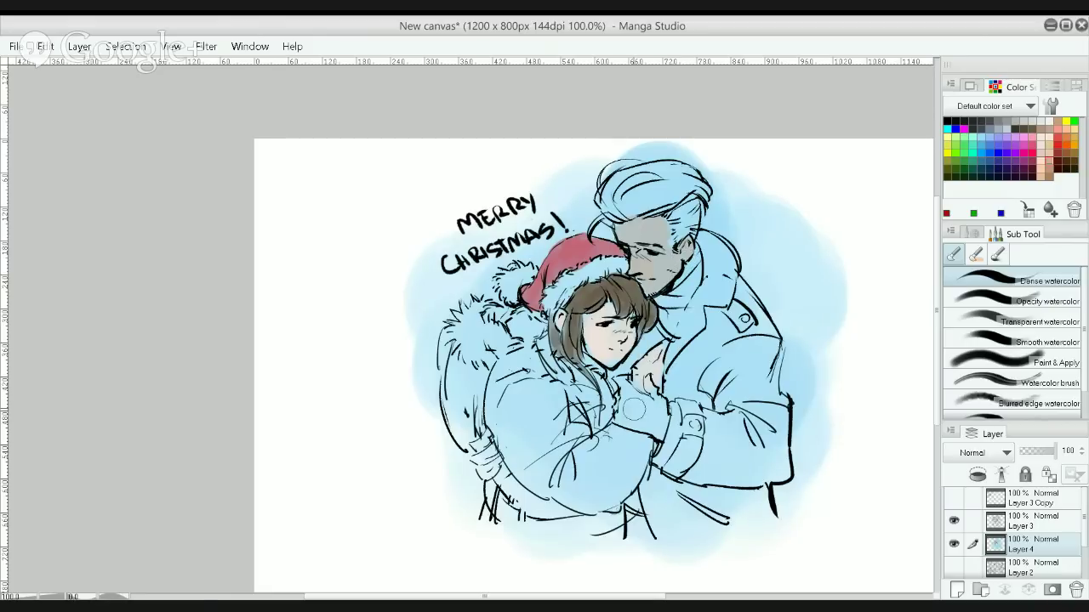
mouse_move(627, 412)
left_mouse_down()
mouse_move(655, 416)
mouse_move(648, 371)
mouse_move(646, 398)
left_mouse_up()
left_click(1049, 169)
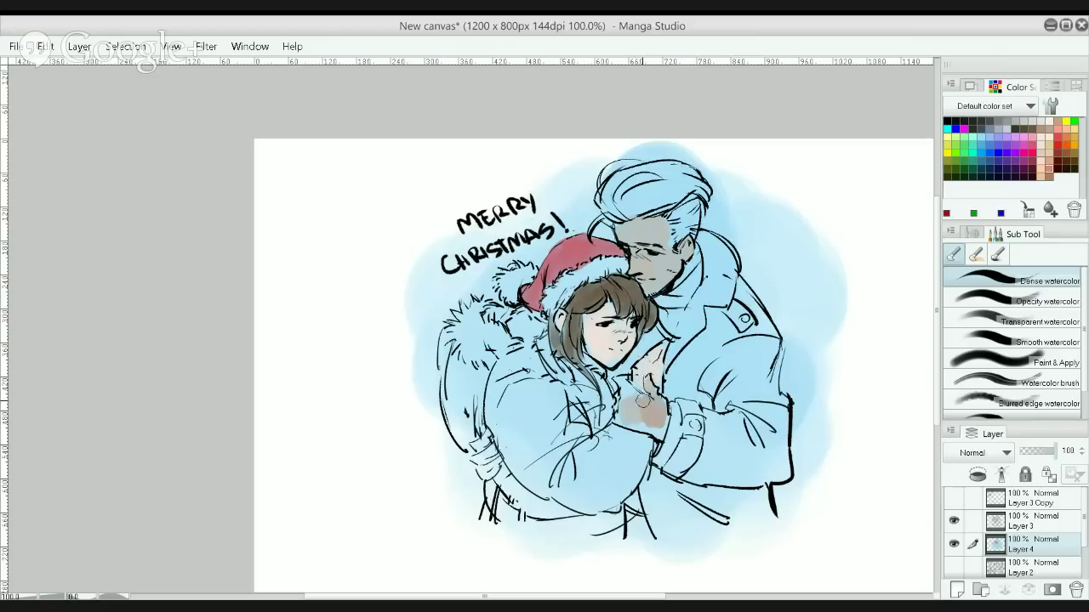
mouse_move(621, 380)
left_mouse_down()
mouse_move(630, 388)
mouse_move(630, 418)
mouse_move(631, 389)
mouse_move(637, 426)
mouse_move(630, 413)
mouse_move(626, 421)
mouse_move(624, 411)
mouse_move(660, 430)
mouse_move(648, 372)
left_mouse_up()
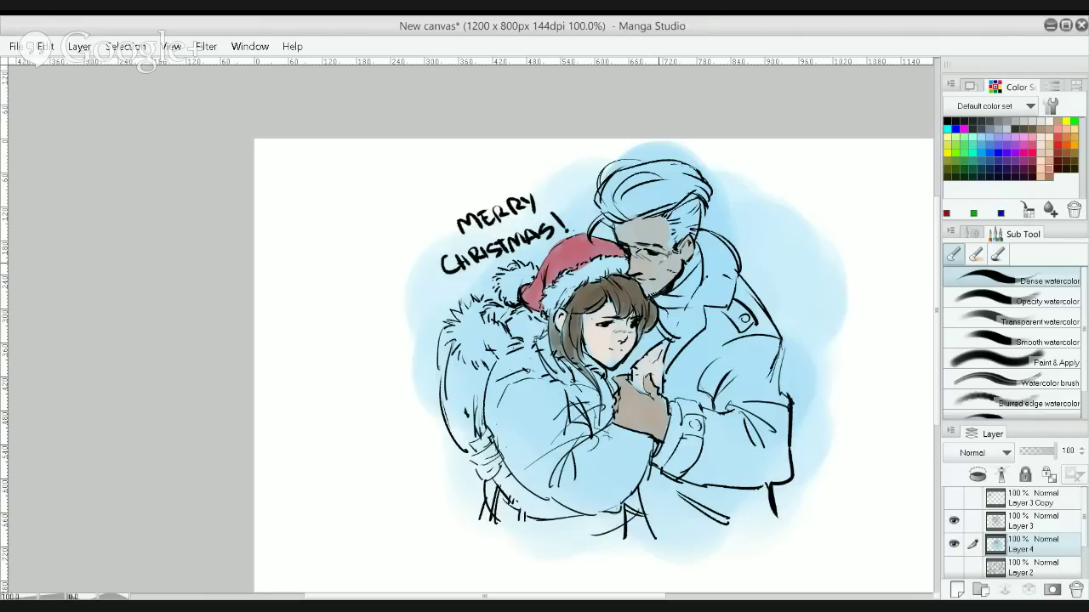
mouse_move(619, 415)
left_mouse_down()
mouse_move(628, 408)
mouse_move(638, 427)
mouse_move(633, 396)
mouse_move(662, 425)
left_mouse_up()
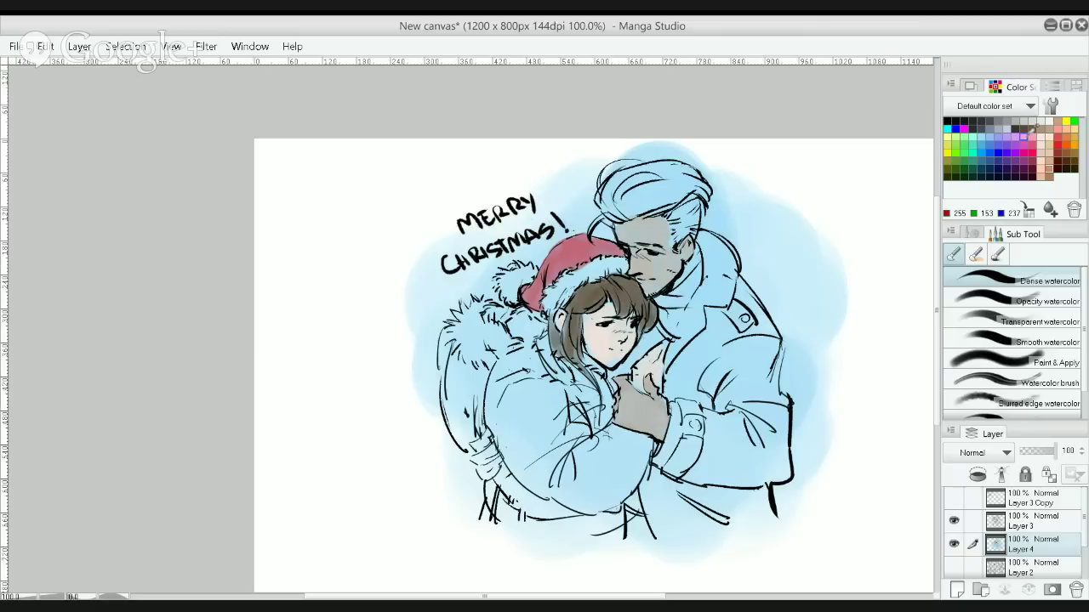
Warm the skin of the man's face and hand with an orange-tan tone
left_click(1049, 160)
left_click(639, 266)
left_click(1065, 135)
Add a reddish blush to the girl's nose and cheeks and the man's nose and ear, and tint the girl's hands
left_click(1057, 130)
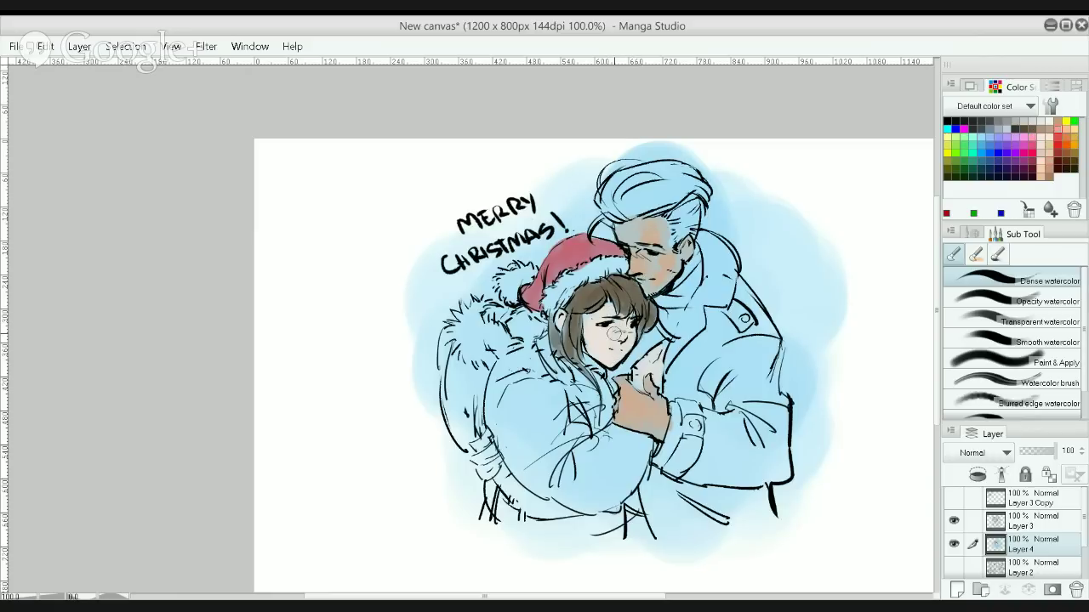
mouse_move(615, 334)
left_mouse_down()
mouse_move(629, 333)
mouse_move(596, 337)
mouse_move(638, 327)
mouse_move(648, 253)
left_mouse_up()
key("ctrl+z")
left_click(1058, 137)
left_click_drag(630, 267, 643, 268)
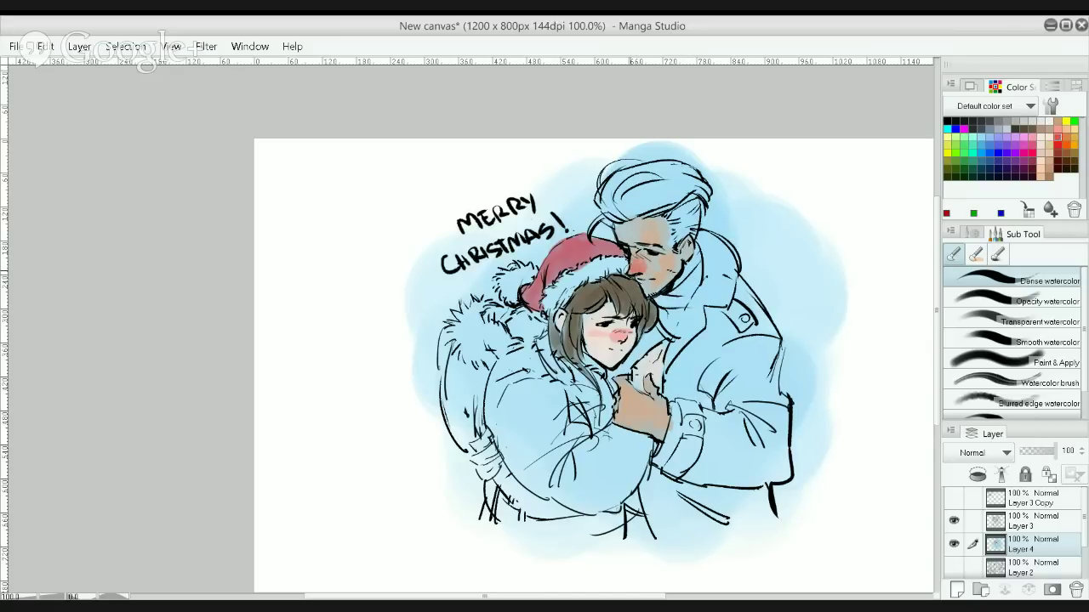
mouse_move(638, 257)
left_mouse_down()
mouse_move(633, 270)
mouse_move(640, 261)
left_mouse_up()
left_click_drag(651, 360, 666, 343)
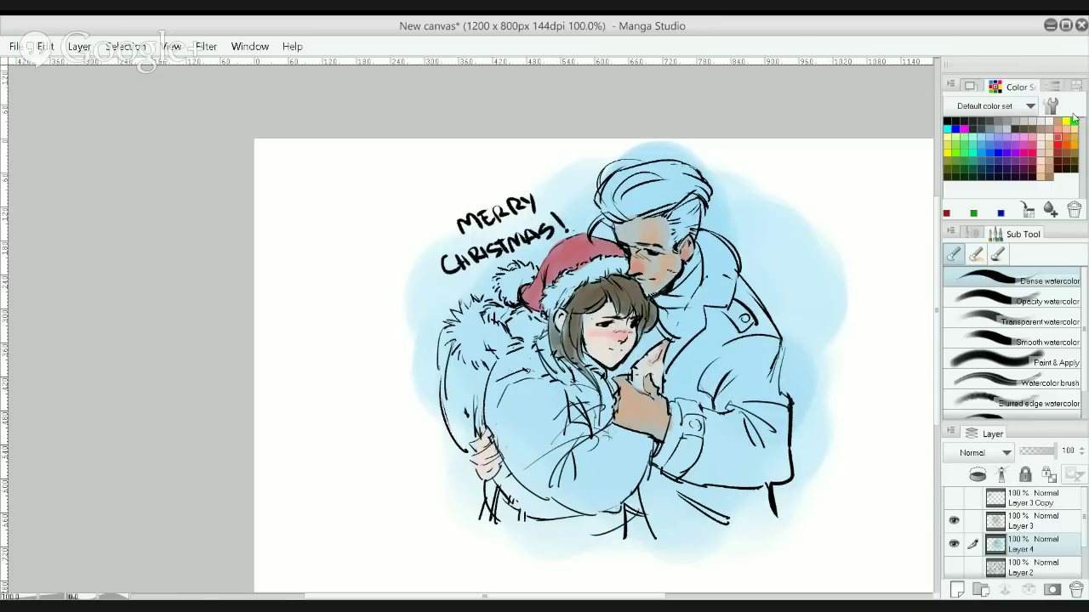
Paint the man's coat slate gray from collar to hem, starting with Dense watercolor and continuing with Opacity watercolor
left_click(980, 129)
mouse_move(680, 362)
left_mouse_down()
mouse_move(696, 317)
mouse_move(723, 366)
mouse_move(770, 342)
mouse_move(681, 358)
mouse_move(715, 281)
mouse_move(708, 323)
mouse_move(737, 298)
left_mouse_up()
left_click(1003, 299)
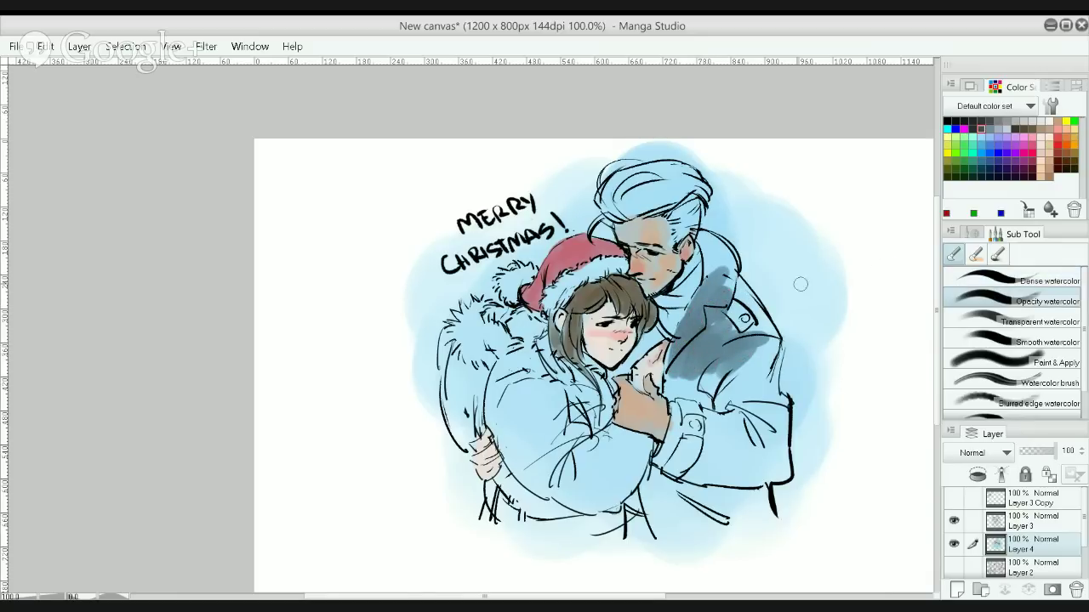
mouse_move(750, 271)
left_mouse_down()
mouse_move(721, 270)
mouse_move(711, 255)
mouse_move(724, 278)
mouse_move(701, 236)
mouse_move(719, 293)
mouse_move(713, 254)
mouse_move(745, 327)
mouse_move(751, 298)
mouse_move(722, 321)
left_mouse_up()
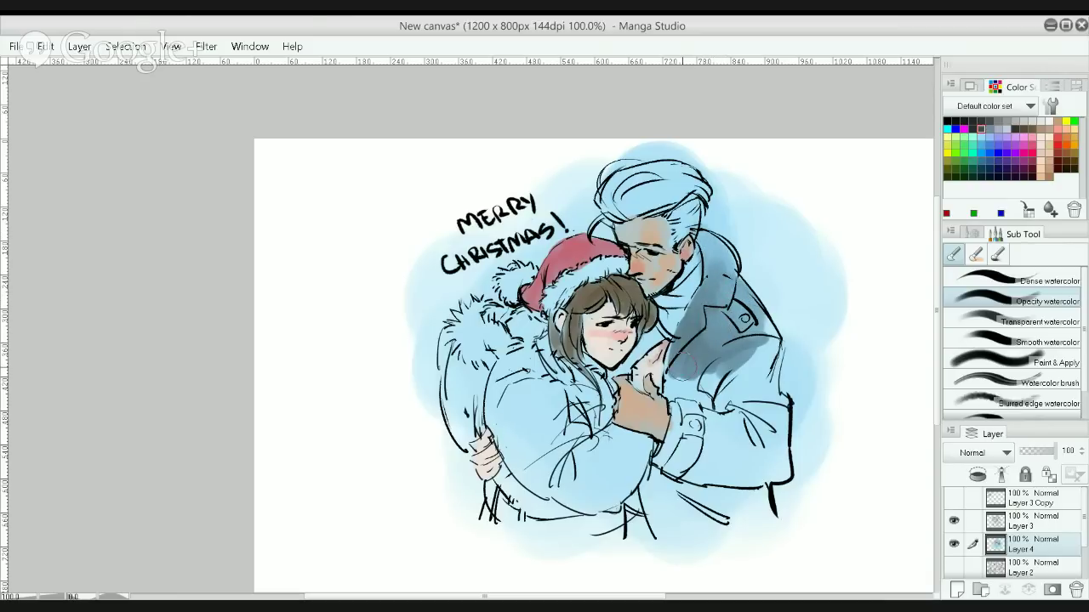
mouse_move(685, 362)
left_mouse_down()
mouse_move(680, 387)
mouse_move(756, 392)
mouse_move(752, 345)
mouse_move(725, 361)
mouse_move(769, 407)
mouse_move(729, 404)
mouse_move(761, 418)
mouse_move(740, 434)
mouse_move(689, 427)
mouse_move(665, 454)
mouse_move(689, 425)
mouse_move(689, 379)
mouse_move(723, 387)
mouse_move(685, 438)
mouse_move(702, 464)
mouse_move(730, 455)
mouse_move(767, 466)
mouse_move(779, 425)
mouse_move(719, 460)
left_mouse_up()
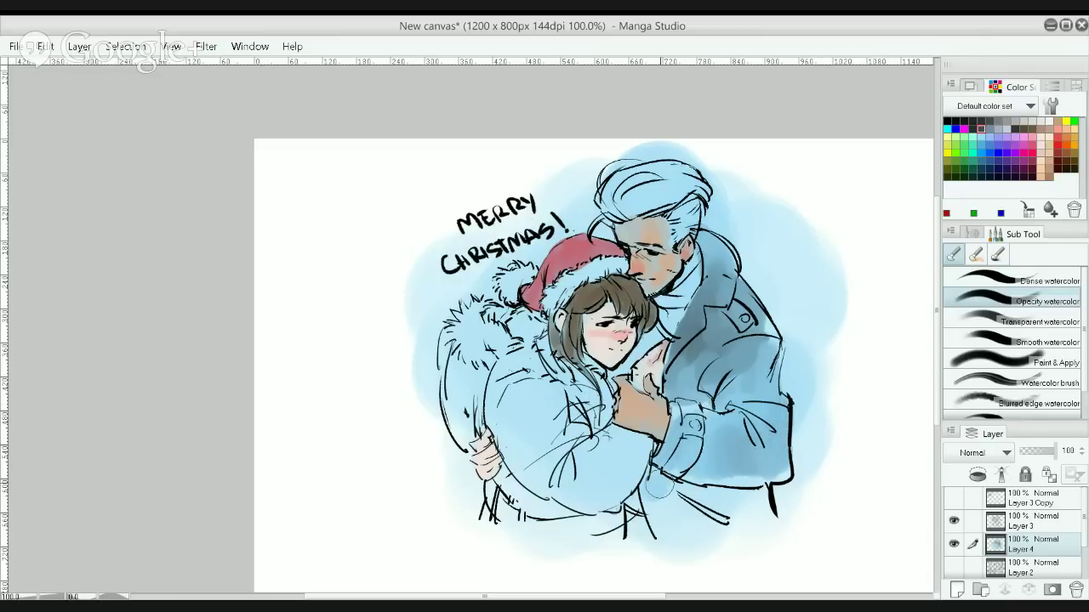
mouse_move(659, 485)
left_mouse_down()
mouse_move(671, 504)
mouse_move(698, 510)
mouse_move(747, 501)
mouse_move(739, 513)
mouse_move(762, 498)
mouse_move(752, 500)
left_mouse_up()
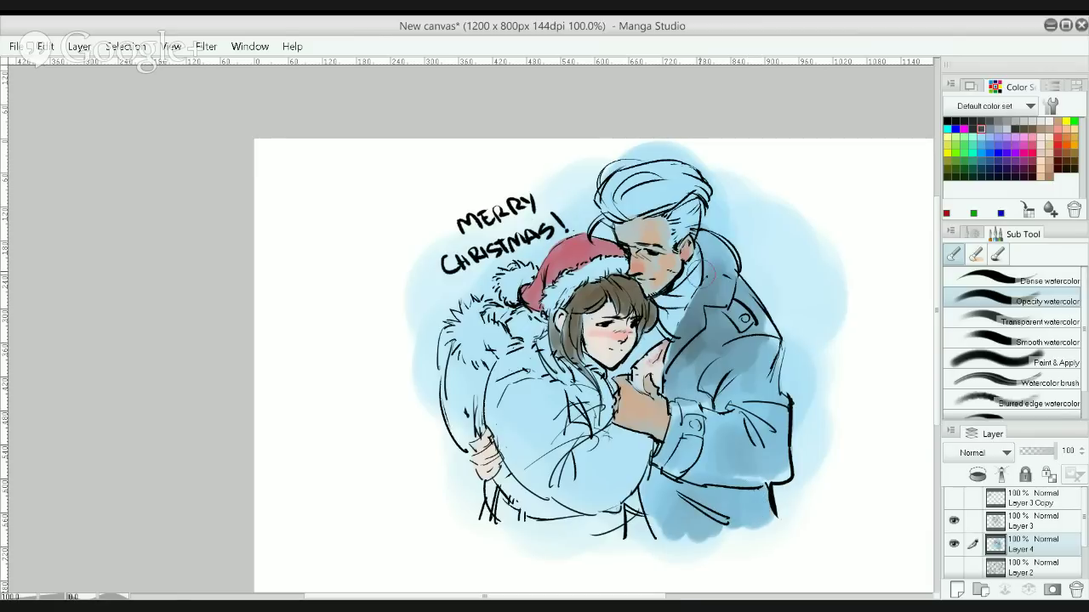
Pick a dark brown-gray swatch and cover the girl's jacket sleeve, body and hem with Opacity watercolor
left_click(1053, 159)
left_click(1024, 129)
left_click(1025, 120)
mouse_move(503, 374)
left_mouse_down()
mouse_move(534, 403)
mouse_move(537, 393)
mouse_move(557, 438)
mouse_move(536, 447)
mouse_move(511, 408)
mouse_move(510, 362)
mouse_move(497, 381)
mouse_move(502, 421)
mouse_move(523, 442)
mouse_move(512, 445)
mouse_move(543, 468)
mouse_move(576, 471)
mouse_move(599, 448)
mouse_move(631, 443)
mouse_move(623, 474)
left_mouse_up()
mouse_move(552, 388)
left_mouse_down()
mouse_move(606, 419)
mouse_move(579, 378)
mouse_move(584, 360)
mouse_move(585, 404)
mouse_move(544, 358)
mouse_move(555, 390)
mouse_move(545, 408)
mouse_move(540, 357)
left_mouse_up()
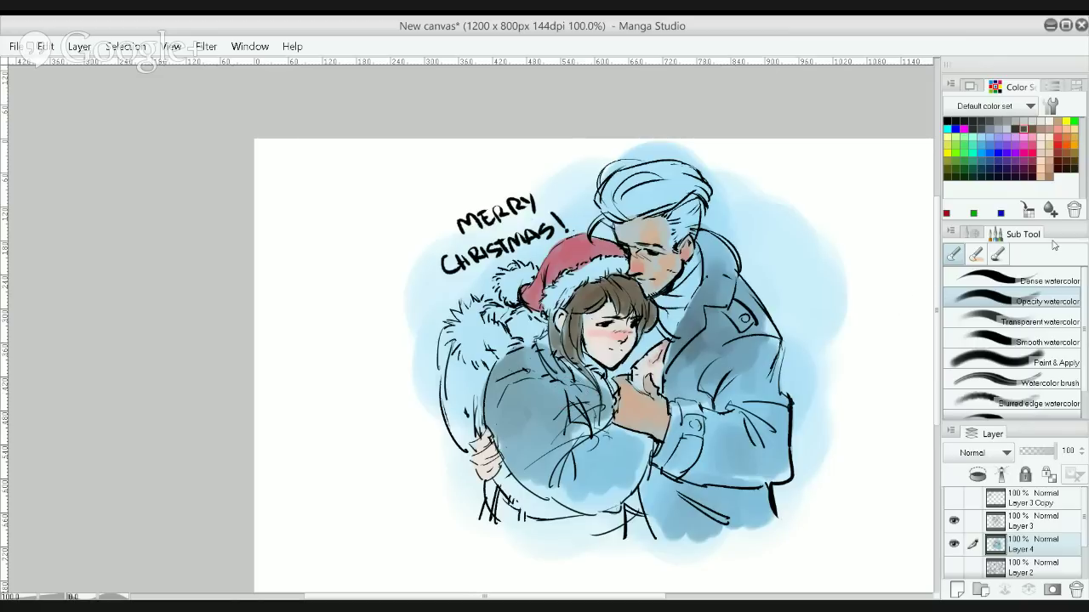
mouse_move(510, 524)
left_mouse_down()
mouse_move(507, 496)
mouse_move(497, 509)
mouse_move(572, 511)
mouse_move(607, 490)
mouse_move(607, 522)
mouse_move(624, 485)
left_mouse_up()
mouse_move(533, 521)
left_mouse_down()
mouse_move(612, 529)
mouse_move(651, 518)
mouse_move(631, 498)
mouse_move(652, 526)
mouse_move(667, 518)
mouse_move(633, 495)
left_mouse_up()
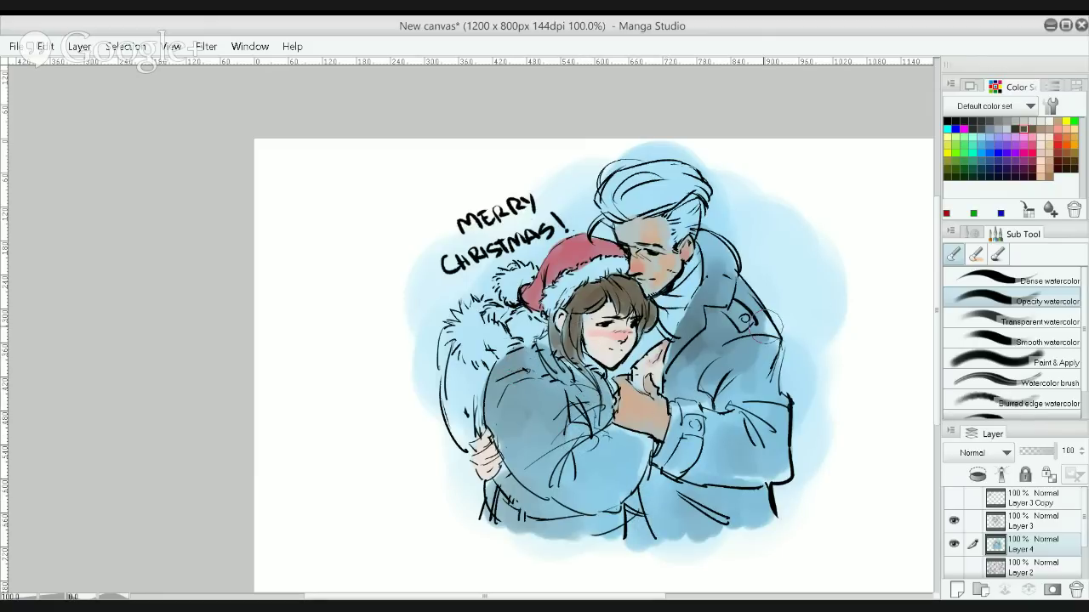
Pick a near-black gray and shade the chest, sleeve folds and cuff area of the man's coat
left_click(981, 121)
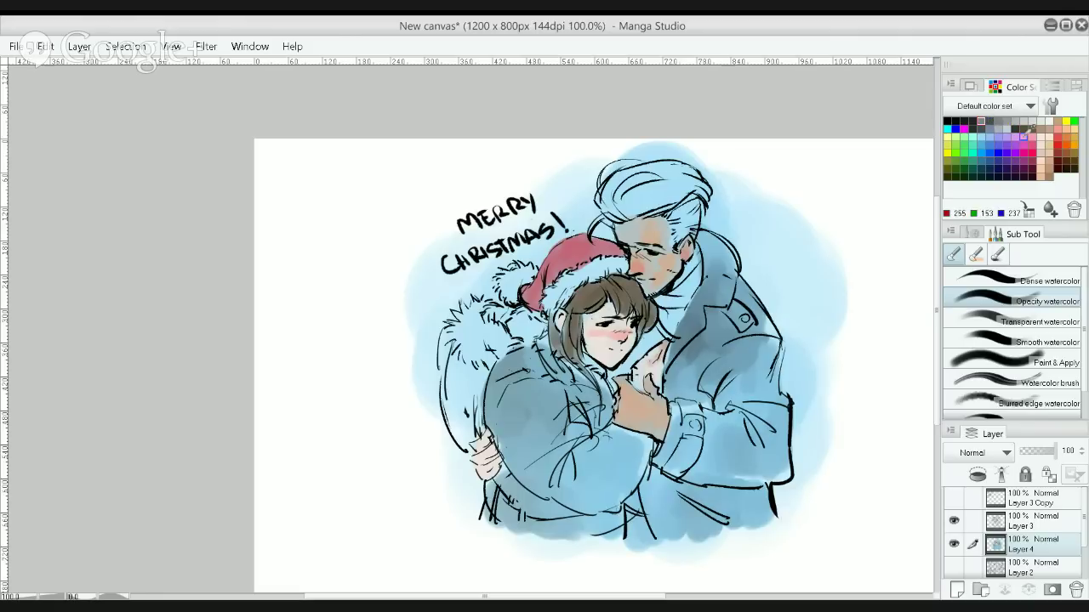
left_click(977, 121)
mouse_move(684, 312)
left_mouse_down()
mouse_move(721, 349)
mouse_move(749, 345)
left_mouse_up()
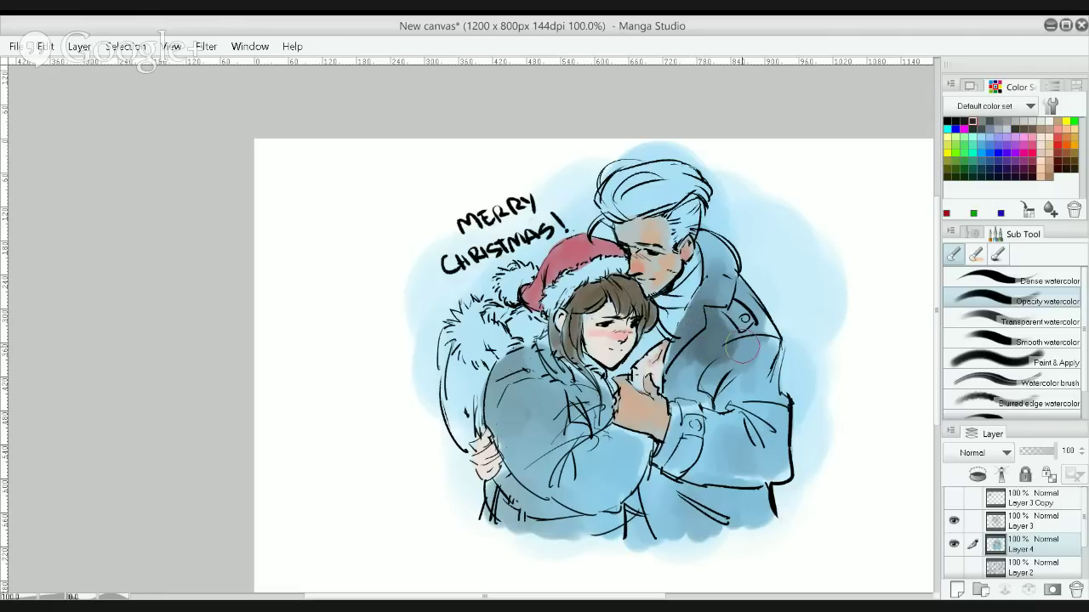
mouse_move(707, 437)
left_mouse_down()
mouse_move(759, 425)
mouse_move(767, 434)
mouse_move(743, 398)
left_mouse_up()
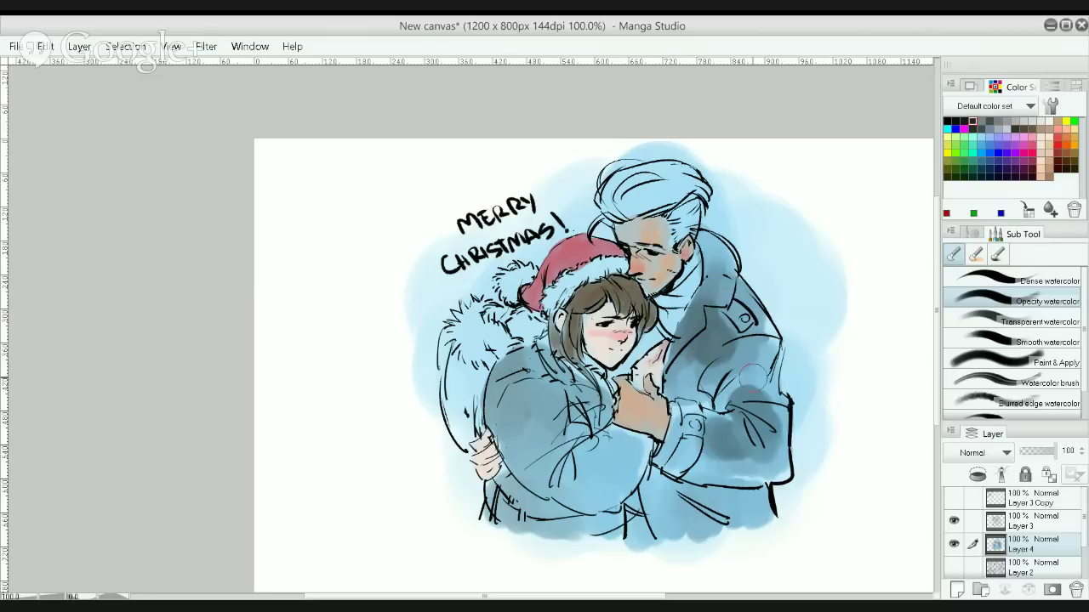
left_click_drag(728, 393, 749, 382)
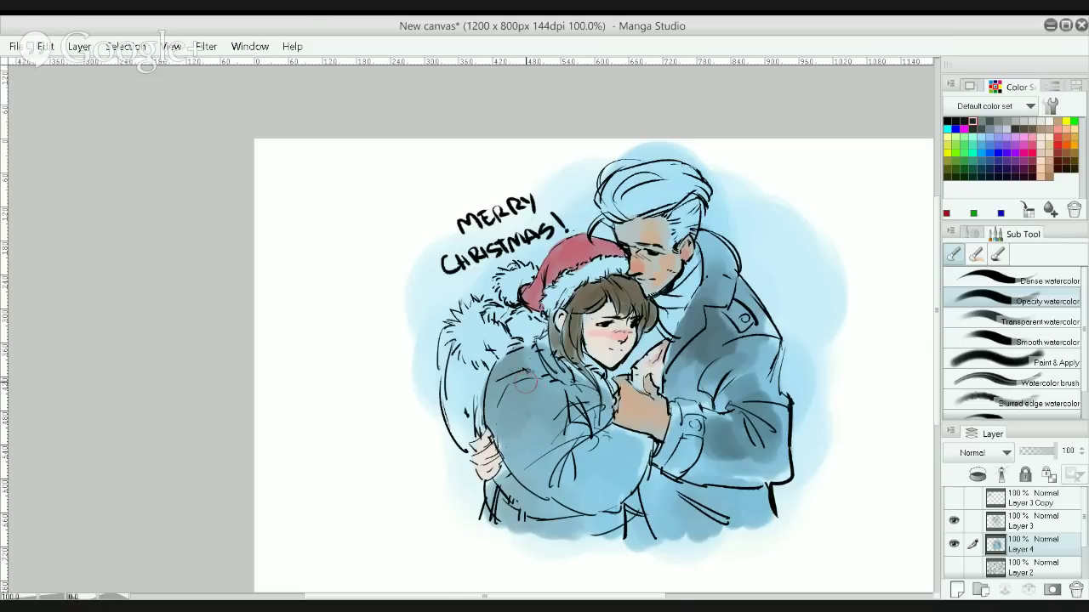
Shade the folds of the girl's jacket sleeve and hem, and darken the gap beside her raised hand
mouse_move(526, 372)
left_mouse_down()
mouse_move(518, 397)
mouse_move(537, 396)
mouse_move(533, 422)
mouse_move(569, 417)
left_mouse_up()
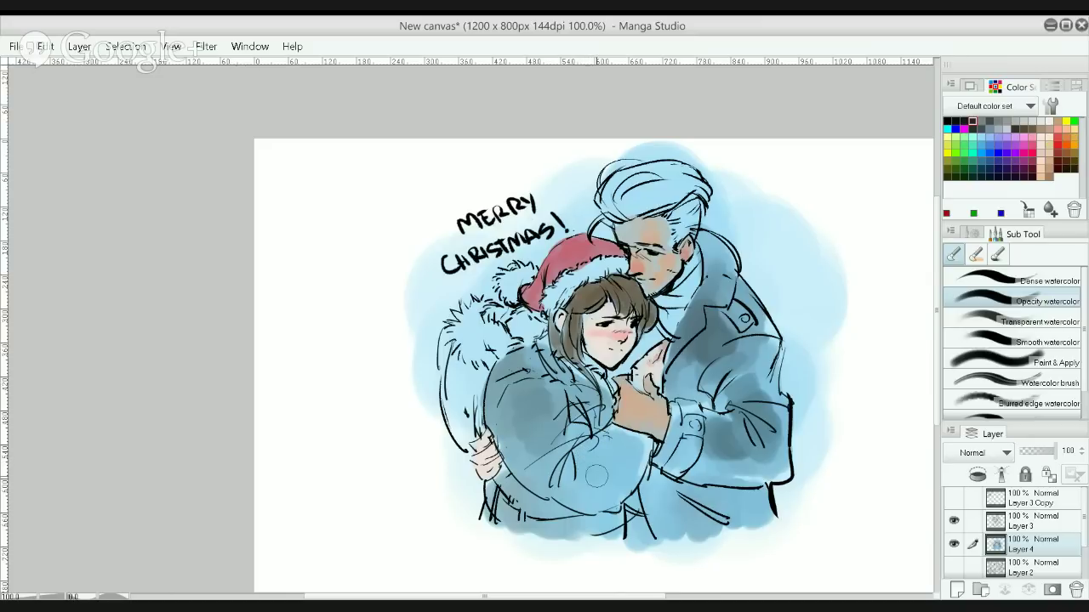
mouse_move(596, 477)
left_mouse_down()
mouse_move(620, 435)
mouse_move(582, 477)
mouse_move(540, 457)
mouse_move(526, 463)
mouse_move(535, 437)
mouse_move(508, 435)
left_mouse_up()
mouse_move(541, 511)
left_mouse_down()
mouse_move(546, 524)
mouse_move(522, 509)
left_mouse_up()
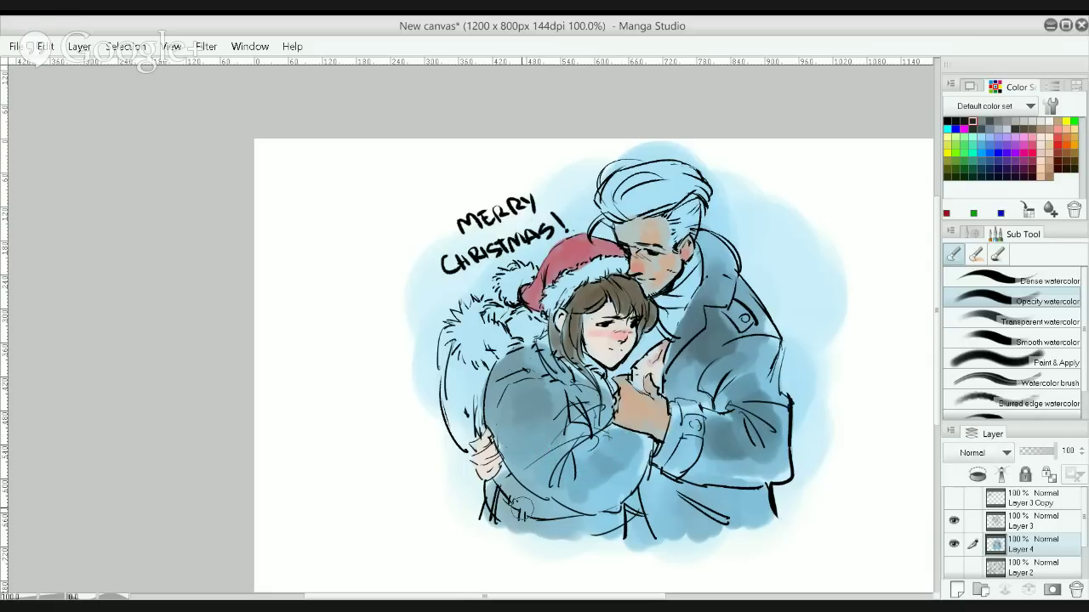
mouse_move(586, 453)
left_mouse_down()
mouse_move(607, 415)
mouse_move(605, 382)
mouse_move(648, 339)
left_mouse_up()
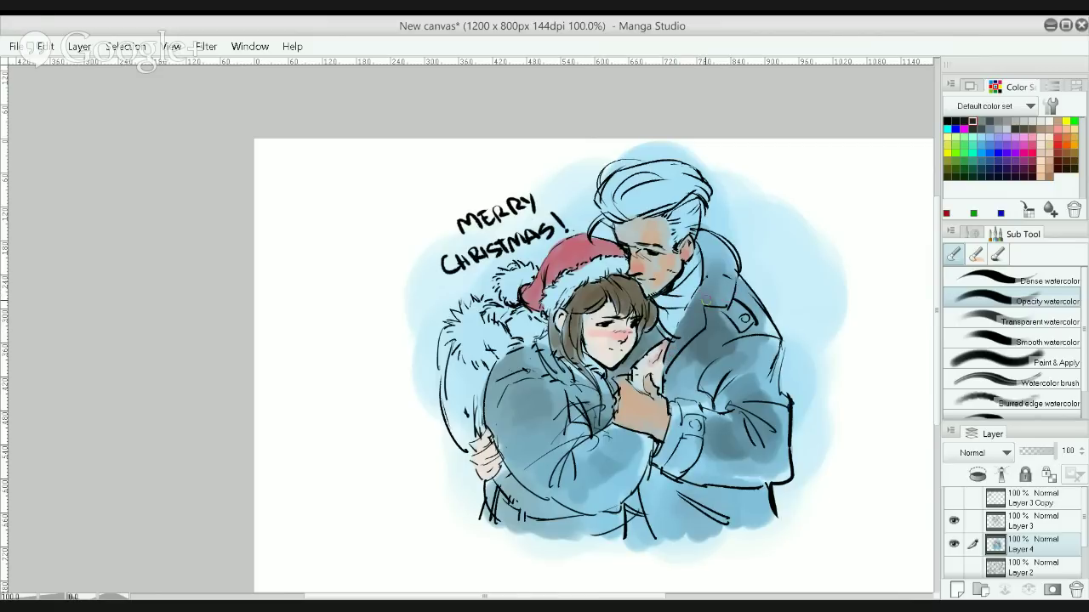
Color the man's scarf a muted pinkish red with Opacity watercolor
mouse_move(655, 302)
left_mouse_down()
mouse_move(669, 316)
mouse_move(689, 289)
mouse_move(657, 299)
mouse_move(674, 334)
mouse_move(696, 271)
mouse_move(685, 293)
left_mouse_up()
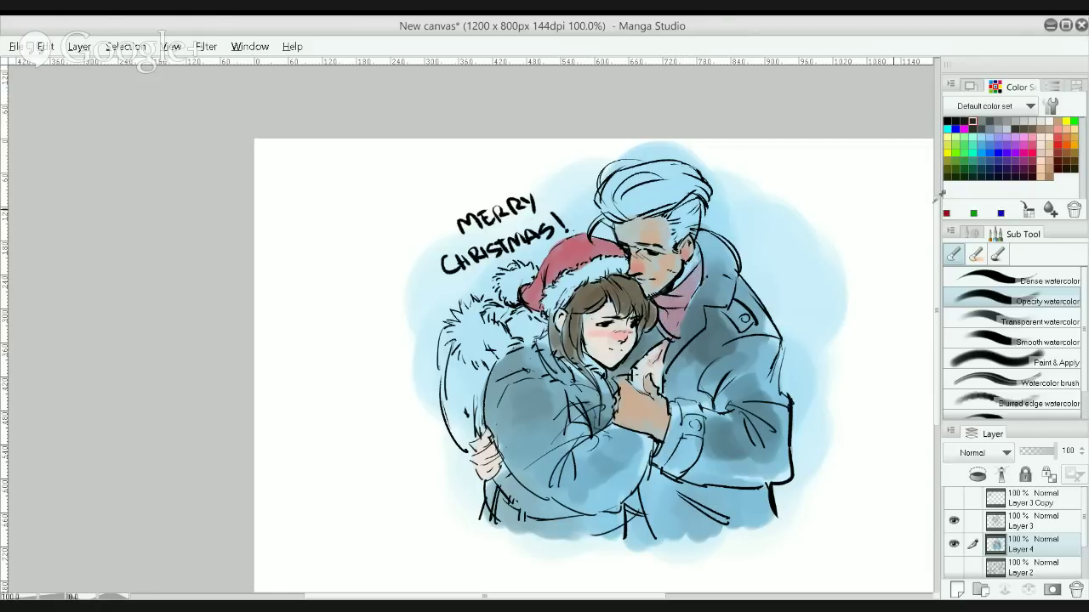
key("alt")
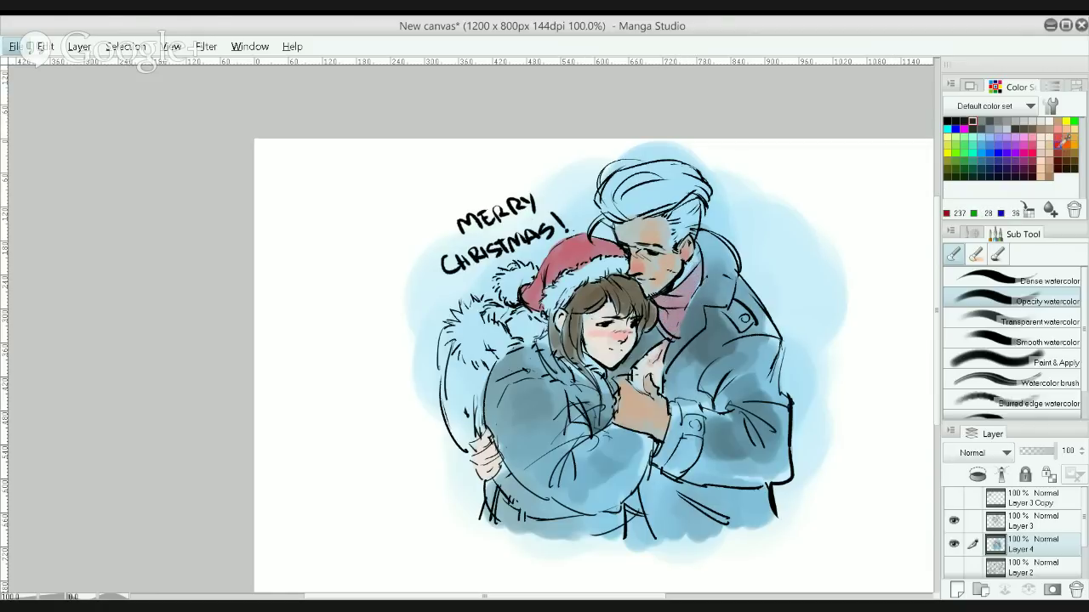
Deepen the man's scarf with a brighter red using Opacity watercolor
mouse_move(668, 303)
left_mouse_down()
mouse_move(681, 298)
mouse_move(669, 318)
left_mouse_up()
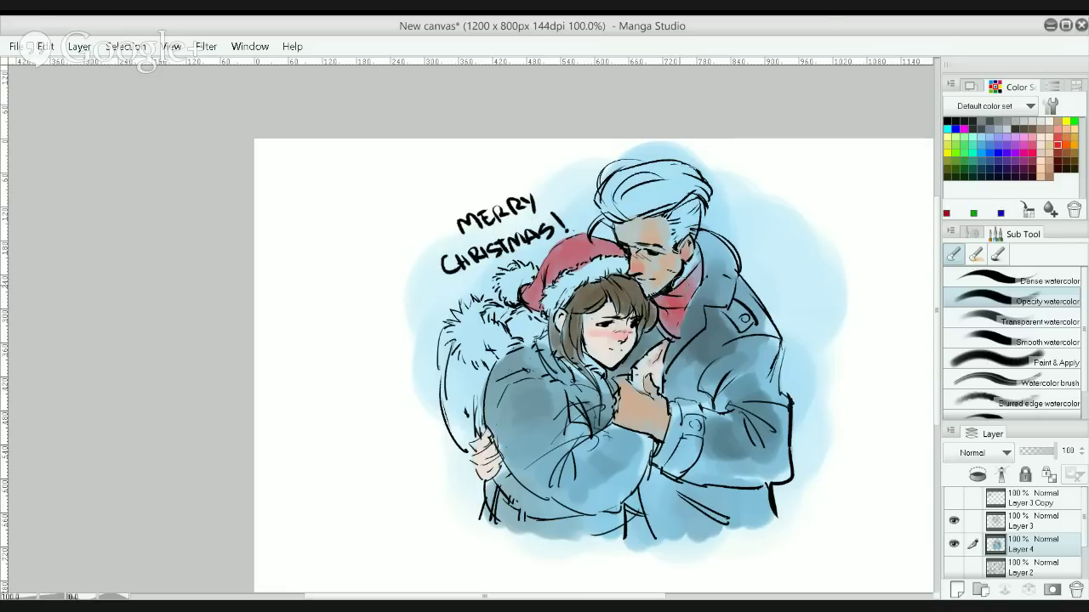
left_click_drag(680, 282, 694, 267)
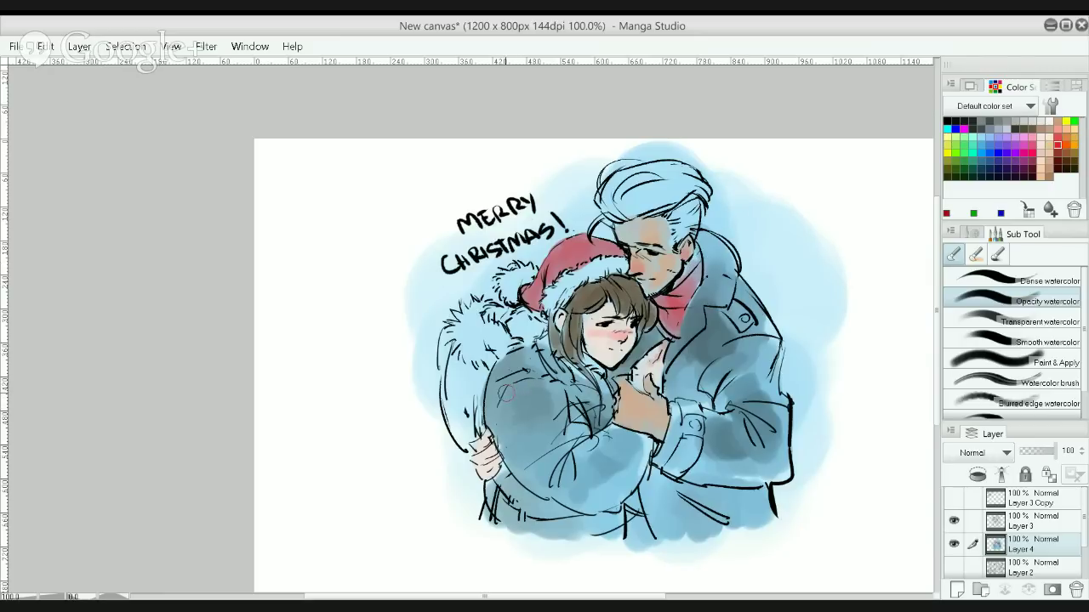
Shade the back of the girl's jacket behind her arm and whiten the fur of her hood and hat pom-pom
mouse_move(438, 383)
left_mouse_down()
mouse_move(471, 374)
mouse_move(464, 412)
mouse_move(460, 388)
mouse_move(457, 432)
left_mouse_up()
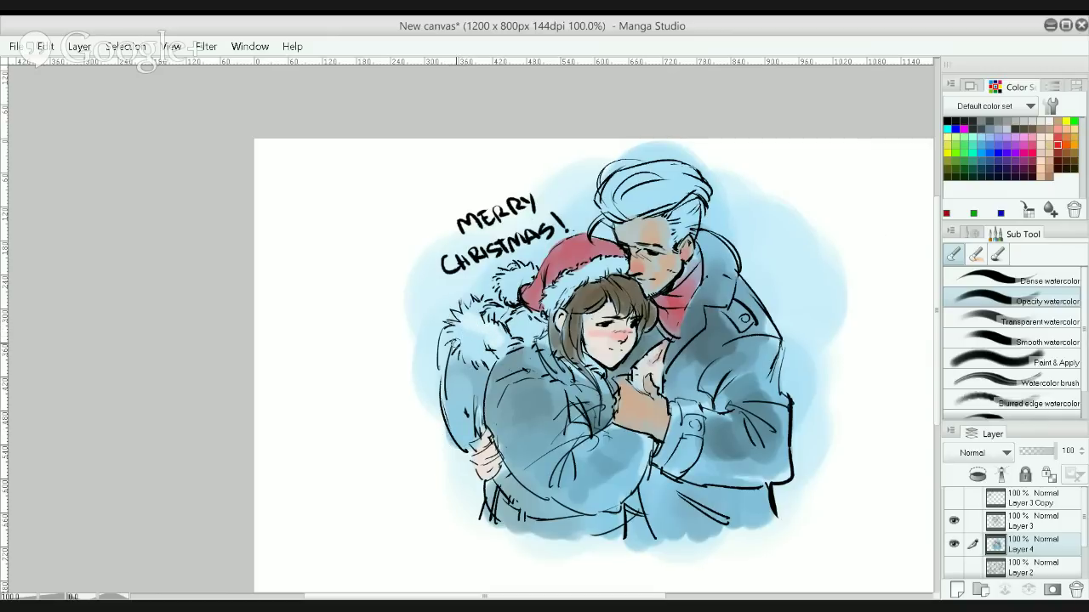
left_click_drag(456, 342, 475, 355)
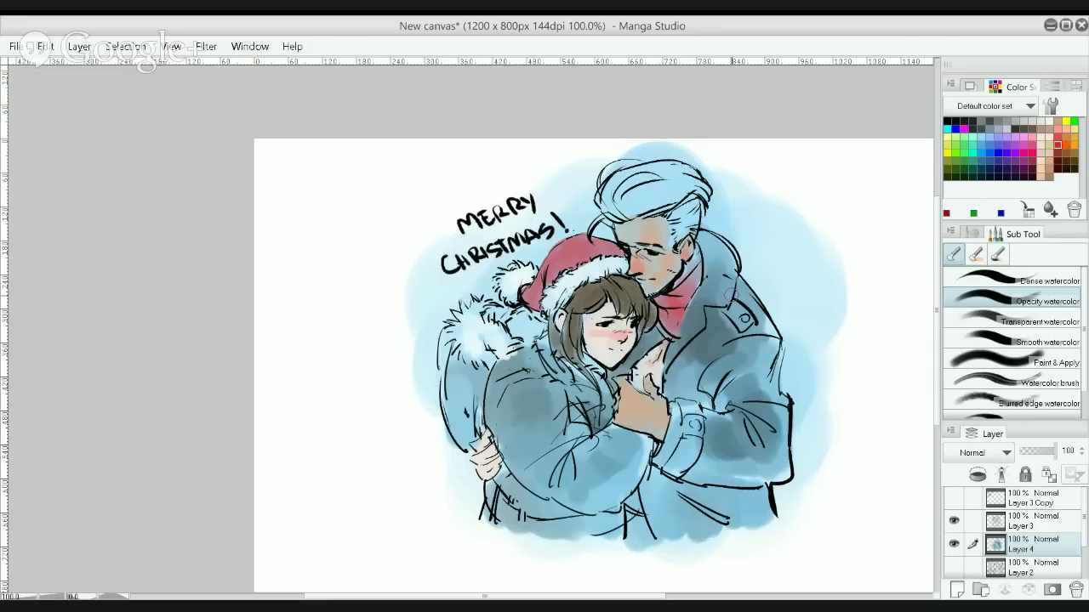
scroll(581, 289, "up", 3)
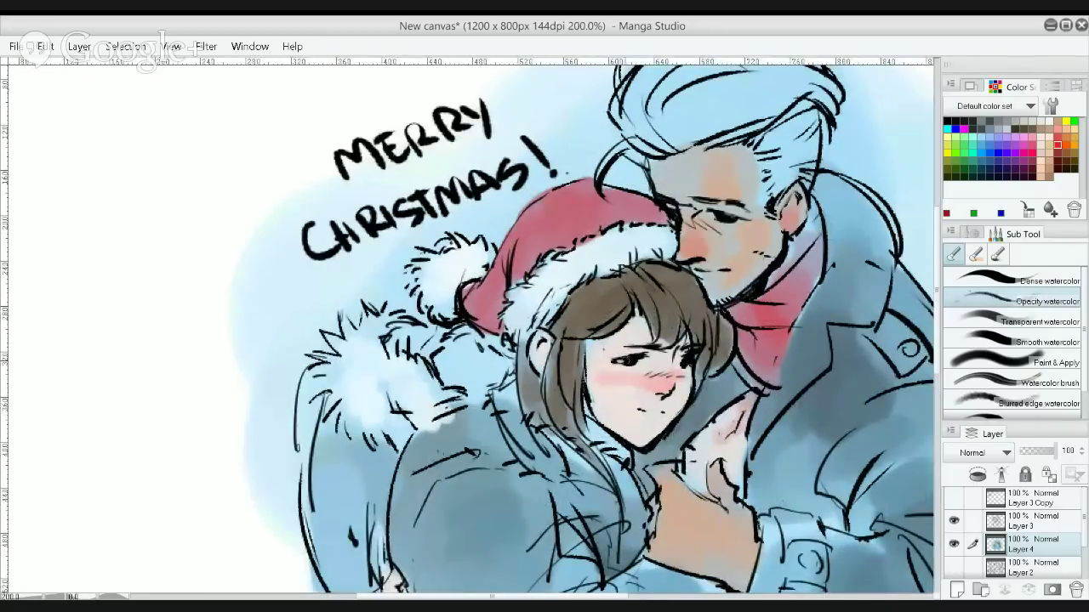
scroll(626, 294, "down", 2)
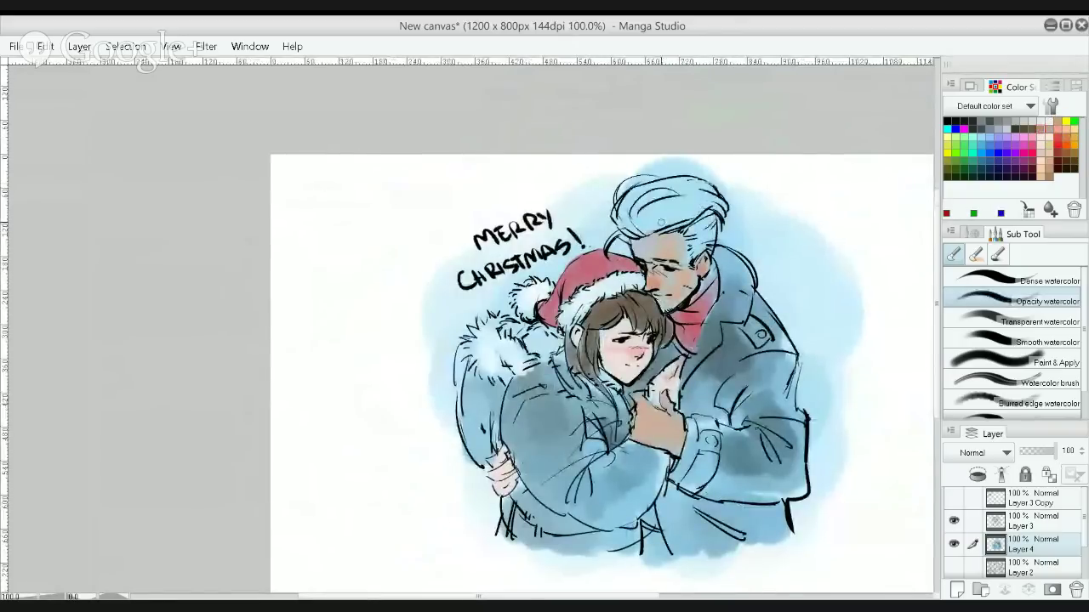
Color the swept-up top of the man's hair a light reddish brown
mouse_move(669, 213)
left_mouse_down()
mouse_move(642, 217)
mouse_move(667, 199)
left_mouse_up()
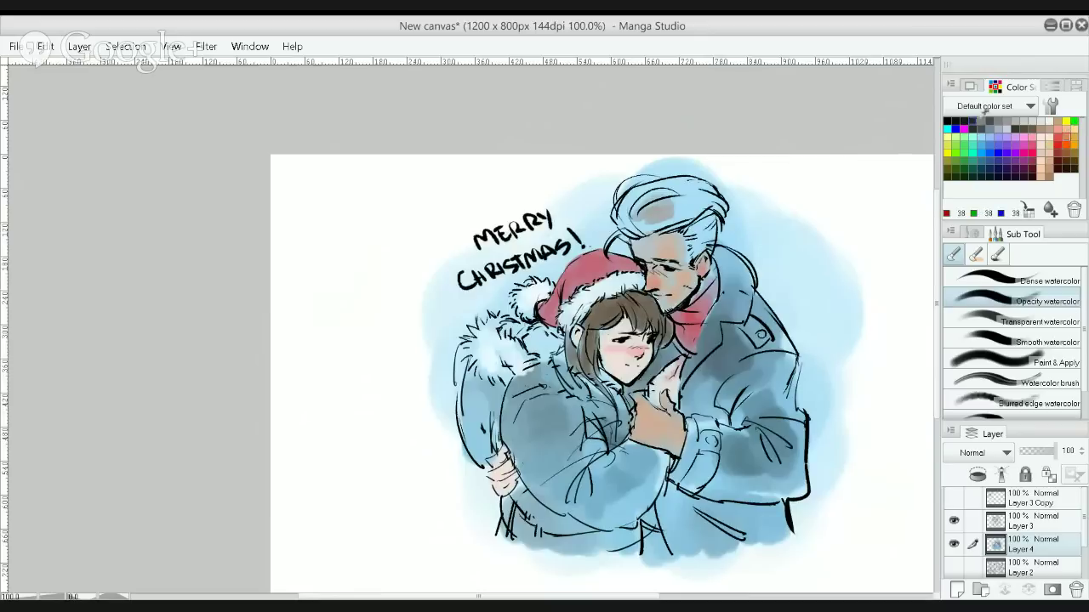
mouse_move(647, 212)
left_mouse_down()
mouse_move(672, 191)
mouse_move(655, 182)
mouse_move(651, 204)
mouse_move(694, 200)
mouse_move(706, 220)
mouse_move(677, 210)
left_mouse_up()
scroll(677, 210, "up", 1)
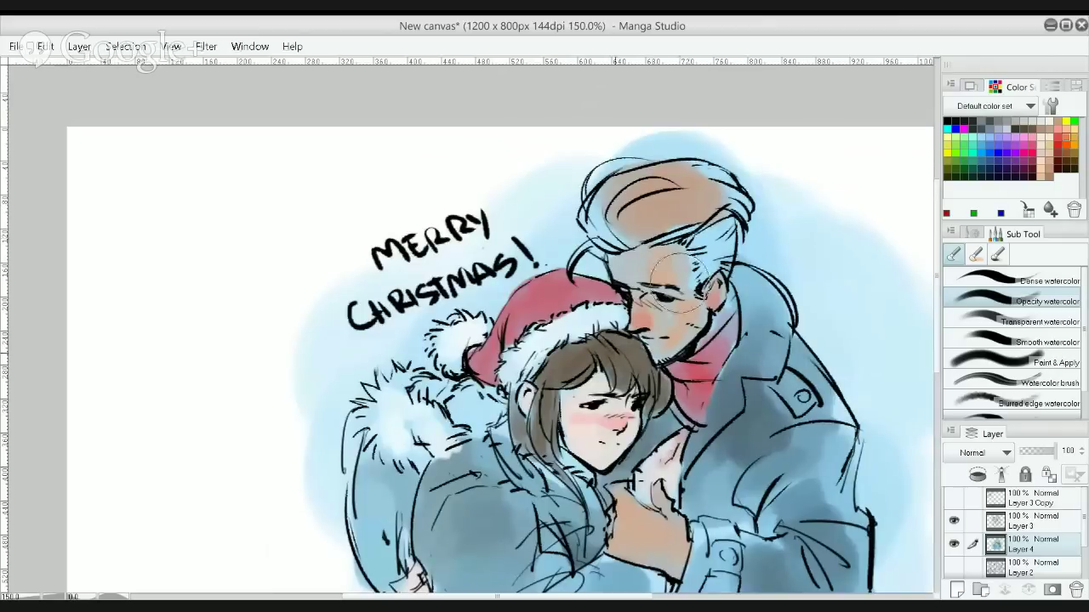
Darken the short side of the man's hair with blue-gray and shade the edges of the swept-up top
mouse_move(719, 256)
left_mouse_down()
mouse_move(702, 238)
mouse_move(712, 270)
mouse_move(699, 255)
mouse_move(694, 270)
mouse_move(689, 242)
mouse_move(720, 255)
mouse_move(730, 227)
mouse_move(722, 201)
mouse_move(733, 210)
mouse_move(692, 170)
mouse_move(699, 188)
left_mouse_up()
mouse_move(619, 236)
left_mouse_down()
mouse_move(609, 252)
mouse_move(582, 226)
mouse_move(595, 201)
mouse_move(582, 207)
mouse_move(634, 214)
left_mouse_up()
left_click_drag(634, 214, 632, 215)
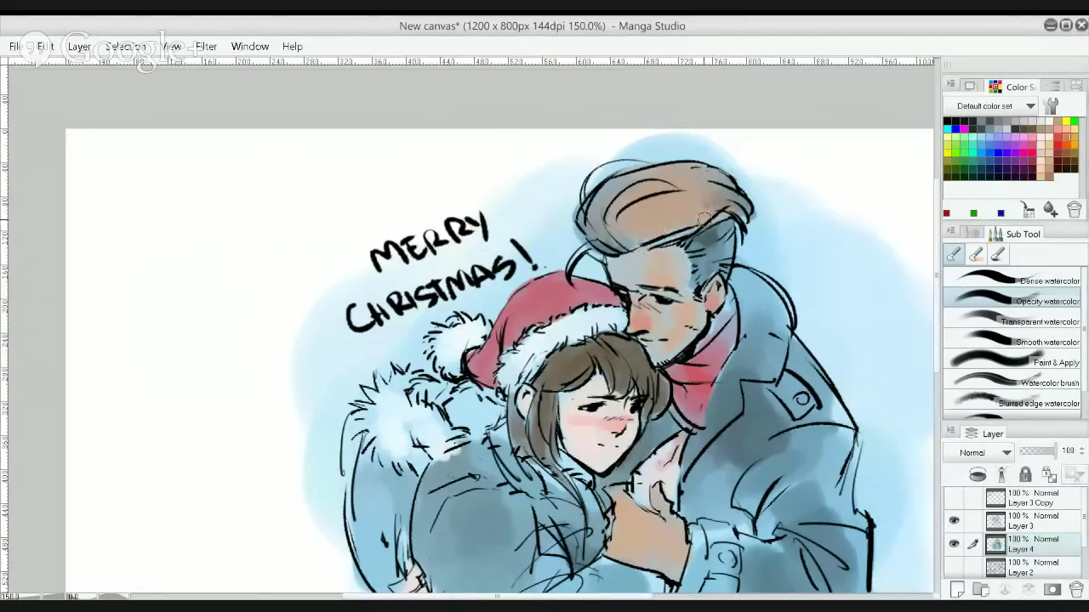
scroll(722, 204, "down", 2)
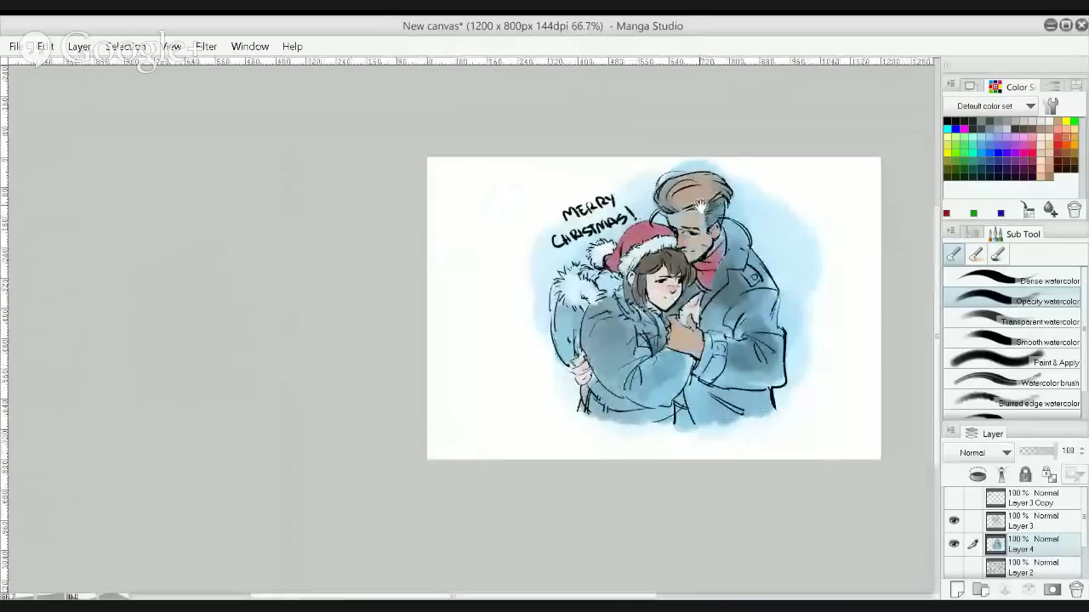
scroll(721, 204, "up", 2)
left_click_drag(734, 194, 721, 228)
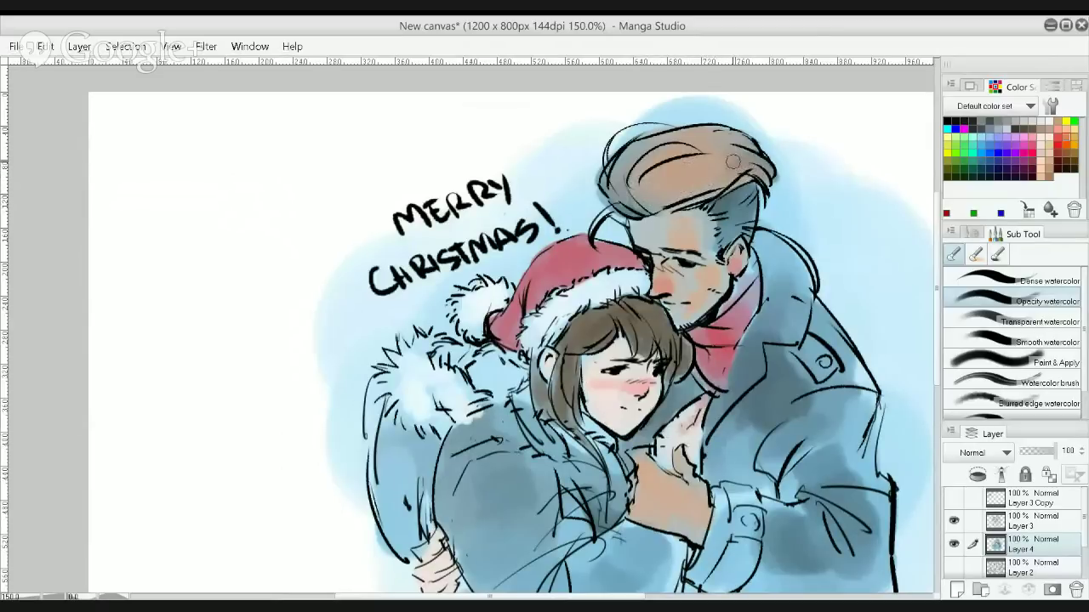
key("ctrl+minus")
key("ctrl+minus")
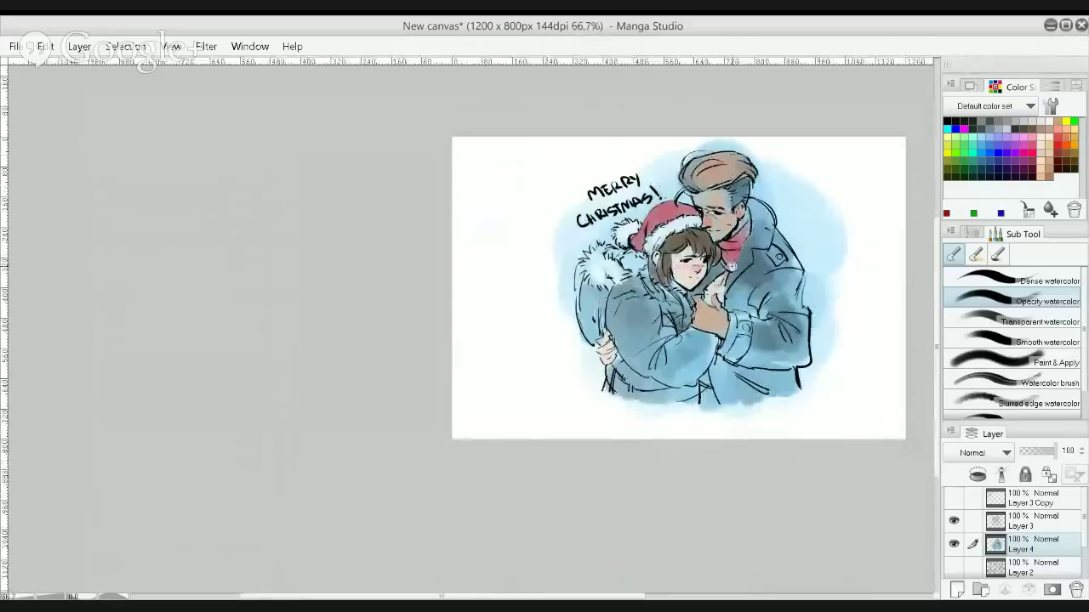
Even out the dark shading on the girl's jacket sleeve and back and on the lower part of the man's coat
scroll(730, 266, "up", 2)
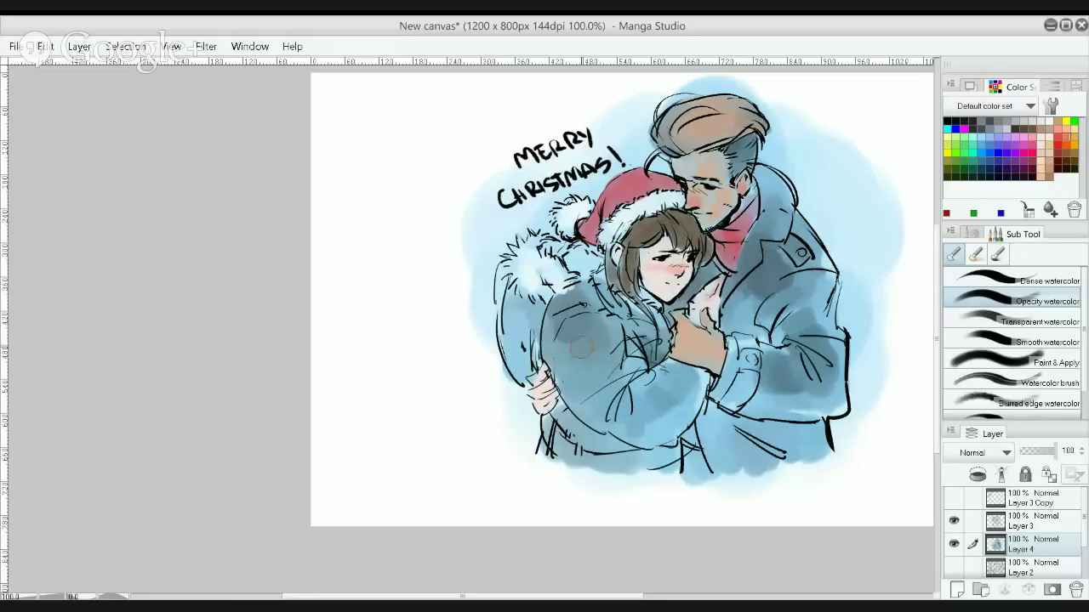
mouse_move(581, 347)
left_mouse_down()
mouse_move(581, 366)
mouse_move(612, 390)
mouse_move(600, 410)
mouse_move(606, 396)
mouse_move(639, 406)
mouse_move(642, 383)
mouse_move(655, 415)
mouse_move(661, 394)
left_mouse_up()
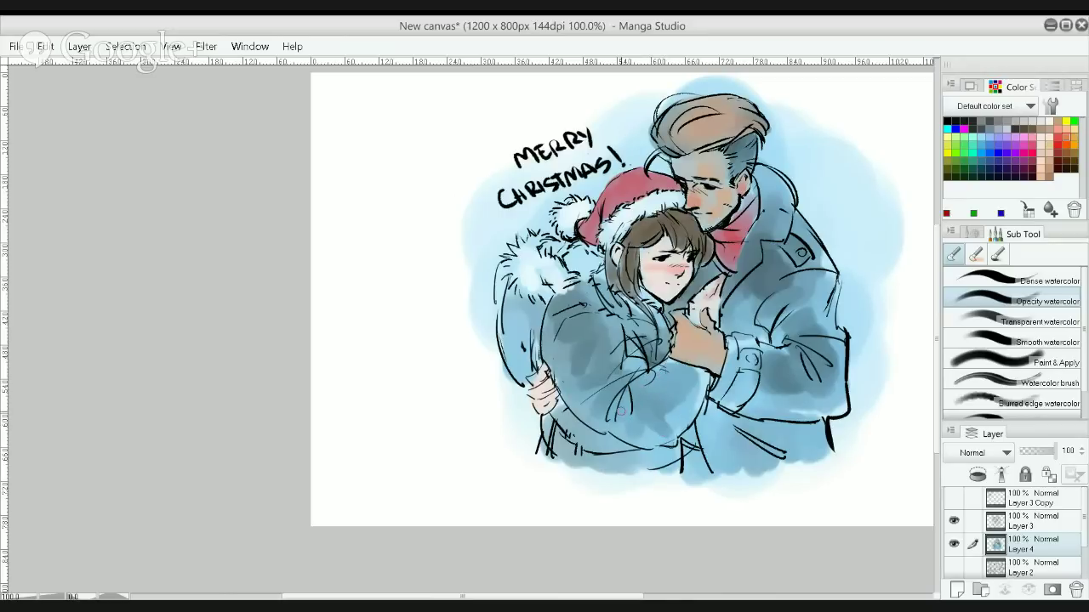
left_click_drag(621, 397, 627, 420)
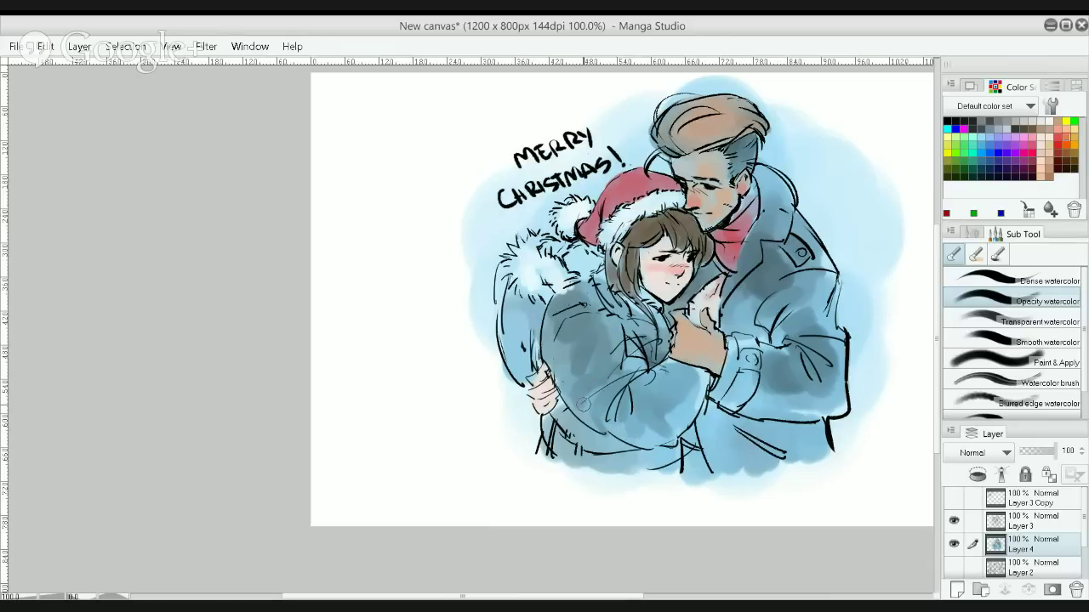
mouse_move(716, 420)
left_mouse_down()
mouse_move(781, 413)
mouse_move(727, 412)
mouse_move(829, 431)
mouse_move(699, 476)
mouse_move(698, 433)
mouse_move(693, 476)
mouse_move(693, 438)
left_mouse_up()
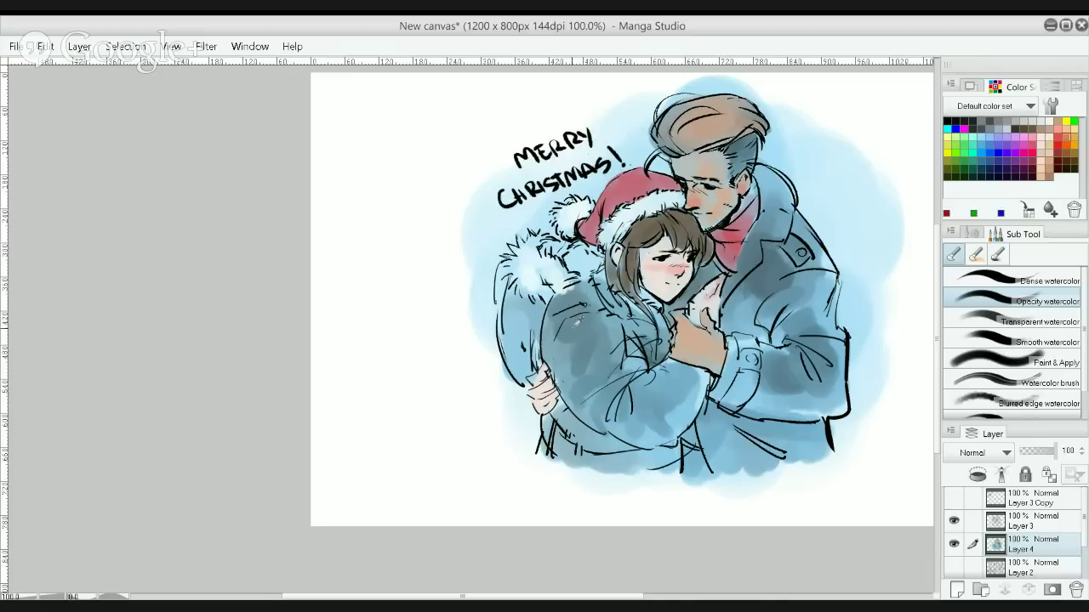
mouse_move(540, 329)
left_mouse_down()
mouse_move(538, 311)
mouse_move(535, 338)
mouse_move(521, 313)
mouse_move(532, 358)
mouse_move(516, 309)
left_mouse_up()
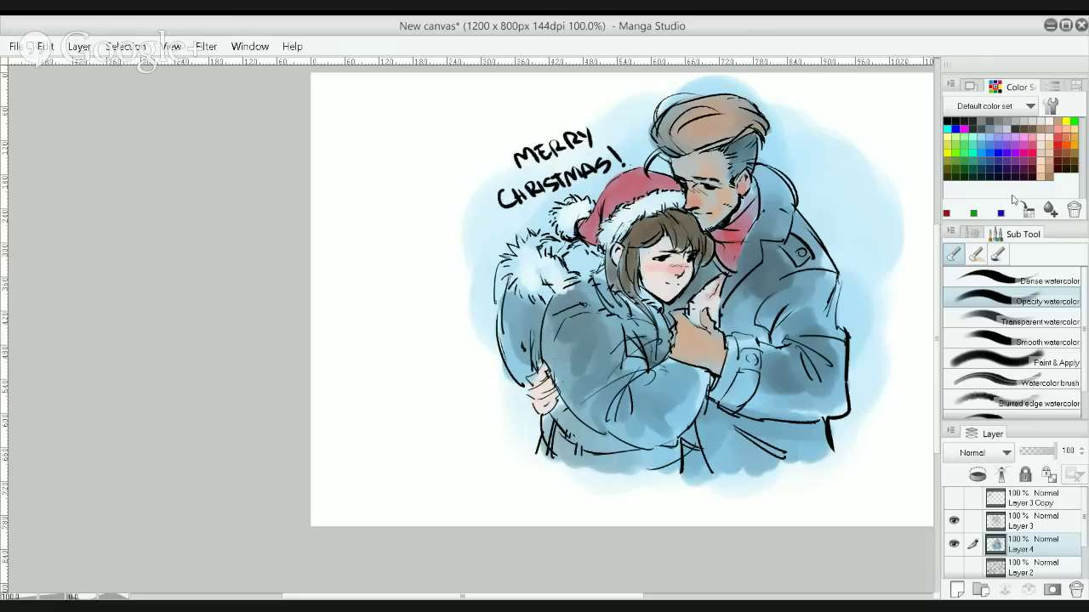
Pick a muted brown swatch to deepen the man's hair, and shade his coat cuff a darker blue-gray
left_click(1032, 129)
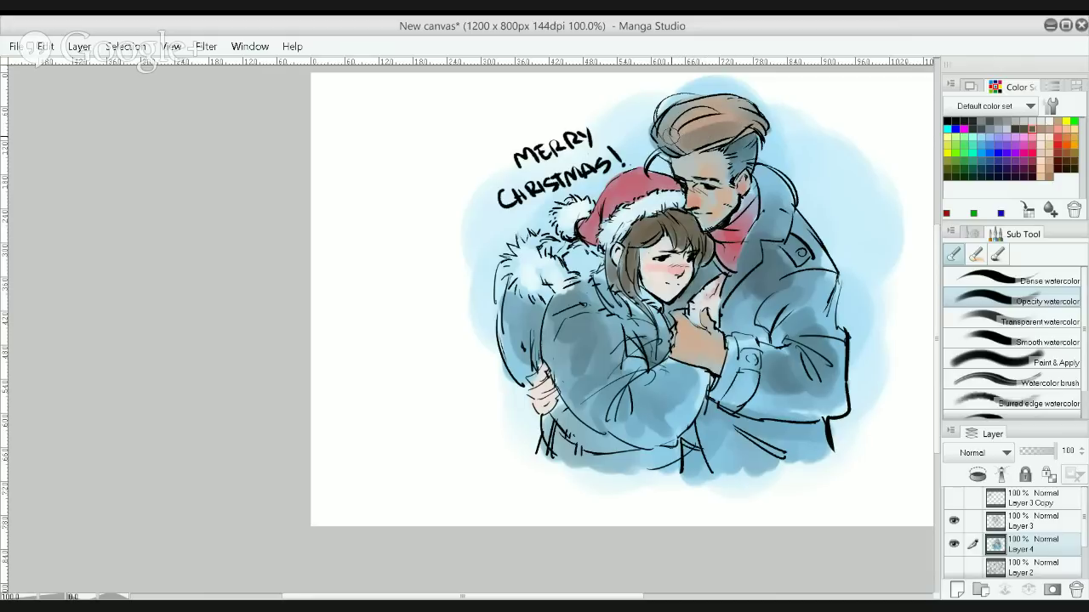
mouse_move(669, 134)
left_mouse_down()
mouse_move(728, 106)
mouse_move(747, 118)
mouse_move(691, 111)
left_mouse_up()
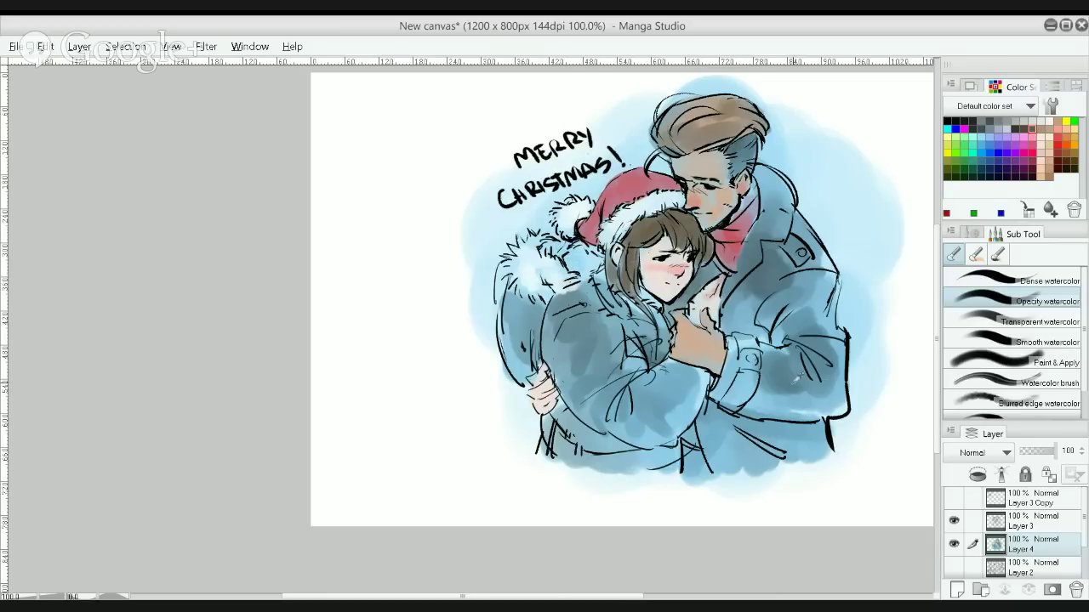
mouse_move(747, 361)
left_mouse_down()
mouse_move(740, 389)
mouse_move(749, 346)
mouse_move(738, 363)
mouse_move(732, 345)
mouse_move(727, 376)
left_mouse_up()
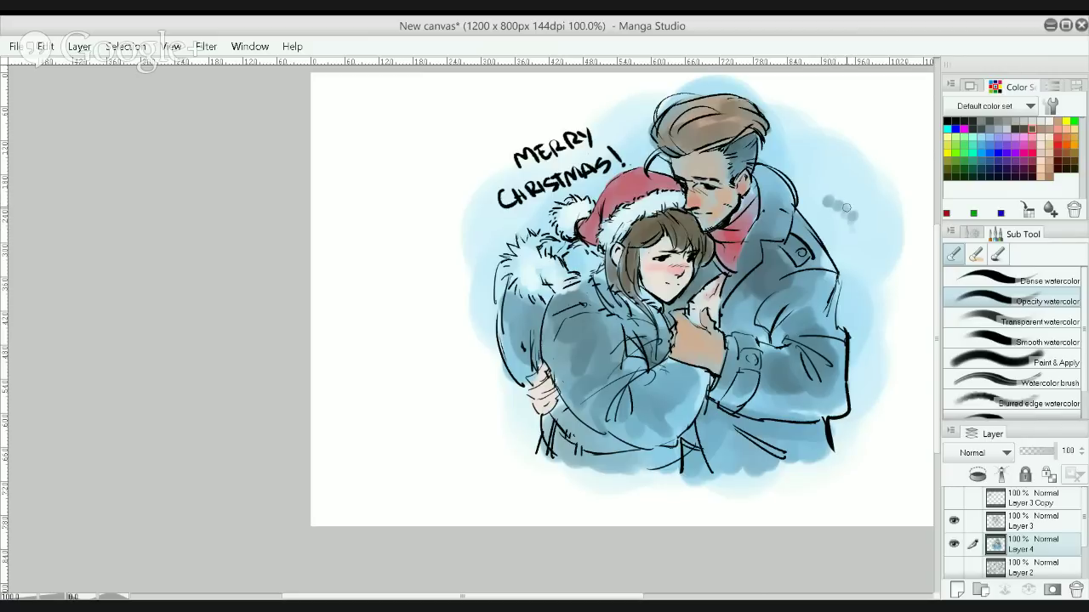
Block in a gray holly sprig with leaves and a berry cluster on the blue background beside the man's head
mouse_move(847, 203)
left_mouse_down()
mouse_move(829, 191)
mouse_move(854, 193)
left_mouse_up()
left_click(854, 197)
mouse_move(826, 175)
left_mouse_down()
mouse_move(827, 153)
mouse_move(829, 180)
mouse_move(830, 158)
mouse_move(819, 179)
mouse_move(804, 162)
left_mouse_up()
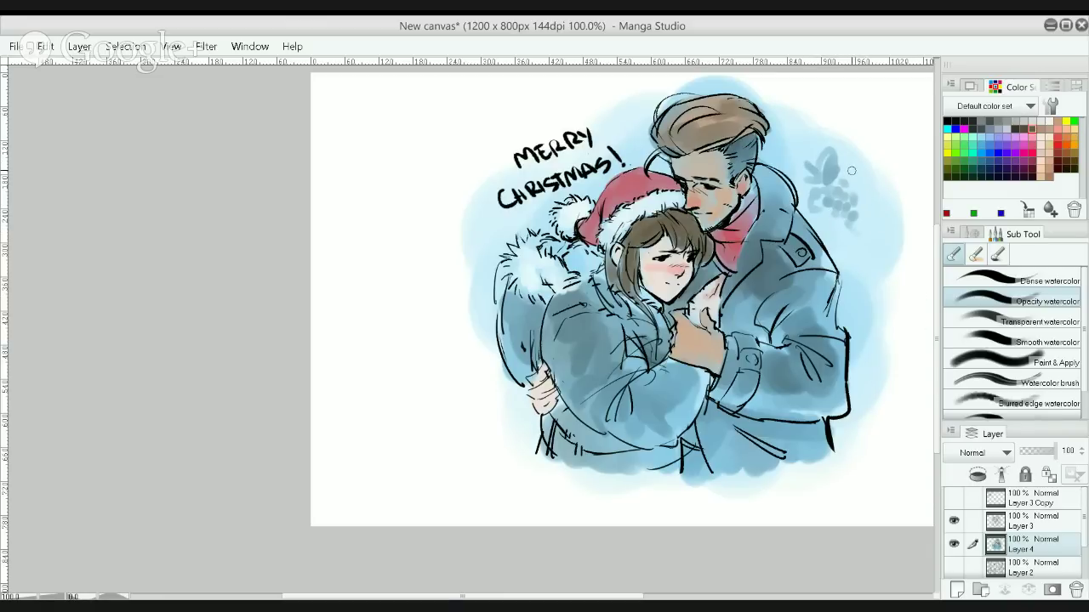
mouse_move(852, 171)
left_mouse_down()
mouse_move(876, 175)
mouse_move(848, 175)
mouse_move(868, 169)
left_mouse_up()
Pick a dark green swatch and paint three holly leaves with jagged edges over the gray sketch
left_click(980, 158)
mouse_move(824, 174)
left_mouse_down()
mouse_move(828, 138)
mouse_move(840, 180)
mouse_move(866, 166)
left_mouse_up()
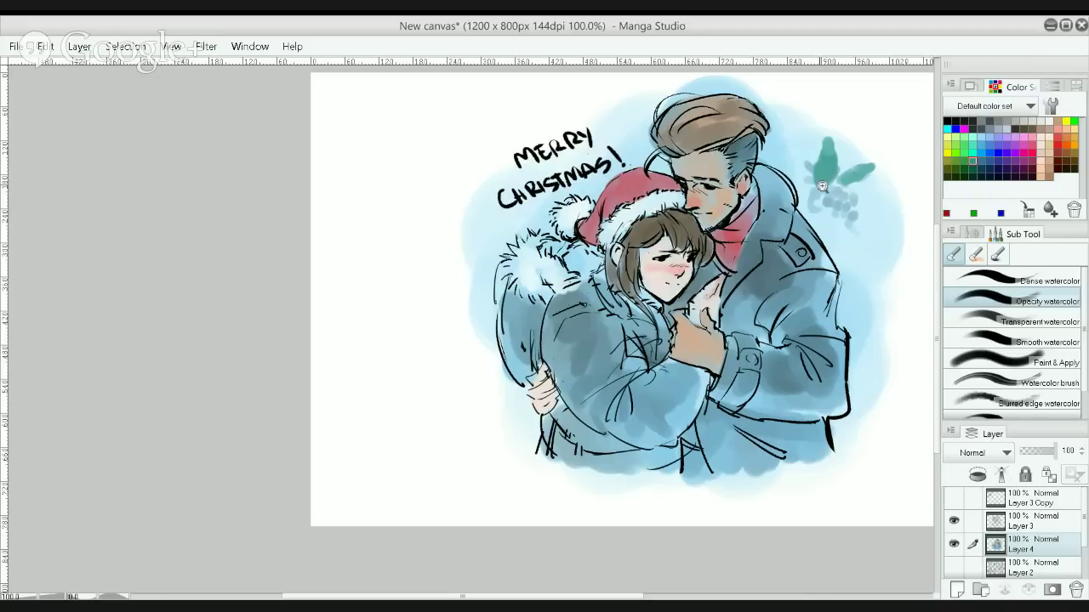
scroll(822, 185, "up", 3)
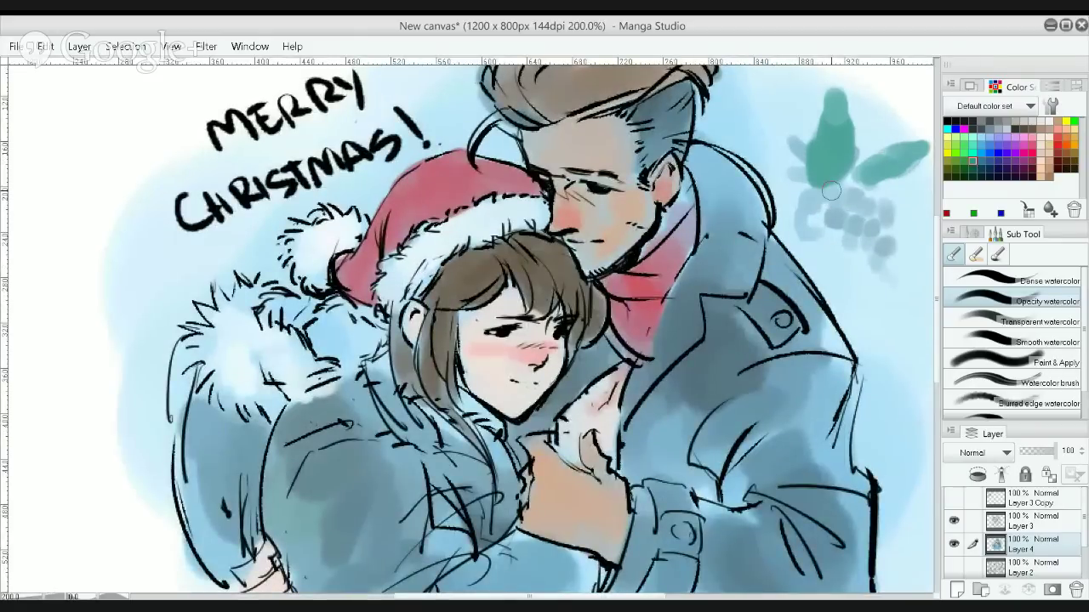
mouse_move(812, 179)
left_mouse_down()
mouse_move(803, 150)
mouse_move(823, 96)
left_mouse_up()
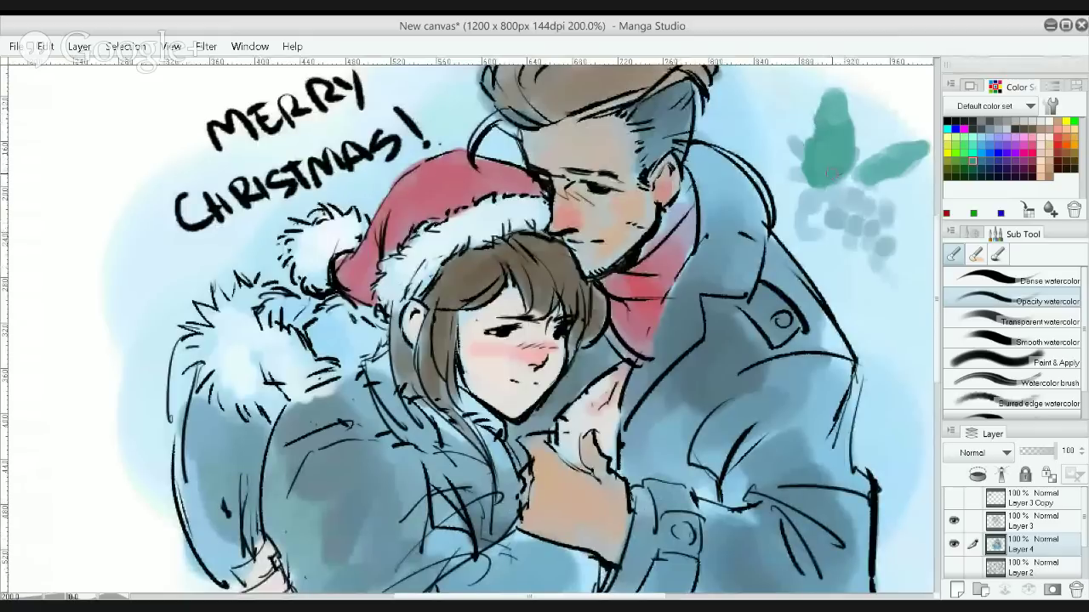
left_click_drag(861, 144, 843, 88)
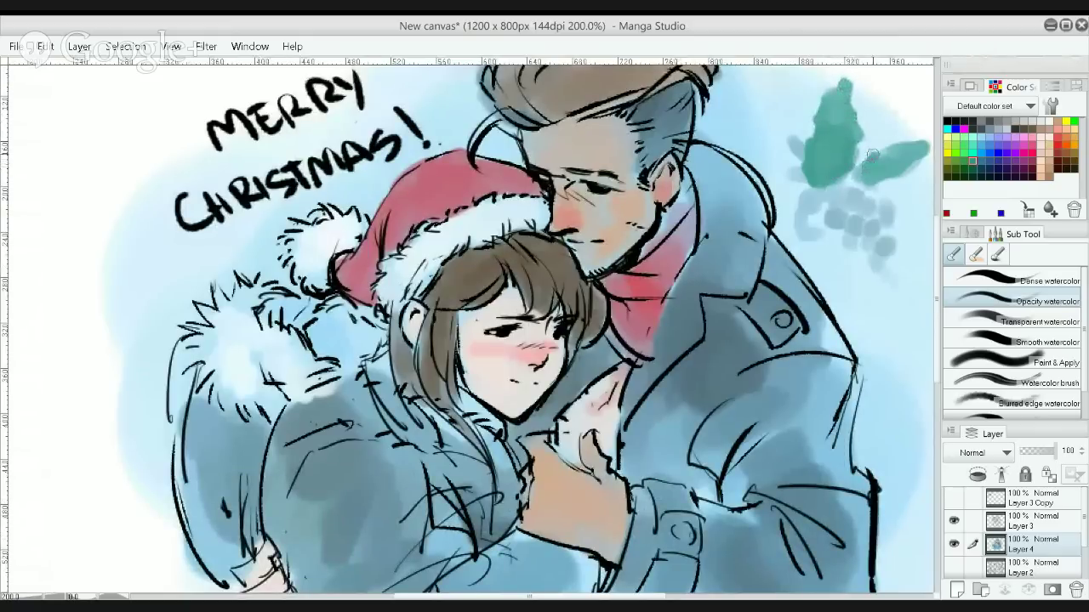
left_click_drag(887, 148, 916, 141)
mouse_move(870, 179)
left_mouse_down()
mouse_move(893, 184)
mouse_move(908, 164)
left_mouse_up()
mouse_move(807, 196)
left_mouse_down()
mouse_move(798, 213)
mouse_move(816, 193)
mouse_move(821, 202)
mouse_move(812, 223)
mouse_move(799, 219)
mouse_move(797, 243)
mouse_move(807, 219)
mouse_move(812, 240)
mouse_move(802, 244)
left_mouse_up()
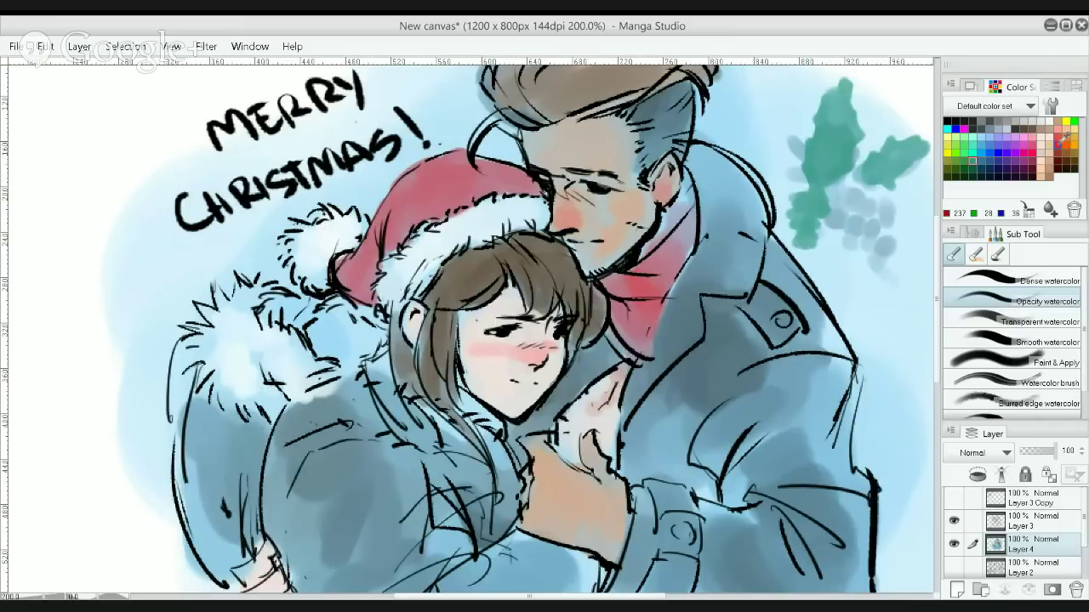
Pick the red swatch and dab round red berries over the gray cluster beneath the holly leaves
left_click(1058, 143)
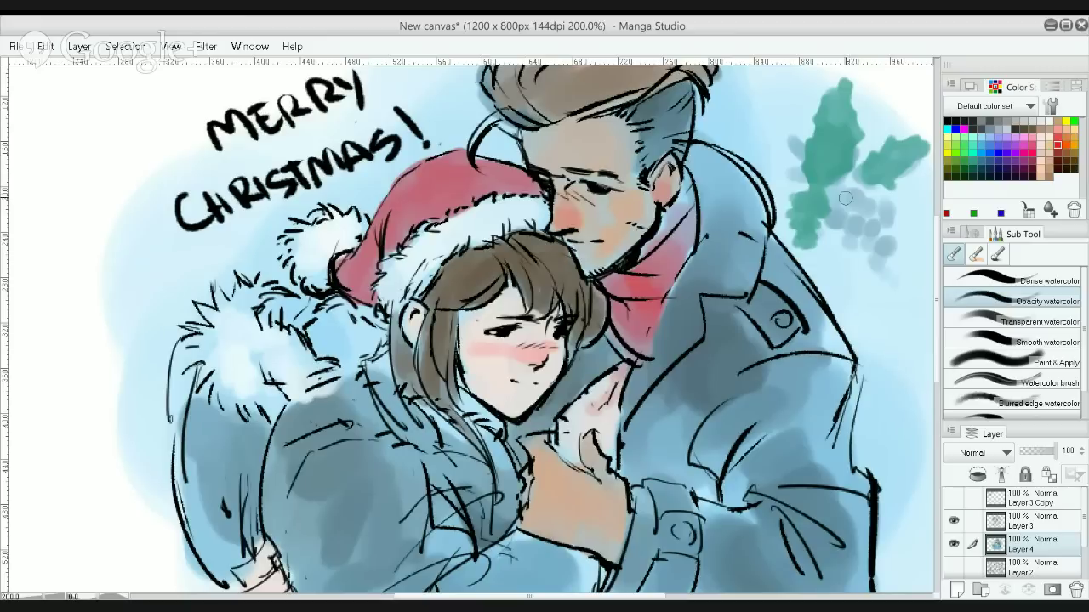
left_click_drag(836, 195, 835, 196)
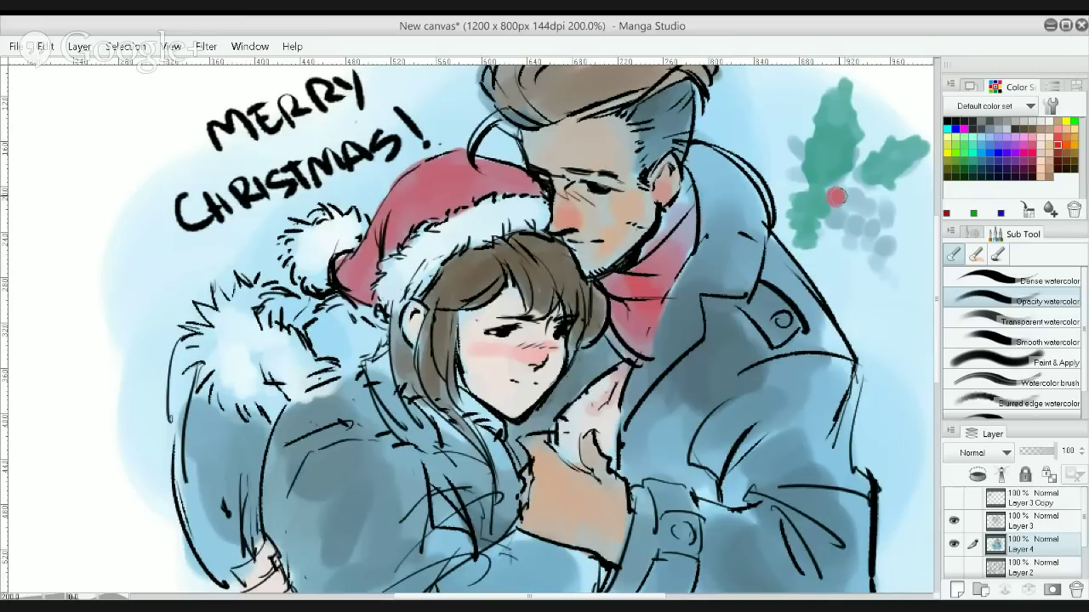
left_click(854, 198)
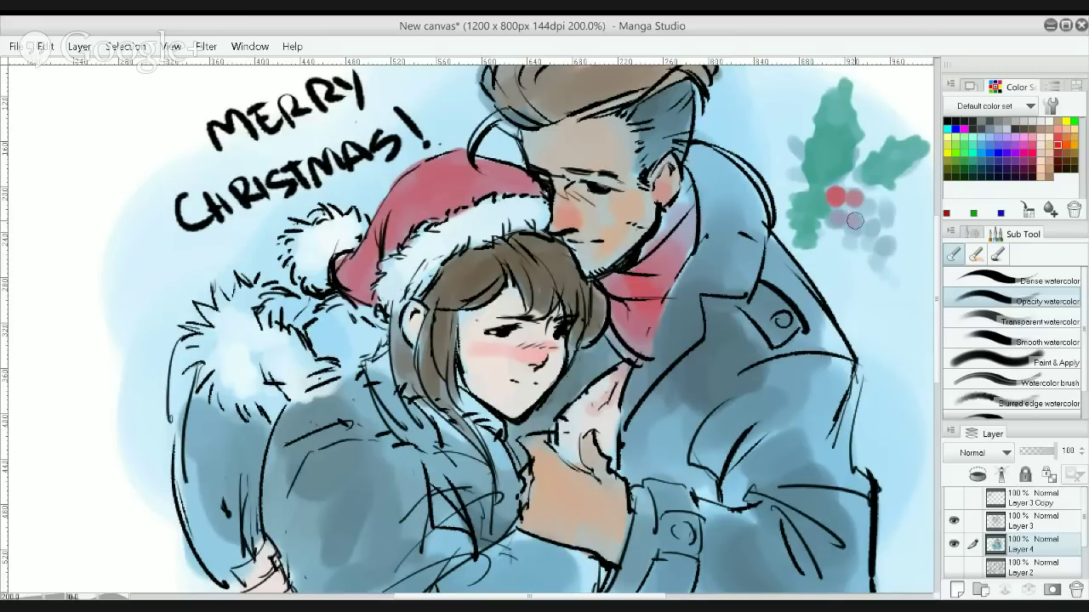
left_click(855, 221)
left_click(865, 210, "alt")
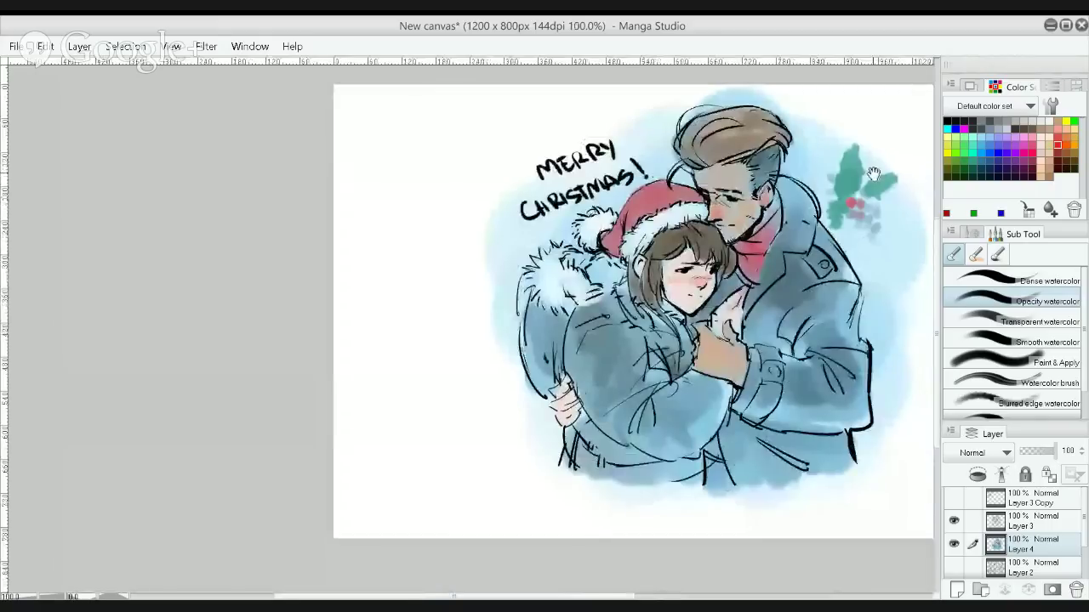
left_click(866, 214)
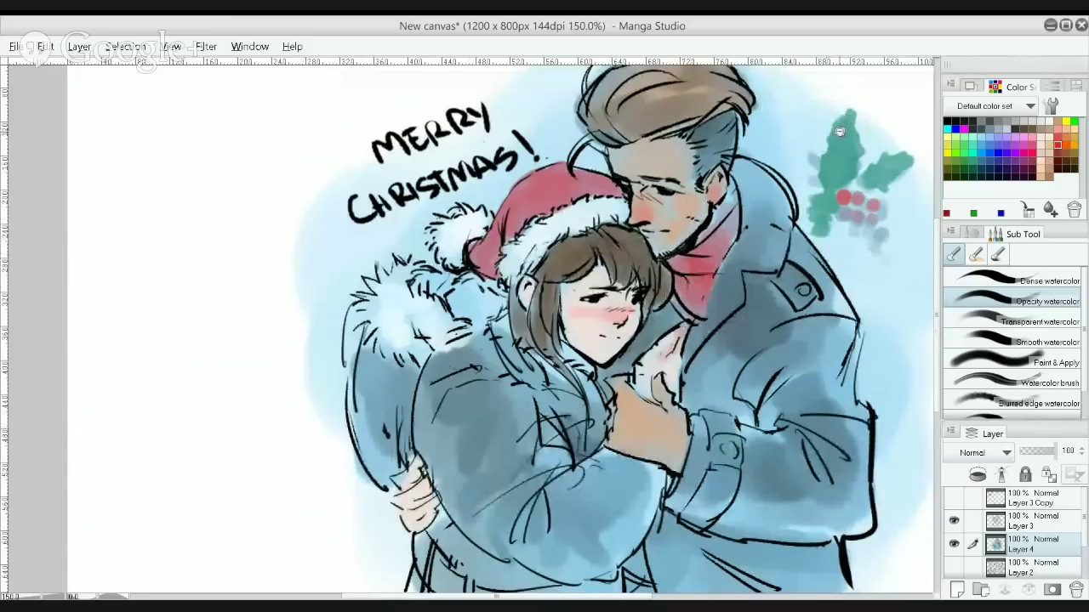
scroll(842, 128, "down", 2)
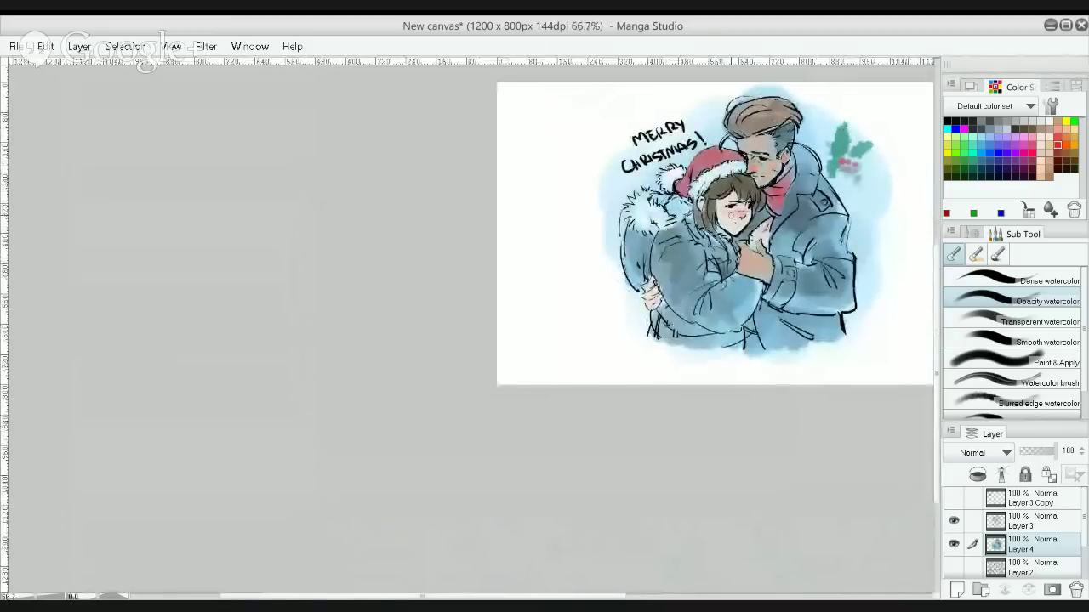
scroll(722, 221, "up", 2)
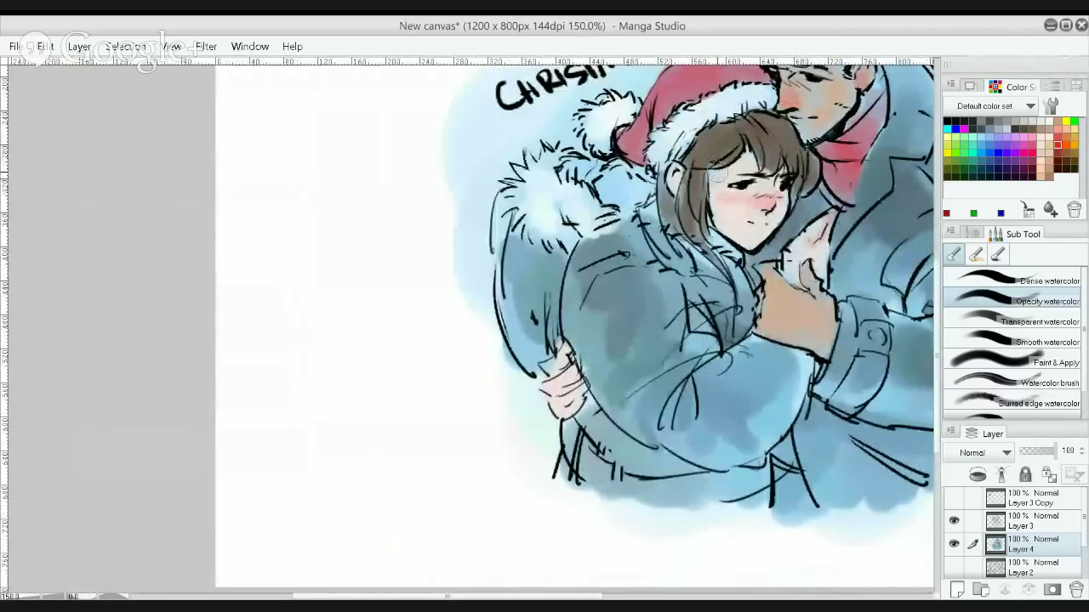
scroll(715, 170, "down", 2)
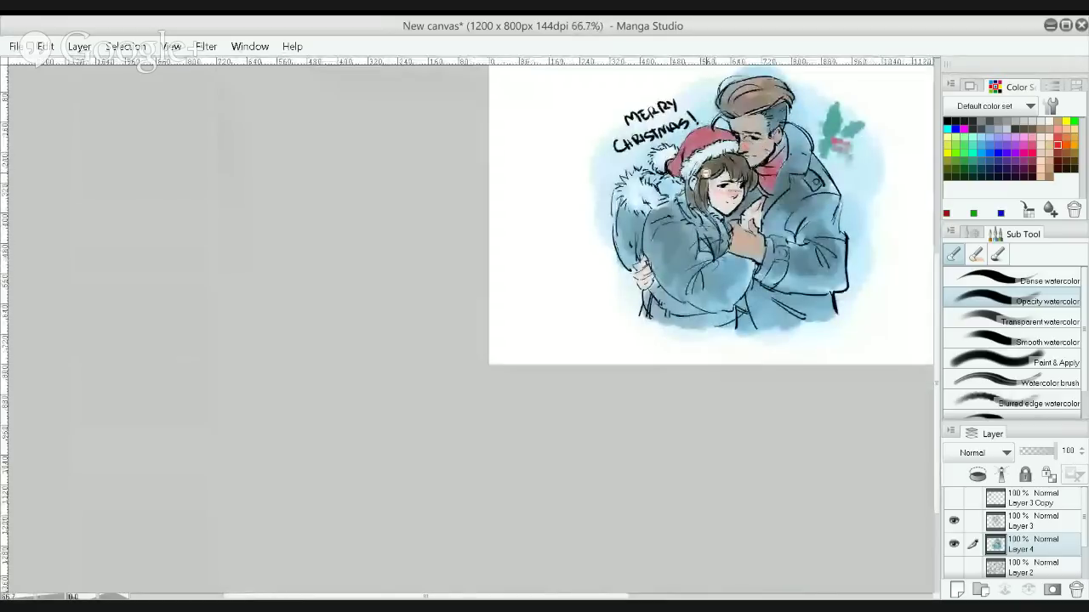
scroll(689, 204, "up", 2)
left_click_drag(802, 177, 689, 287)
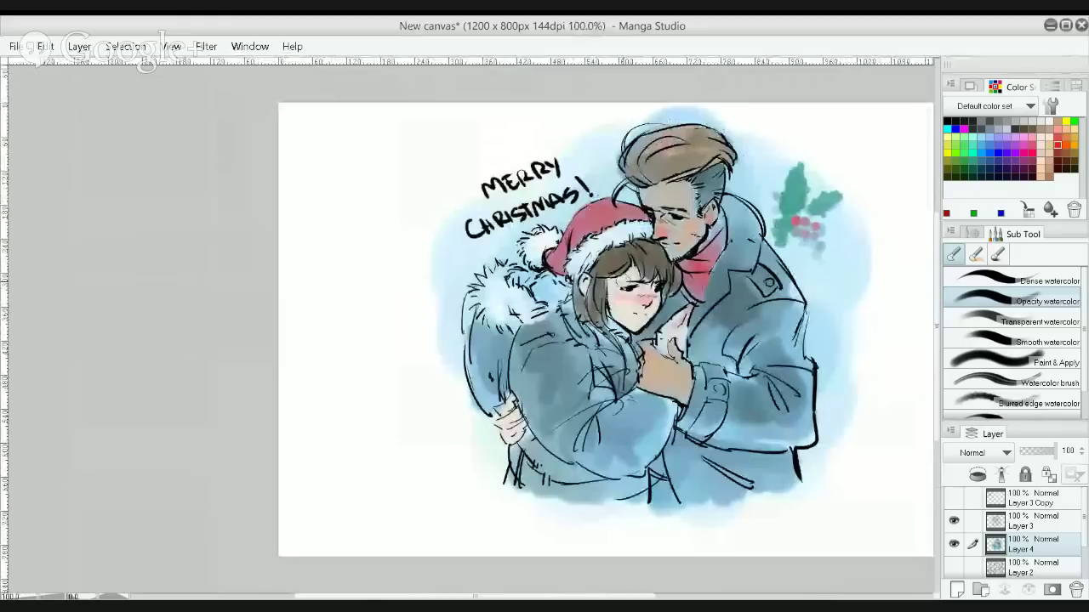
scroll(613, 281, "down", 2)
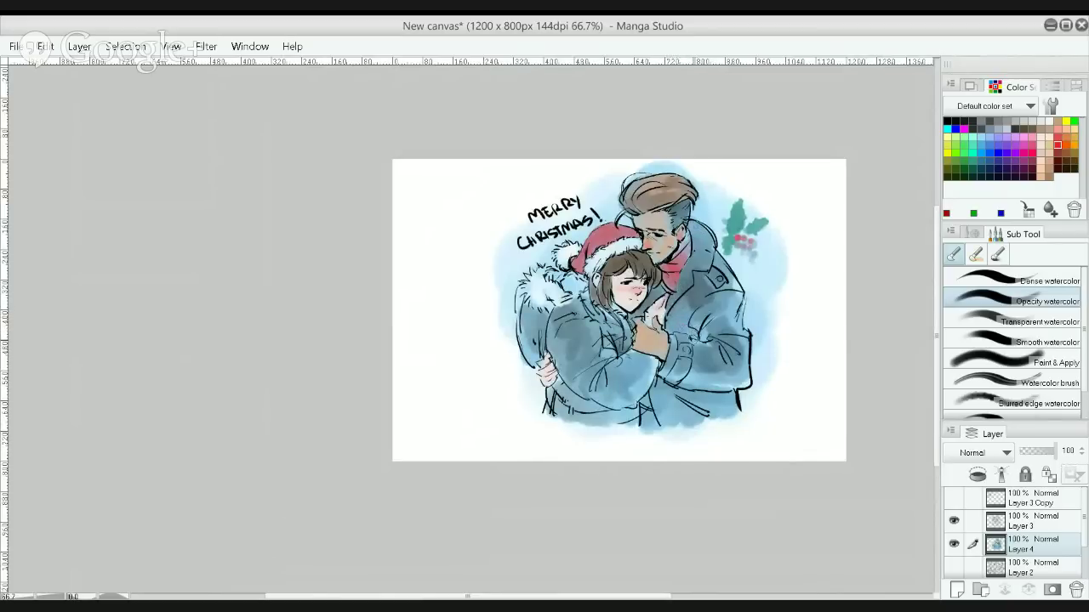
scroll(615, 310, "up", 1)
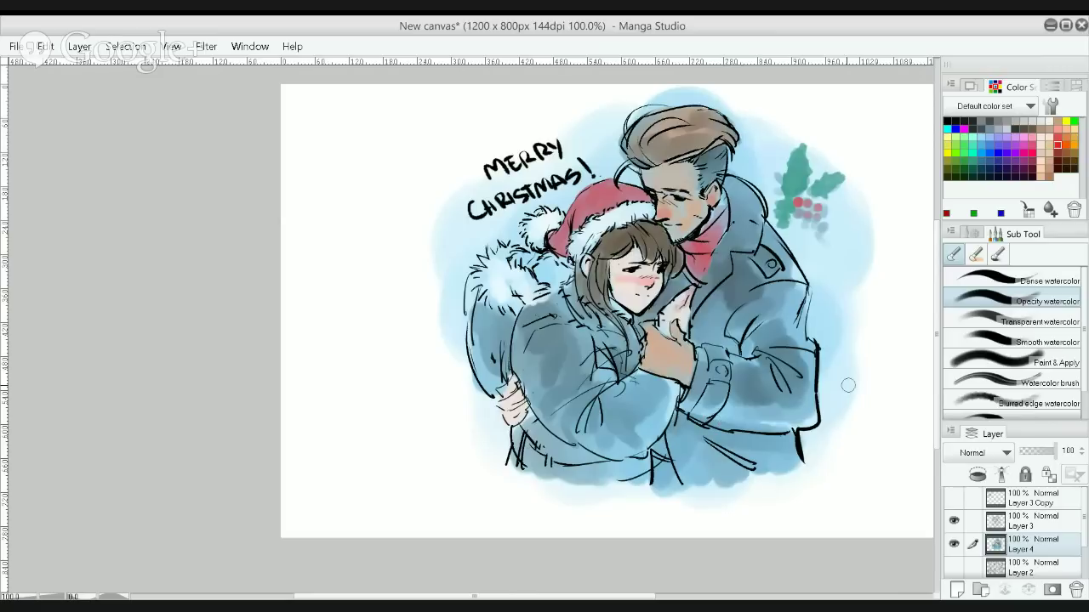
scroll(651, 283, "up", 1)
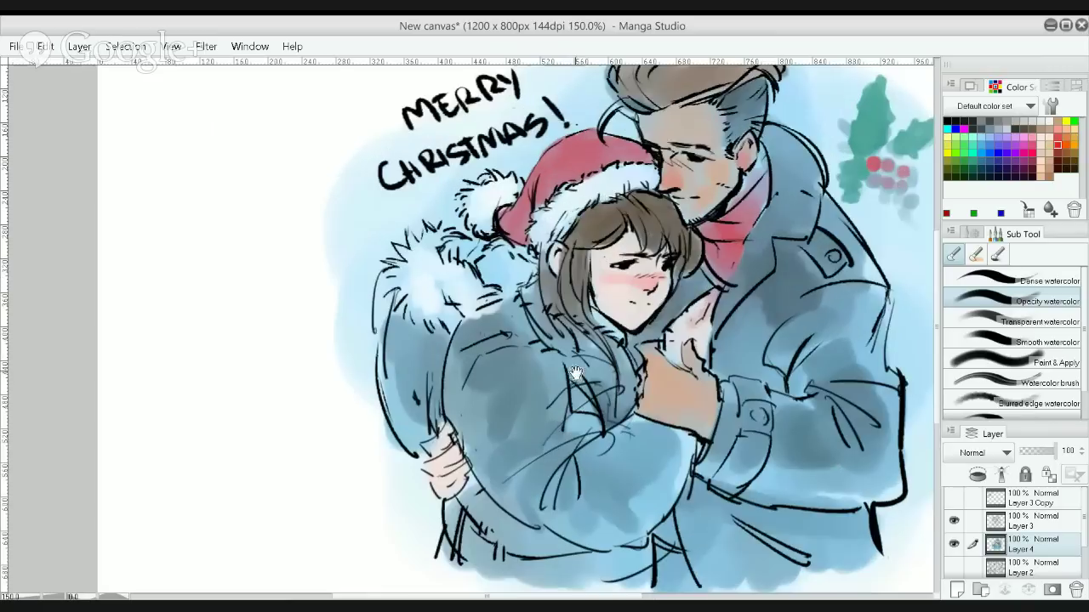
scroll(541, 343, "down", 1)
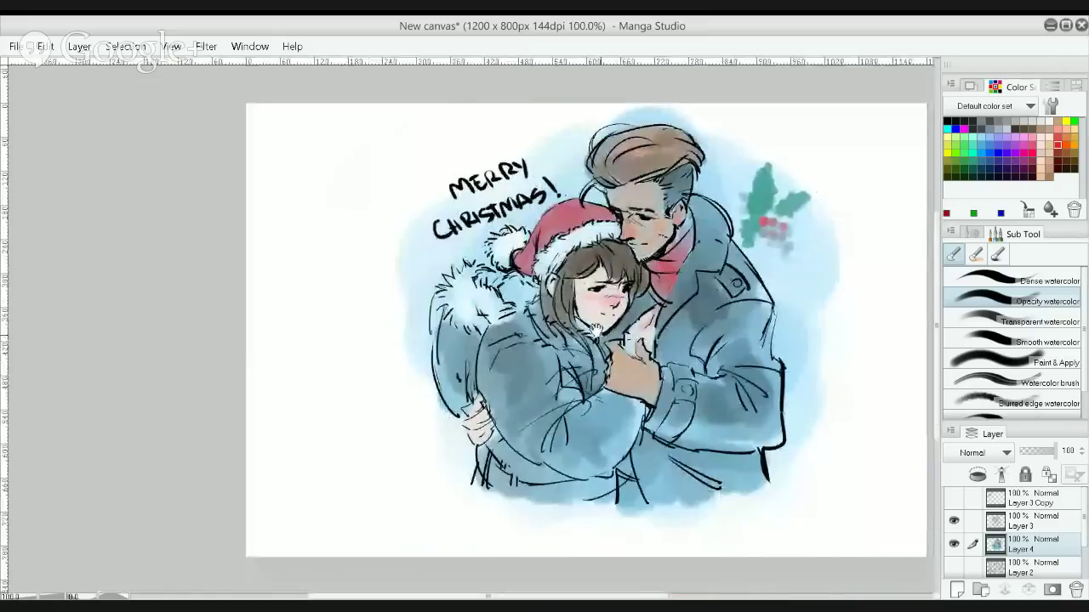
scroll(600, 347, "up", 1)
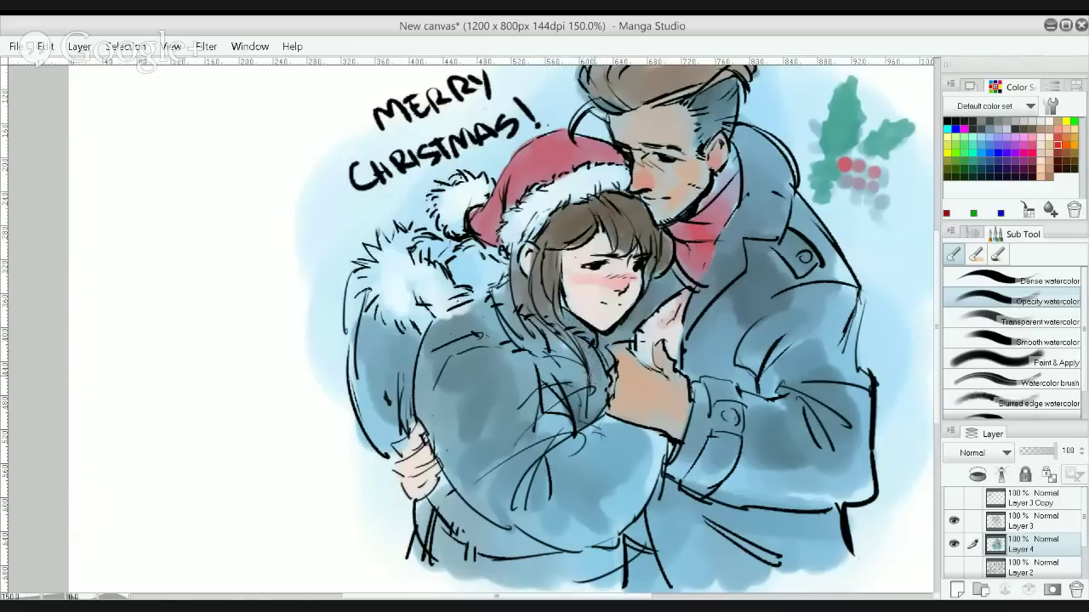
scroll(606, 349, "down", 3)
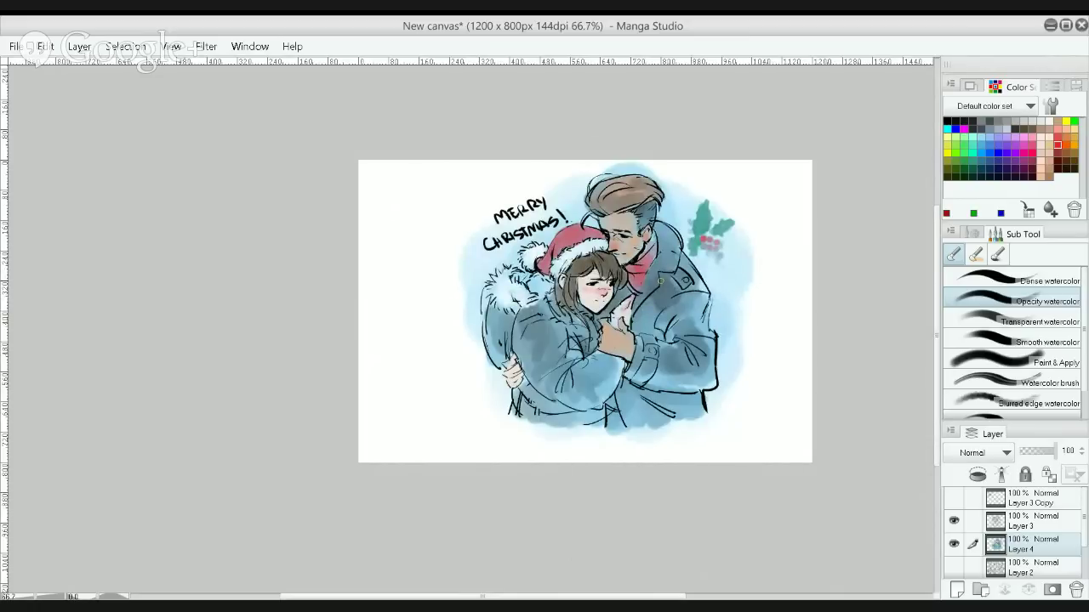
scroll(656, 342, "up", 1)
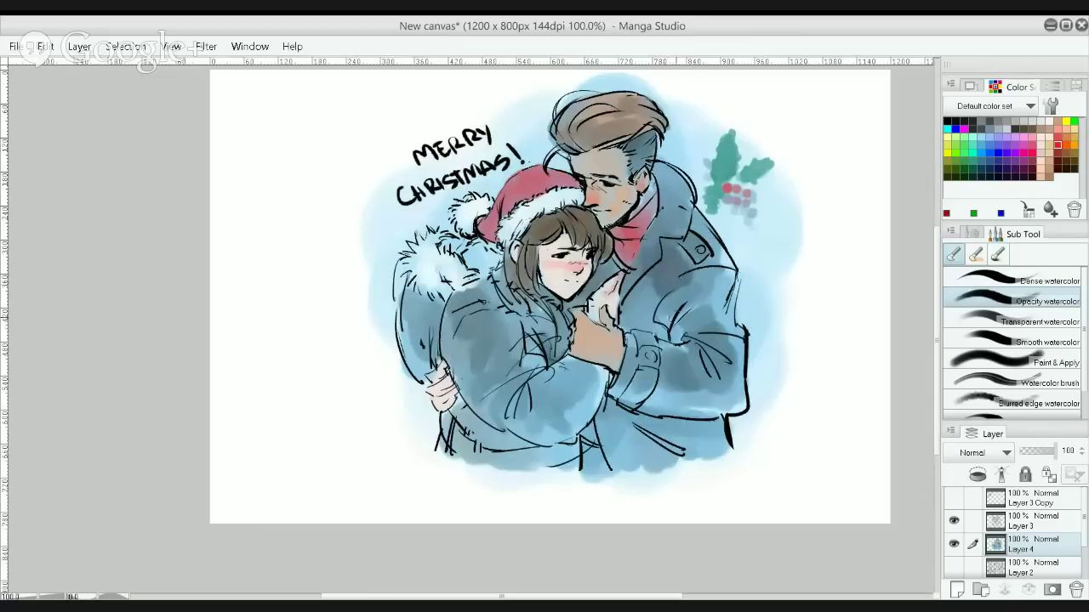
Pick a dark gray swatch and darken the man's coat across the collar, chest, sleeve and cuff
left_click_drag(678, 321, 691, 305)
left_click(973, 120)
mouse_move(668, 338)
left_mouse_down()
mouse_move(712, 334)
mouse_move(685, 328)
mouse_move(705, 327)
mouse_move(672, 295)
mouse_move(650, 330)
mouse_move(633, 322)
mouse_move(655, 294)
mouse_move(644, 324)
mouse_move(627, 321)
mouse_move(661, 308)
mouse_move(665, 319)
mouse_move(698, 285)
mouse_move(673, 292)
mouse_move(670, 251)
mouse_move(651, 265)
mouse_move(665, 219)
mouse_move(647, 245)
mouse_move(675, 220)
left_mouse_up()
mouse_move(644, 270)
left_mouse_down()
mouse_move(628, 328)
mouse_move(645, 289)
mouse_move(664, 304)
left_mouse_up()
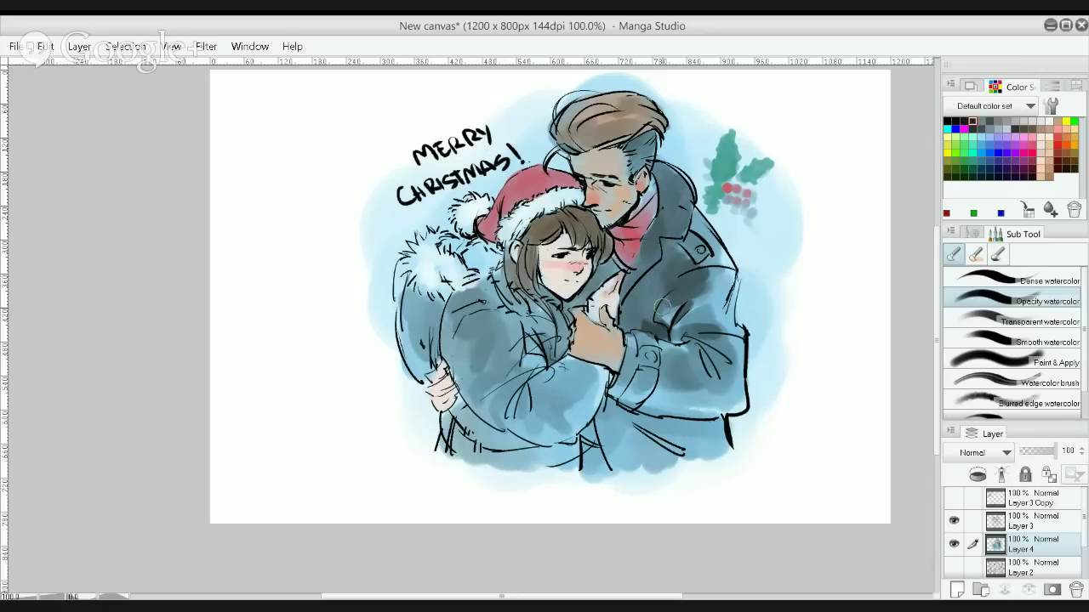
mouse_move(711, 332)
left_mouse_down()
mouse_move(711, 266)
mouse_move(689, 248)
mouse_move(704, 223)
left_mouse_up()
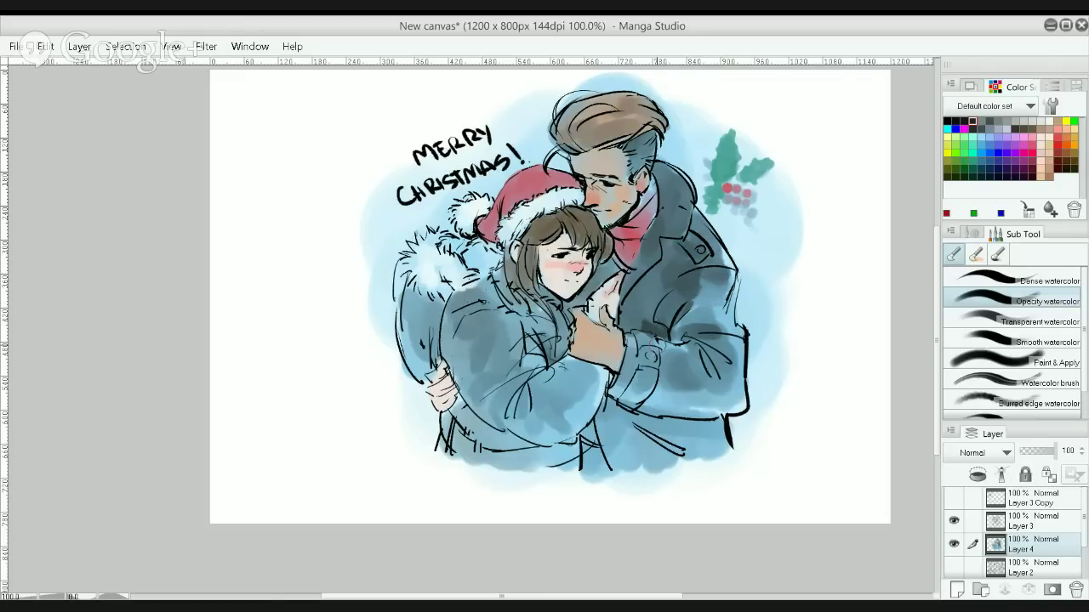
mouse_move(644, 349)
left_mouse_down()
mouse_move(634, 375)
mouse_move(644, 378)
mouse_move(650, 342)
mouse_move(656, 383)
mouse_move(660, 345)
mouse_move(673, 370)
mouse_move(677, 352)
mouse_move(690, 375)
mouse_move(695, 349)
mouse_move(672, 374)
mouse_move(637, 391)
mouse_move(635, 380)
mouse_move(689, 419)
mouse_move(685, 389)
mouse_move(729, 389)
mouse_move(737, 400)
mouse_move(706, 333)
mouse_move(731, 358)
left_mouse_up()
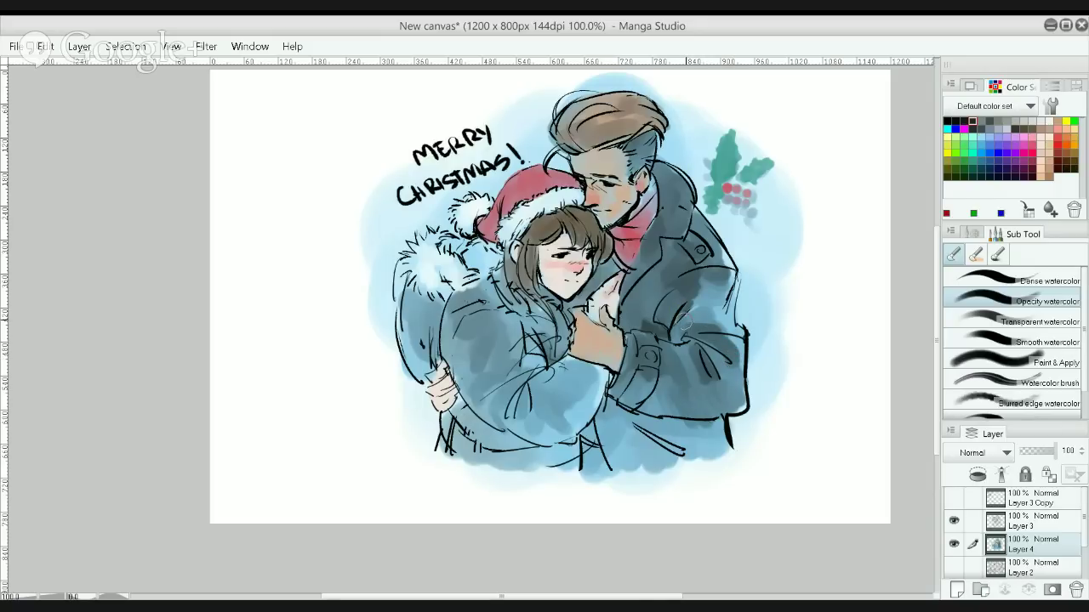
mouse_move(684, 320)
left_mouse_down()
mouse_move(706, 314)
mouse_move(702, 293)
mouse_move(718, 300)
mouse_move(729, 257)
mouse_move(716, 238)
mouse_move(733, 317)
left_mouse_up()
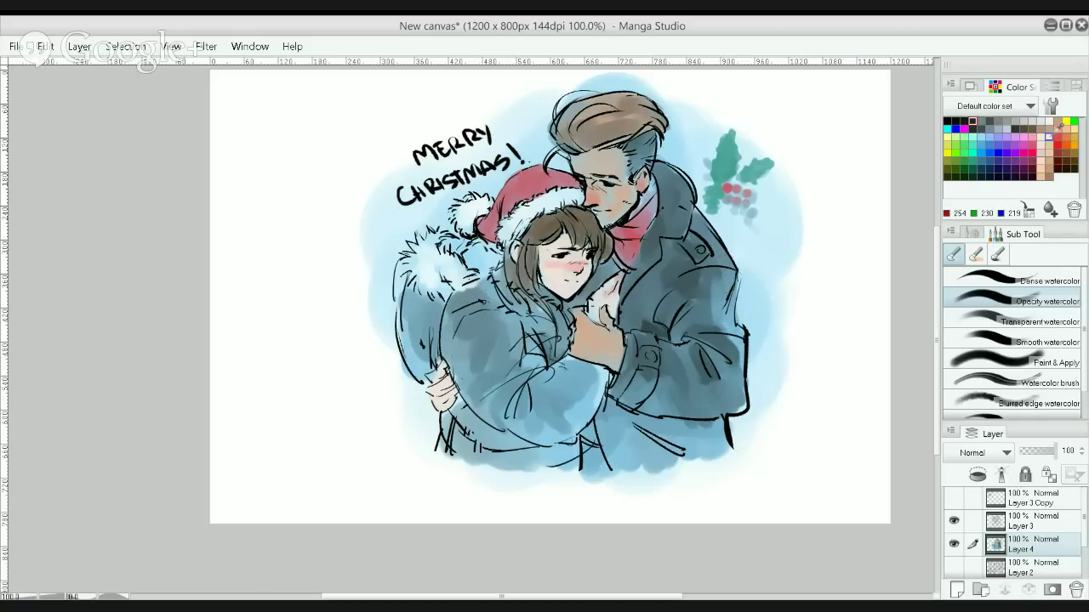
left_click(1032, 129)
mouse_move(487, 286)
left_mouse_down()
mouse_move(493, 318)
mouse_move(475, 322)
mouse_move(498, 327)
mouse_move(479, 364)
mouse_move(497, 344)
mouse_move(499, 376)
mouse_move(512, 347)
left_mouse_up()
key("ctrl+z")
Pick an orange-brown swatch and paint warm patches over the blue sleeves and lower hem of the girl's coat
left_click(1066, 135)
mouse_move(490, 294)
left_mouse_down()
mouse_move(493, 311)
mouse_move(480, 289)
mouse_move(471, 324)
mouse_move(491, 355)
mouse_move(459, 342)
mouse_move(458, 322)
left_mouse_up()
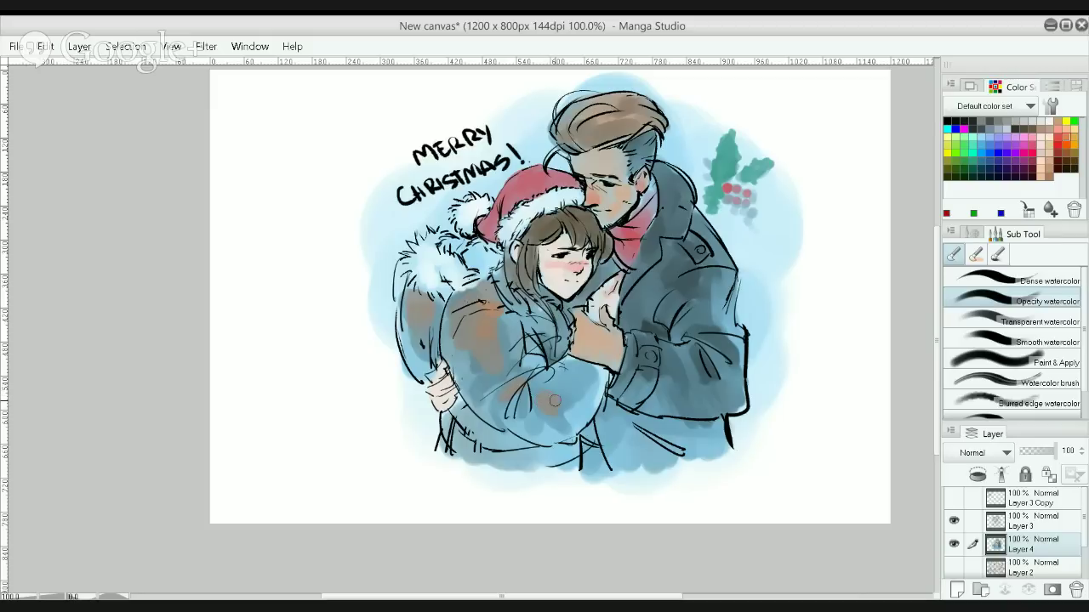
left_click_drag(555, 401, 569, 379)
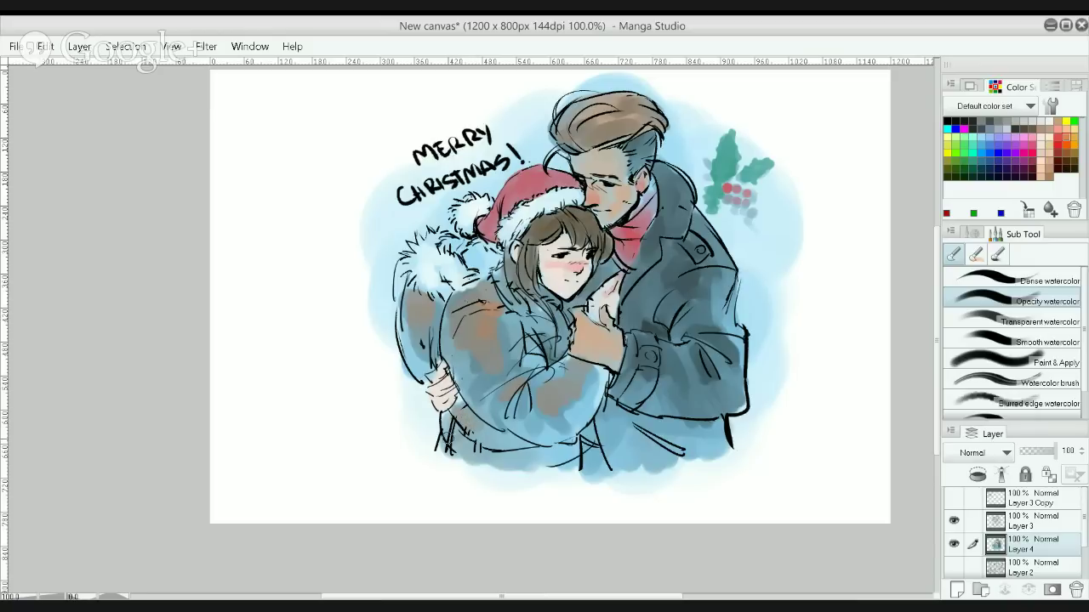
left_click_drag(449, 437, 469, 449)
Pick a tan swatch and touch up the edge of the girl's hair beside the man's scarf with a smaller brush
scroll(589, 247, "up", 1)
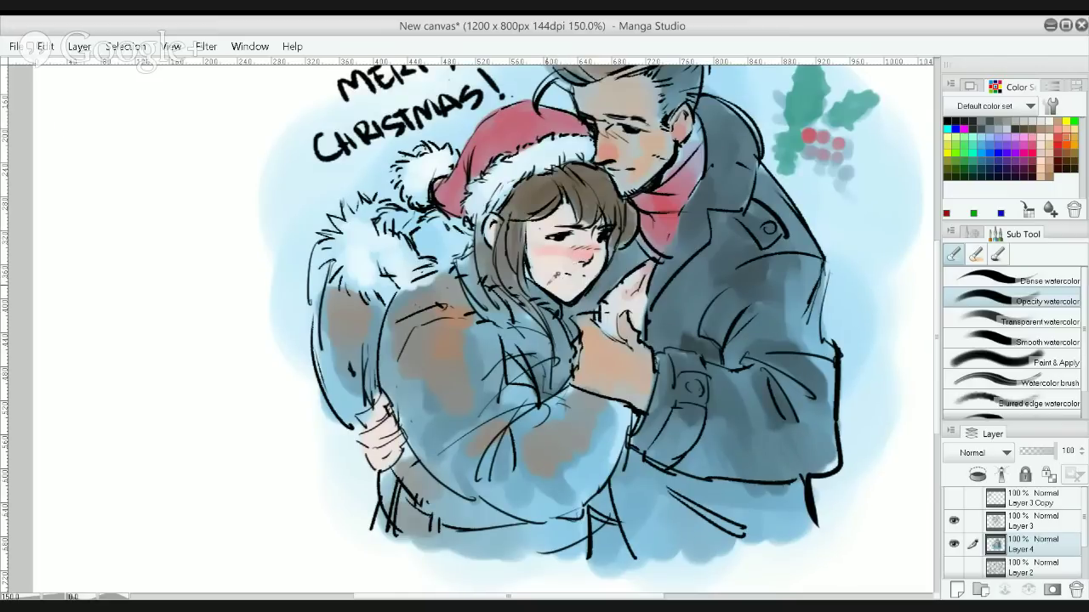
left_click(1049, 158)
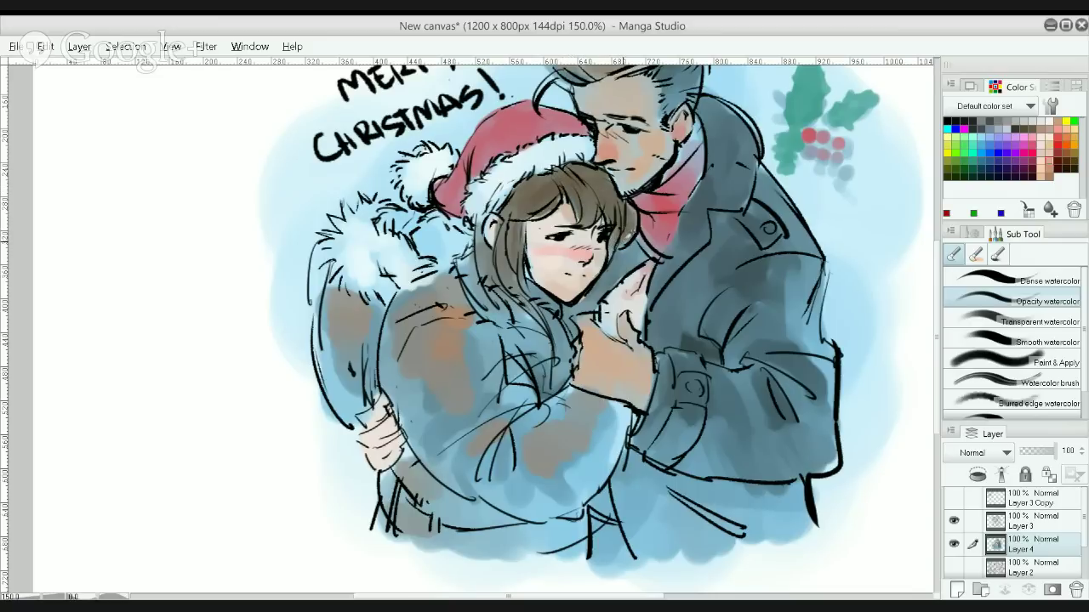
left_click_drag(632, 224, 625, 240)
Blend more dark blue-gray shading into the lapel and upper sleeve of the man's coat
scroll(591, 203, "down", 2)
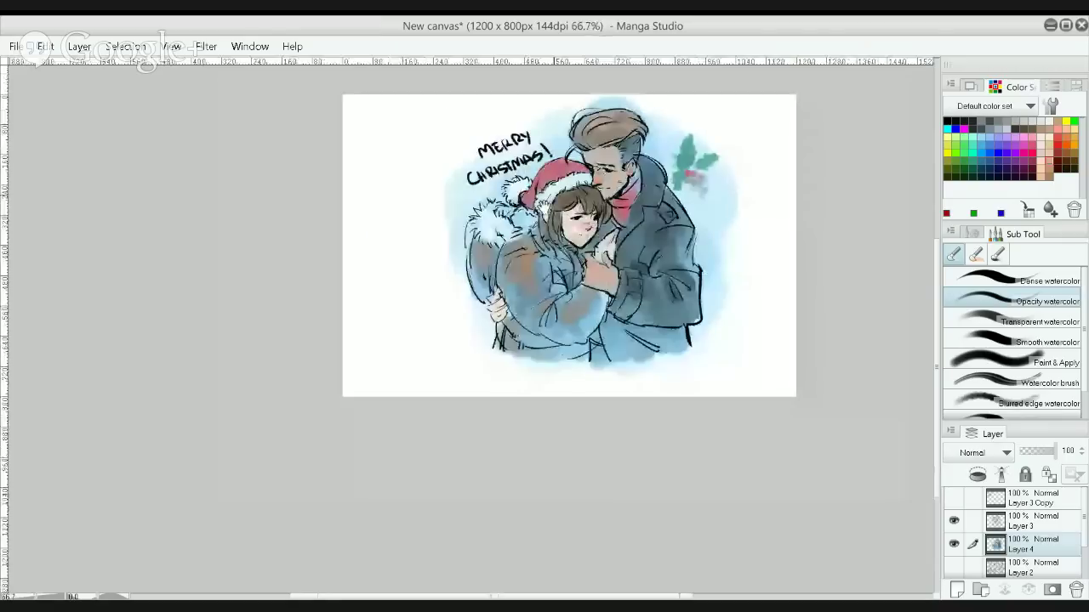
scroll(544, 255, "up", 1)
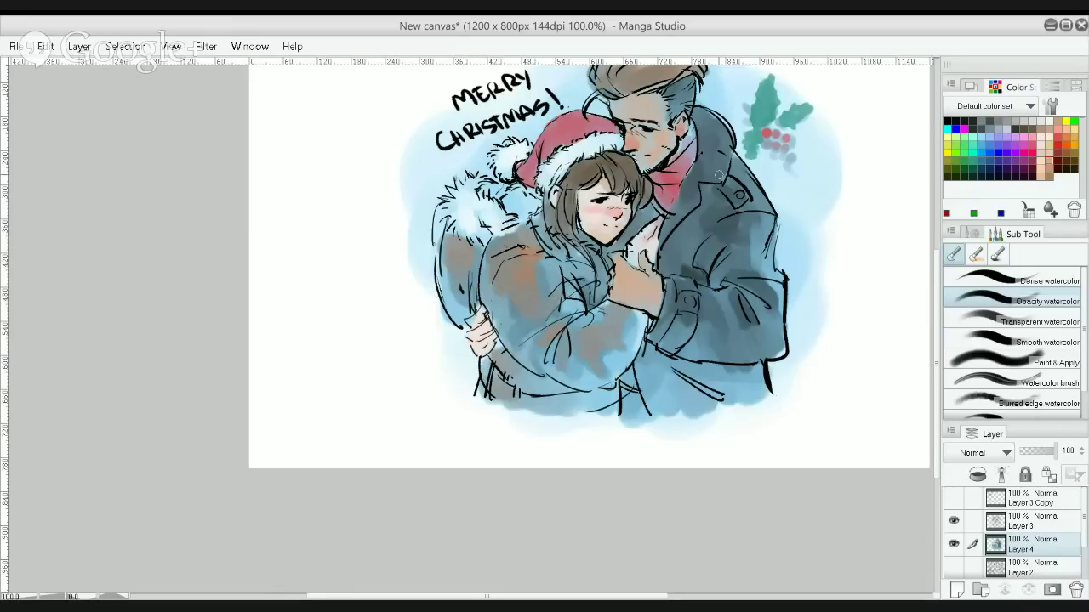
mouse_move(682, 195)
left_mouse_down()
mouse_move(674, 206)
mouse_move(676, 198)
left_mouse_up()
mouse_move(769, 239)
left_mouse_down()
mouse_move(773, 224)
mouse_move(755, 232)
left_mouse_up()
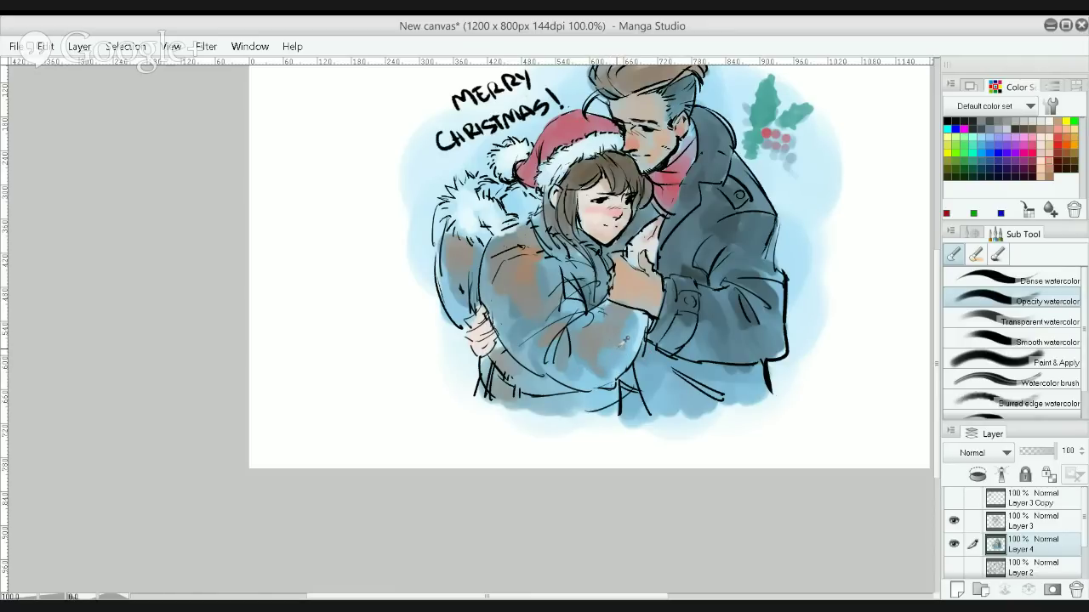
Switch to the Dense watercolor brush and shade the girl's hood behind the fur trim dark gray-blue
left_click(1013, 281)
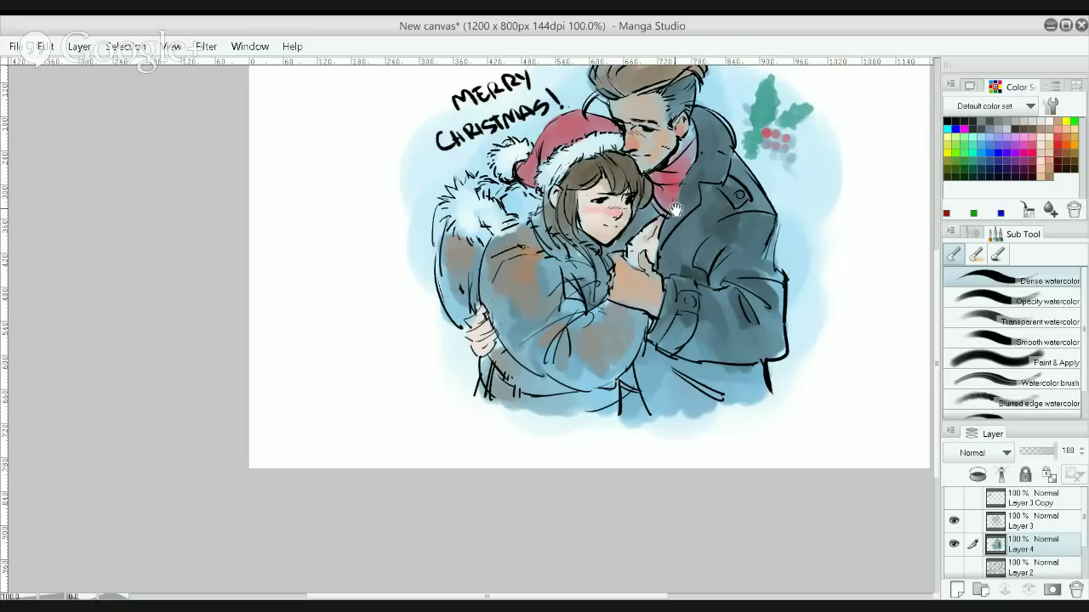
left_click_drag(652, 185, 648, 232)
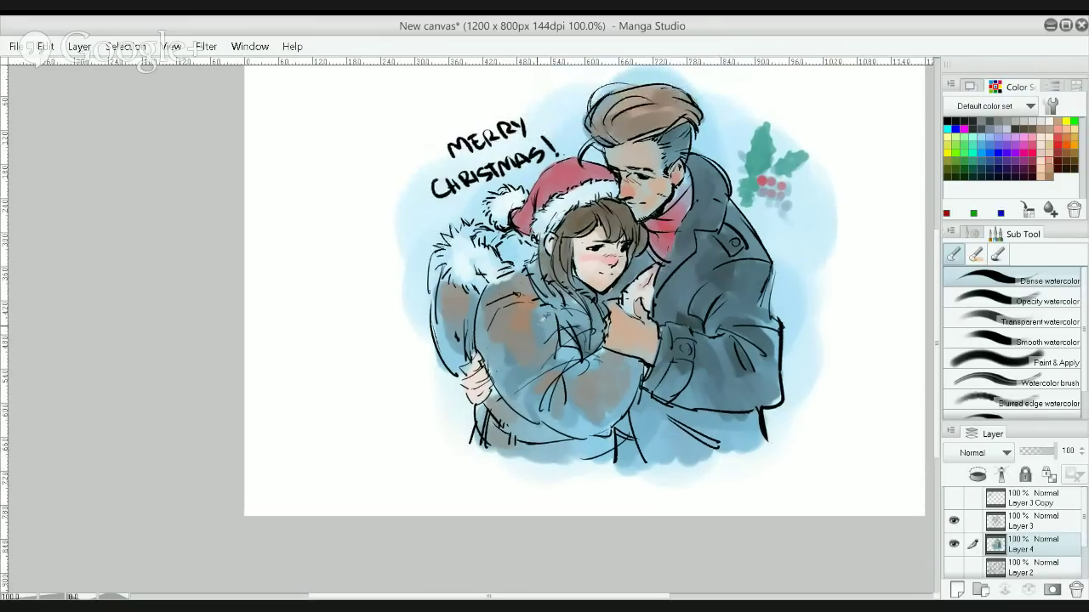
mouse_move(510, 247)
left_mouse_down()
mouse_move(517, 264)
mouse_move(532, 247)
mouse_move(515, 240)
mouse_move(472, 262)
mouse_move(484, 240)
mouse_move(500, 265)
mouse_move(536, 275)
left_mouse_up()
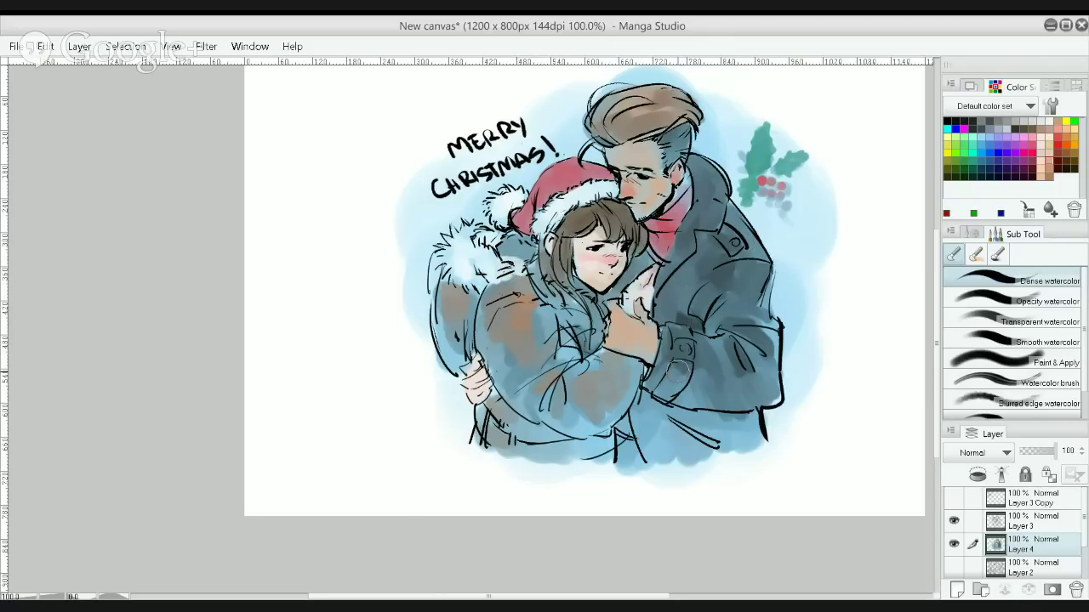
Darken the man's cuff and lower coat with gray-blue, and add brown-orange strokes to the girl's sleeve and hem
mouse_move(678, 372)
left_mouse_down()
mouse_move(691, 397)
mouse_move(702, 370)
mouse_move(686, 372)
mouse_move(671, 424)
mouse_move(650, 417)
mouse_move(646, 408)
mouse_move(703, 418)
mouse_move(730, 439)
mouse_move(690, 415)
mouse_move(737, 430)
mouse_move(698, 420)
mouse_move(735, 414)
mouse_move(739, 427)
mouse_move(730, 420)
mouse_move(660, 456)
mouse_move(634, 402)
mouse_move(645, 445)
mouse_move(639, 409)
mouse_move(666, 456)
mouse_move(652, 413)
mouse_move(675, 451)
mouse_move(660, 421)
mouse_move(707, 451)
mouse_move(623, 449)
left_mouse_up()
left_click_drag(628, 448, 627, 424)
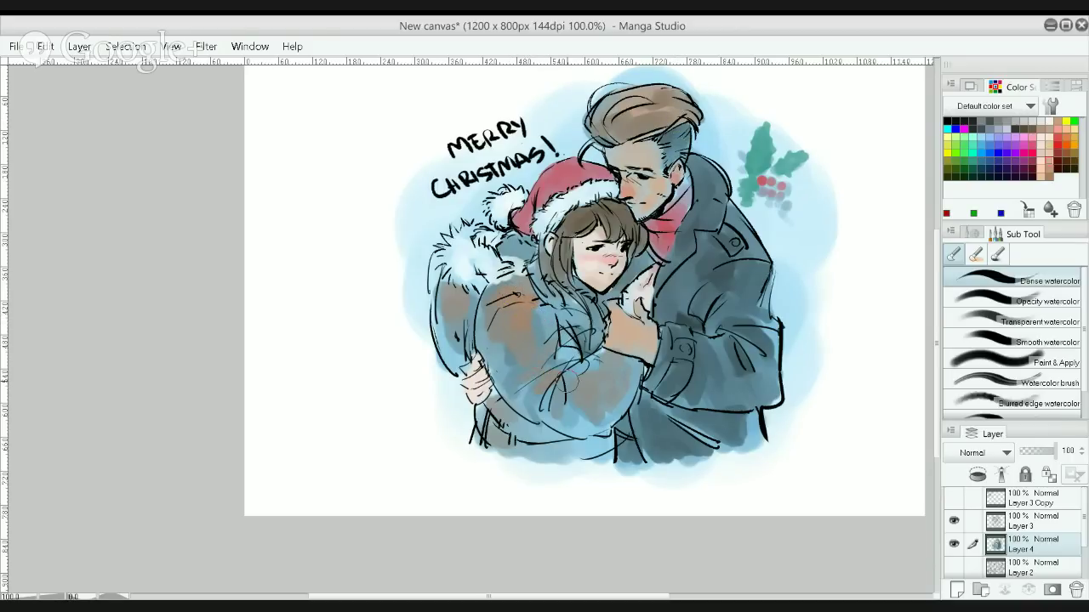
left_click_drag(518, 388, 556, 374)
left_click_drag(516, 449, 575, 449)
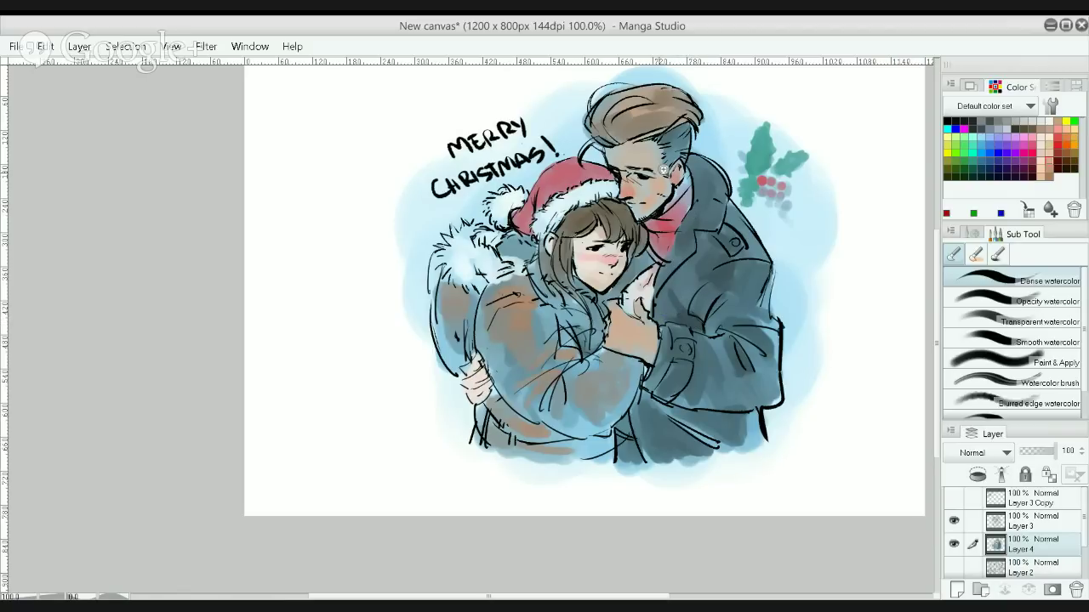
Lighten the man's forehead and face with a pale skin tone, and reduce the brush size for finer details
scroll(661, 174, "up", 1)
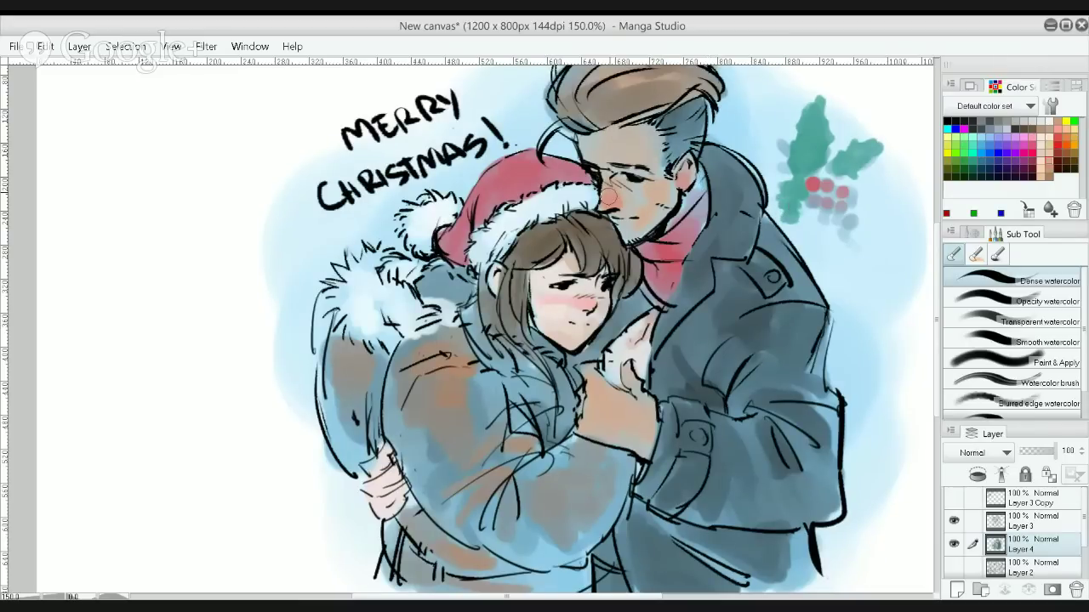
mouse_move(626, 154)
left_mouse_down()
mouse_move(634, 134)
mouse_move(618, 147)
mouse_move(630, 155)
mouse_move(624, 129)
left_mouse_up()
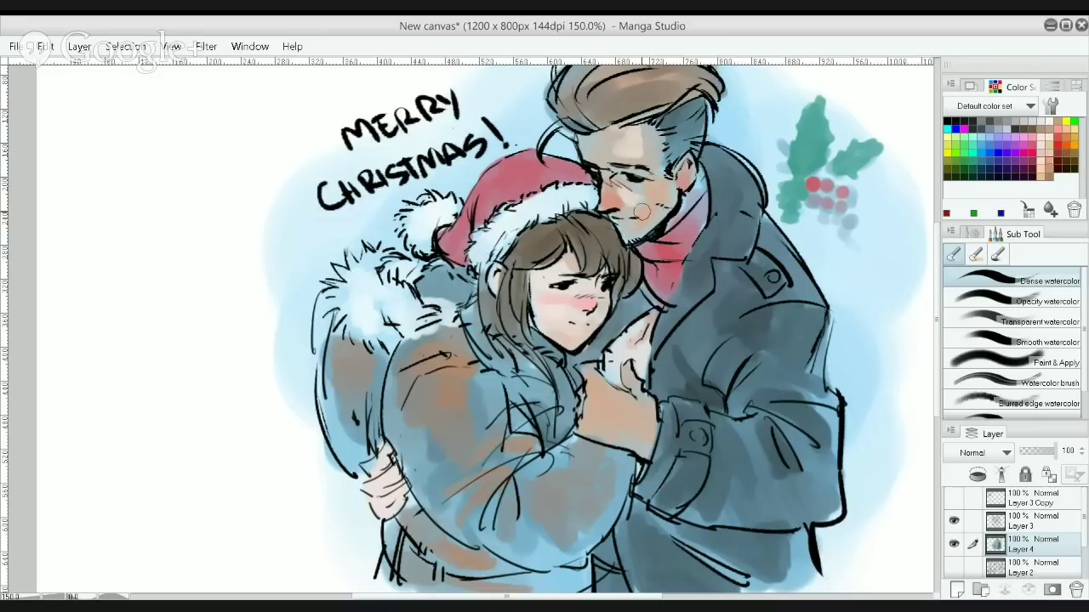
key("bracketleft")
key("bracketleft")
key("bracketleft")
Pick a brighter green swatch and brush lighter green accents onto the holly leaves
scroll(513, 246, "down", 2)
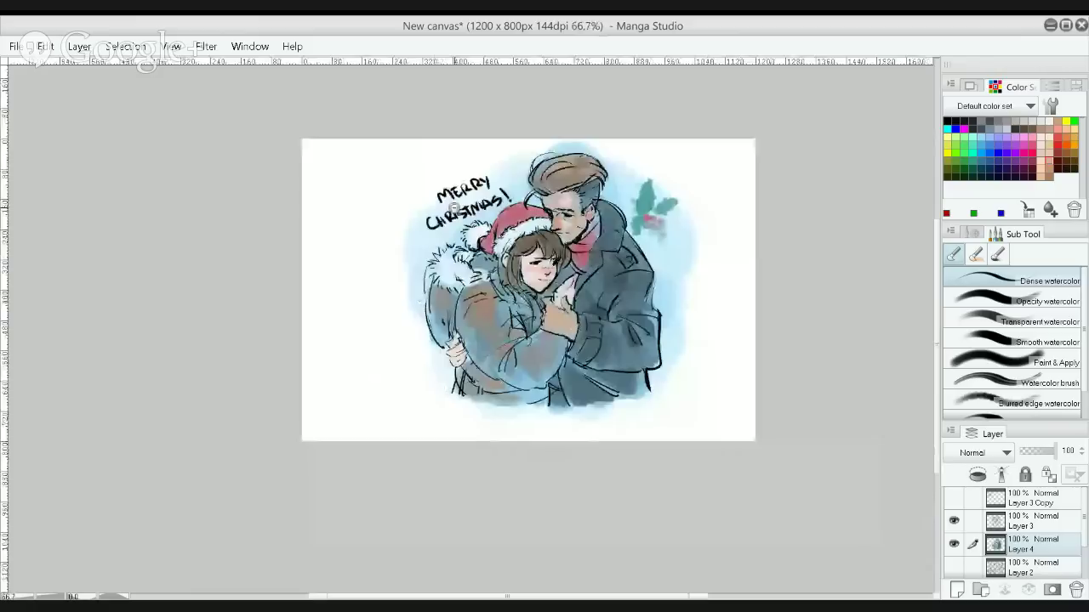
scroll(541, 222, "up", 1)
key("ctrl+plus")
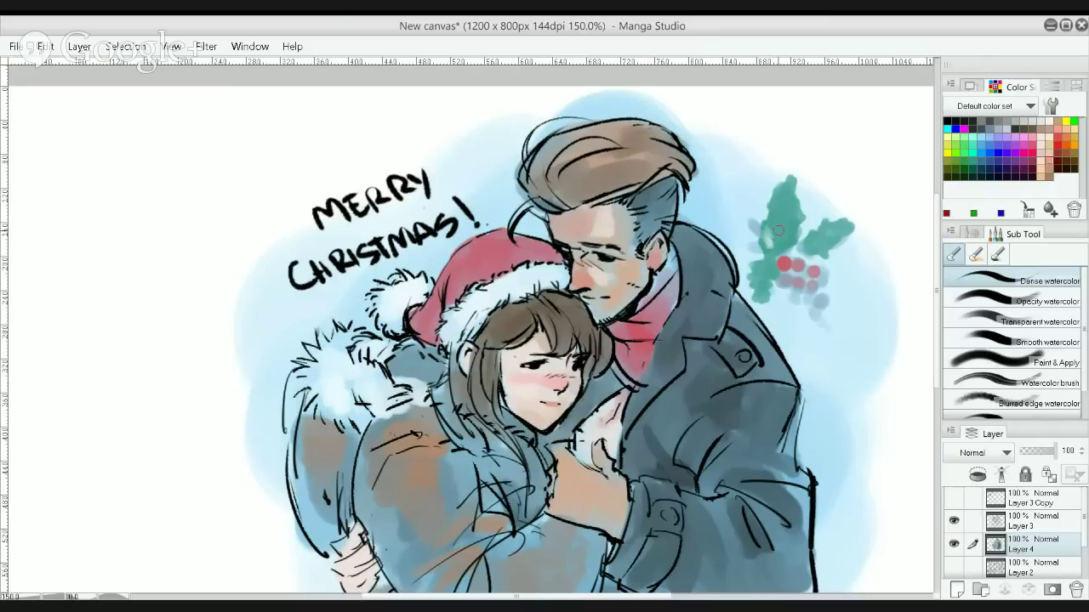
left_click(964, 145)
scroll(817, 213, "down", 4)
scroll(814, 212, "up", 2)
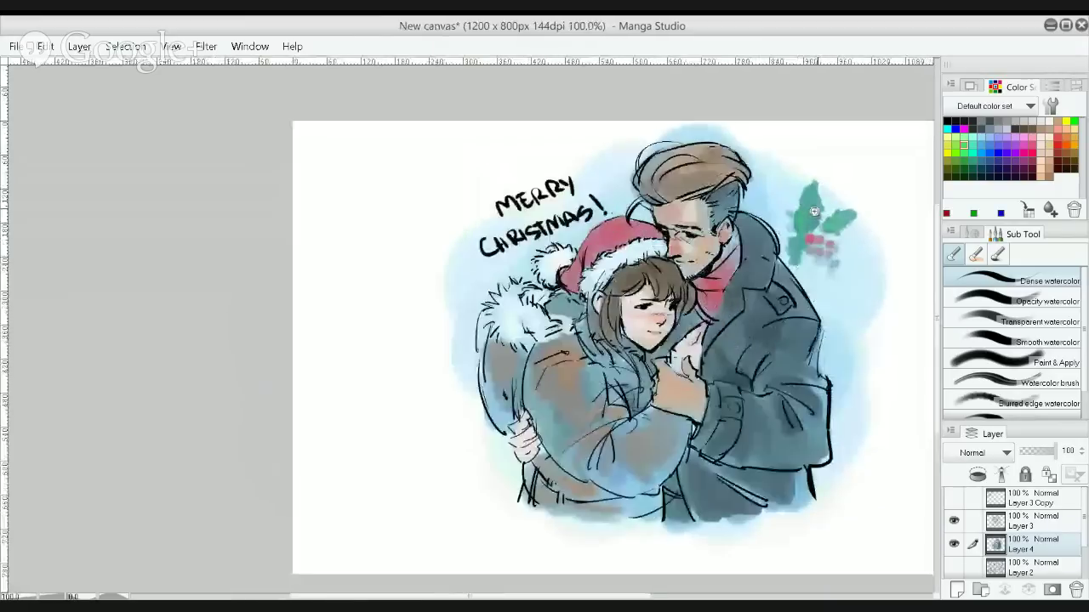
scroll(814, 212, "up", 1)
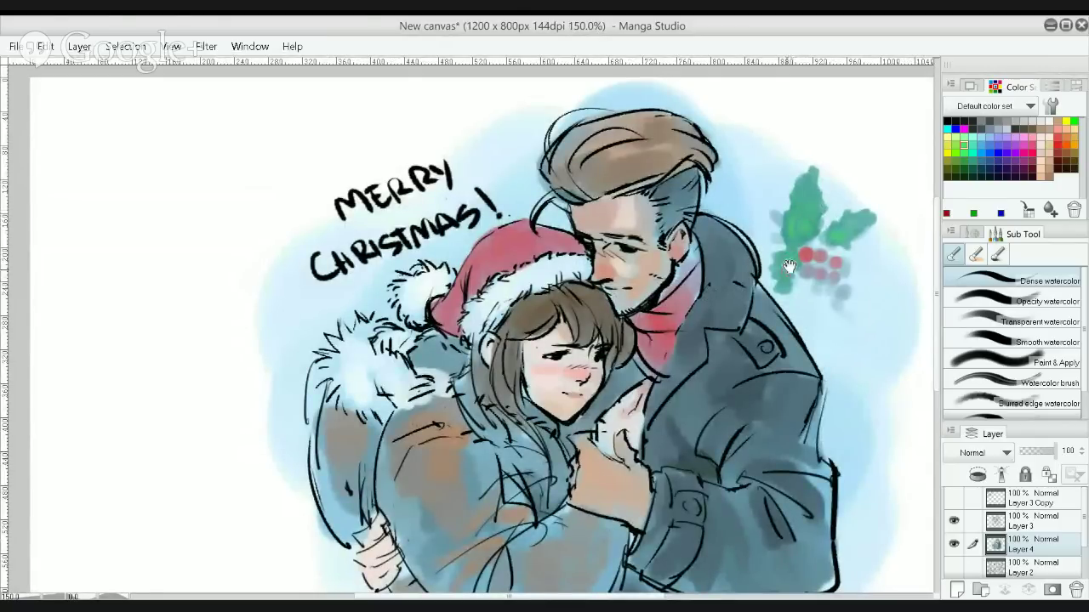
scroll(786, 247, "down", 2)
scroll(790, 228, "up", 2)
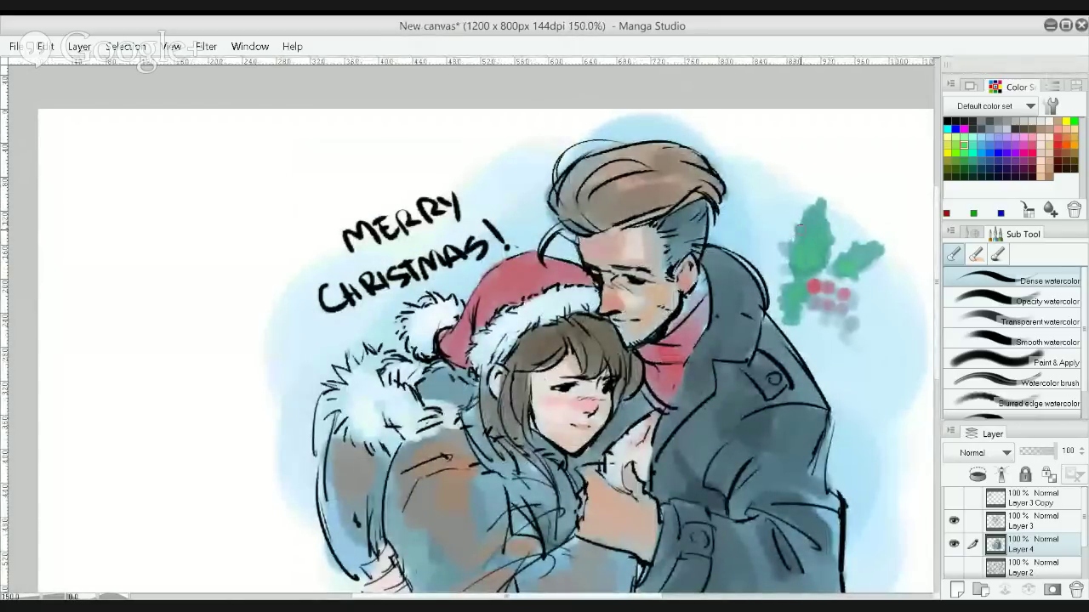
scroll(806, 206, "down", 2)
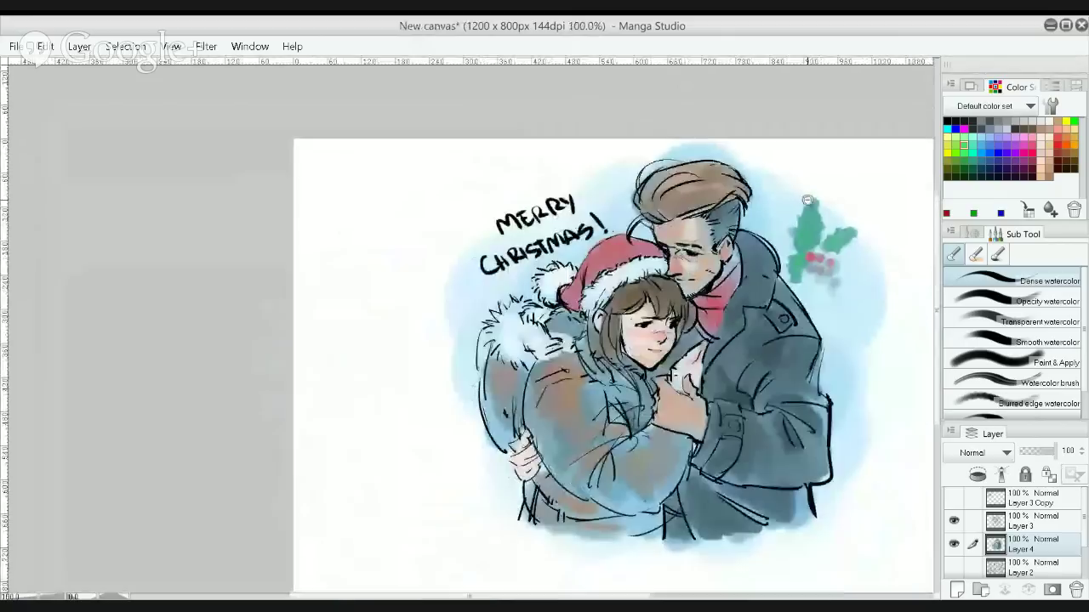
scroll(819, 208, "up", 2)
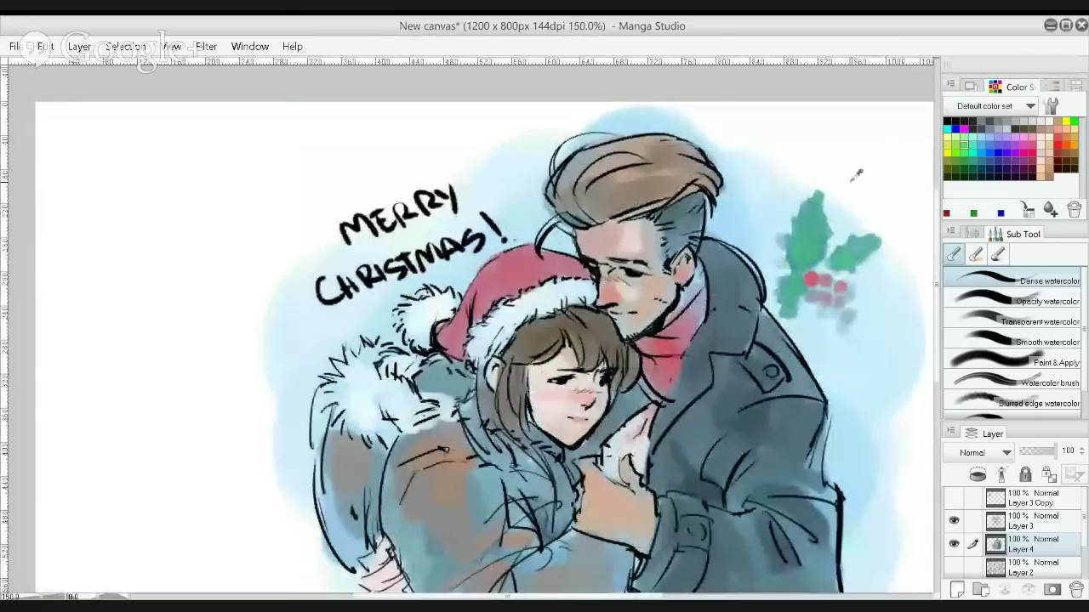
Dab color onto the upper red berries of the holly sprig to touch them up
left_click(810, 277)
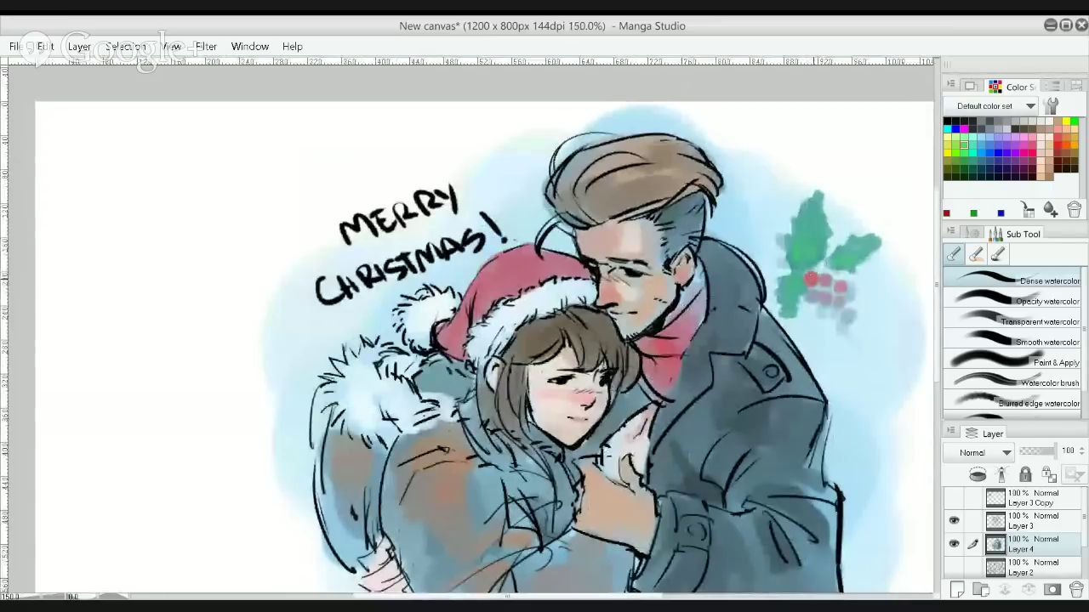
left_click(826, 278)
scroll(812, 205, "down", 2)
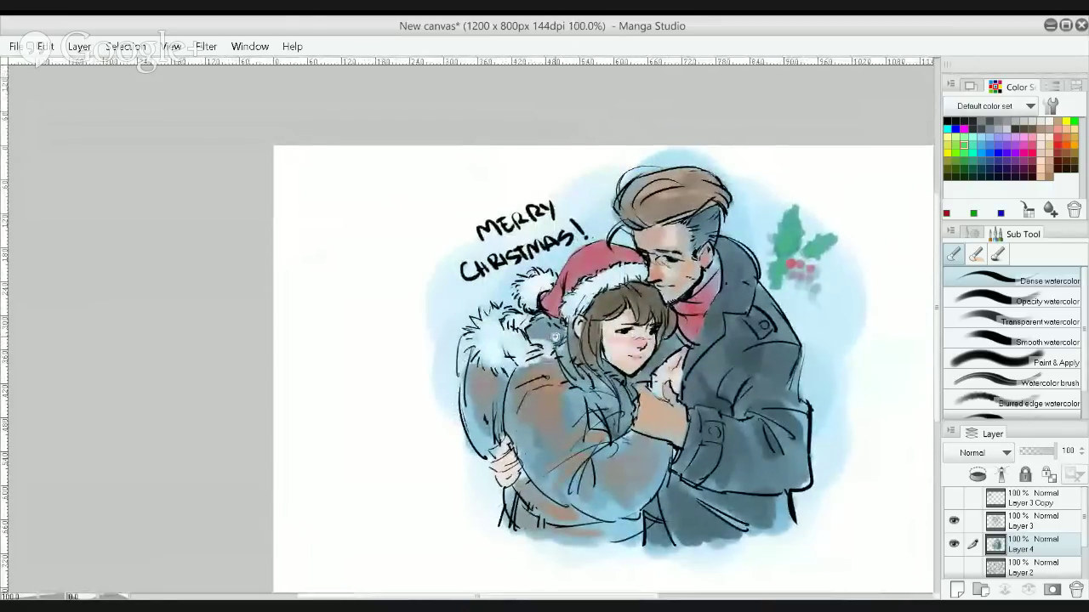
scroll(493, 350, "up", 2)
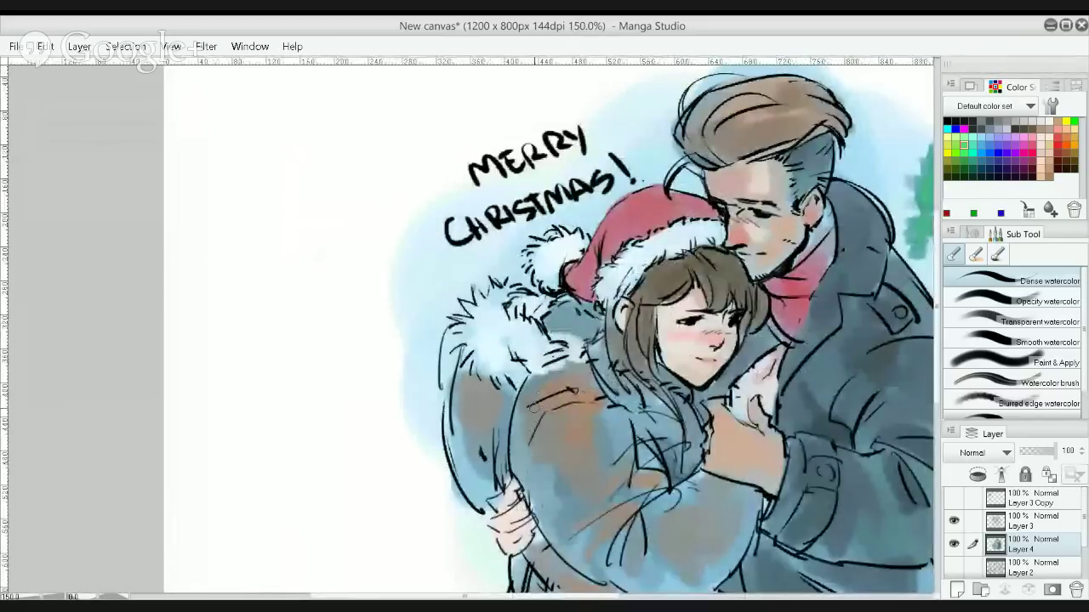
Brush more gray-brown over the blue areas along the outer edge and lower part of the girl's sleeve
left_click_drag(524, 432, 518, 413)
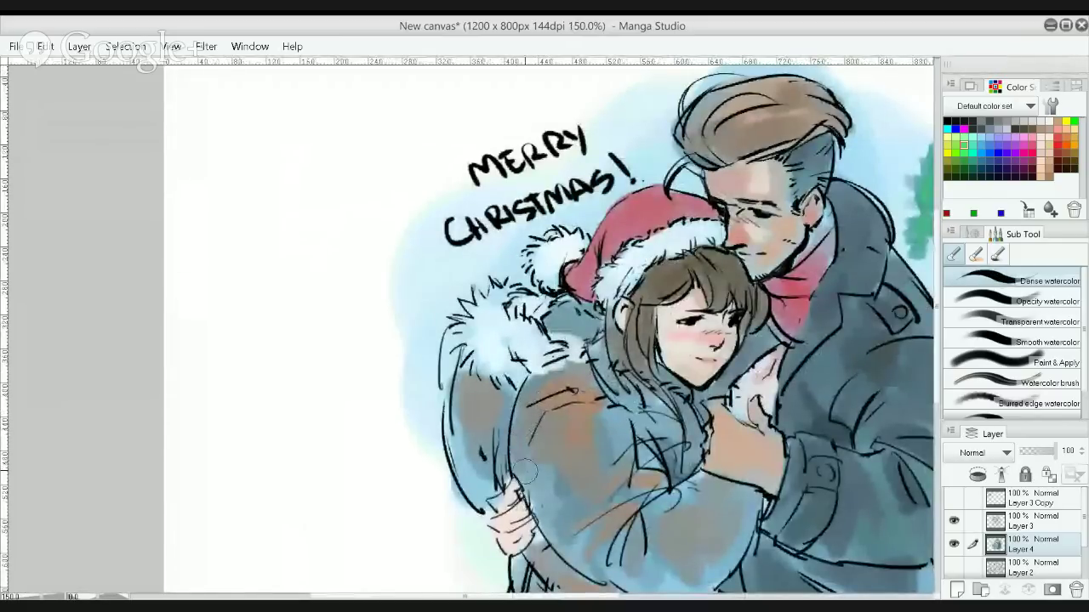
mouse_move(524, 470)
left_mouse_down()
mouse_move(542, 451)
mouse_move(545, 489)
mouse_move(566, 490)
left_mouse_up()
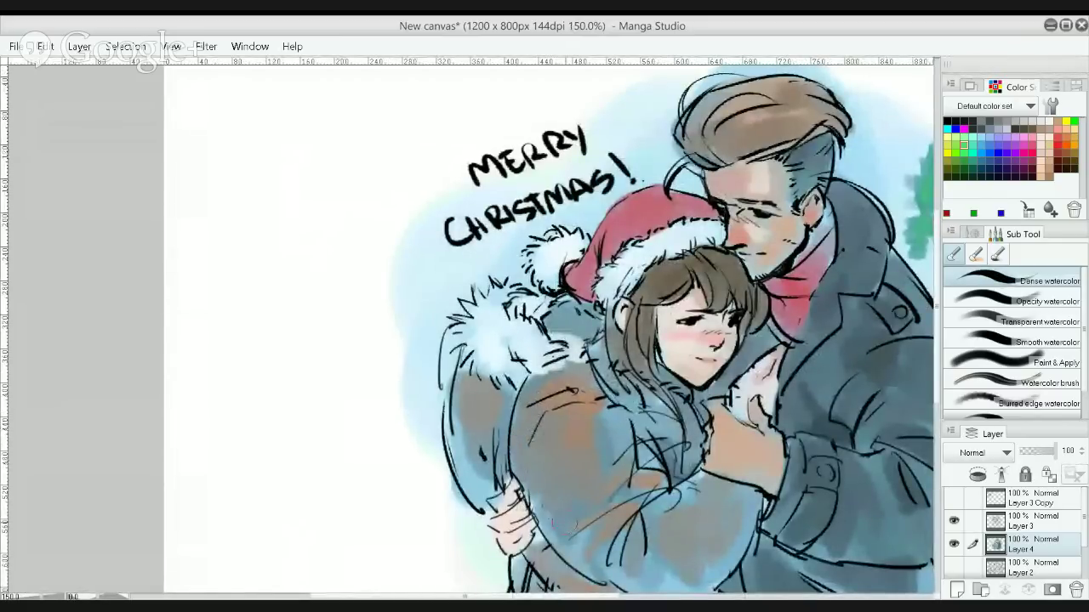
Dab small white snow dots across the pale blue background around the couple
scroll(581, 458, "down", 2)
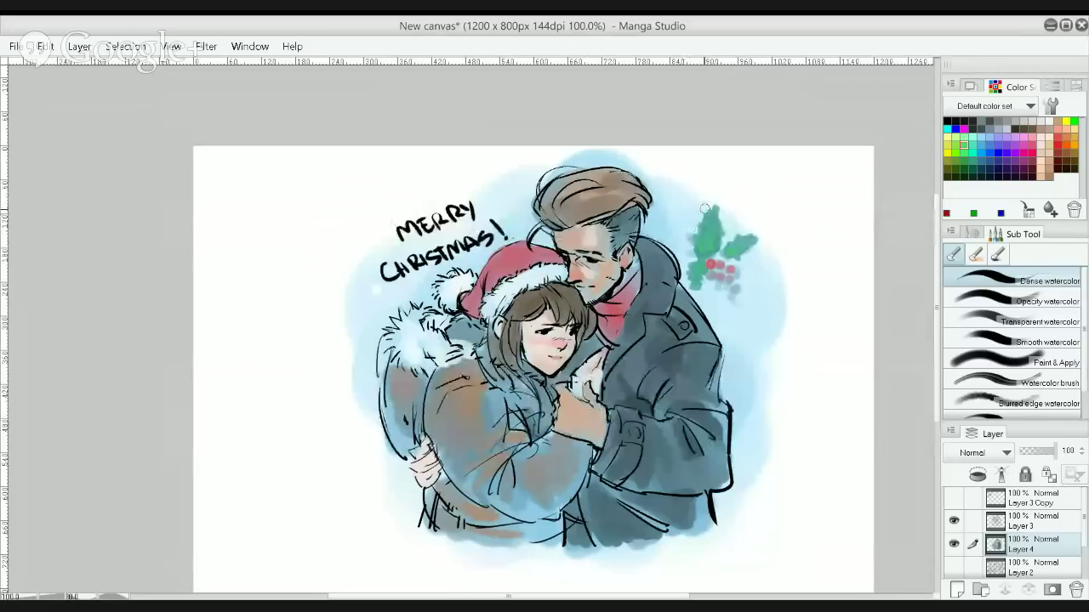
left_click(672, 205)
left_click(756, 282)
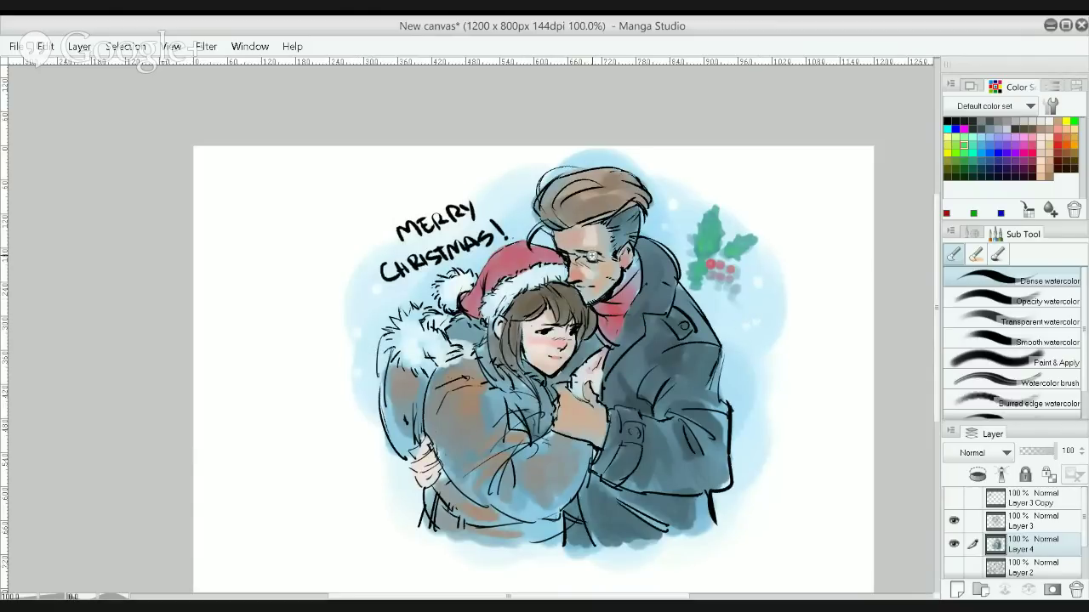
scroll(596, 249, "up", 1)
mouse_move(589, 228)
left_mouse_down()
mouse_move(584, 216)
mouse_move(582, 245)
mouse_move(599, 245)
mouse_move(576, 218)
left_mouse_up()
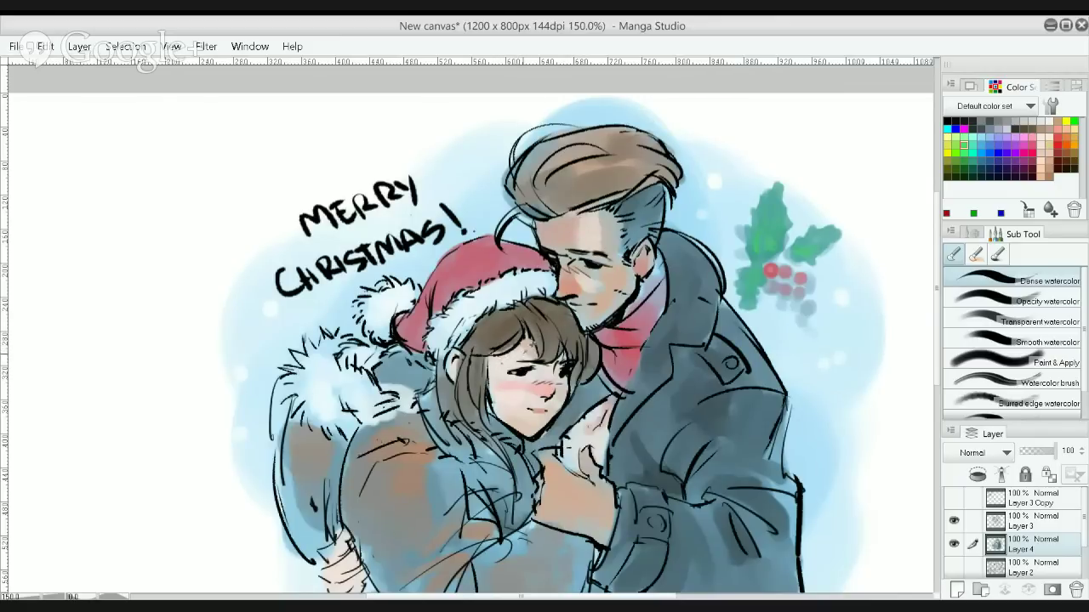
Darken the lower part of the man's coat beneath his cuff with gray-blue
key("alt")
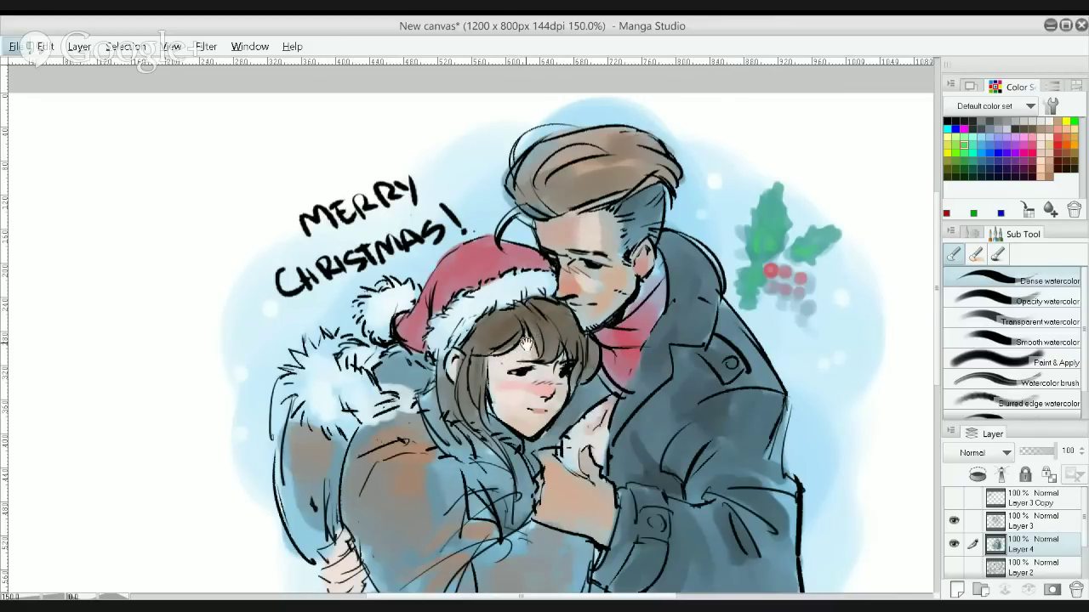
scroll(526, 342, "down", 2)
scroll(575, 279, "up", 1)
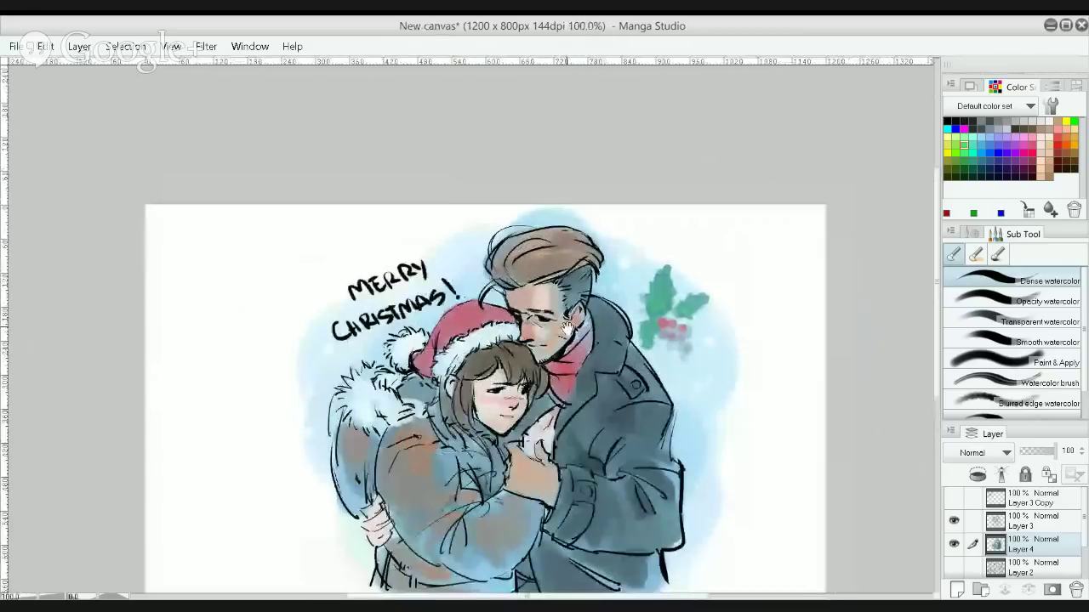
left_click_drag(568, 328, 596, 265)
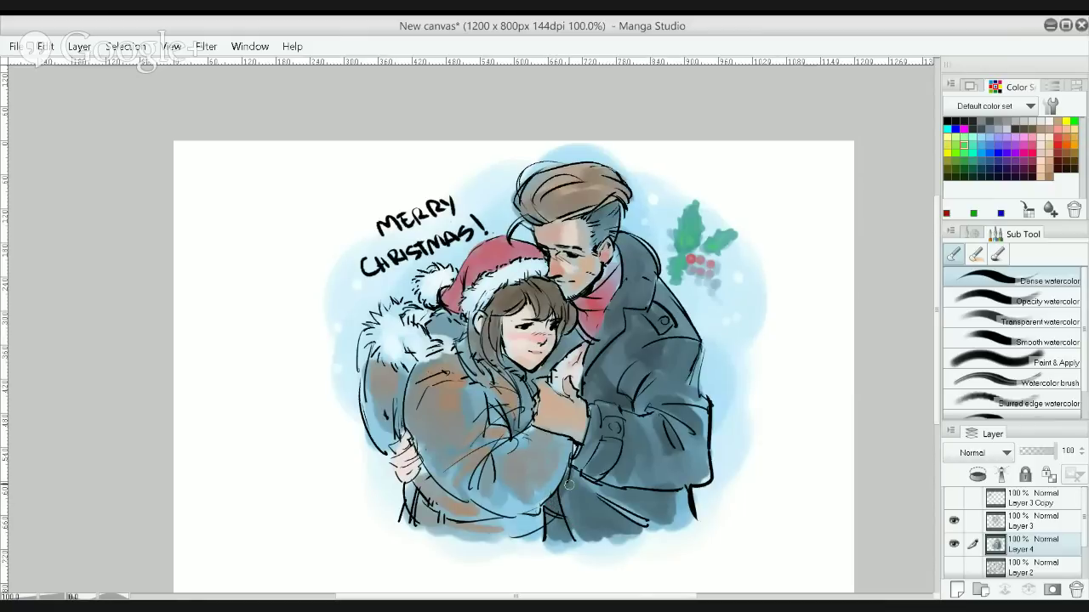
left_click_drag(568, 473, 614, 488)
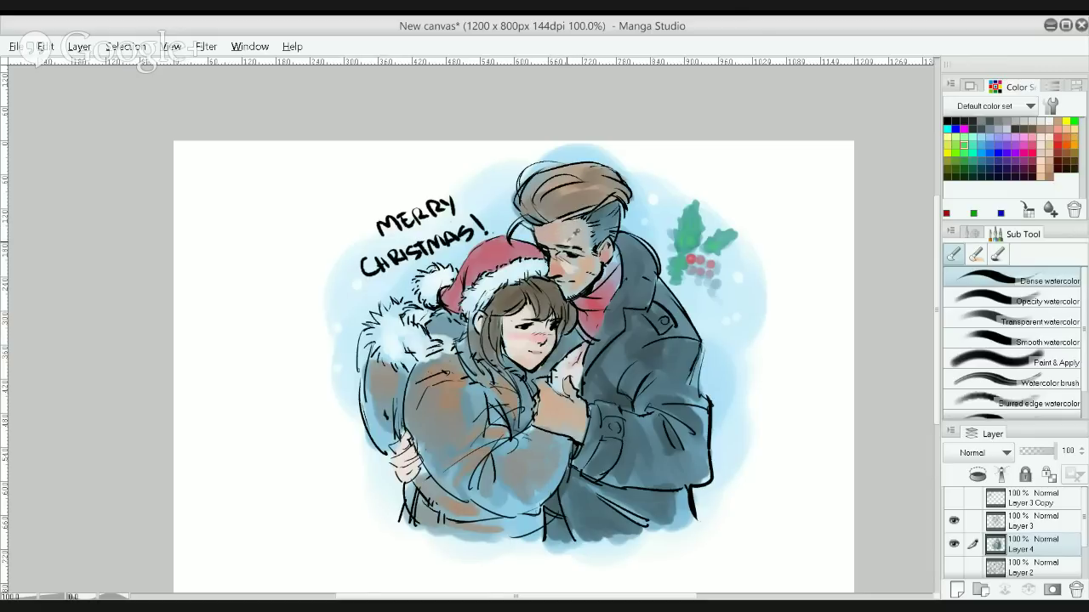
Sample the man's pale forehead tone and draw thin G-pen highlight strands through his hair
left_click(566, 227)
key("bracketleft")
key("bracketleft")
key("p")
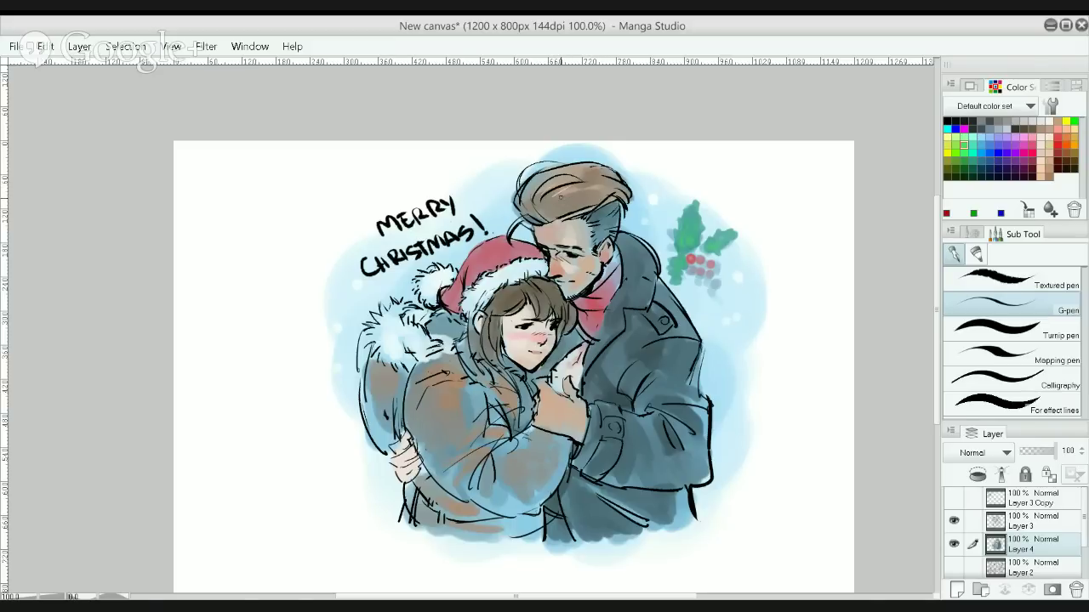
key("ctrl+z")
key("]")
key("]")
key("]")
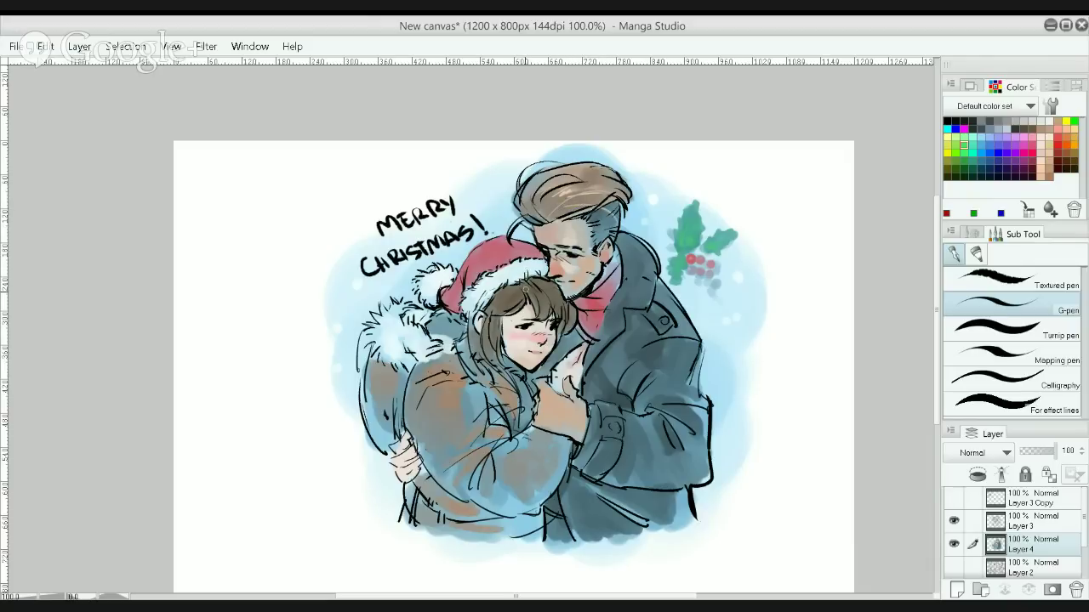
Add short pale G-pen highlights across the girl's bangs
scroll(512, 284, "up", 1)
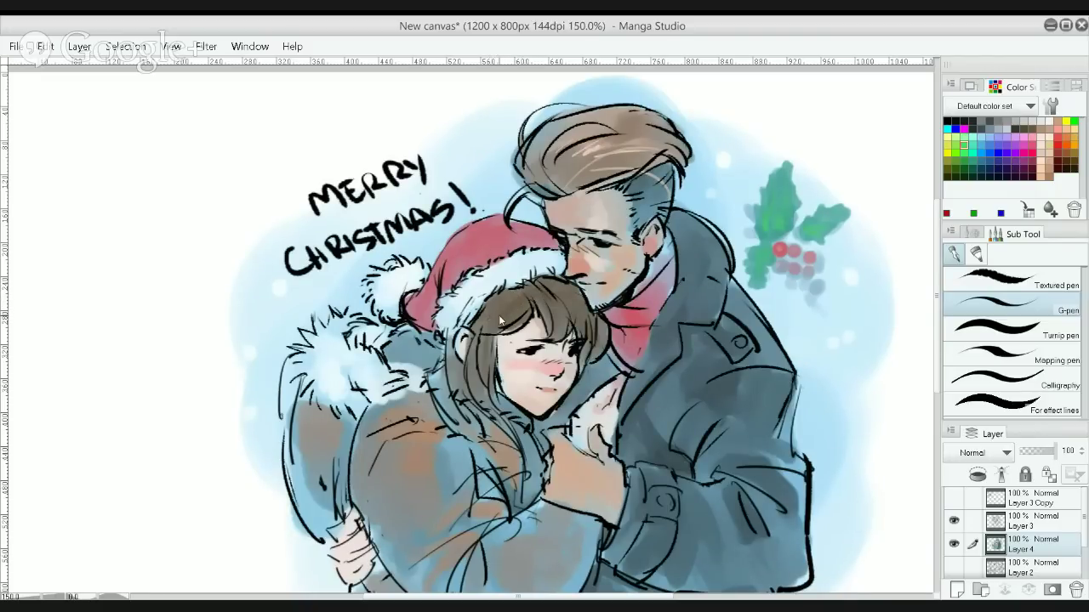
left_click_drag(501, 310, 521, 306)
scroll(563, 272, "down", 1)
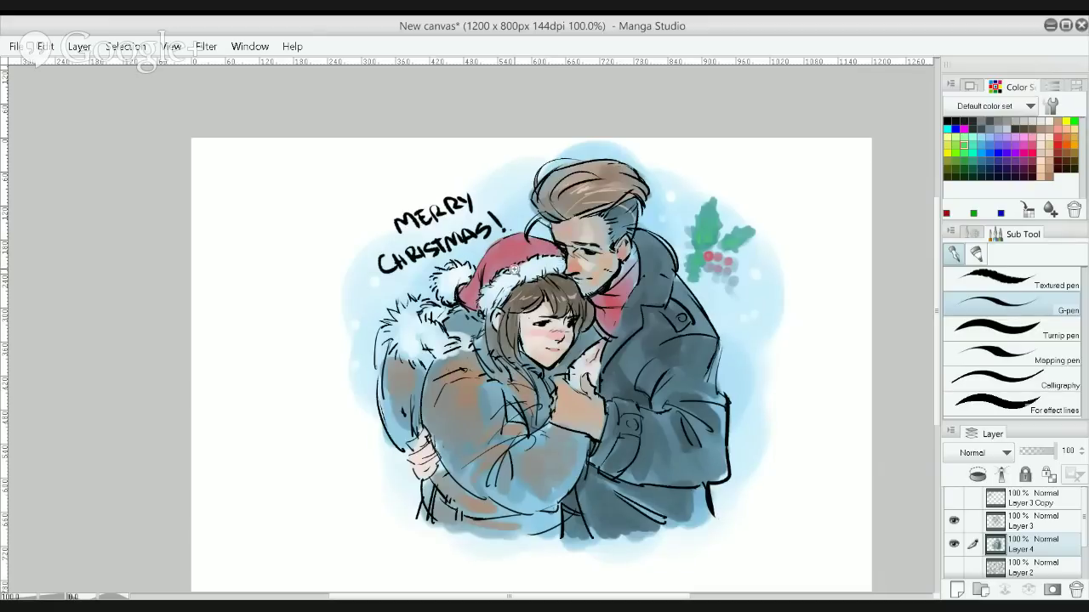
Place small pale highlights on the man's nose and the tip of the girl's nose
scroll(509, 271, "up", 2)
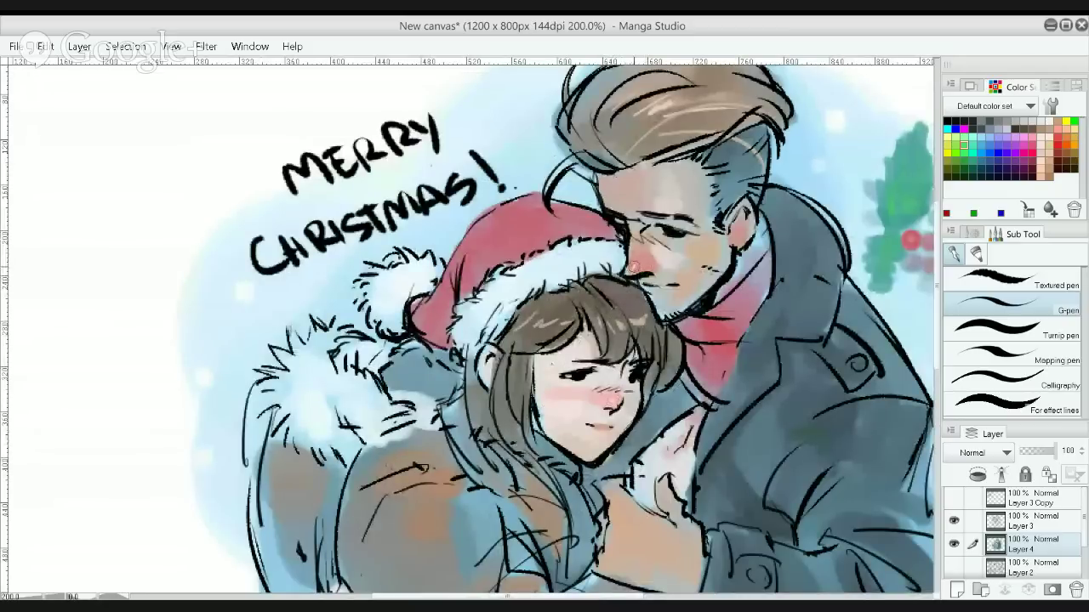
left_click_drag(634, 267, 640, 255)
scroll(645, 219, "down", 1)
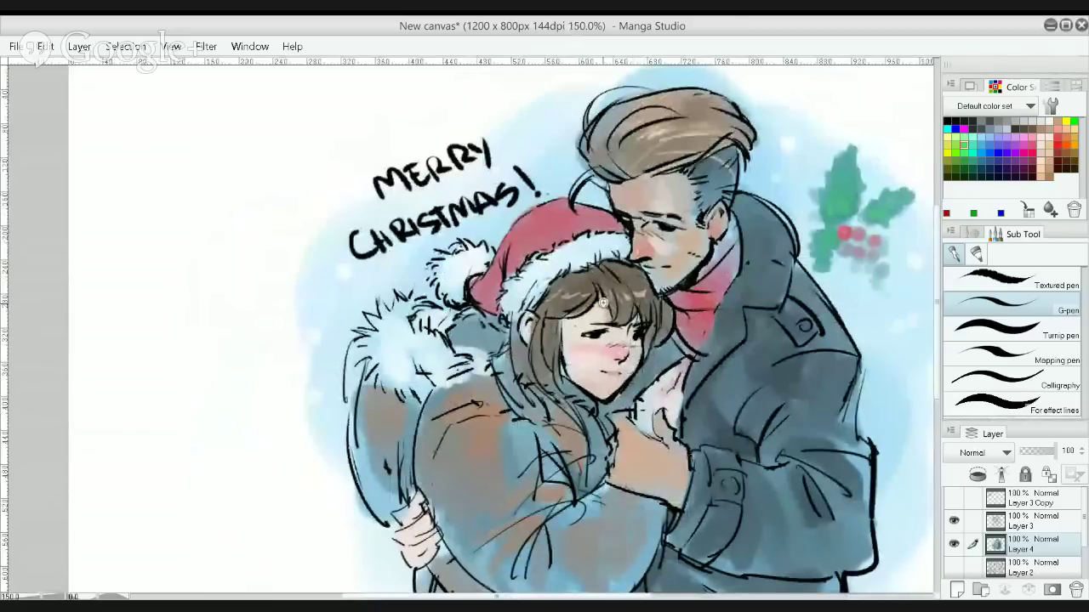
scroll(607, 288, "up", 3)
left_click_drag(552, 384, 522, 369)
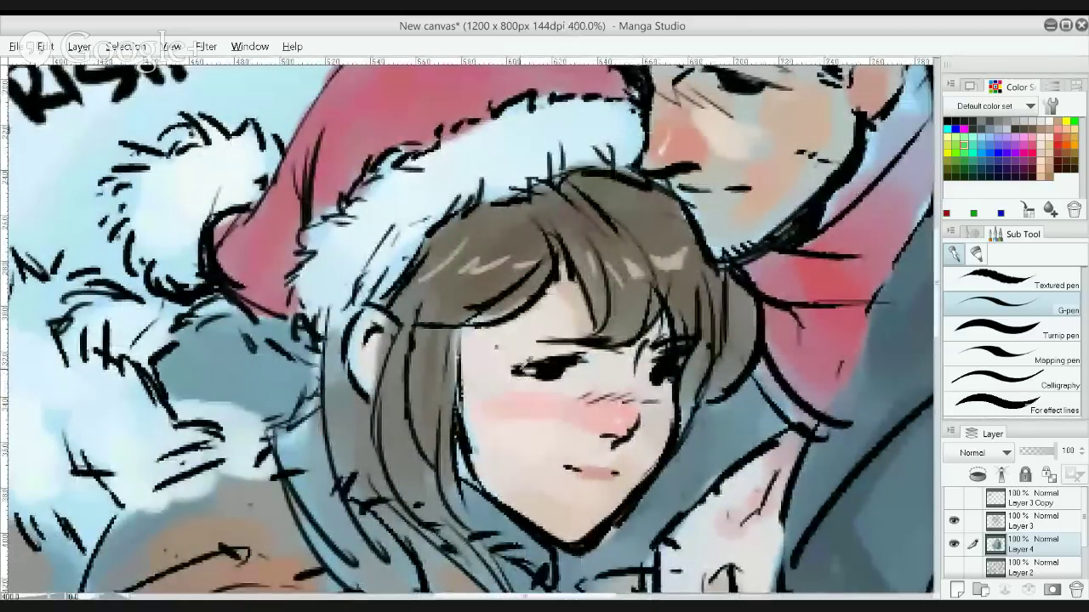
On Layer 3, clean up the girl's eyes with the Hard eraser and ink a longer lash line with the G-pen
left_click(991, 520)
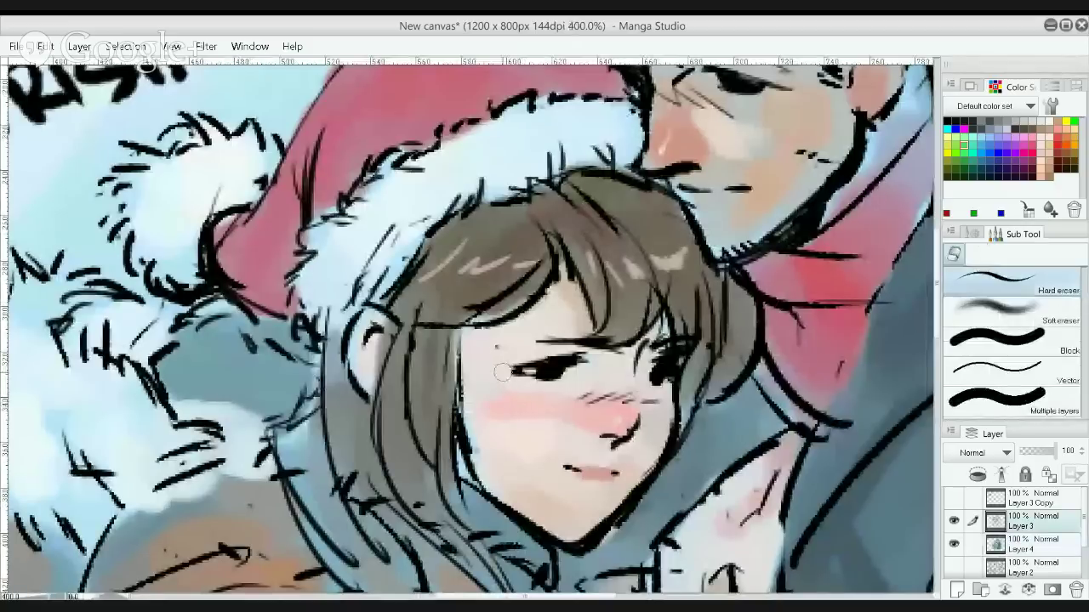
key("e")
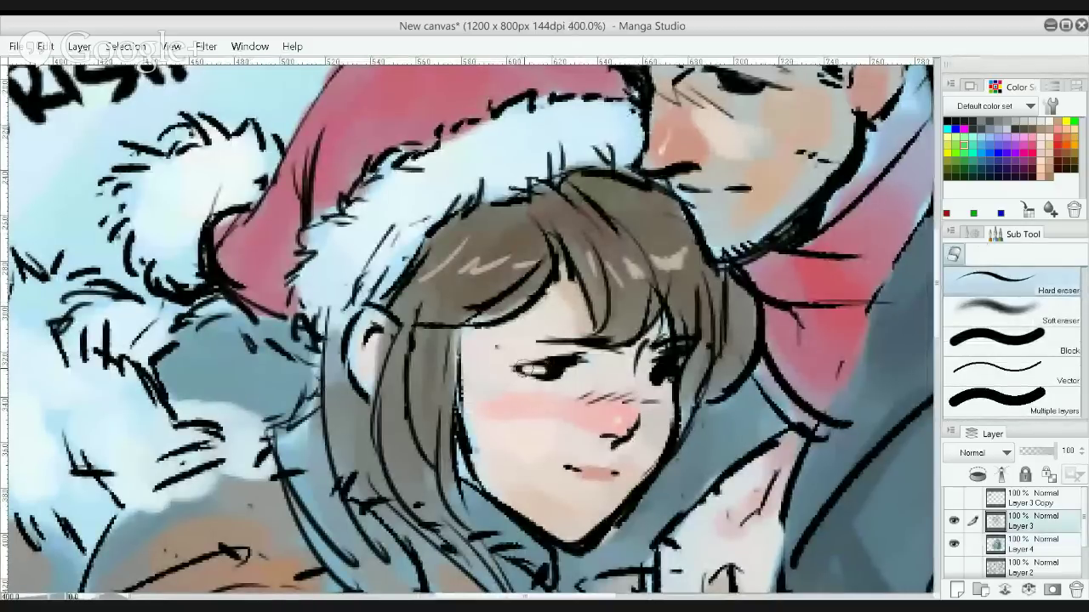
key("p")
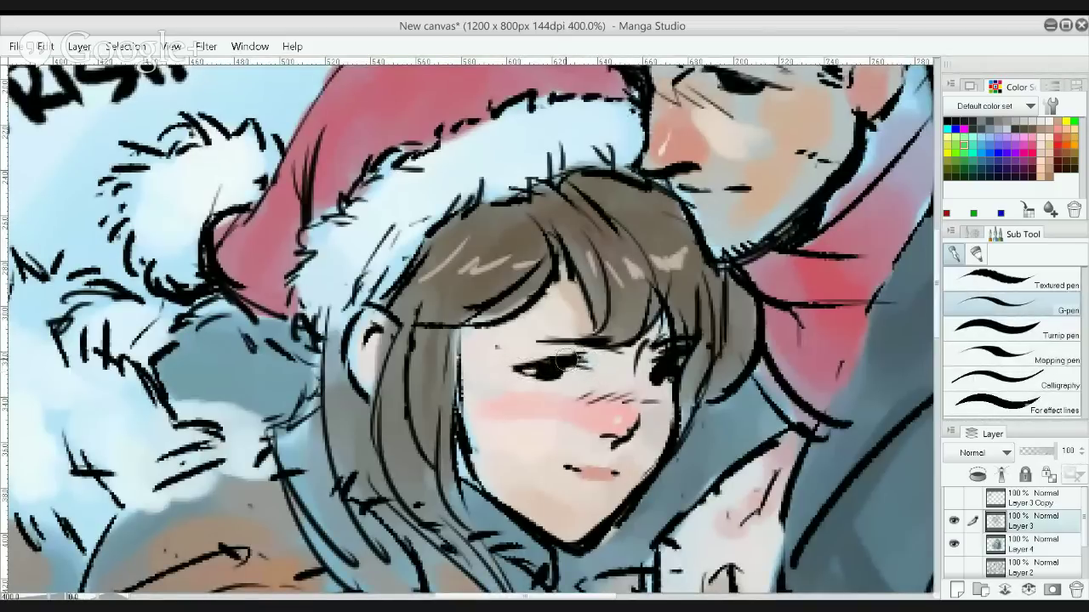
left_click_drag(522, 364, 495, 368)
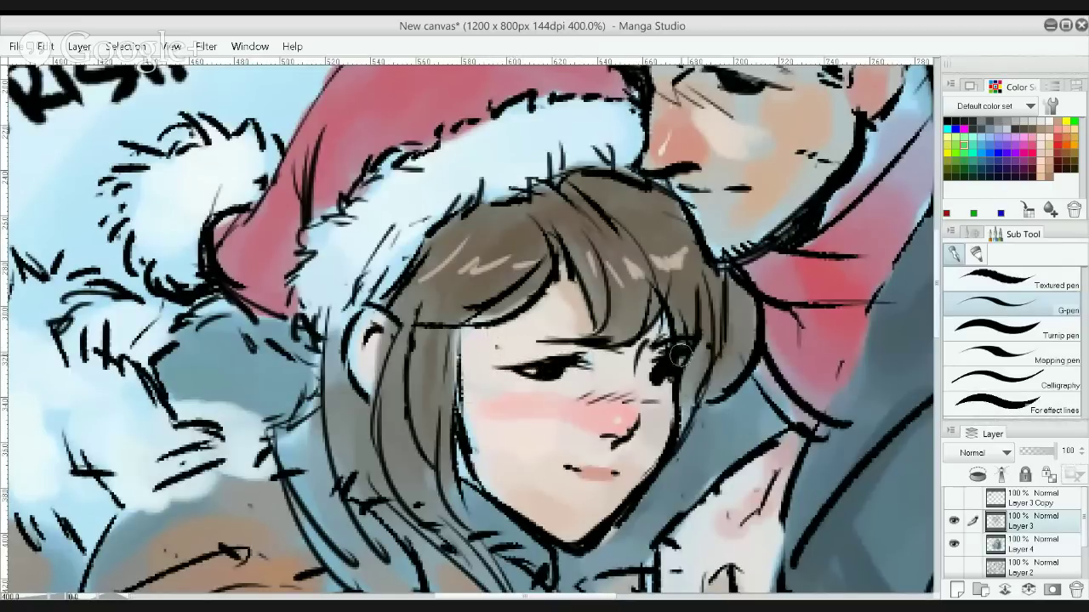
mouse_move(666, 362)
left_mouse_down()
mouse_move(694, 370)
mouse_move(696, 361)
left_mouse_up()
left_click(544, 370)
Refine the man's eye on Layer 3 with a dark pupil and a small light reflection
scroll(597, 426, "down", 2)
left_click_drag(598, 426, 544, 539)
scroll(602, 338, "up", 2)
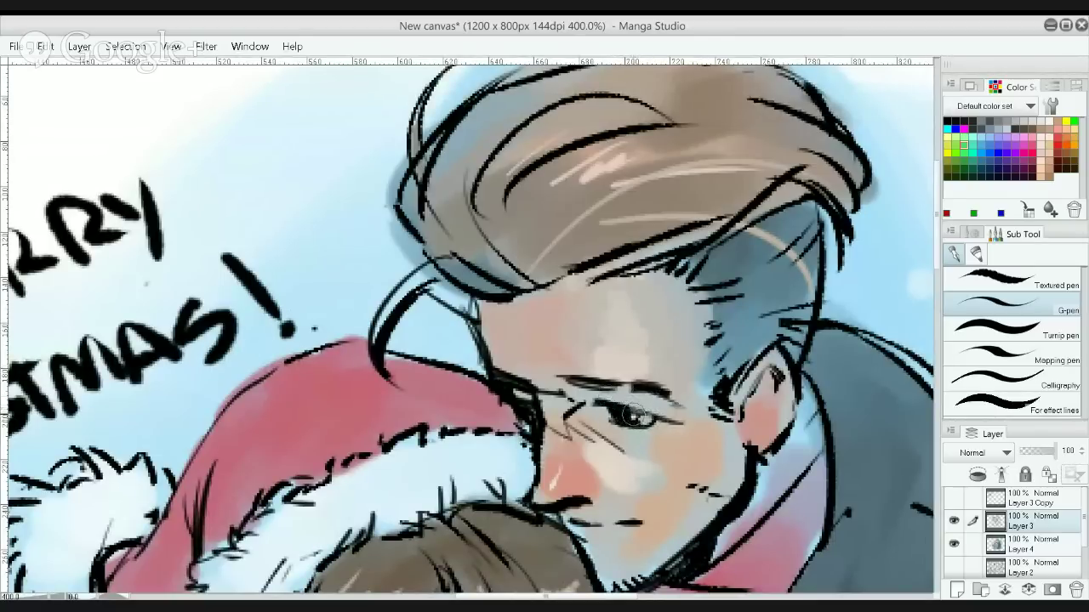
scroll(595, 387, "down", 3)
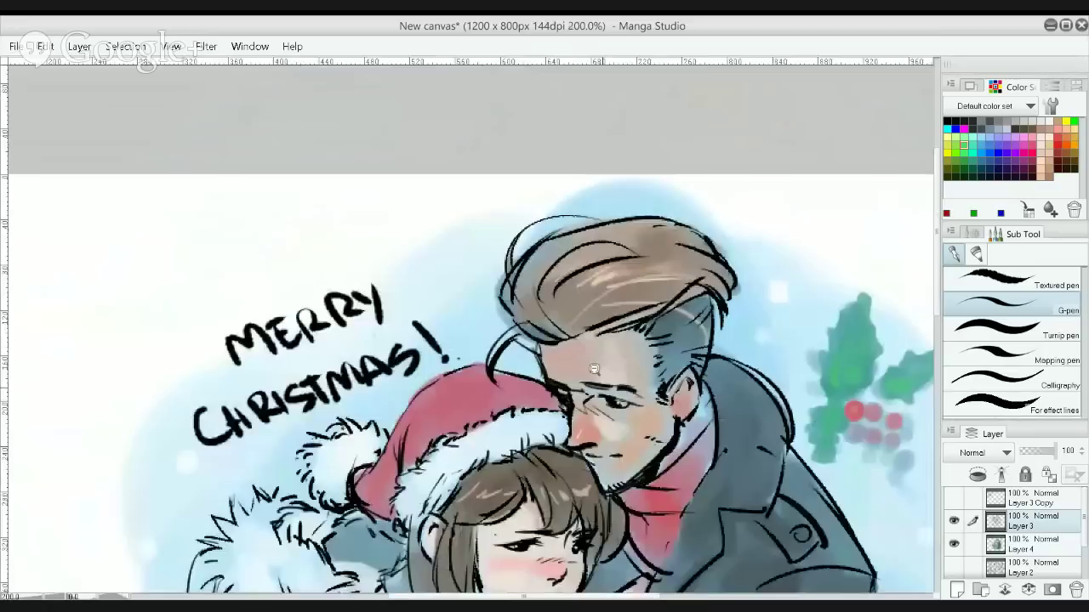
left_click_drag(589, 347, 579, 222)
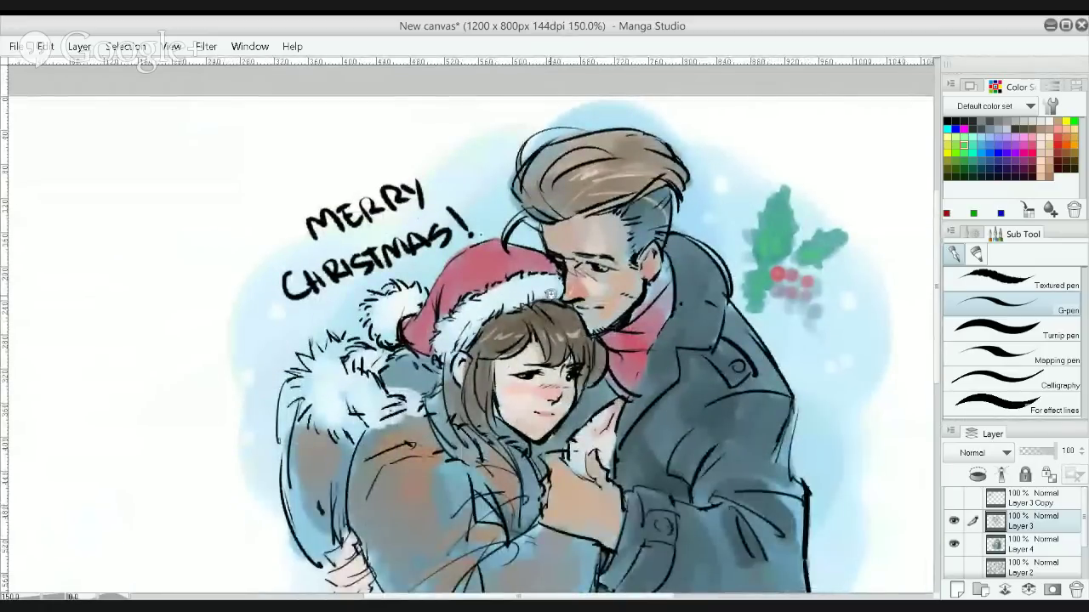
scroll(554, 295, "up", 5)
left_click_drag(486, 305, 420, 342)
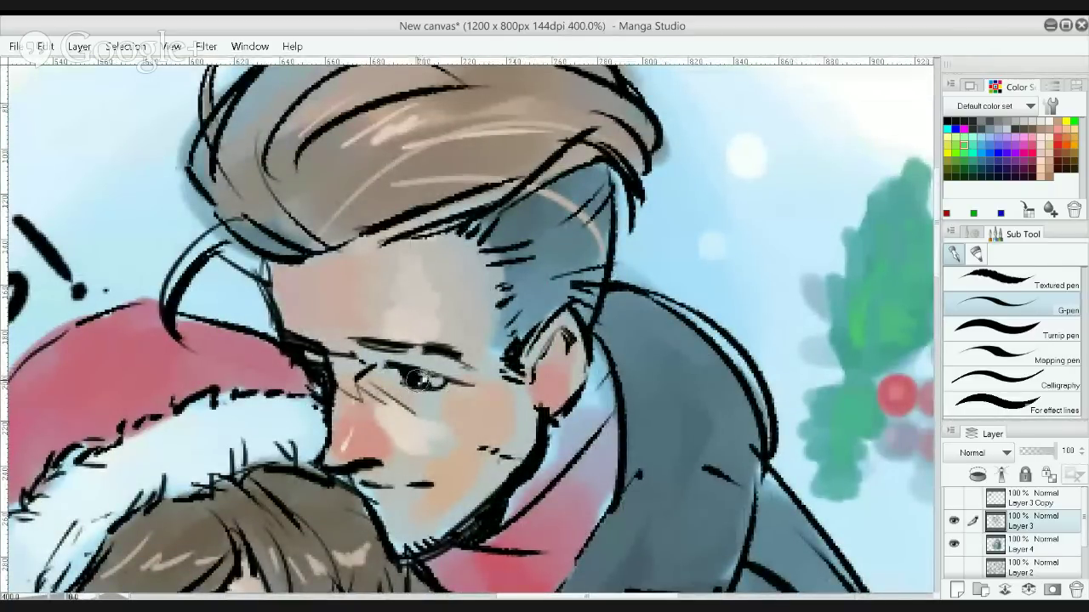
Rework the pupil and tiny light reflections in the girl's eye with the G-pen
left_click_drag(391, 398, 464, 114)
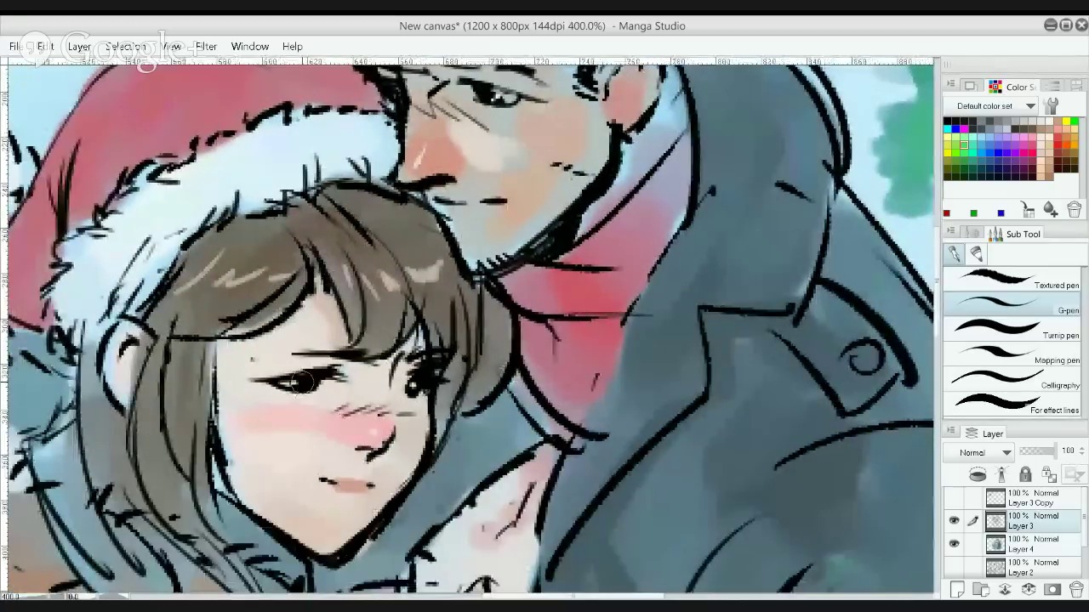
scroll(302, 382, "down", 5)
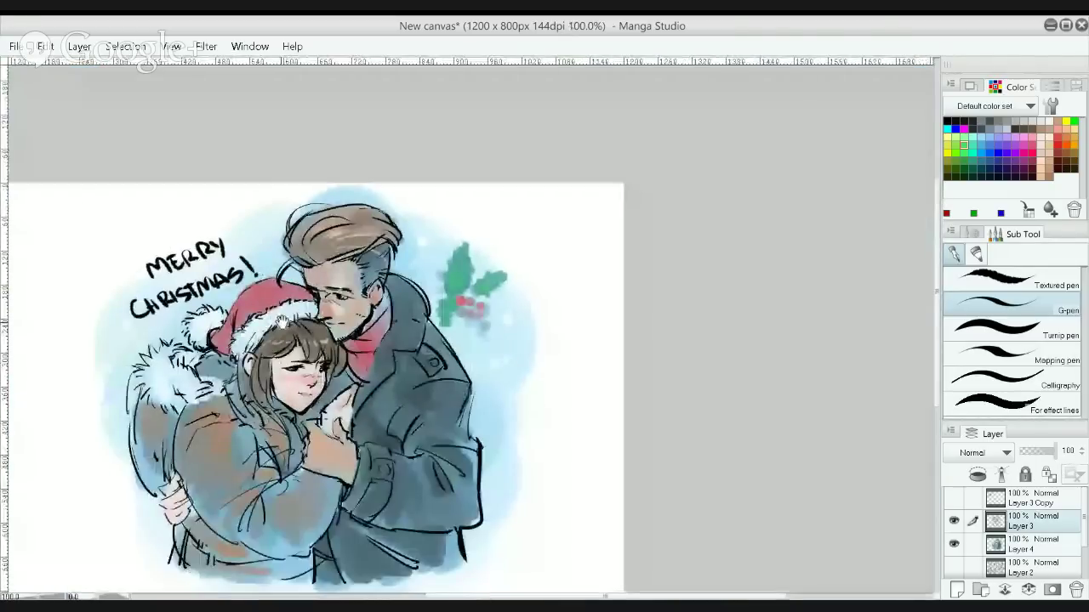
left_click_drag(280, 321, 484, 315)
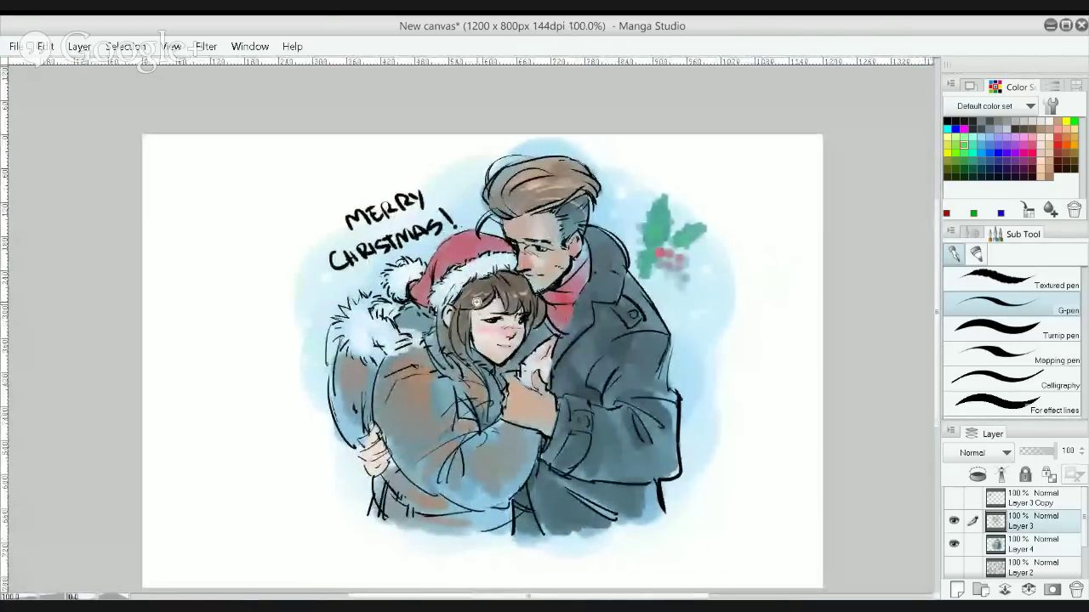
scroll(482, 314, "up", 6)
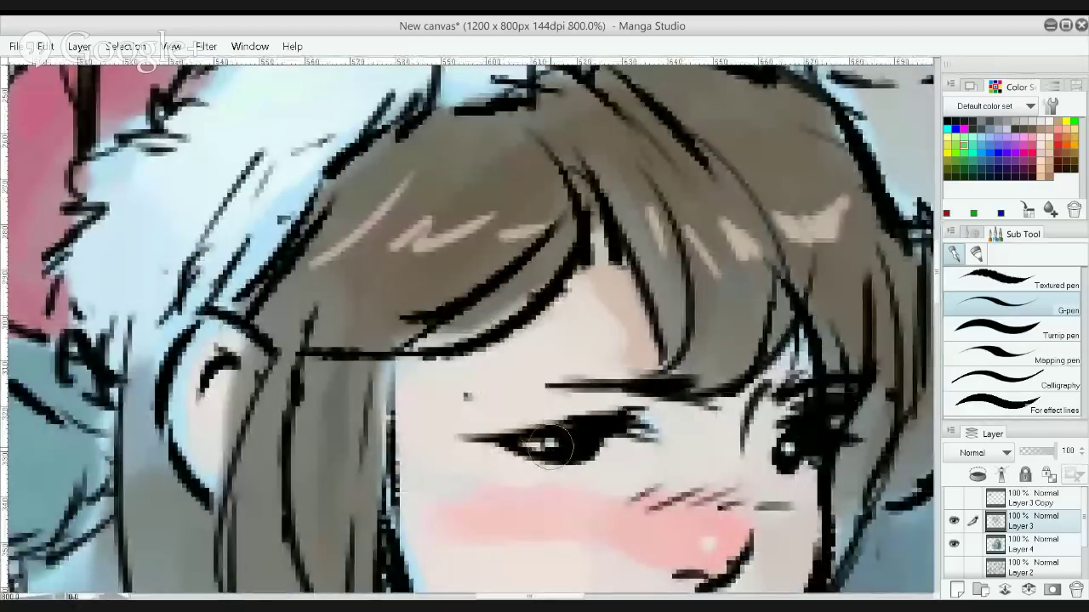
left_click_drag(559, 443, 571, 448)
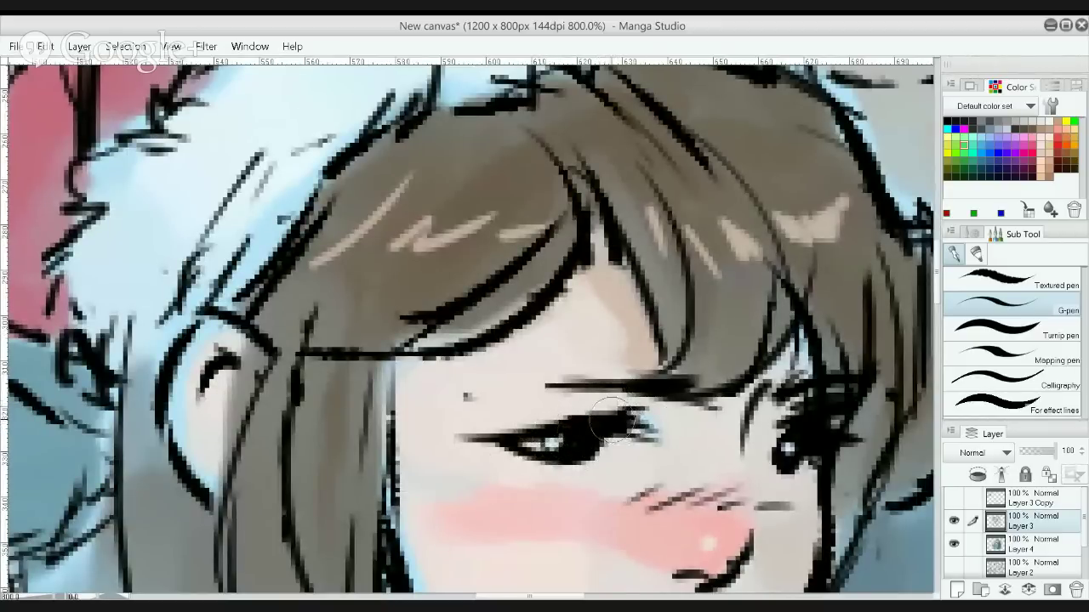
Ink extra upper lashes at the inner end of the girl's eye
left_click_drag(622, 418, 630, 392)
scroll(817, 357, "down", 5)
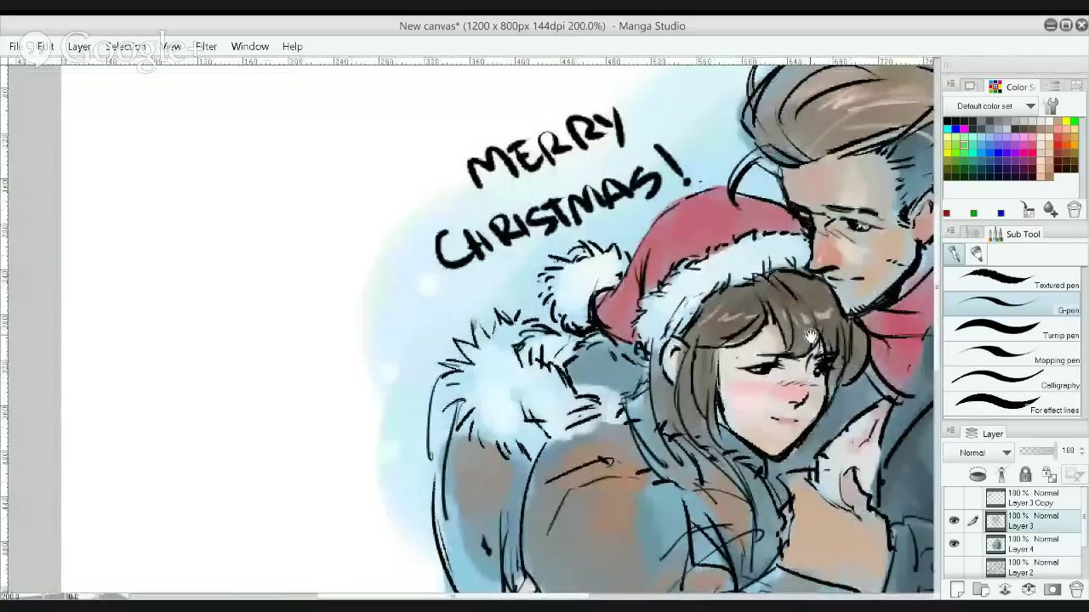
scroll(812, 336, "up", 2)
scroll(783, 372, "up", 2)
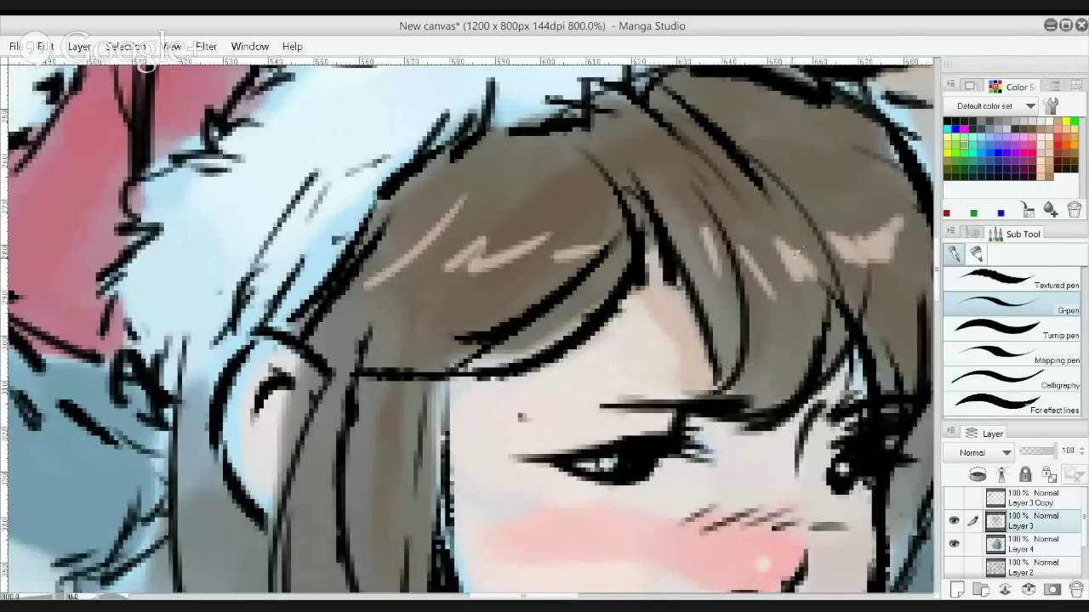
scroll(788, 250, "down", 2)
Try curved dark strand lines across the girl's bangs on Layer 3, undoing each stroke
left_click(1032, 549)
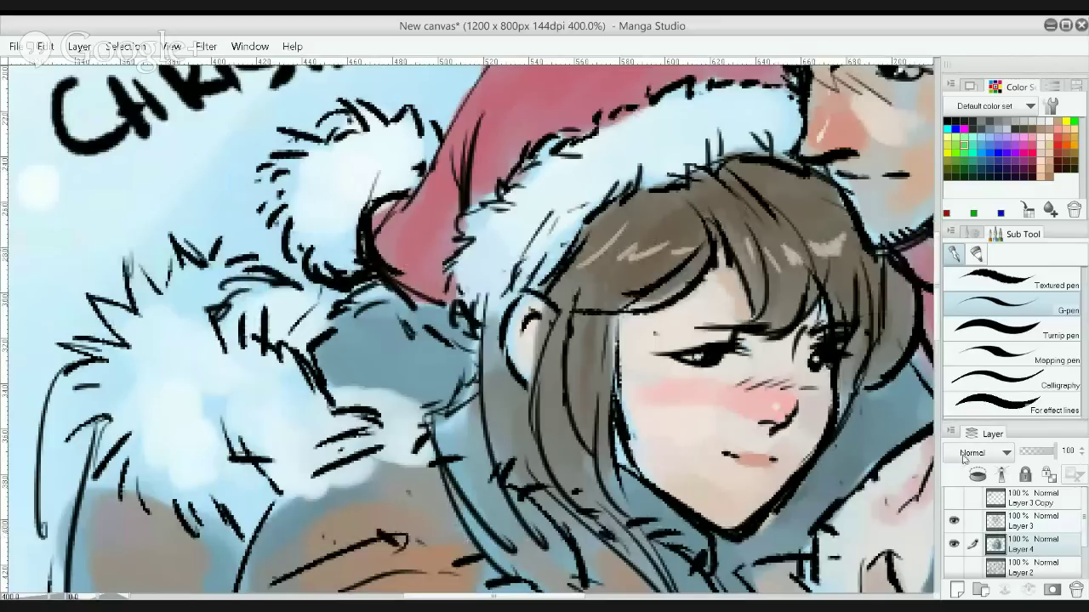
left_click(993, 527)
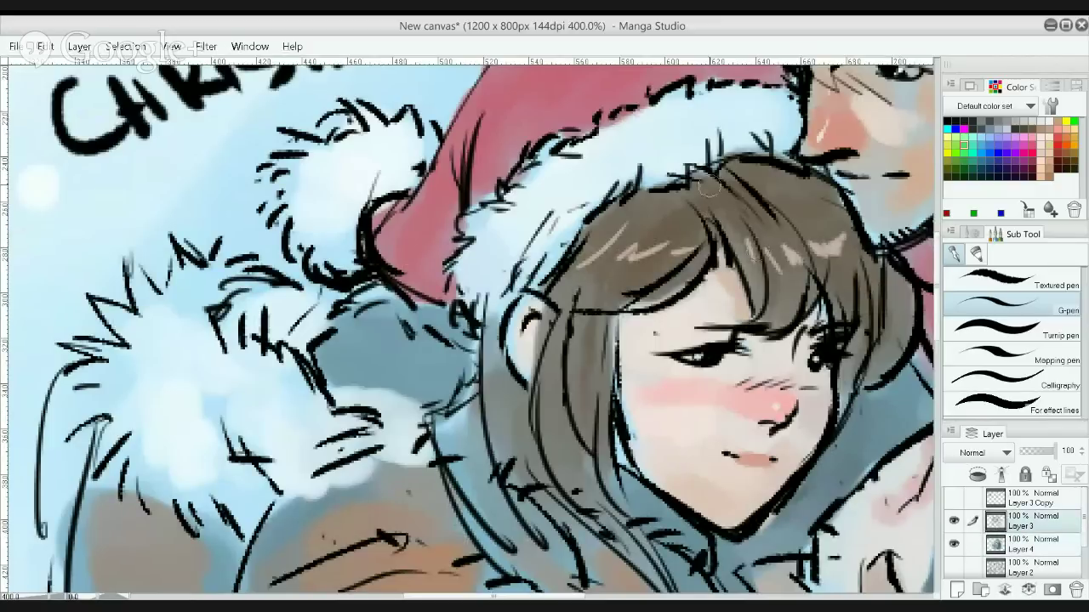
mouse_move(714, 182)
left_mouse_down()
mouse_move(812, 198)
mouse_move(732, 279)
left_mouse_up()
key("ctrl+z")
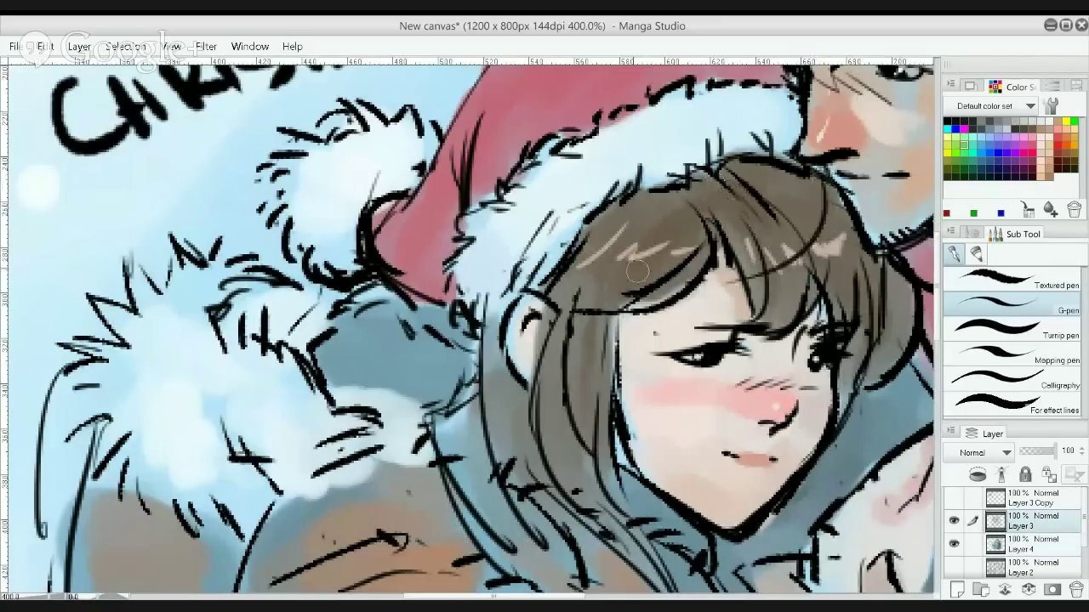
key("ctrl+z")
left_click_drag(698, 191, 814, 256)
key("ctrl+z")
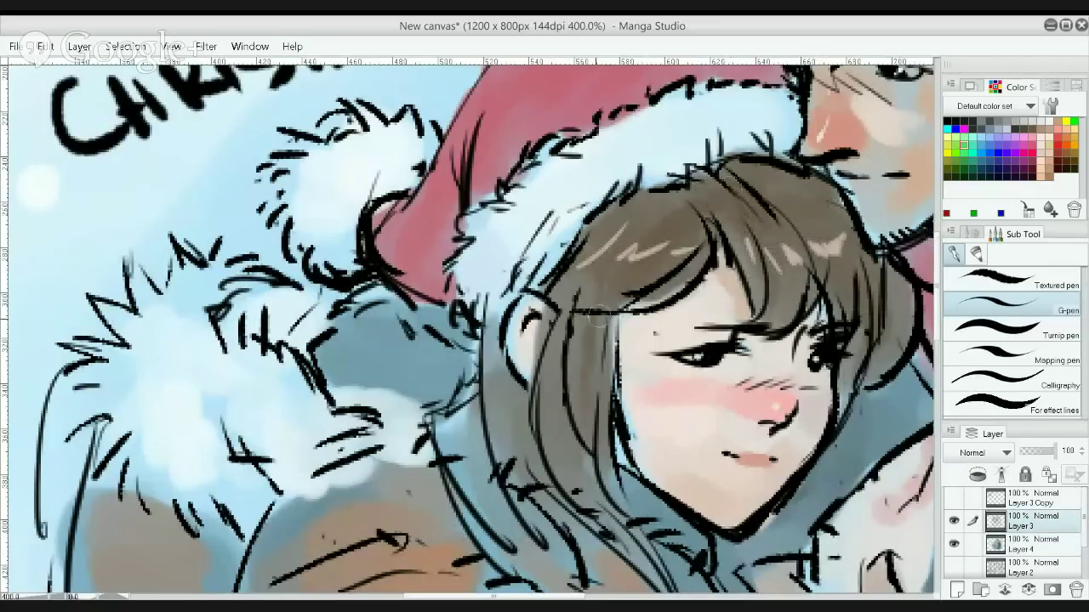
Ink a long thin hair strand curving from the girl's temple across her cheek on Layer 3
left_click_drag(614, 318, 609, 354)
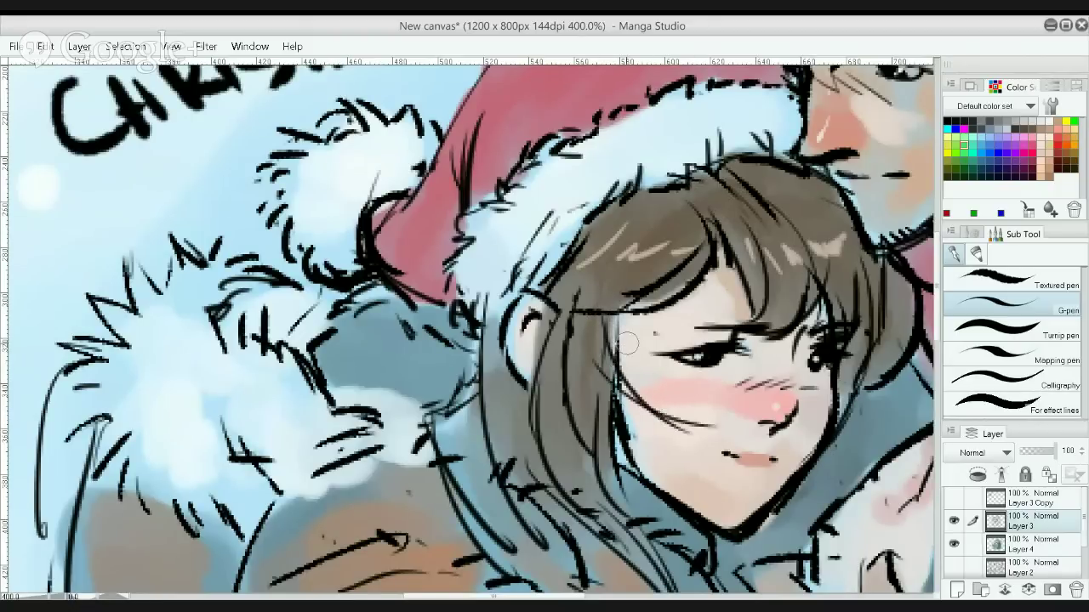
left_click_drag(596, 315, 733, 450)
key("ctrl+z")
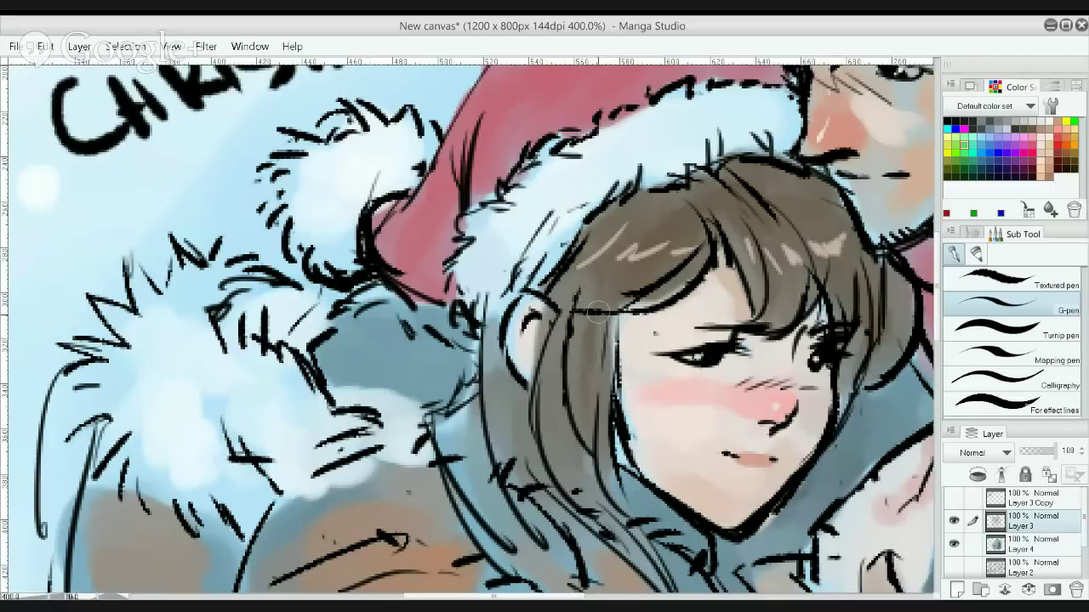
left_click_drag(589, 303, 723, 446)
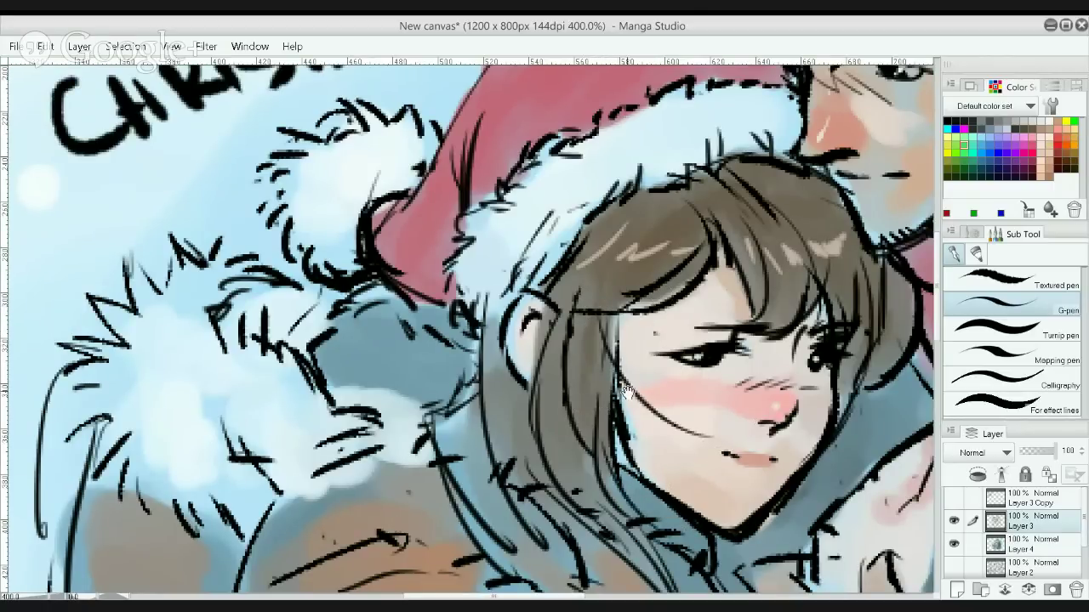
left_click_drag(624, 389, 608, 342)
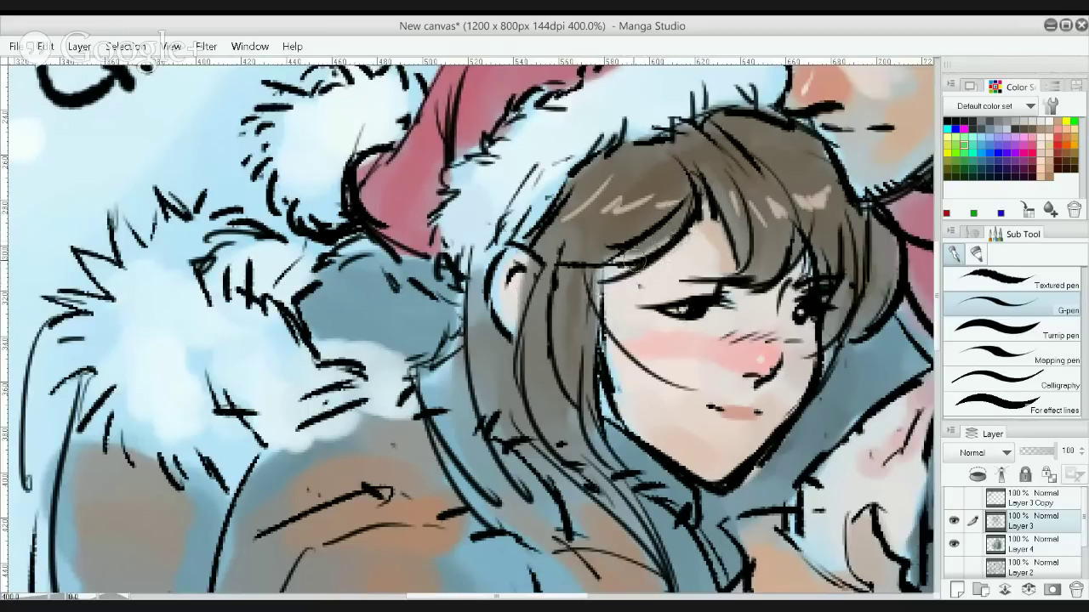
Examine the girl's face and the new cheek strand both close up and within the whole drawing
left_click(640, 202, "alt")
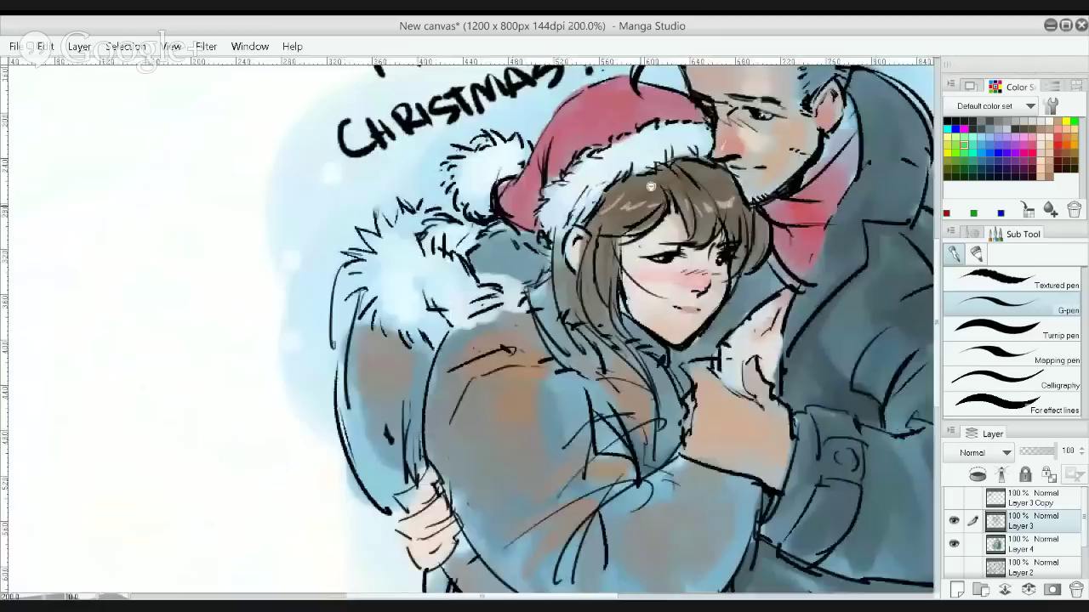
left_click(642, 189, "alt")
left_click(556, 251, "ctrl")
left_click(556, 251, "ctrl")
left_click_drag(728, 240, 543, 312)
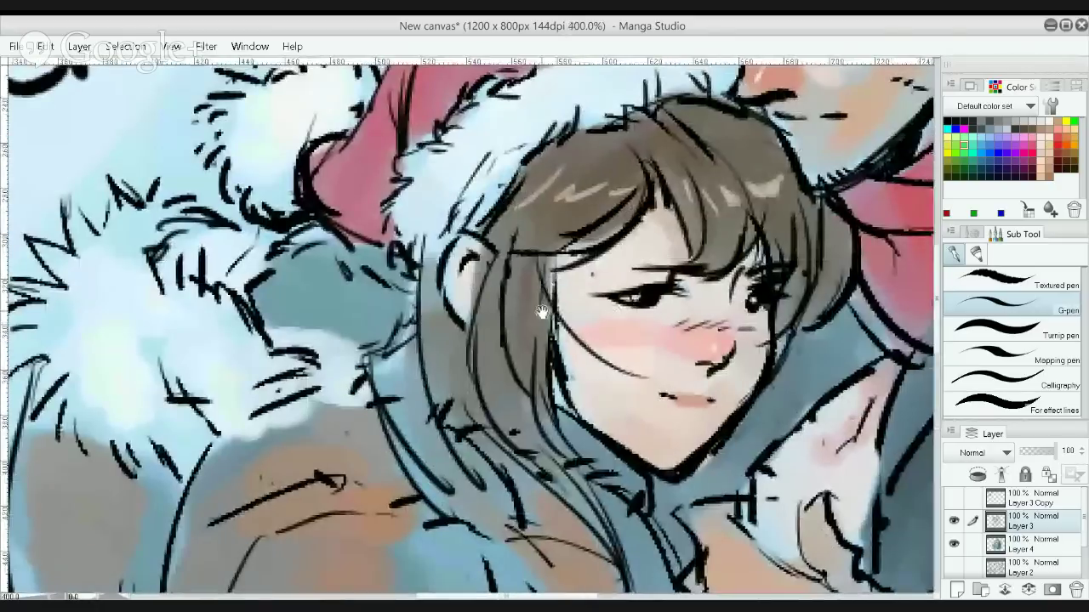
key("e")
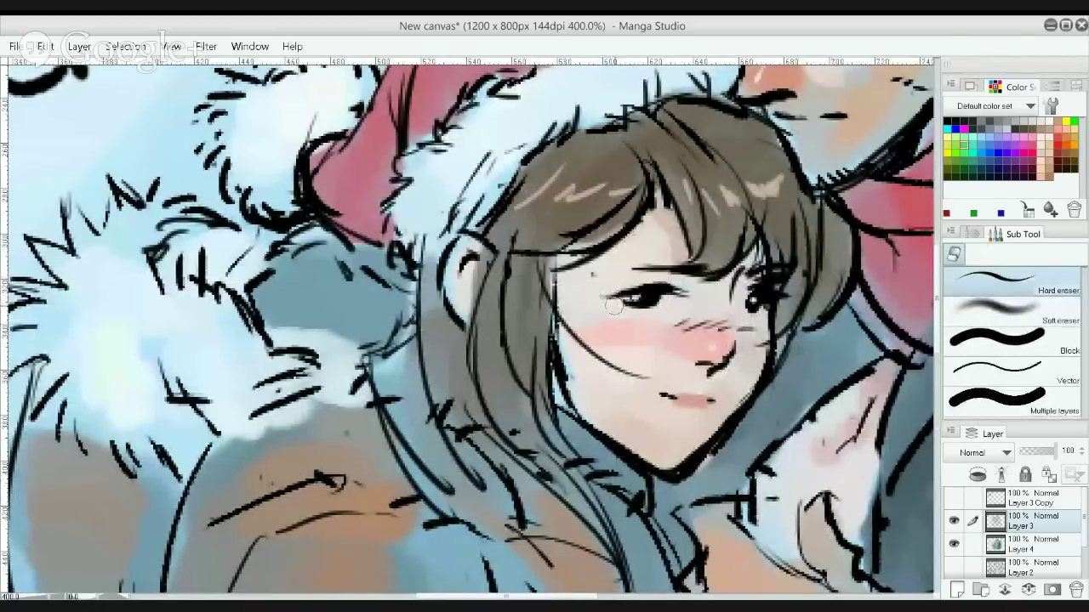
left_click(622, 245, "alt")
left_click(622, 245, "alt")
left_click(621, 245, "alt")
left_click(622, 245, "alt")
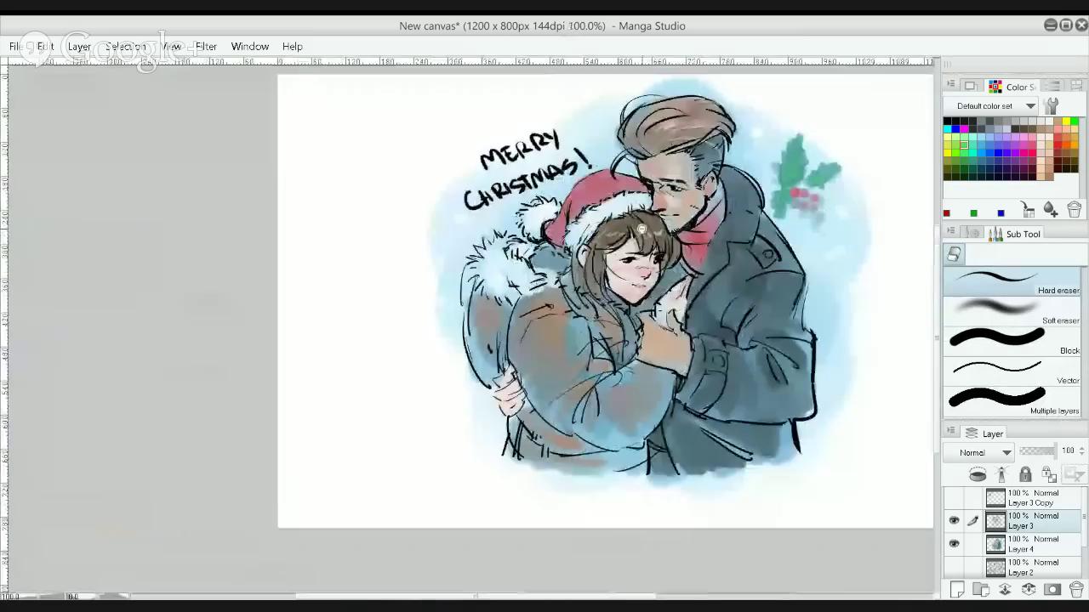
left_click(626, 242, "ctrl")
left_click(626, 242, "ctrl")
left_click(626, 242, "ctrl")
left_click(626, 242, "ctrl")
left_click_drag(640, 223, 558, 367)
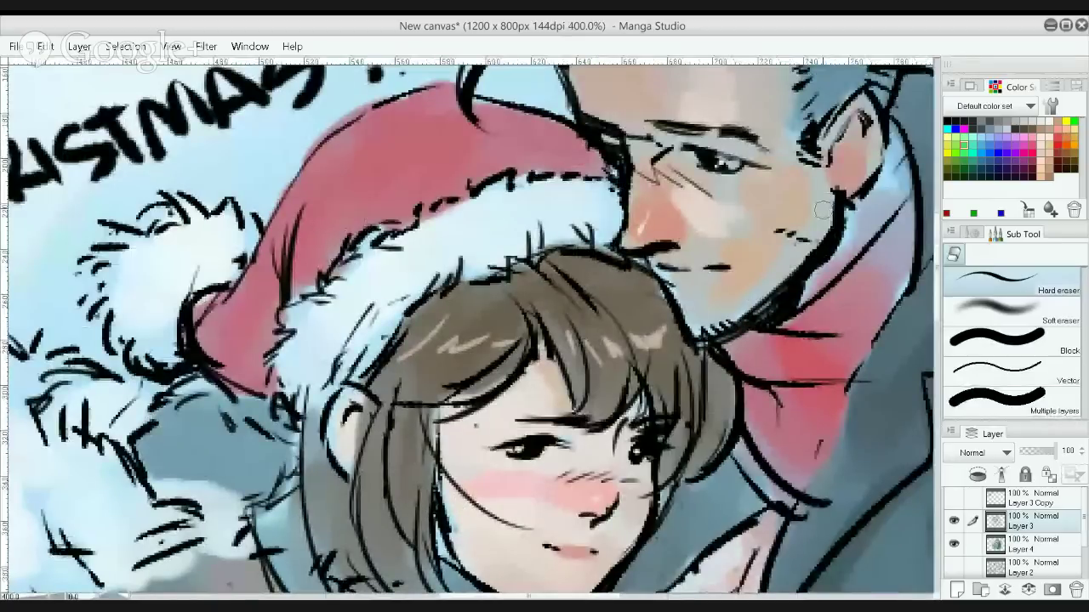
Erase the pupil of the girl's nearer eye and ink it again as a solid dark shape with the G-pen
key("p")
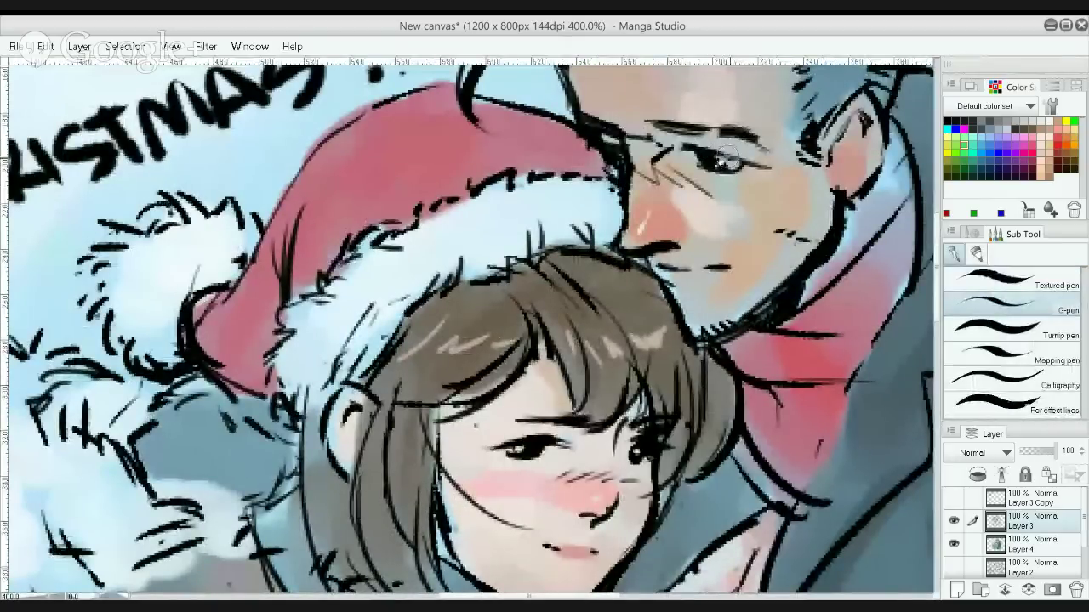
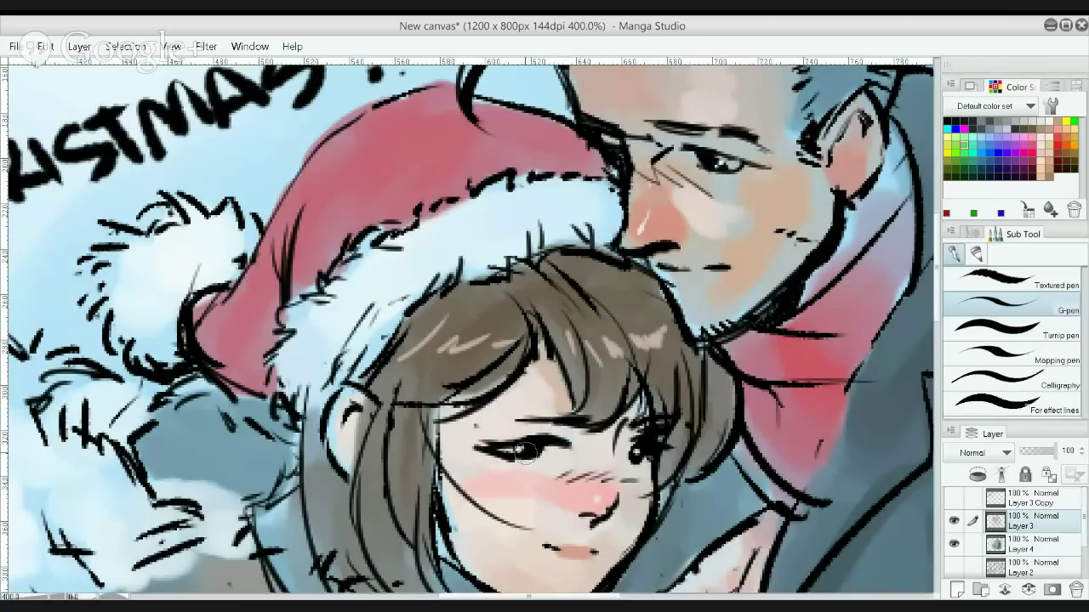
key("e")
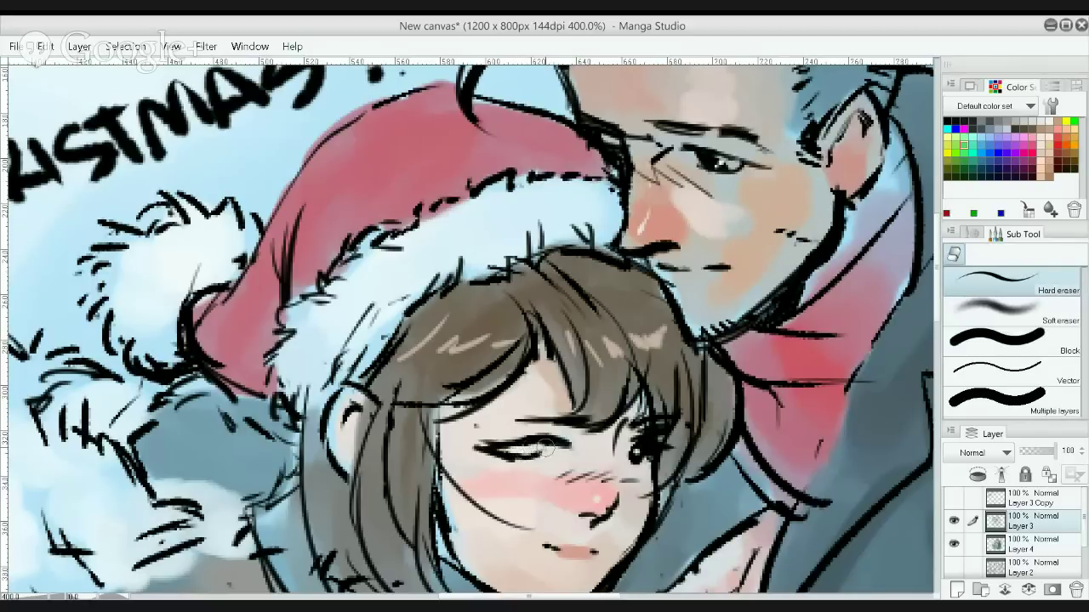
key("p")
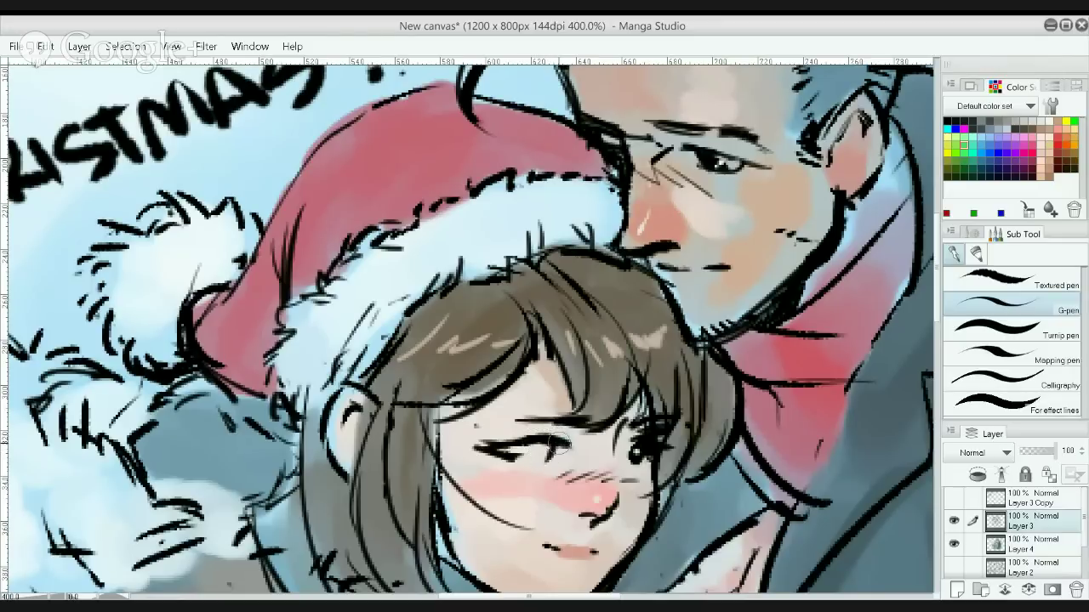
left_click(555, 407, "alt")
left_click(556, 410, "alt")
left_click(559, 416, "ctrl")
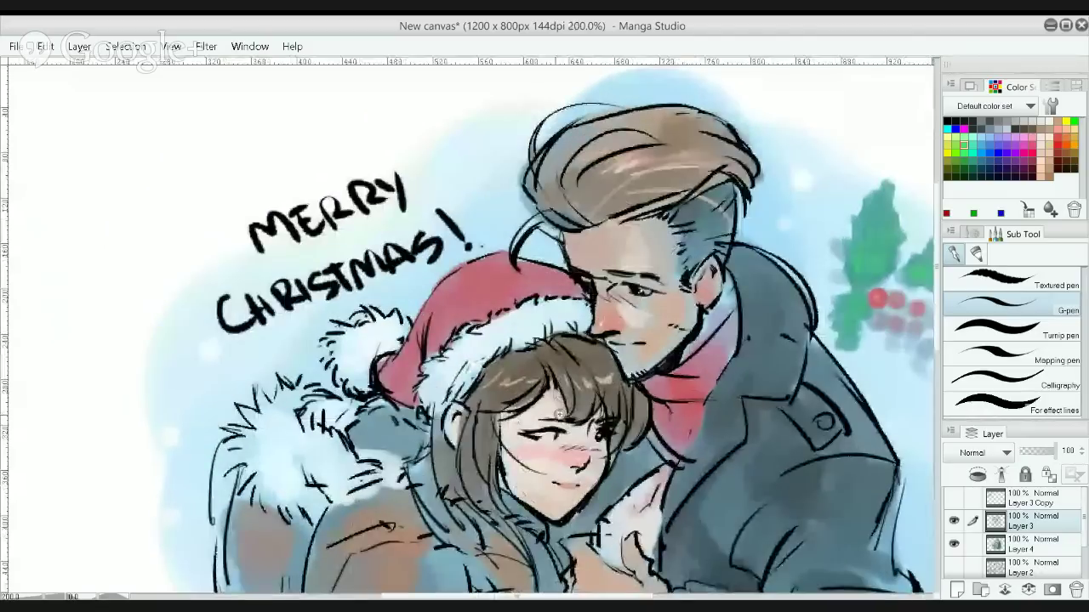
left_click(559, 417, "ctrl")
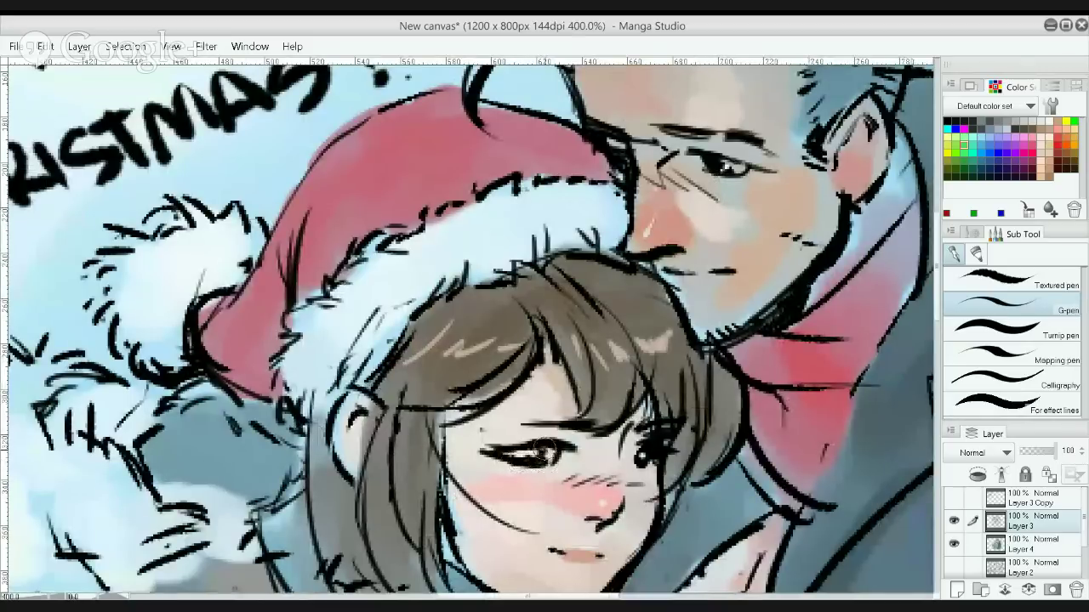
left_click_drag(544, 459, 548, 457)
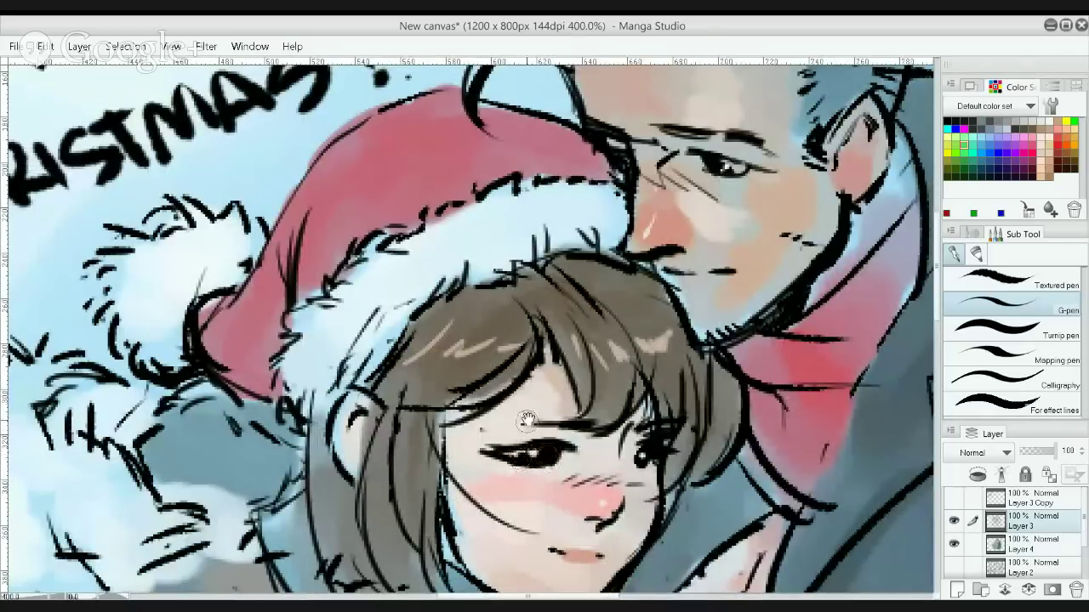
Mirror the canvas view horizontally and center the couple in it
scroll(526, 407, "down", 3)
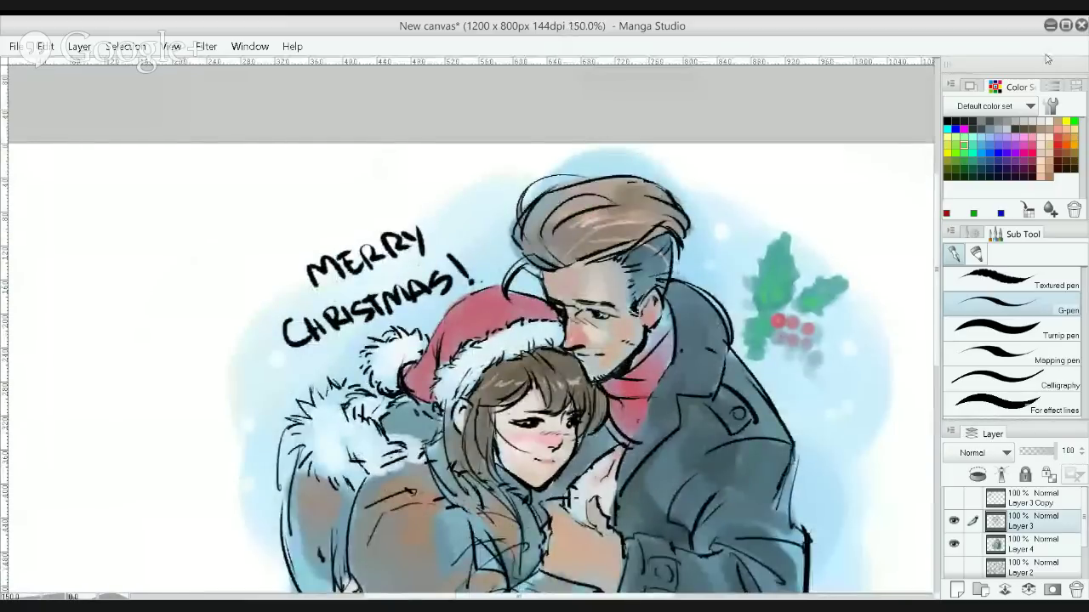
left_click(968, 88)
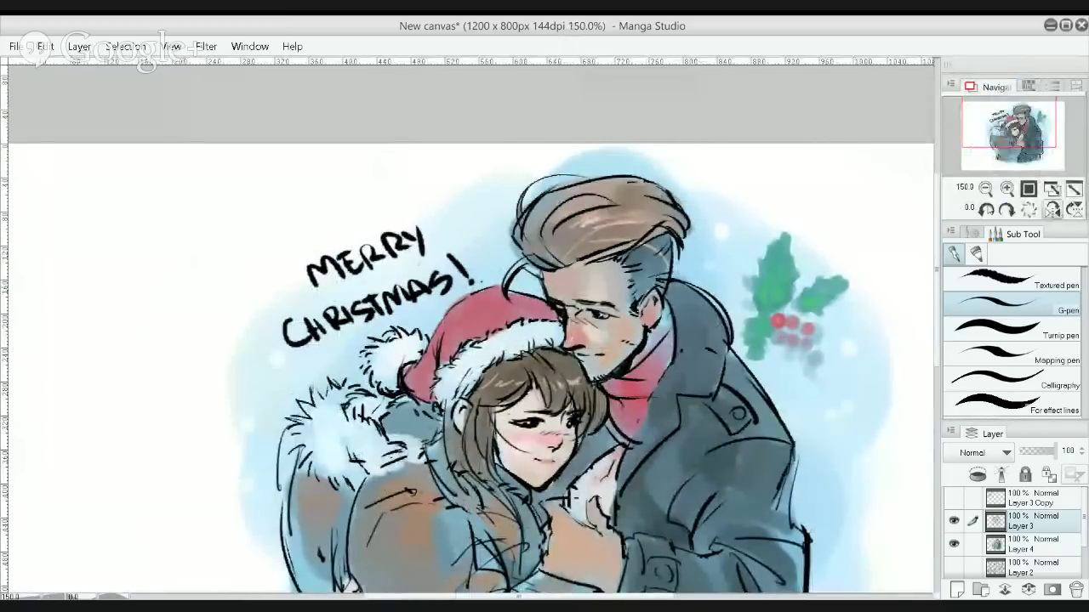
left_click(1052, 209)
left_click_drag(608, 347, 817, 230)
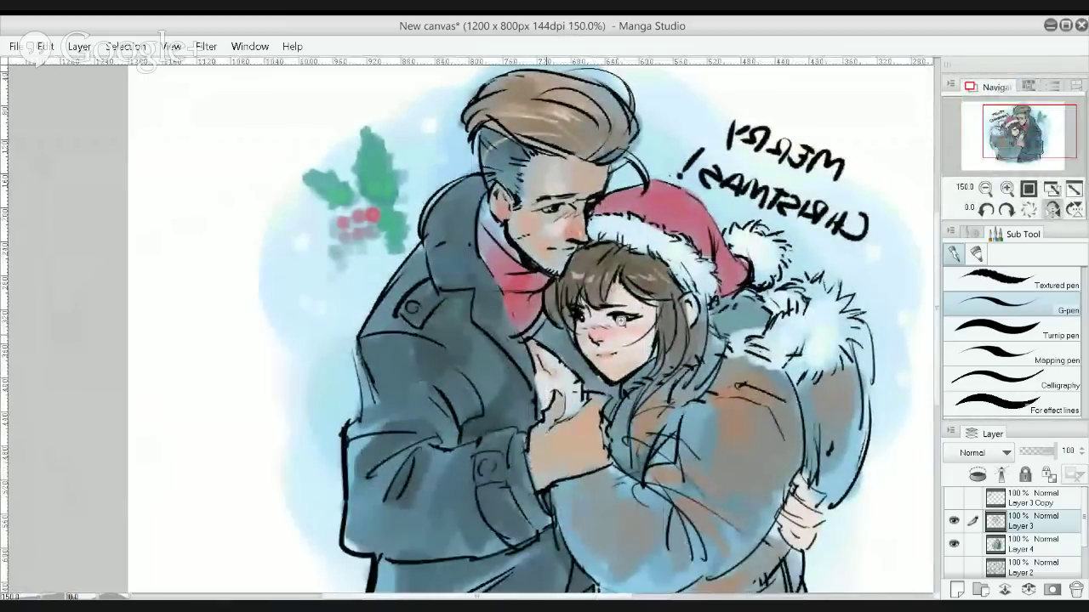
Redraw the upper lash line and dark pupil of the girl's nearer eye in the mirrored view
scroll(578, 328, "up", 4)
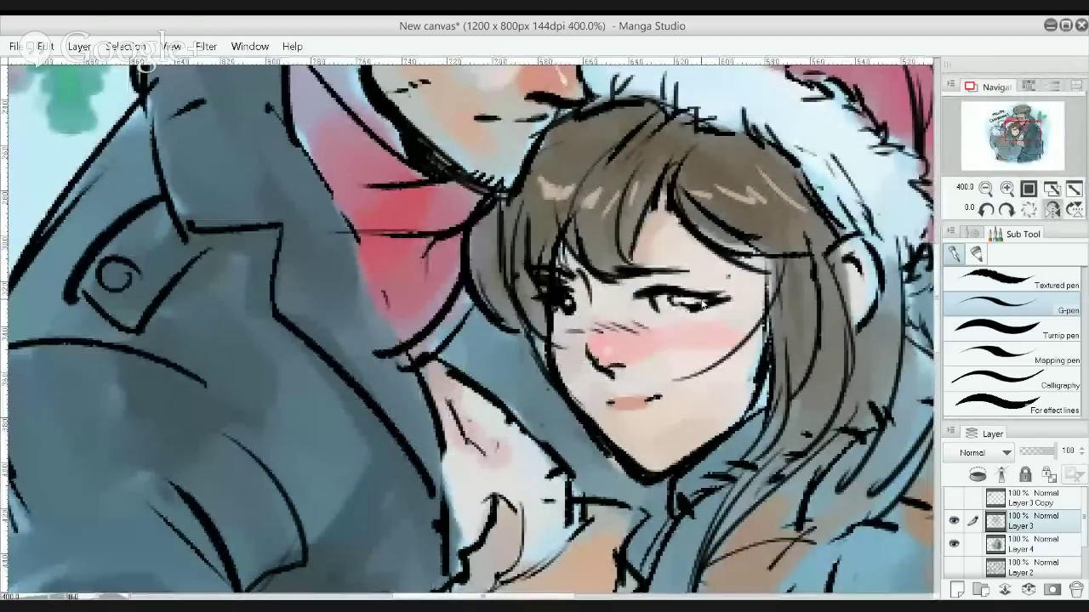
left_click_drag(655, 299, 721, 300)
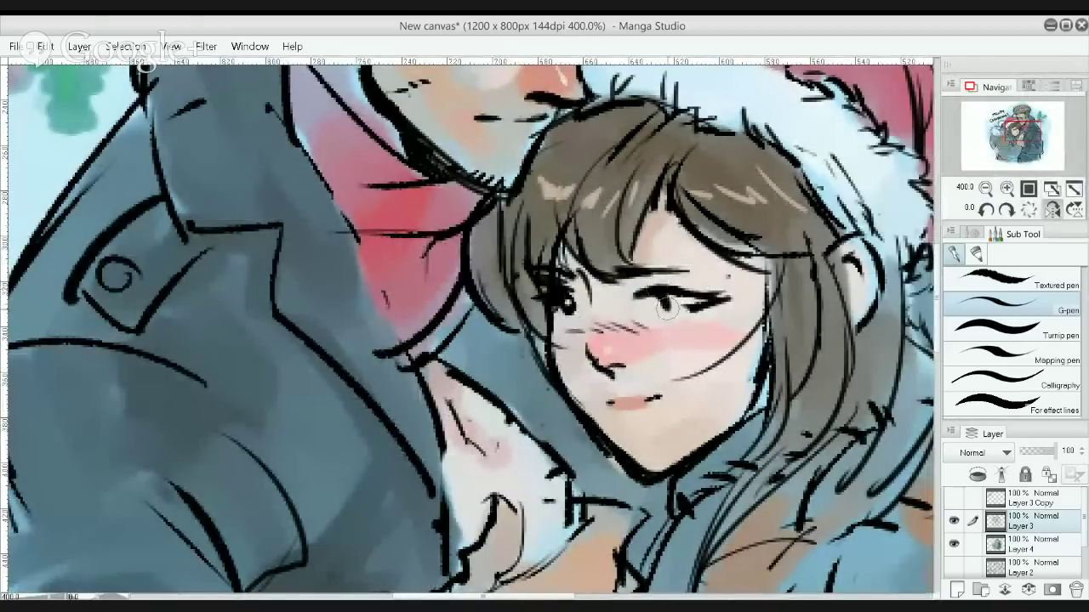
left_click_drag(661, 302, 667, 309)
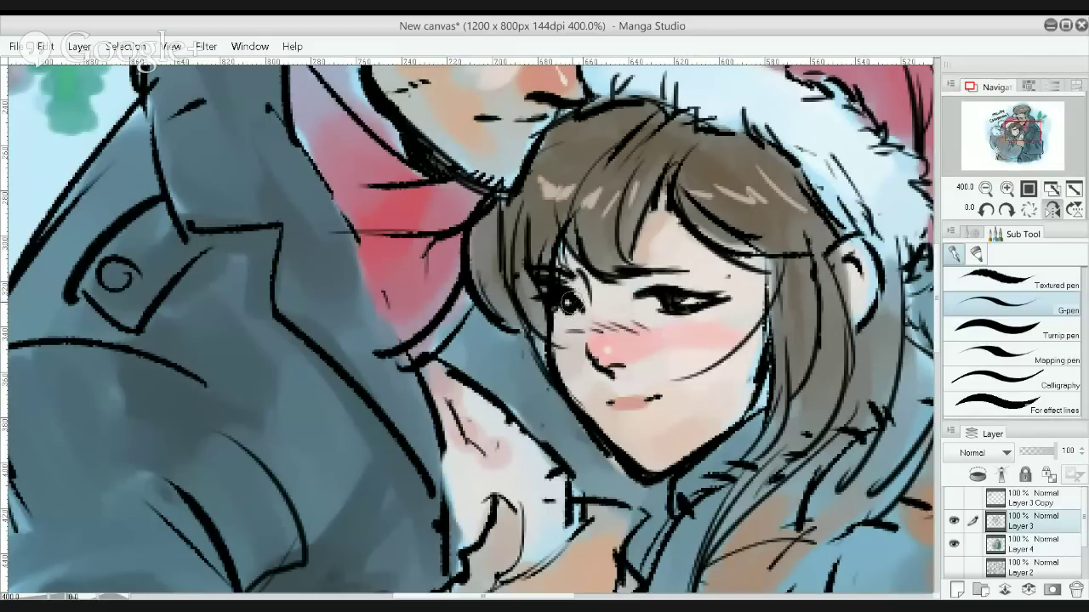
scroll(561, 296, "down", 3)
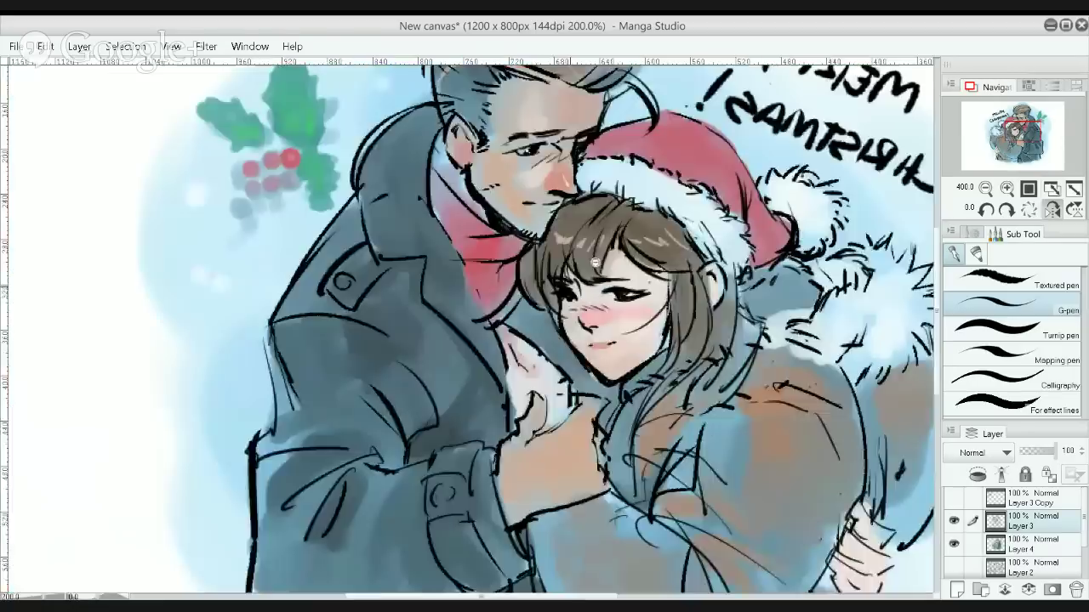
scroll(577, 281, "up", 3)
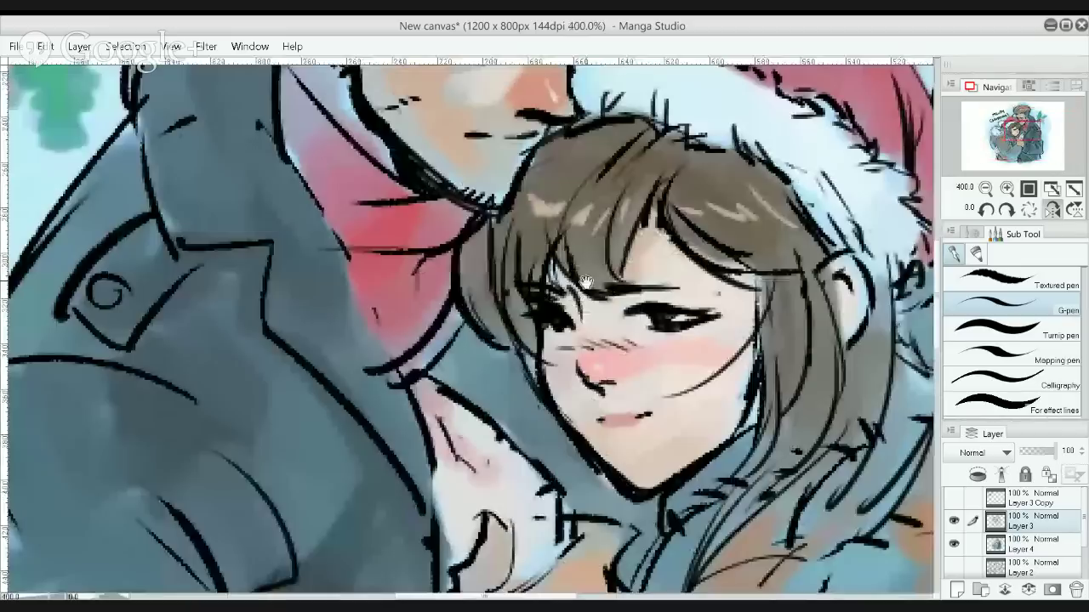
Compare the girl's mirrored face close up with the whole composition to judge her features
key("e")
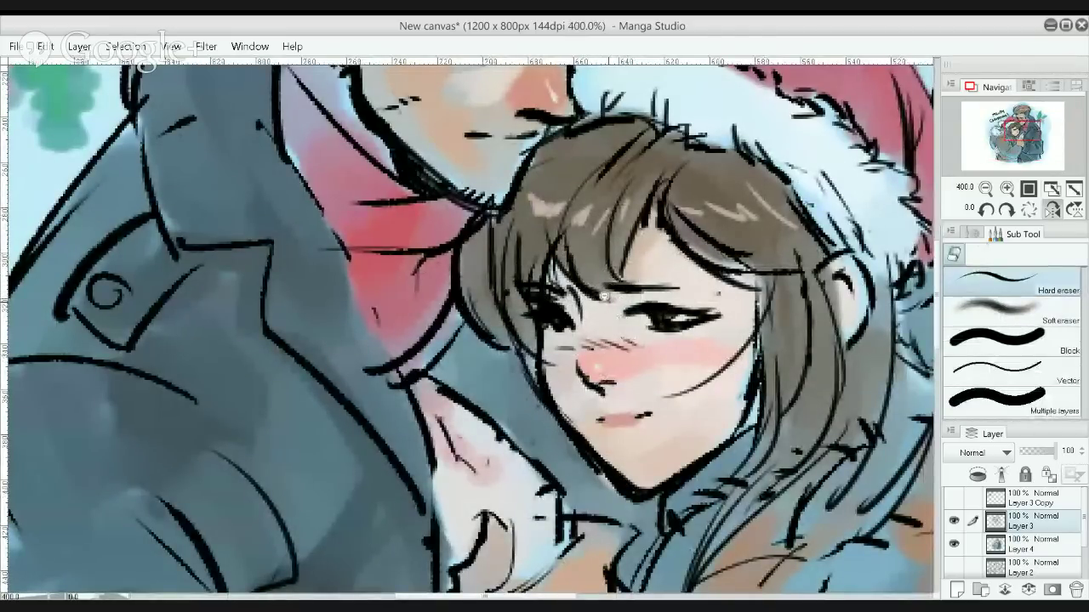
scroll(609, 302, "down", 3)
scroll(599, 255, "down", 1)
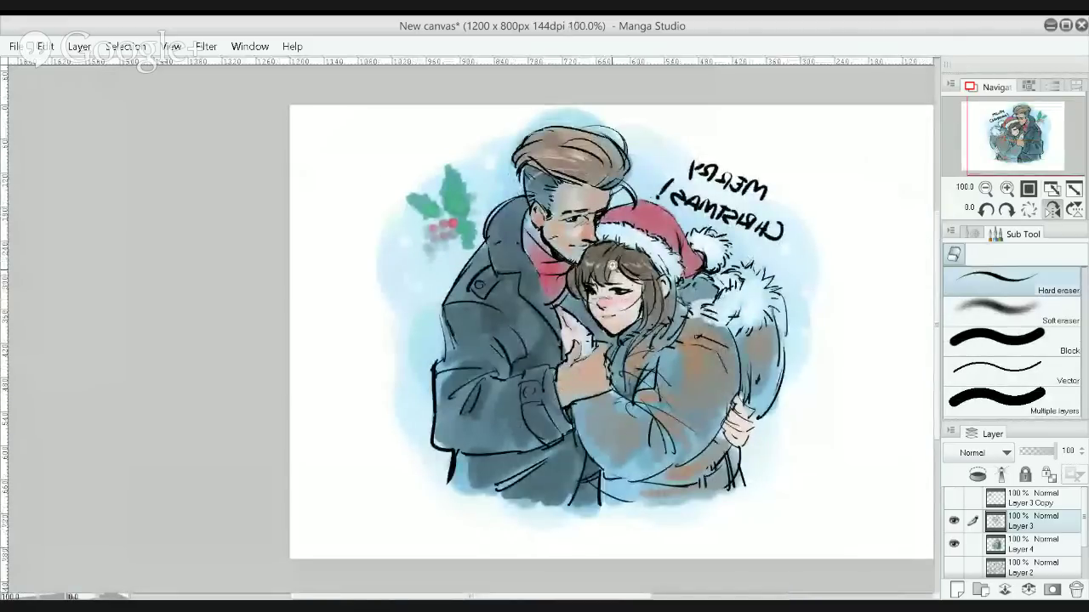
scroll(612, 269, "up", 2)
scroll(588, 337, "up", 4)
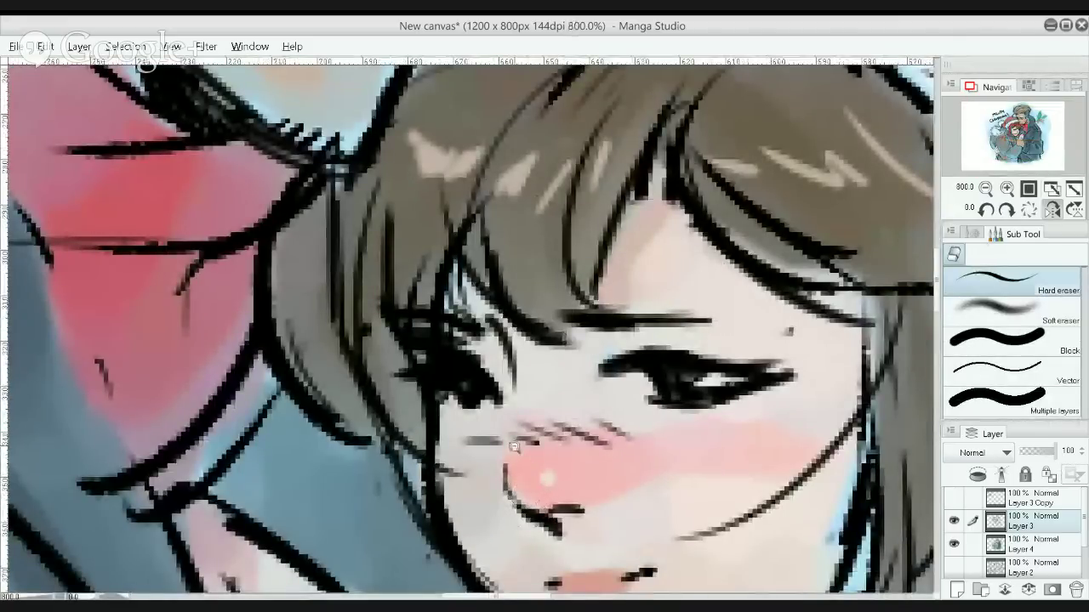
scroll(529, 495, "down", 2)
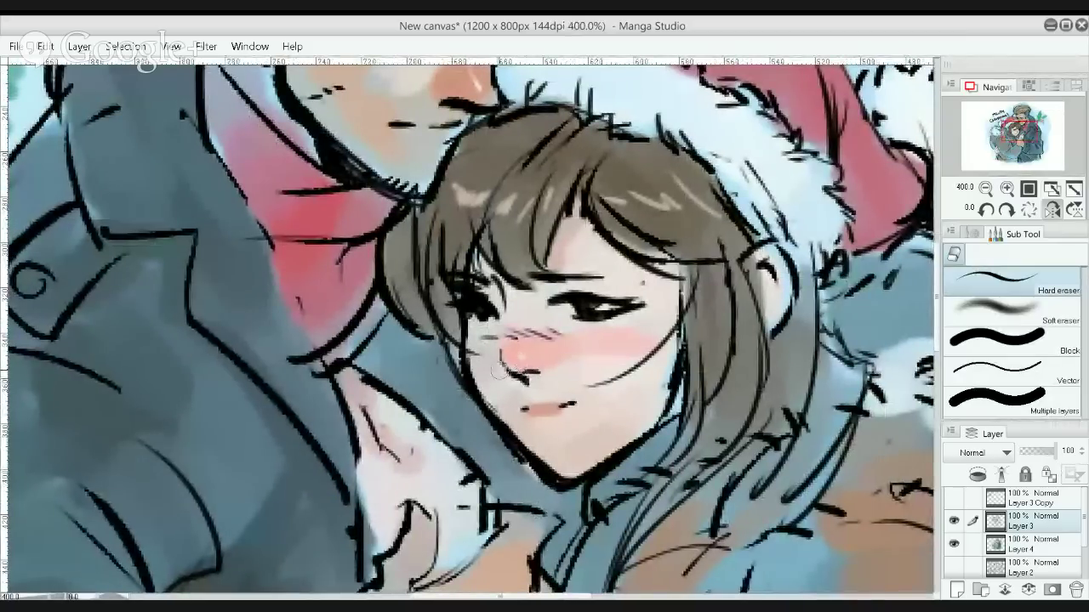
scroll(504, 336, "down", 2)
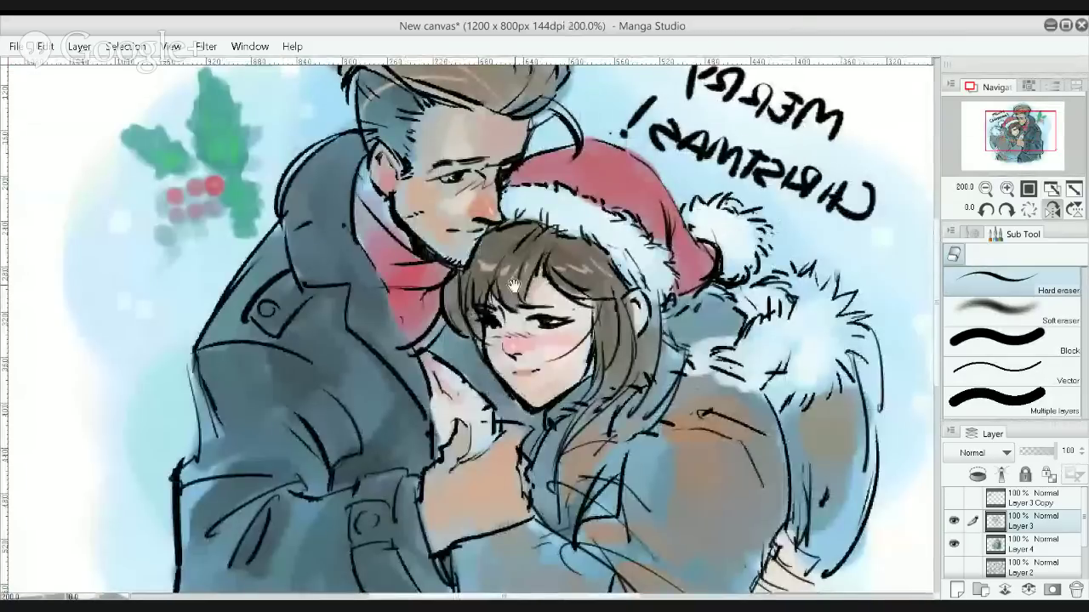
Erase the nostril mark under the girl's nose and clean up the nose tip line on Layer 3
scroll(517, 349, "up", 2)
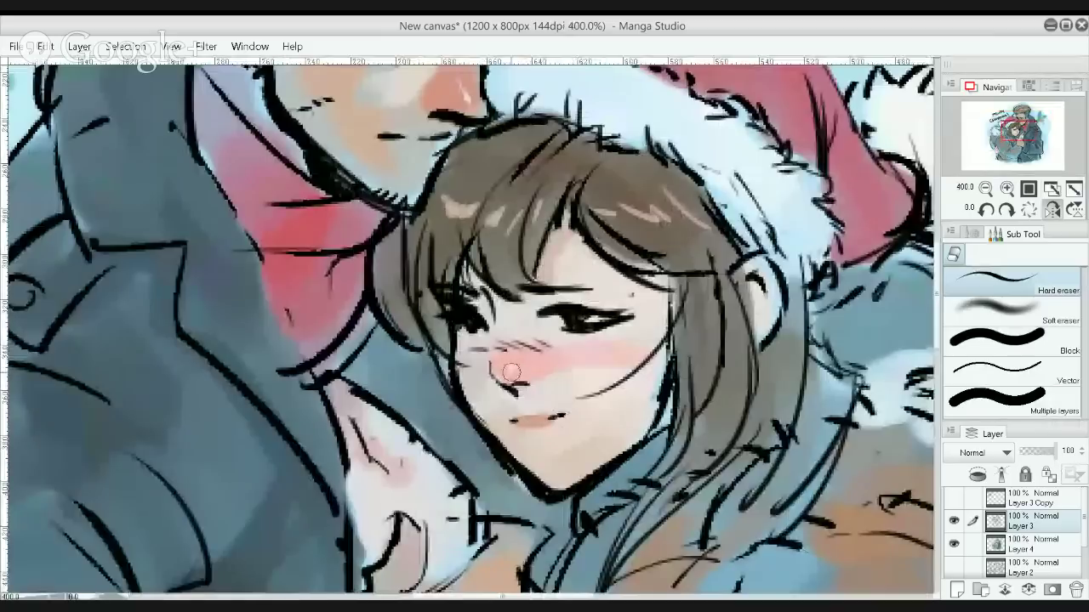
mouse_move(510, 372)
left_mouse_down()
mouse_move(516, 391)
mouse_move(514, 379)
left_mouse_up()
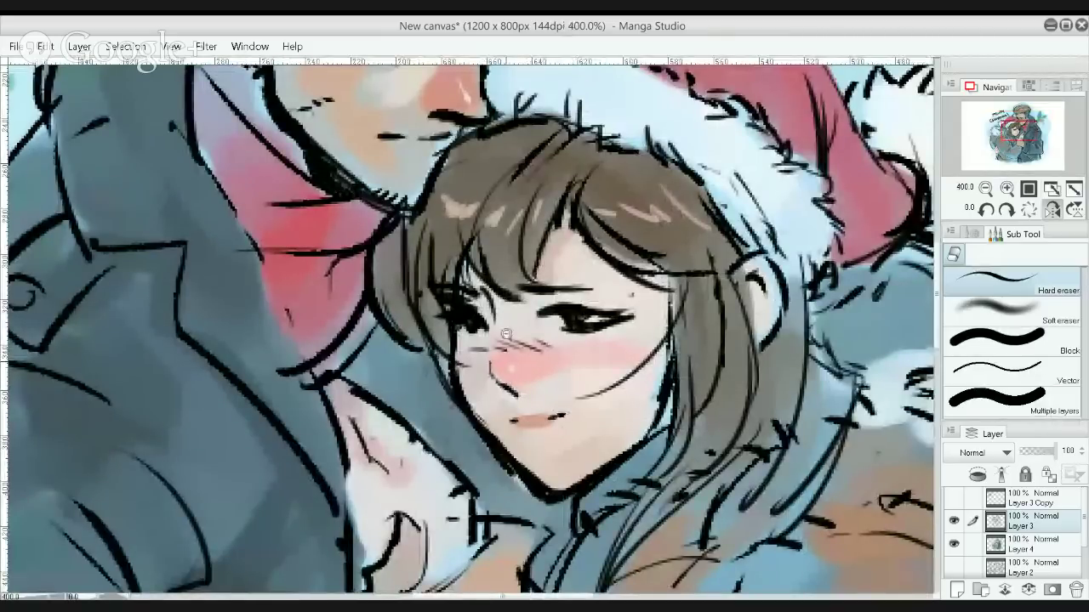
scroll(505, 334, "down", 4)
scroll(526, 359, "up", 6)
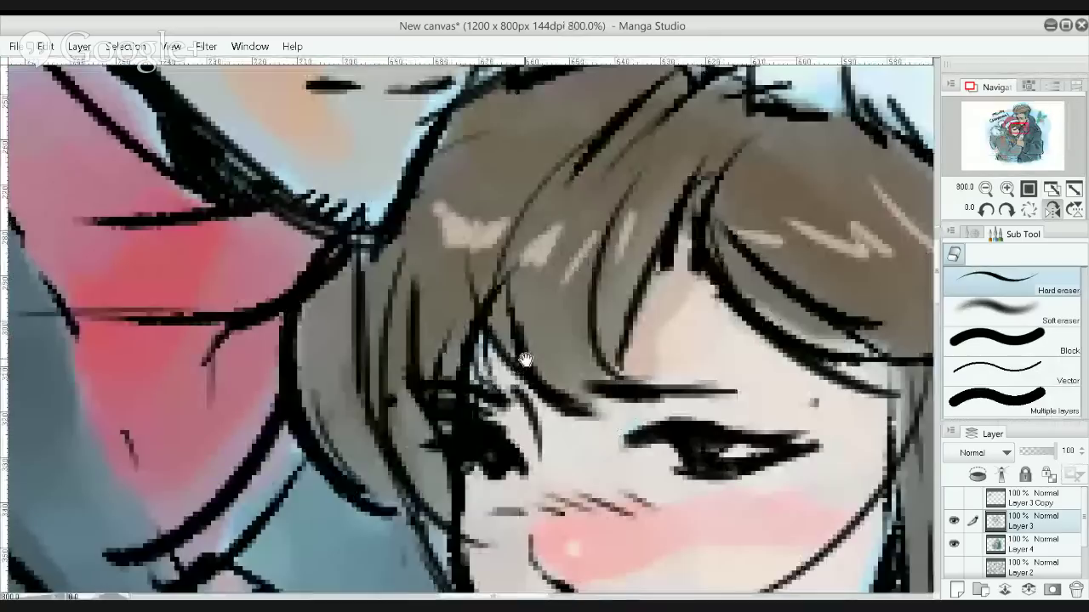
mouse_move(558, 587)
left_mouse_down()
mouse_move(591, 345)
mouse_move(615, 371)
mouse_move(614, 355)
left_mouse_up()
key("[")
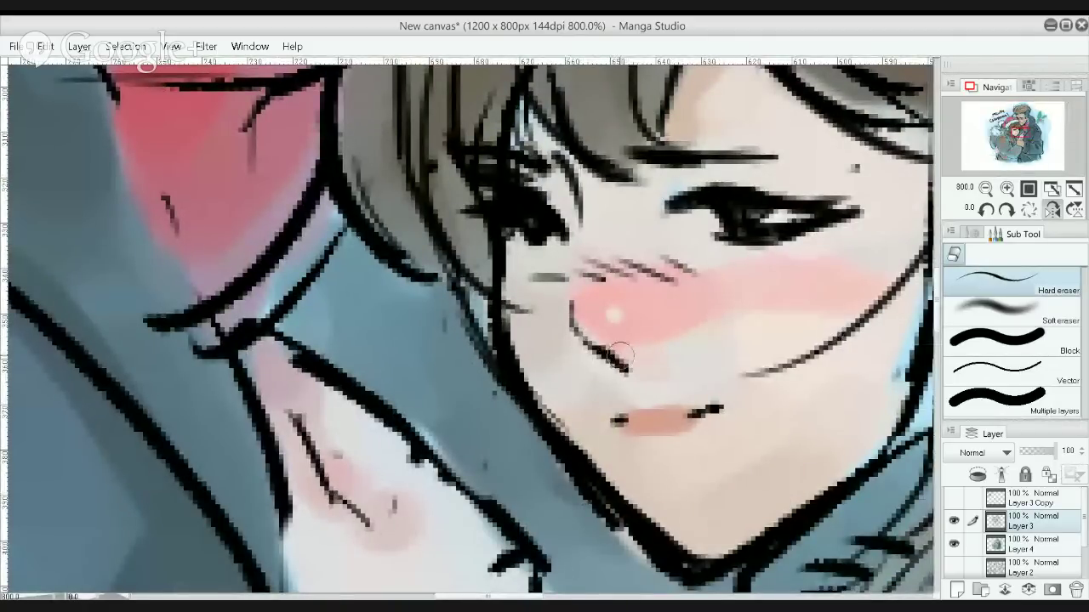
Reduce the G-pen size and ink the front contour of the girl's nose up toward the bridge
key("p")
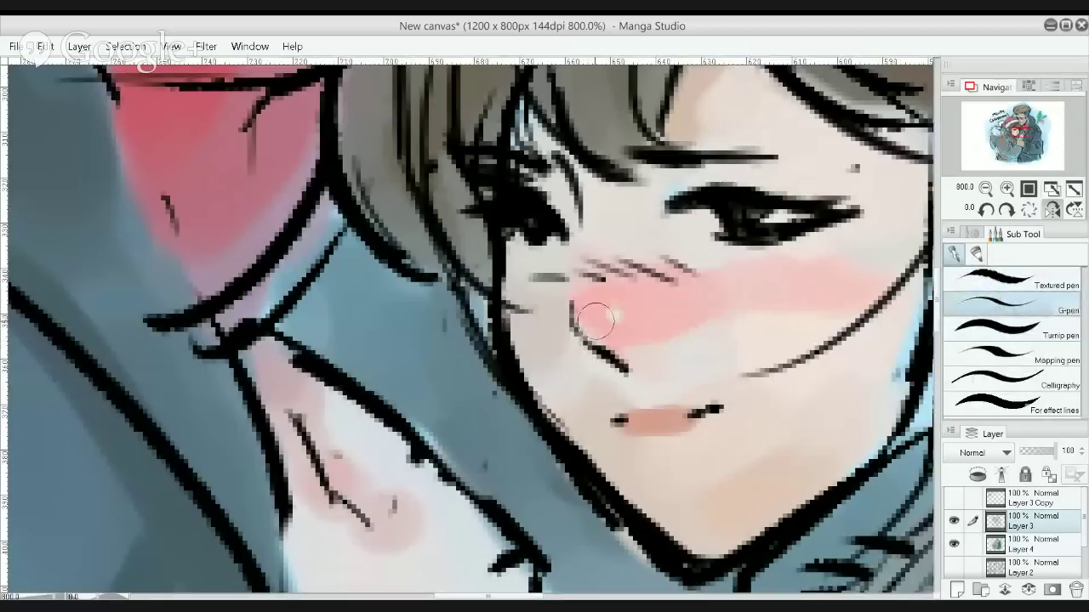
key("[")
key("[")
key("[")
key("[")
mouse_move(584, 337)
left_mouse_down()
mouse_move(624, 369)
mouse_move(576, 292)
left_mouse_up()
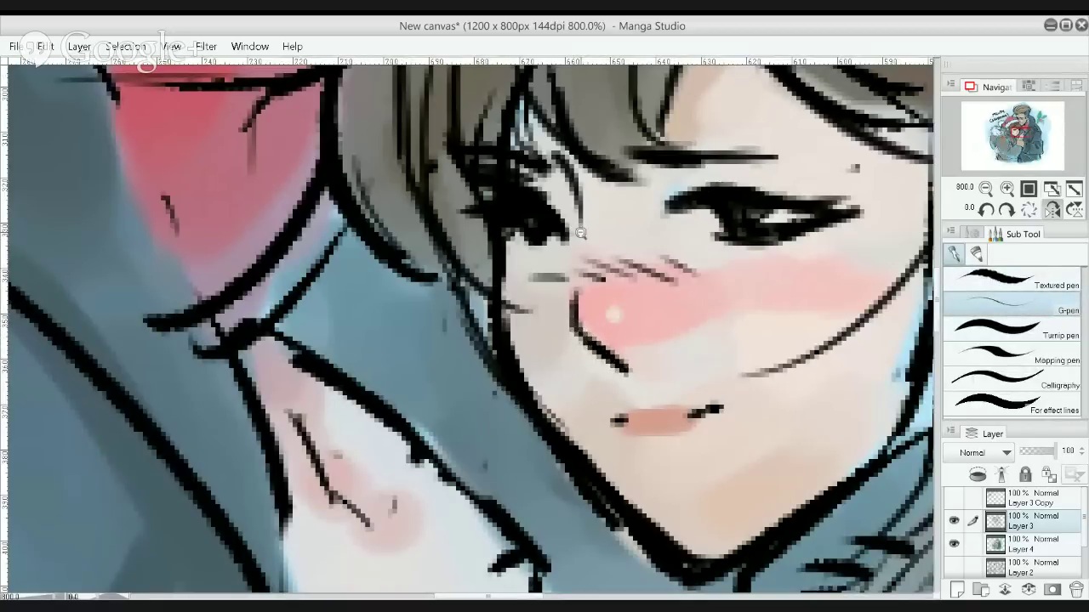
Ink the scarf edge inside the man's collar on Layer 3 with the Textured pen at a reduced size
left_click(582, 230, "alt")
left_click(582, 231, "alt")
left_click_drag(644, 324, 626, 430)
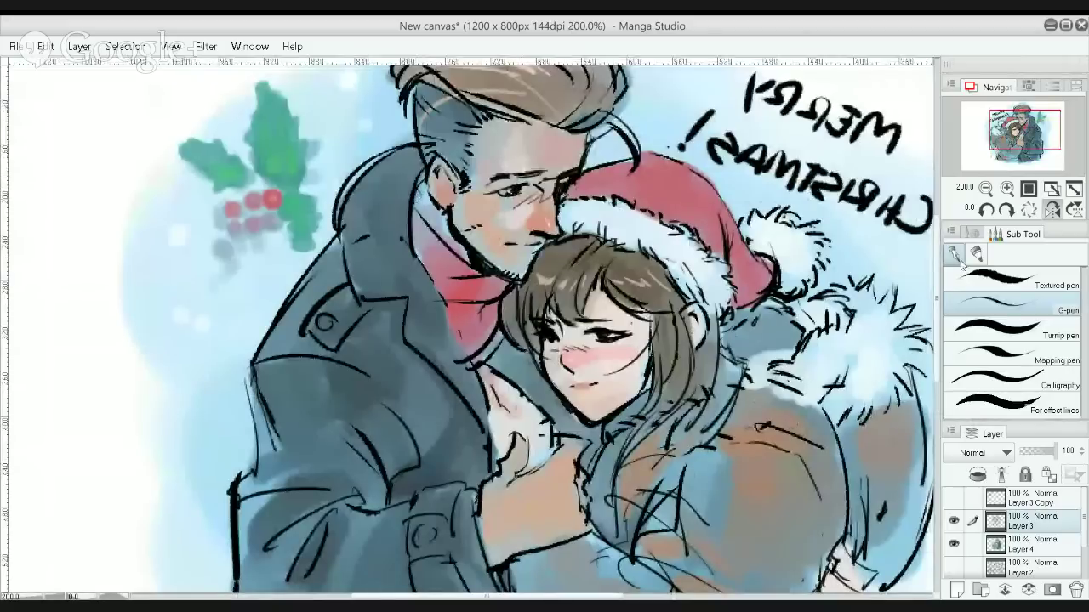
left_click(991, 277)
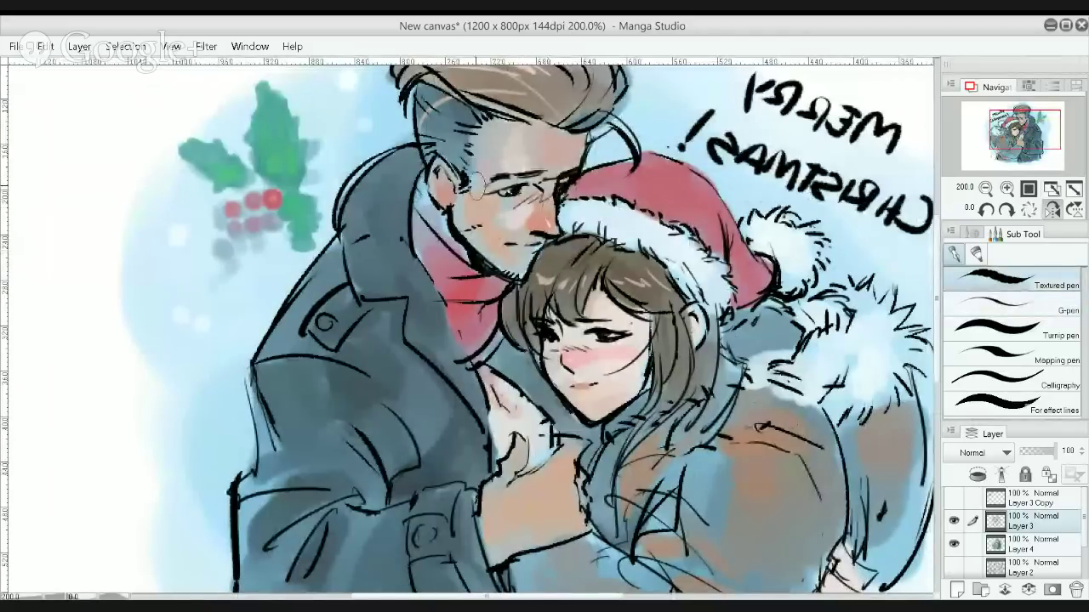
left_click_drag(412, 216, 422, 180)
key("ctrl+z")
key("[")
key("[")
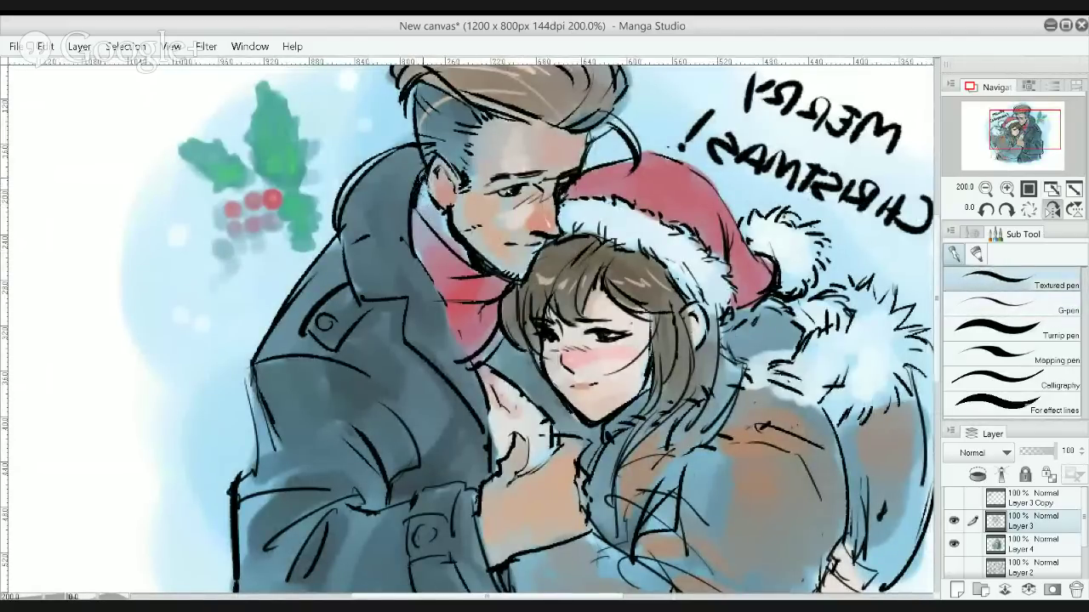
left_click_drag(415, 220, 417, 243)
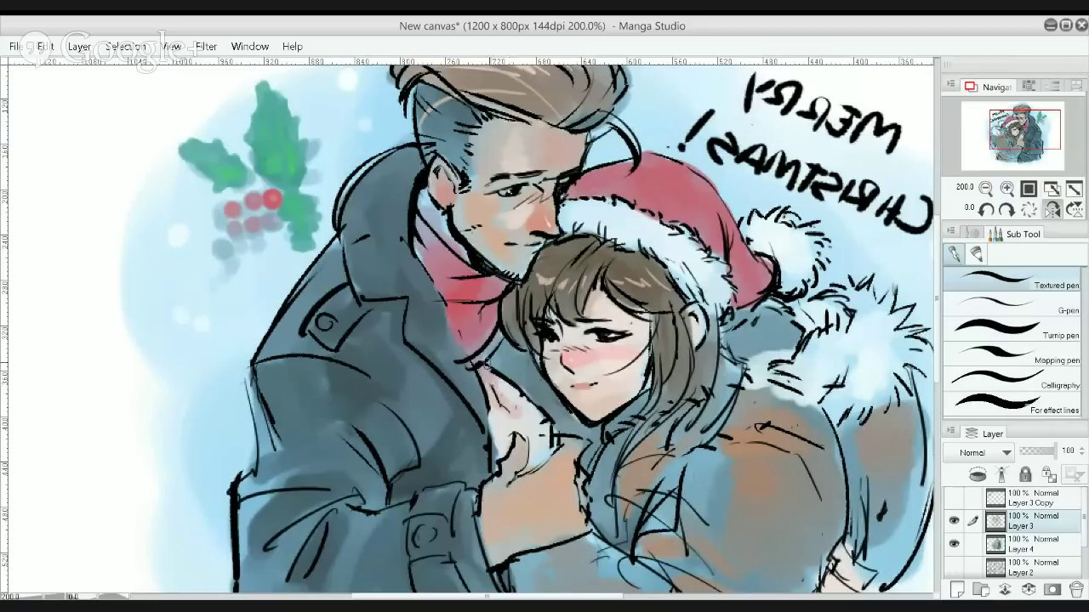
Darken the contours between the scarf tip and the girl's hair, and thicken the coat edge beside the hand
left_click_drag(485, 371, 507, 335)
left_click_drag(503, 344, 535, 361)
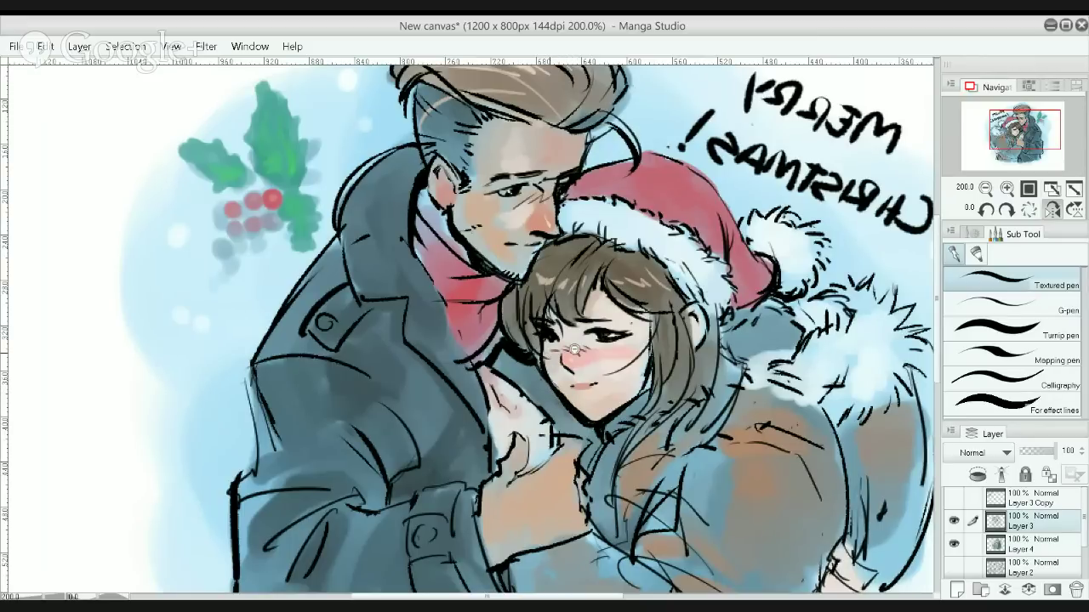
scroll(723, 298, "down", 1)
scroll(652, 424, "up", 1)
left_click_drag(653, 400, 636, 434)
left_click_drag(648, 377, 611, 442)
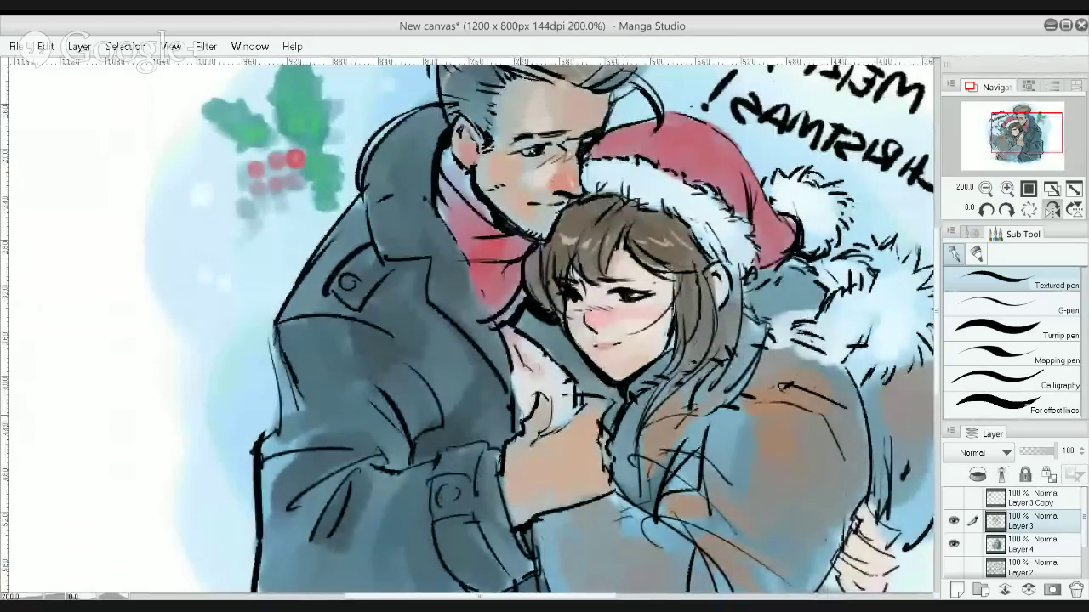
left_click_drag(514, 413, 518, 432)
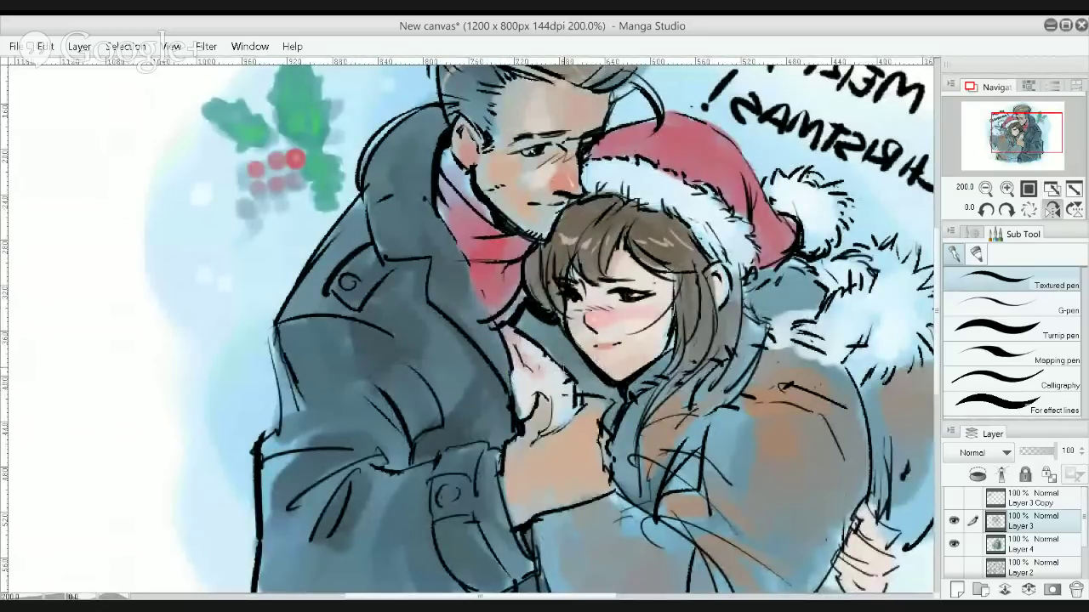
Trim the line work along the girl's jaw on Layer 3 with the Hard eraser
scroll(645, 379, "down", 1)
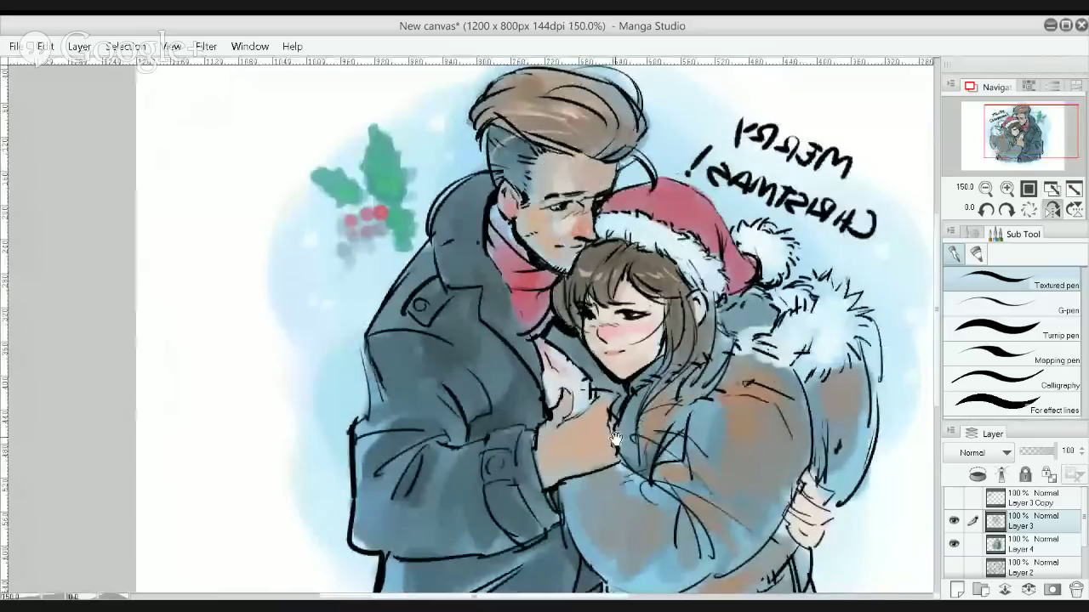
scroll(614, 438, "up", 1)
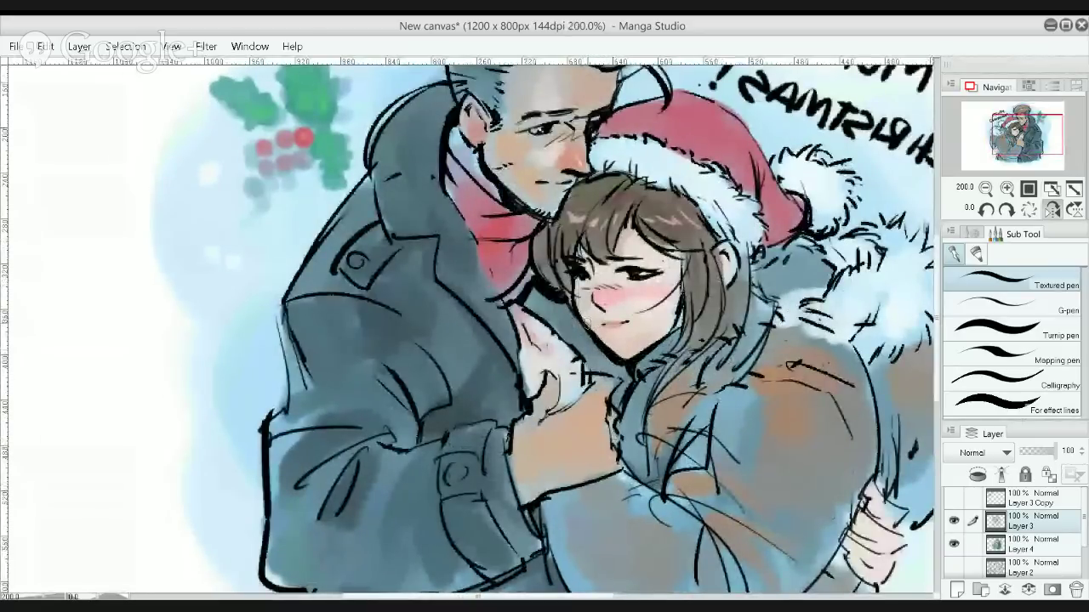
key("e")
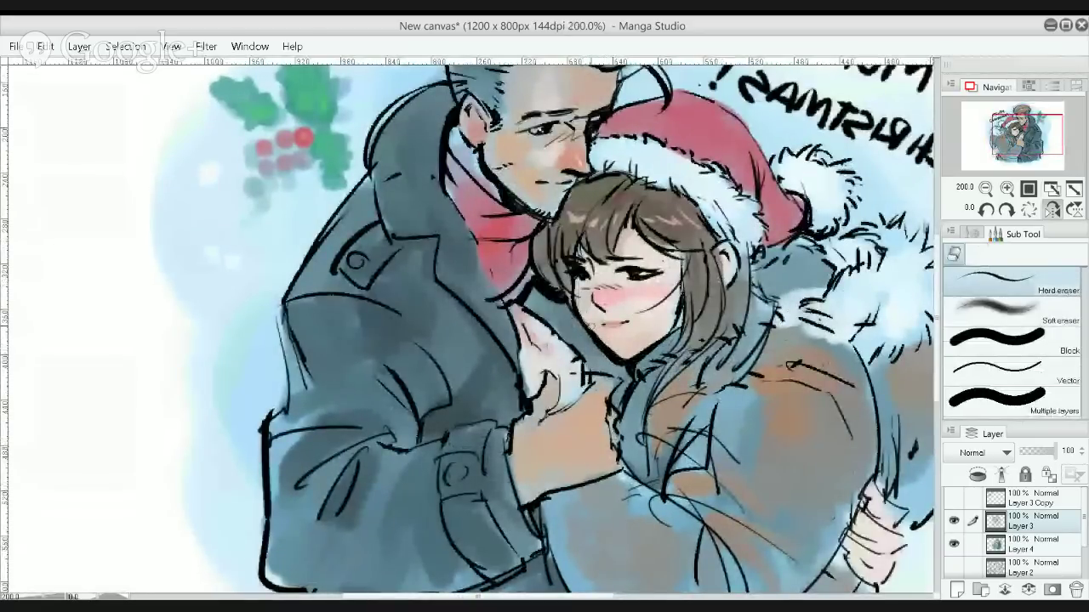
left_click_drag(590, 327, 620, 356)
key("p")
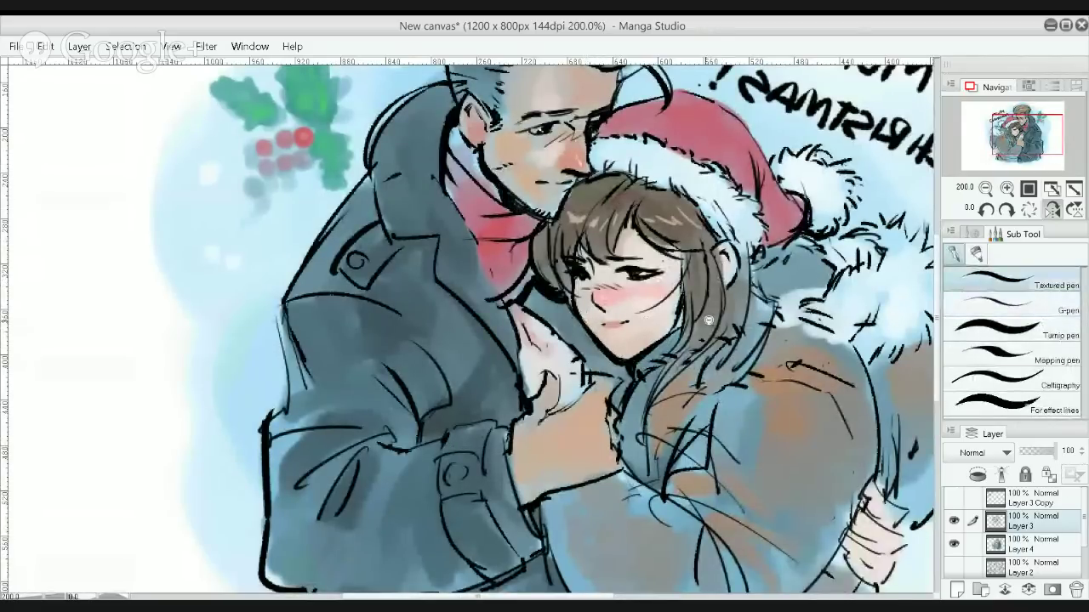
Turn off the mirrored view and check the whole composition in its normal orientation
key("ctrl+alt+0")
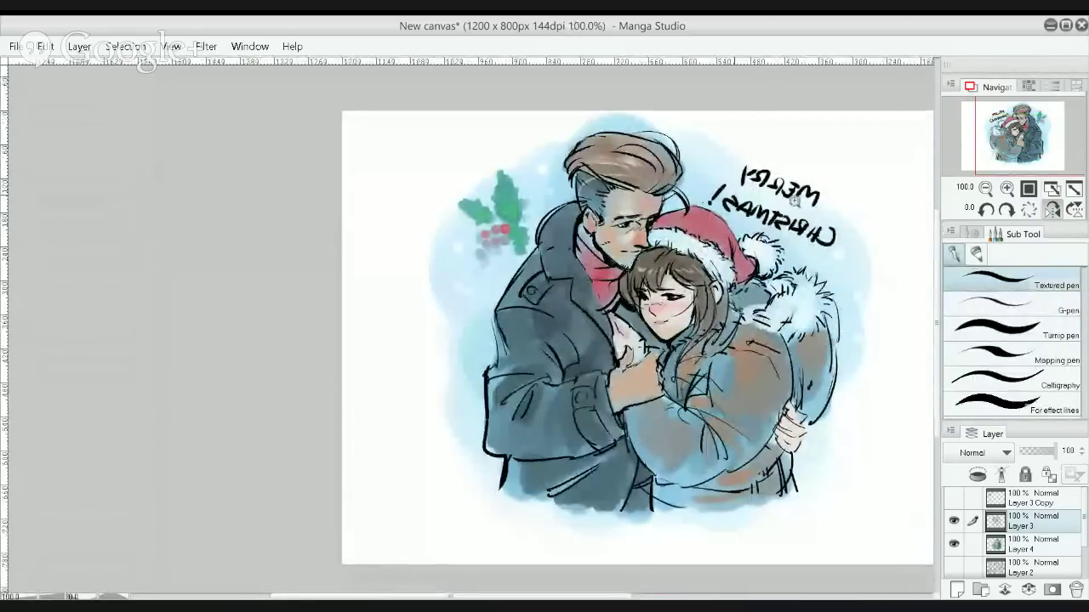
scroll(794, 198, "up", 1)
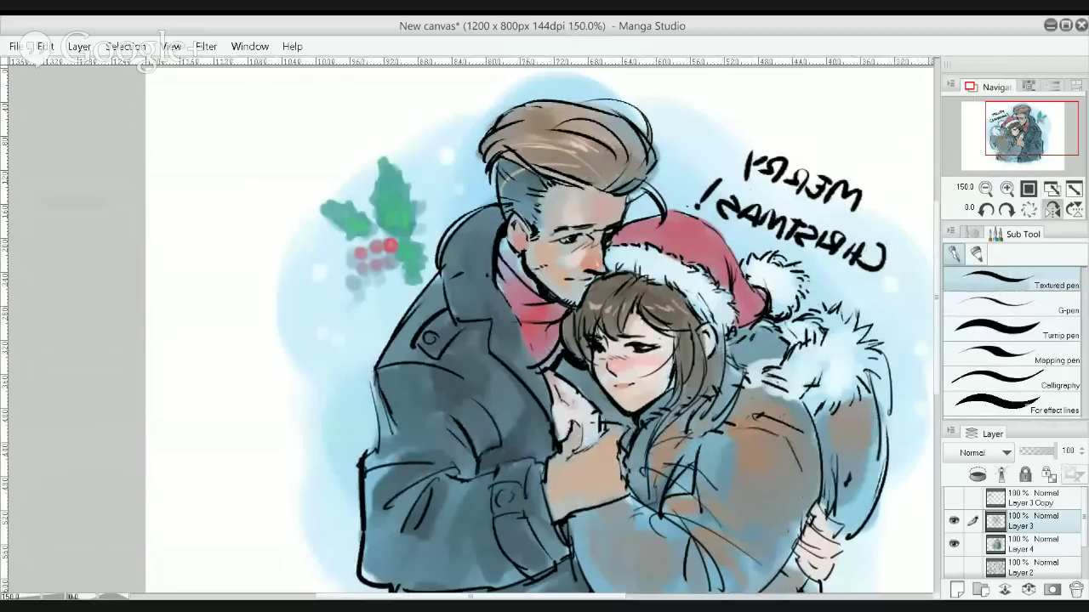
left_click(1052, 213)
scroll(644, 355, "down", 2)
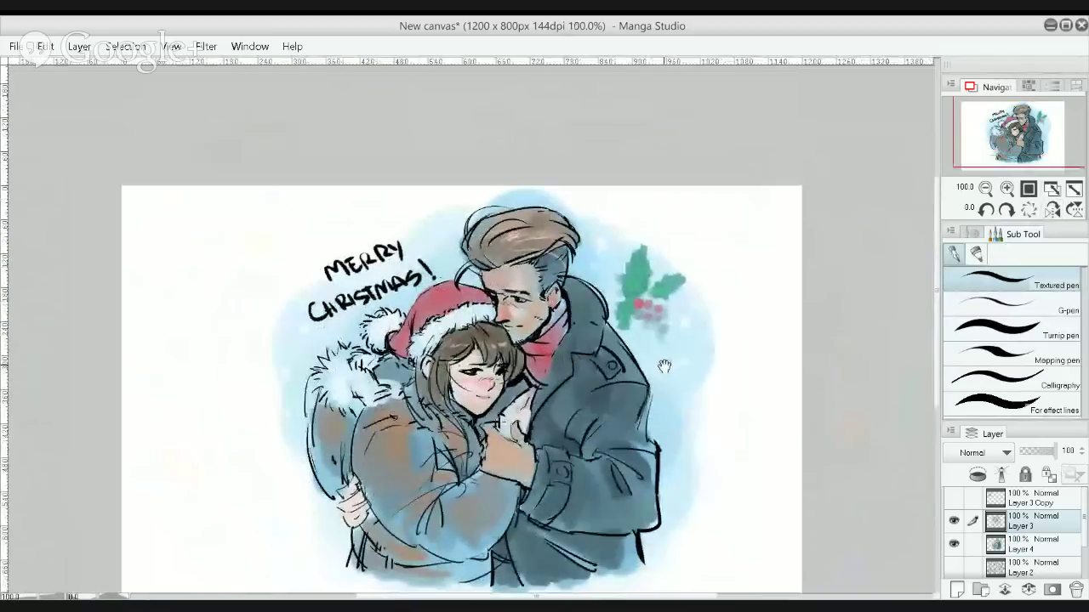
Paint sharp pointed tips on the green holly leaves with the Textured pen
scroll(666, 339, "up", 1)
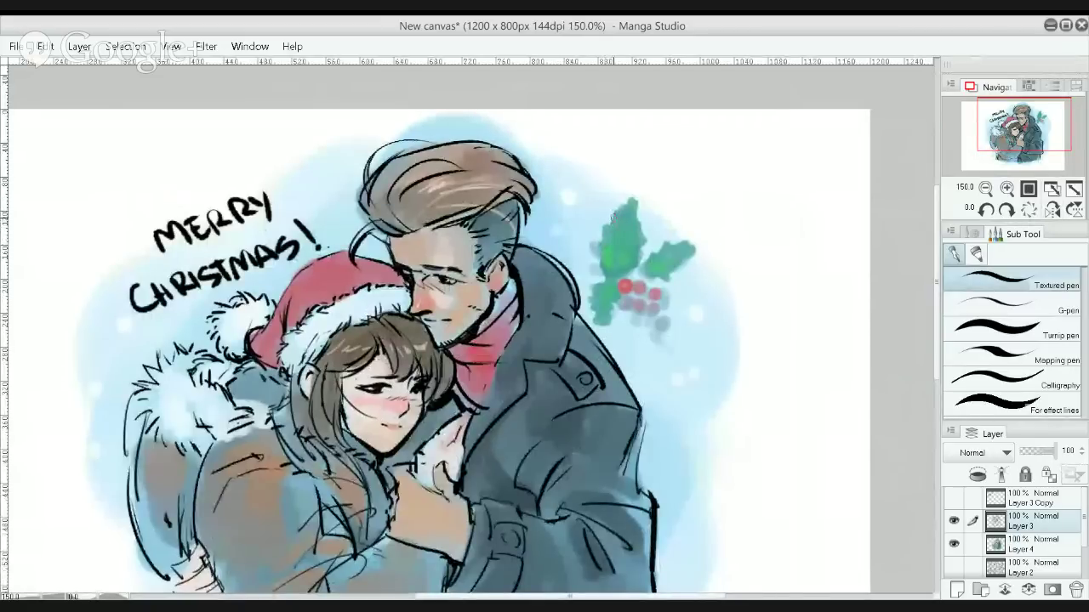
mouse_move(631, 195)
left_mouse_down()
mouse_move(611, 176)
mouse_move(632, 219)
left_mouse_up()
key("ctrl+z")
key("ctrl+z")
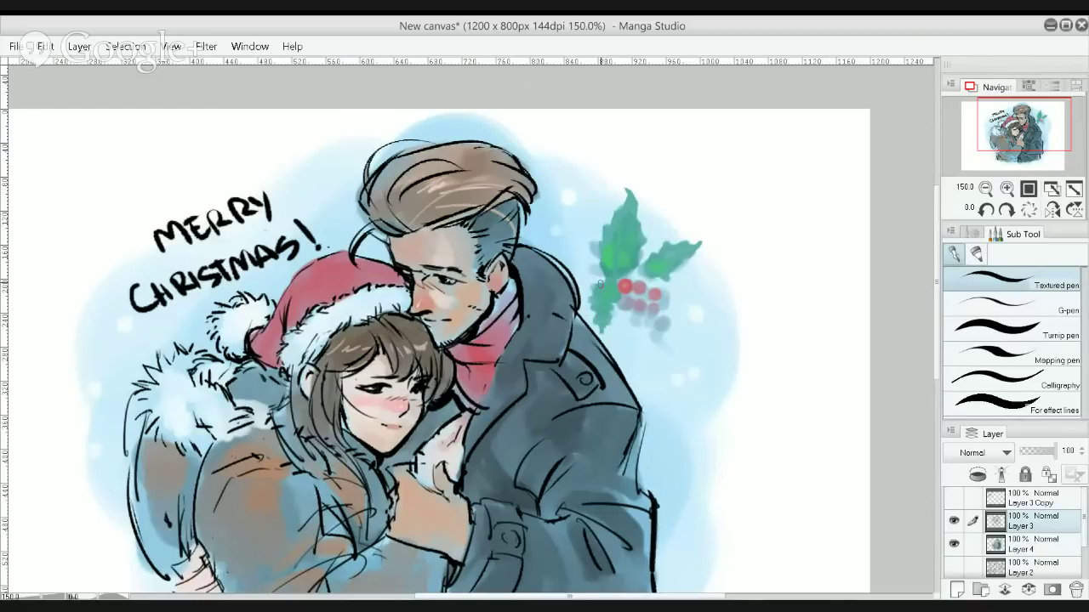
scroll(600, 284, "down", 2)
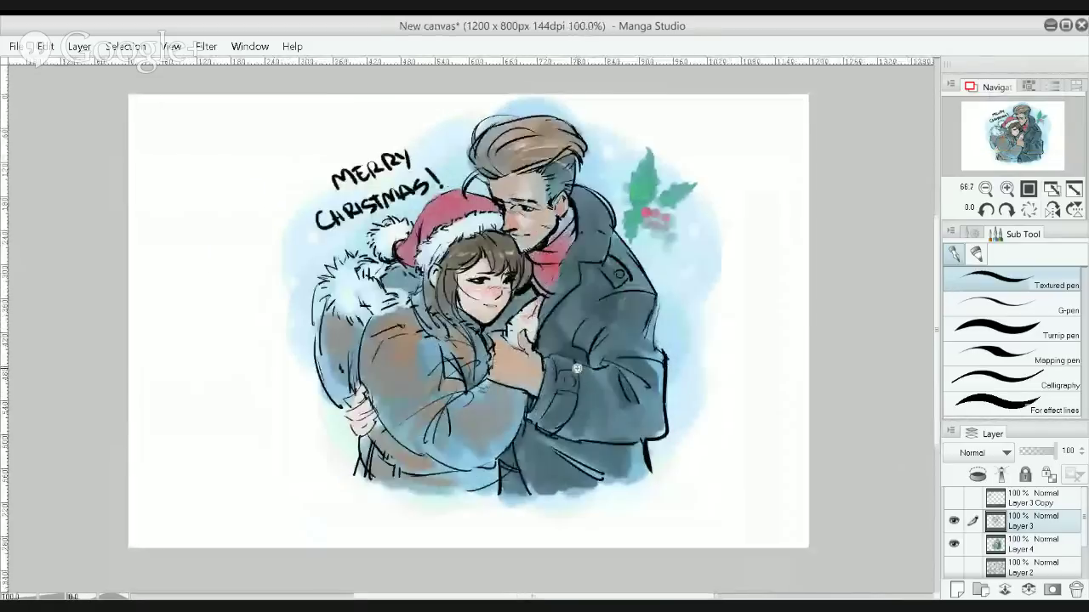
scroll(565, 370, "up", 1)
mouse_move(585, 341)
left_mouse_down()
mouse_move(590, 357)
mouse_move(609, 344)
left_mouse_up()
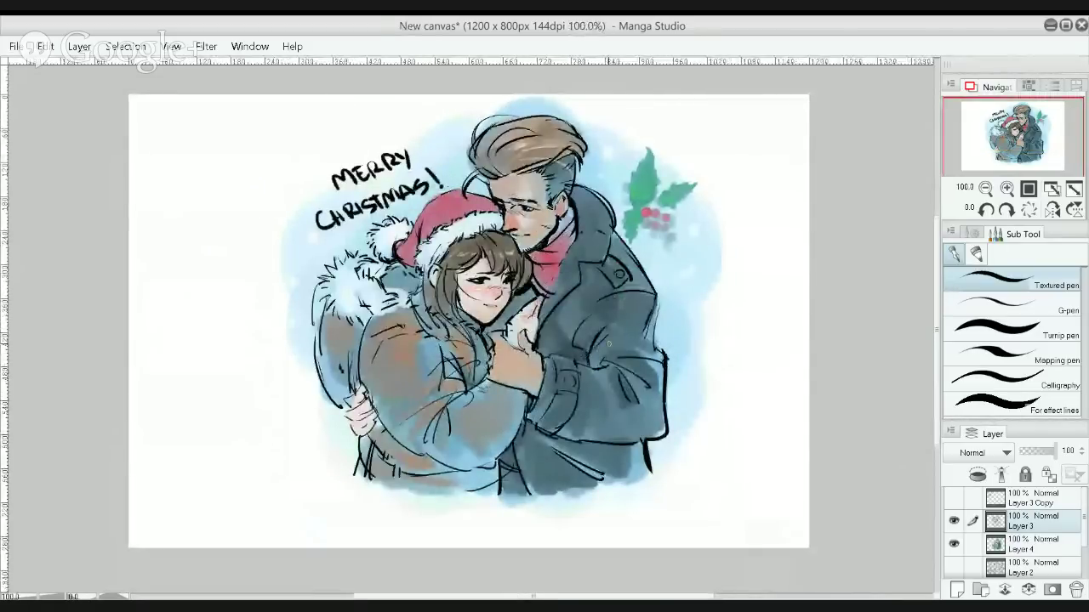
Make Layer 4 active and touch up the colours of the man's coat below the cuff and his hand
left_click(1026, 550)
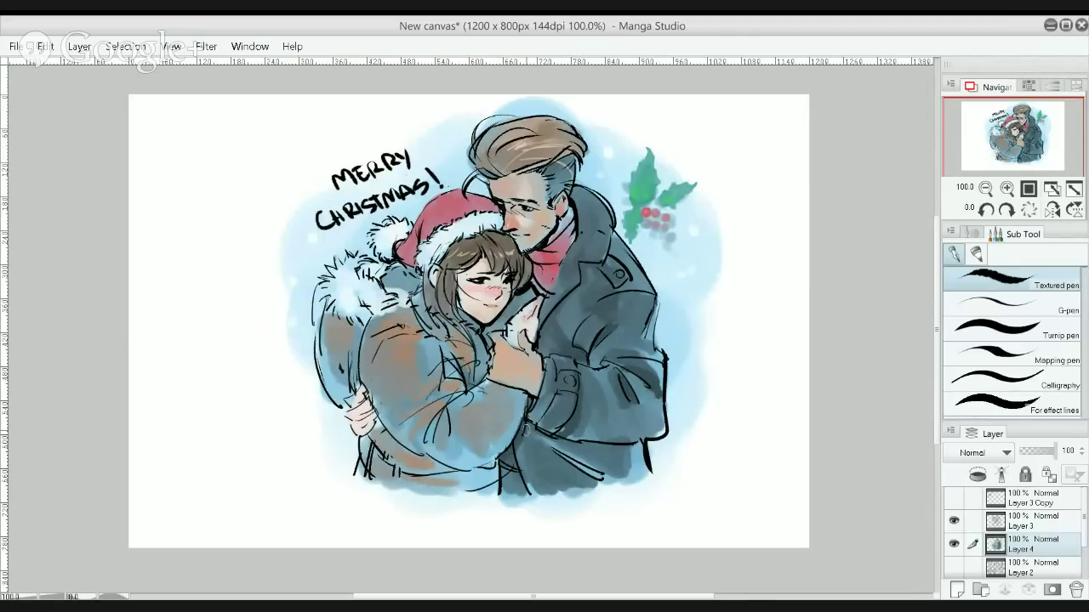
left_click_drag(517, 429, 559, 427)
left_click_drag(523, 346, 524, 340)
key("alt")
key("s")
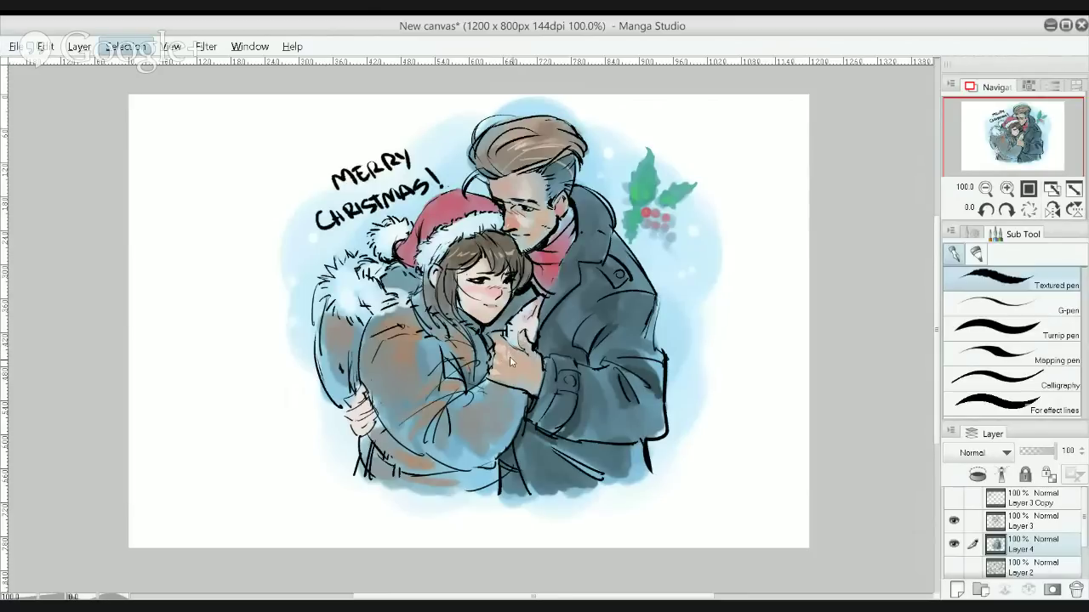
key("Escape")
key("period")
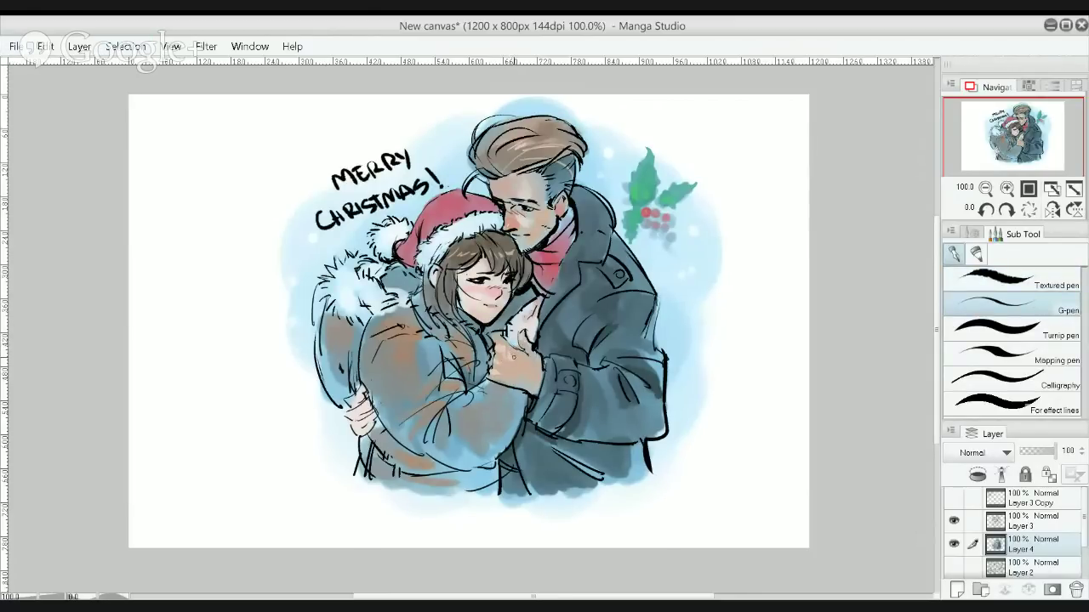
key("b")
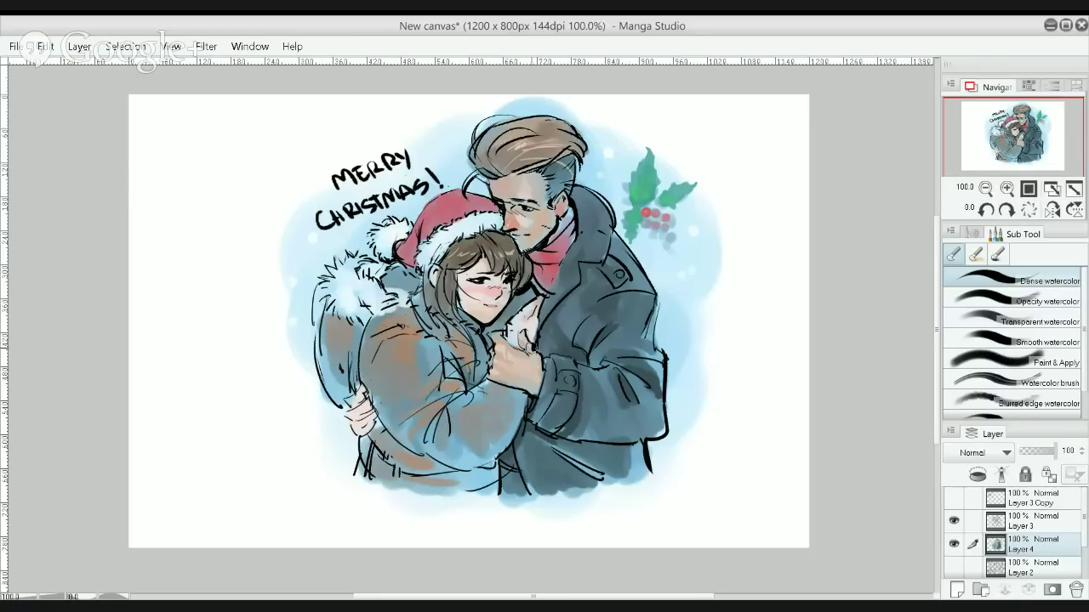
Examine the couple's faces and hands close up against the whole composition
scroll(639, 364, "down", 1)
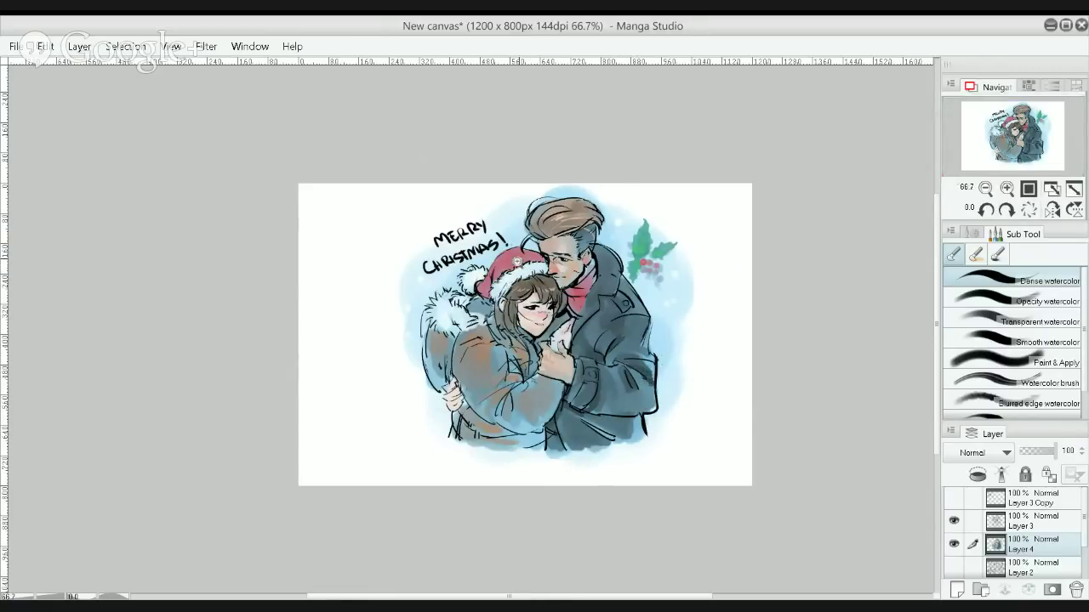
scroll(521, 259, "up", 2)
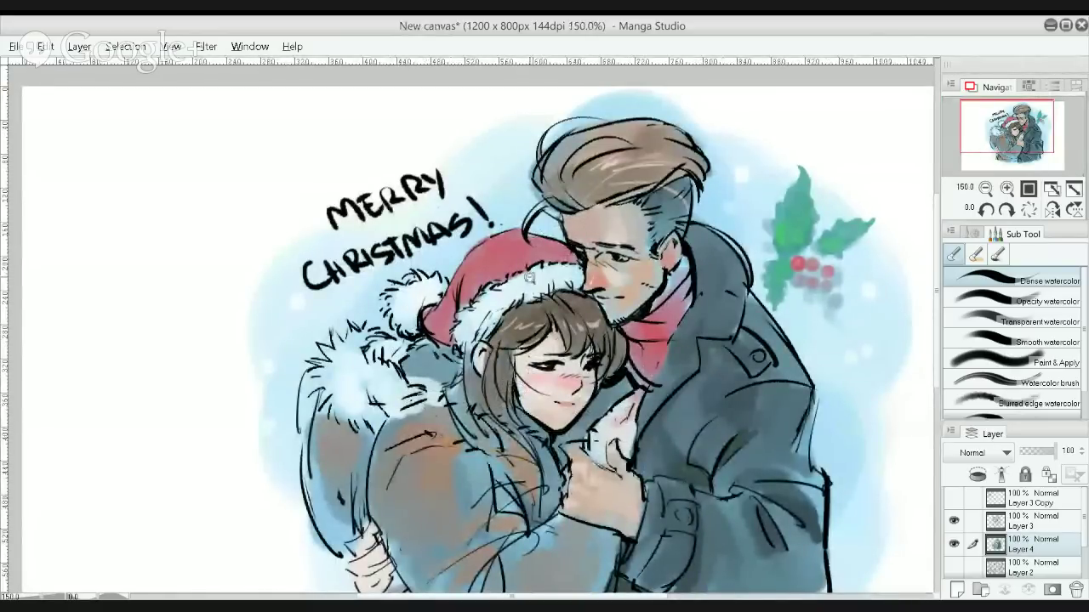
scroll(527, 285, "down", 1)
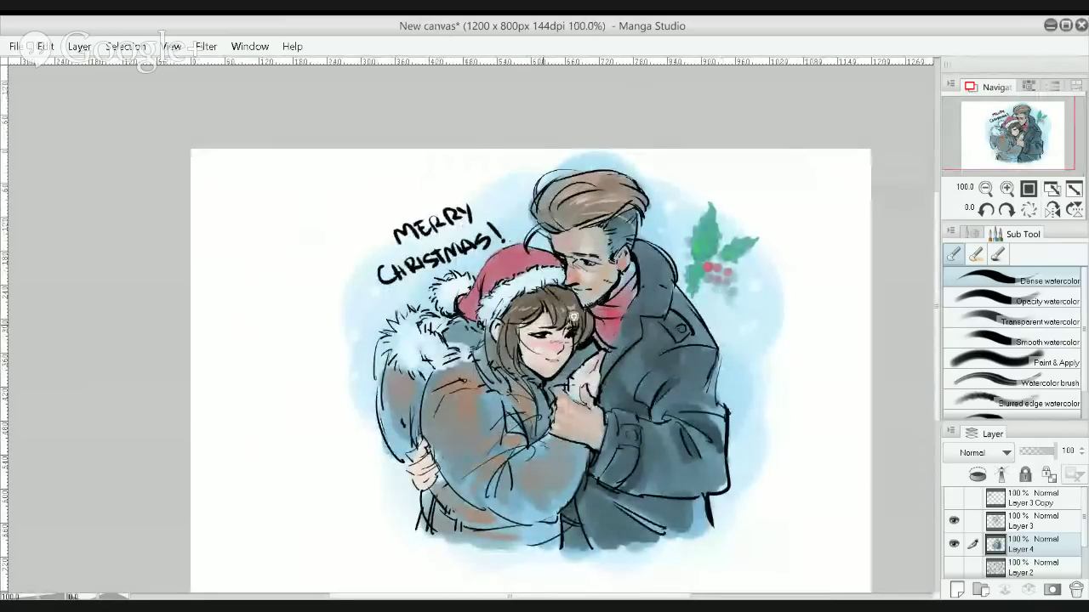
scroll(573, 317, "up", 2)
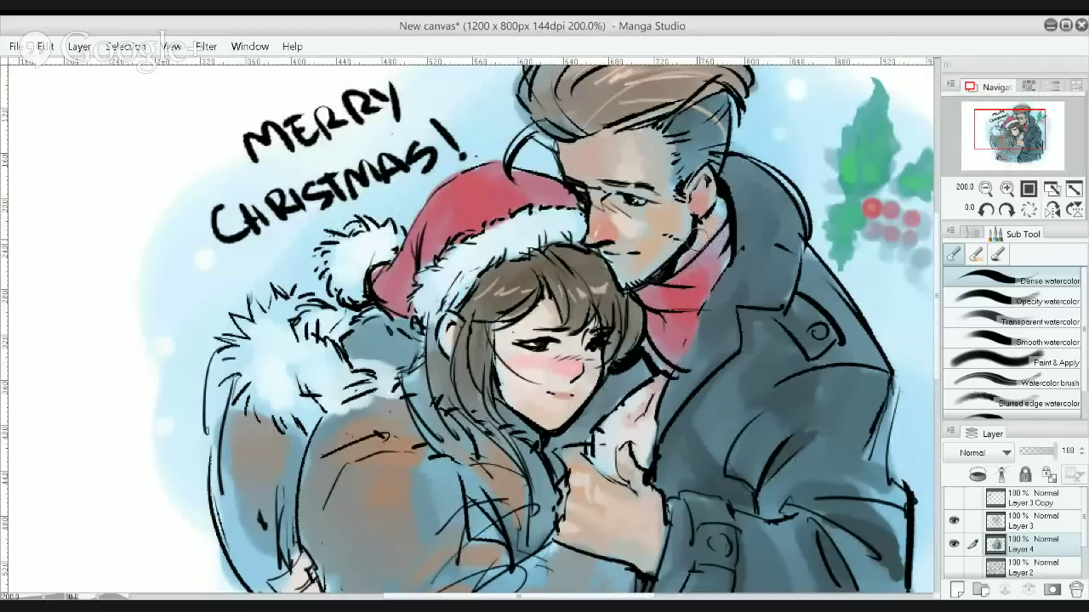
left_click(725, 197, "alt")
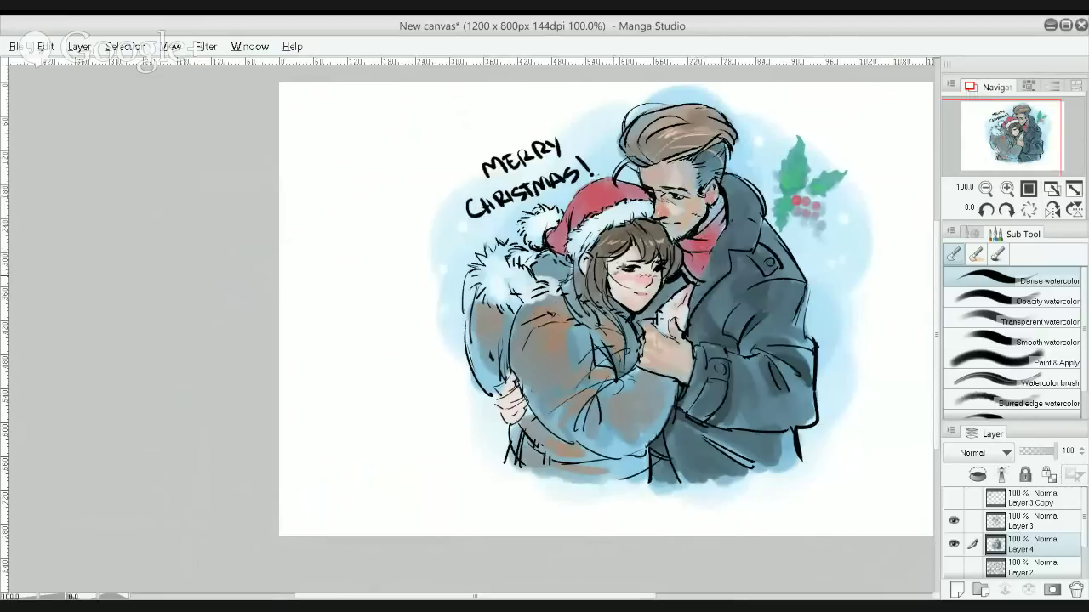
mouse_move(623, 272)
left_mouse_down()
mouse_move(638, 271)
mouse_move(631, 286)
mouse_move(643, 281)
mouse_move(619, 280)
left_mouse_up()
scroll(599, 264, "up", 2)
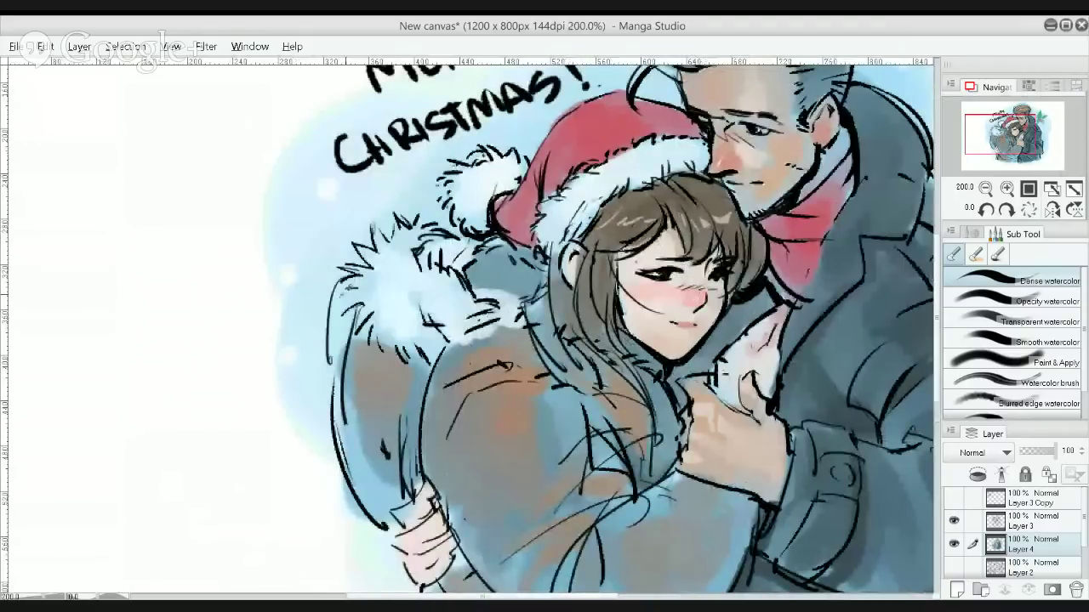
Switch to the Turnip pen and reduce its brush size
key("p")
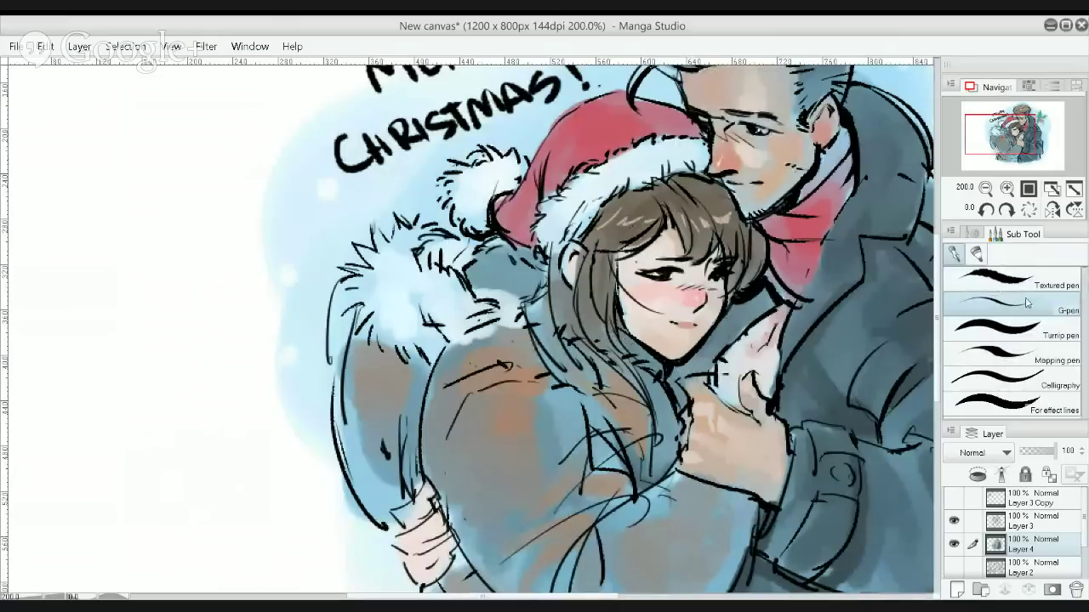
left_click(1013, 330)
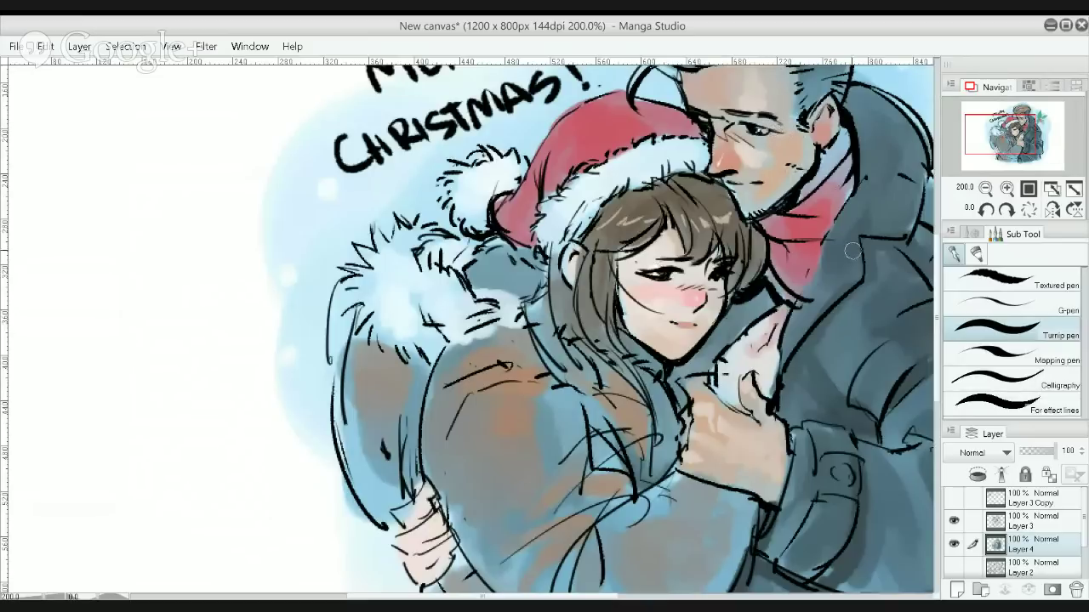
key("bracketleft")
key("bracketleft")
key("bracketleft")
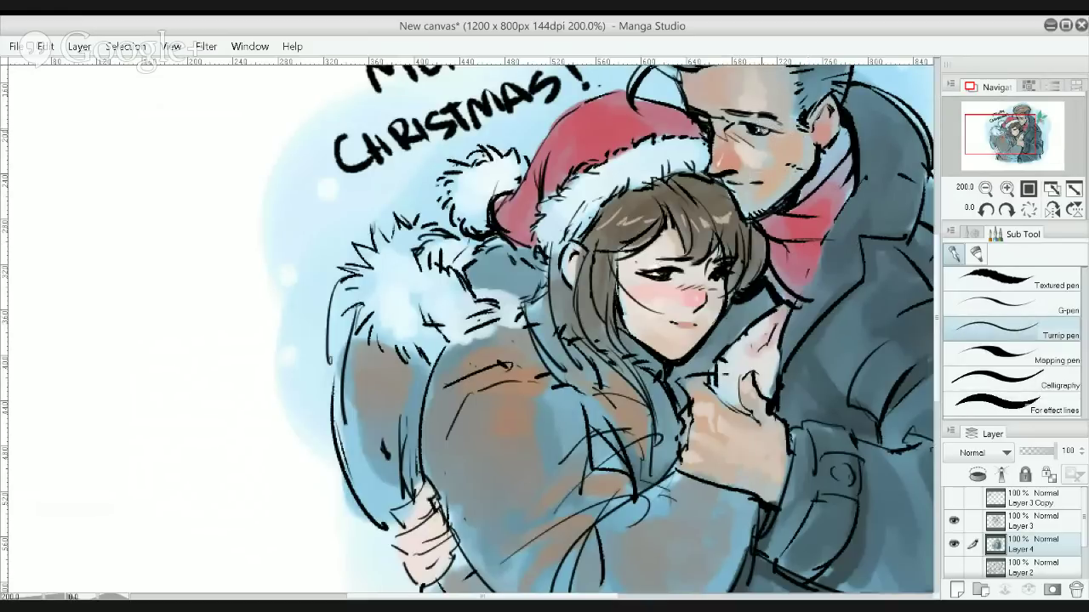
Compare the drawing without Layer 3, make that layer active and erase a small highlight in the man's eye with the Hard eraser
left_click(954, 519)
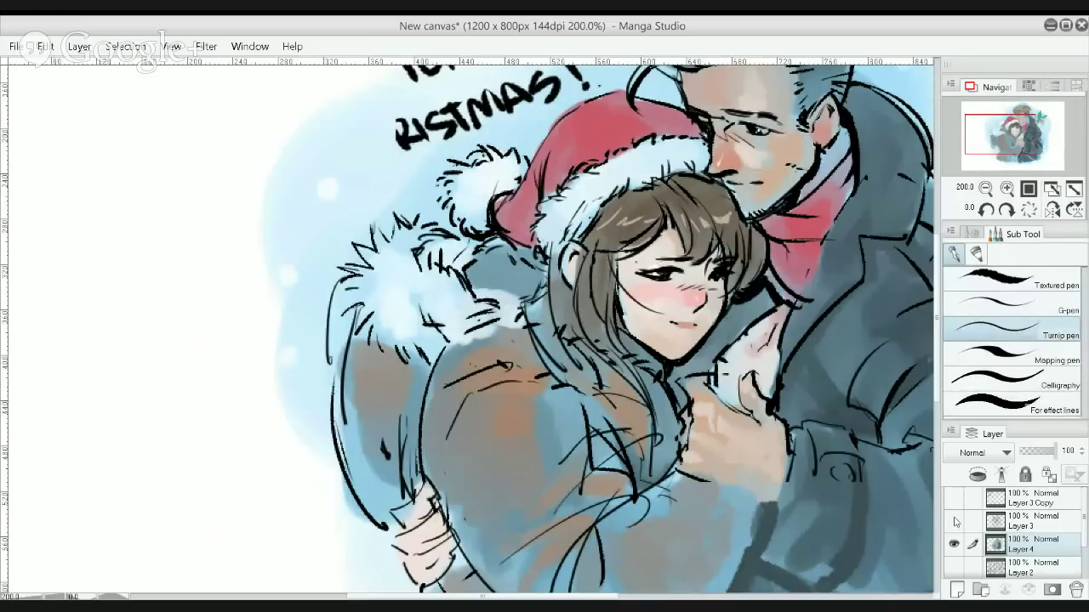
left_click(955, 519)
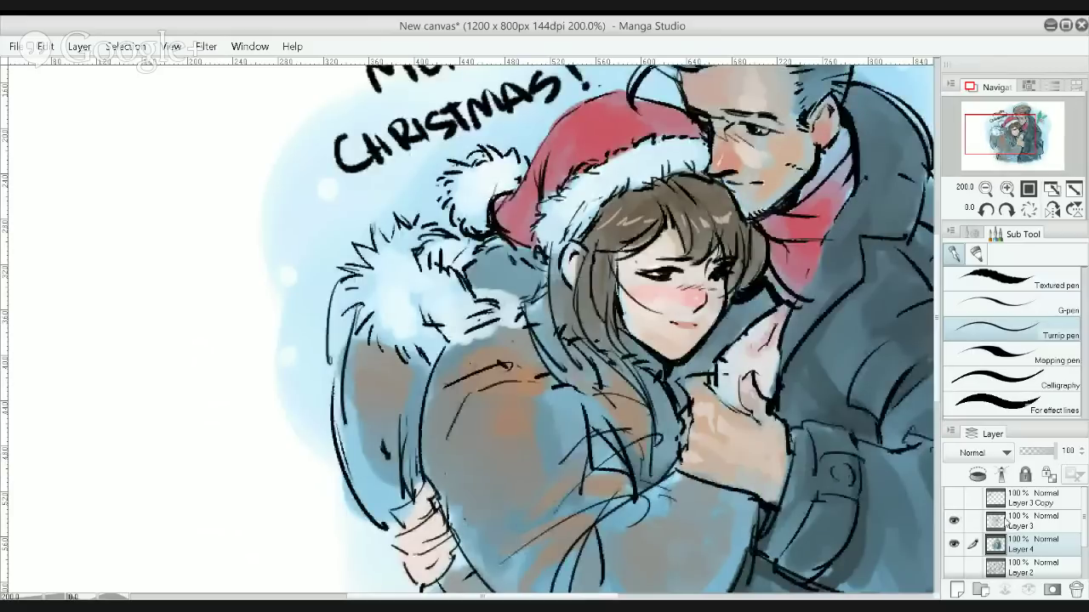
left_click(1021, 520)
scroll(638, 188, "up", 2)
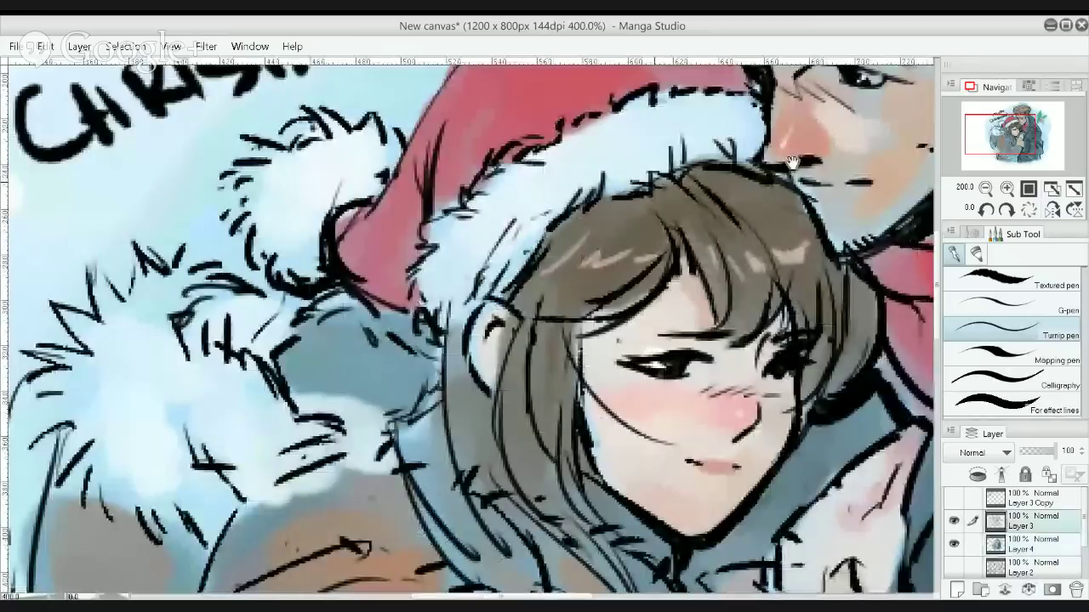
scroll(791, 162, "up", 2)
key("e")
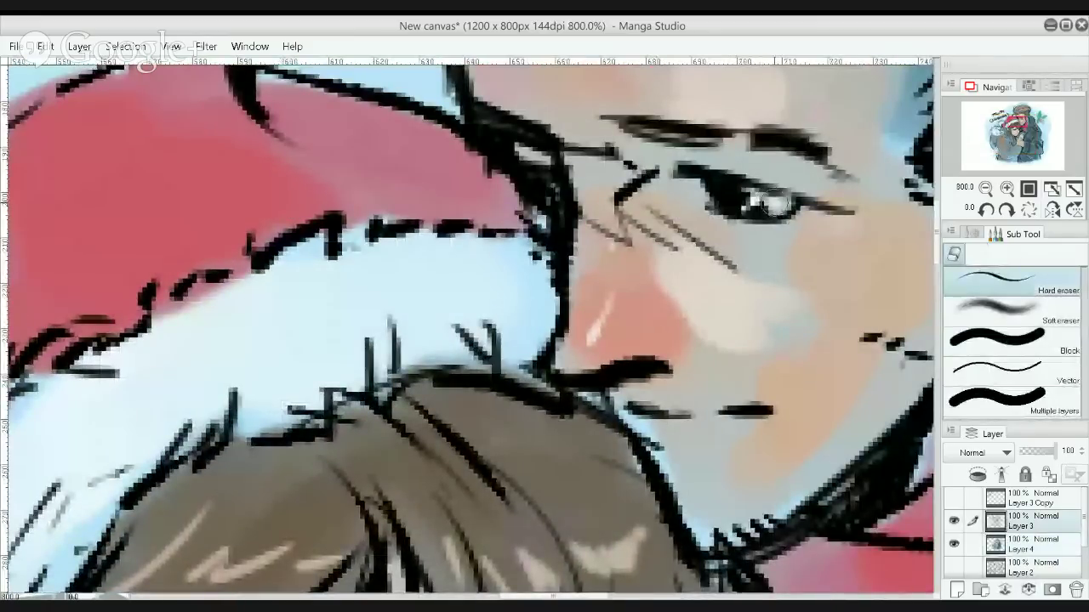
left_click_drag(774, 202, 784, 204)
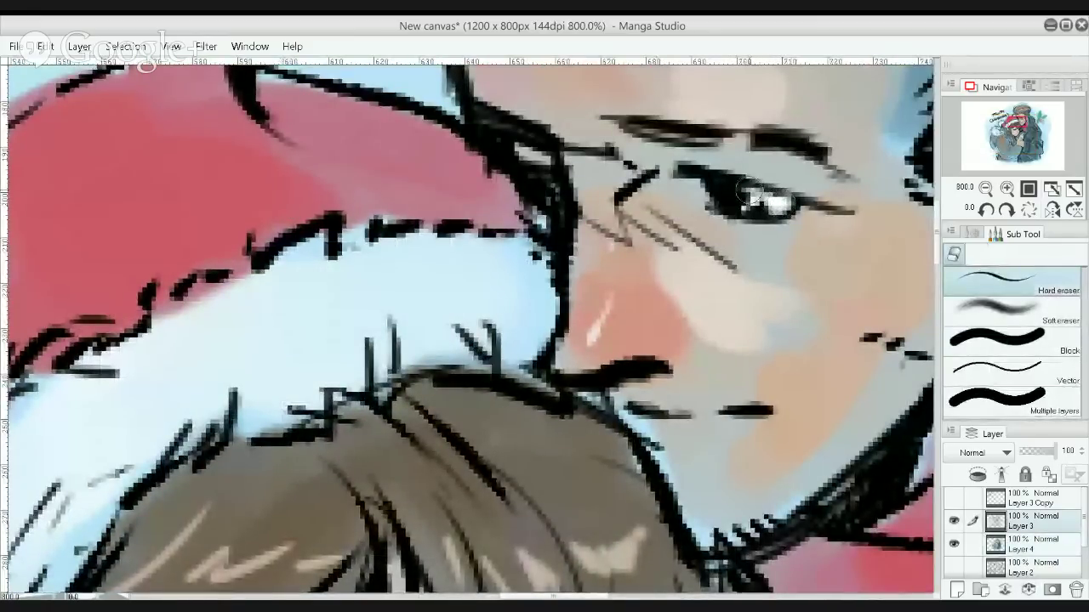
scroll(749, 192, "down", 2)
scroll(745, 177, "down", 2)
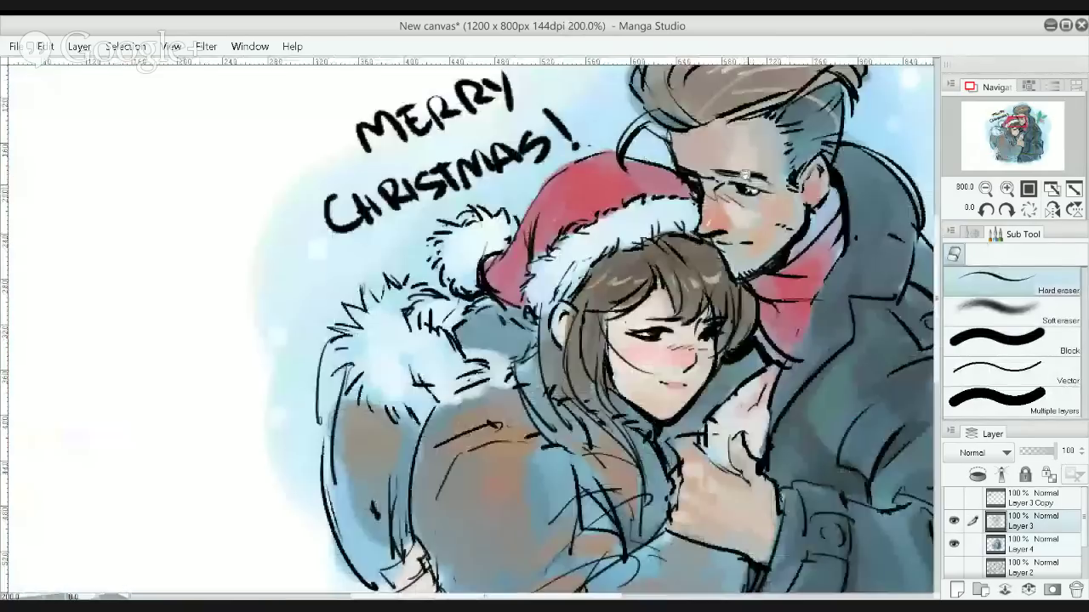
scroll(745, 175, "down", 2)
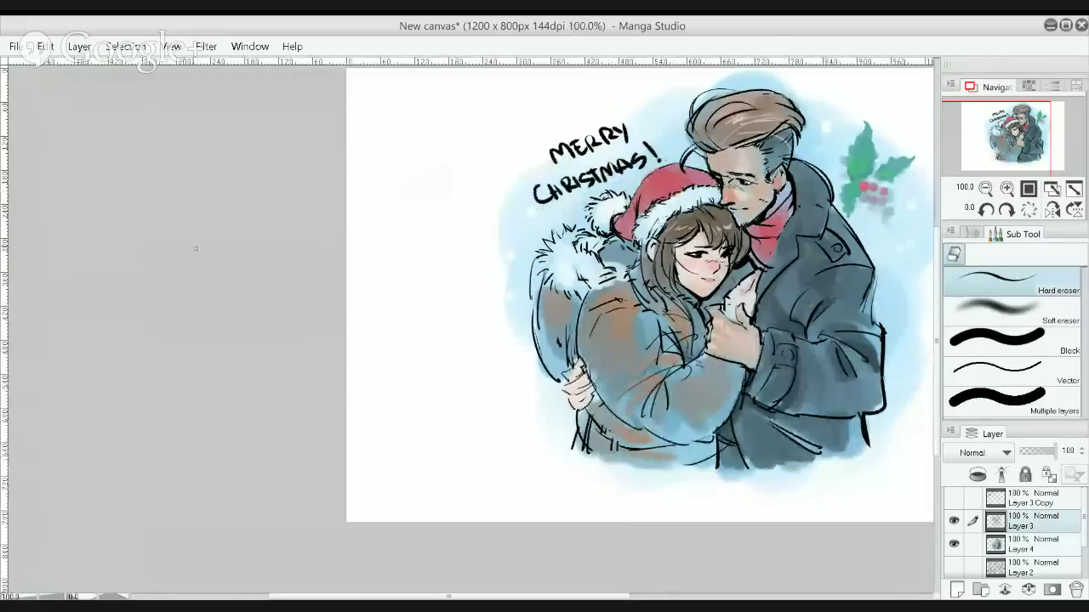
Try Textured pen strokes along the outer outline of the girl's coat and fur hood, undoing each attempt
key("p")
left_click(1048, 312)
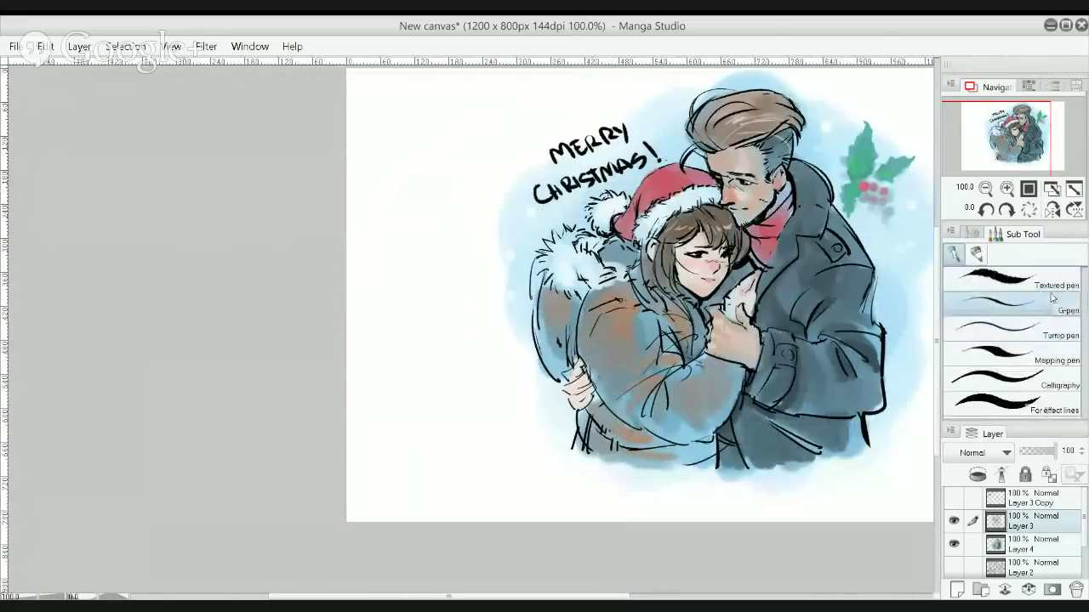
left_click(1036, 281)
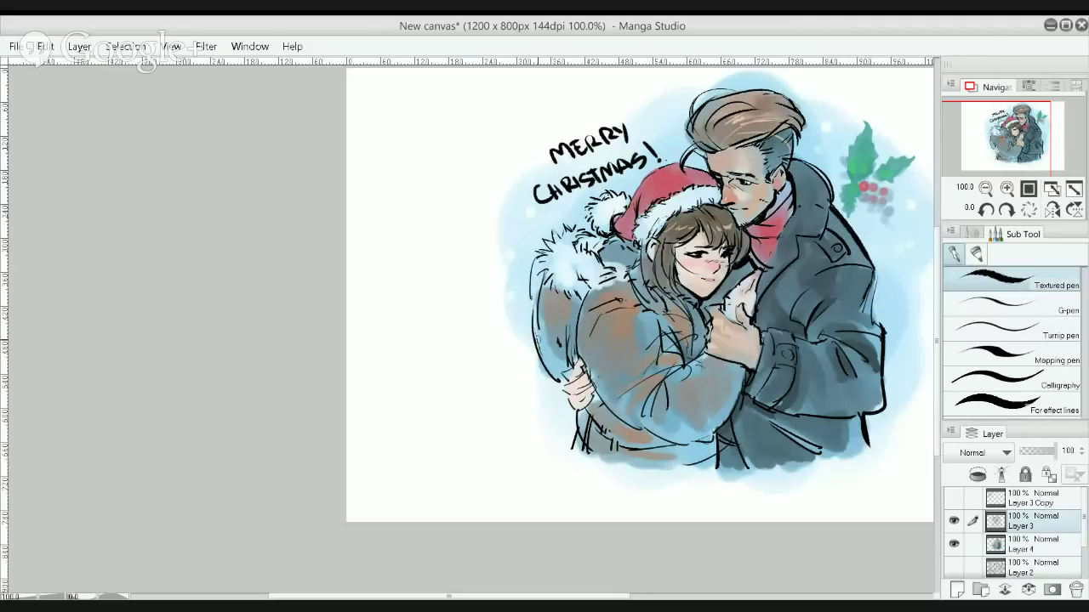
left_click_drag(535, 315, 547, 365)
key("ctrl+z")
mouse_move(534, 328)
left_mouse_down()
mouse_move(558, 381)
mouse_move(577, 389)
mouse_move(567, 384)
left_mouse_up()
key("ctrl+z")
key("ctrl+z")
left_click_drag(532, 268, 539, 326)
key("ctrl+z")
Examine the whole composition of the couple, lettering and holly at several magnifications
scroll(656, 358, "down", 1)
mouse_move(742, 291)
left_mouse_down()
mouse_move(700, 311)
mouse_move(679, 342)
left_mouse_up()
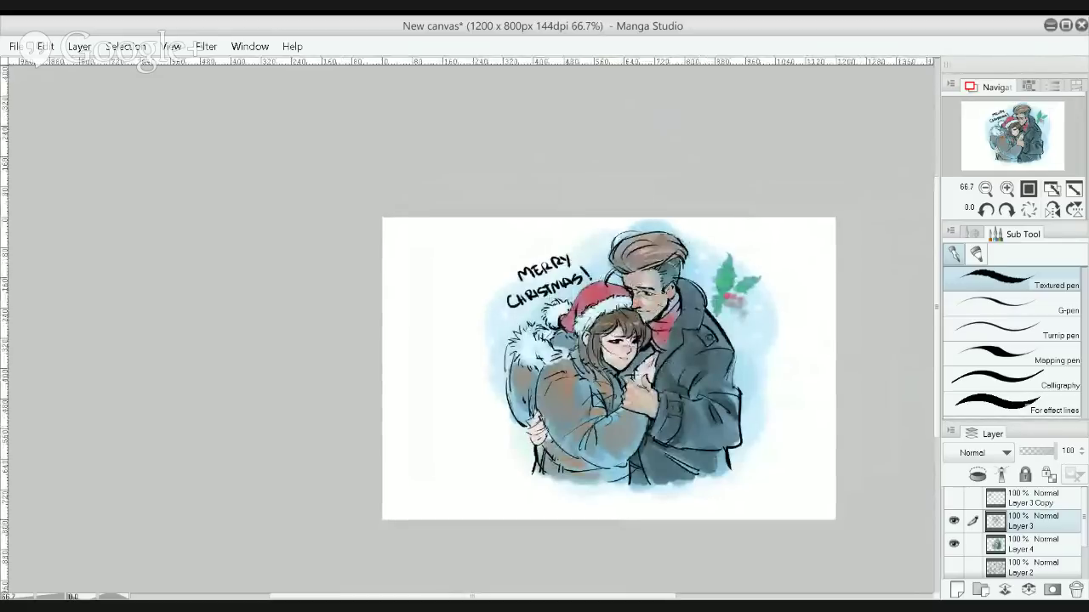
scroll(656, 381, "up", 1)
left_click_drag(657, 340, 615, 342)
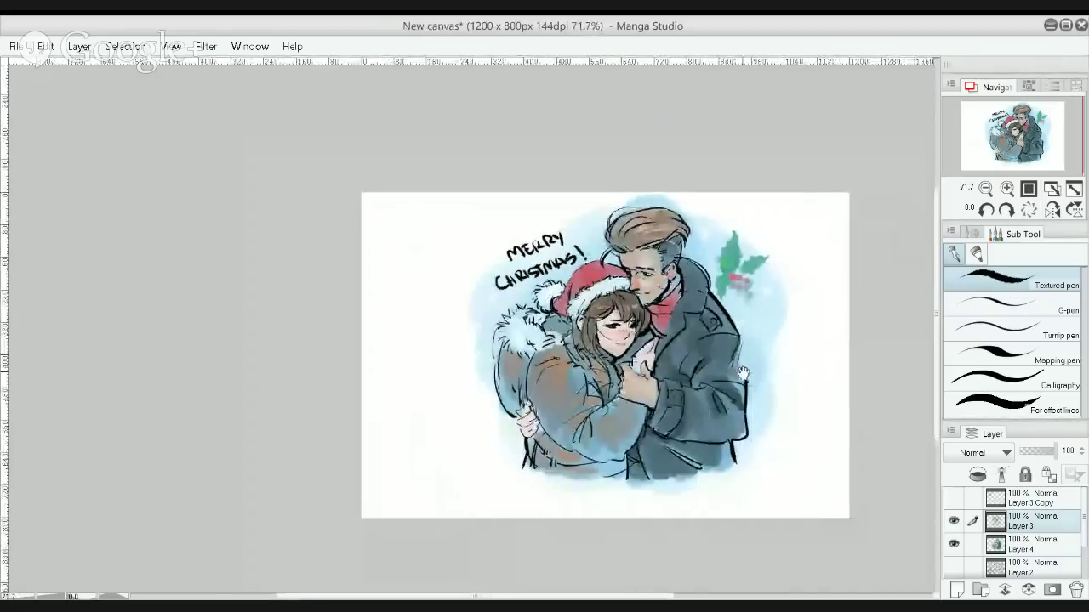
left_click_drag(730, 360, 700, 359)
scroll(700, 361, "up", 2)
scroll(700, 360, "down", 3)
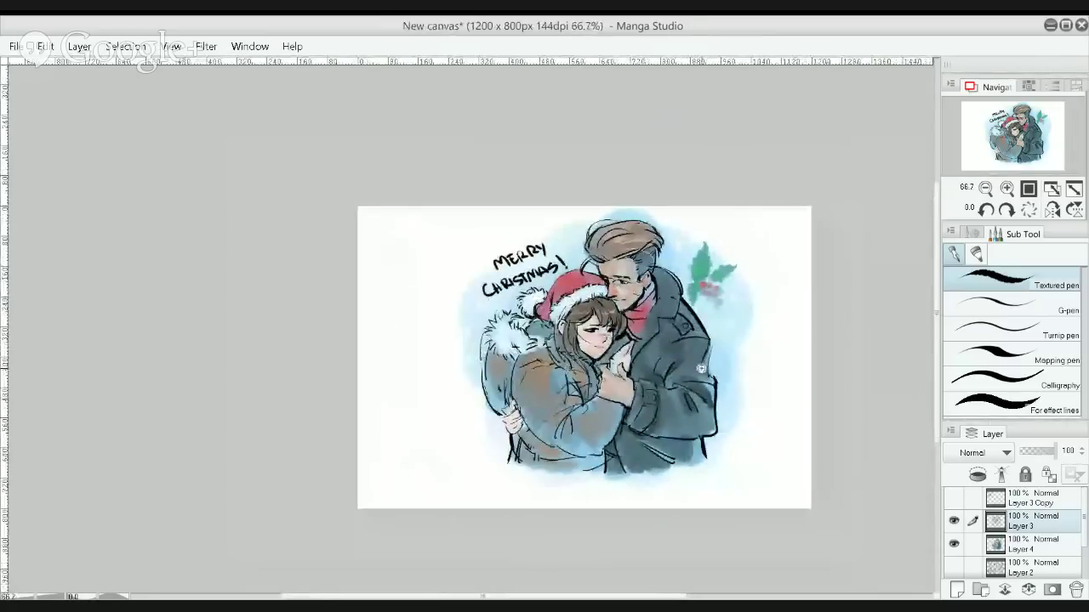
scroll(699, 365, "up", 2)
scroll(700, 366, "up", 1)
scroll(704, 355, "down", 1)
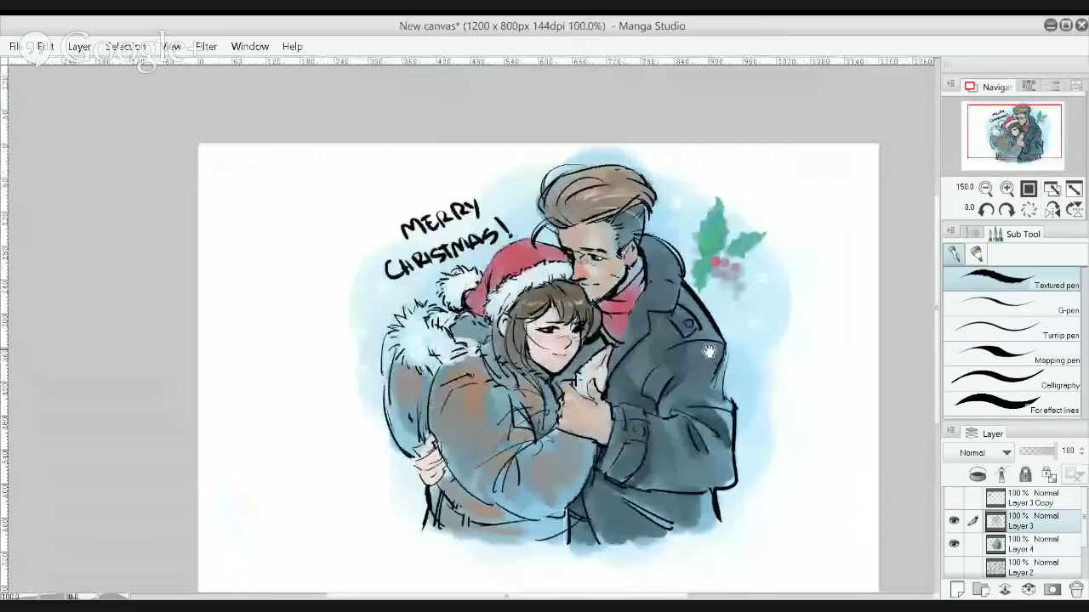